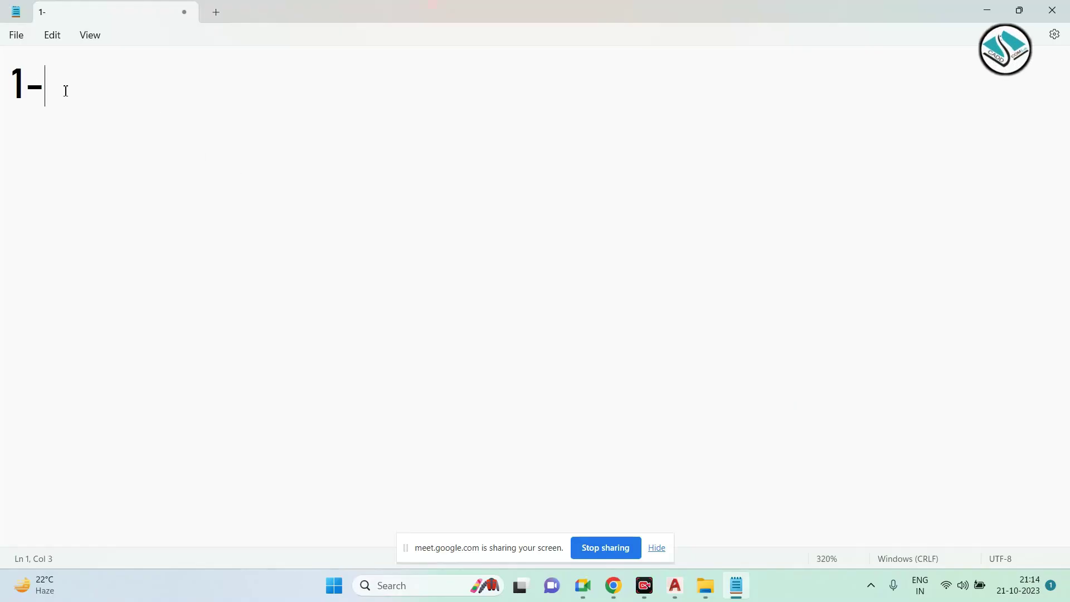
Write the capitalised notes '1-Electrical layout-' and '2-(plan + elevations)' in Notepad
key("Caps_Lock")
type("Elec")
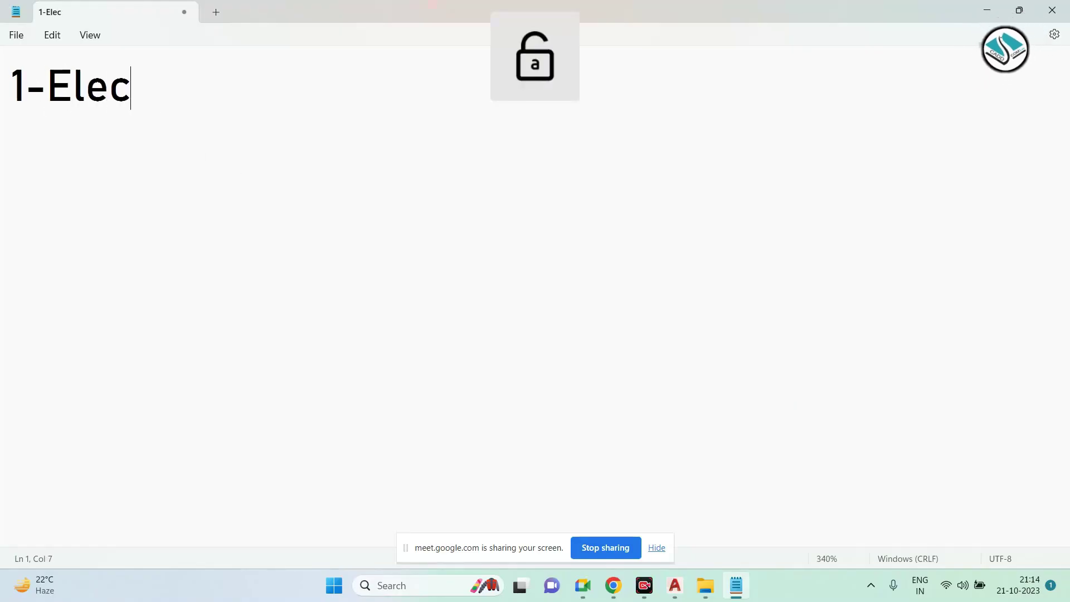
type("trical layout-")
type("2-plan + elevation")
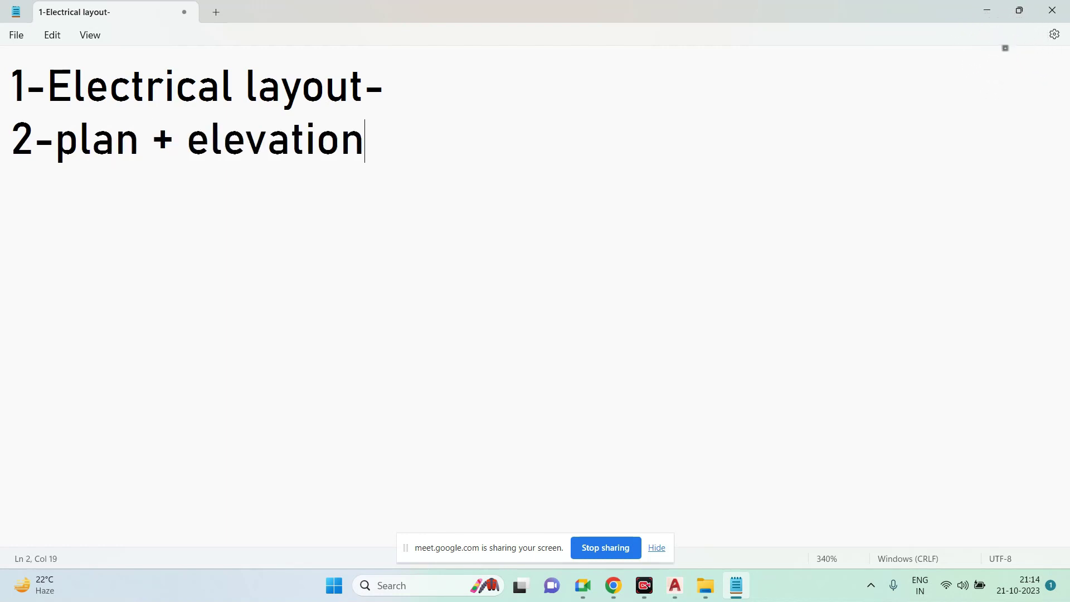
type("s")
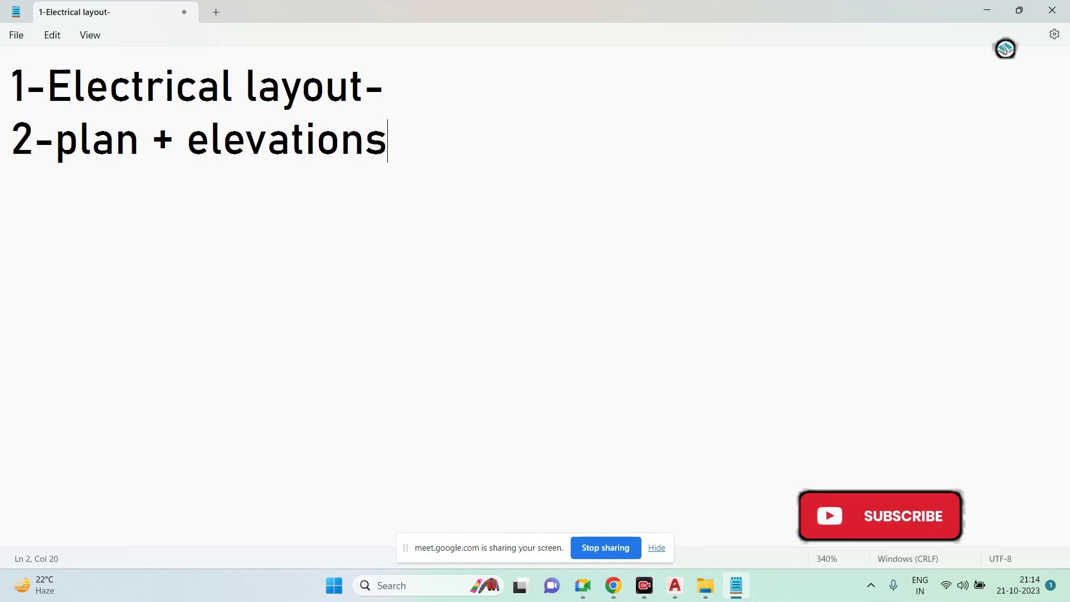
type("_")
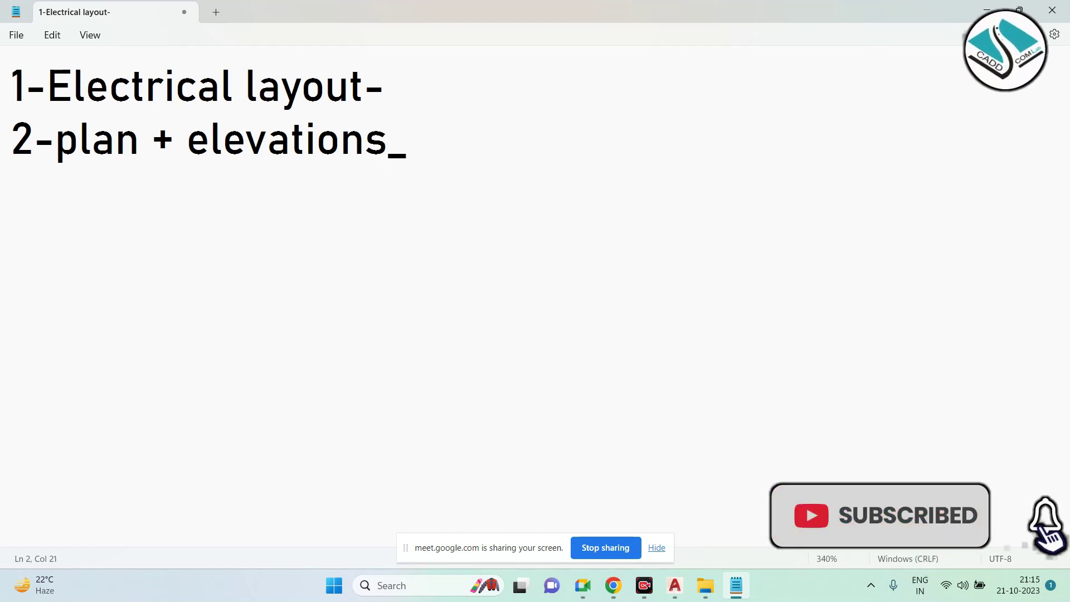
key("BackSpace")
type(")")
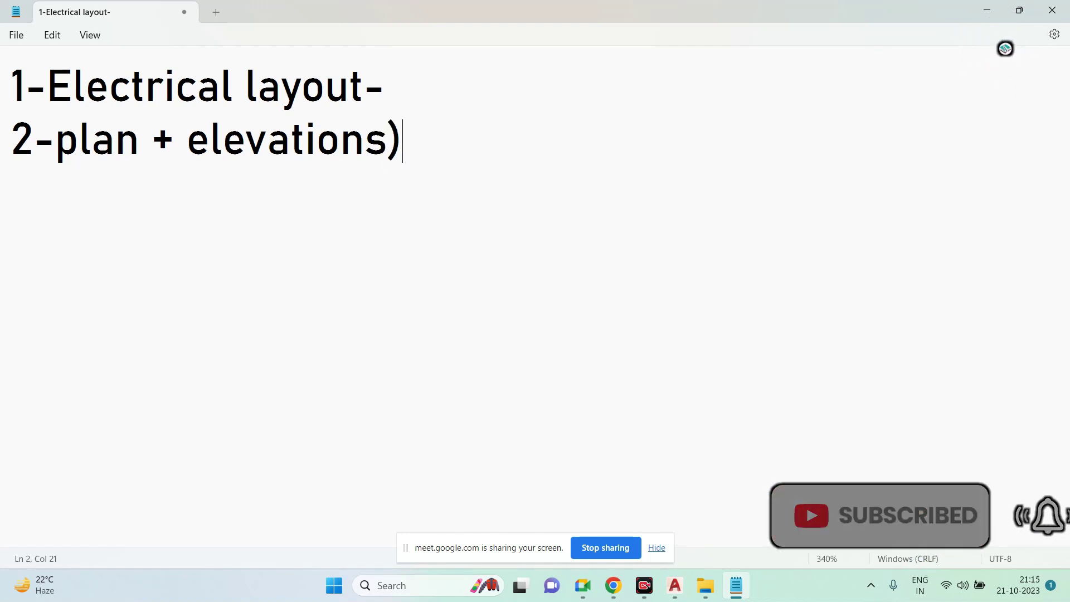
left_click(58, 142)
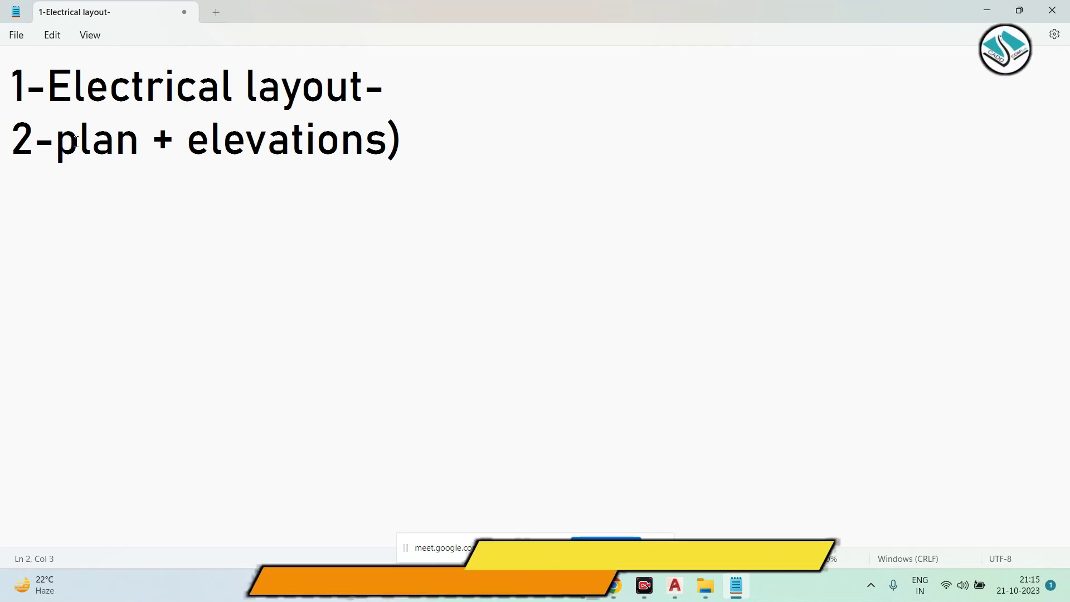
type("(")
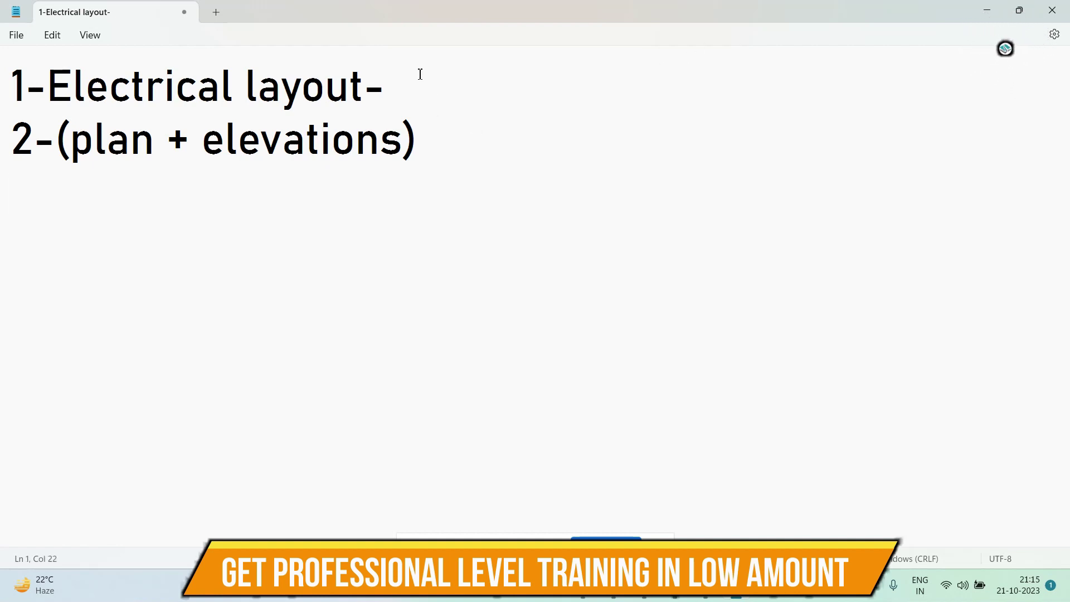
Minimise Notepad and bring the Gangesh-01 ground and first floor plans into focus
left_click(975, 9)
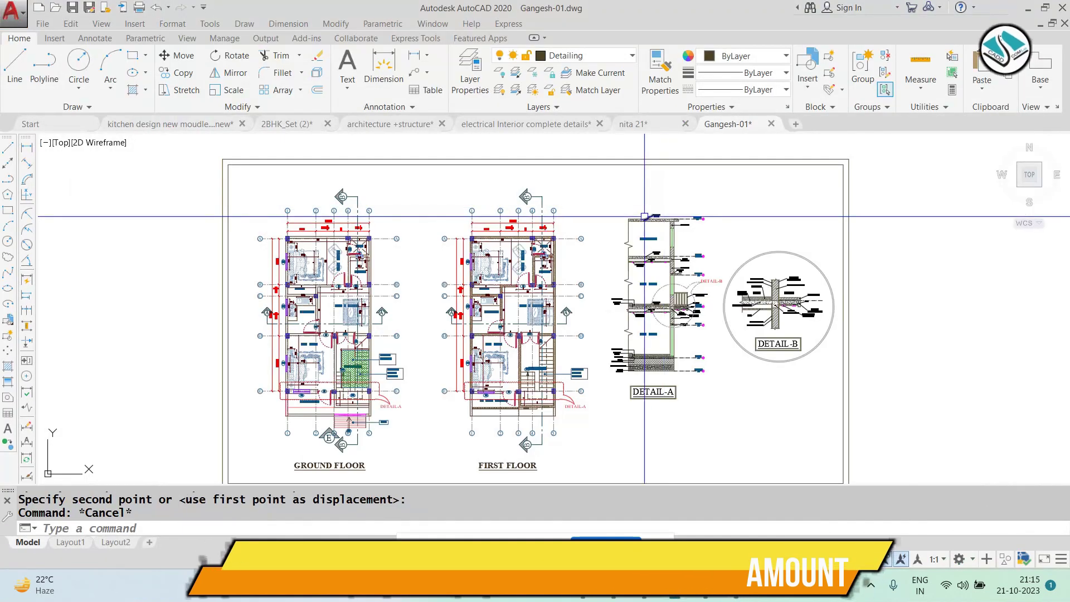
scroll(429, 239, "up", 4)
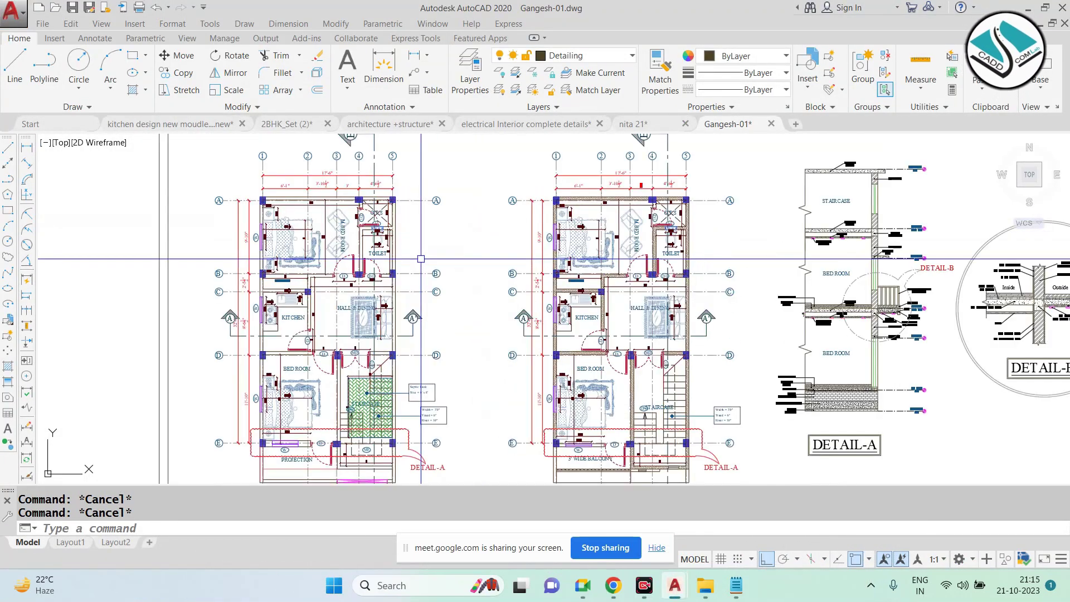
scroll(422, 252, "up", 4)
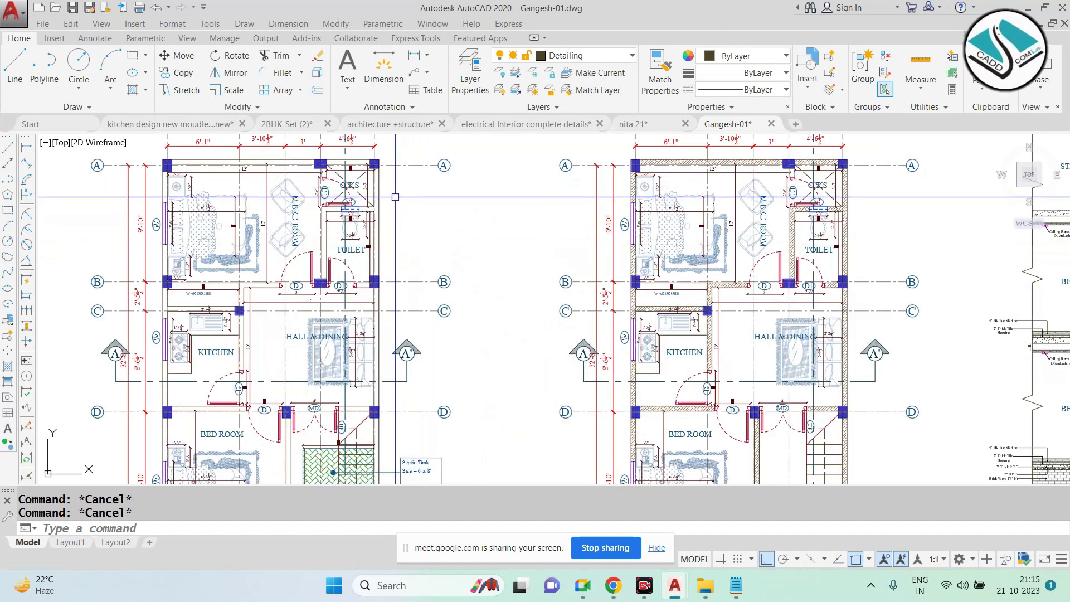
left_click_drag(482, 548, 97, 557)
left_click(507, 291)
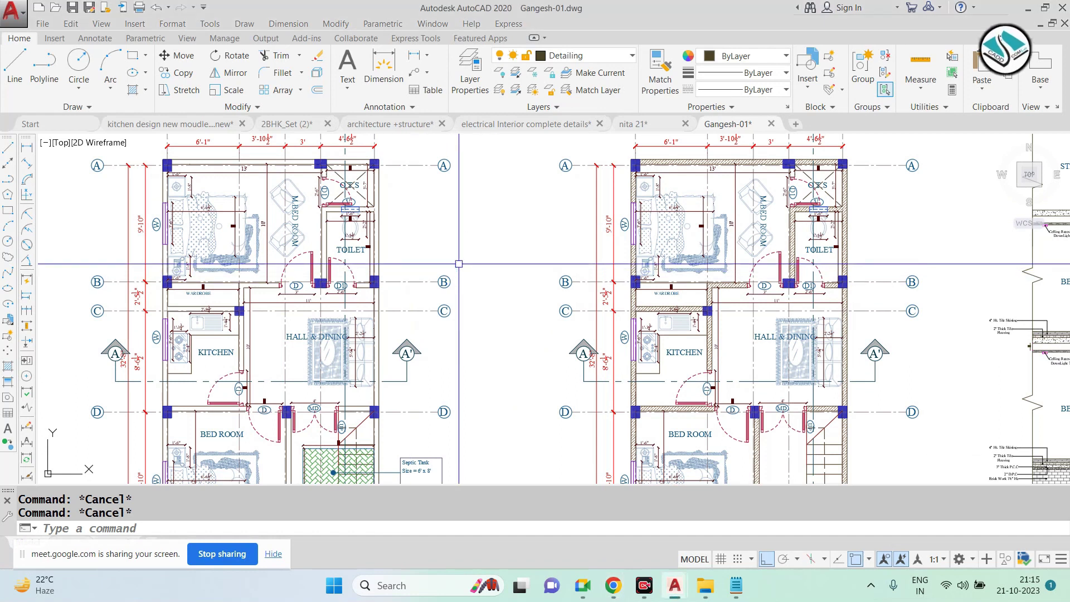
Switch to the architecture +structure drawing and zoom around its electrical floor plan
left_click(384, 125)
scroll(393, 246, "down", 5)
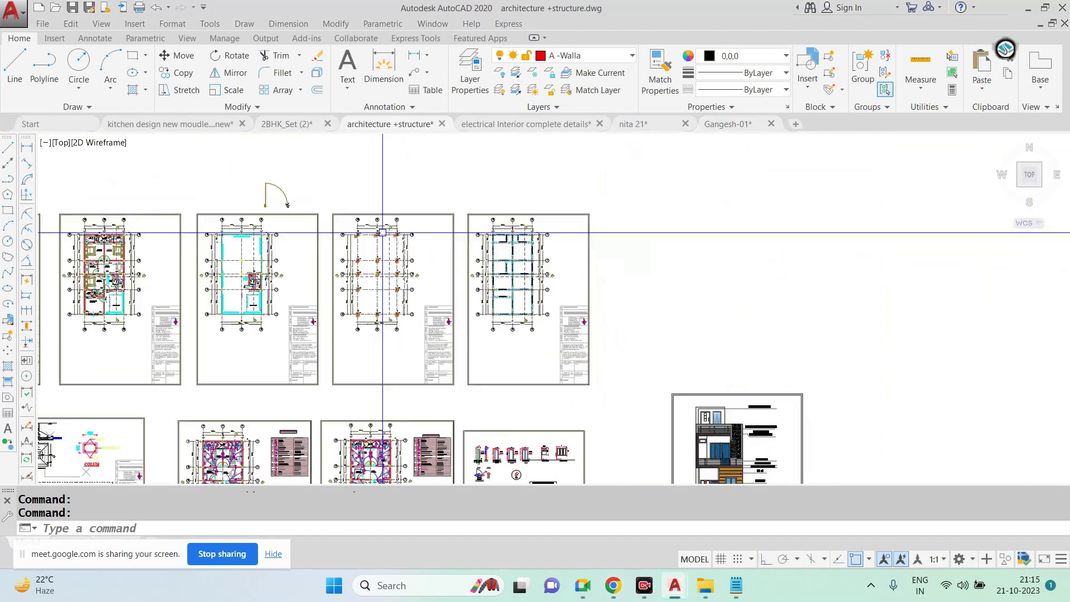
scroll(399, 347, "up", 3)
scroll(424, 312, "up", 2)
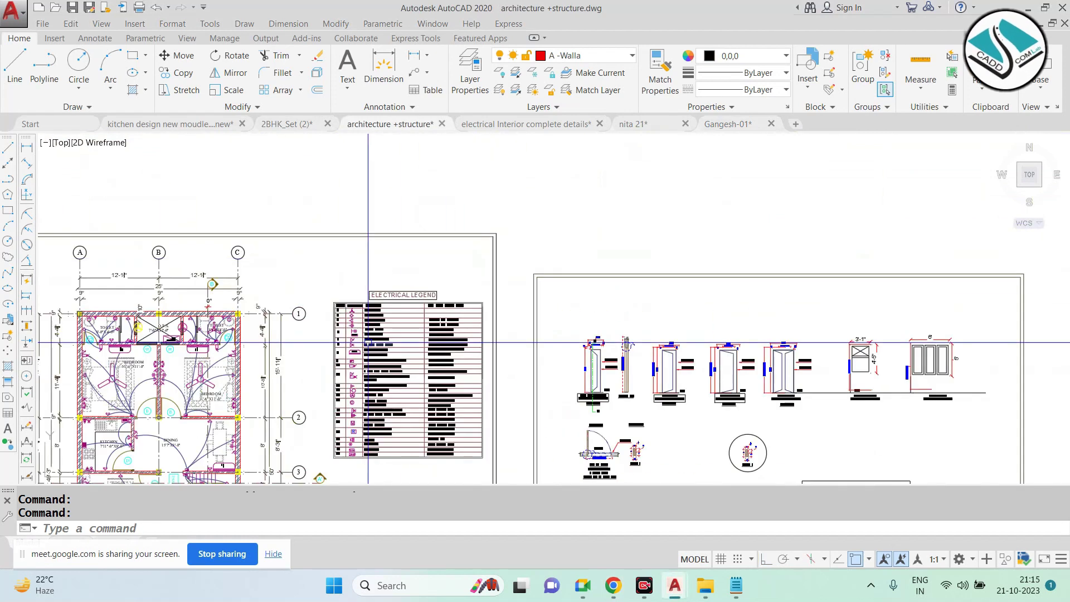
scroll(456, 289, "up", 2)
scroll(474, 263, "down", 2)
scroll(523, 200, "up", 2)
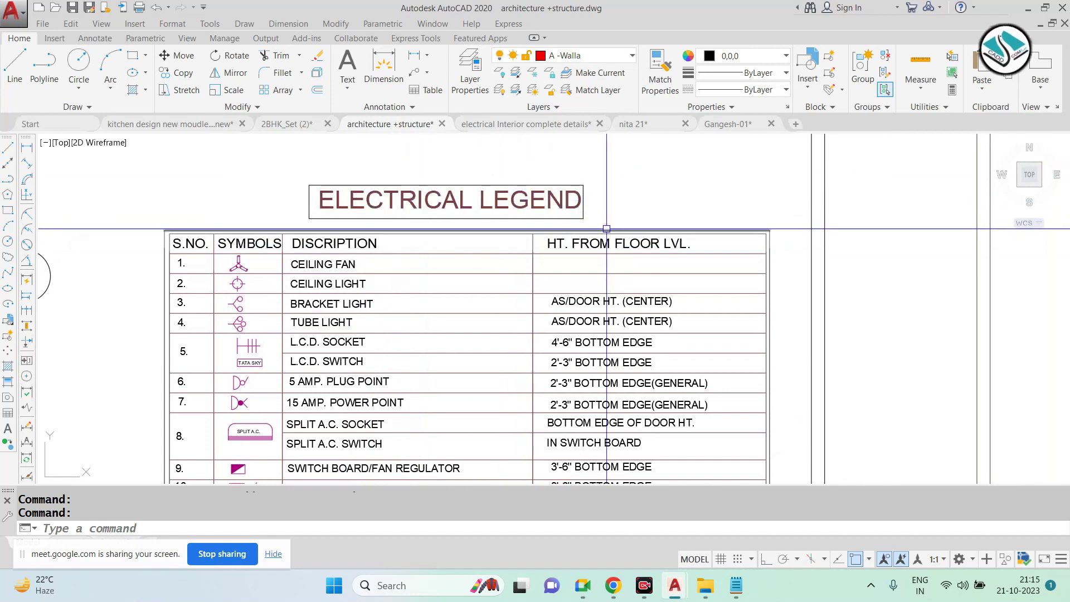
scroll(557, 196, "down", 4)
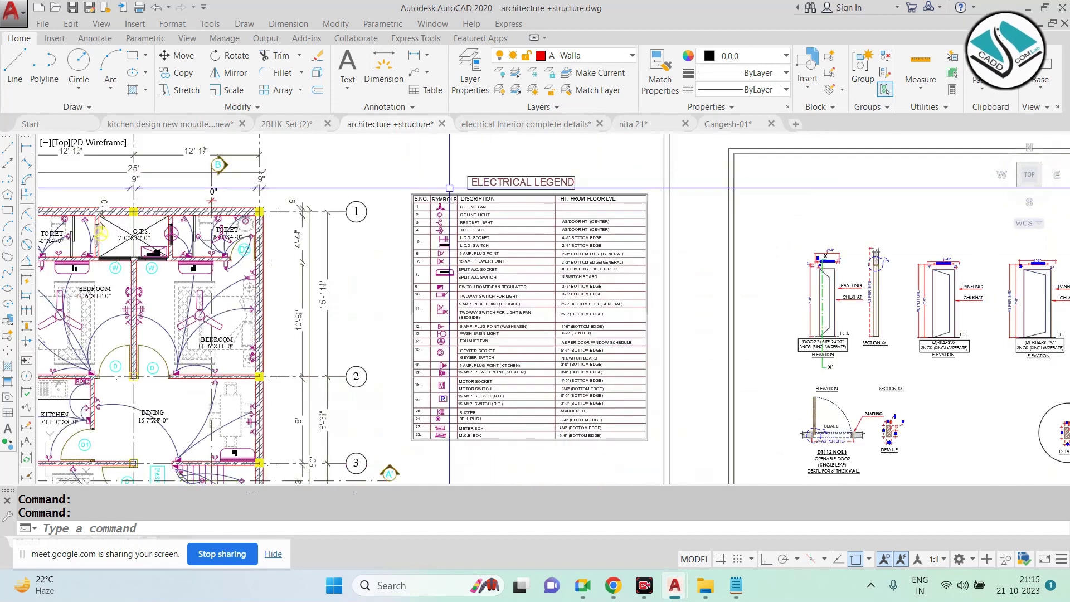
scroll(483, 223, "up", 3)
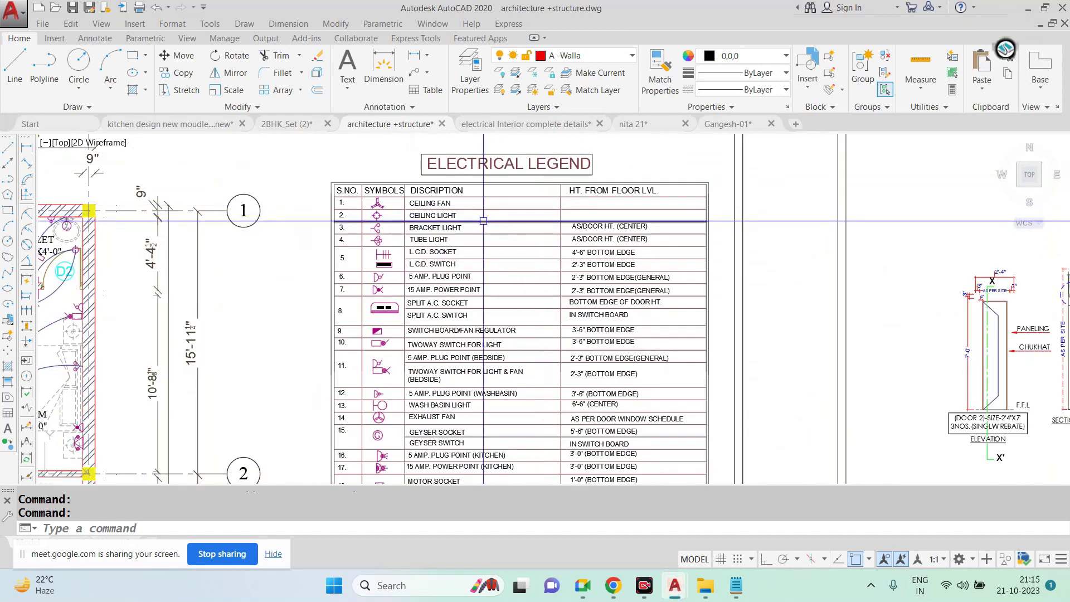
scroll(406, 179, "up", 2)
scroll(388, 179, "down", 2)
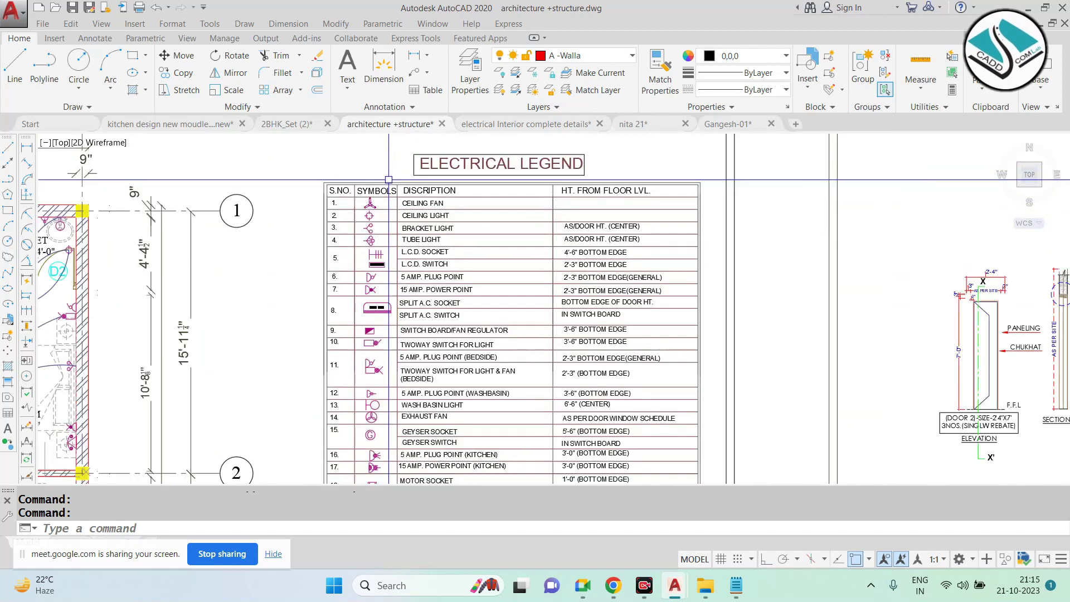
scroll(352, 179, "up", 2)
scroll(346, 181, "up", 1)
scroll(339, 184, "down", 1)
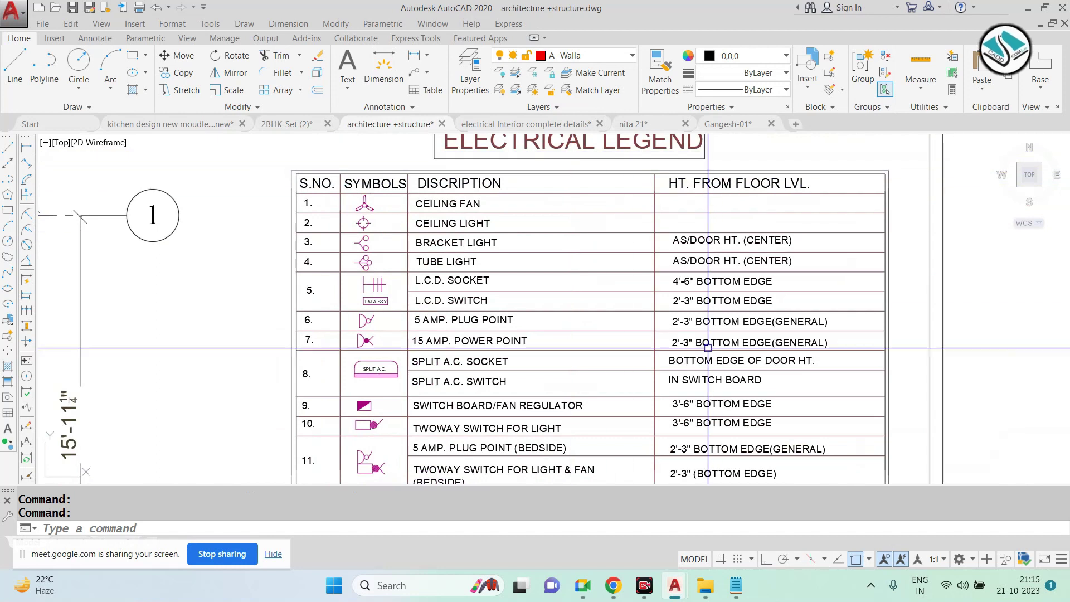
scroll(356, 242, "down", 2)
scroll(340, 357, "up", 1)
scroll(337, 296, "up", 1)
scroll(337, 294, "down", 1)
scroll(334, 234, "up", 1)
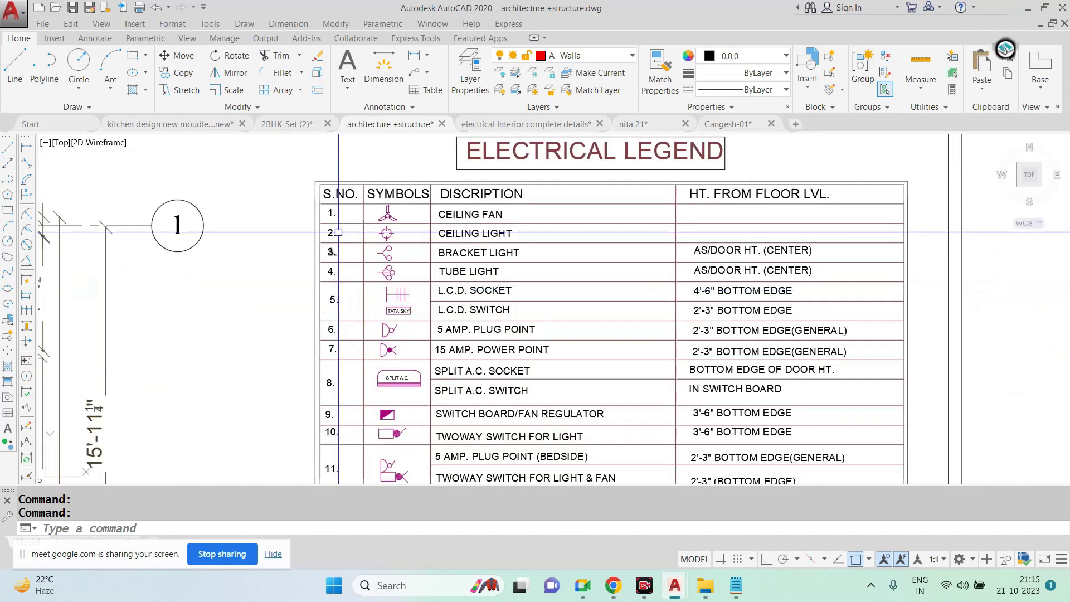
scroll(337, 271, "up", 1)
scroll(522, 213, "down", 1)
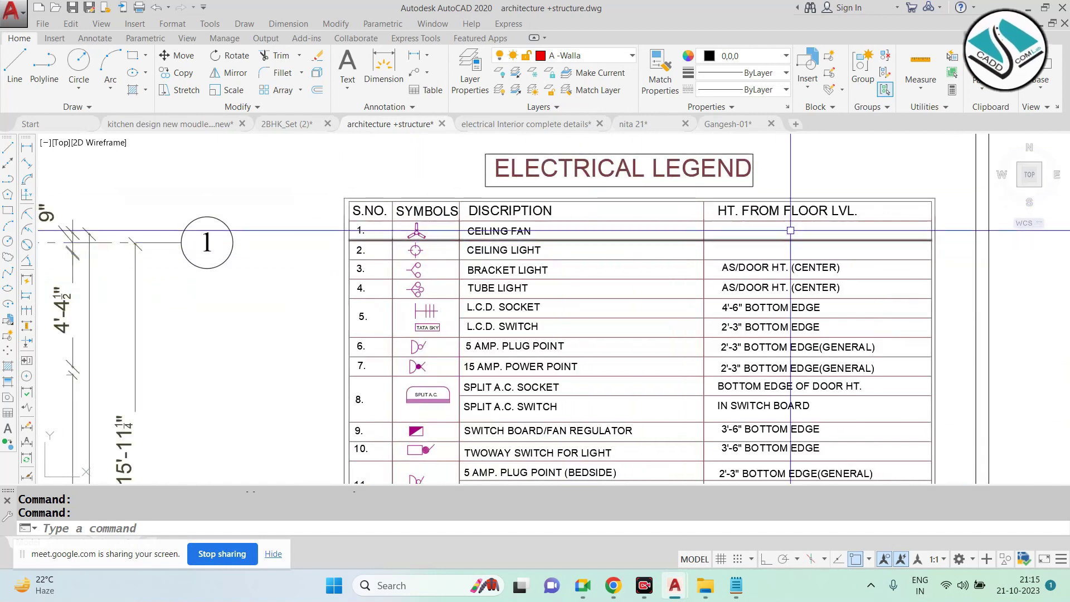
scroll(486, 206, "down", 2)
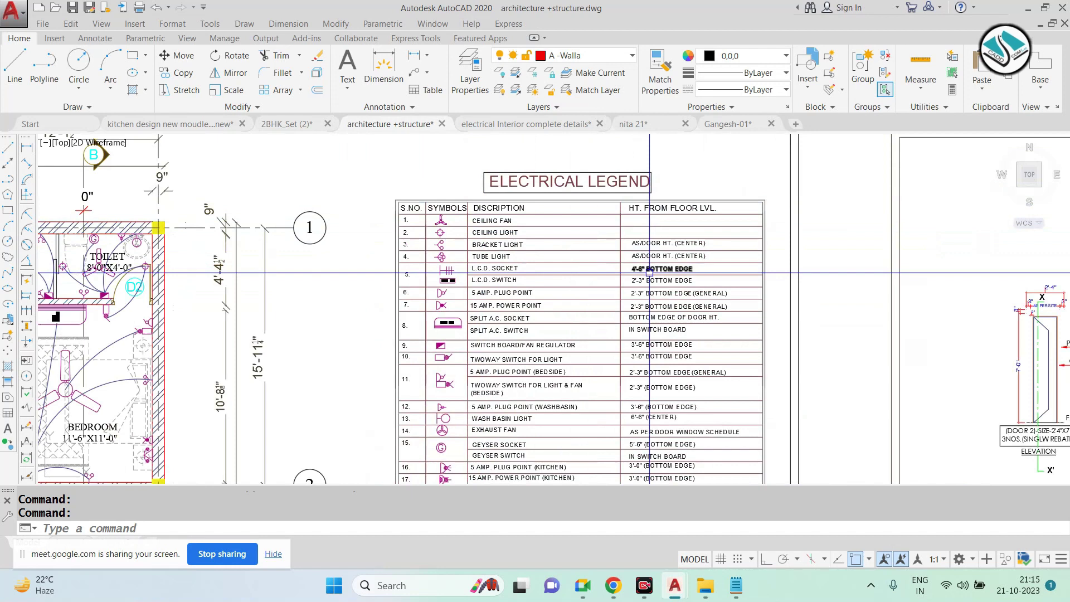
scroll(446, 217, "up", 3)
scroll(300, 216, "down", 1)
scroll(300, 216, "down", 2)
scroll(499, 192, "up", 4)
scroll(491, 201, "down", 3)
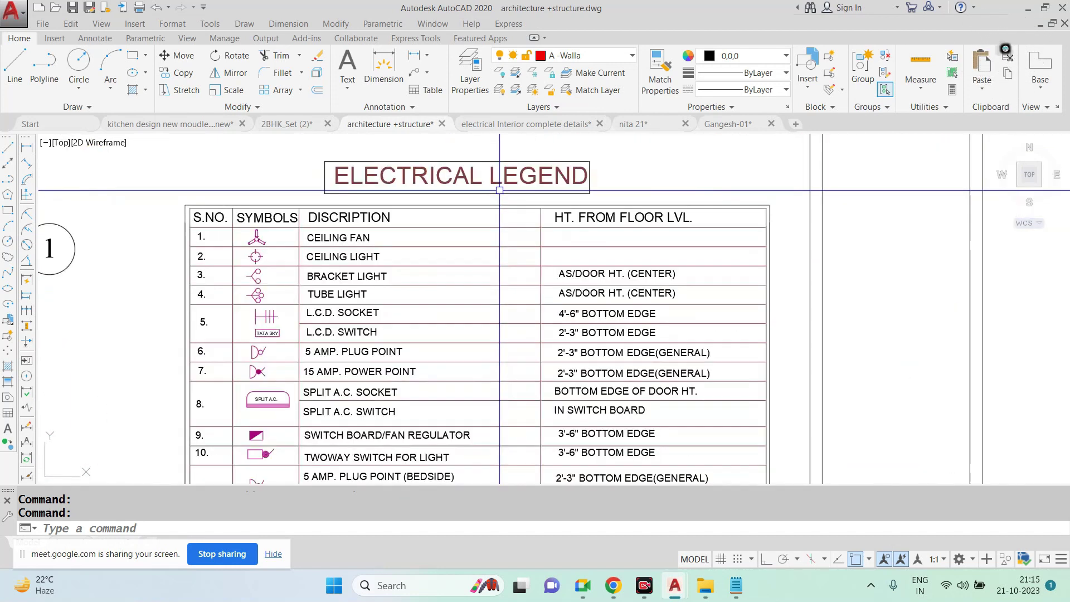
scroll(324, 208, "up", 3)
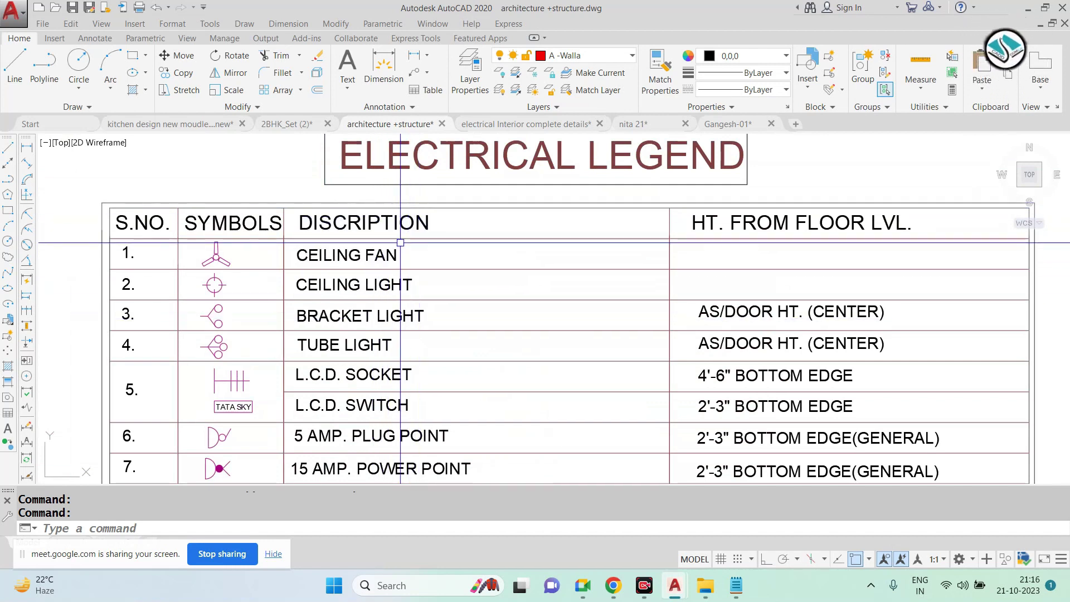
scroll(409, 245, "up", 5)
scroll(412, 250, "up", 3)
scroll(361, 234, "up", 2)
scroll(361, 234, "down", 3)
scroll(362, 237, "down", 4)
scroll(361, 240, "down", 5)
key("Escape")
key("Escape")
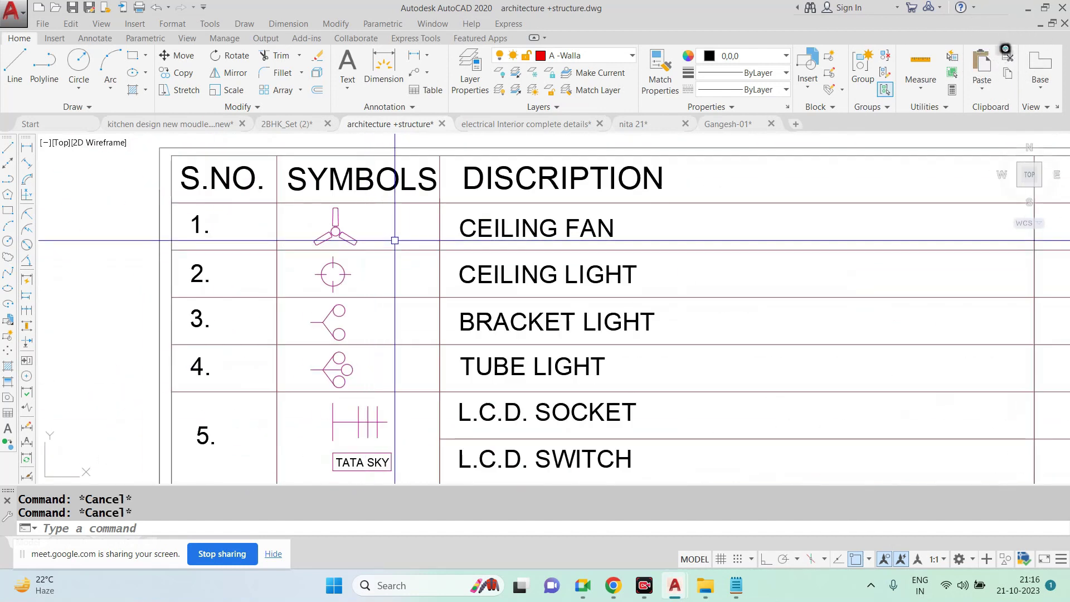
scroll(395, 238, "down", 2)
scroll(355, 207, "up", 2)
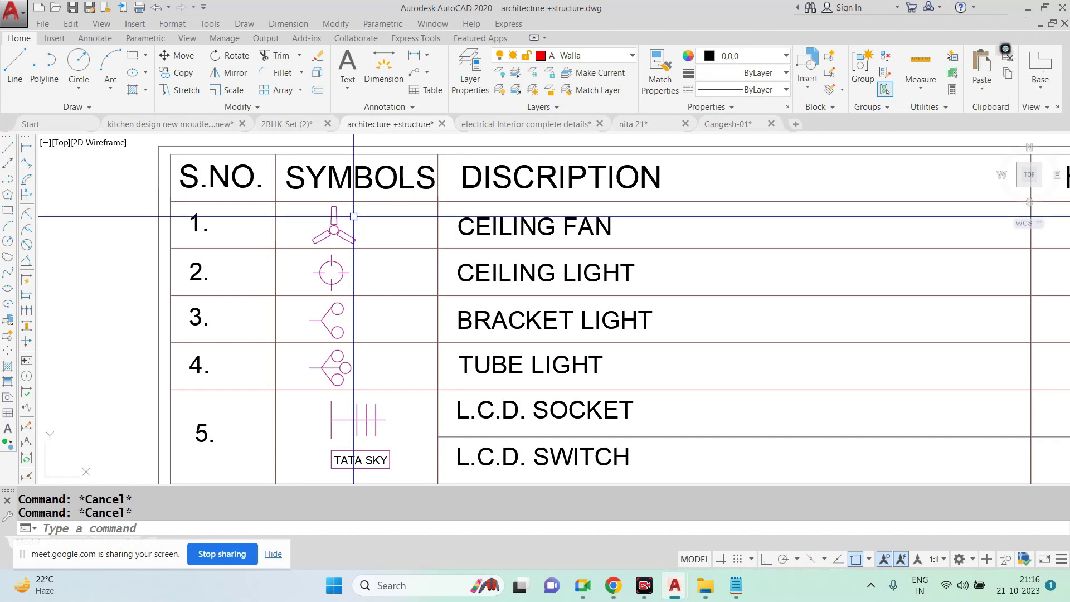
scroll(442, 264, "down", 3)
scroll(442, 234, "up", 1)
scroll(442, 212, "up", 4)
scroll(443, 200, "down", 2)
scroll(442, 200, "up", 1)
scroll(438, 212, "down", 5)
Pan through the 23 ELECTRICAL LEGEND rows, then fit the plan and legend in view
middle_click_drag(402, 301, 401, 243)
scroll(379, 236, "up", 4)
middle_click_drag(456, 333, 389, 205)
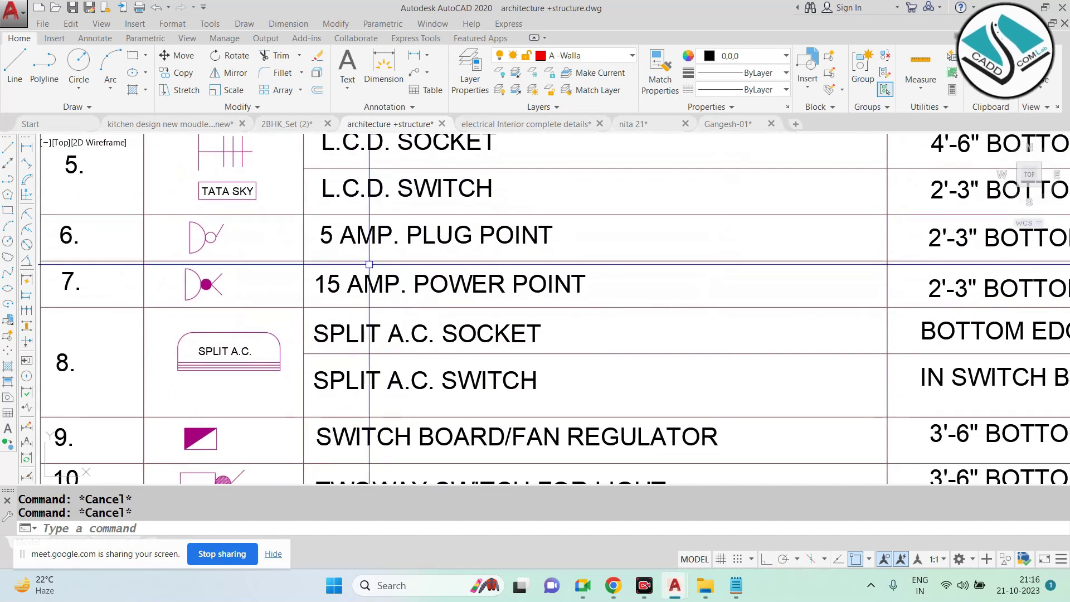
middle_click_drag(369, 264, 356, 207)
middle_click_drag(375, 268, 369, 210)
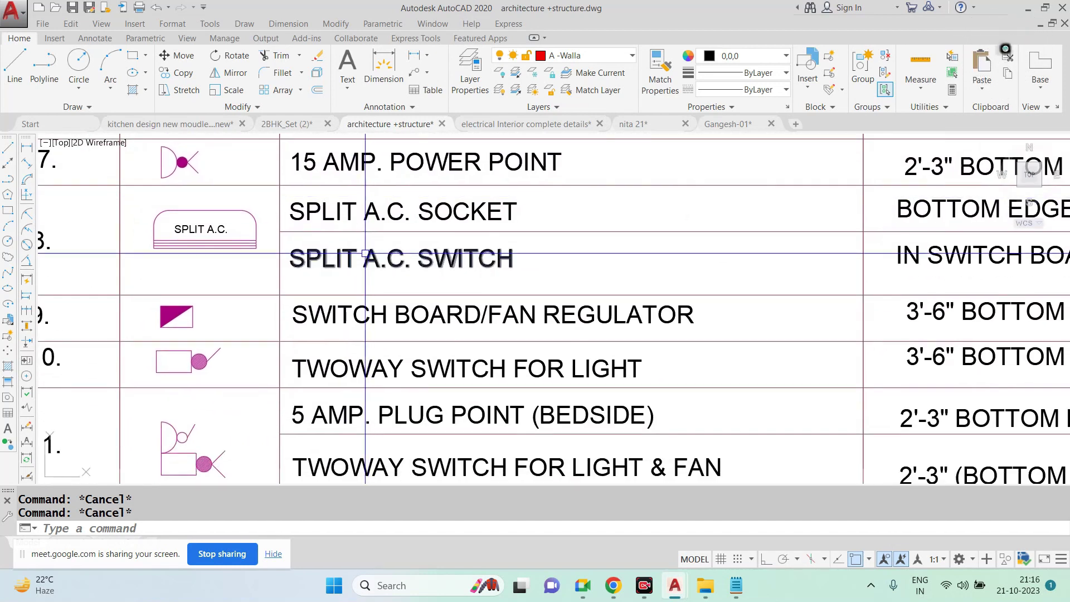
scroll(365, 254, "up", 2)
middle_click_drag(391, 357, 410, 208)
scroll(409, 208, "down", 2)
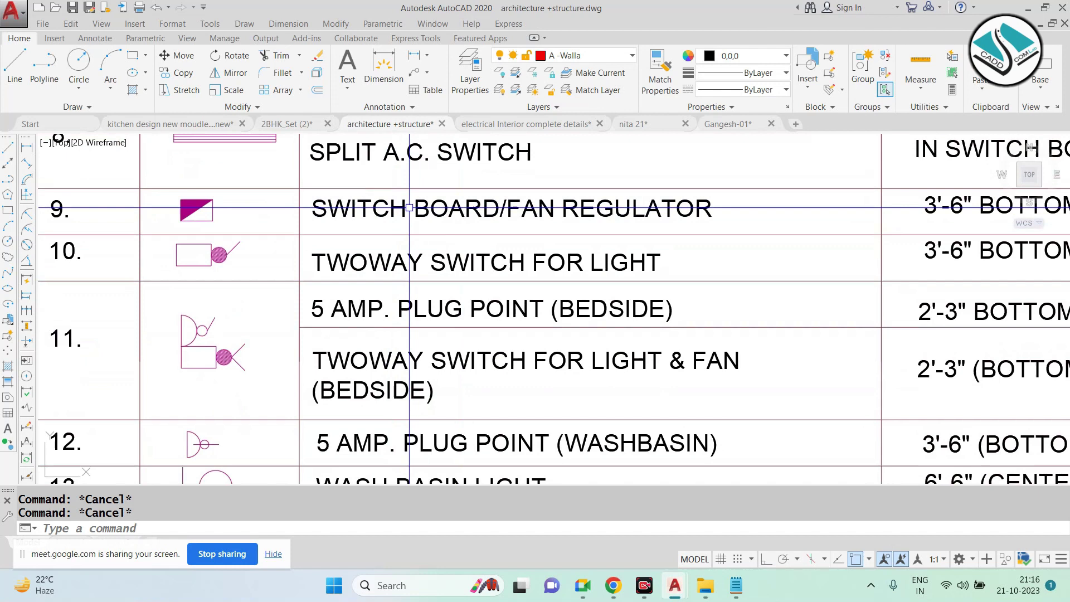
scroll(410, 208, "down", 2)
middle_click_drag(385, 385, 385, 211)
middle_click_drag(358, 373, 358, 190)
middle_click_drag(385, 247, 384, 167)
scroll(385, 167, "up", 2)
middle_click_drag(367, 348, 353, 215)
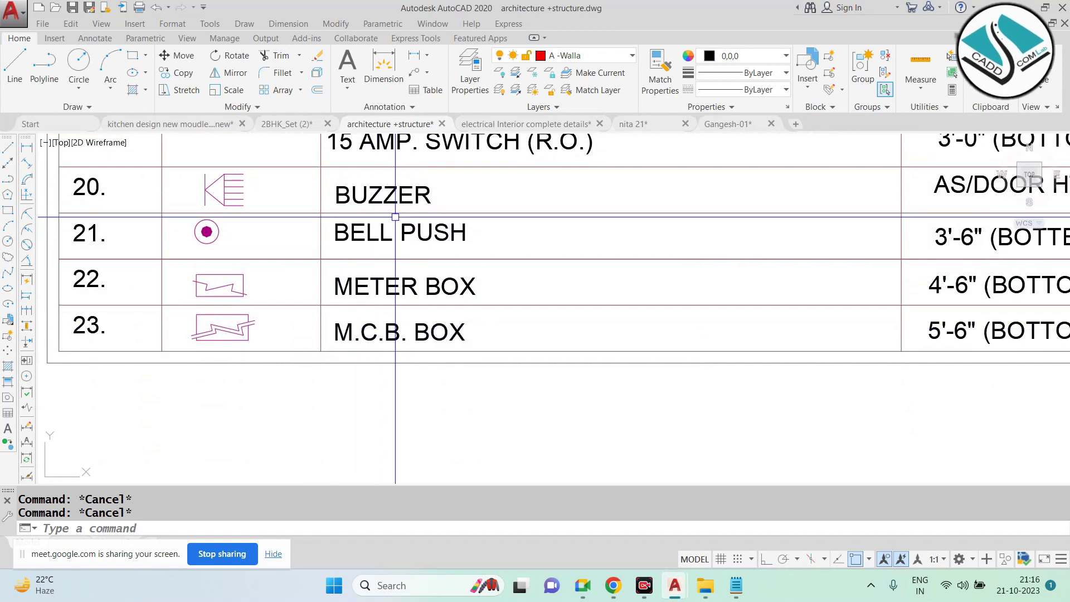
scroll(383, 218, "up", 1)
scroll(383, 218, "down", 3)
scroll(383, 218, "up", 4)
middle_click_drag(382, 218, 407, 407)
scroll(407, 406, "up", 2)
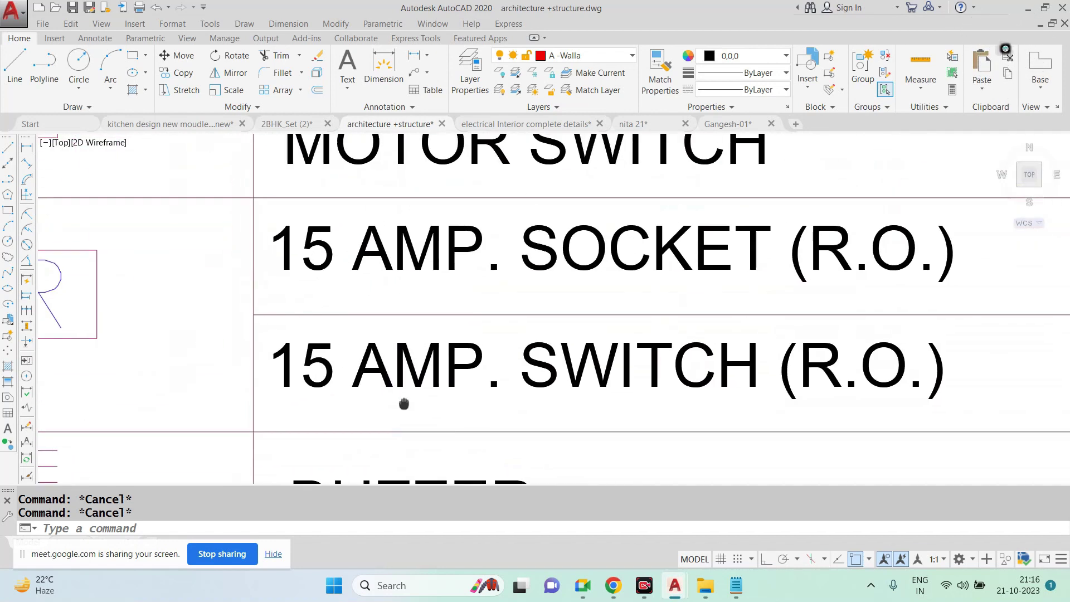
scroll(409, 331, "down", 4)
scroll(435, 255, "down", 3)
scroll(441, 278, "down", 1)
scroll(442, 299, "down", 1)
middle_click_drag(445, 288, 448, 312)
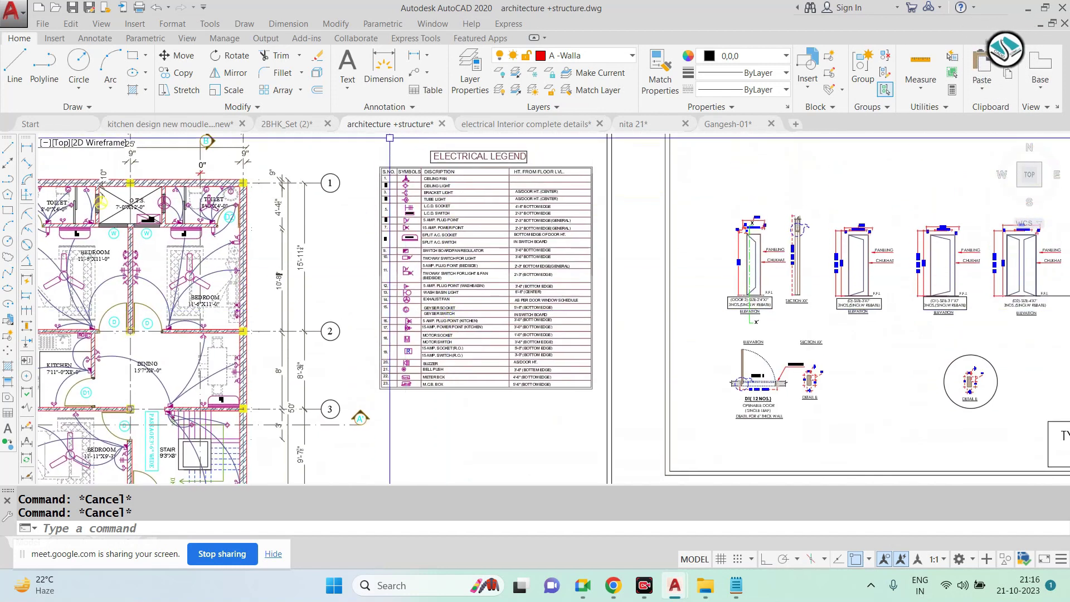
Window-select the ELECTRICAL LEGEND (176 objects) and copy it to the clipboard
left_click(366, 142)
type("c")
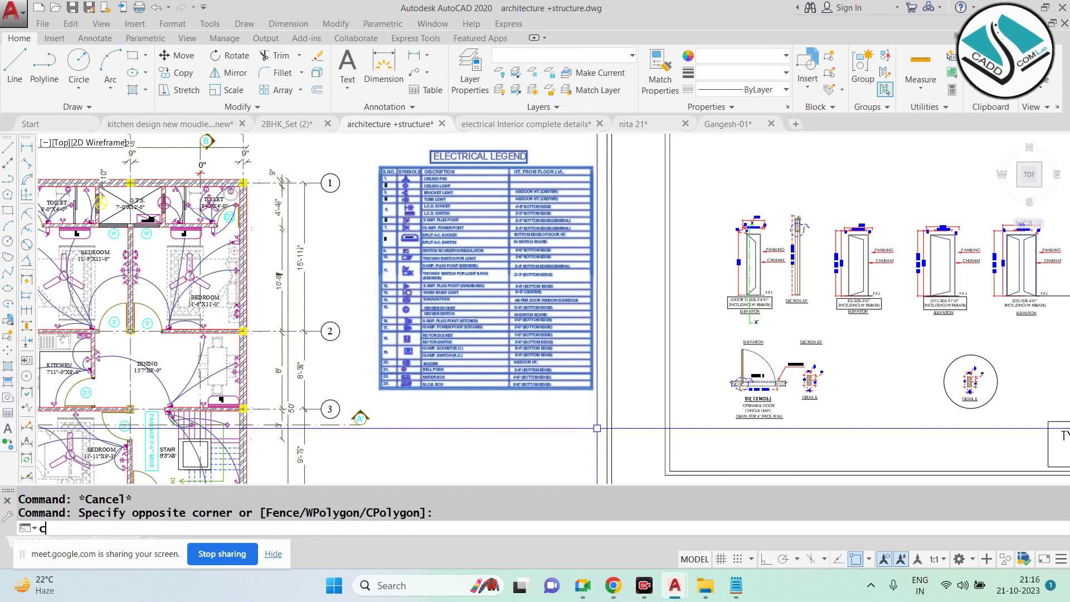
key("BackSpace")
left_click(597, 428)
key("ctrl+c")
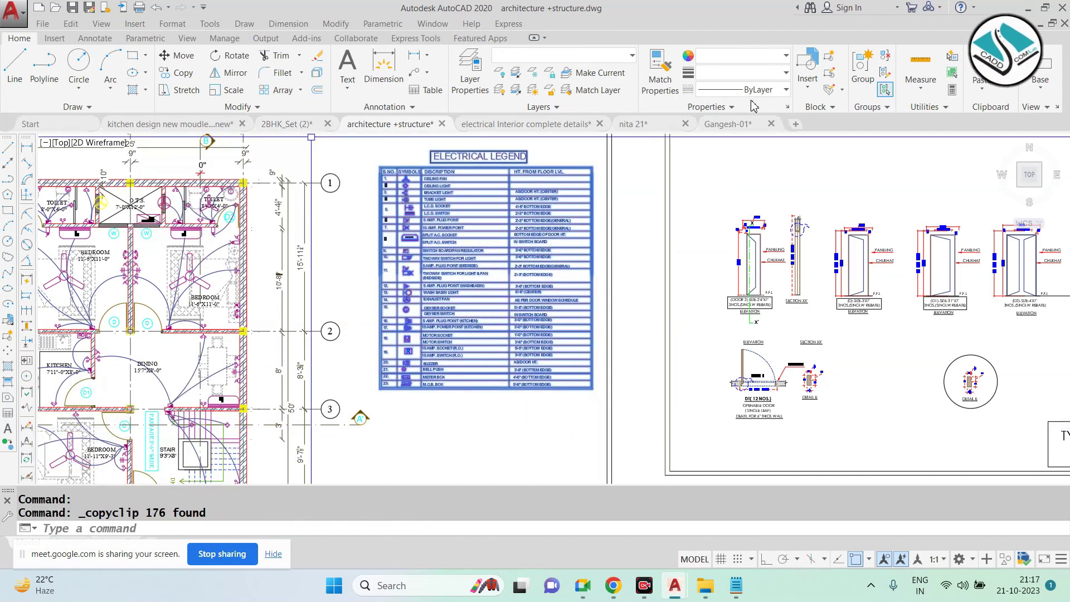
In Gangesh-01, start pasting the legend, cancel it, and begin selecting the ground floor plan
left_click(740, 130)
scroll(418, 259, "down", 5)
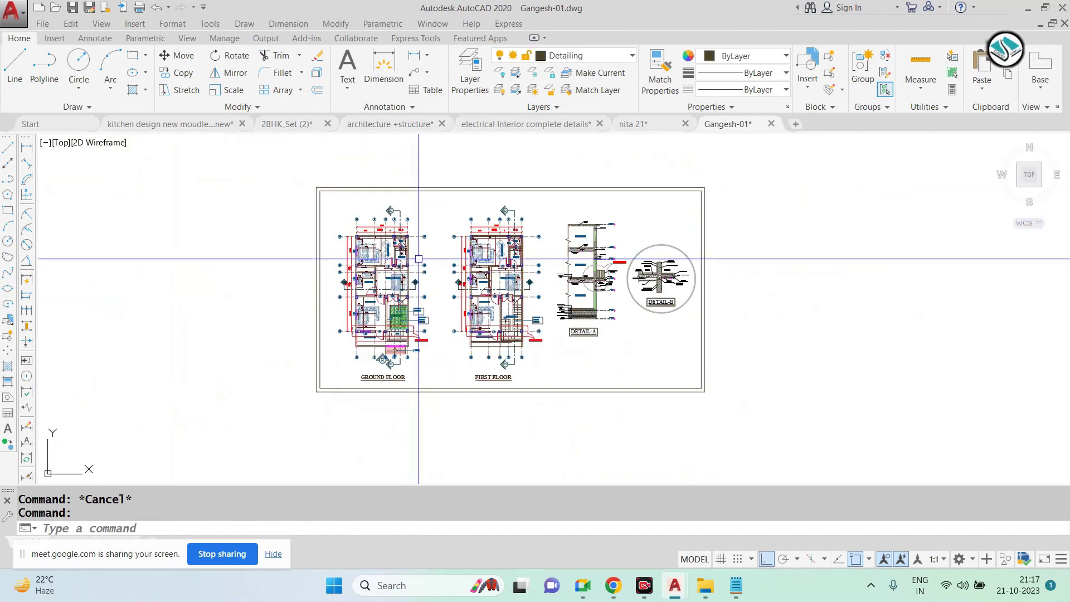
key("ctrl+v")
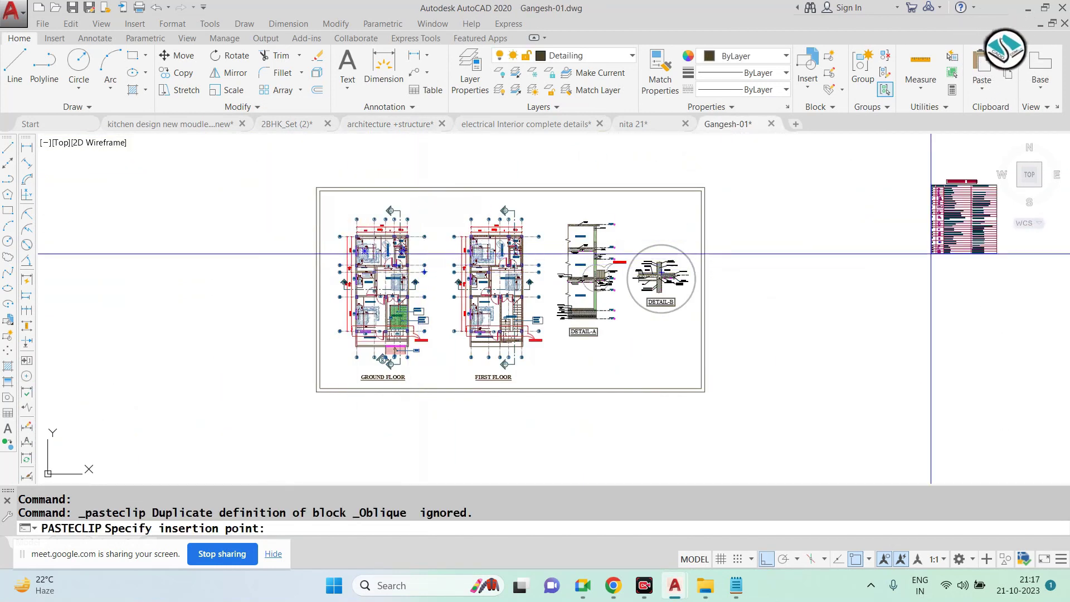
scroll(555, 262, "down", 3)
key("Escape")
scroll(335, 279, "up", 5)
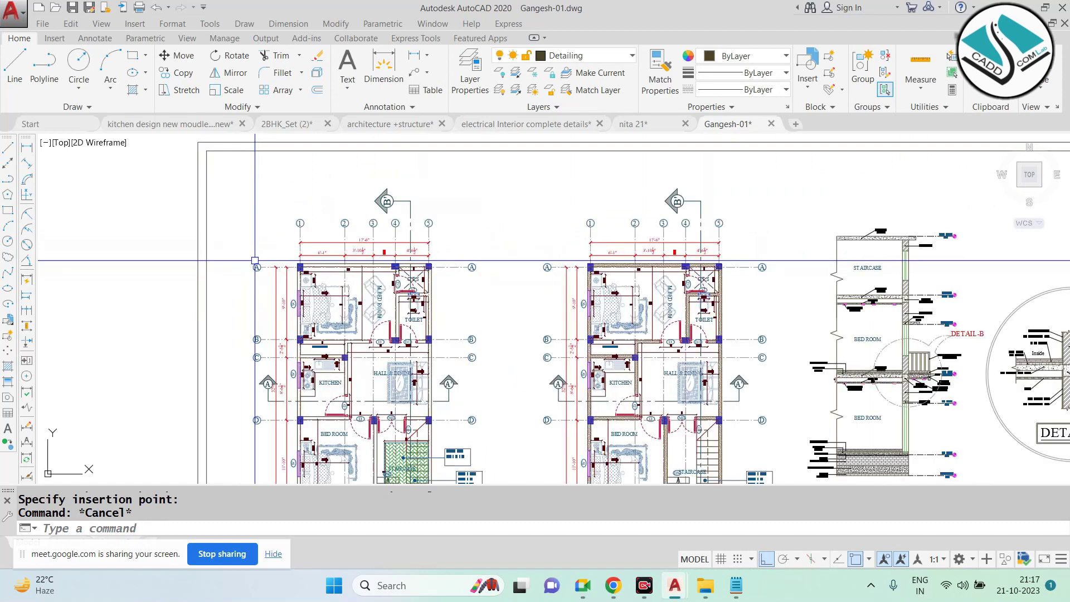
left_click(455, 164)
scroll(390, 335, "down", 5)
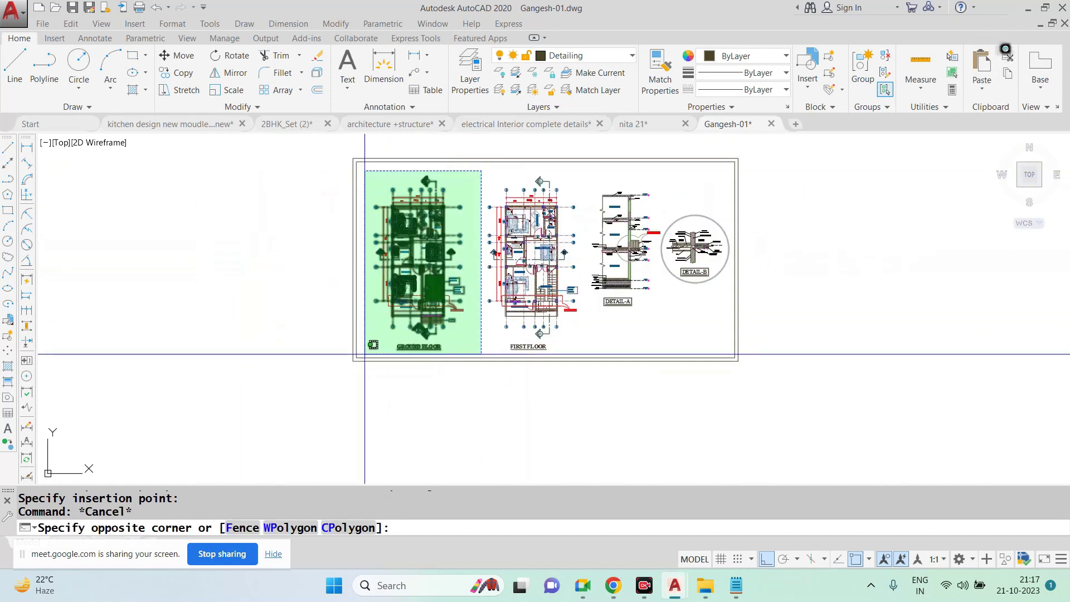
type("co")
Copy the GROUND FLOOR plan beside the pasted legend with Ortho turned off
key("Return")
left_click(366, 355)
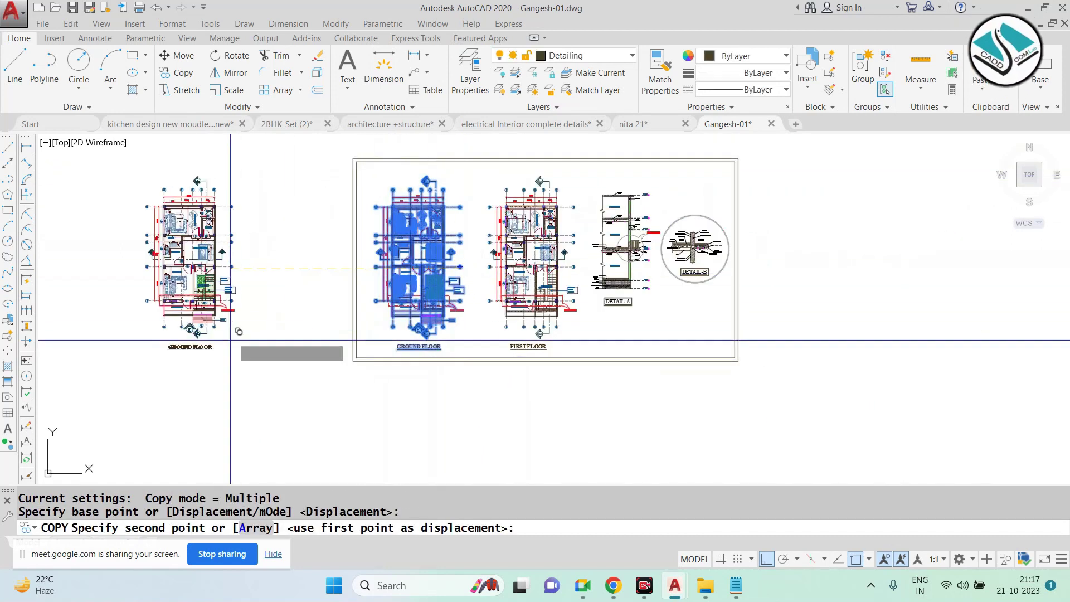
scroll(760, 240, "down", 3)
scroll(769, 478, "up", 5)
left_click(767, 559)
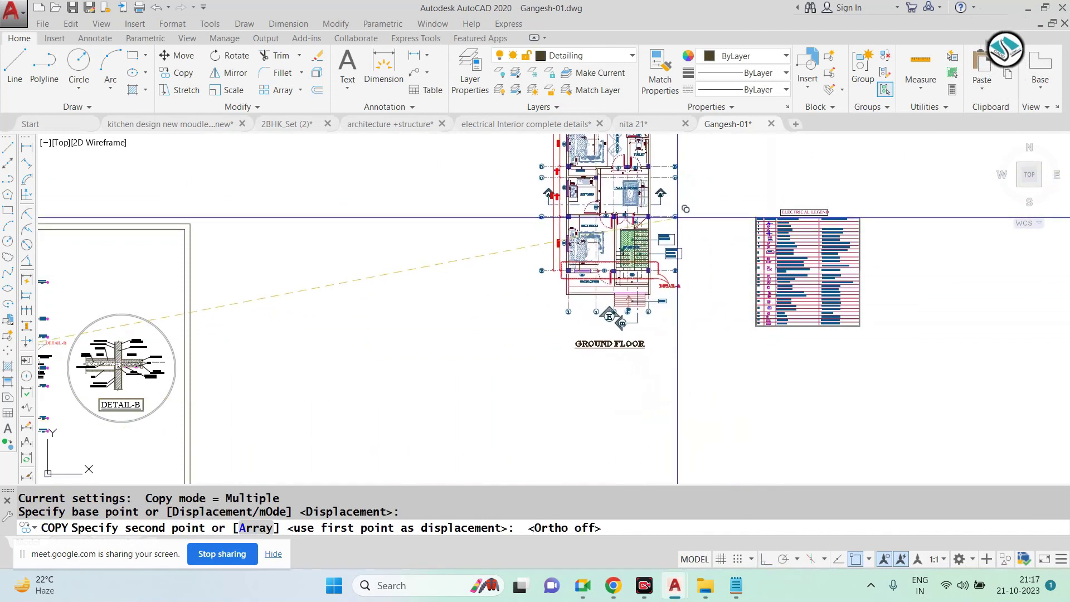
left_click(719, 297)
scroll(718, 296, "down", 3)
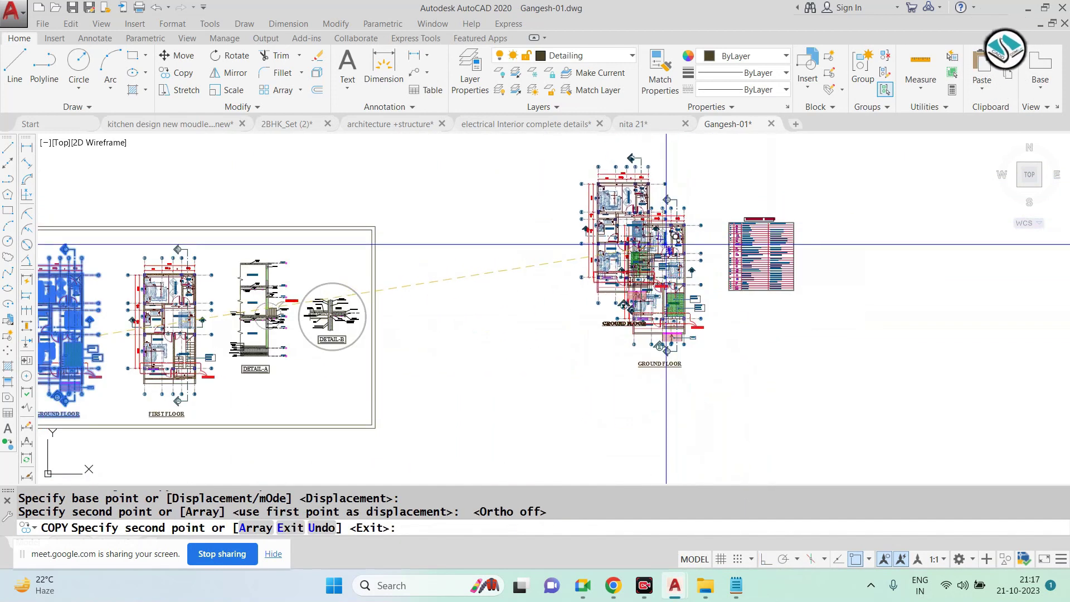
key("Escape")
type("re")
key("Return")
key("Escape")
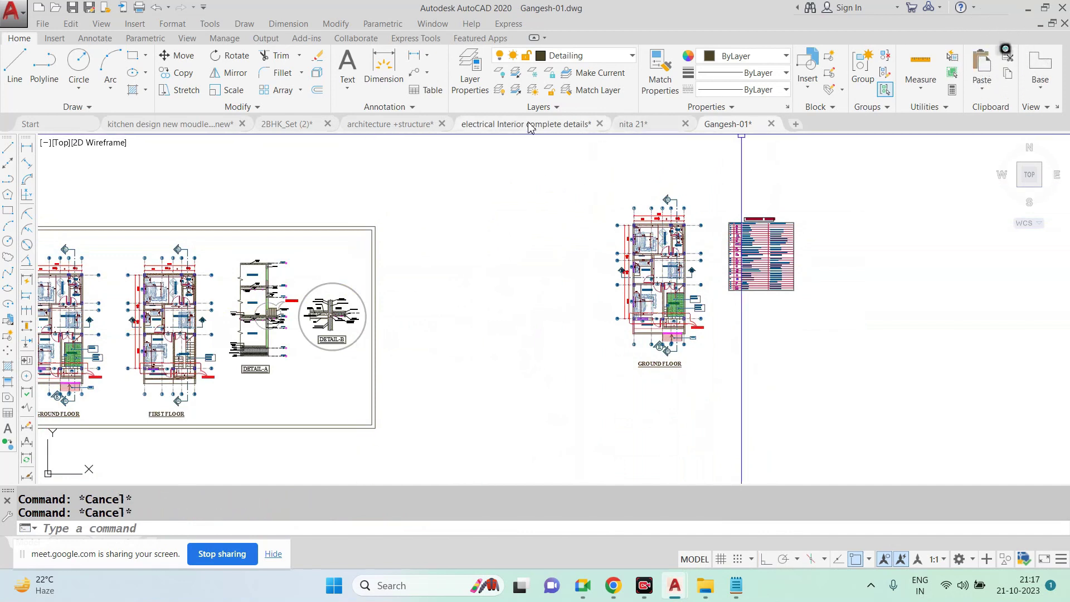
left_click(530, 125)
scroll(413, 222, "down", 5)
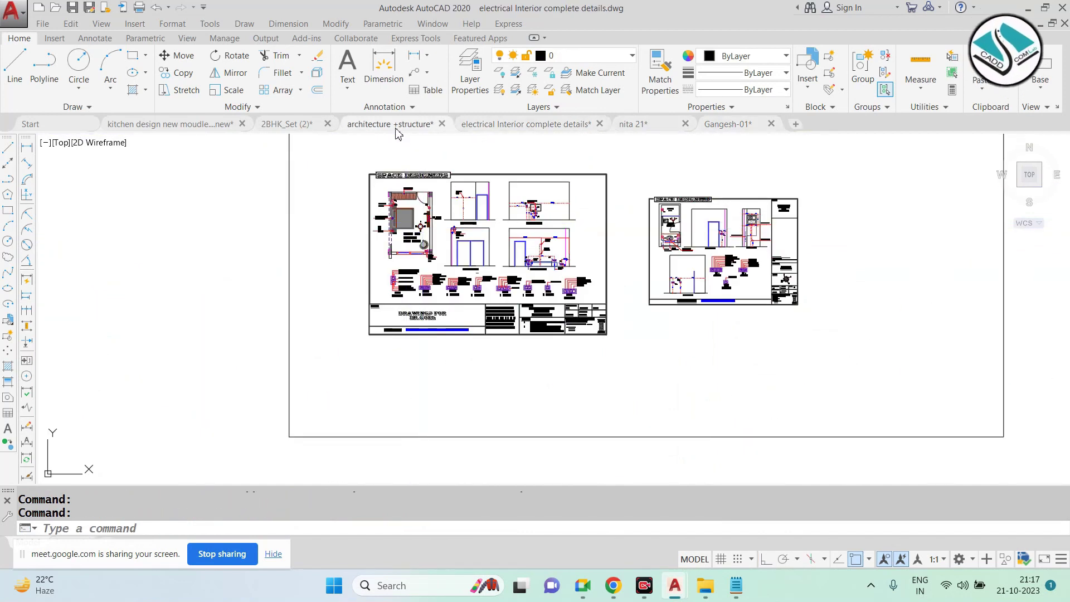
left_click(390, 125)
scroll(479, 154, "down", 3)
scroll(479, 154, "down", 2)
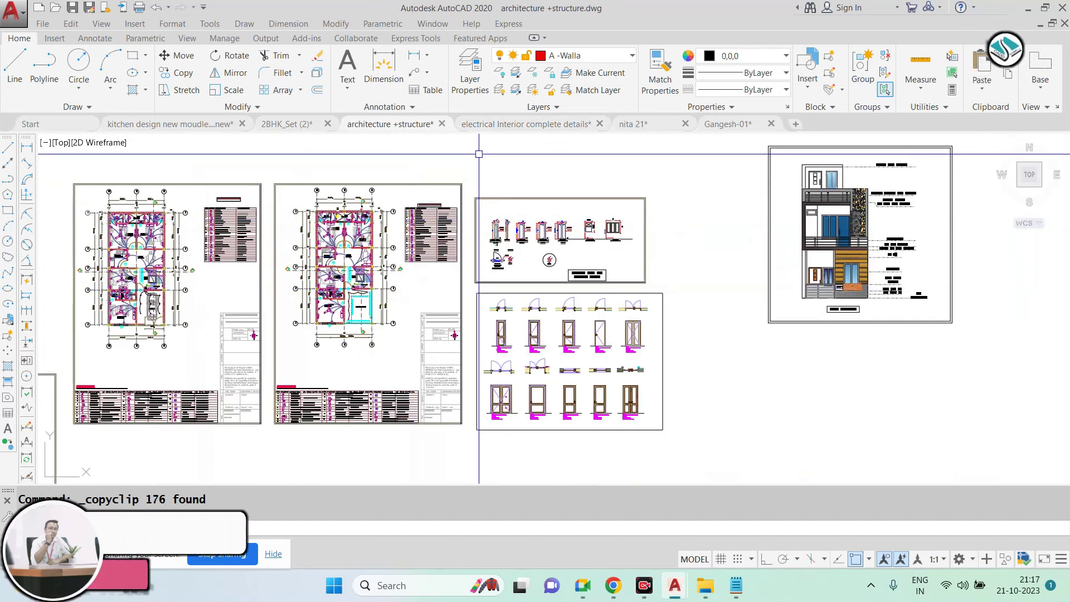
left_click(286, 123)
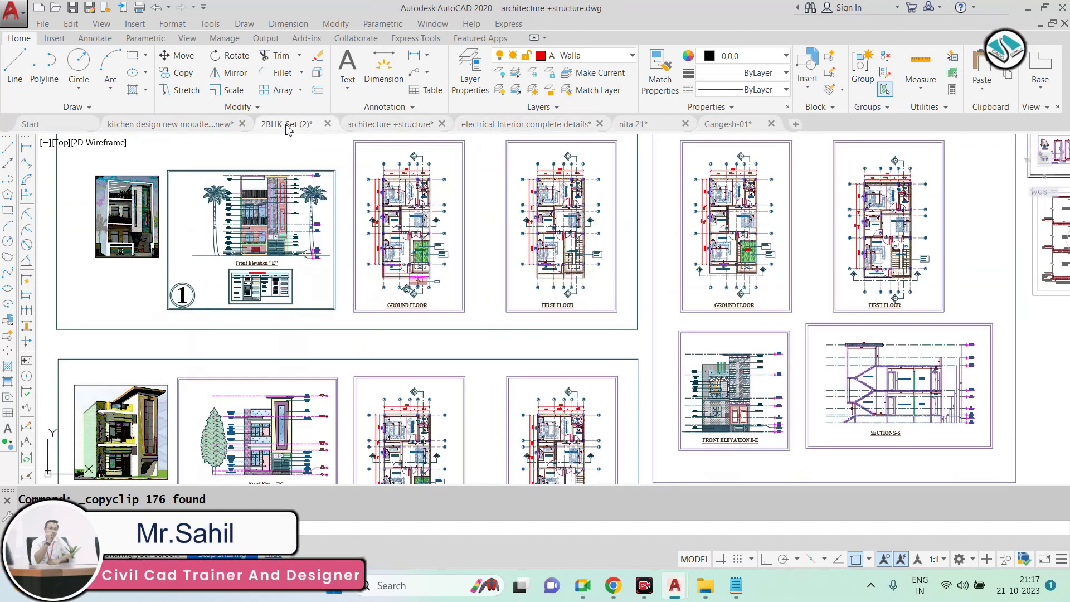
scroll(338, 223, "down", 2)
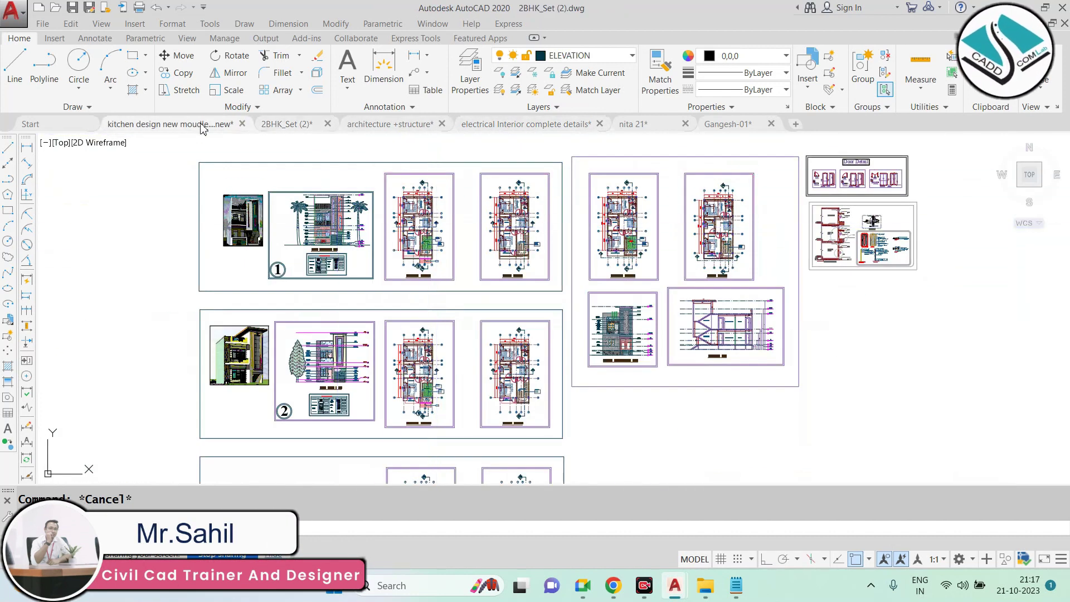
left_click(201, 126)
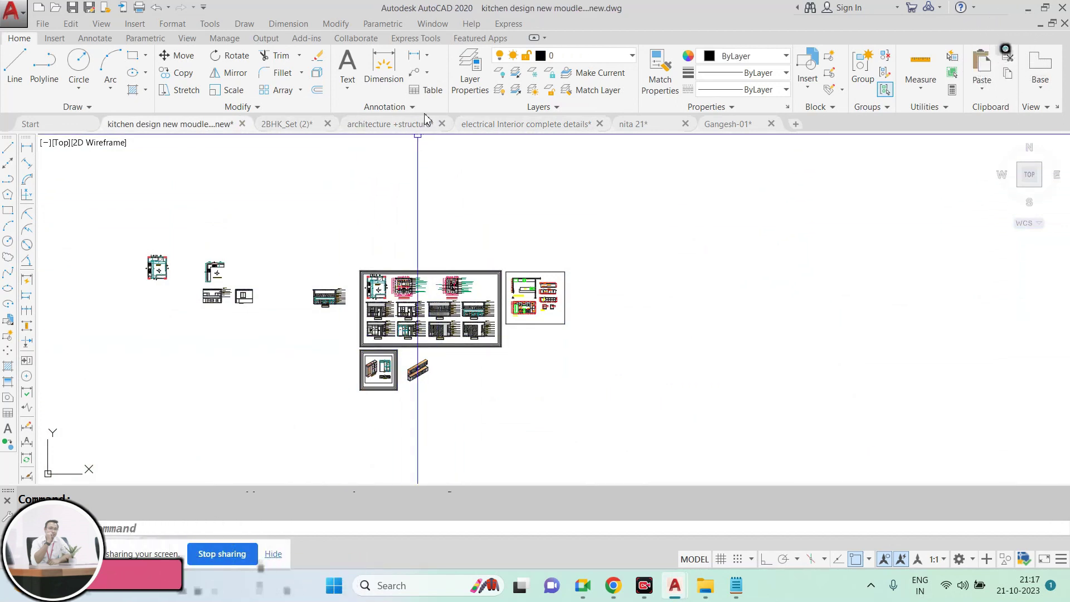
left_click(633, 124)
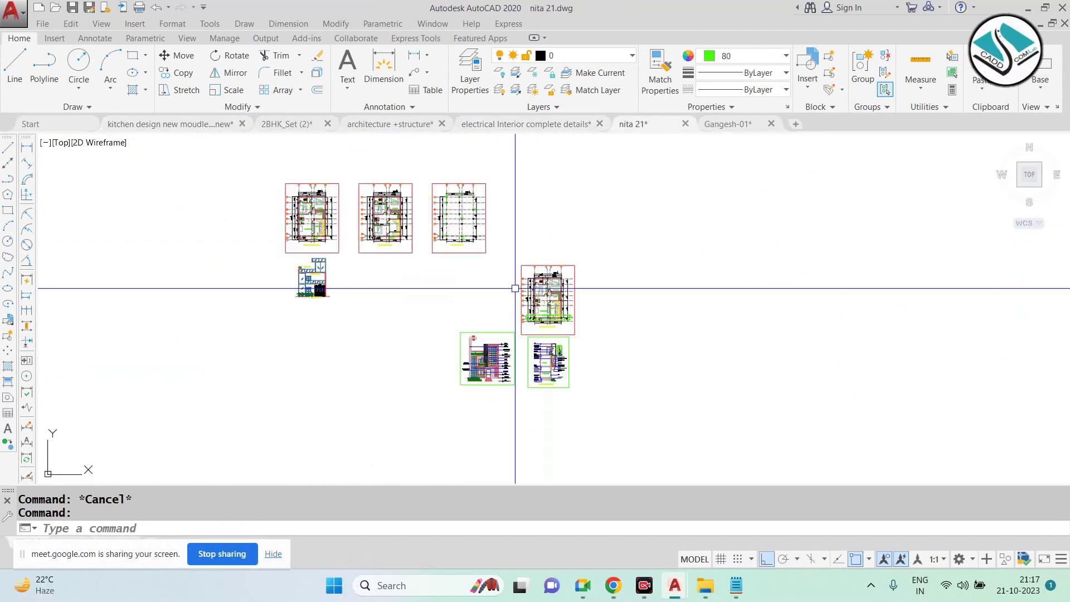
scroll(515, 288, "up", 4)
Back in Gangesh-01, erase the old ELECTRICAL LEGEND title border
left_click(735, 125)
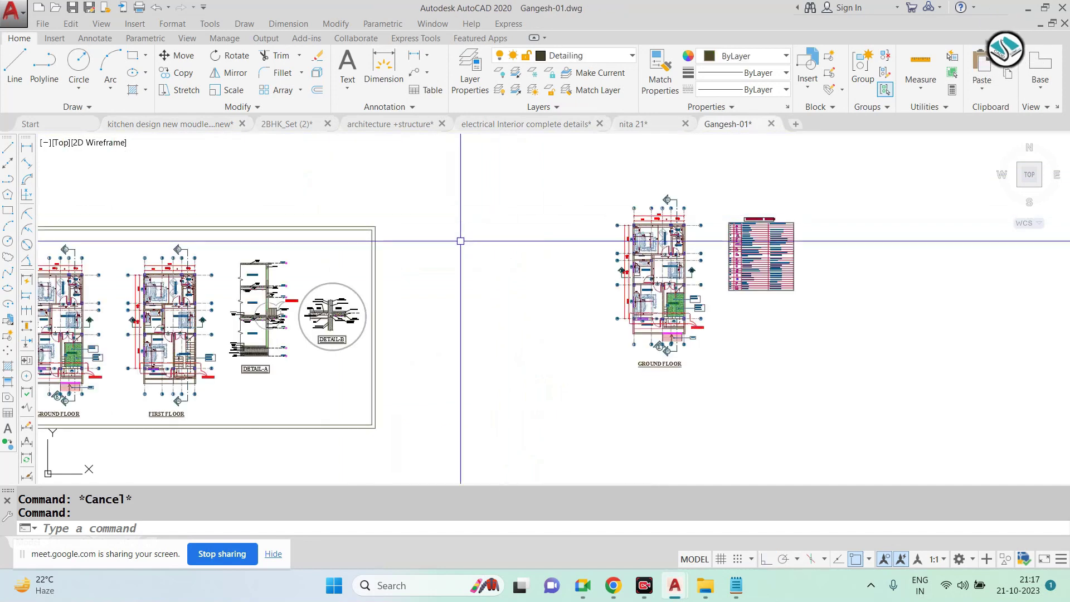
scroll(812, 255, "up", 3)
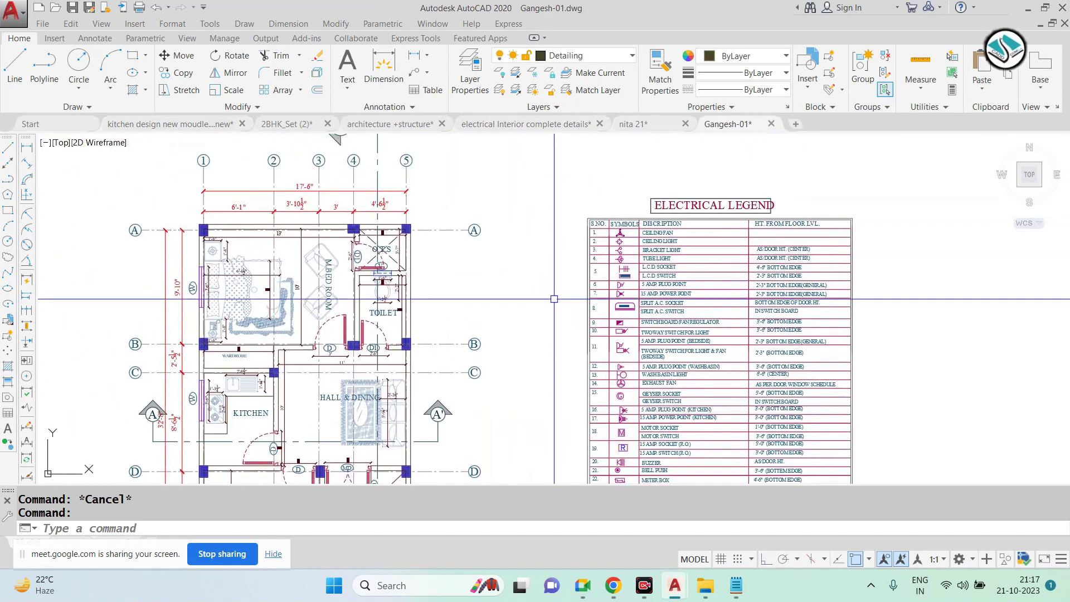
scroll(570, 240, "up", 1)
scroll(732, 221, "up", 3)
scroll(732, 221, "up", 2)
left_click(645, 246)
left_click(590, 240)
type("e")
key("Return")
Draw a new, larger rectangle border around the legend title
scroll(615, 244, "down", 2)
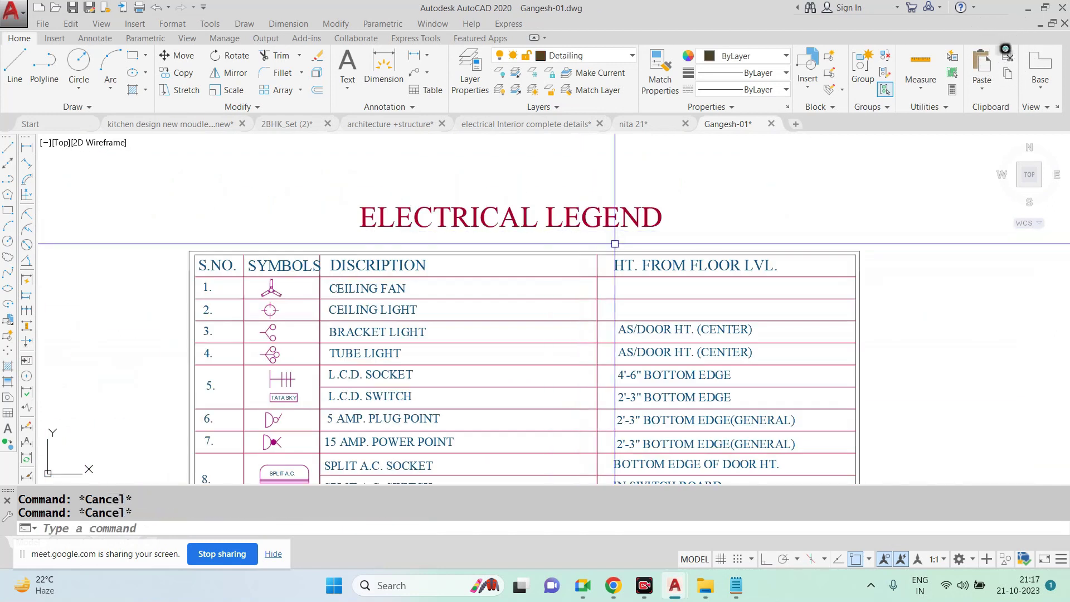
type("REC")
key("Return")
scroll(385, 217, "up", 3)
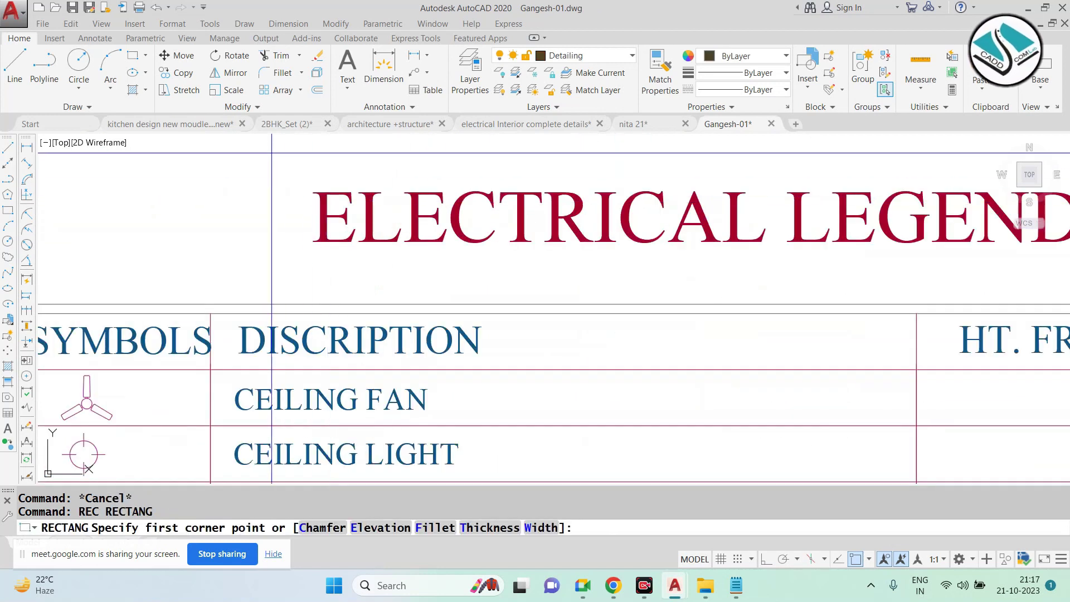
left_click(262, 151)
scroll(371, 237, "down", 1)
scroll(725, 251, "down", 2)
scroll(646, 251, "up", 4)
key("Escape")
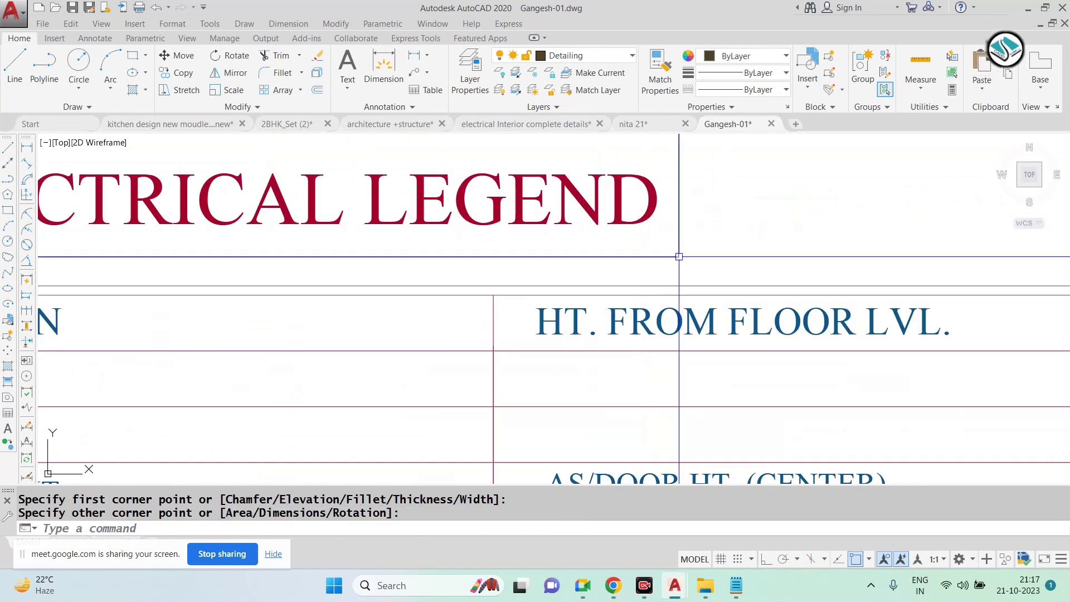
scroll(669, 255, "down", 6)
Try offsetting the title border by 0.5, then cancel the offset
key("Escape")
type("o")
key("Return")
type("0")
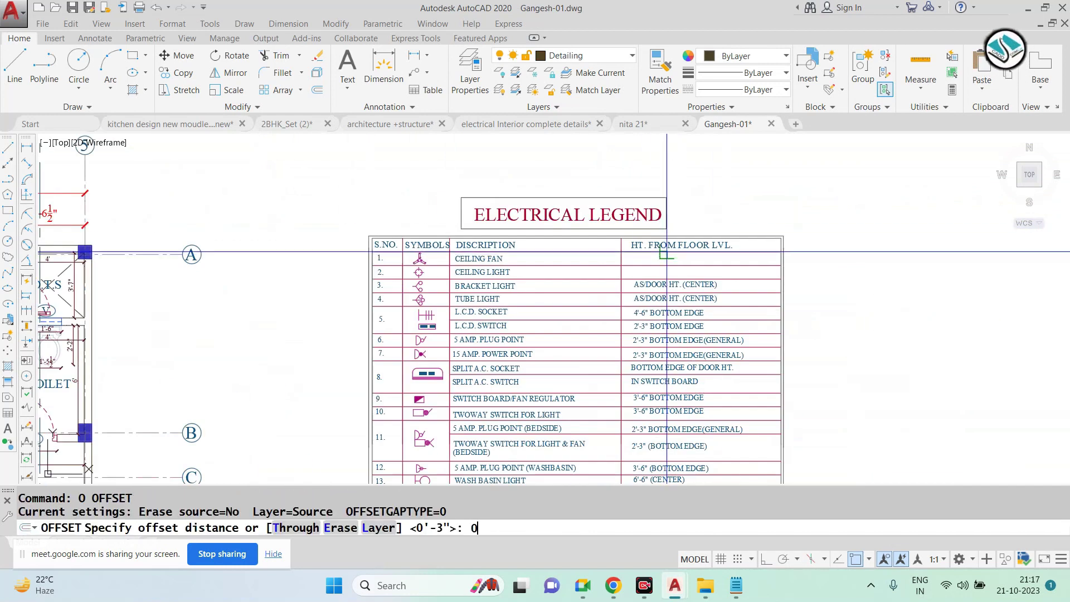
type(".5")
key("Return")
left_click(615, 216)
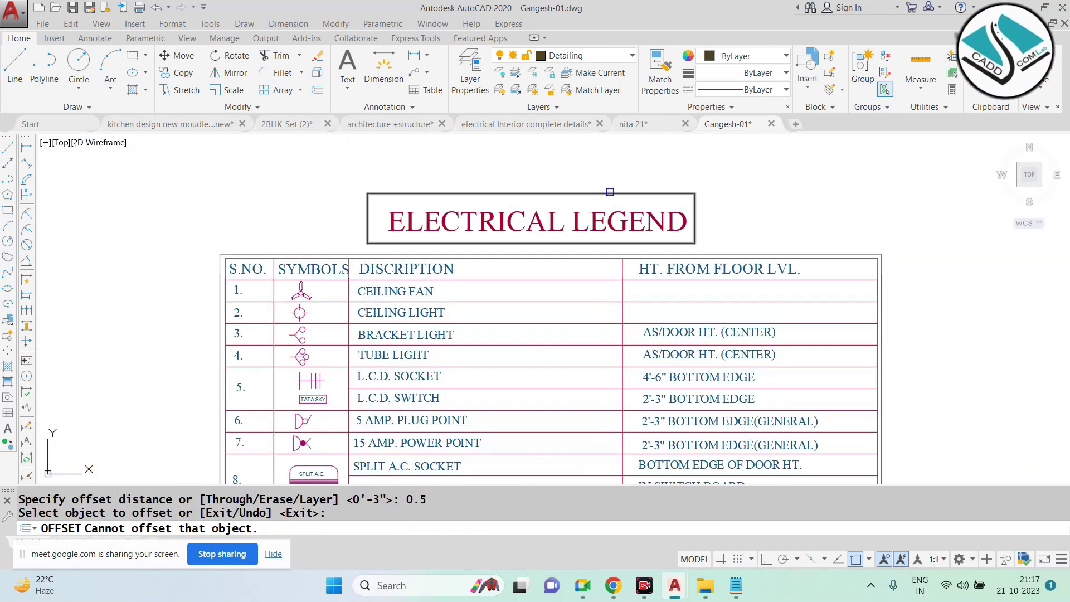
left_click(667, 220)
left_click(615, 218)
key("Escape")
scroll(615, 218, "down", 2)
key("Escape")
scroll(588, 258, "up", 5)
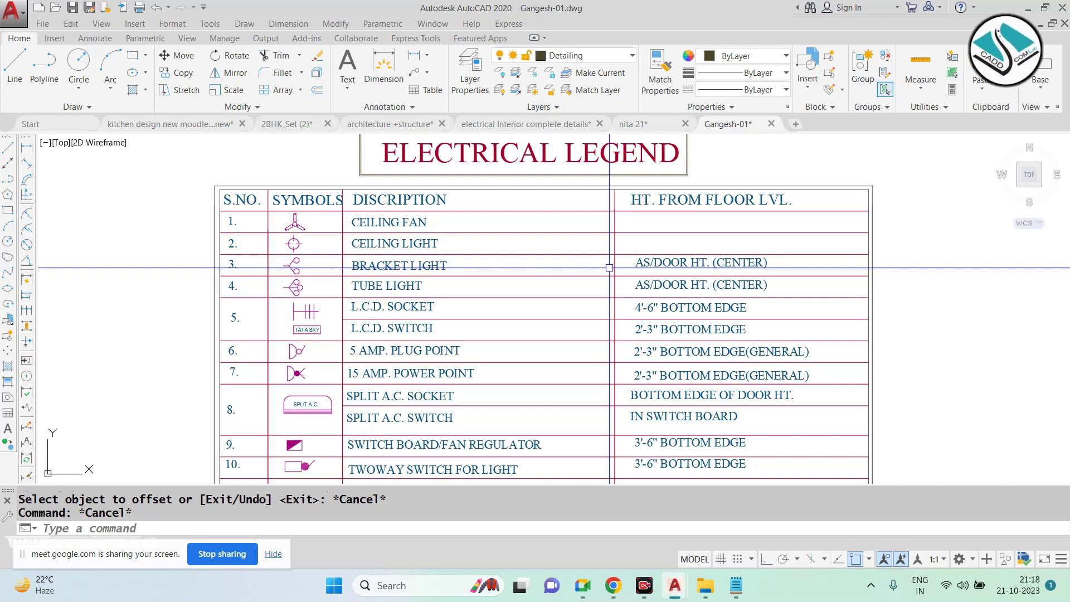
Switch to the electrical Interior complete details drawing
scroll(609, 267, "down", 3)
scroll(636, 264, "down", 1)
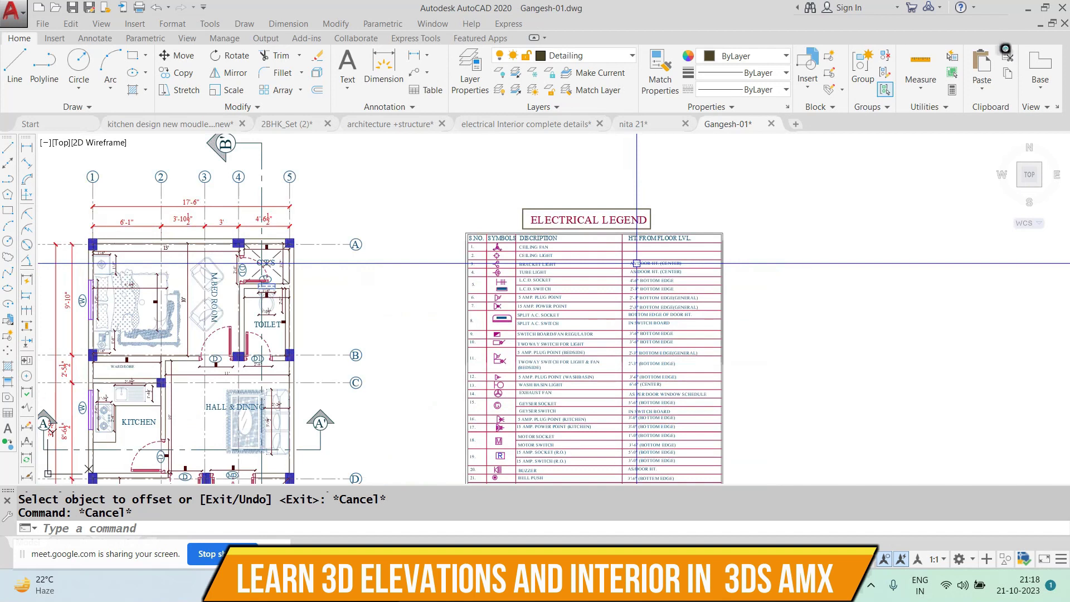
key("Escape")
scroll(637, 263, "down", 5)
scroll(279, 138, "up", 6)
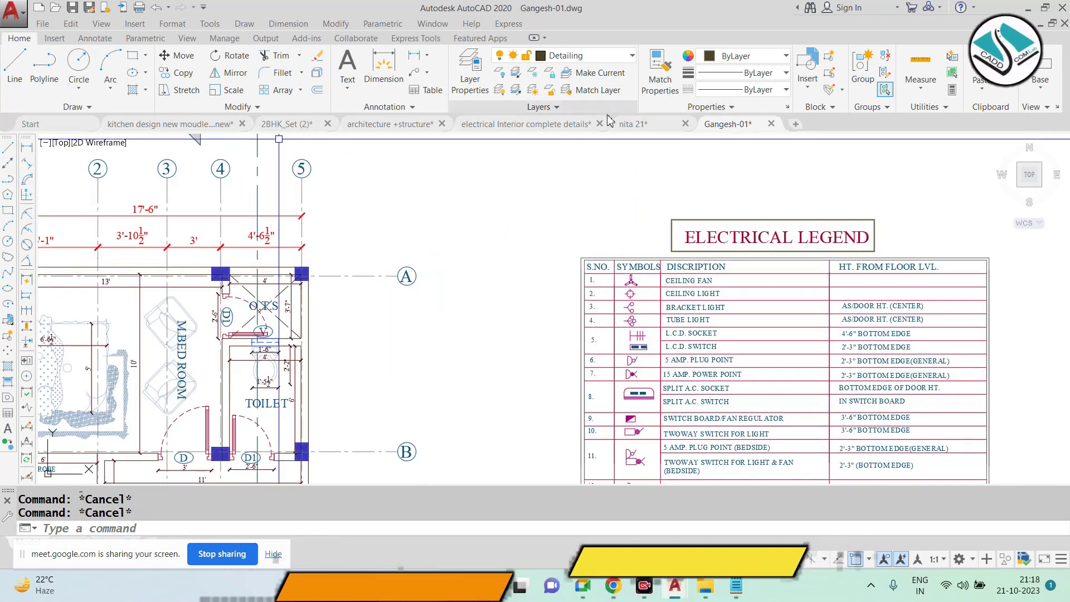
left_click(558, 124)
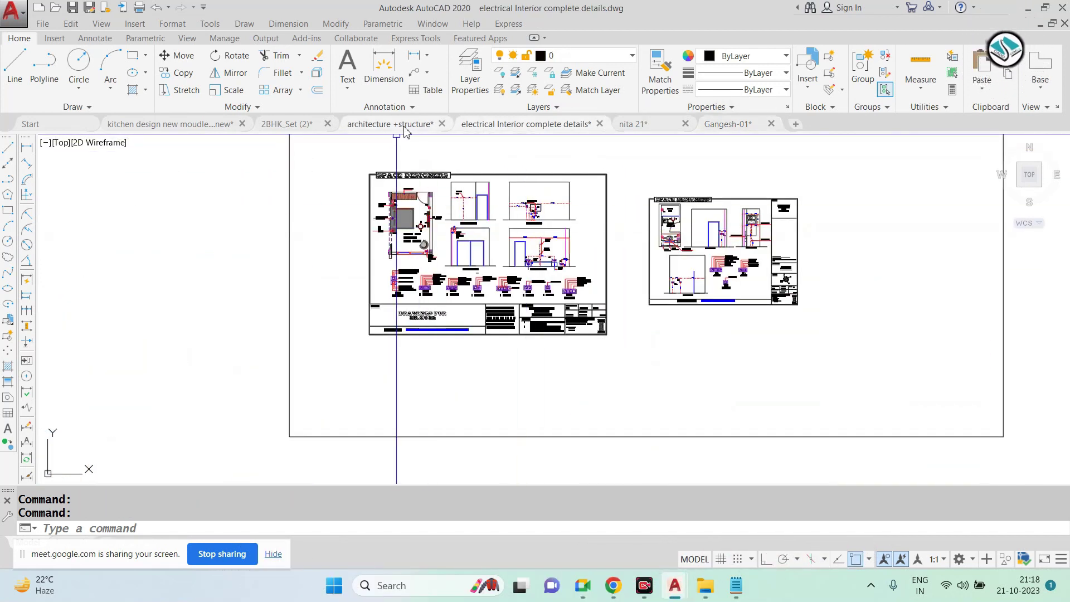
left_click(405, 129)
scroll(288, 272, "up", 4)
scroll(287, 271, "up", 3)
scroll(287, 272, "up", 2)
scroll(287, 271, "down", 2)
middle_click_drag(319, 275, 571, 271)
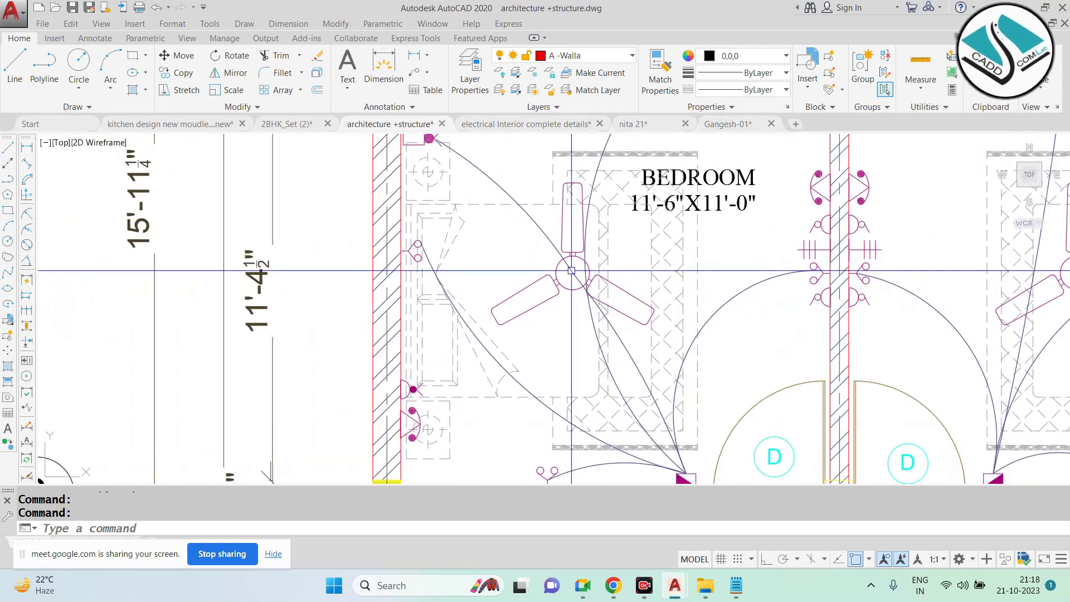
mouse_move(570, 272)
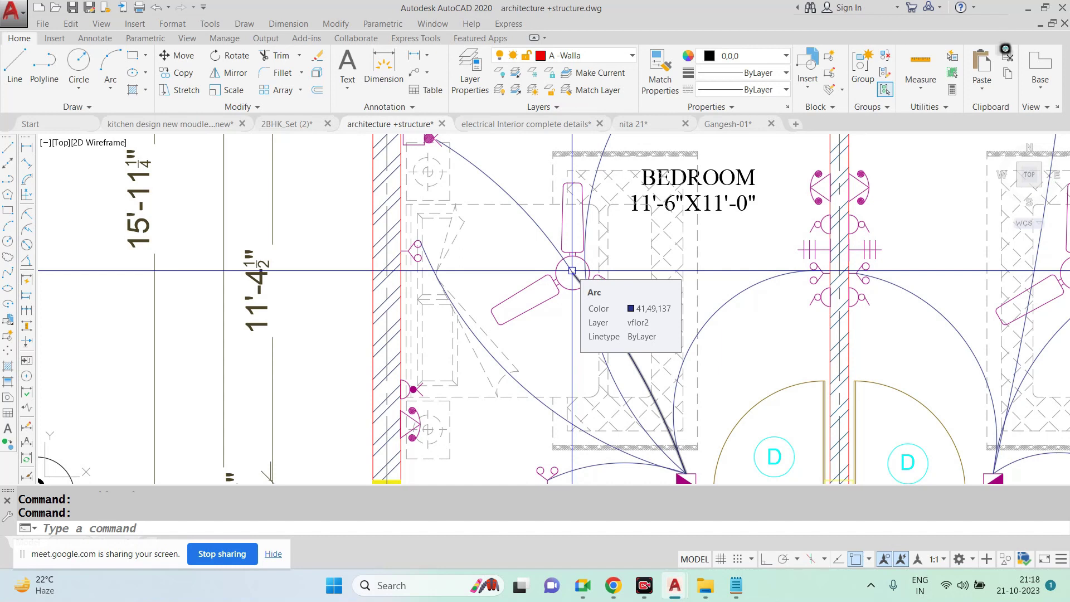
scroll(572, 271, "down", 3)
scroll(617, 197, "up", 3)
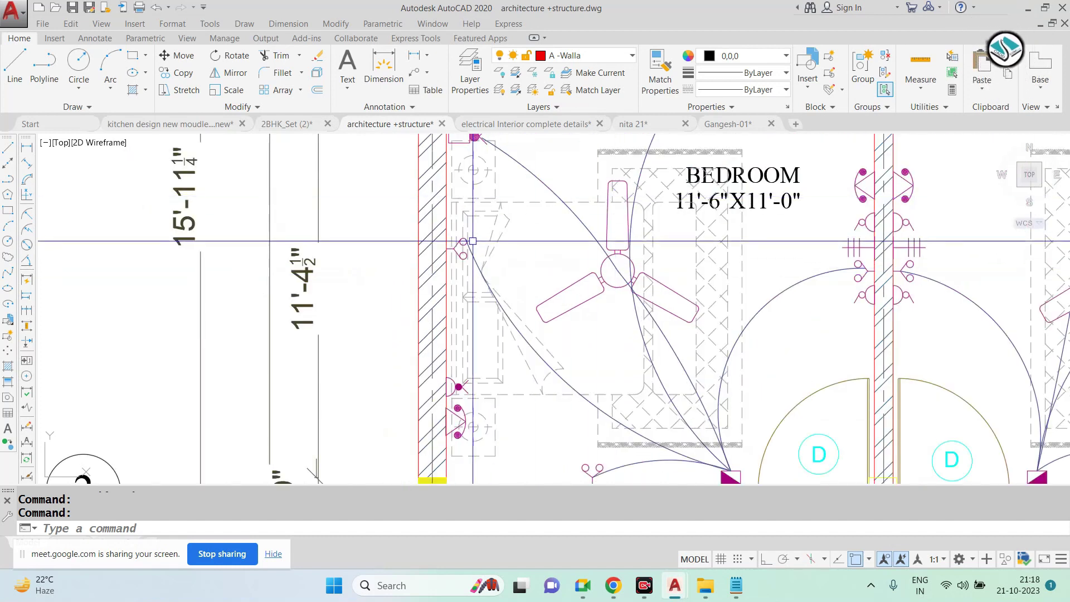
scroll(474, 240, "down", 2)
scroll(472, 252, "up", 2)
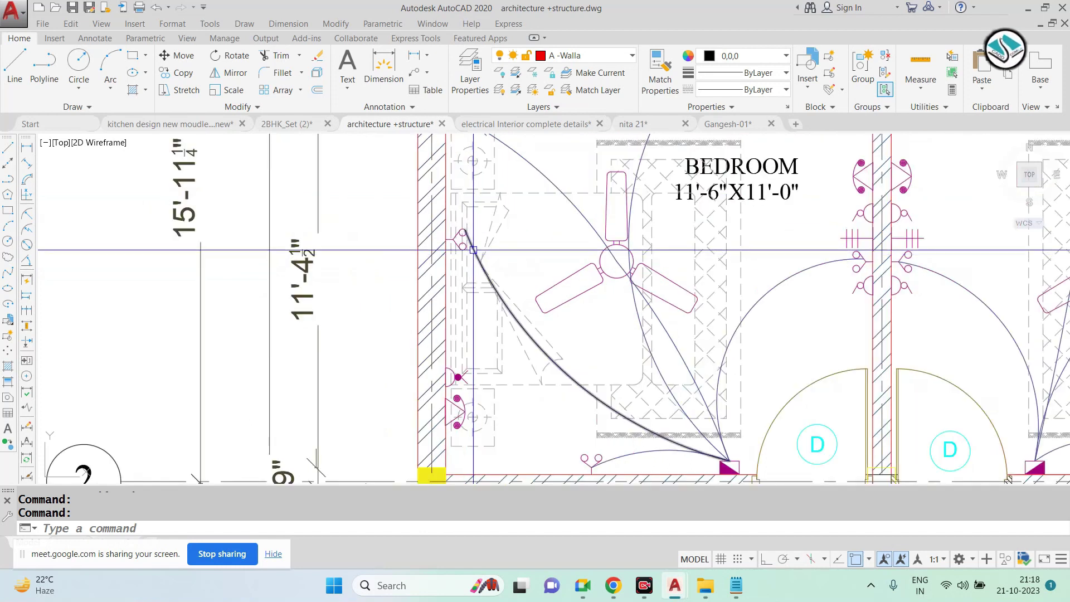
scroll(472, 251, "up", 4)
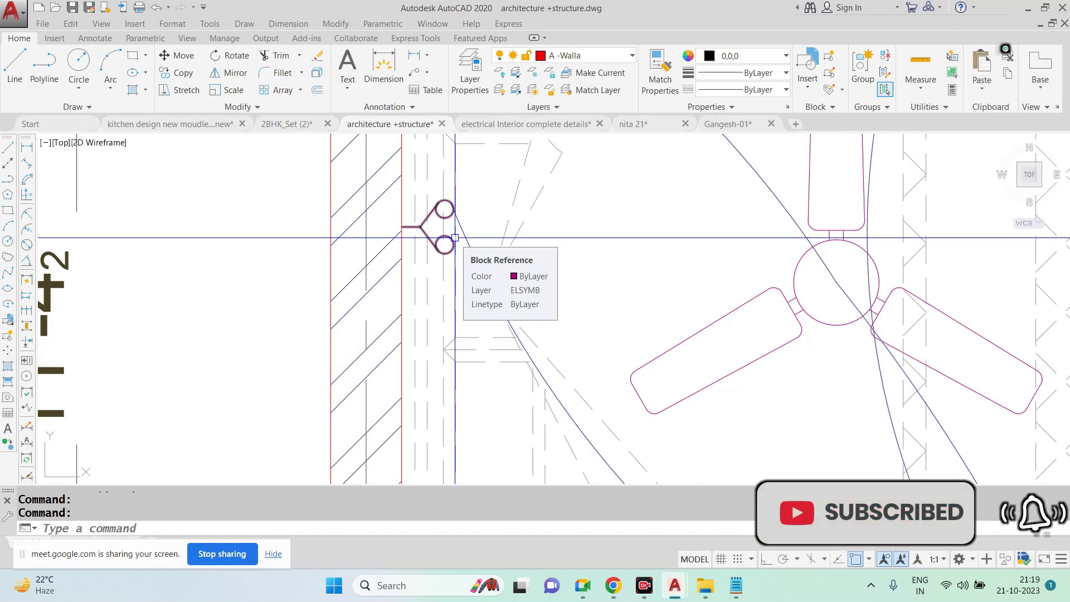
scroll(454, 238, "down", 2)
scroll(455, 238, "down", 3)
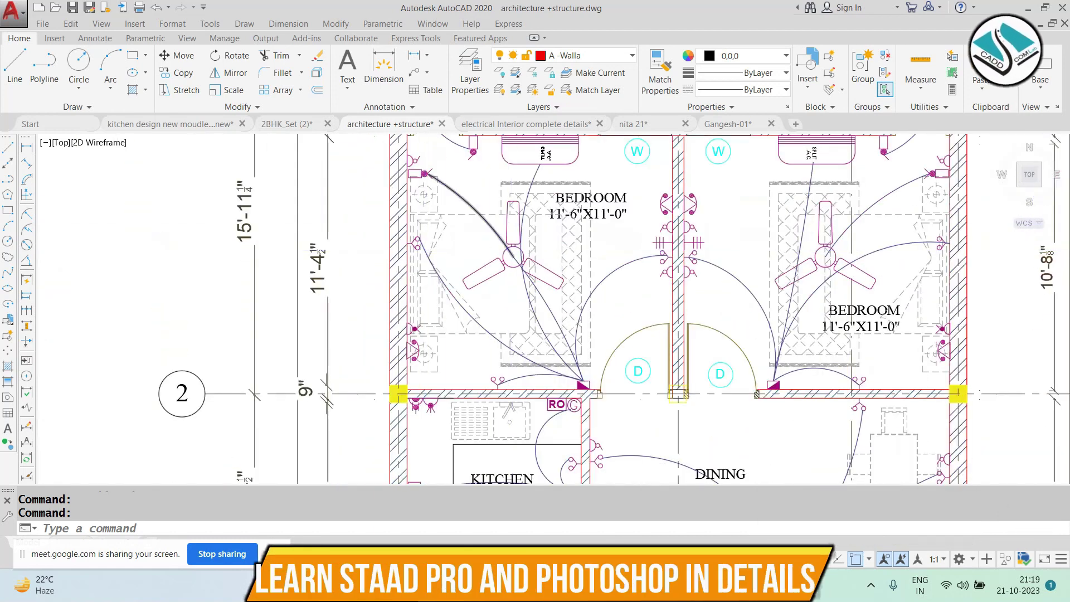
scroll(513, 253, "up", 2)
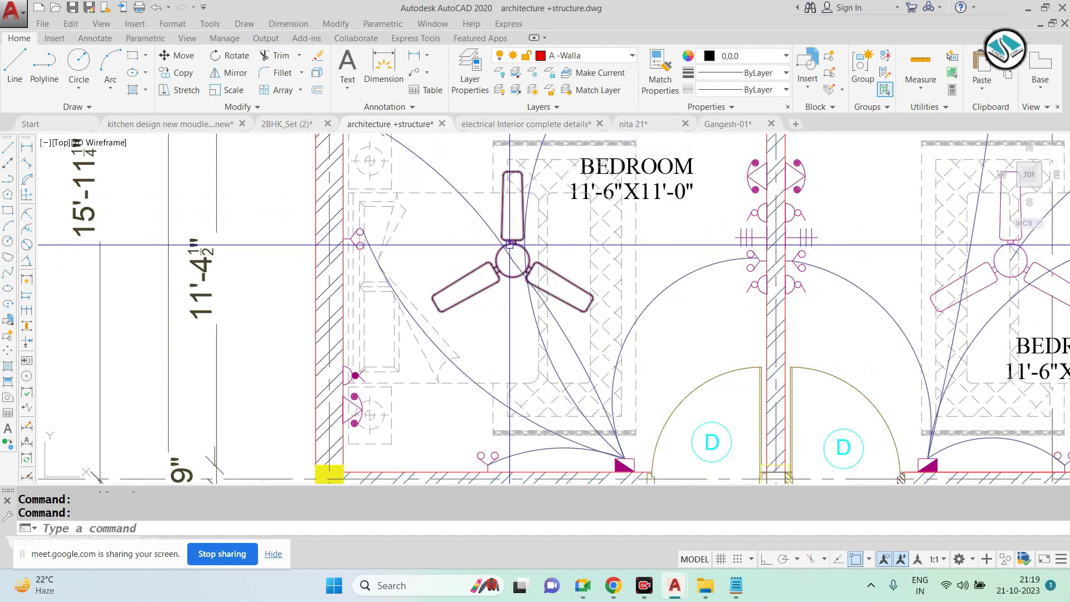
scroll(359, 244, "up", 4)
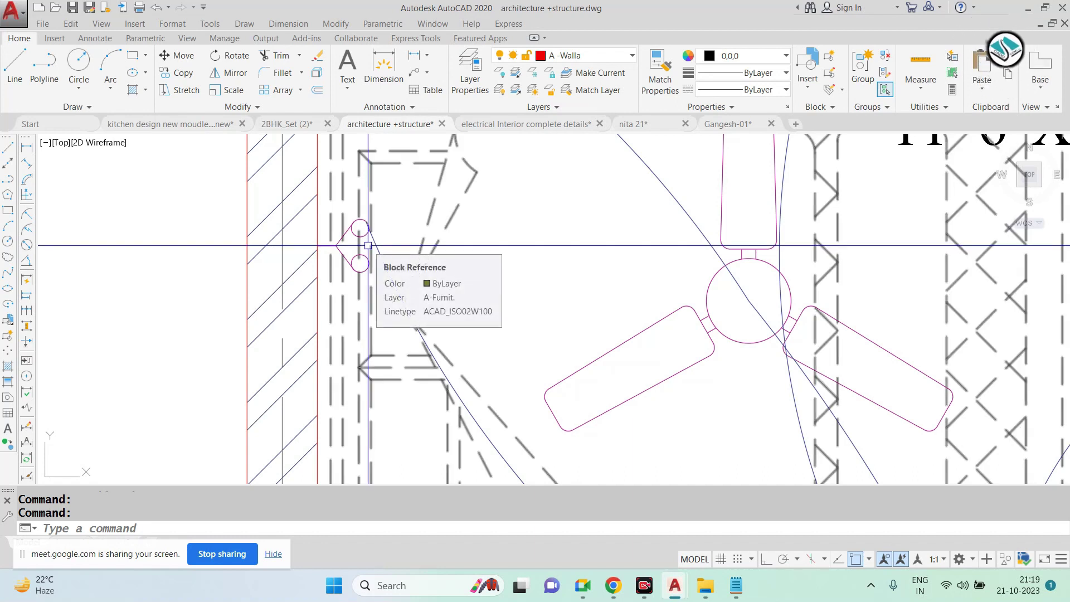
scroll(368, 246, "down", 1)
scroll(491, 323, "down", 3)
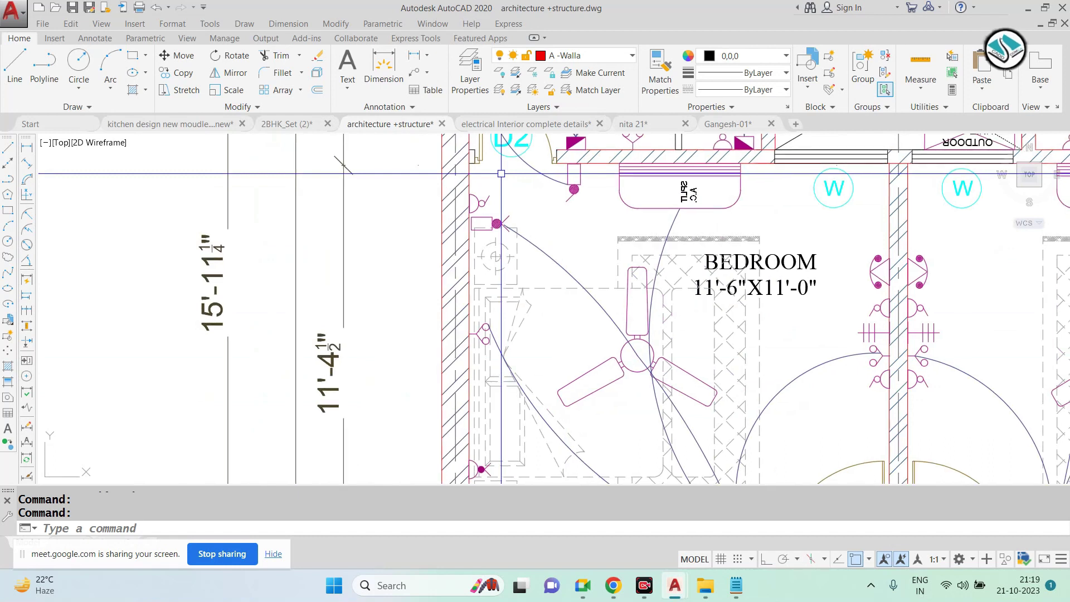
scroll(494, 226, "up", 3)
scroll(440, 201, "down", 3)
scroll(453, 208, "up", 3)
scroll(443, 184, "up", 3)
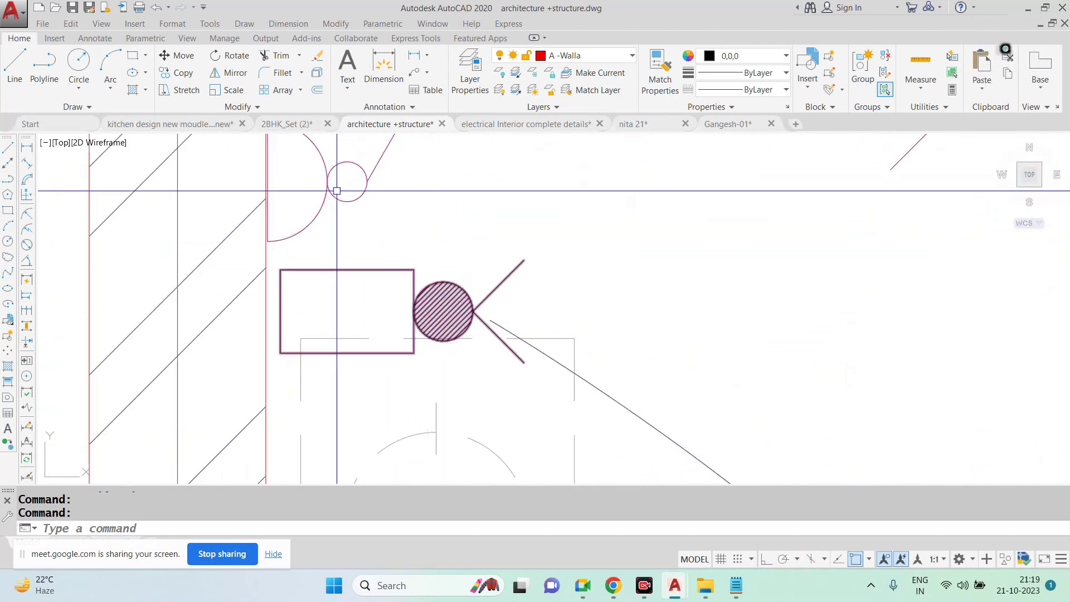
scroll(409, 311, "down", 2)
scroll(557, 268, "down", 3)
Zoom and pan the legend to bring the 15 AMP. POWER POINT row into view
scroll(669, 240, "up", 3)
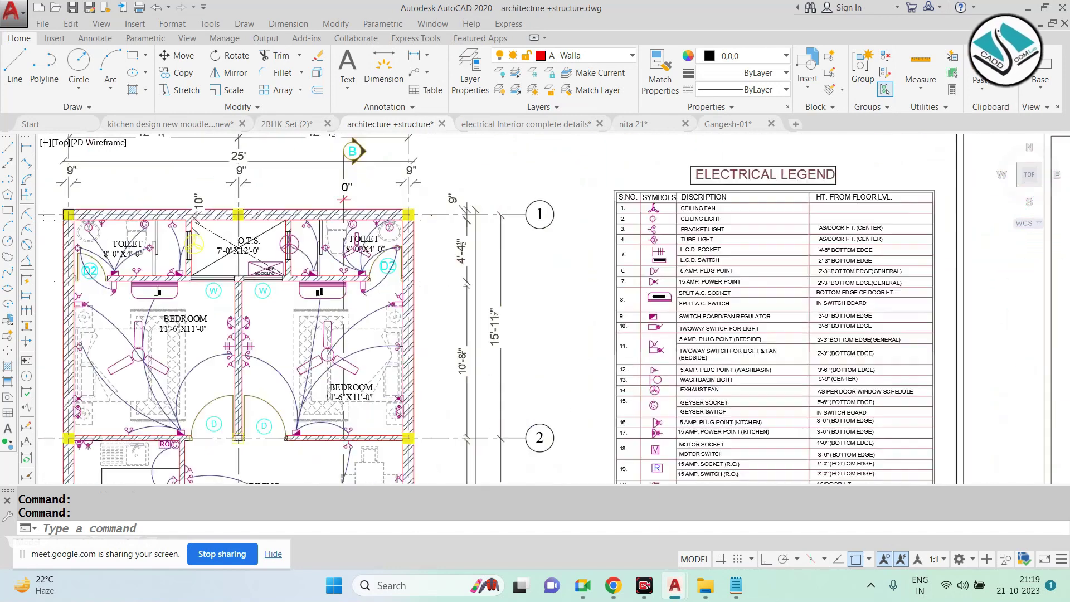
scroll(638, 226, "up", 3)
scroll(535, 362, "up", 2)
middle_click_drag(555, 359, 483, 327)
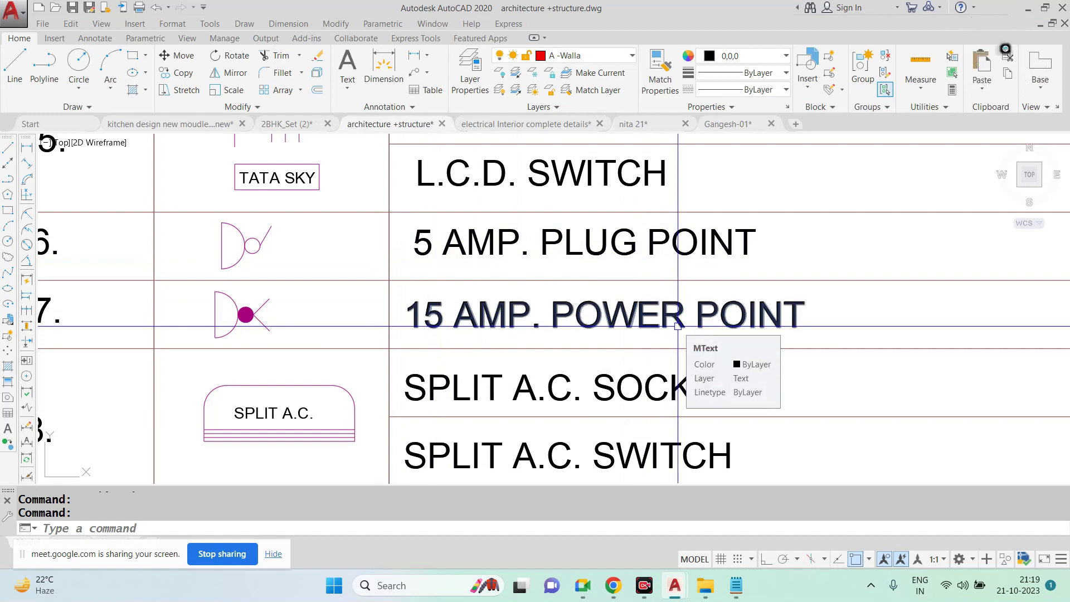
Pan to compare the bedroom wall switch symbols, then zoom into the Electrical Legend
scroll(678, 326, "down", 1)
scroll(678, 327, "down", 3)
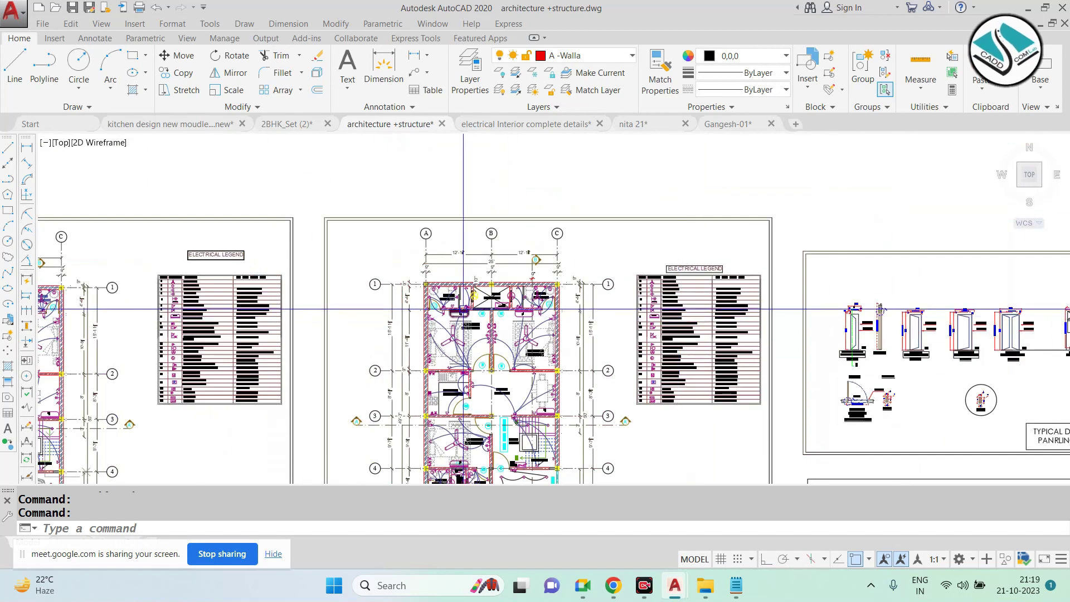
scroll(453, 309, "up", 4)
scroll(338, 339, "up", 2)
scroll(340, 342, "up", 4)
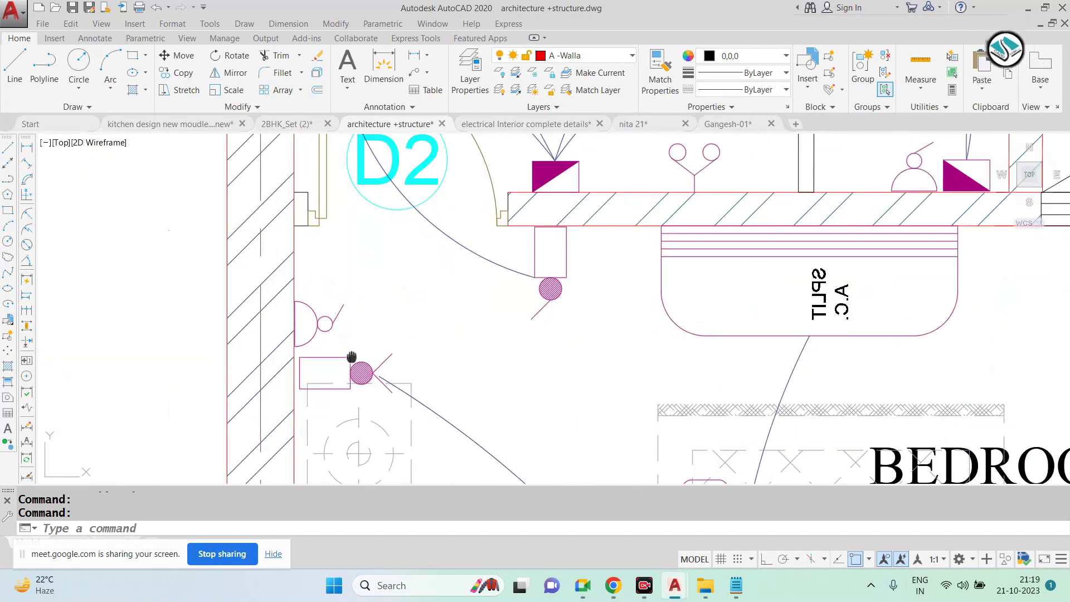
middle_click_drag(354, 363, 307, 279)
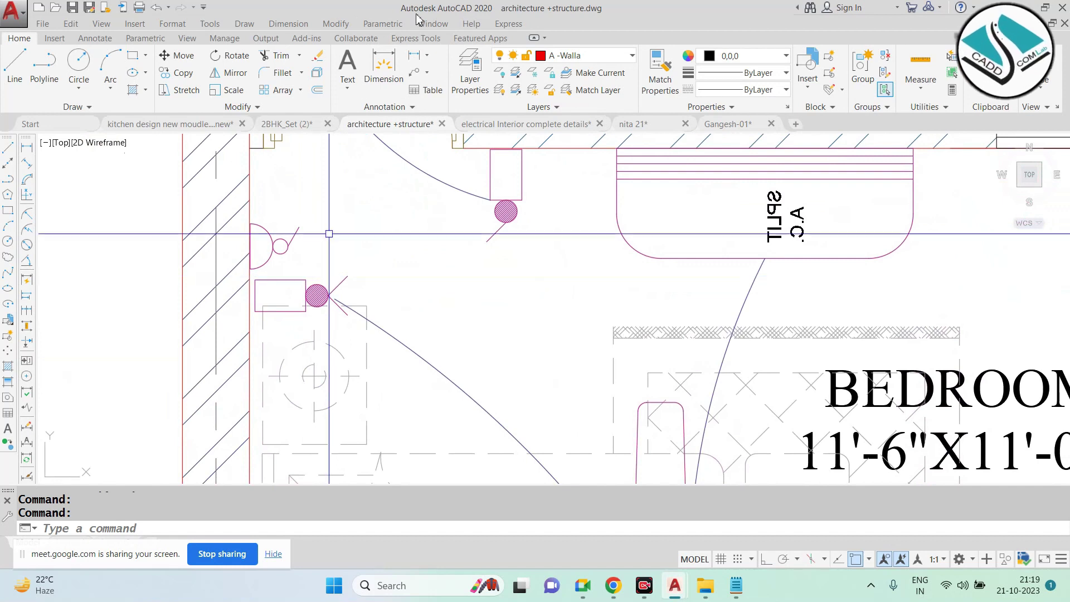
scroll(377, 313, "down", 5)
scroll(494, 317, "up", 6)
scroll(430, 301, "up", 2)
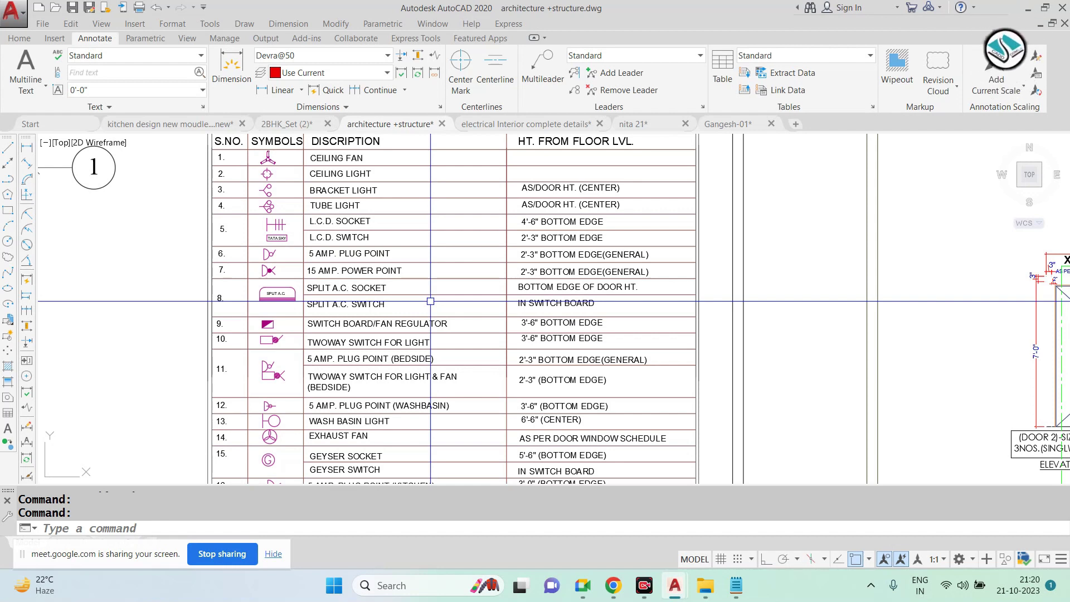
mouse_move(391, 375)
middle_mouse_down()
mouse_move(393, 443)
mouse_move(390, 201)
middle_mouse_up()
scroll(388, 293, "up", 5)
scroll(388, 293, "up", 3)
scroll(388, 294, "down", 5)
mouse_move(425, 270)
middle_mouse_down()
mouse_move(426, 186)
mouse_move(428, 216)
middle_mouse_up()
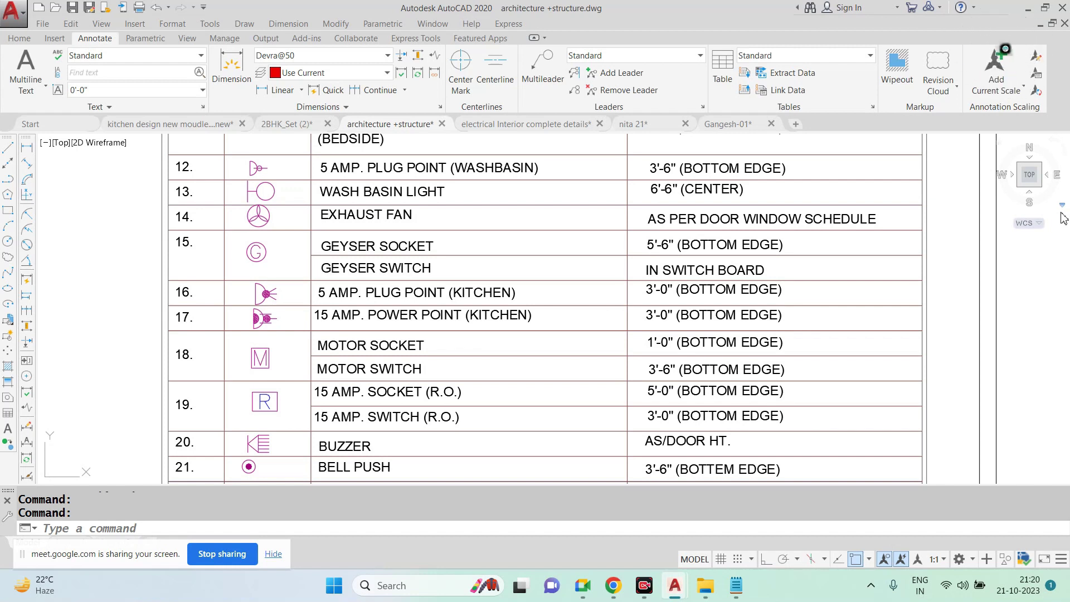
scroll(398, 245, "down", 4)
scroll(398, 244, "up", 3)
scroll(219, 381, "down", 2)
scroll(218, 380, "down", 1)
scroll(219, 381, "up", 3)
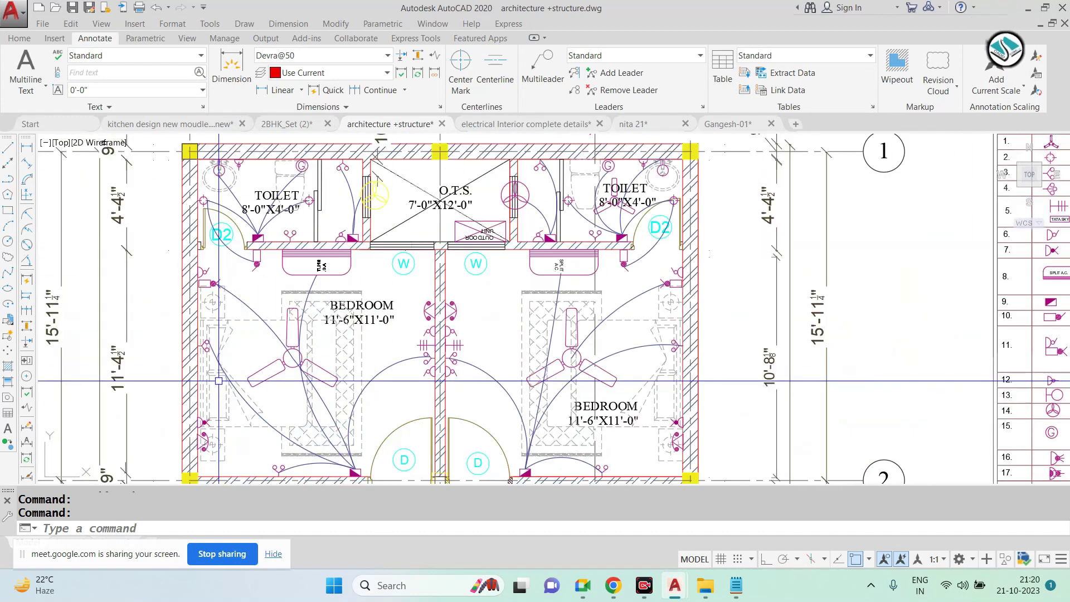
scroll(218, 380, "down", 1)
scroll(298, 259, "up", 3)
scroll(228, 274, "down", 3)
scroll(228, 273, "down", 1)
scroll(702, 286, "up", 4)
scroll(509, 286, "down", 1)
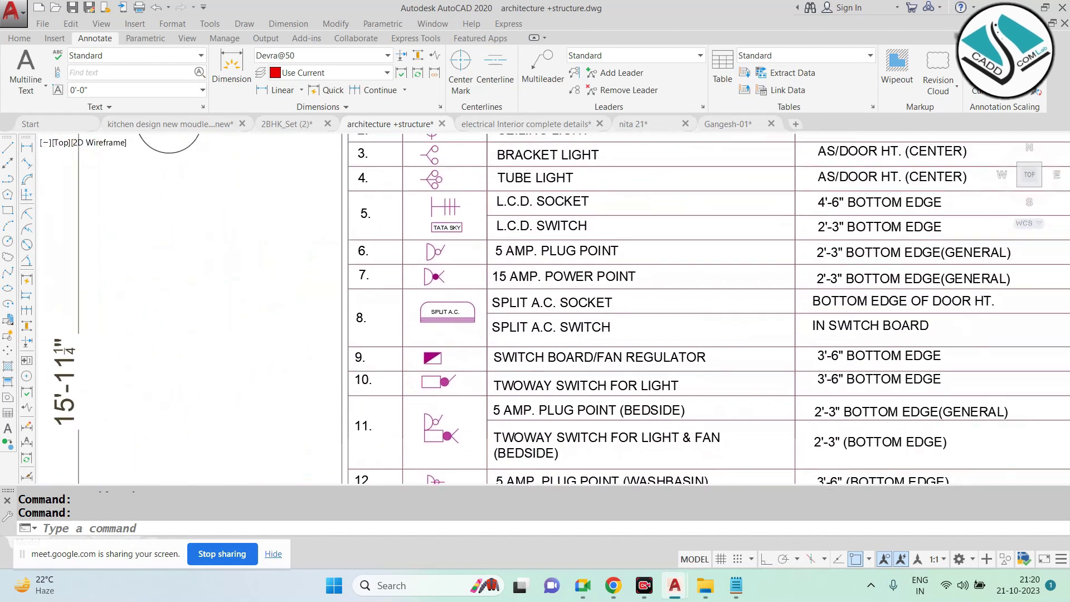
scroll(509, 286, "up", 2)
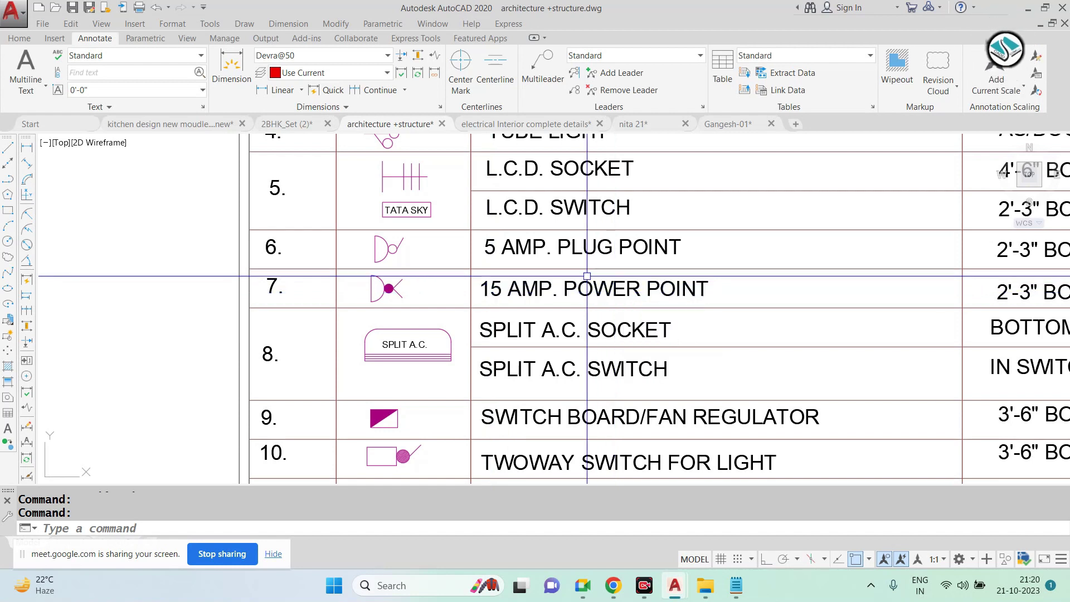
scroll(590, 291, "down", 6)
scroll(240, 290, "up", 3)
scroll(240, 289, "up", 1)
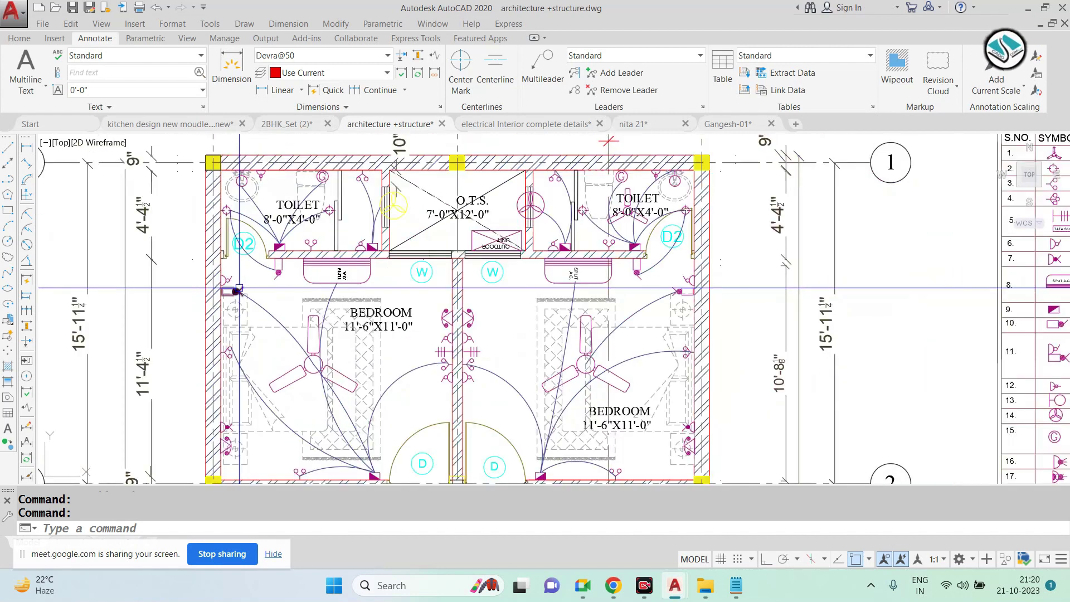
scroll(239, 290, "up", 4)
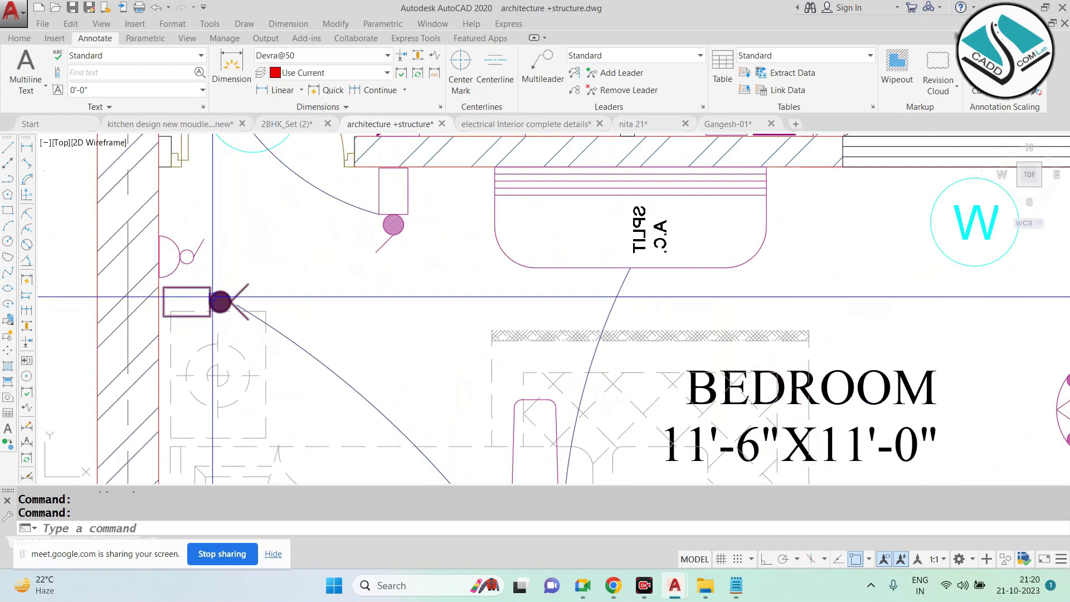
scroll(220, 303, "down", 8)
scroll(682, 314, "up", 3)
scroll(490, 316, "up", 6)
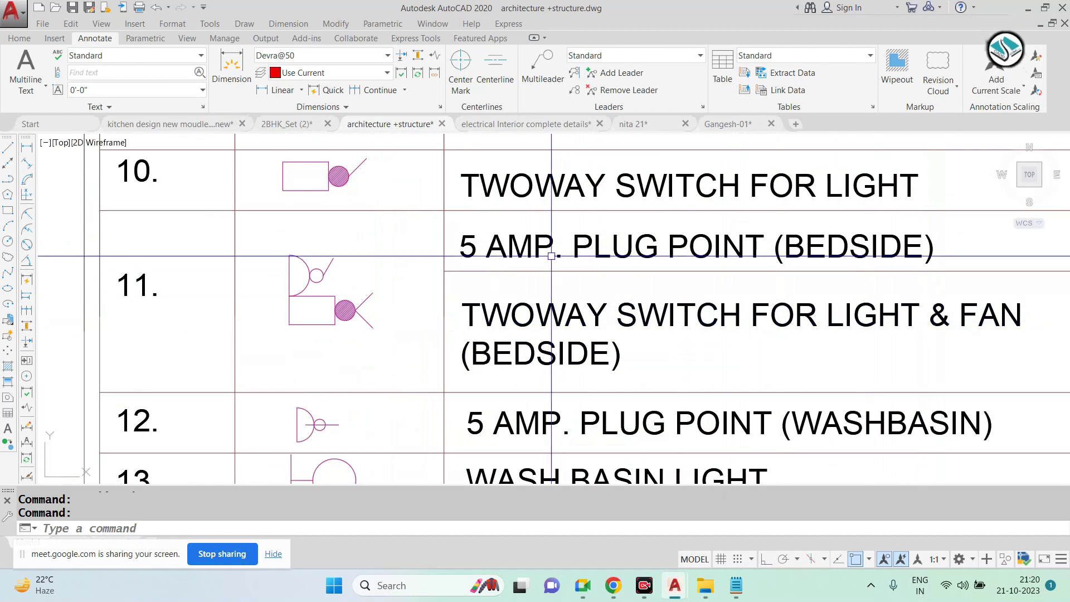
scroll(522, 263, "down", 5)
scroll(557, 232, "up", 1)
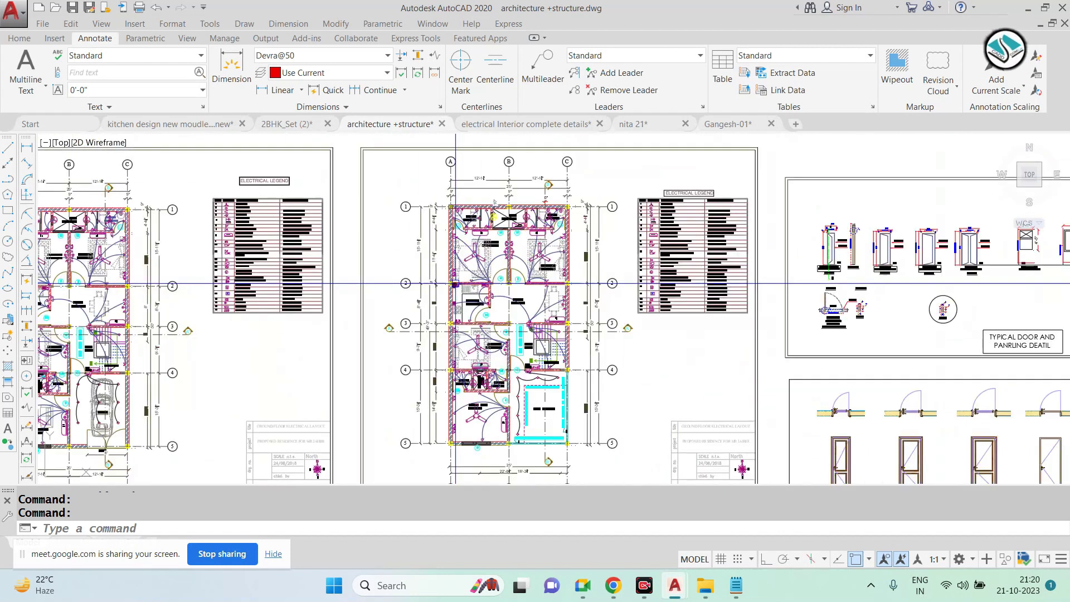
scroll(506, 191, "up", 5)
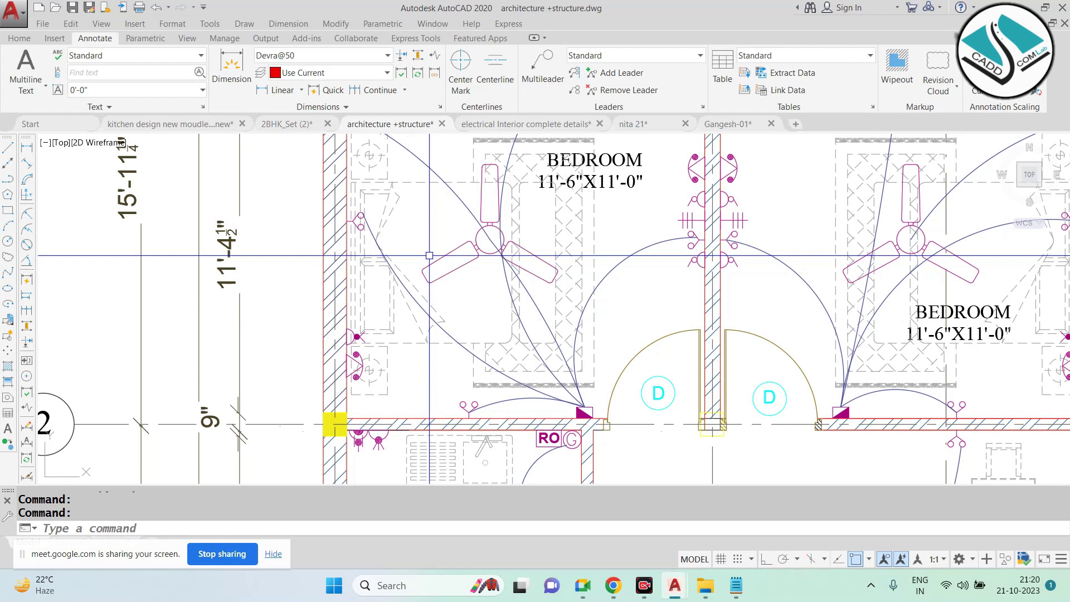
scroll(383, 340, "up", 2)
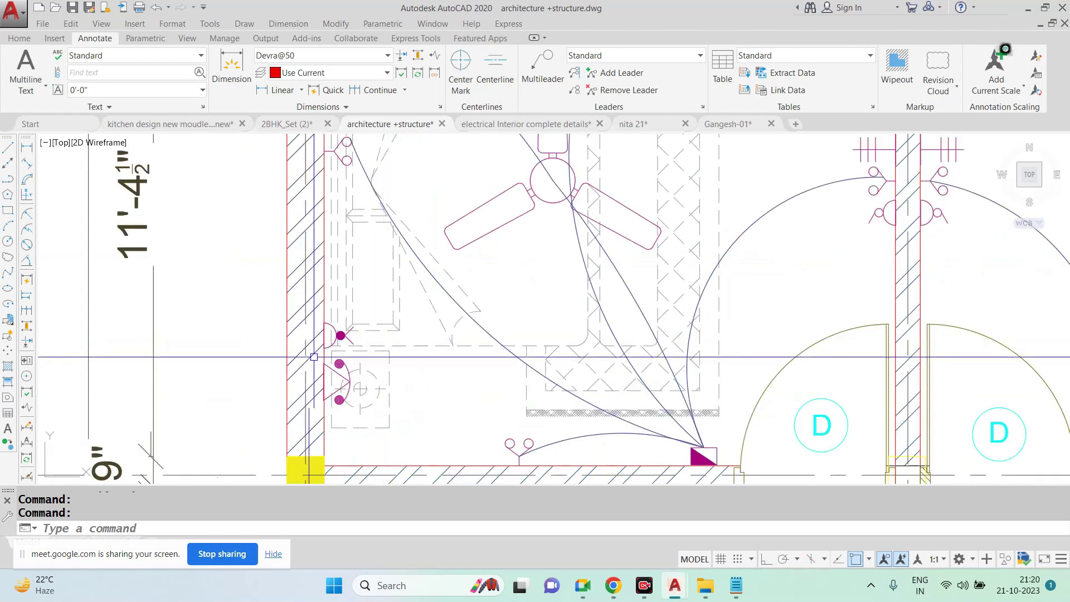
scroll(314, 357, "up", 4)
scroll(322, 337, "down", 3)
scroll(327, 256, "down", 3)
scroll(328, 255, "down", 3)
scroll(614, 264, "up", 5)
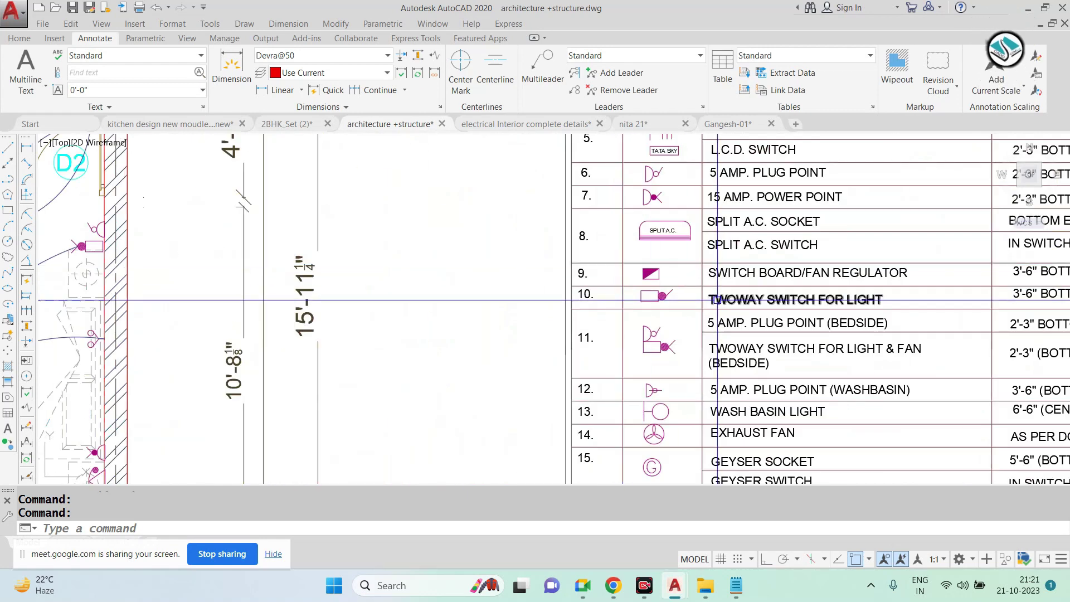
middle_click_drag(718, 300, 633, 379)
scroll(723, 292, "up", 4)
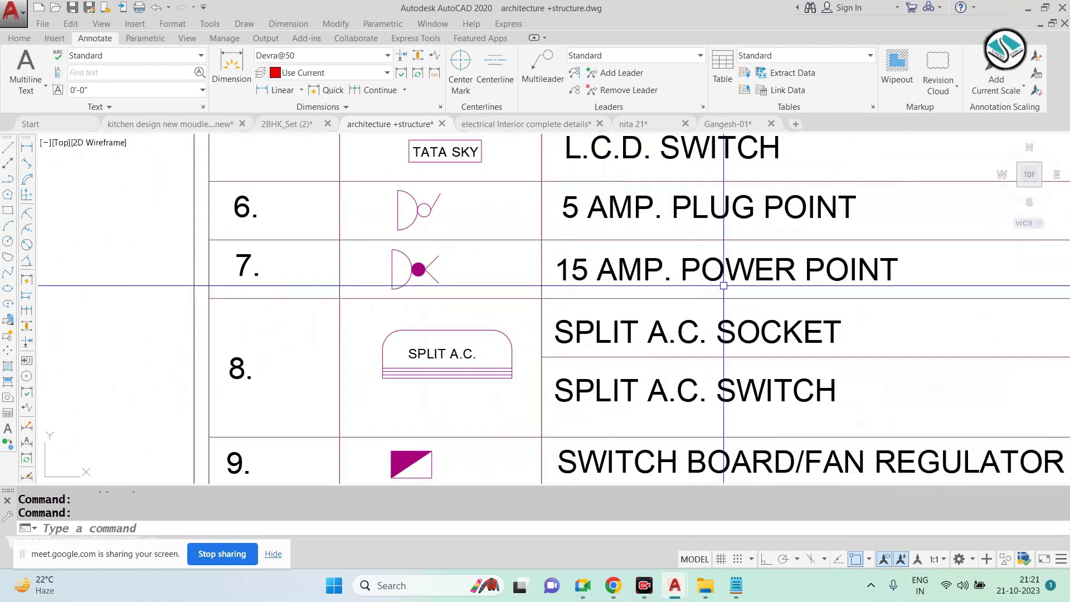
scroll(724, 286, "down", 3)
scroll(724, 285, "down", 3)
scroll(566, 394, "up", 3)
scroll(566, 395, "up", 3)
scroll(349, 395, "up", 5)
scroll(344, 389, "up", 2)
scroll(342, 385, "down", 5)
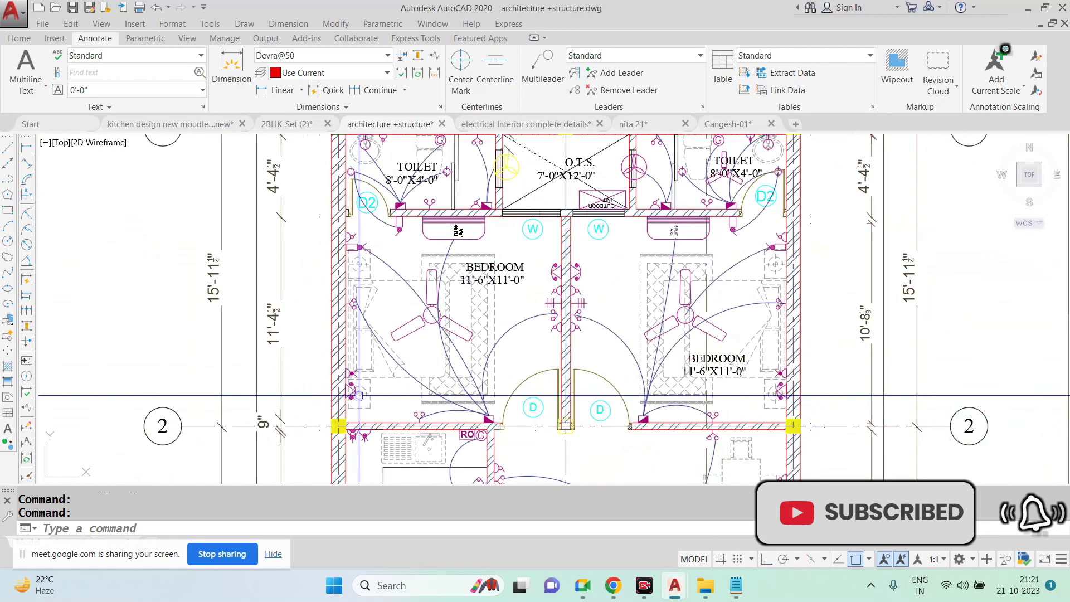
scroll(473, 232, "up", 3)
scroll(473, 232, "up", 3)
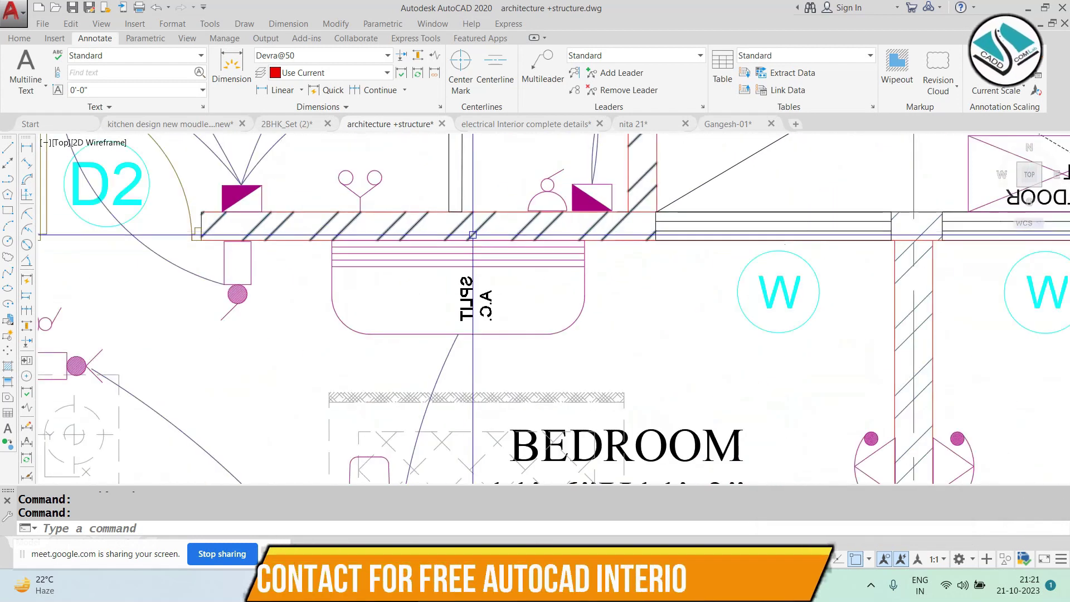
scroll(472, 234, "down", 3)
middle_click_drag(328, 159, 392, 238)
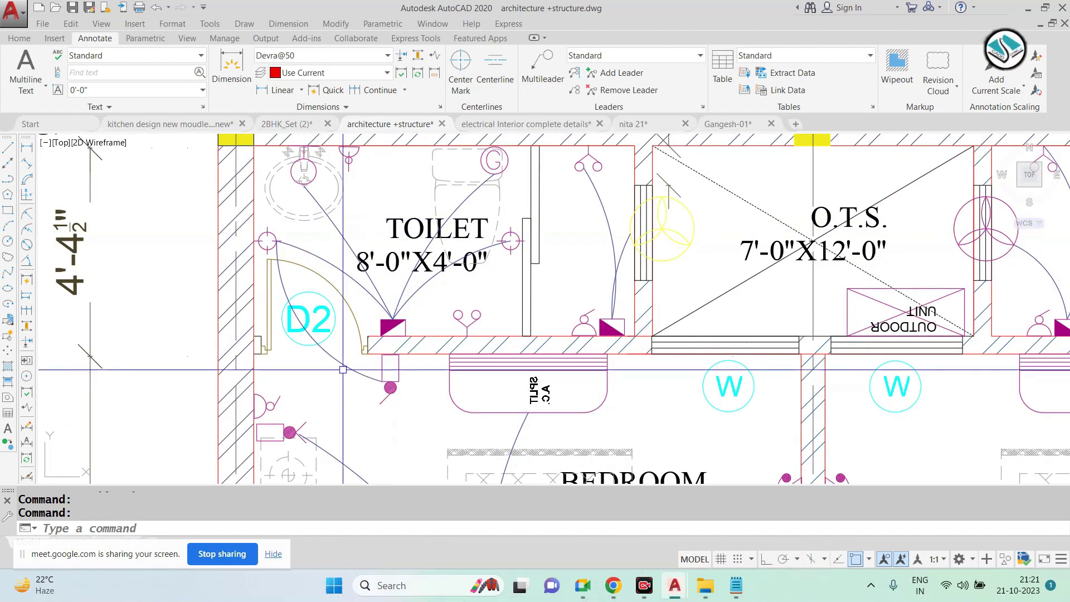
scroll(336, 252, "down", 3)
middle_click_drag(336, 251, 337, 167)
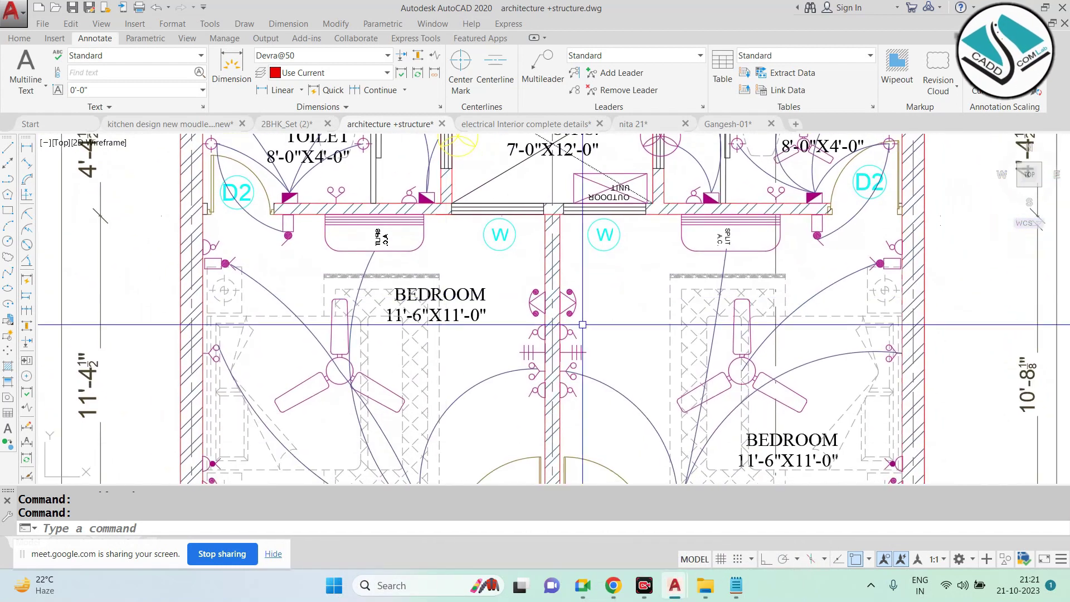
scroll(336, 167, "up", 3)
scroll(540, 303, "up", 3)
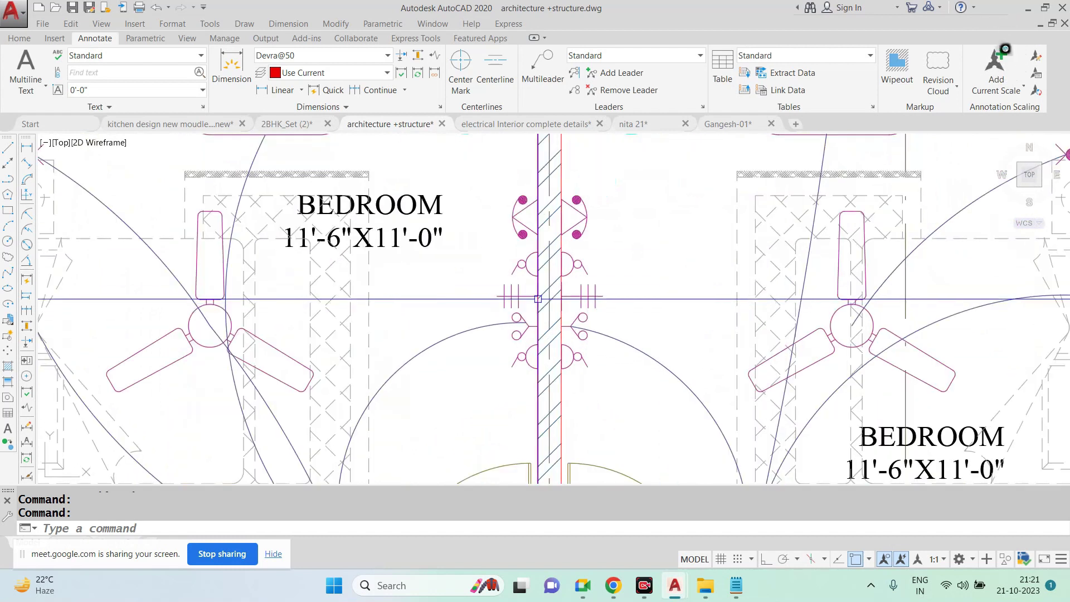
scroll(540, 305, "down", 6)
scroll(539, 305, "up", 3)
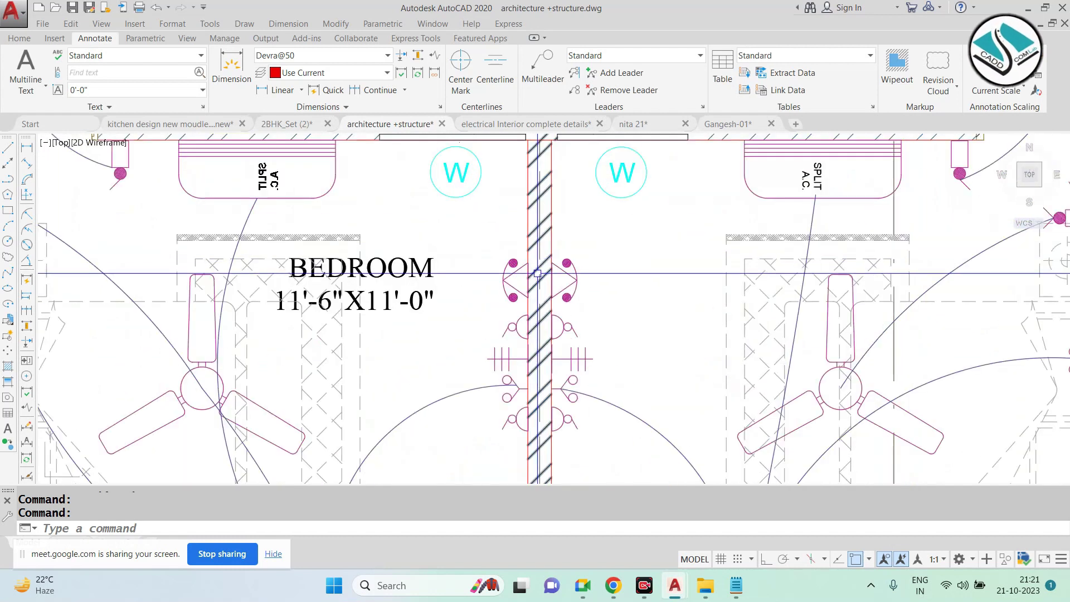
scroll(520, 281, "up", 3)
scroll(520, 280, "down", 2)
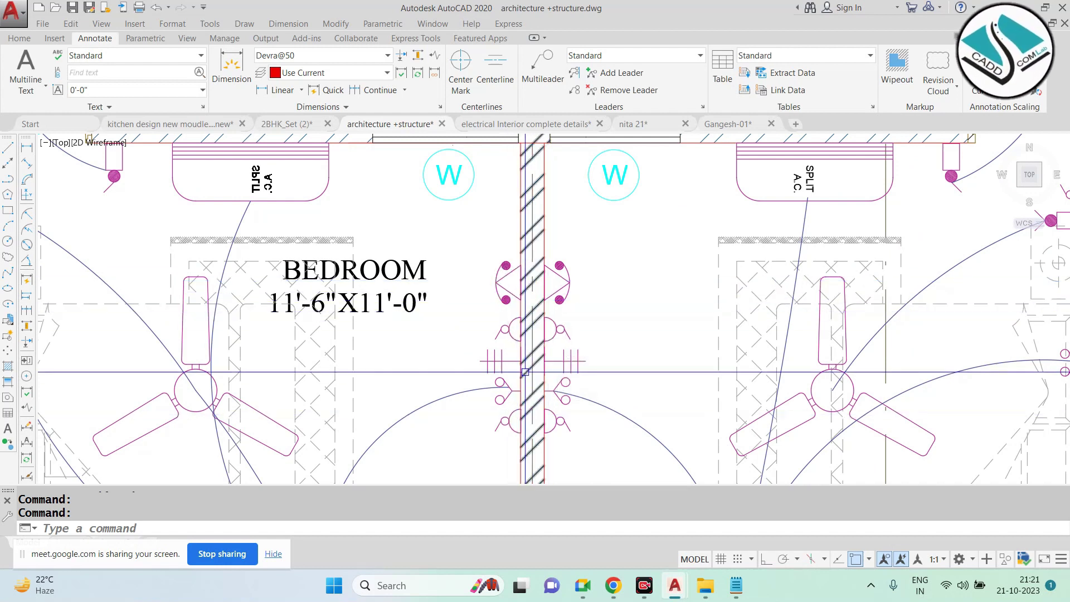
scroll(279, 281, "down", 5)
scroll(717, 232, "up", 6)
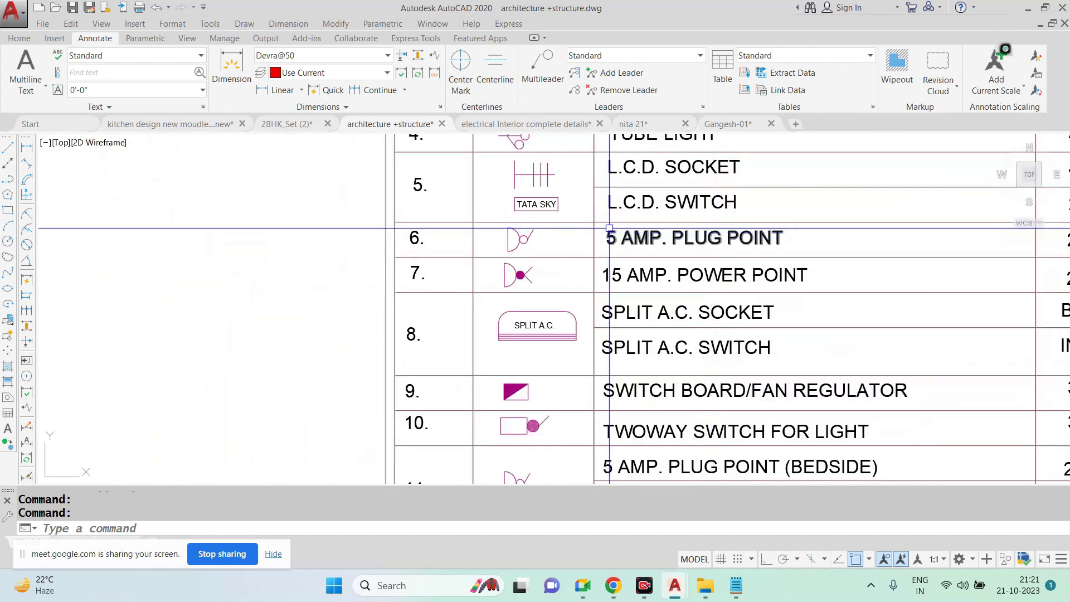
scroll(722, 234, "down", 6)
scroll(475, 346, "down", 2)
scroll(475, 346, "up", 6)
scroll(475, 346, "up", 1)
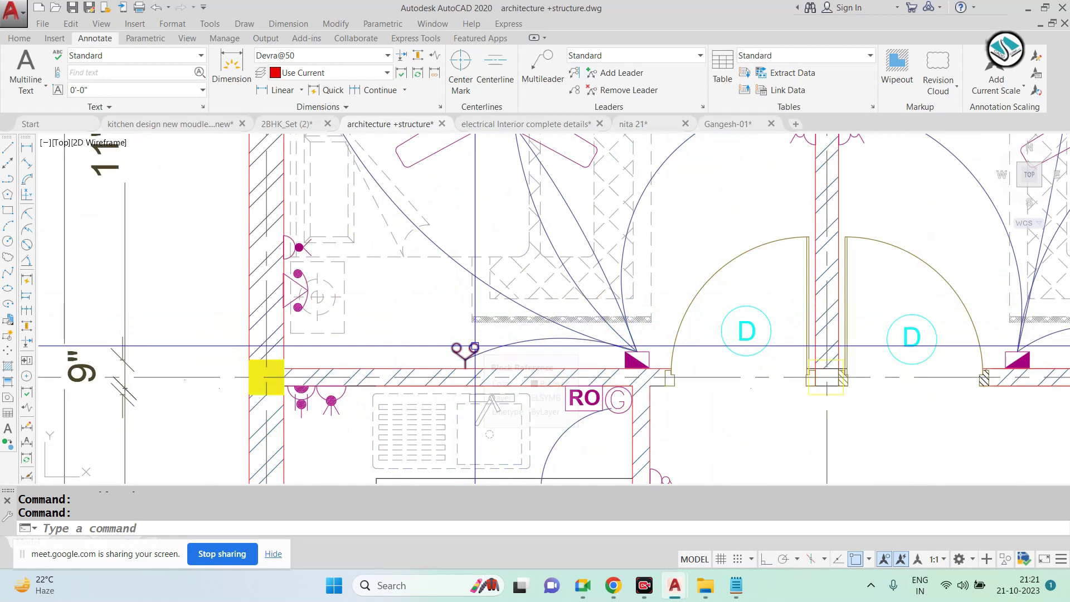
scroll(475, 346, "down", 4)
scroll(408, 226, "up", 2)
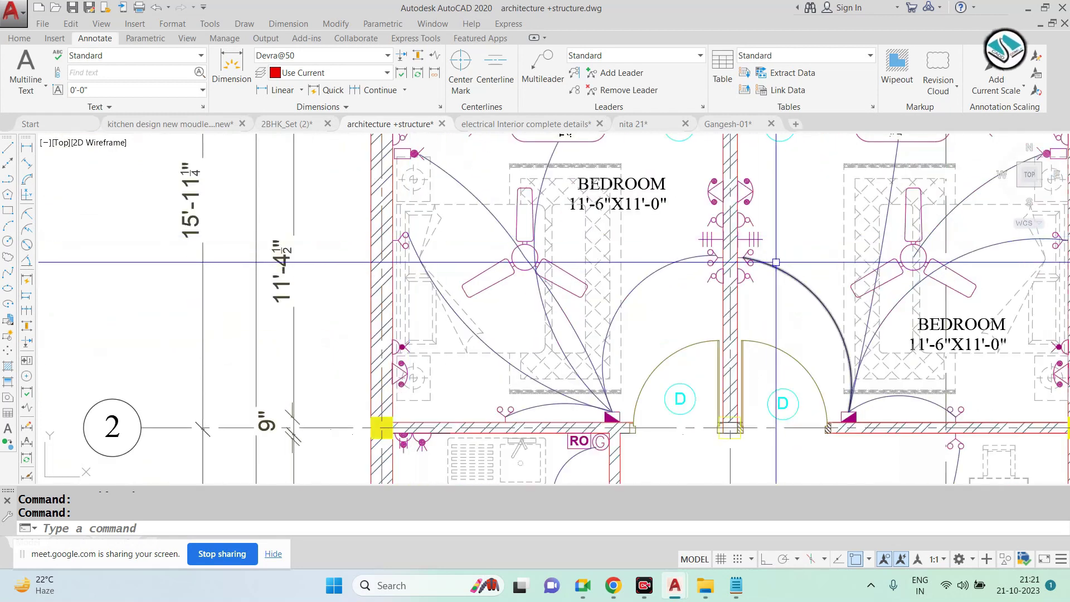
scroll(776, 262, "up", 4)
scroll(731, 287, "down", 4)
scroll(774, 290, "down", 1)
scroll(696, 335, "down", 3)
scroll(633, 372, "up", 3)
scroll(633, 372, "up", 3)
scroll(613, 368, "down", 3)
scroll(497, 357, "up", 3)
scroll(497, 357, "down", 2)
scroll(497, 357, "down", 1)
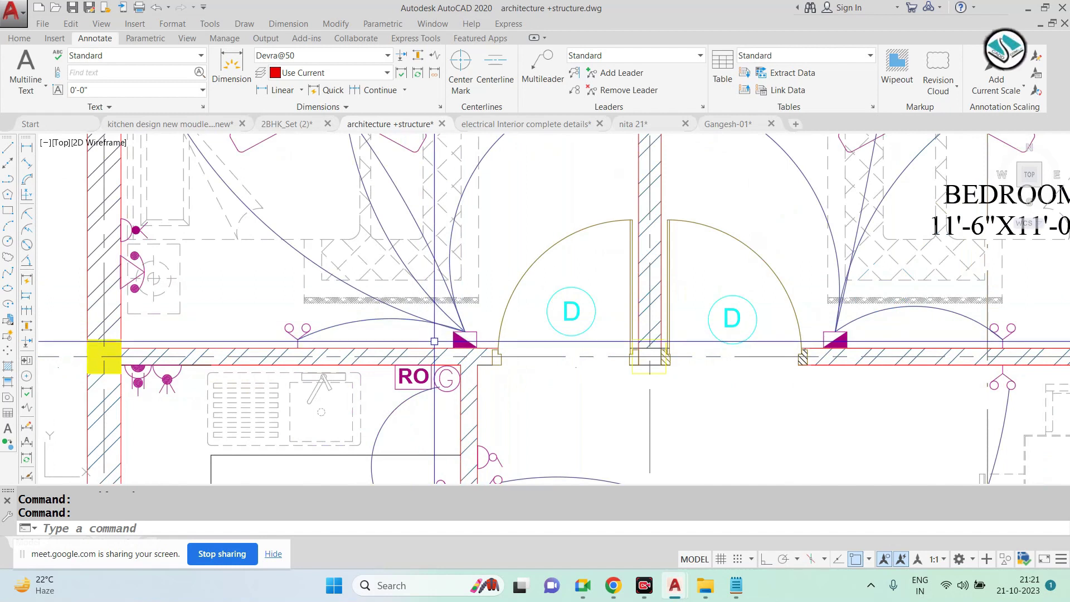
scroll(448, 341, "down", 5)
scroll(62, 166, "up", 6)
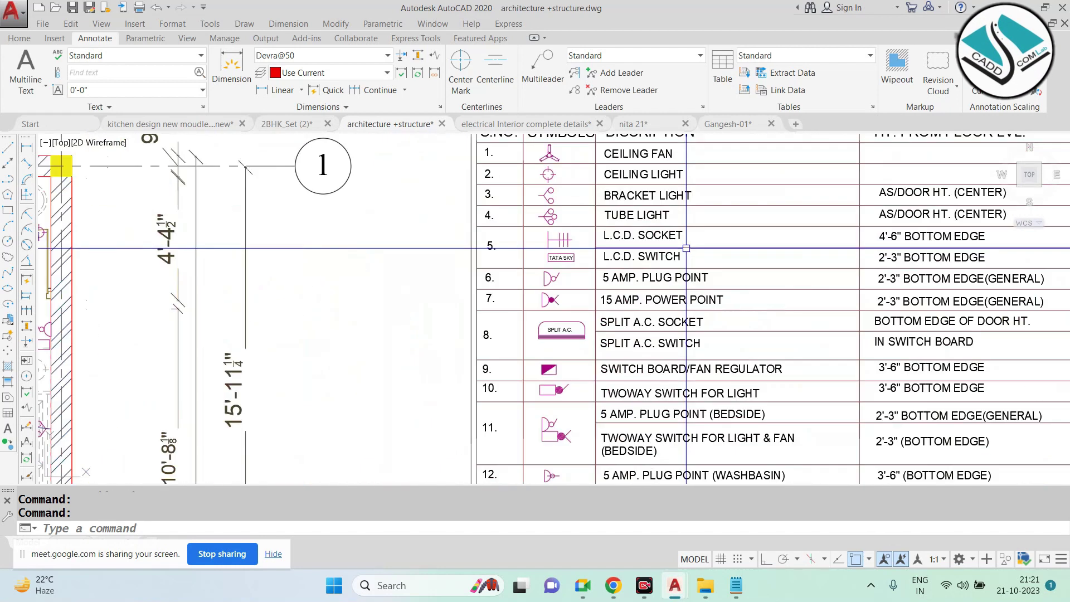
scroll(575, 330, "up", 4)
middle_click_drag(576, 330, 444, 272)
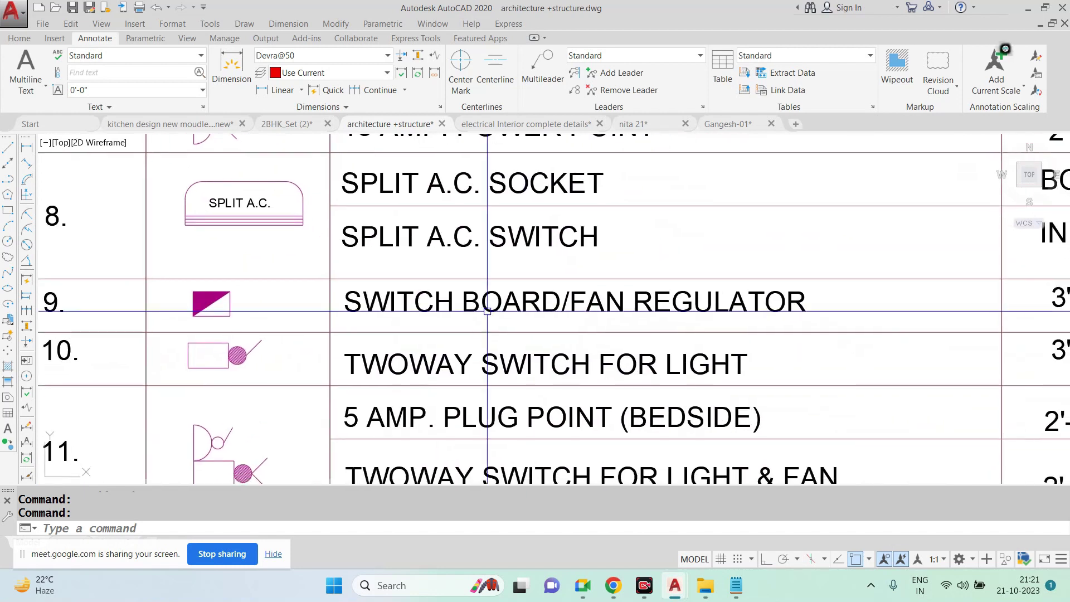
scroll(552, 317, "down", 2)
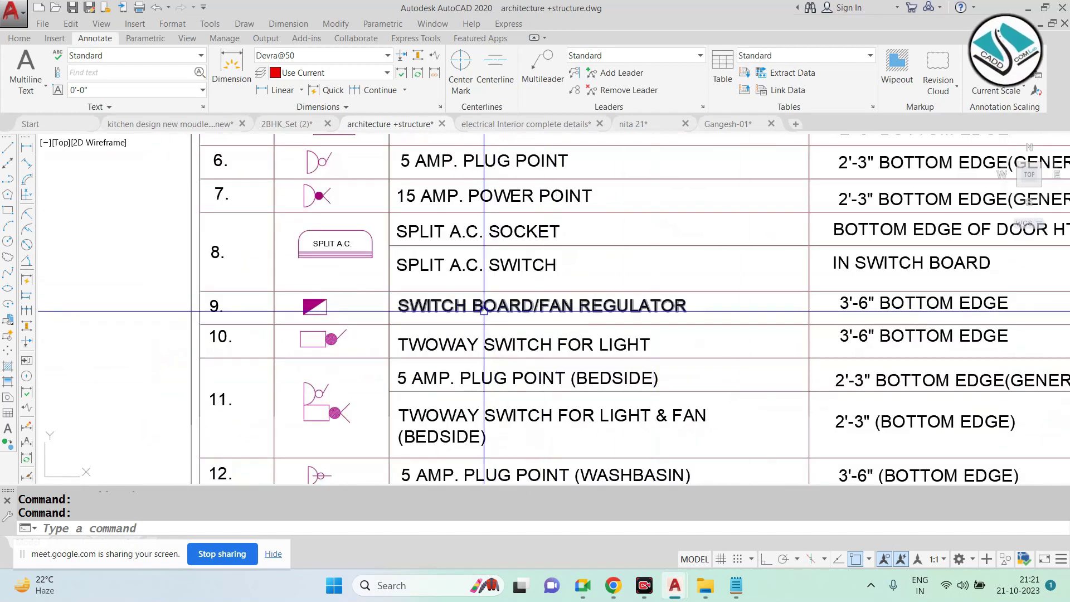
scroll(735, 311, "down", 5)
scroll(535, 301, "down", 2)
middle_click_drag(329, 324, 591, 259)
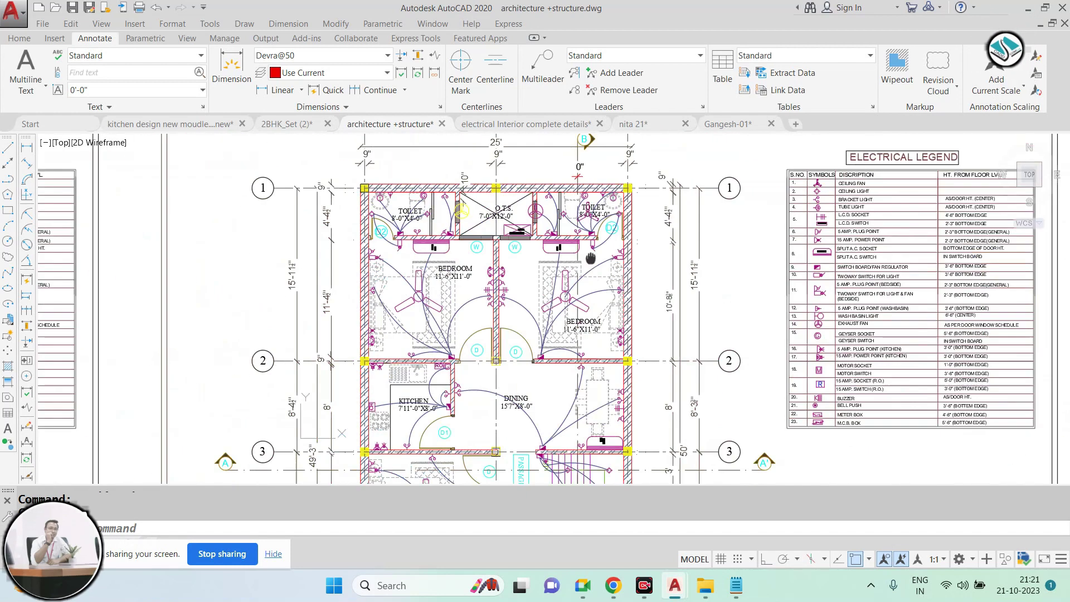
scroll(591, 258, "up", 3)
scroll(570, 230, "up", 3)
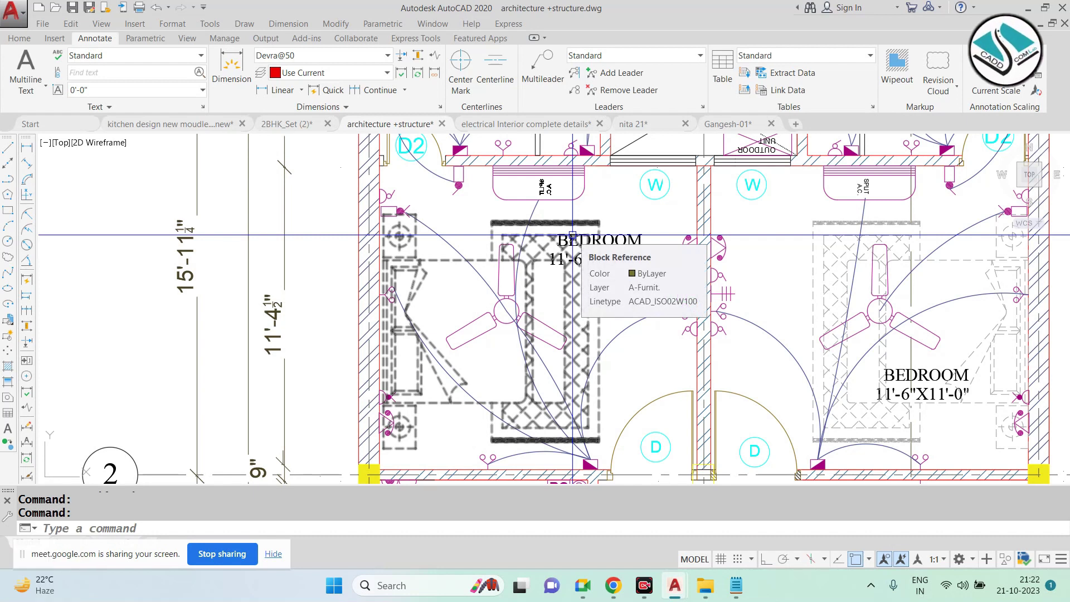
scroll(459, 228, "down", 2)
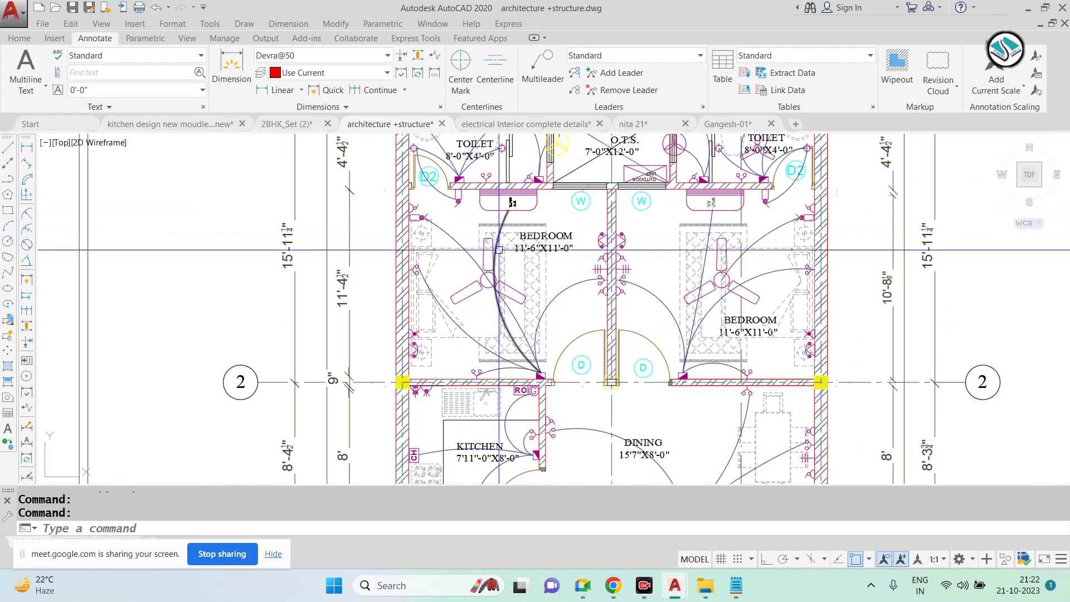
scroll(499, 250, "up", 2)
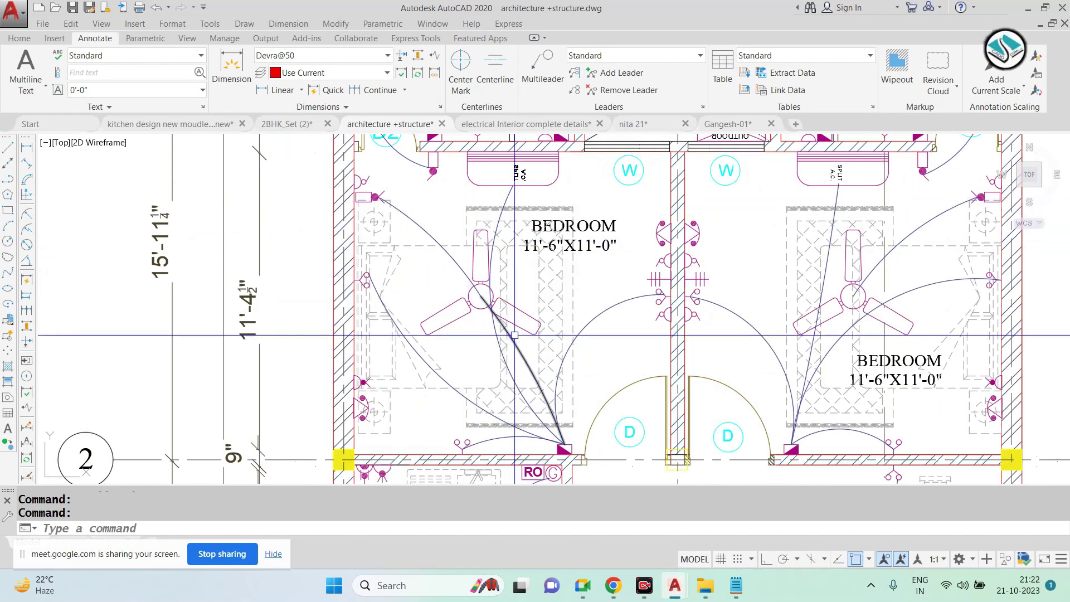
scroll(514, 335, "down", 3)
scroll(536, 301, "down", 1)
scroll(552, 265, "up", 3)
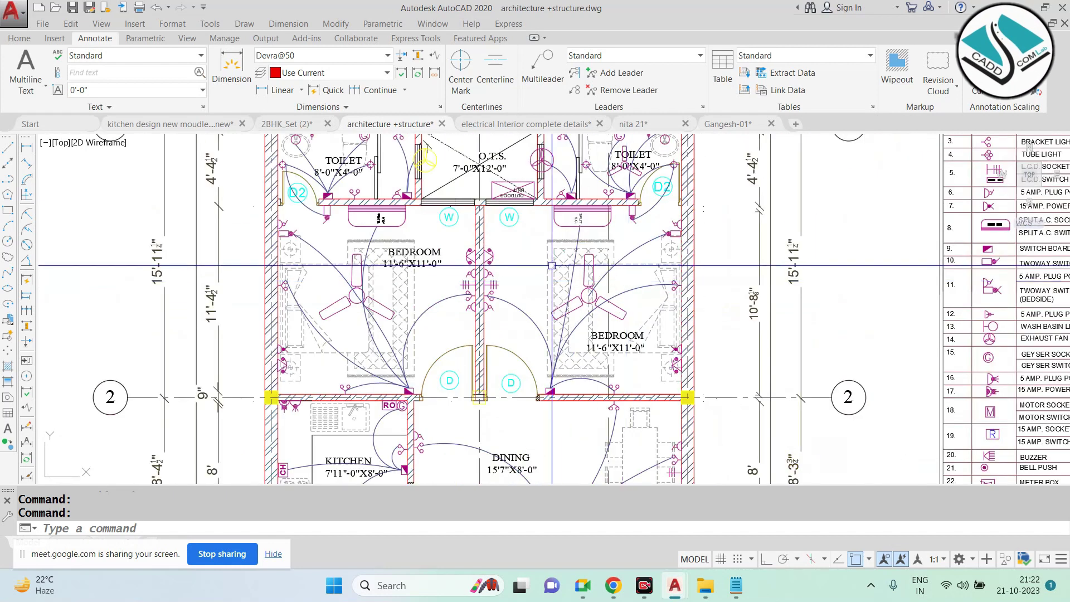
left_click(736, 586)
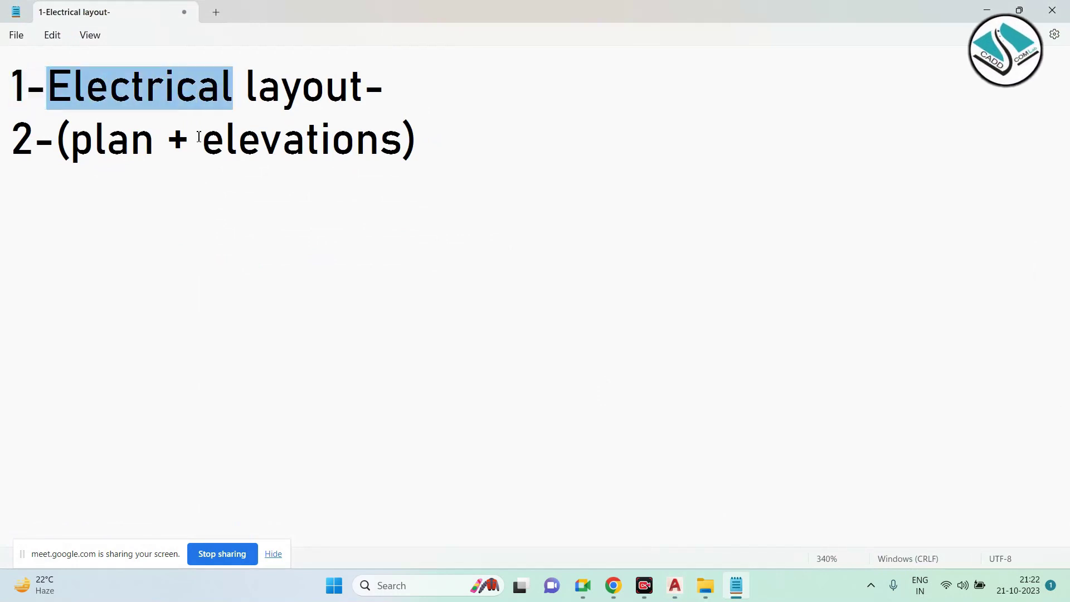
left_click_drag(199, 137, 397, 148)
left_click(999, 8)
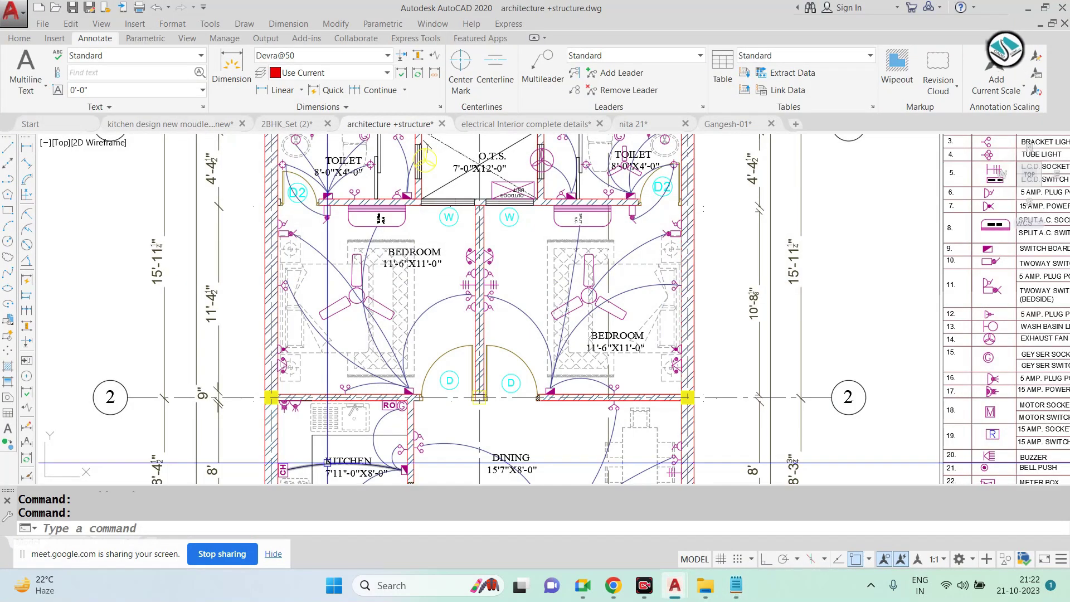
left_click(526, 124)
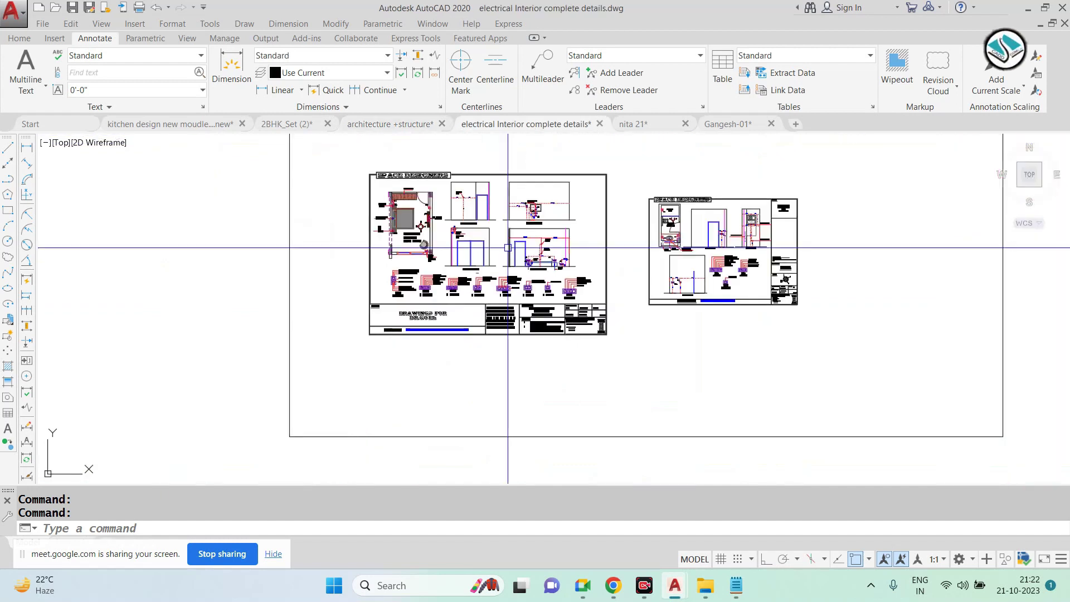
scroll(408, 215, "up", 5)
scroll(408, 215, "up", 3)
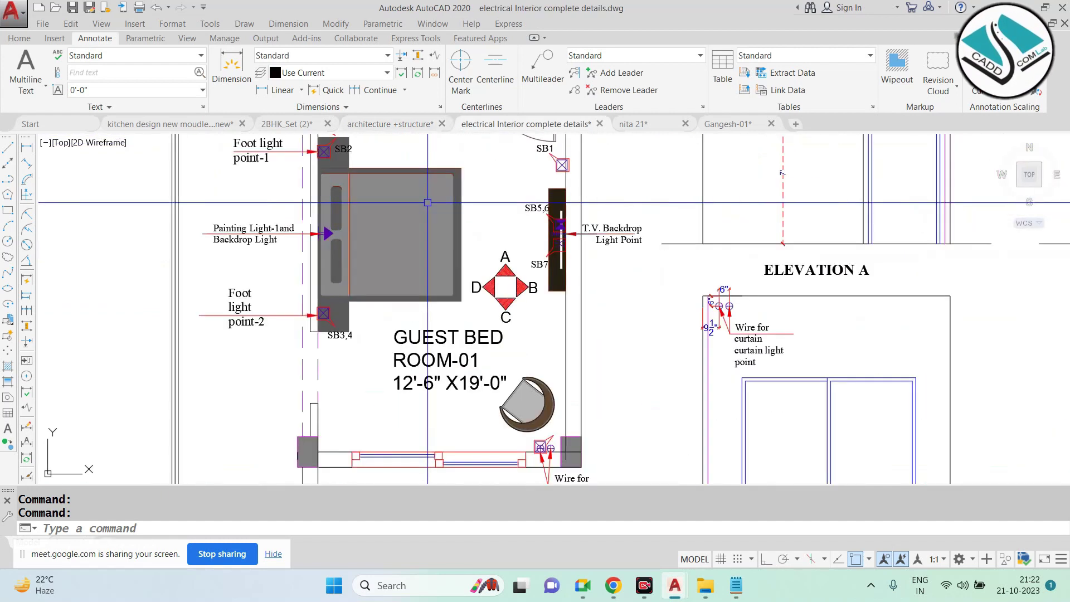
middle_click_drag(405, 261, 394, 316)
scroll(236, 229, "up", 2)
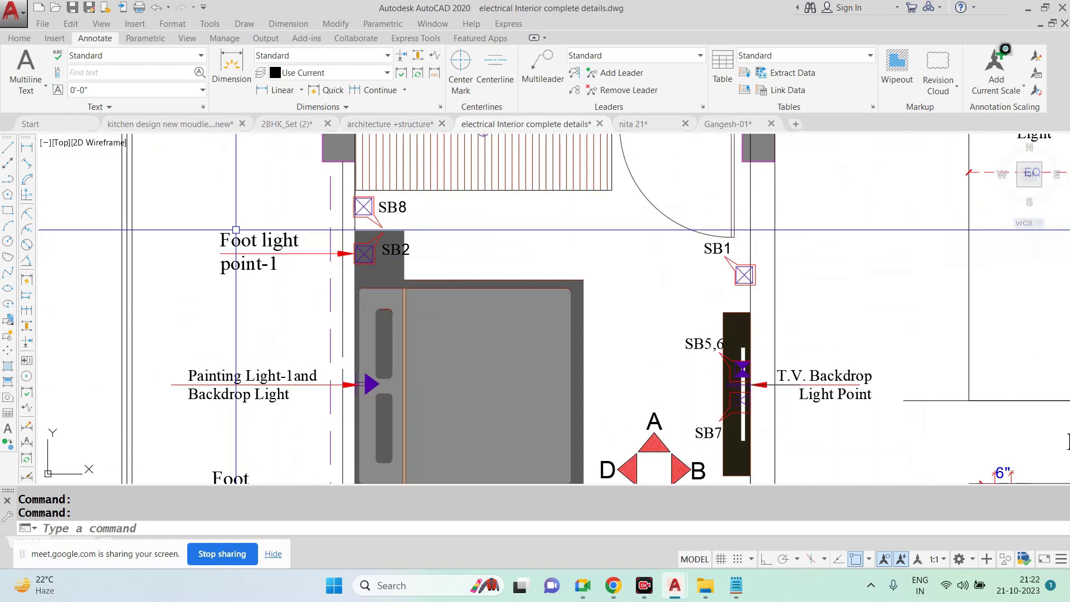
scroll(351, 401, "down", 2)
scroll(676, 354, "up", 4)
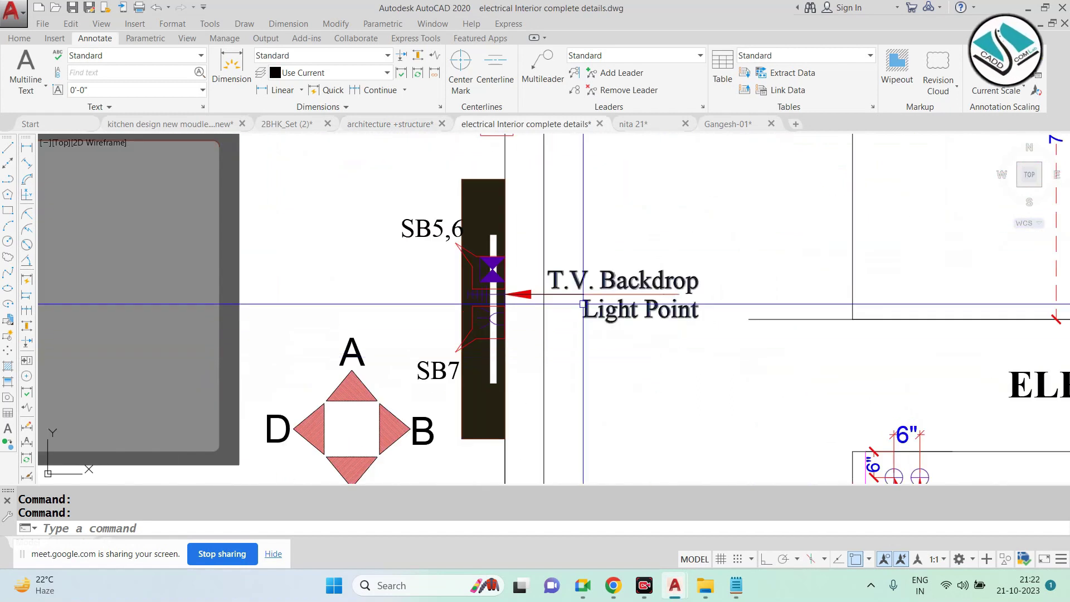
scroll(676, 294, "up", 2)
scroll(608, 312, "down", 2)
scroll(507, 253, "up", 1)
scroll(506, 252, "down", 4)
scroll(421, 255, "down", 2)
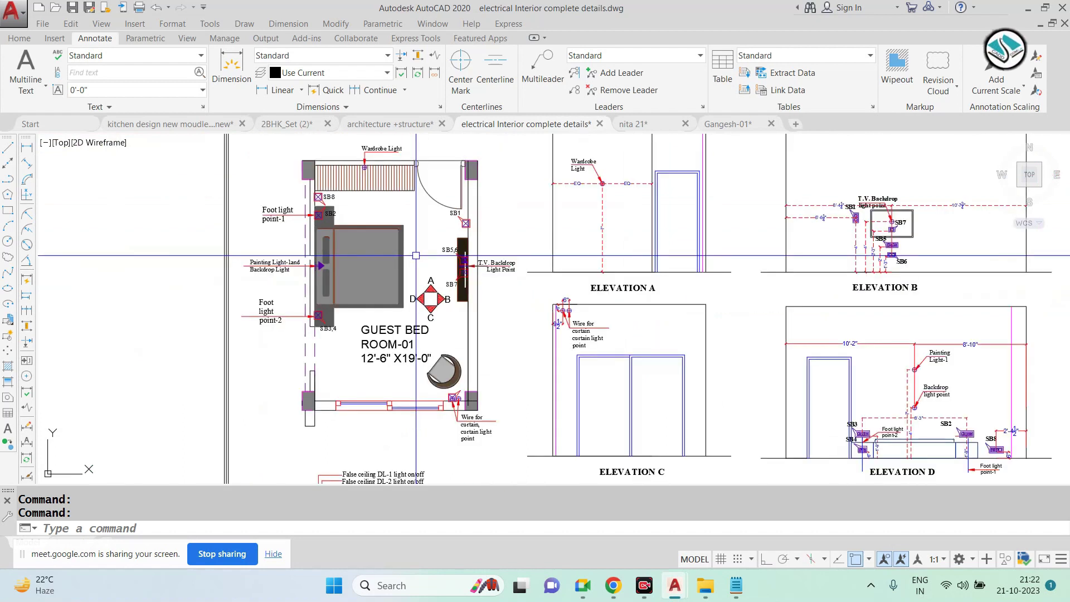
scroll(416, 256, "down", 2)
scroll(588, 415, "up", 4)
scroll(588, 415, "up", 2)
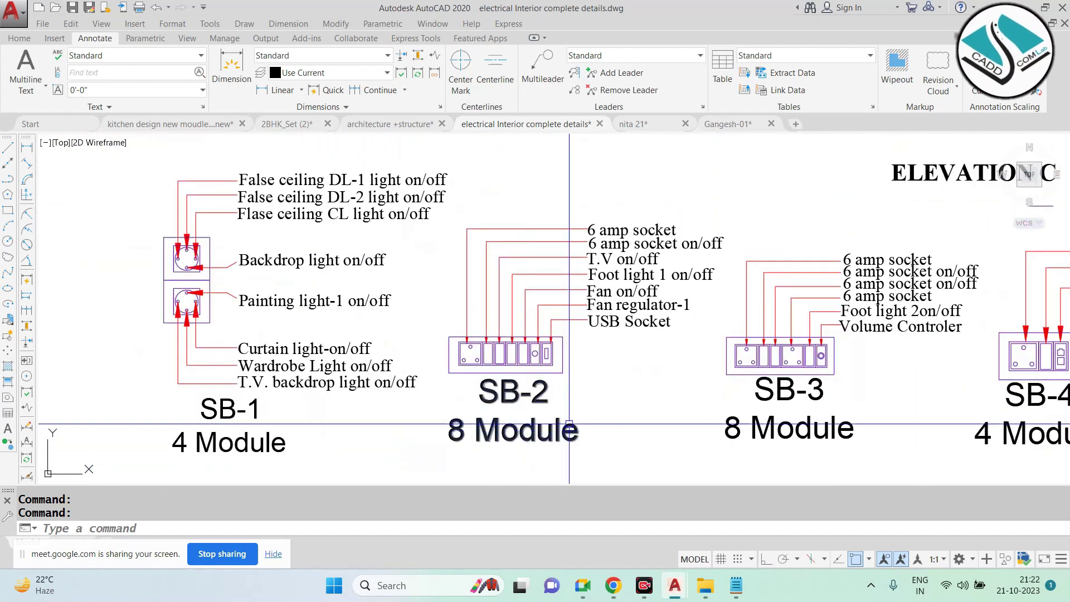
scroll(589, 414, "up", 2)
scroll(588, 415, "down", 1)
scroll(590, 228, "down", 1)
middle_click_drag(590, 229, 489, 228)
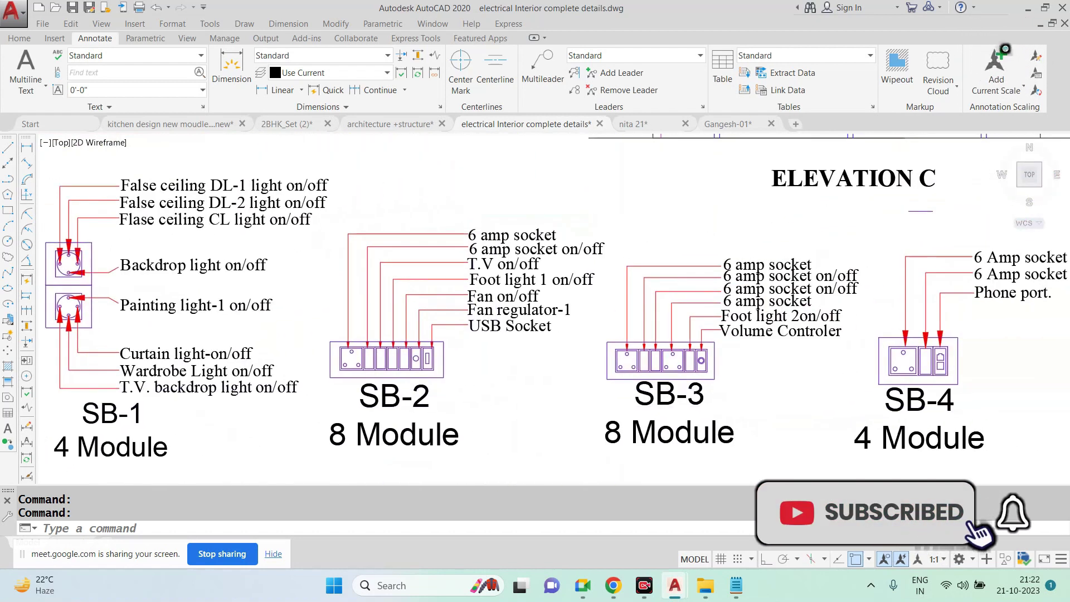
scroll(489, 228, "up", 2)
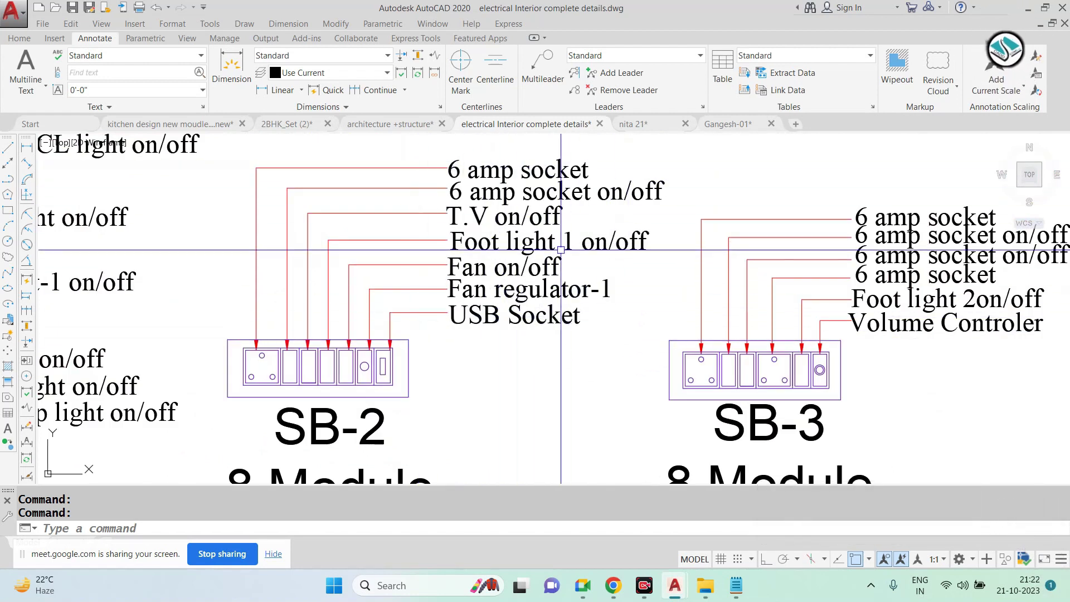
scroll(368, 348, "down", 1)
scroll(424, 357, "up", 3)
scroll(424, 357, "down", 3)
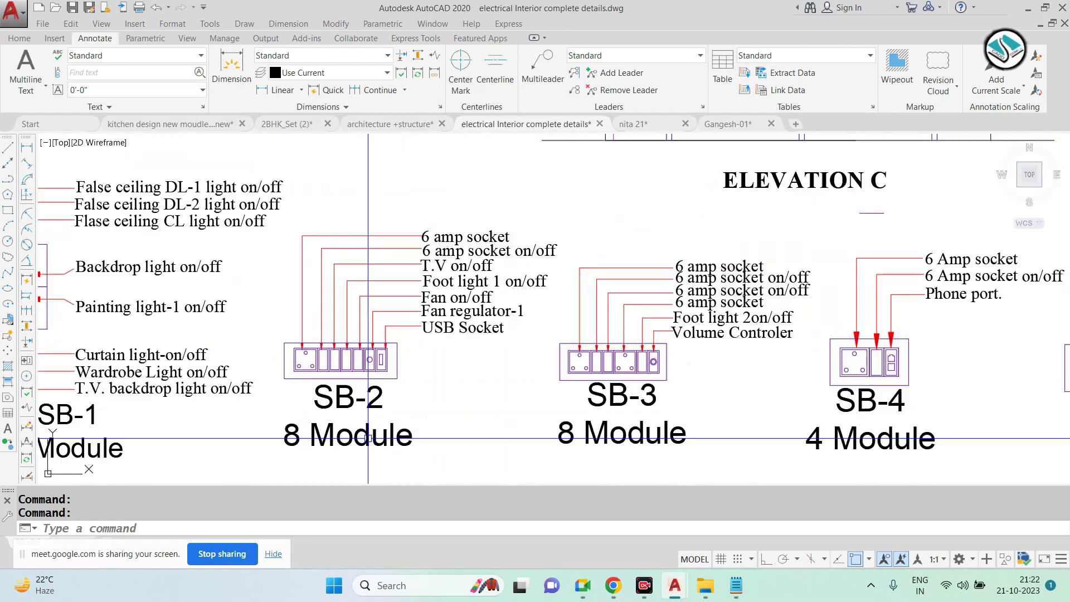
scroll(418, 262, "up", 2)
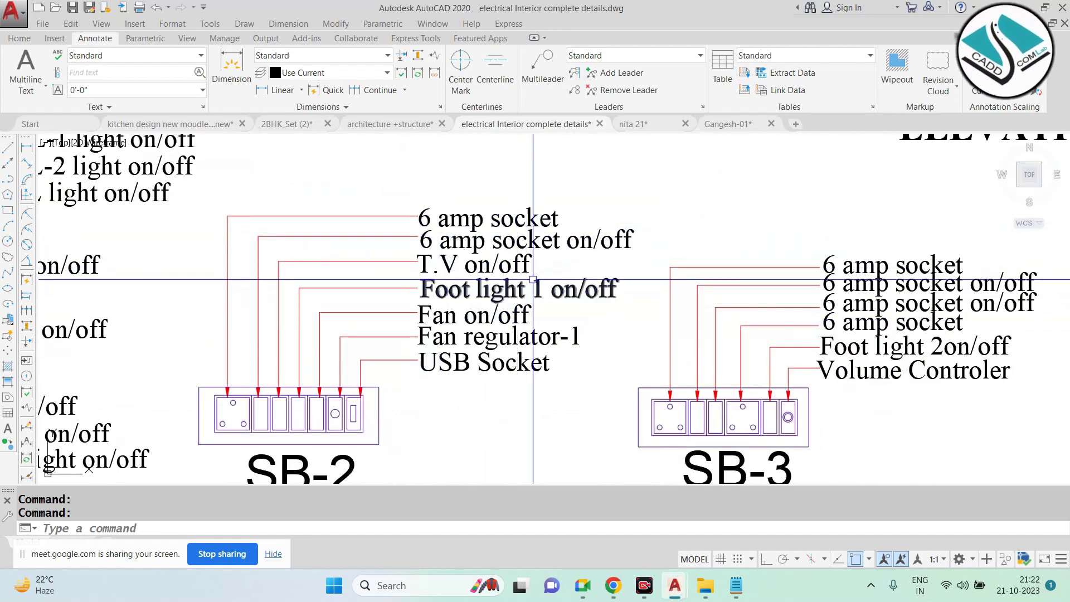
scroll(528, 322, "down", 1)
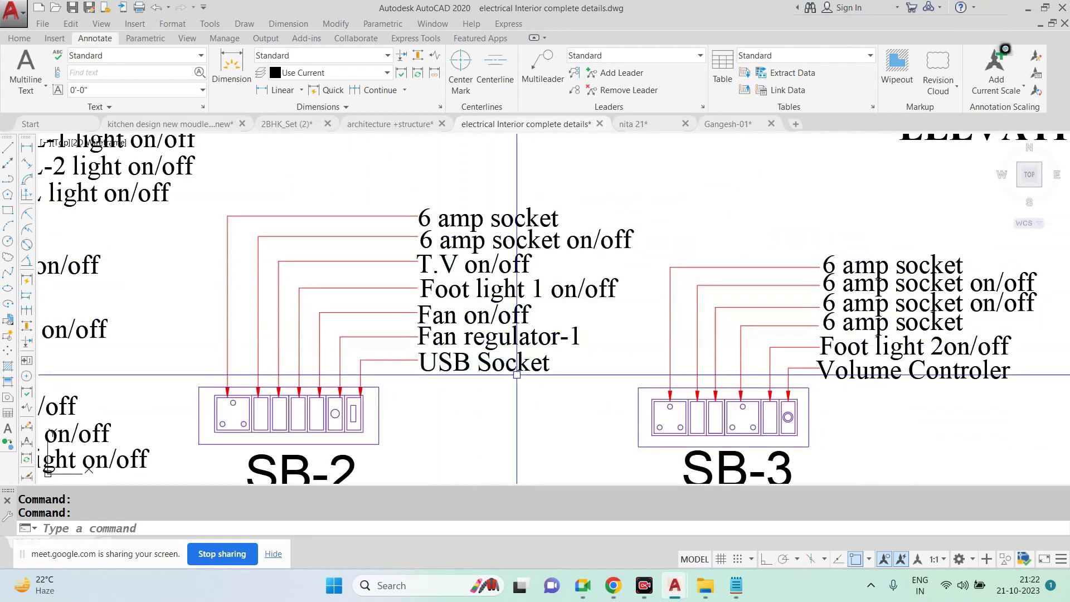
scroll(405, 267, "down", 2)
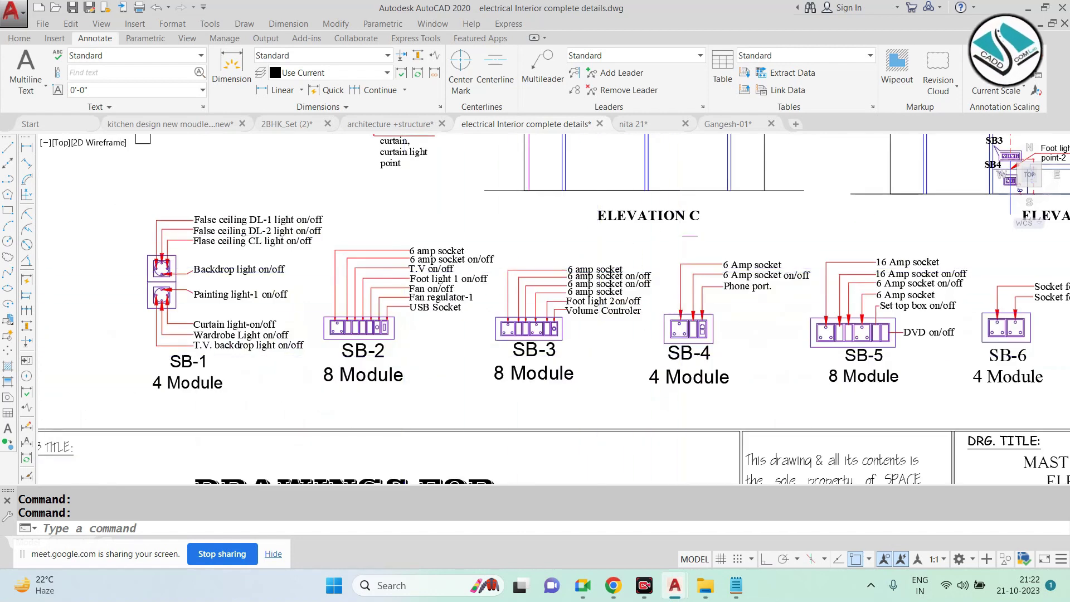
scroll(535, 285, "down", 3)
scroll(536, 285, "up", 5)
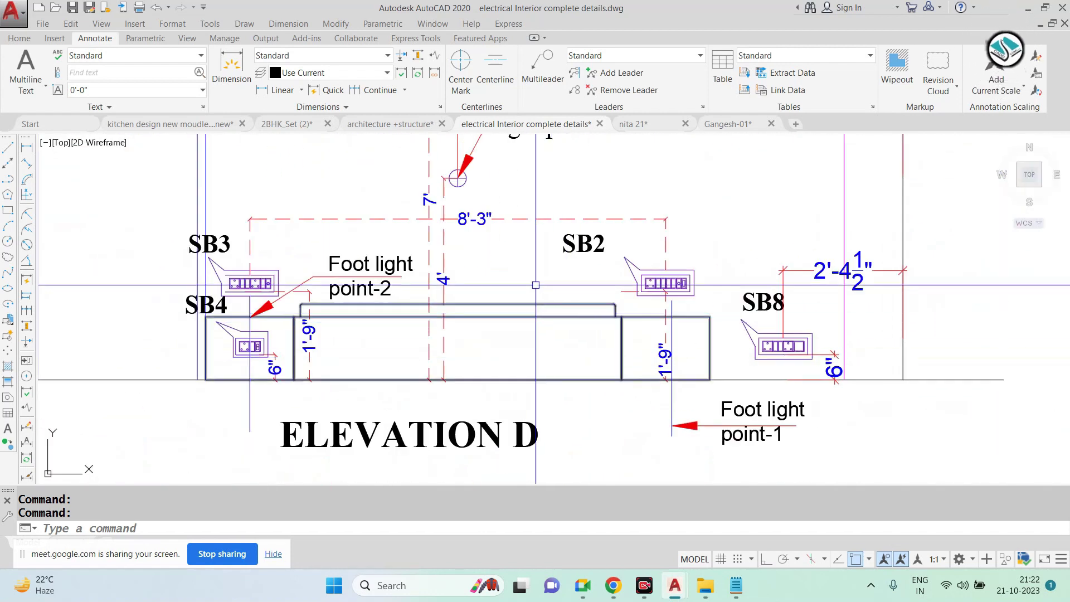
scroll(290, 267, "up", 2)
scroll(234, 267, "down", 2)
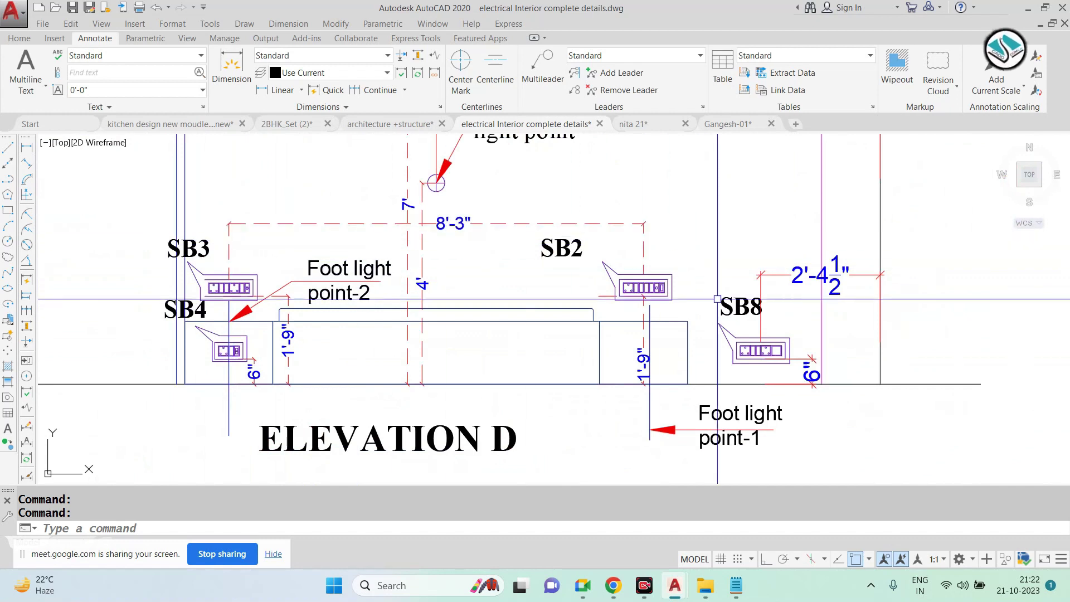
scroll(884, 396, "up", 3)
scroll(808, 394, "up", 2)
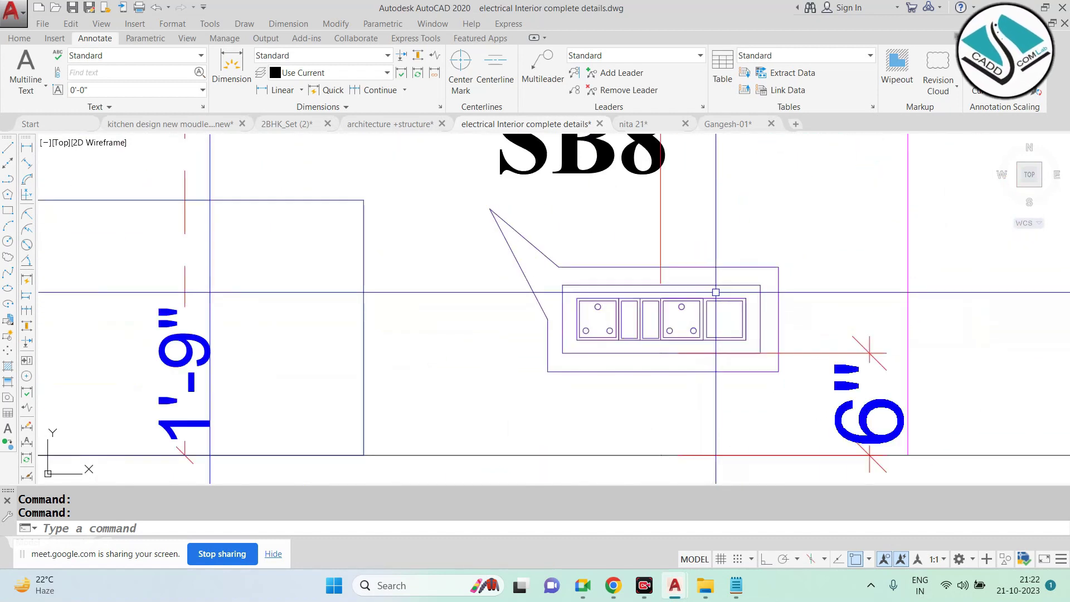
scroll(736, 392, "down", 2)
scroll(736, 392, "down", 3)
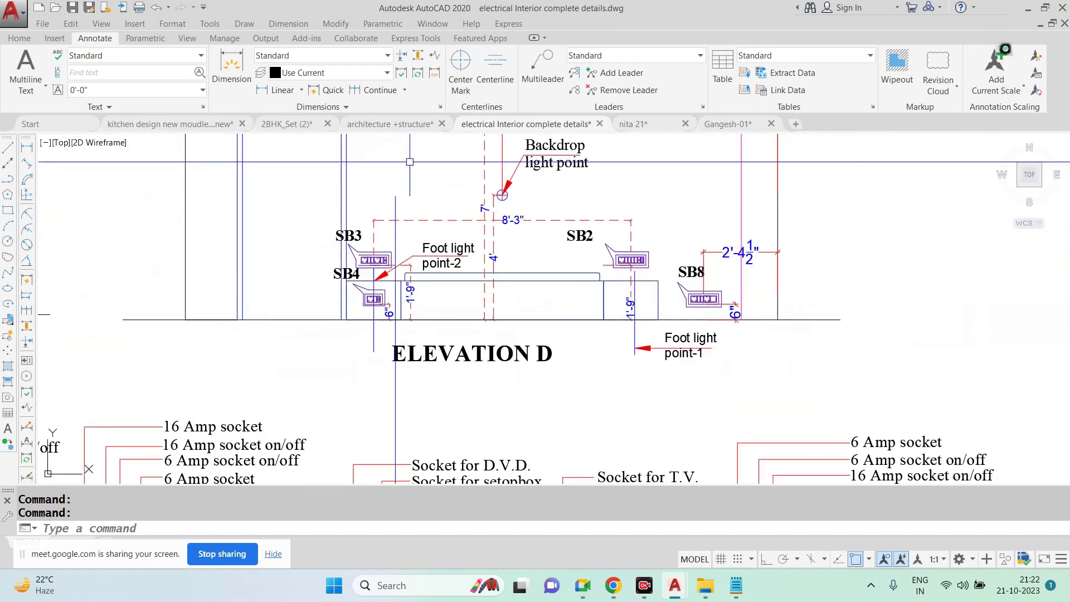
left_click(391, 124)
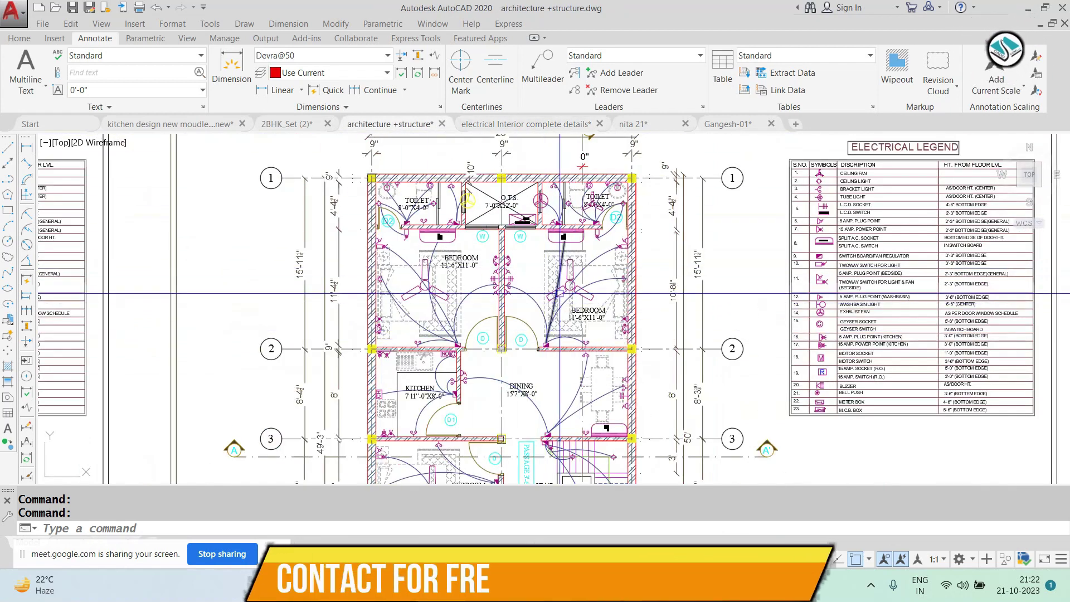
Copy the 777-object reference floor plan with two selection windows, then switch to Gangesh-01
scroll(568, 282, "up", 2)
scroll(386, 263, "down", 2)
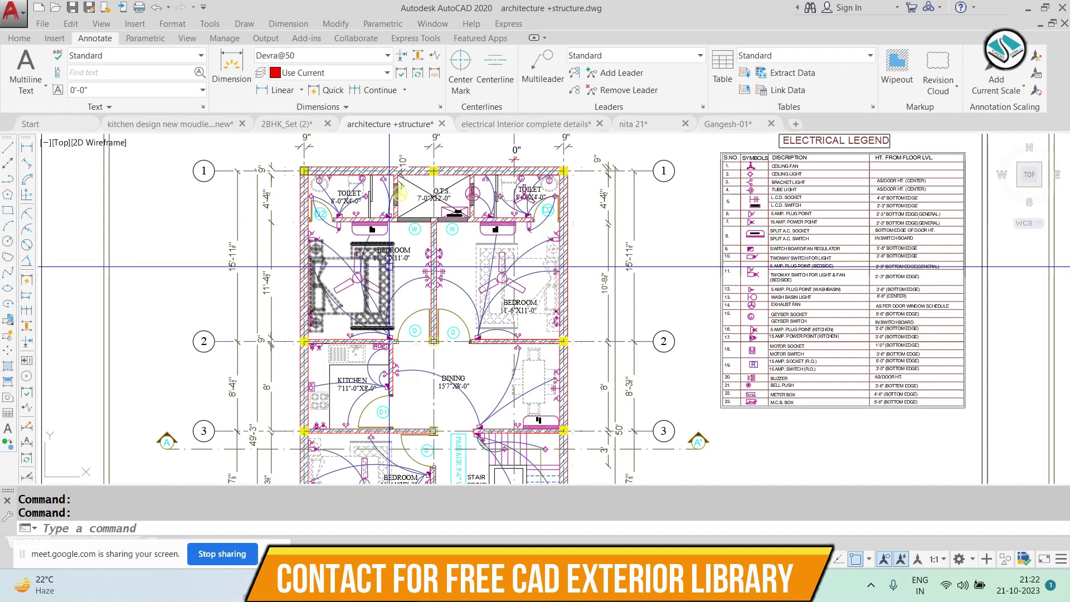
scroll(417, 226, "down", 4)
key("Escape")
left_click(322, 142)
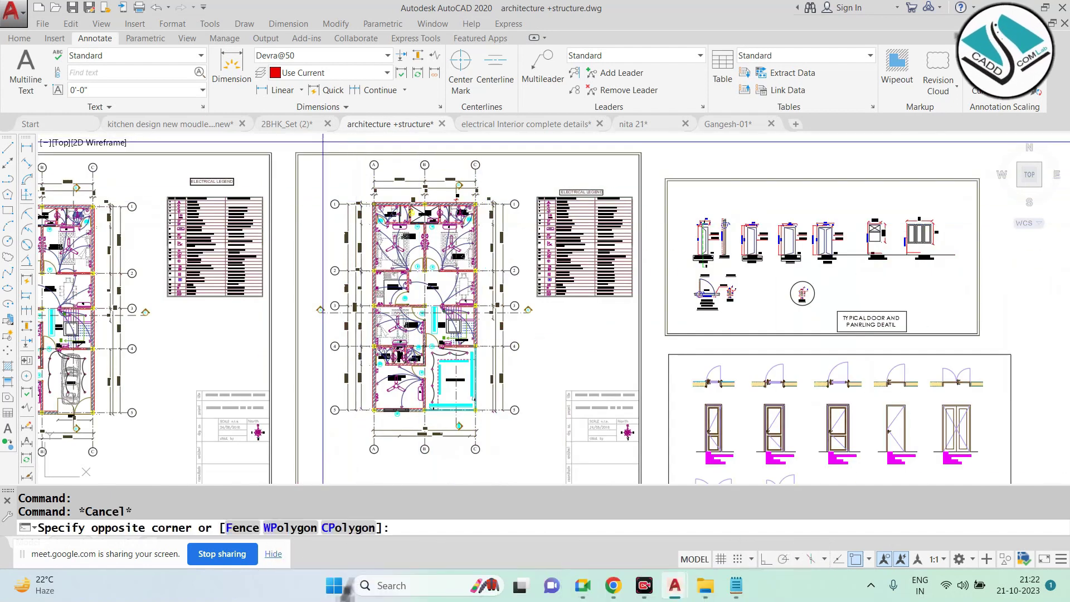
left_click(508, 482)
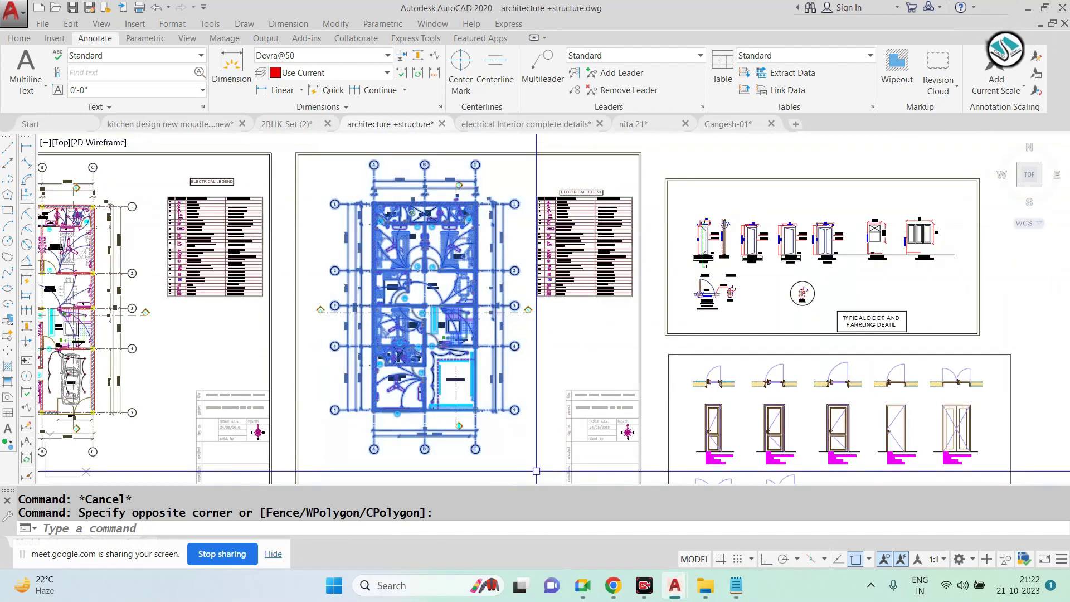
left_click(306, 275)
left_click(552, 346)
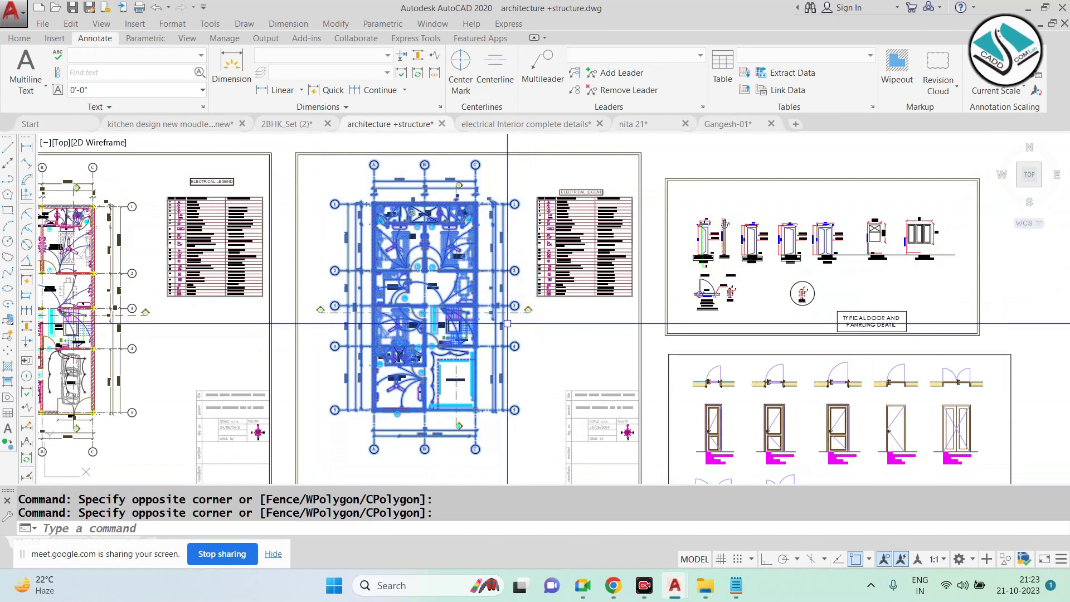
key("ctrl+c")
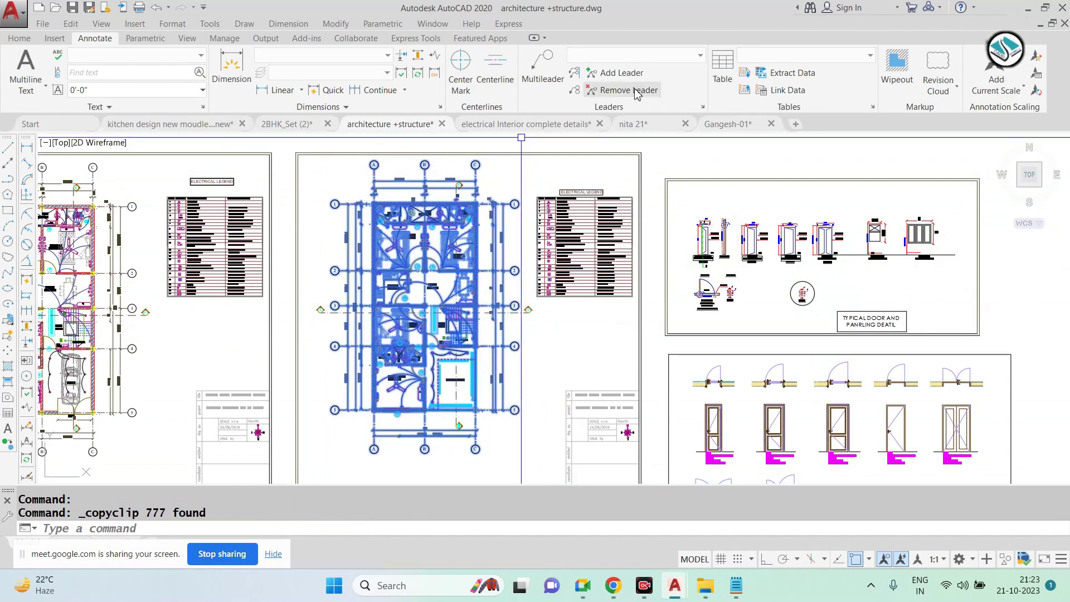
left_click(727, 124)
scroll(500, 245, "down", 4)
Paste the copied floor plan into Gangesh-01 beside the ground floor
key("ctrl+v")
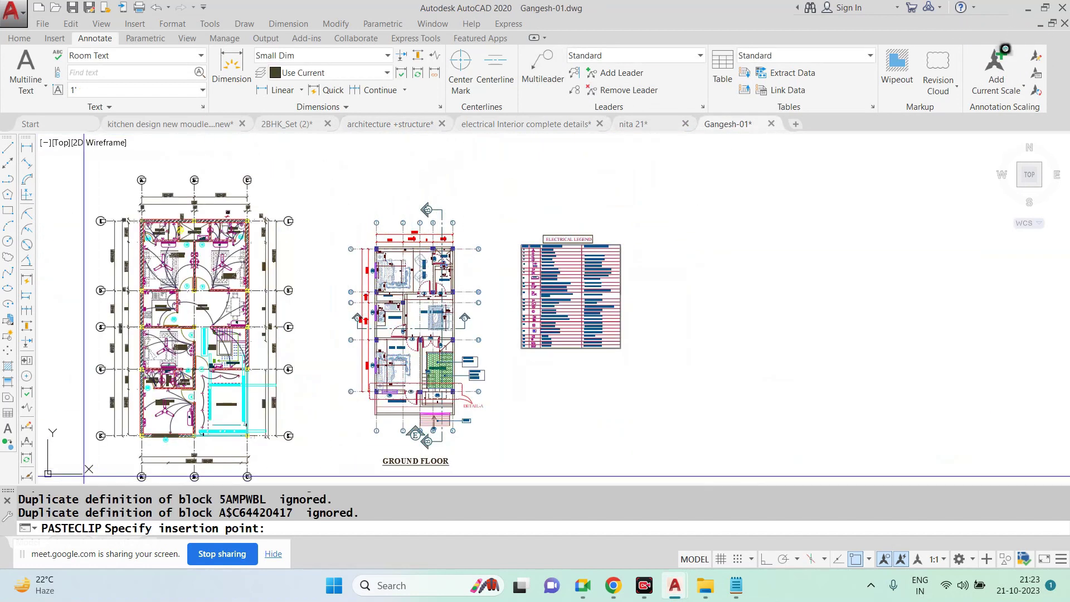
scroll(218, 366, "down", 2)
scroll(167, 418, "up", 2)
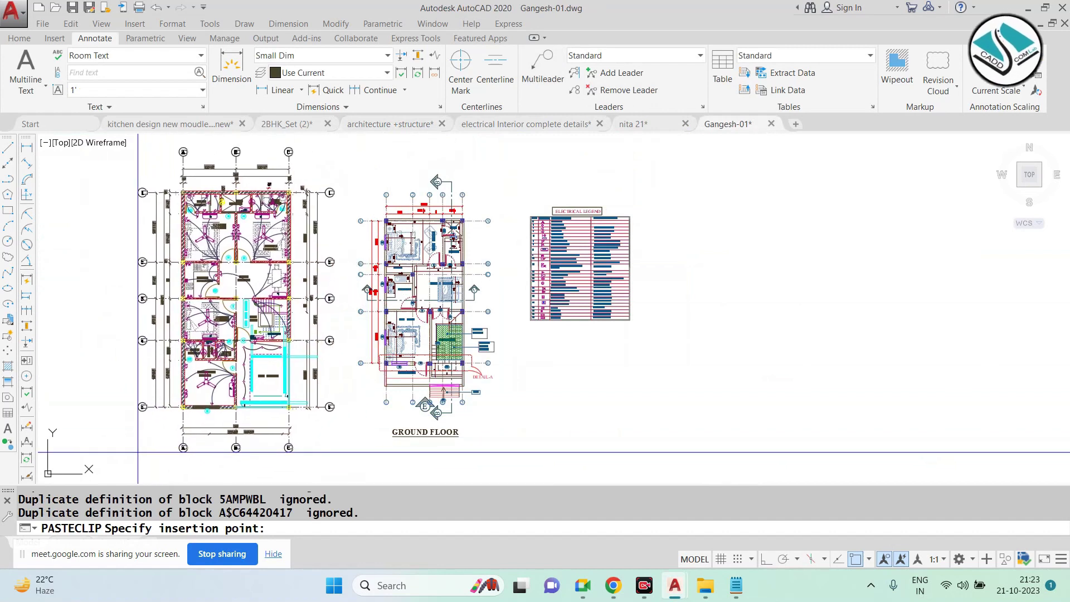
left_click(138, 451)
Erase the dark duplicate bed block and the 6'-6½" dimension in the master bedroom
scroll(490, 226, "up", 5)
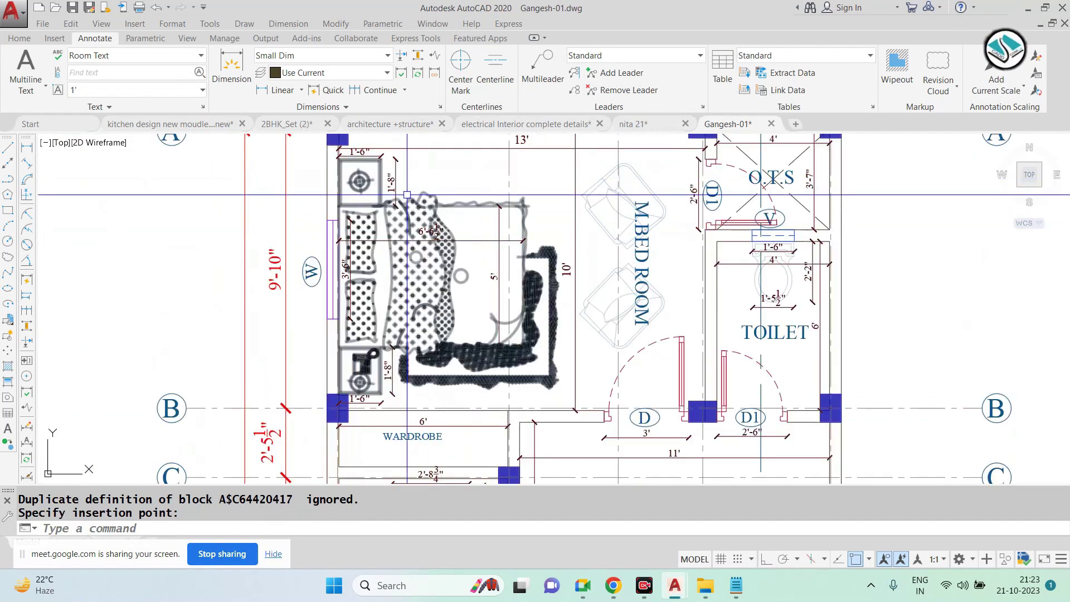
scroll(407, 195, "down", 2)
scroll(434, 223, "up", 4)
key("Delete")
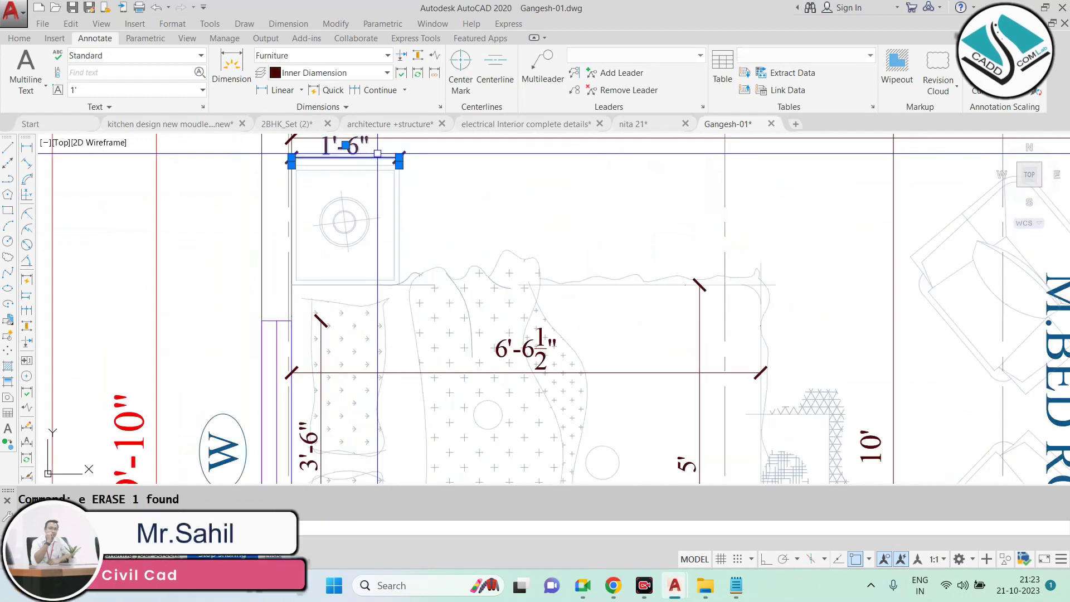
scroll(472, 245, "down", 2)
key("Delete")
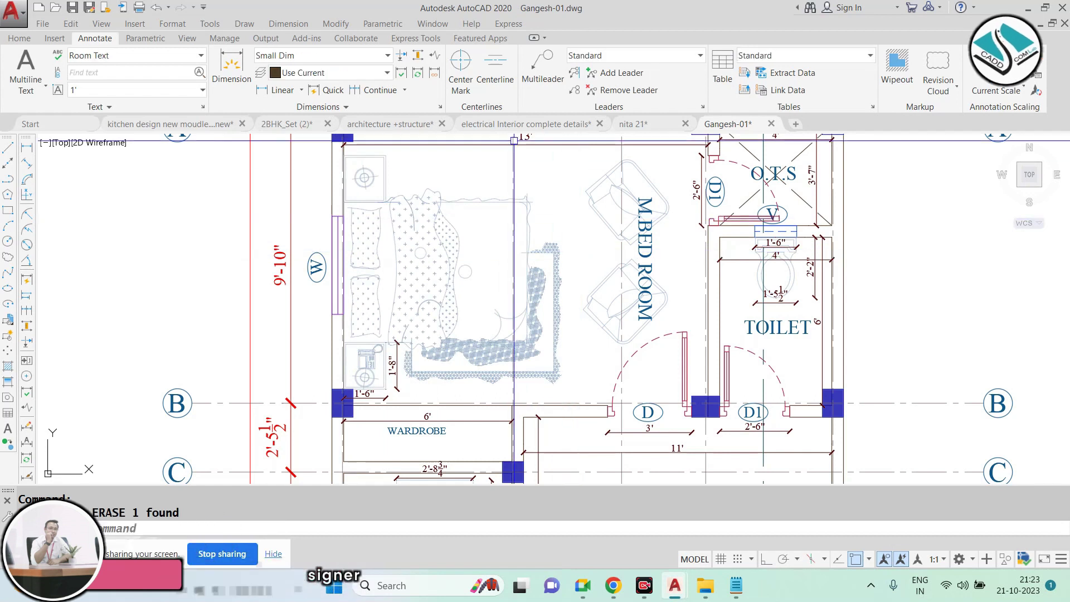
key("Escape")
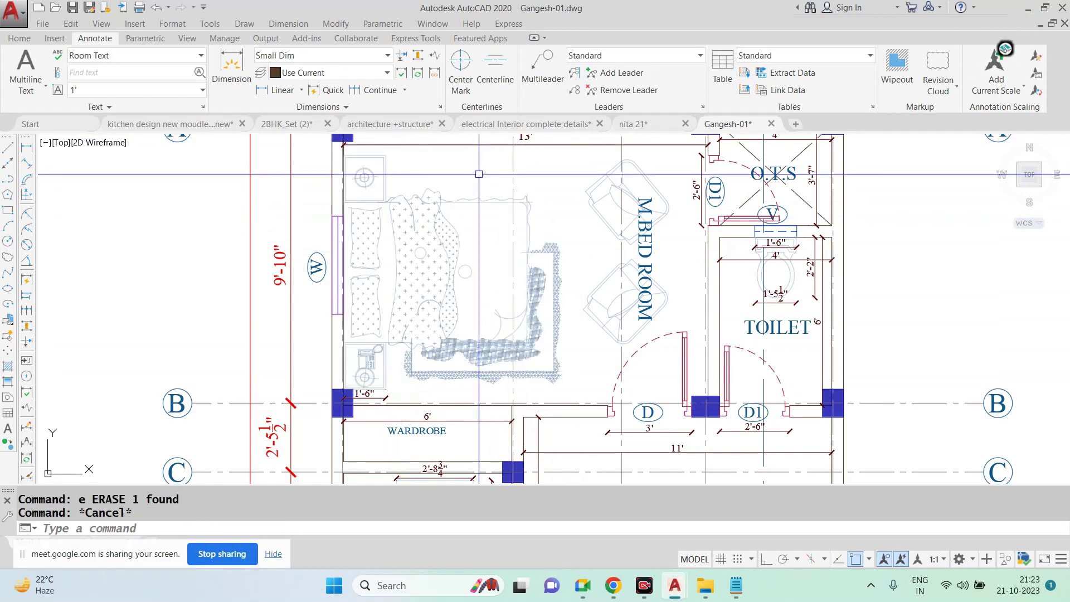
left_click(446, 268)
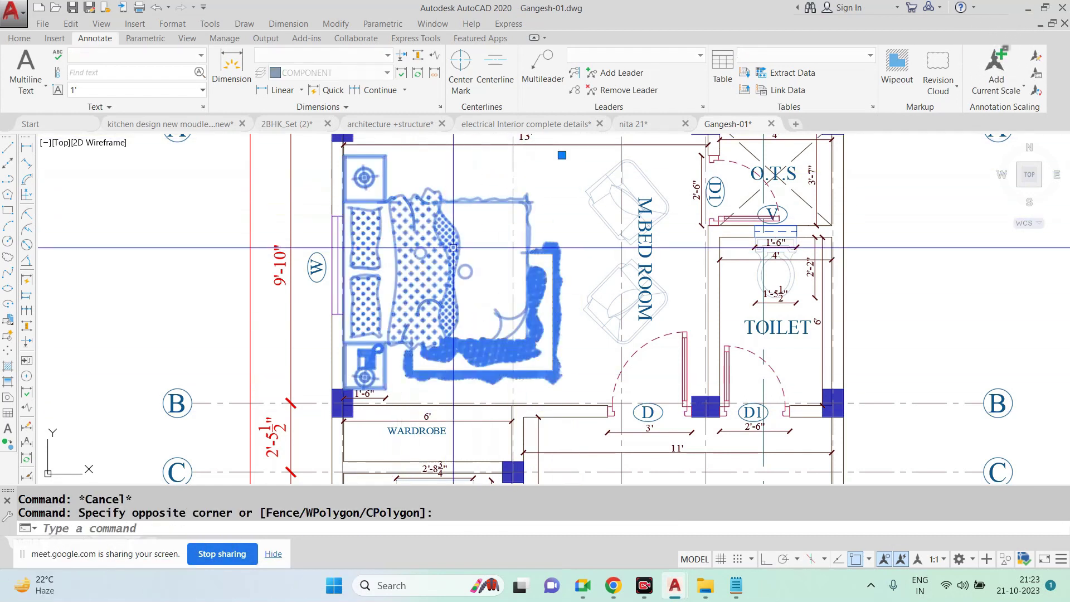
Apply a colour from the Home tab Color dropdown to the bed block
left_click(20, 39)
left_click(756, 56)
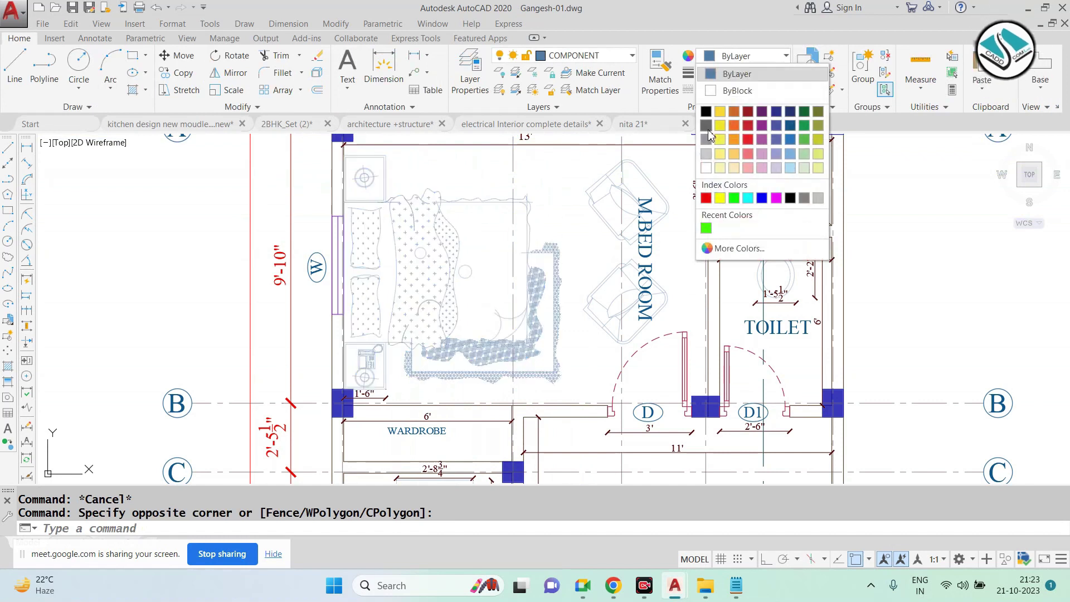
left_click(708, 135)
key("Escape")
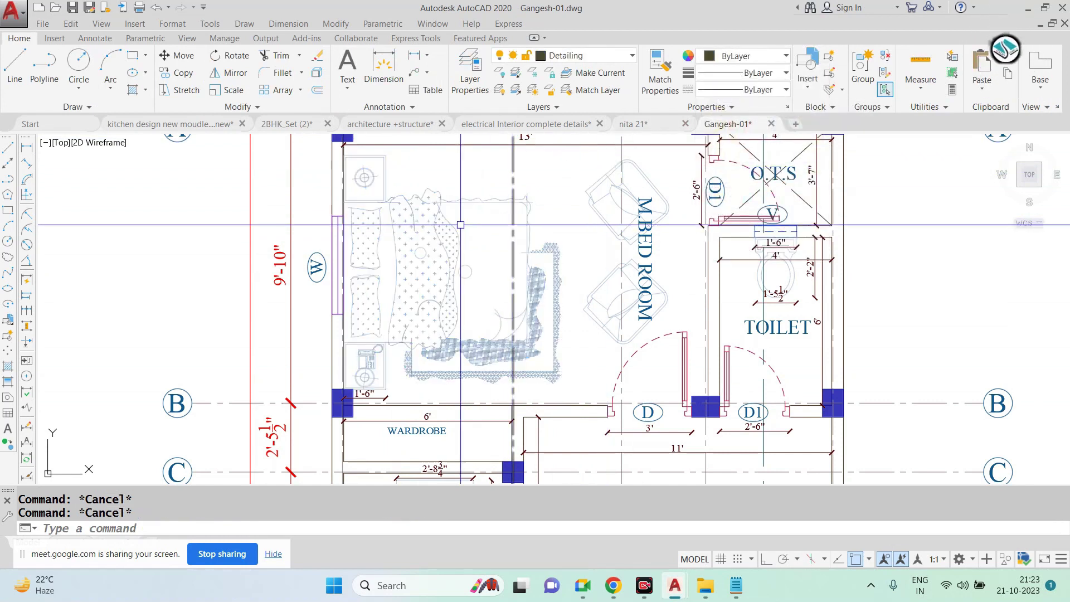
Move the master-bedroom bed block onto the A-Fixtu. layer
scroll(491, 247, "down", 2)
scroll(474, 235, "up", 2)
left_click_drag(471, 231, 446, 200)
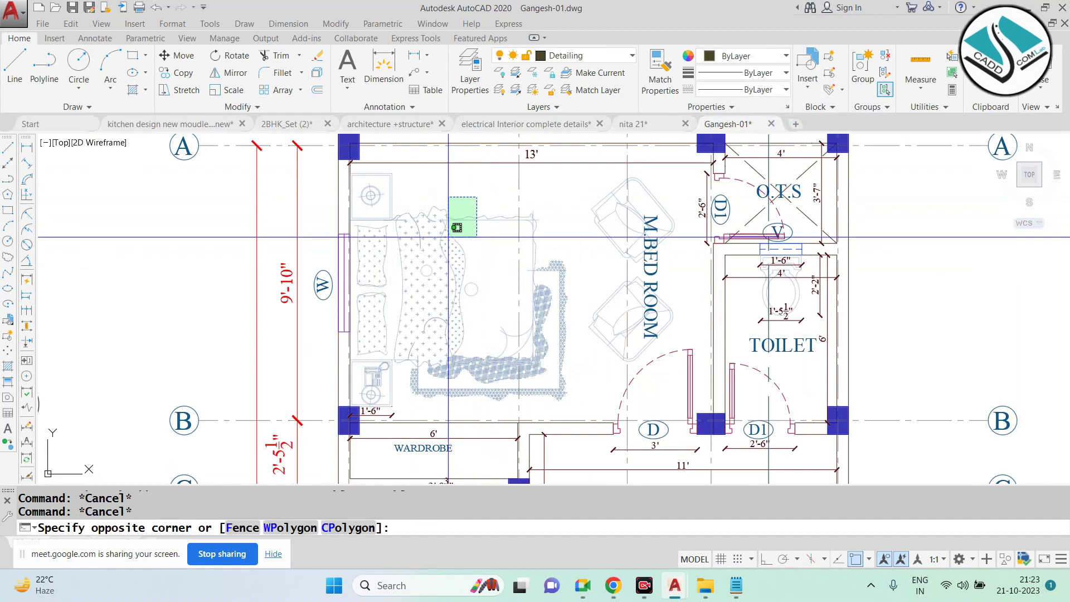
left_click(579, 56)
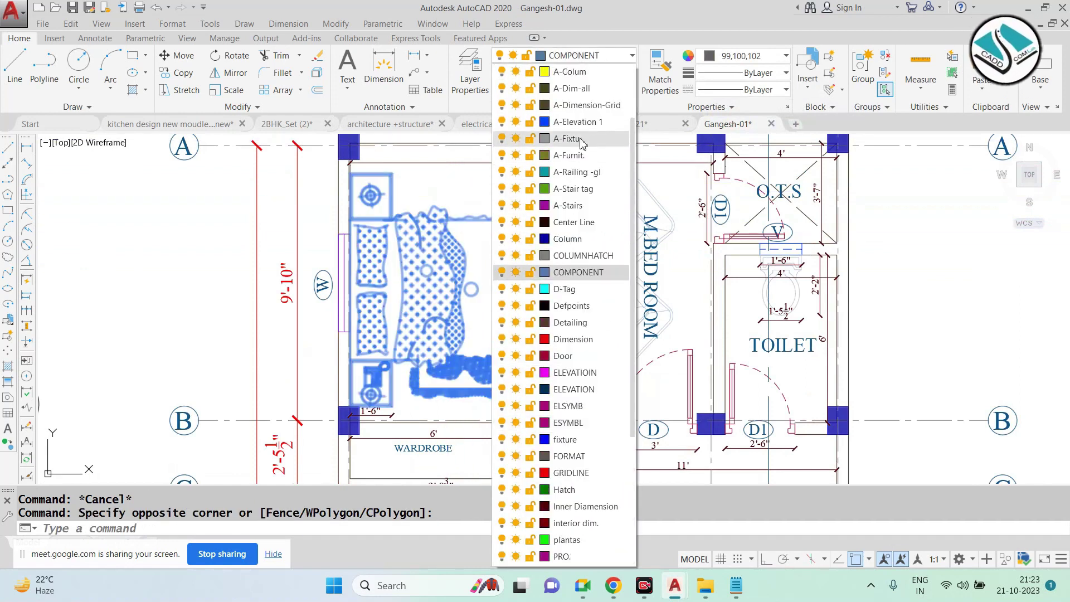
left_click(581, 139)
key("Escape")
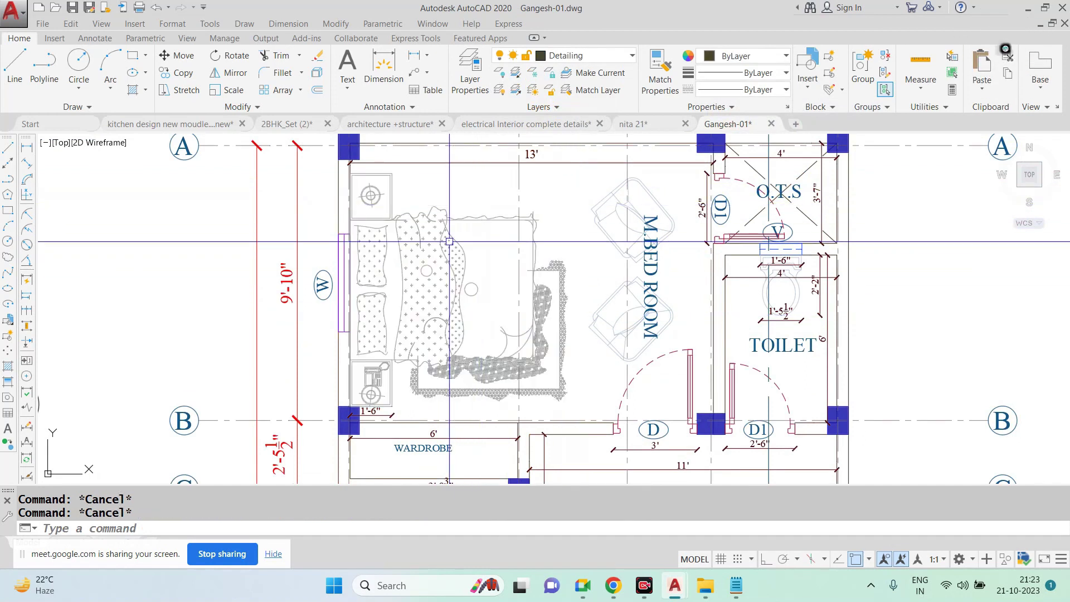
left_click(567, 173)
key("Escape")
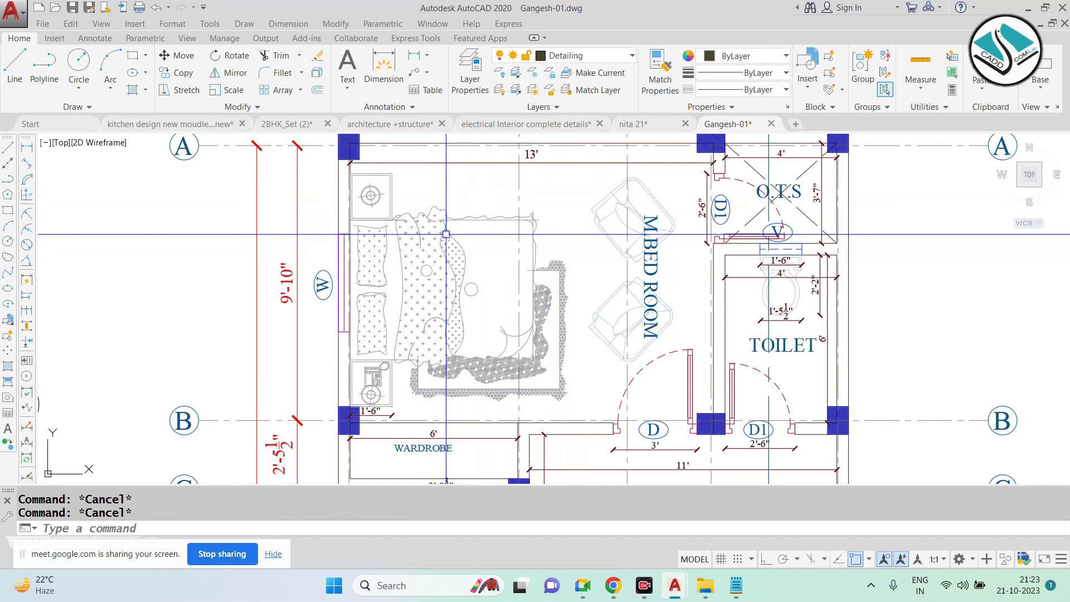
type("la")
key("Return")
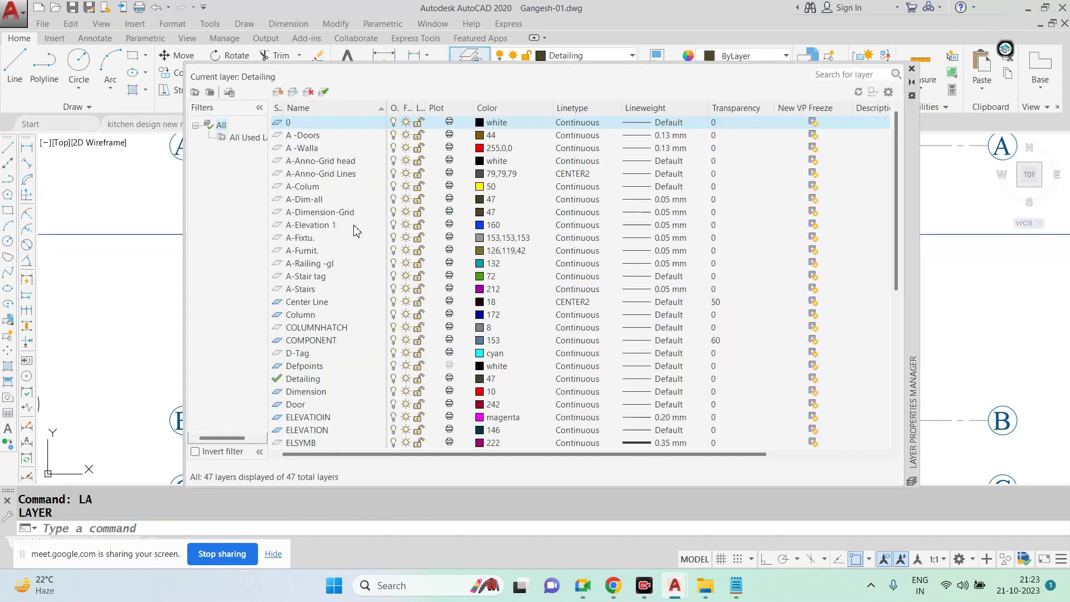
Set the A-Fixtu. layer's transparency to 50 in the Layer Properties Manager, then close it
left_click(351, 230)
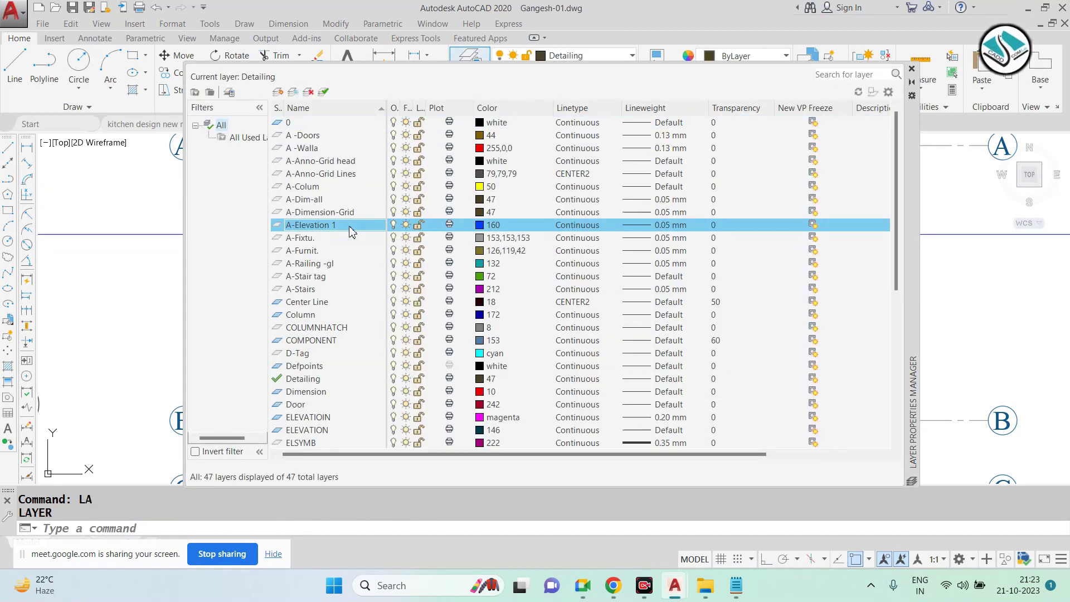
key("Down")
key("Down")
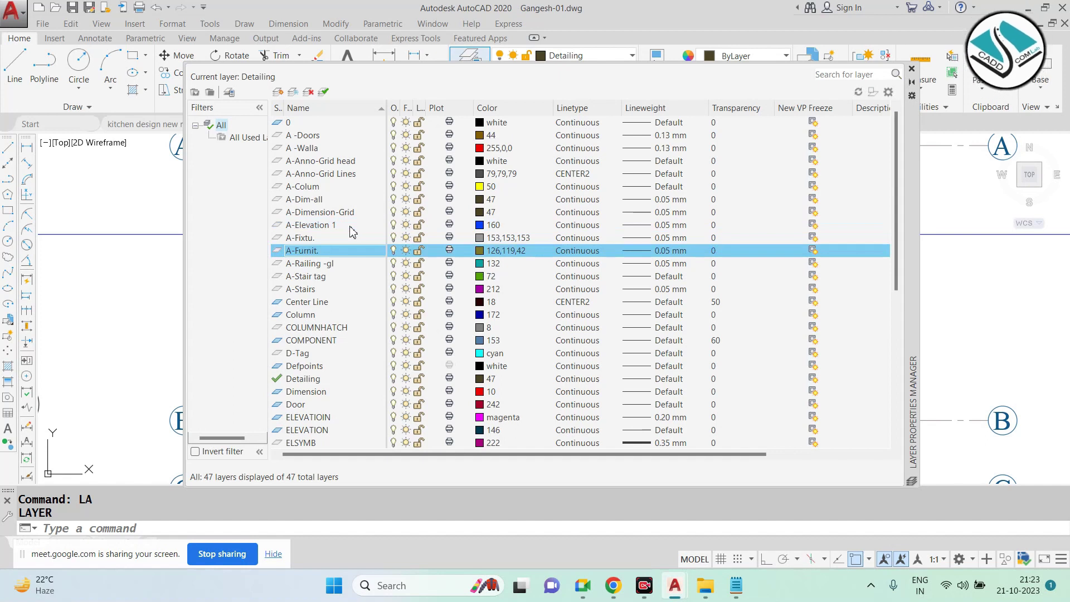
left_click(322, 239)
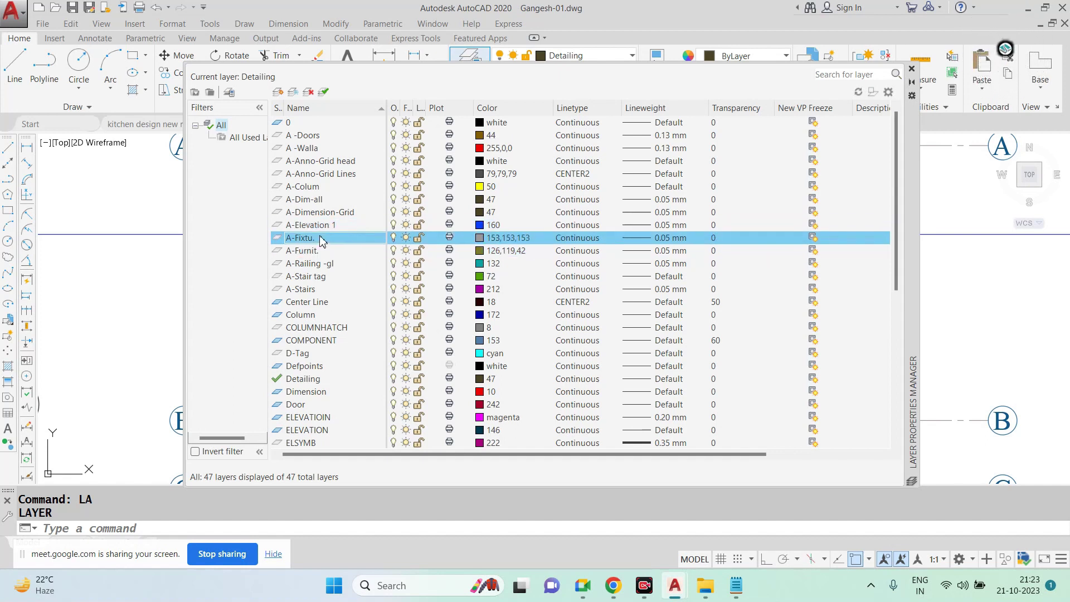
left_click(712, 239)
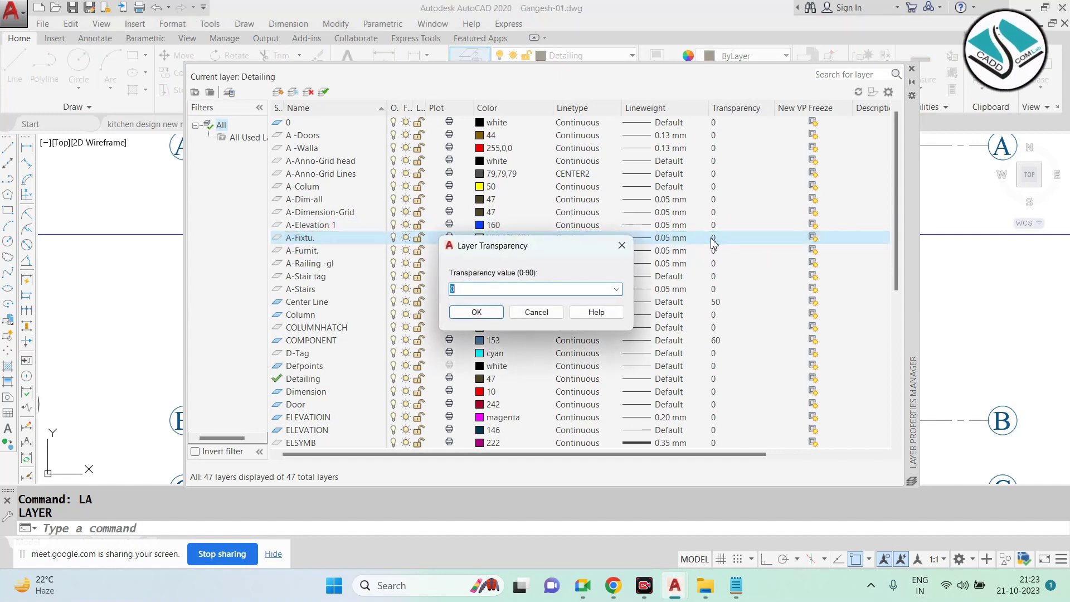
type("50")
key("Return")
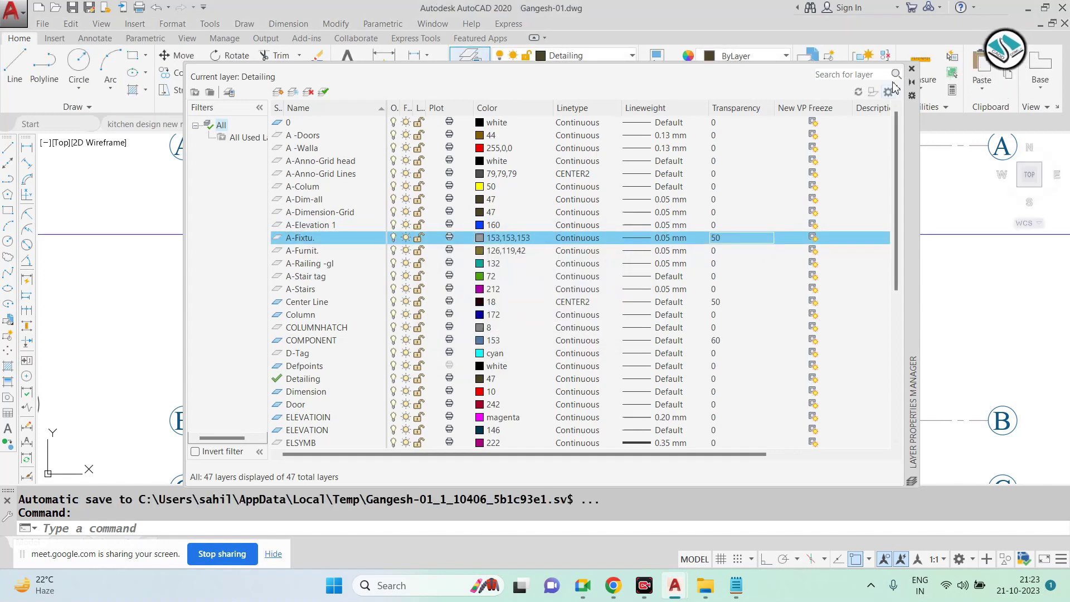
left_click(911, 69)
scroll(573, 309, "down", 3)
Match the bed's properties onto nearby master-bedroom objects using two destination windows
scroll(572, 308, "down", 1)
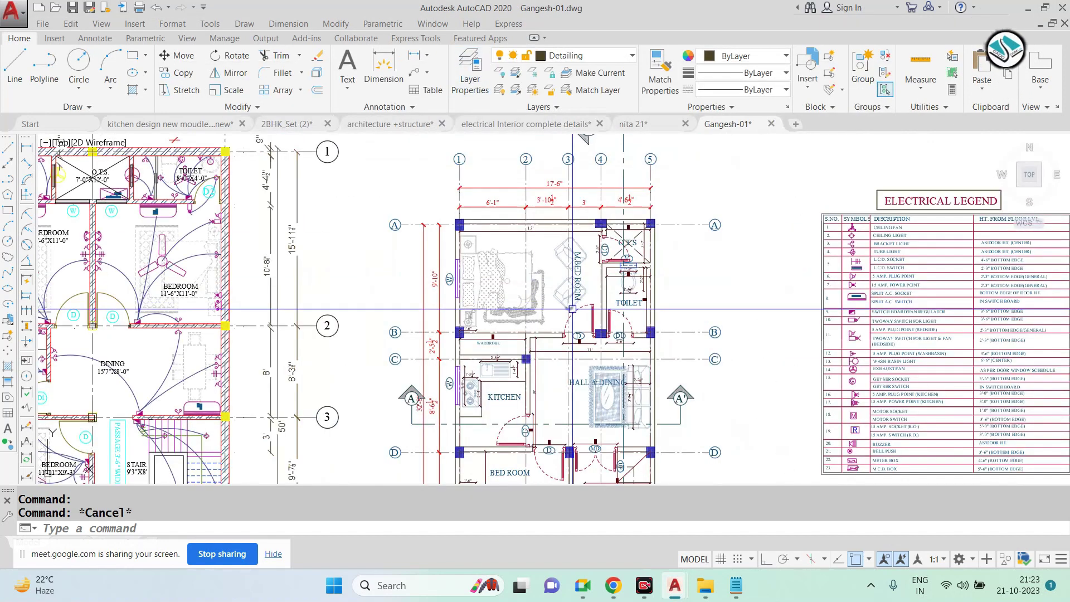
scroll(571, 331, "up", 2)
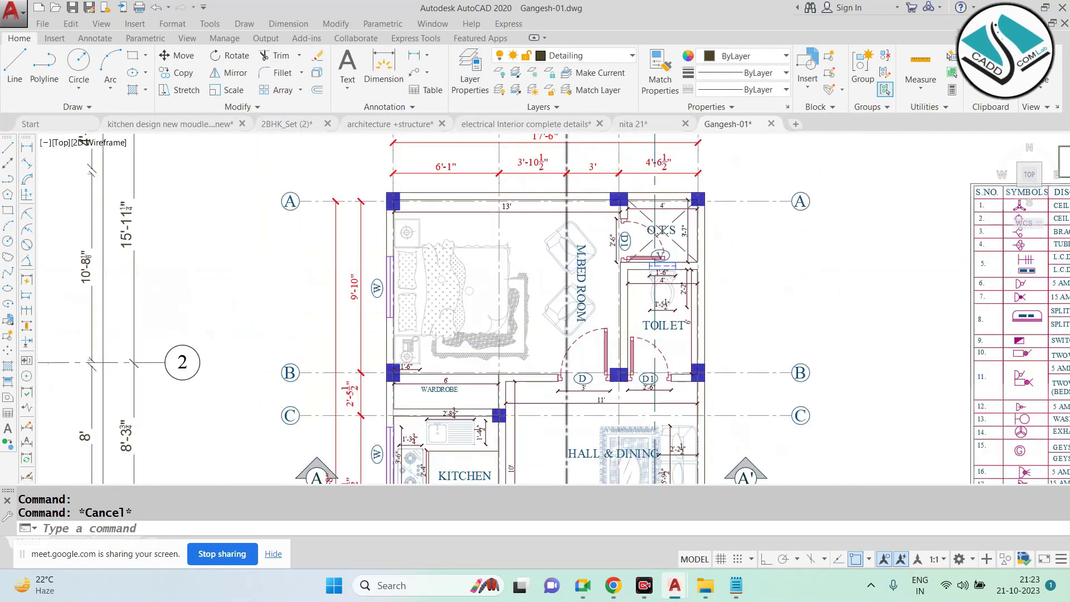
scroll(608, 205, "up", 2)
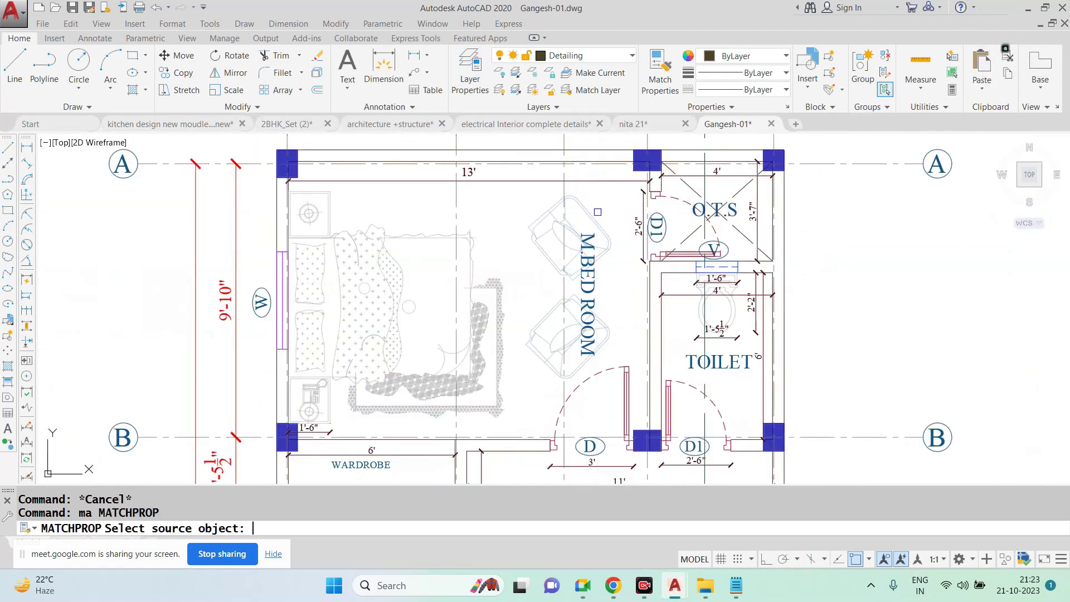
left_click(498, 284)
left_click(514, 195)
left_click(646, 305)
left_click(540, 277)
left_click(612, 381)
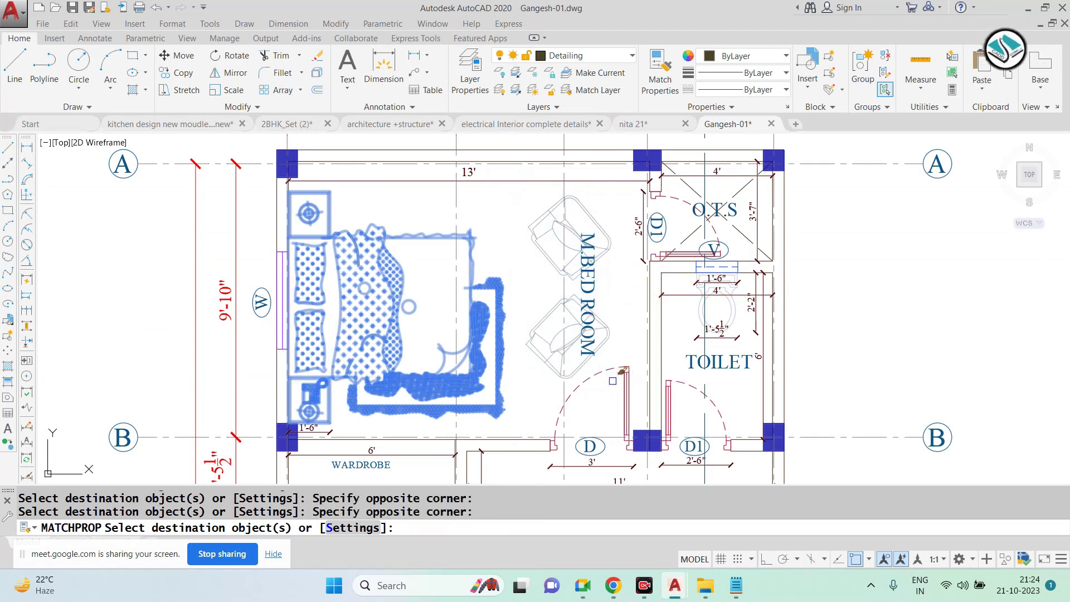
key("Escape")
Zoom around the master bedroom to check the matched objects
scroll(613, 381, "down", 5)
scroll(558, 335, "up", 3)
scroll(297, 264, "down", 3)
scroll(321, 270, "up", 5)
scroll(346, 285, "up", 3)
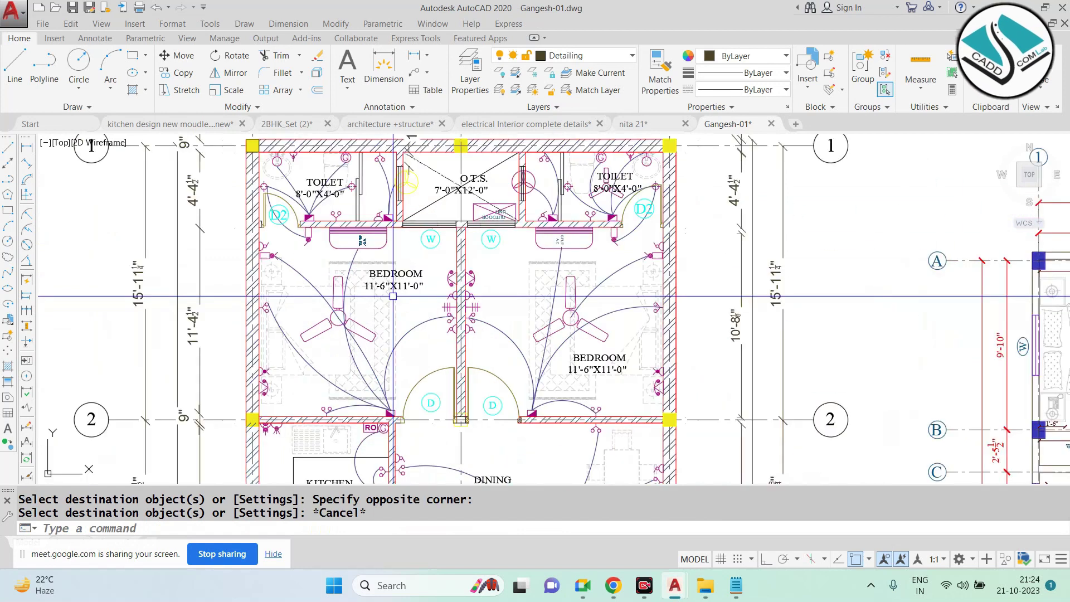
scroll(374, 301, "up", 2)
scroll(374, 301, "down", 2)
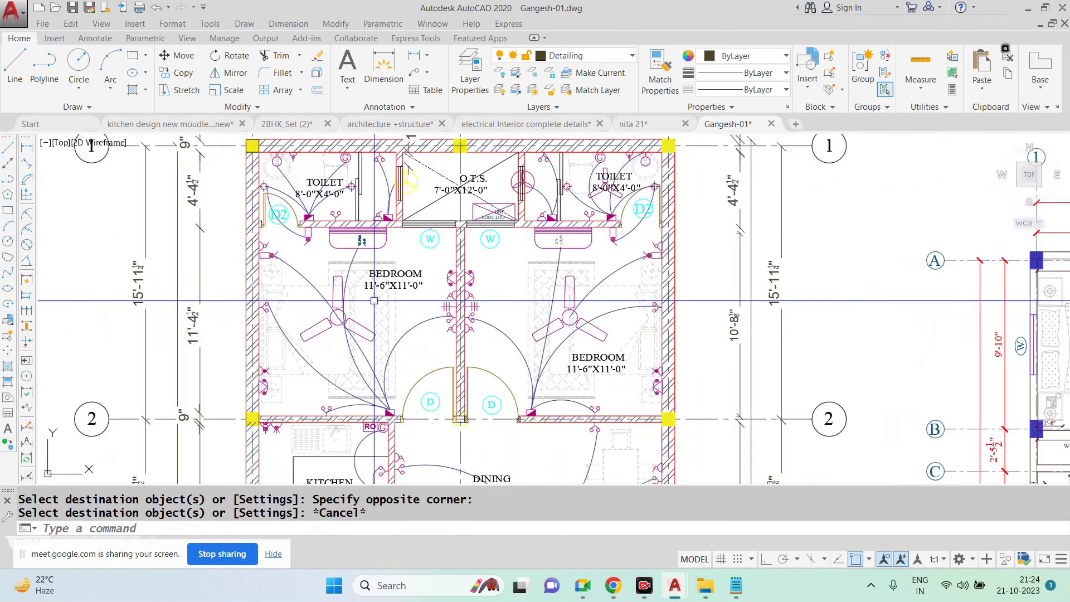
key("Escape")
Copy the ceiling fan symbol from the left bedroom to the M.BED ROOM centre
scroll(333, 295, "up", 3)
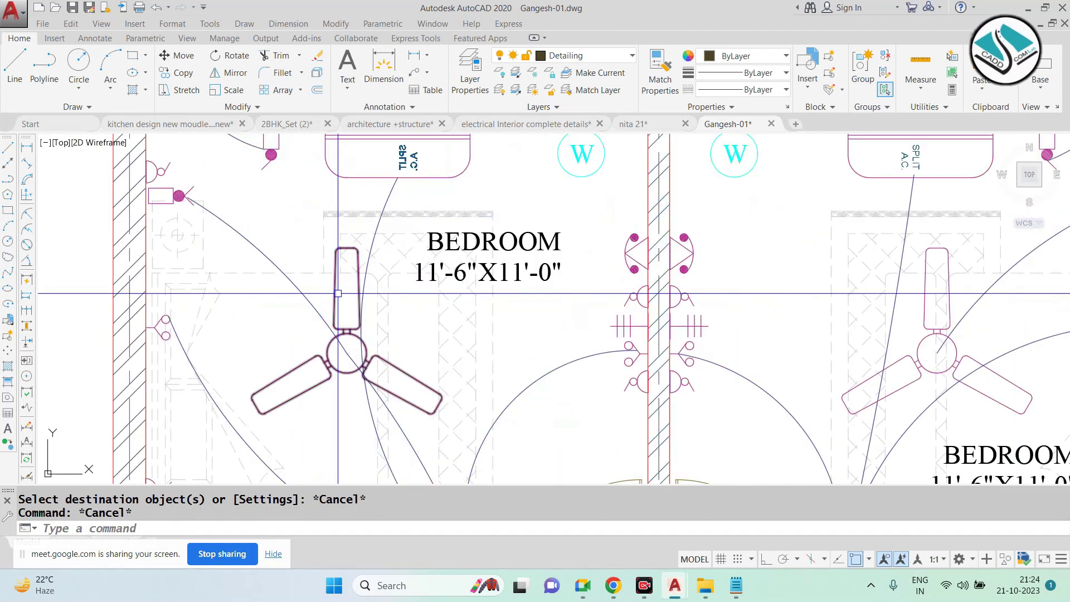
left_click(338, 295)
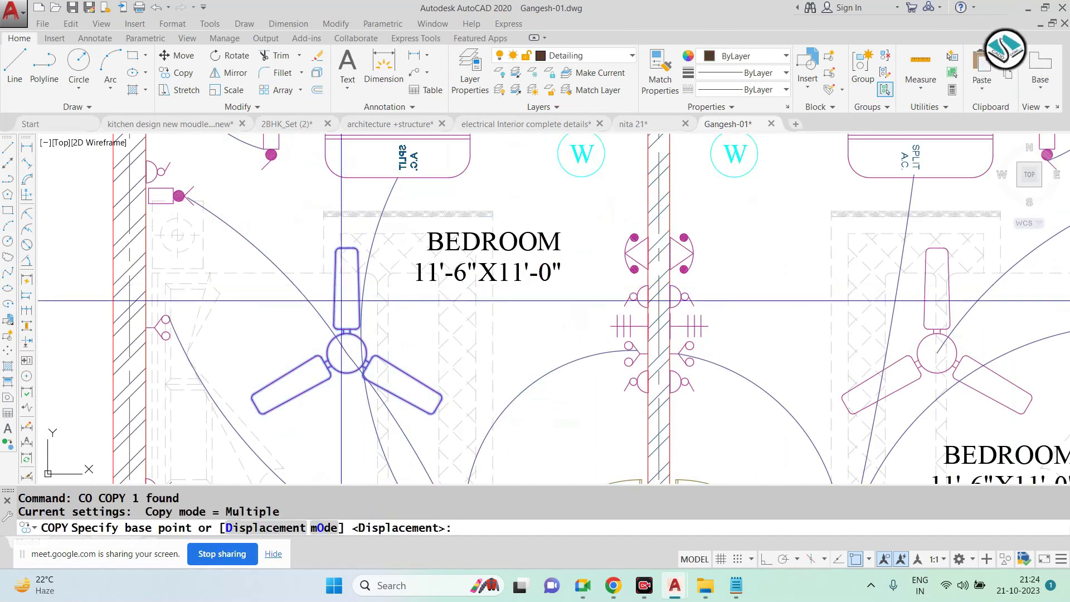
scroll(362, 346, "up", 2)
left_click(362, 347)
scroll(373, 333, "down", 5)
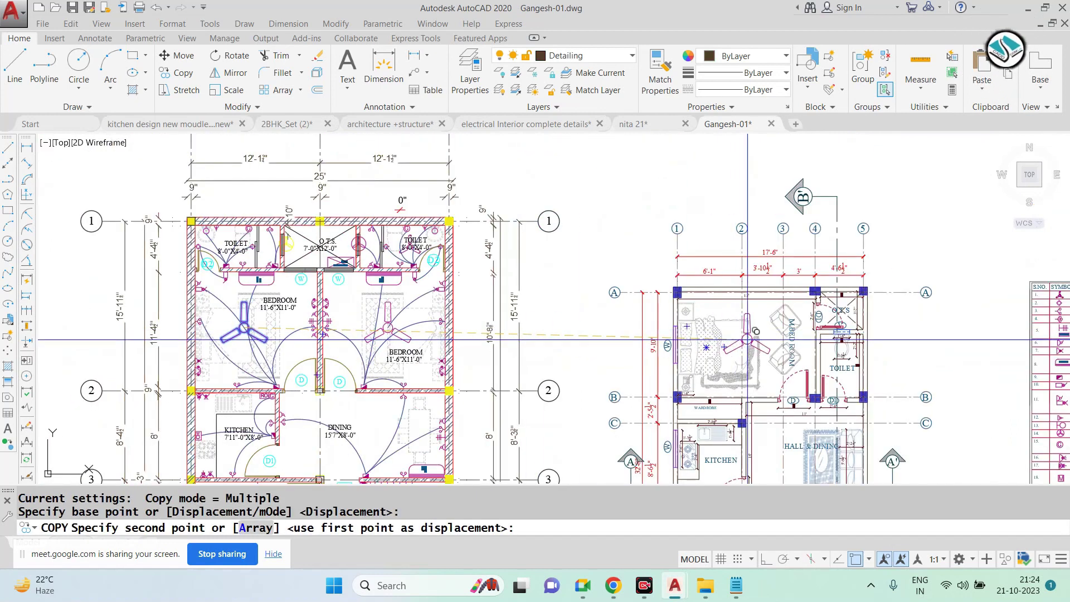
scroll(748, 339, "up", 5)
scroll(617, 306, "down", 3)
scroll(619, 292, "up", 3)
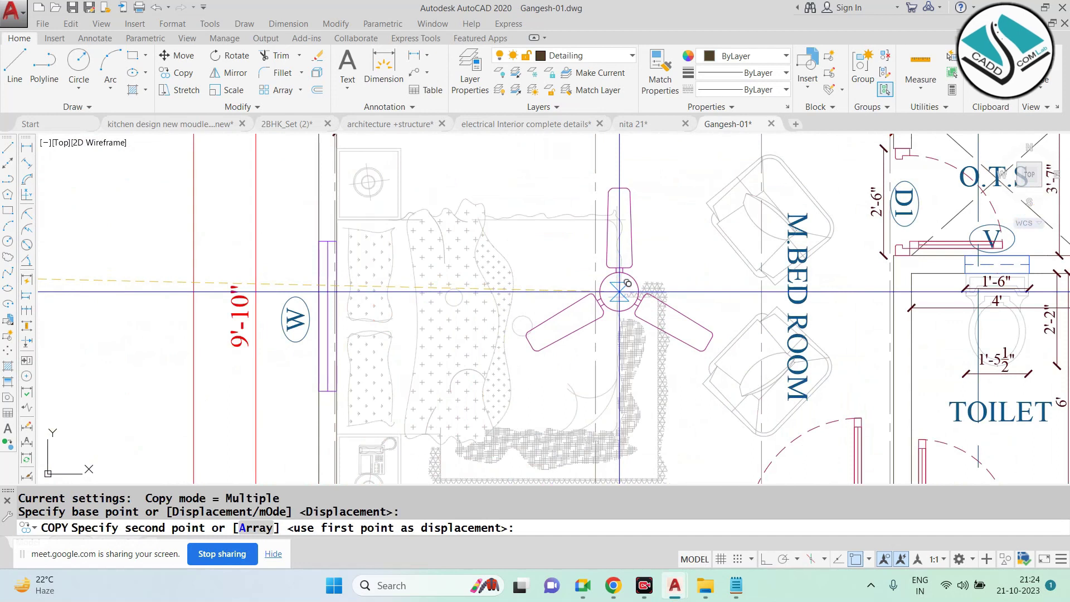
left_click(550, 294)
key("Escape")
Attempt to reposition the copied fan by its centre point, then cancel
scroll(537, 293, "down", 2)
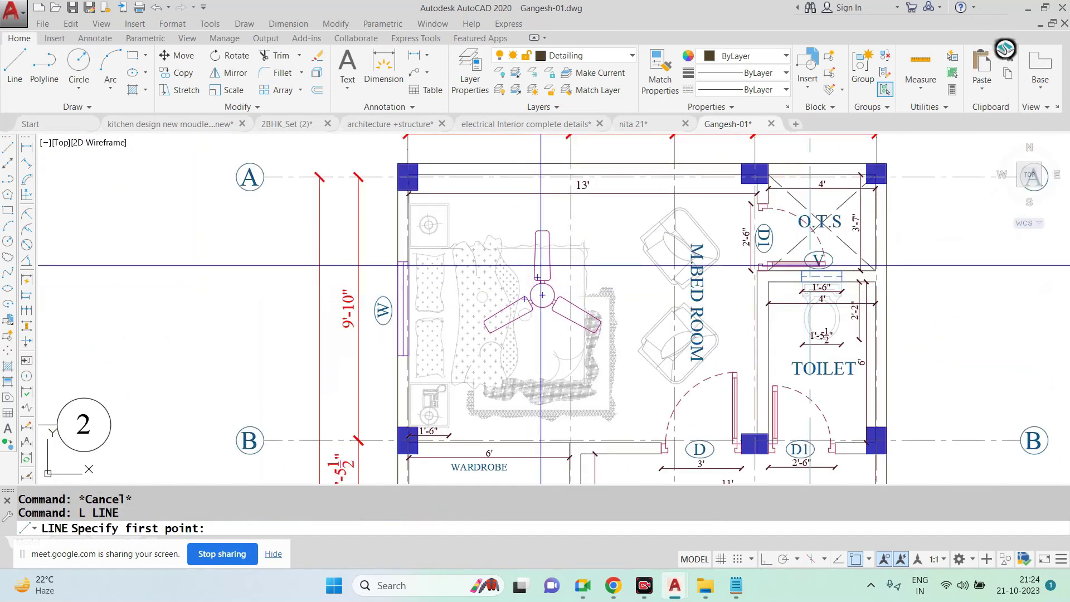
left_click(584, 177)
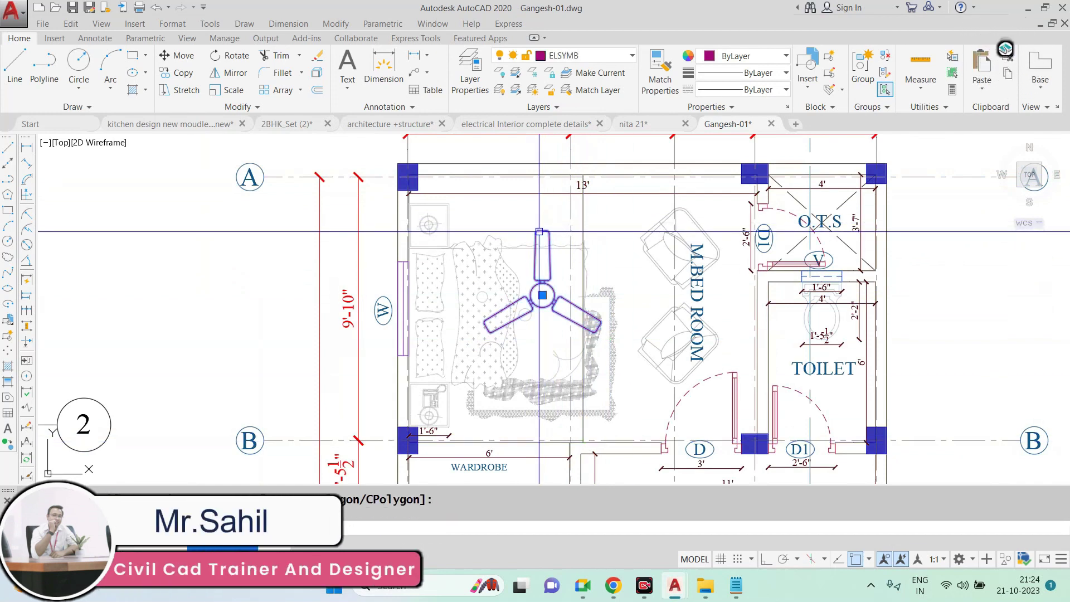
scroll(552, 286, "up", 2)
scroll(552, 286, "up", 2)
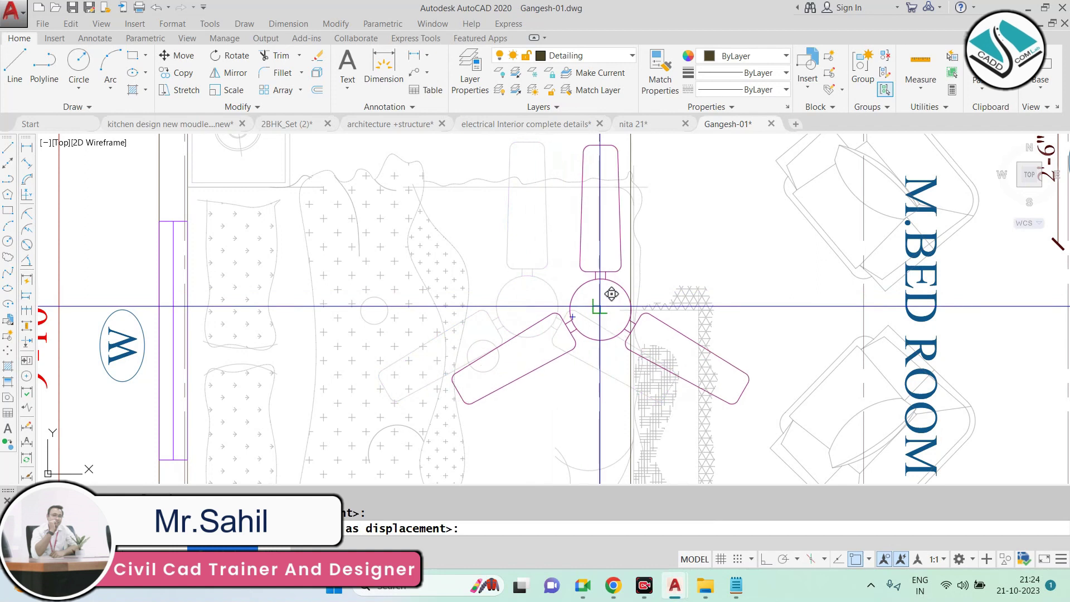
scroll(630, 310, "down", 5)
scroll(548, 249, "up", 3)
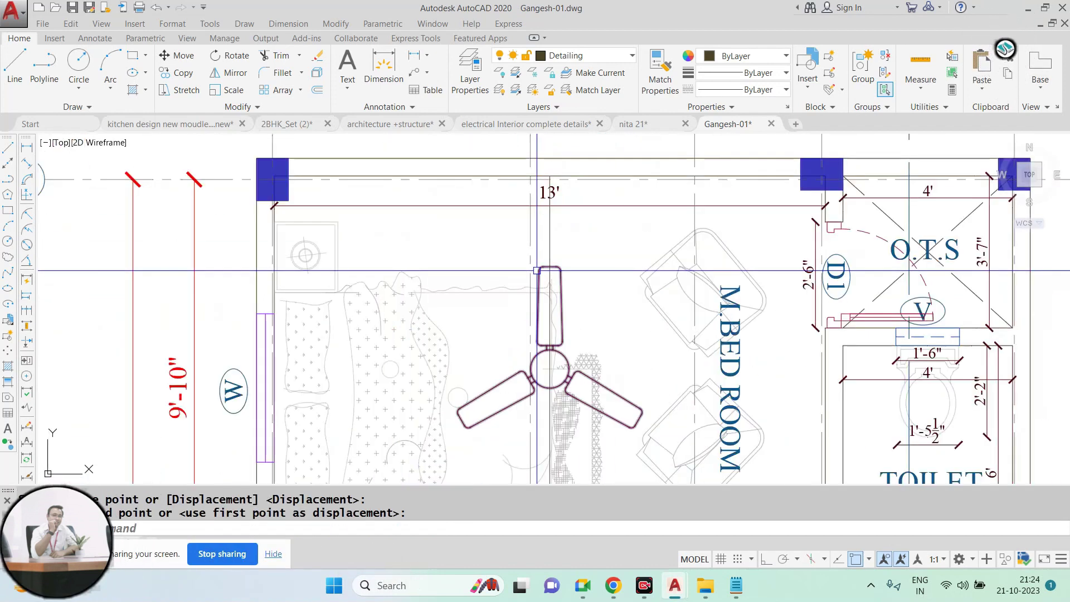
key("Escape")
type("e")
key("Return")
key("Escape")
scroll(549, 250, "down", 4)
scroll(548, 249, "down", 2)
scroll(385, 178, "up", 2)
scroll(501, 212, "up", 2)
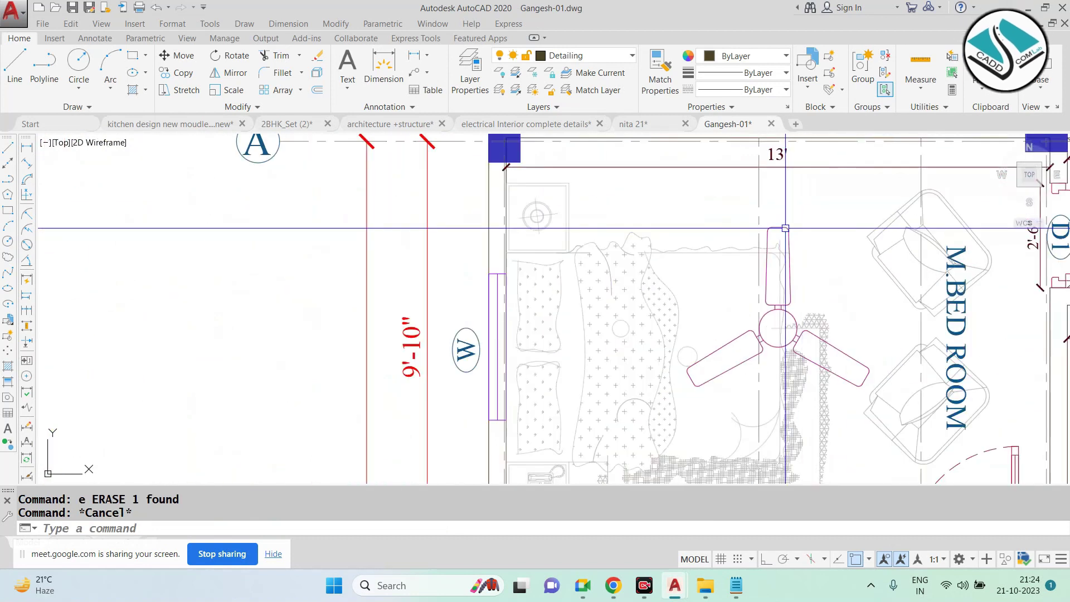
Put the copied fan on the Dimension layer, leaving its colour unchanged
left_click(744, 55)
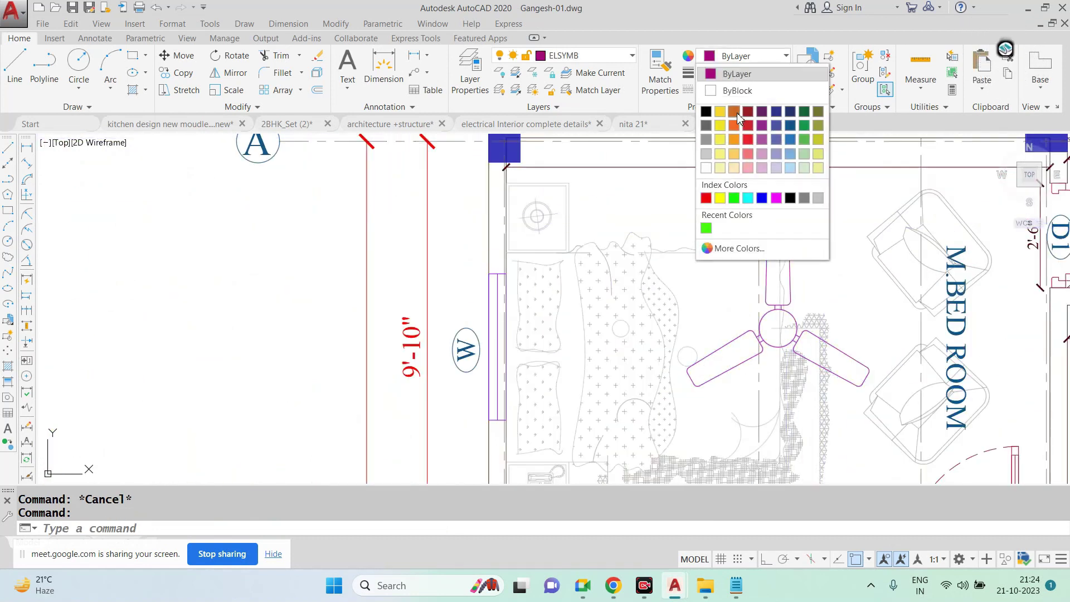
key("Escape")
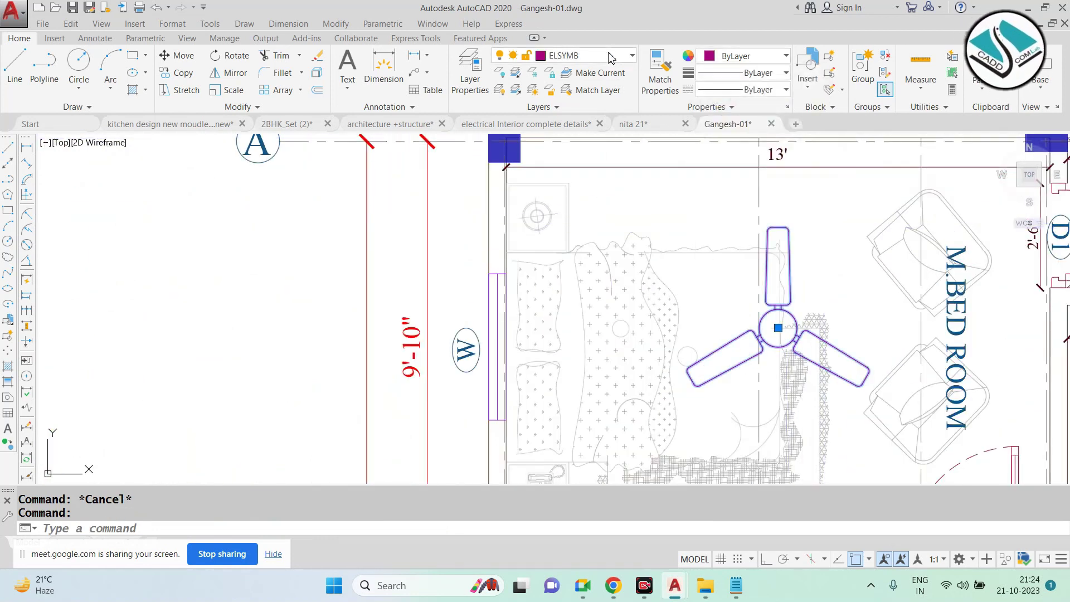
left_click(610, 58)
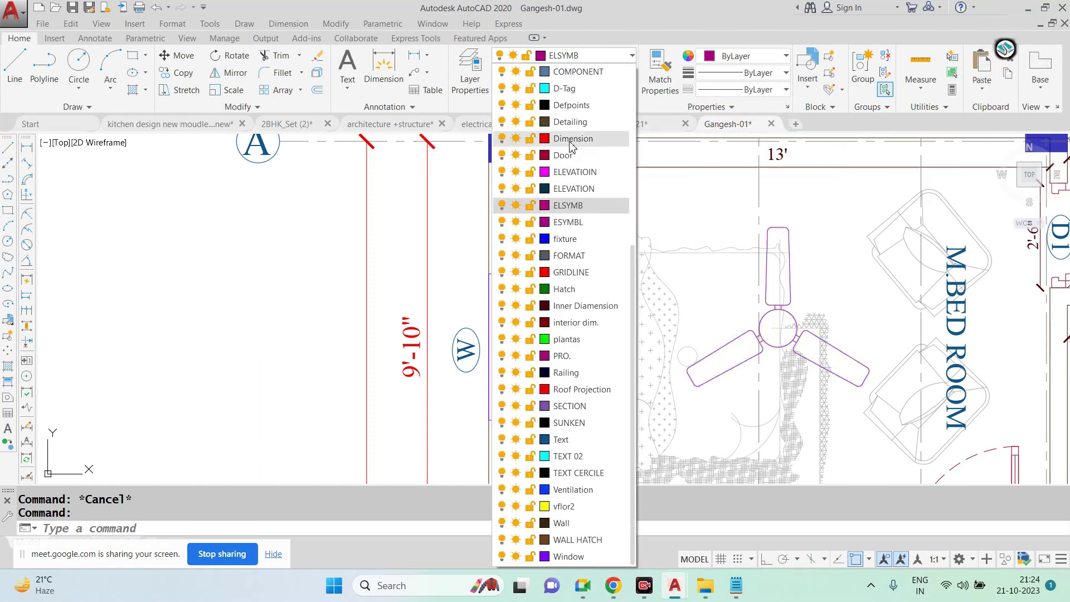
left_click(573, 146)
scroll(664, 221, "down", 2)
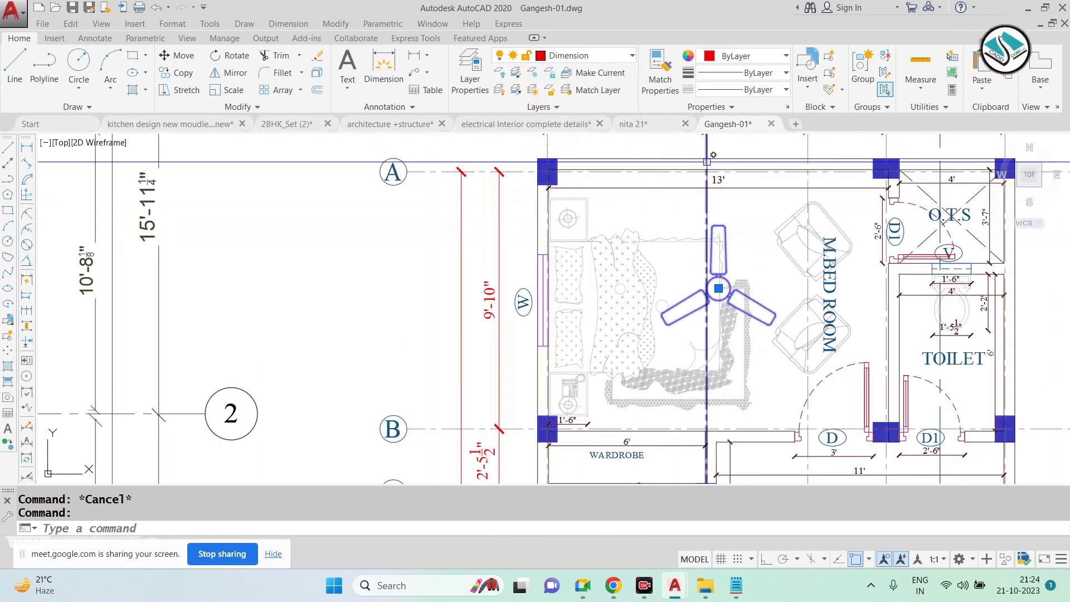
key("Escape")
Zoom around the master bedroom to review the fan above the bed
scroll(750, 290, "up", 2)
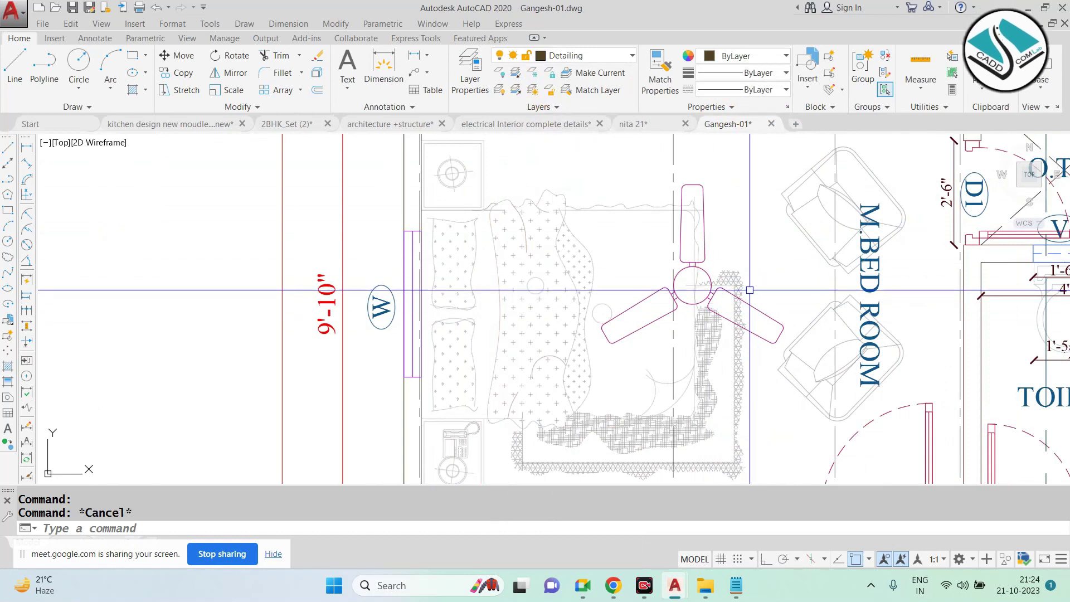
scroll(719, 267, "down", 1)
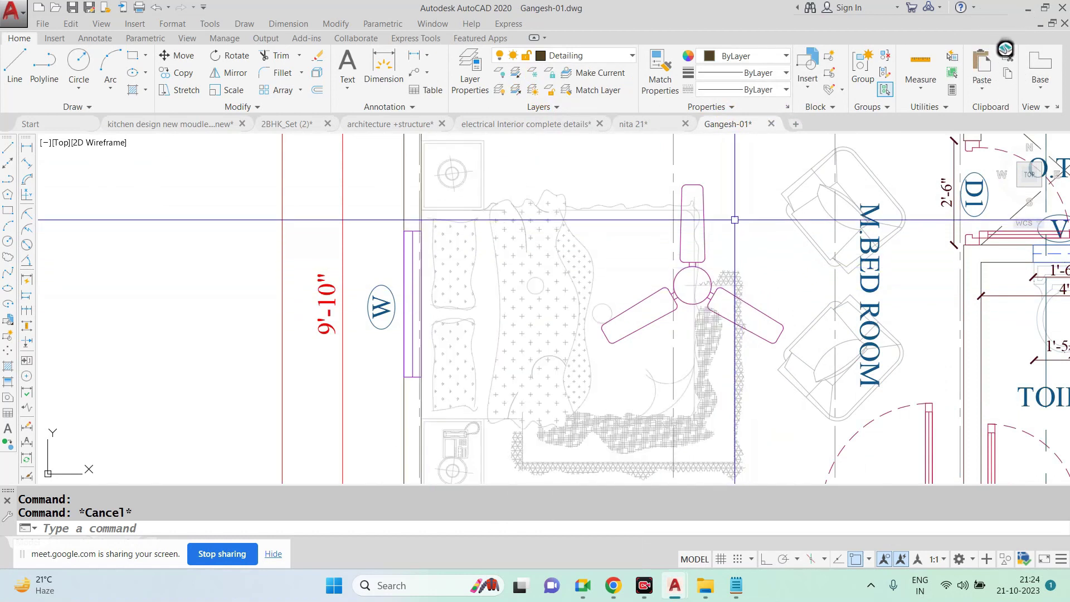
scroll(773, 278, "down", 1)
scroll(659, 262, "down", 2)
scroll(741, 258, "up", 2)
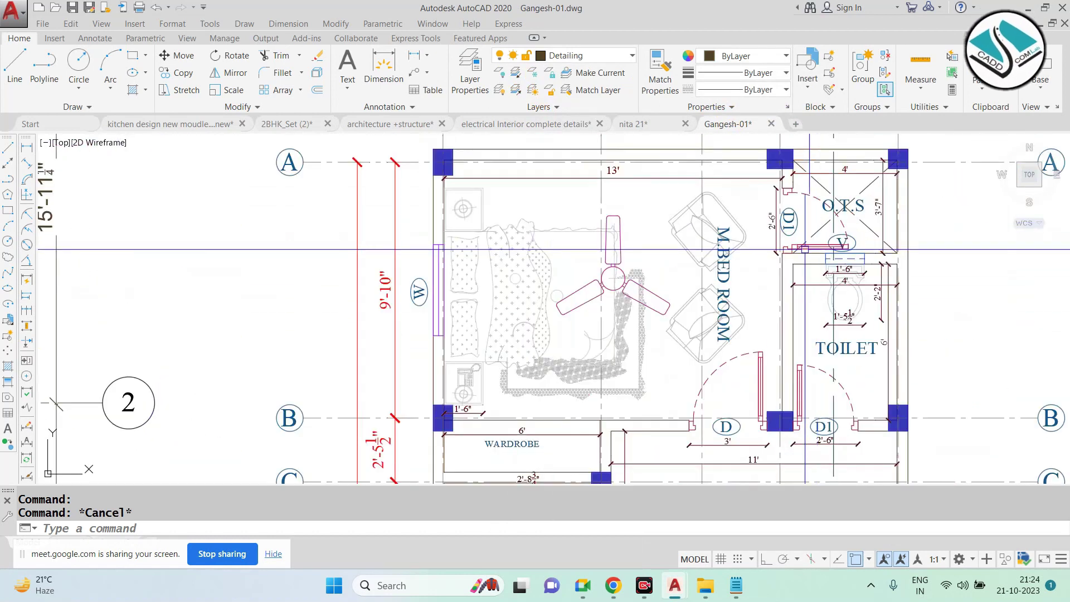
scroll(627, 262, "down", 2)
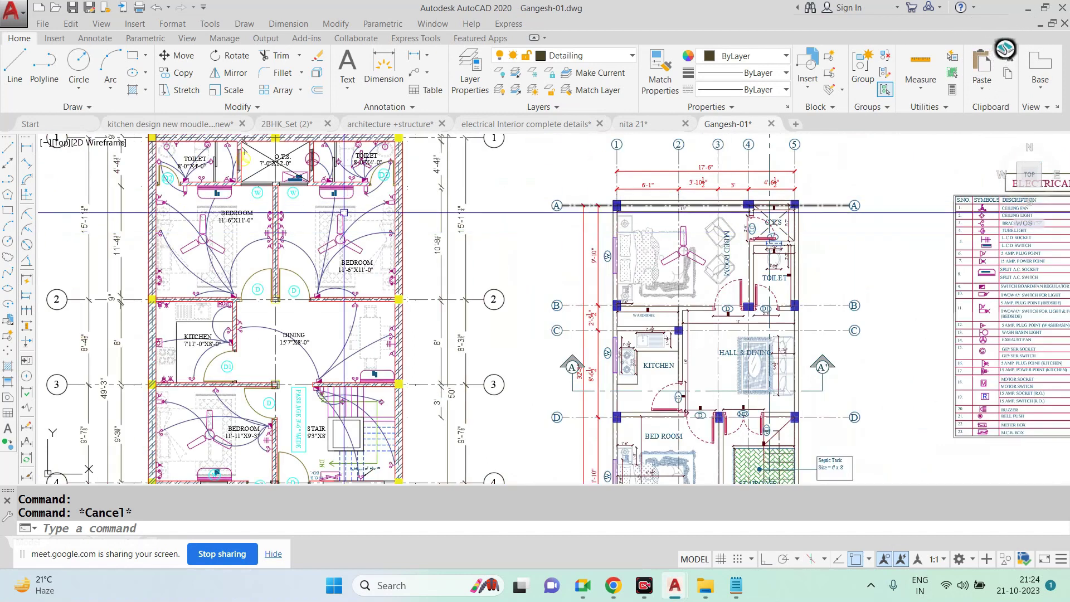
scroll(203, 230, "up", 2)
scroll(133, 223, "up", 2)
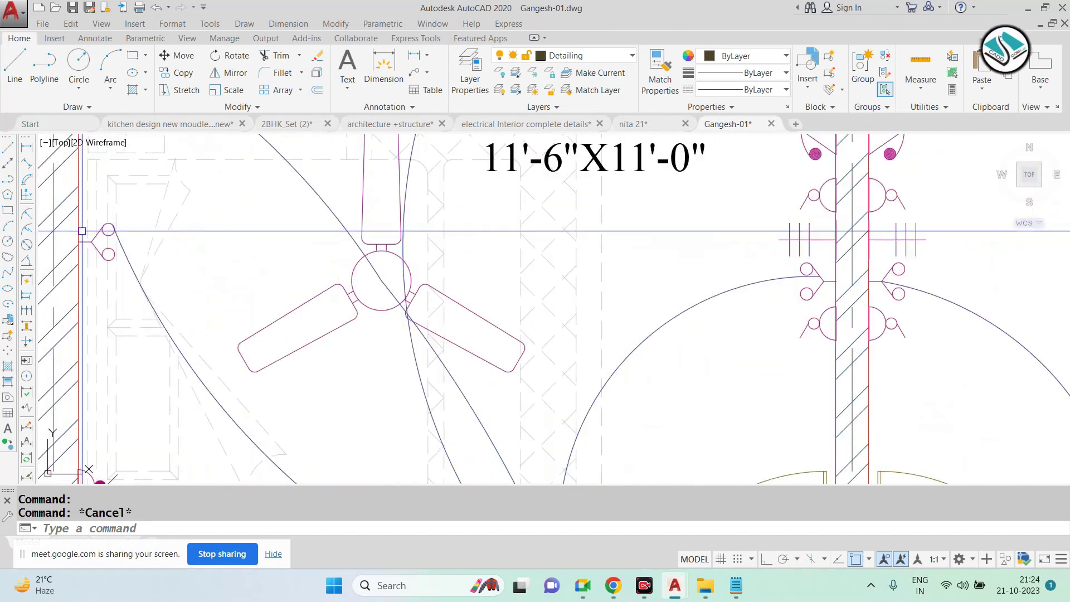
scroll(133, 223, "down", 2)
scroll(787, 218, "down", 2)
scroll(786, 217, "up", 2)
scroll(781, 223, "down", 2)
scroll(191, 184, "up", 2)
scroll(190, 185, "up", 3)
Select the two-circle switch symbol on the bedroom wall, cancelling an accidental offset
left_click(191, 184)
scroll(191, 184, "up", 2)
scroll(179, 223, "down", 2)
key("Escape")
scroll(157, 215, "down", 1)
left_click(370, 287)
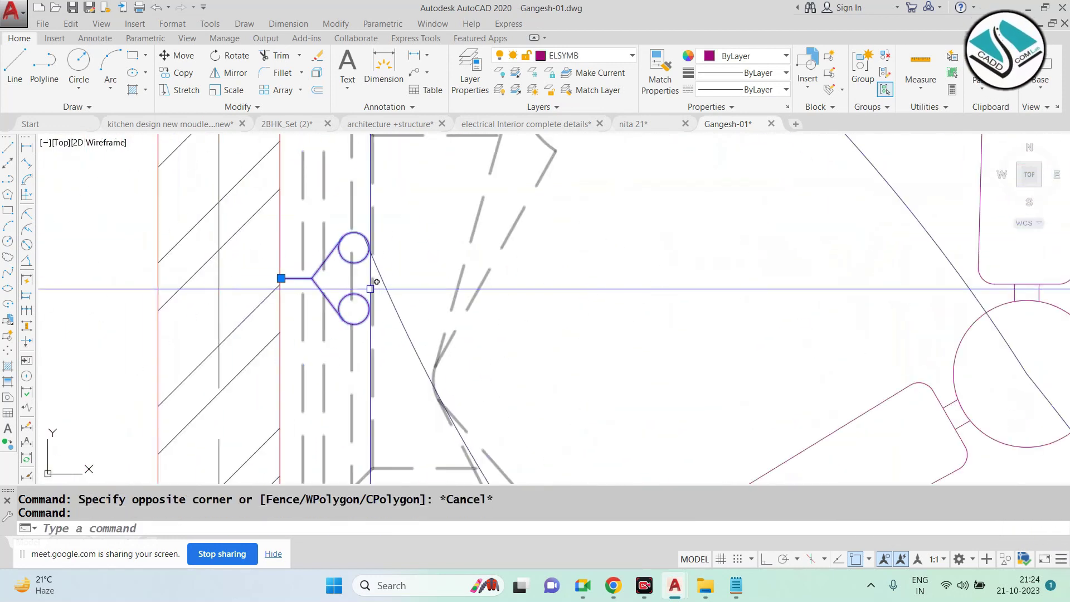
type("o")
key("Return")
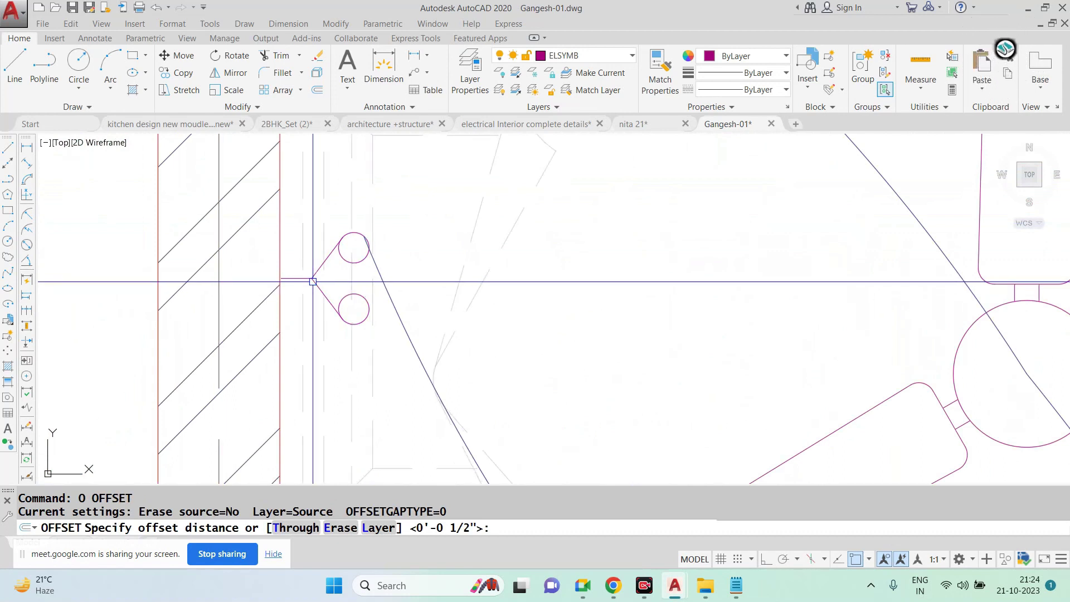
key("Escape")
Copy the two-circle switch symbol to the M.BED ROOM bed head beside window W
left_click(313, 281)
type("co")
key("Return")
scroll(303, 304, "up", 1)
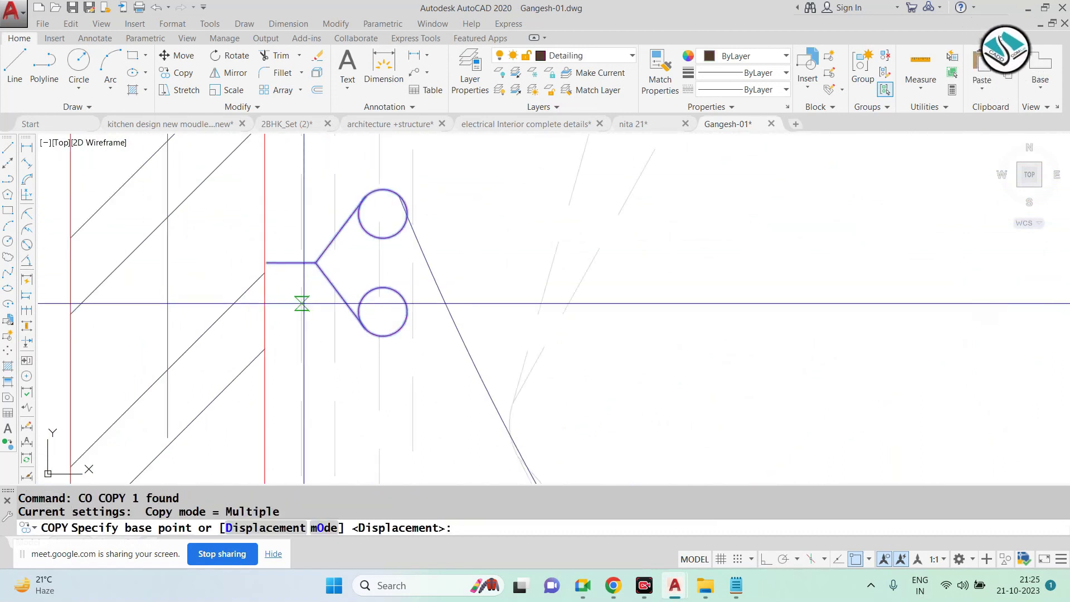
left_click(263, 261)
scroll(264, 265, "down", 3)
scroll(390, 279, "down", 1)
scroll(425, 285, "down", 1)
scroll(501, 312, "up", 2)
scroll(430, 347, "up", 4)
scroll(430, 348, "up", 1)
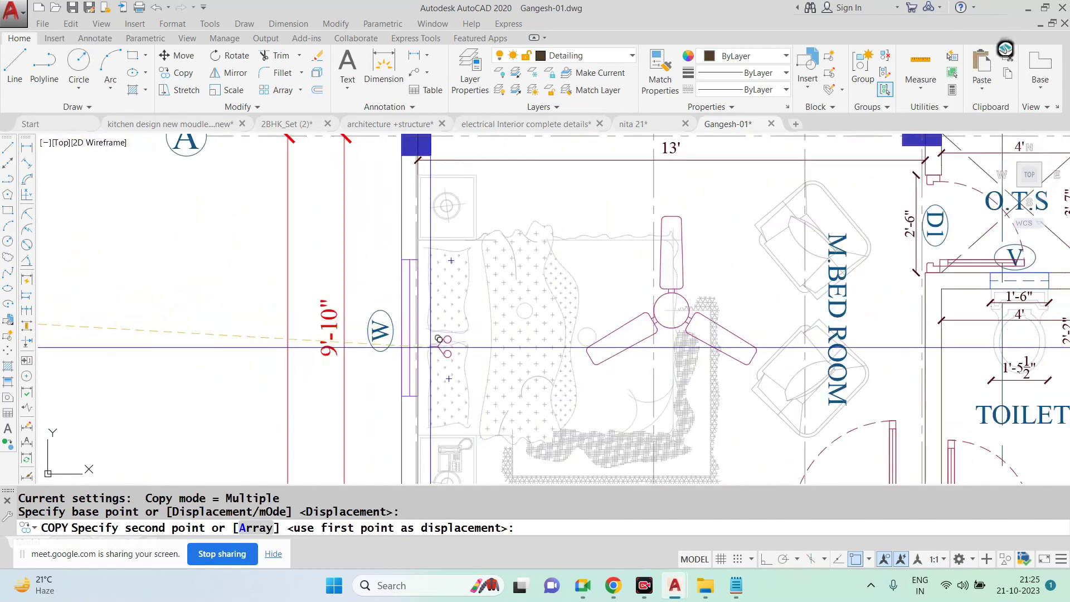
left_click(418, 338)
key("Escape")
Pan the view to show the M.BED ROOM and toilet
scroll(607, 265, "down", 3)
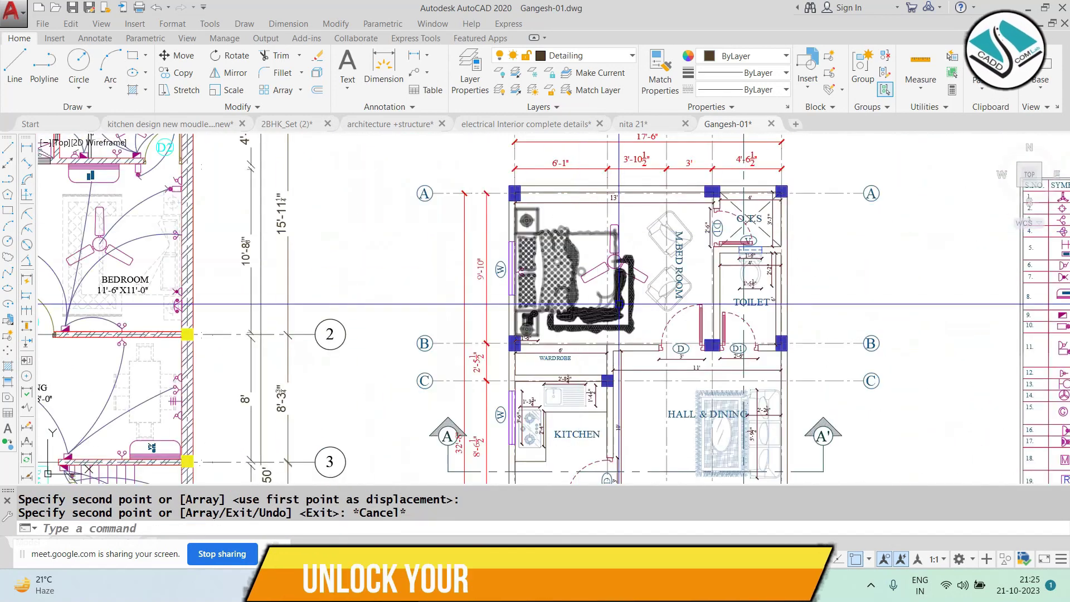
scroll(613, 259, "down", 1)
scroll(630, 245, "up", 3)
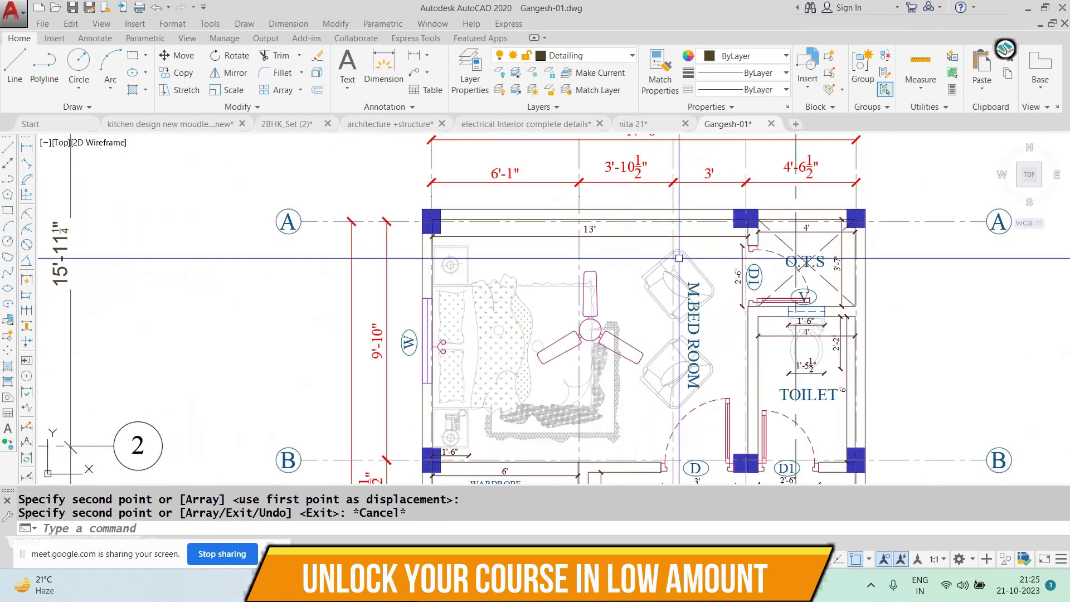
middle_click_drag(742, 383, 667, 331)
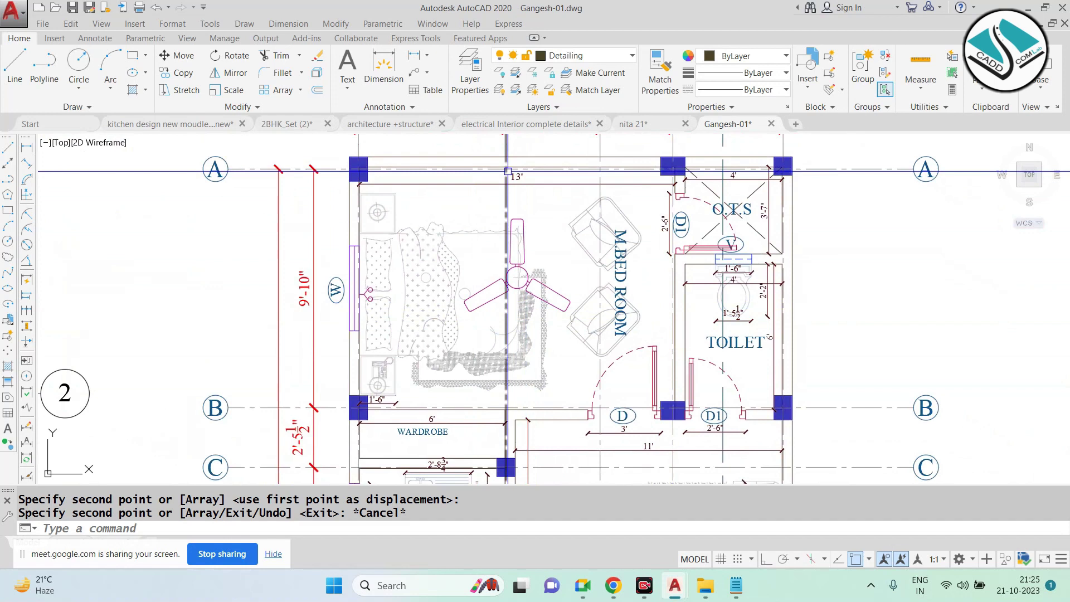
Copy the split AC symbol into the M.BED ROOM
scroll(702, 279, "down", 5)
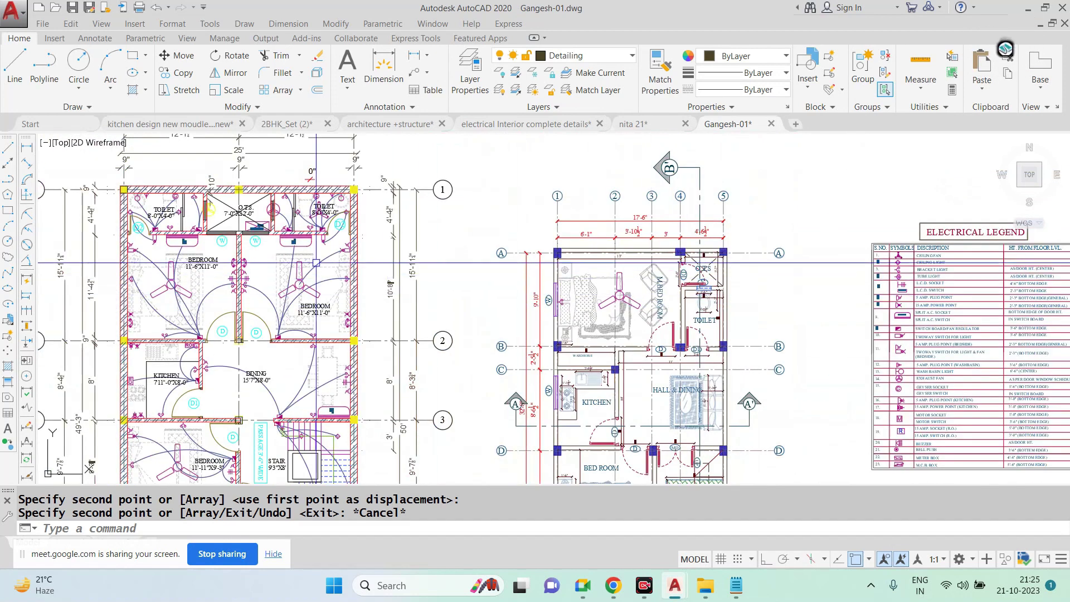
scroll(306, 263, "up", 3)
scroll(306, 263, "up", 3)
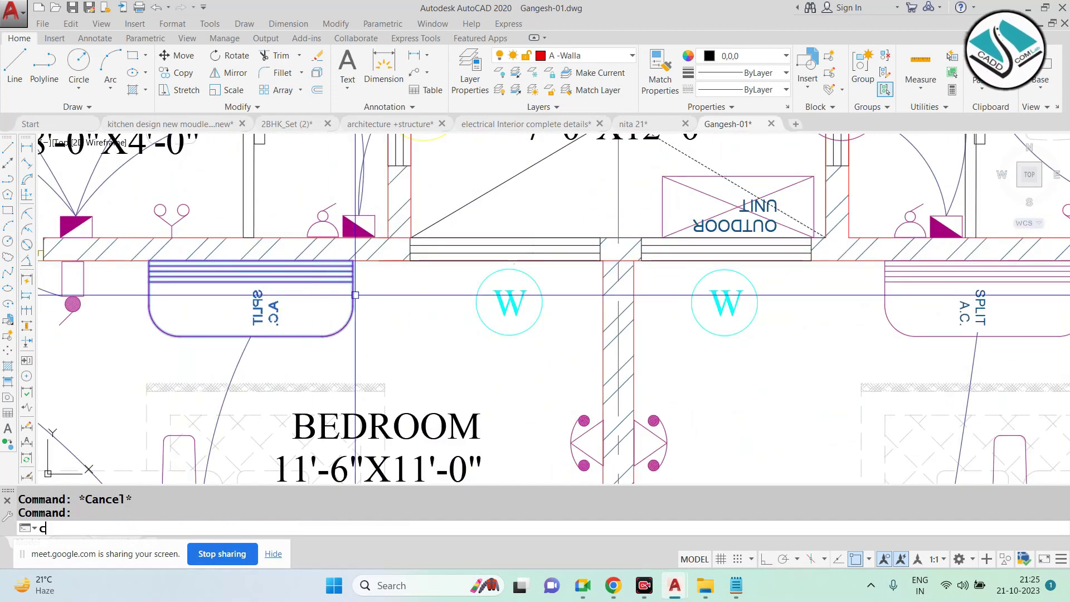
type("o")
key("Return")
left_click(258, 260)
scroll(258, 261, "down", 3)
scroll(390, 251, "down", 2)
scroll(520, 241, "up", 3)
scroll(520, 241, "up", 2)
scroll(520, 241, "up", 1)
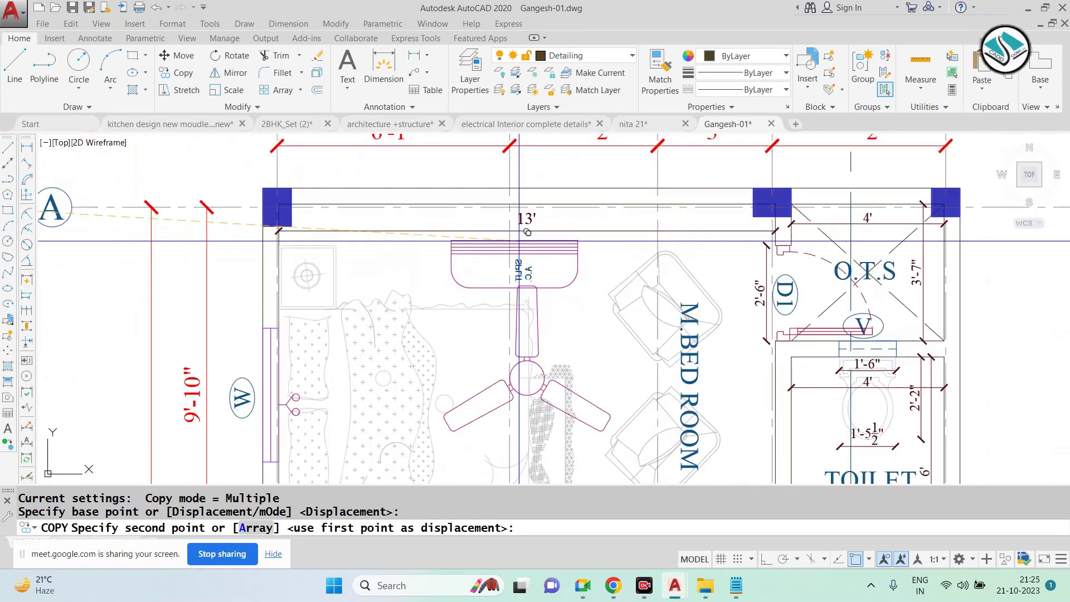
scroll(527, 245, "down", 3)
scroll(568, 278, "up", 2)
left_click(568, 278)
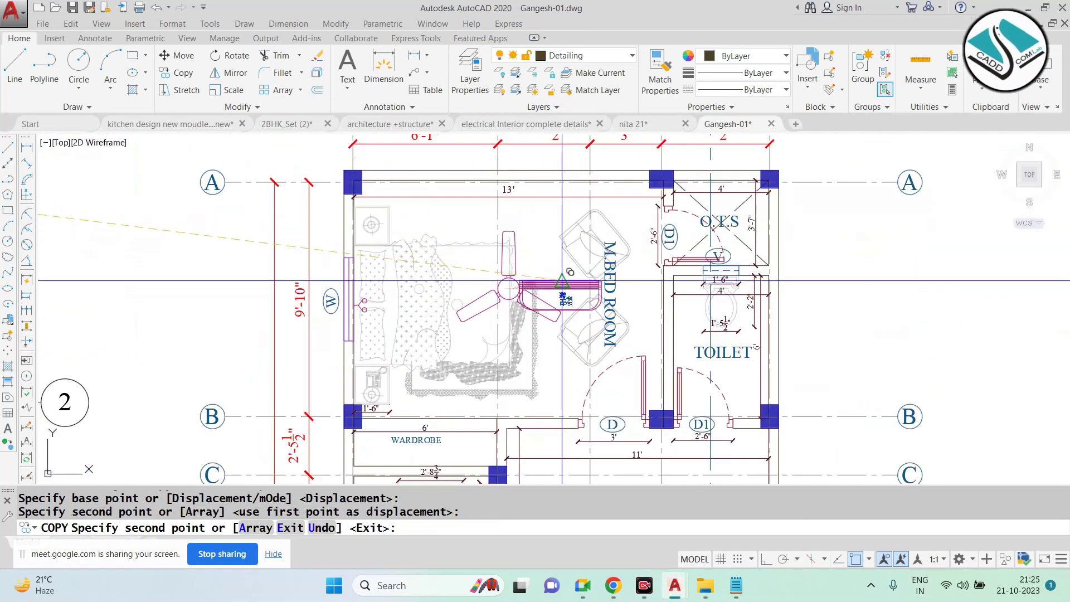
key("Escape")
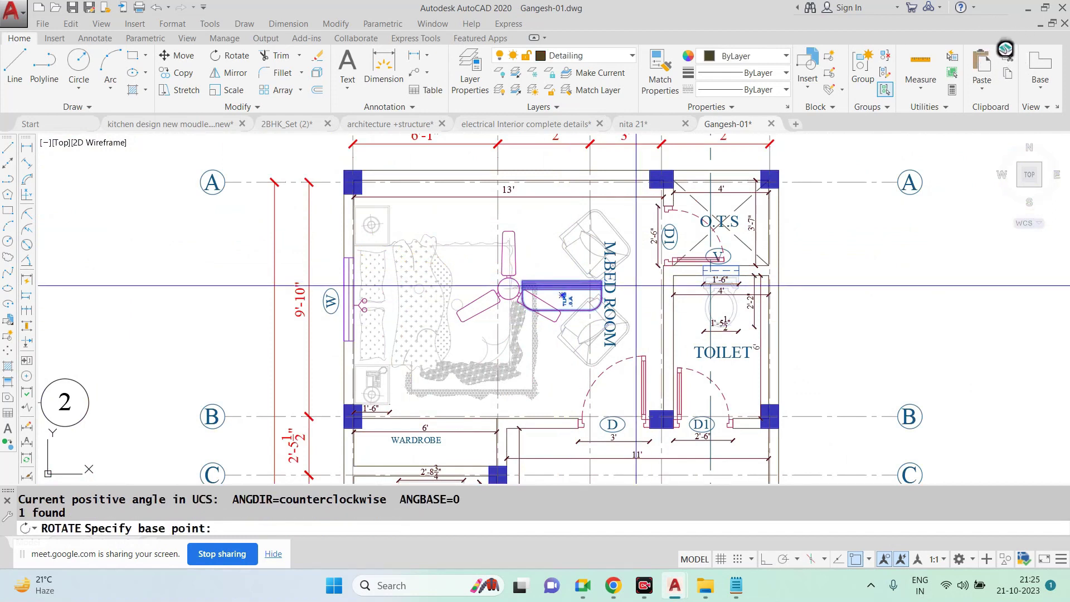
Rotate the AC copy upright with Ortho on, then move it left of the plan
left_click(605, 291)
key("F8")
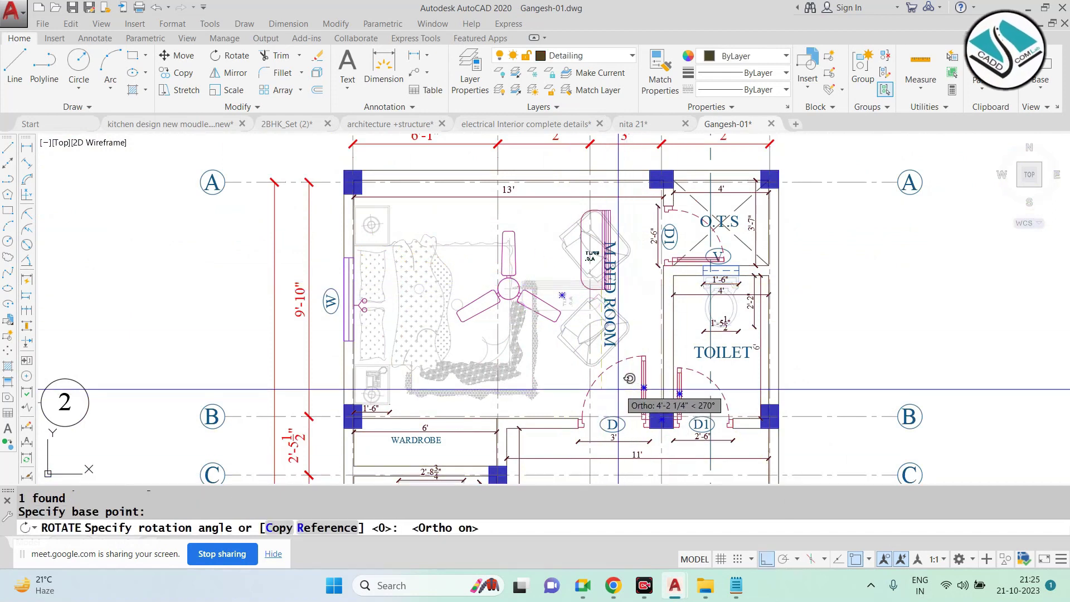
left_click(615, 223)
left_click(613, 219)
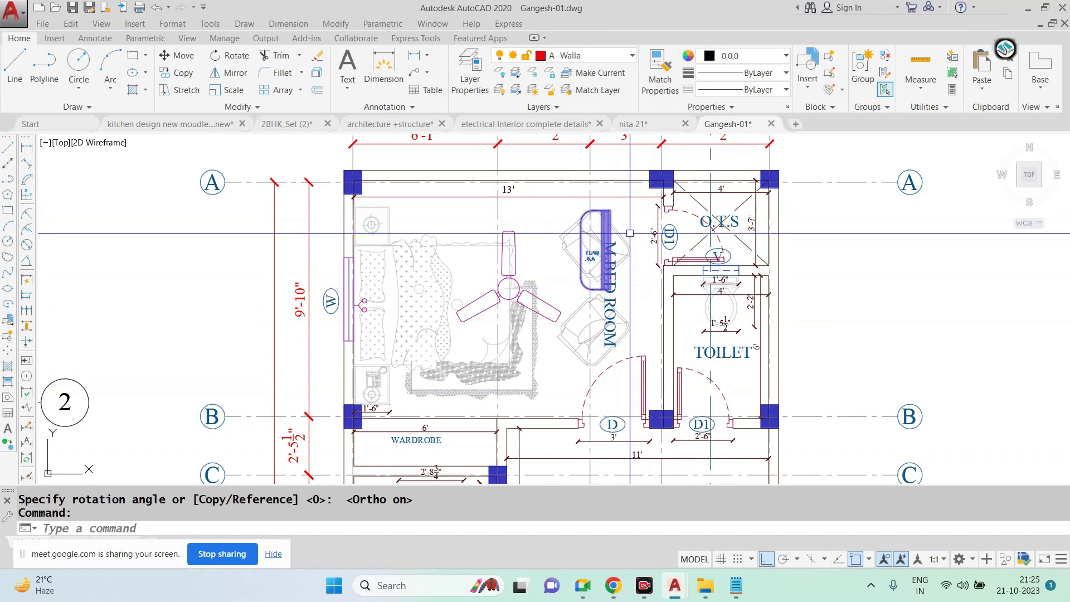
type("m")
type("M")
key("Return")
scroll(624, 234, "up", 2)
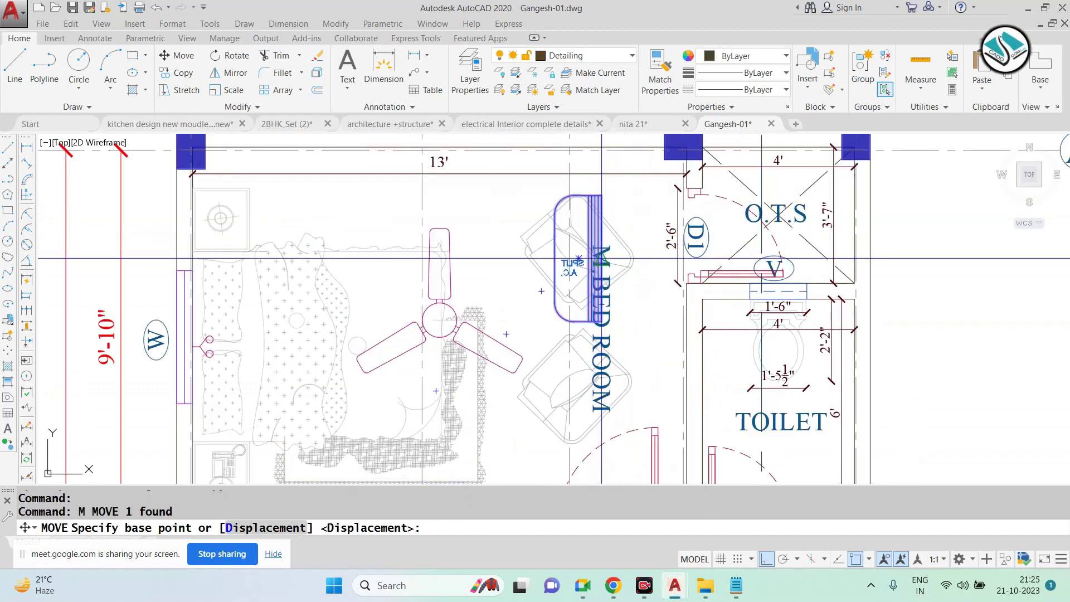
left_click(601, 258)
scroll(685, 301, "down", 4)
scroll(693, 306, "up", 5)
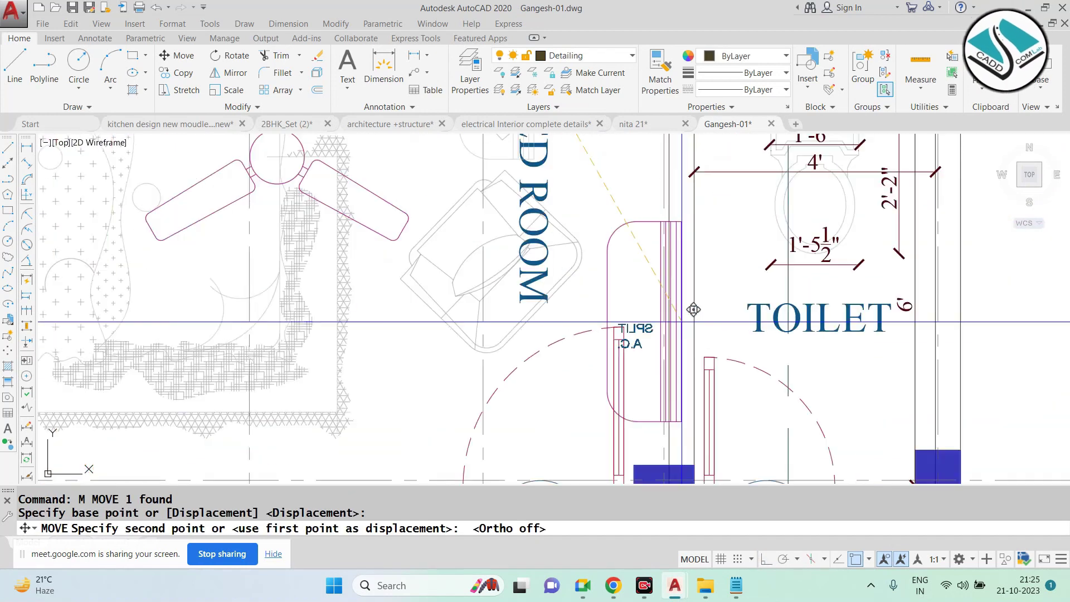
scroll(669, 284, "down", 1)
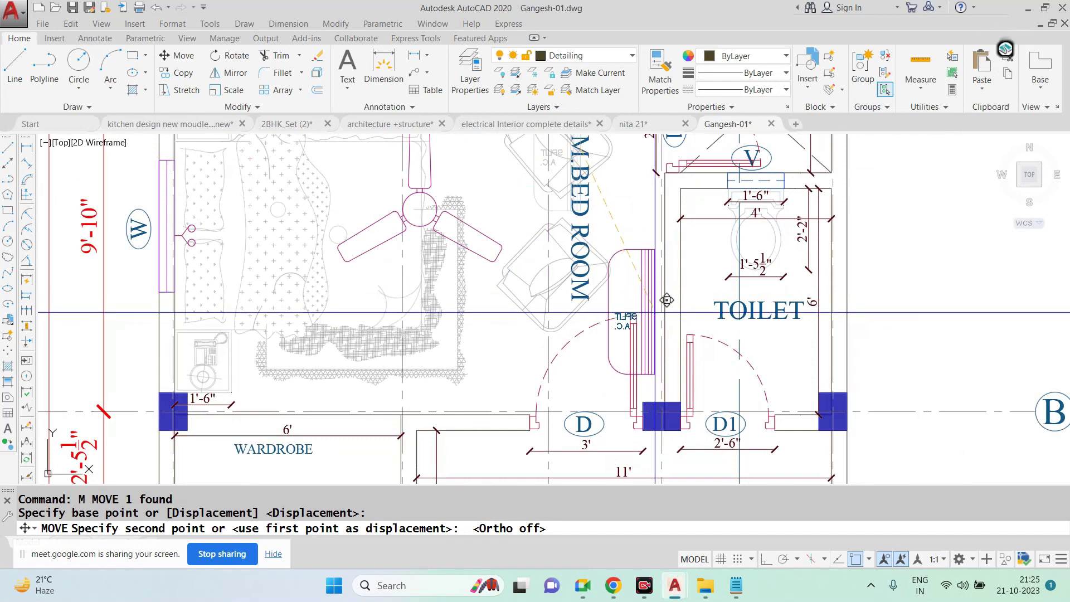
mouse_move(656, 316)
middle_mouse_down()
mouse_move(632, 394)
mouse_move(638, 369)
middle_mouse_up()
scroll(640, 377, "down", 2)
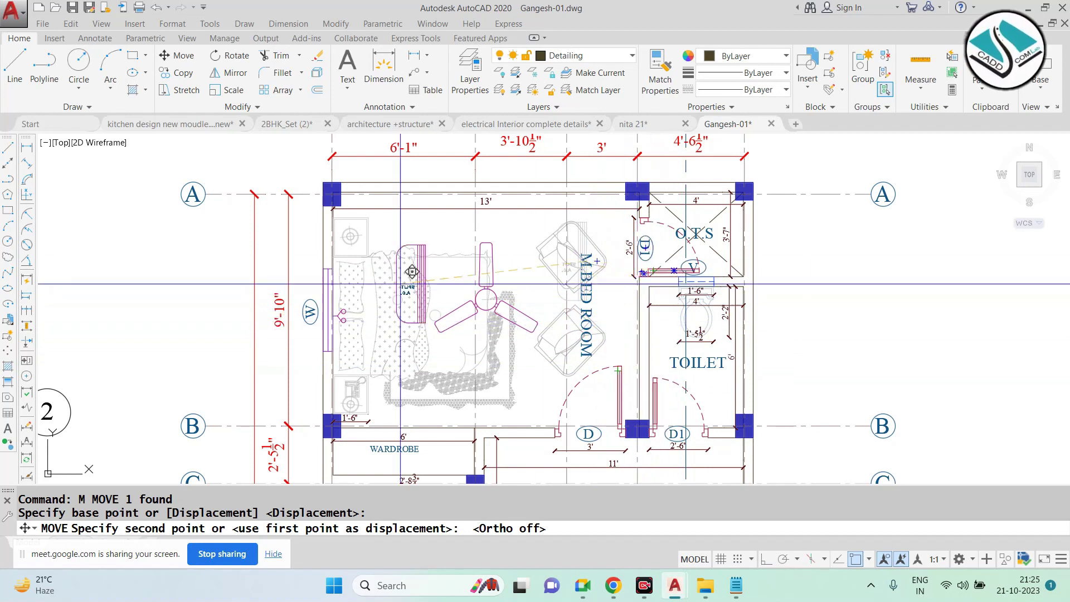
left_click(208, 267)
key("Escape")
Rotate the AC symbol so it lies horizontal
left_click(124, 297)
type("r")
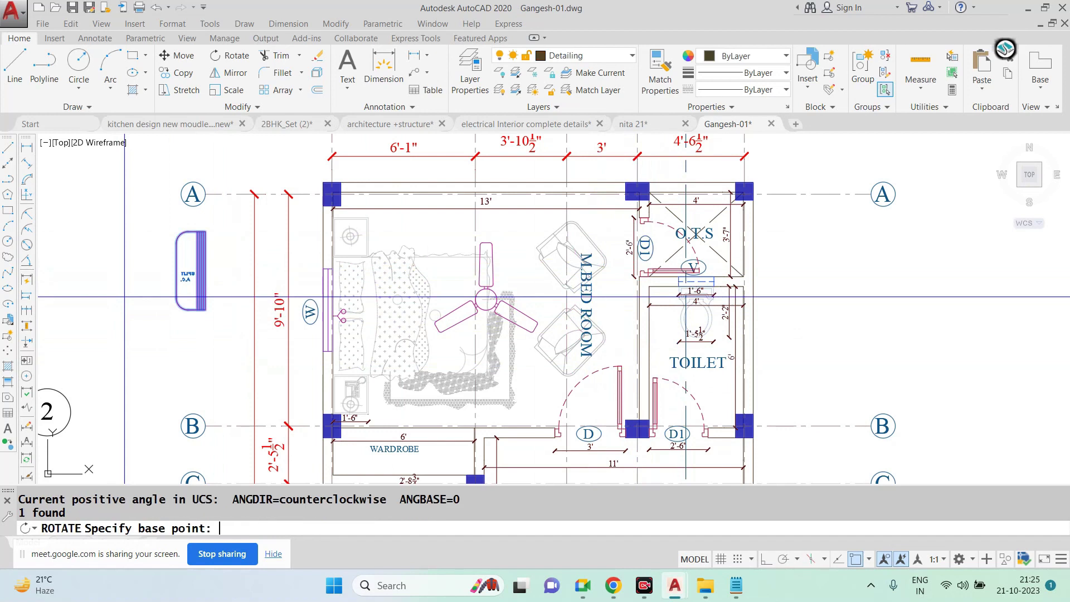
left_click(191, 269)
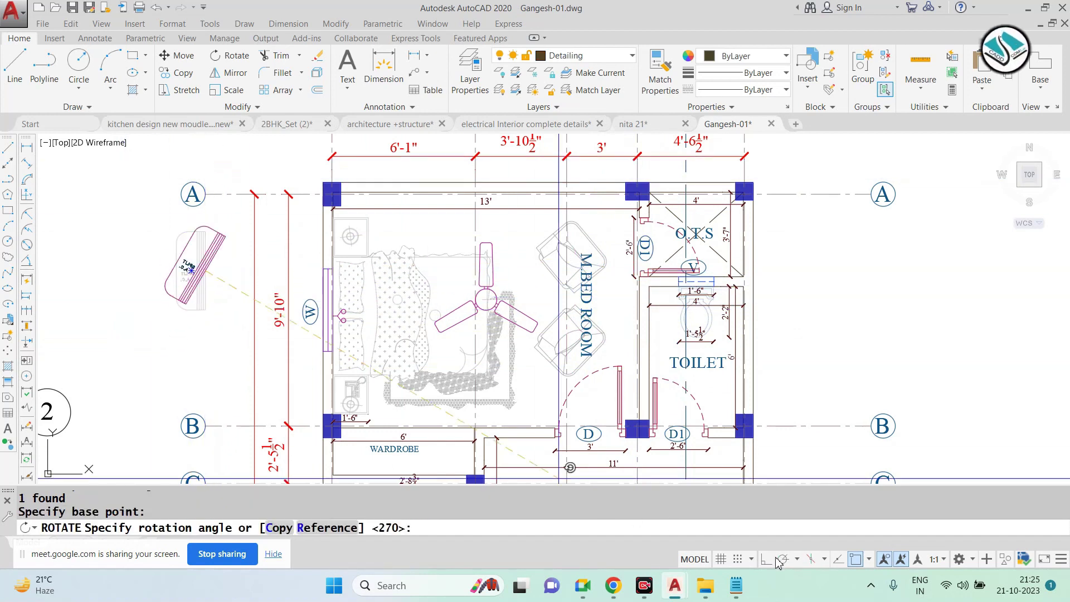
left_click(187, 310)
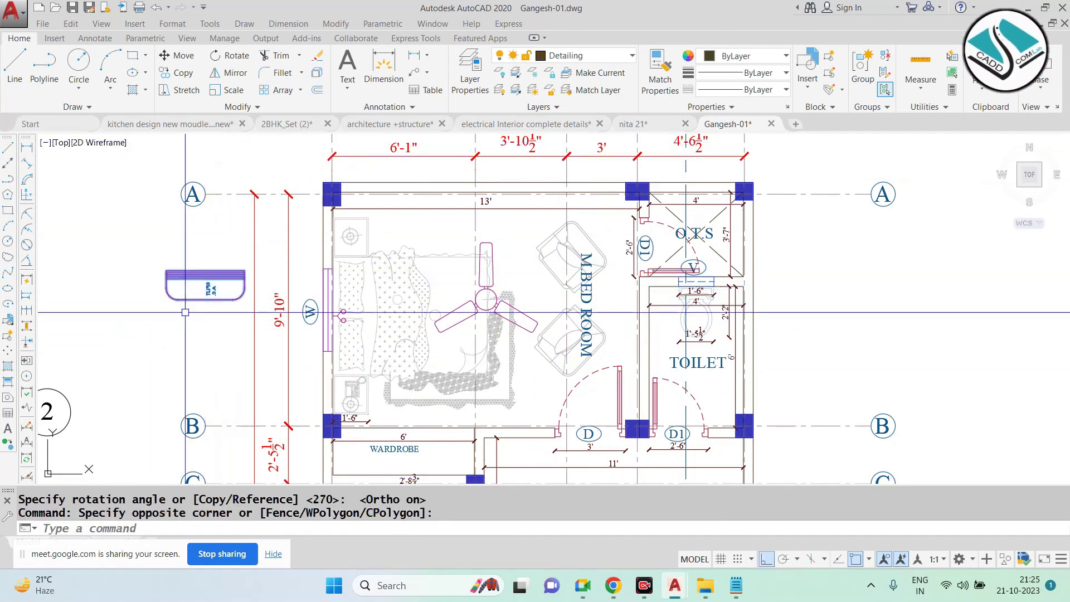
With Ortho off, move the AC against the M.Bed Room's top wall below the 13' dimension
type("m")
key("Return")
scroll(187, 280, "up", 2)
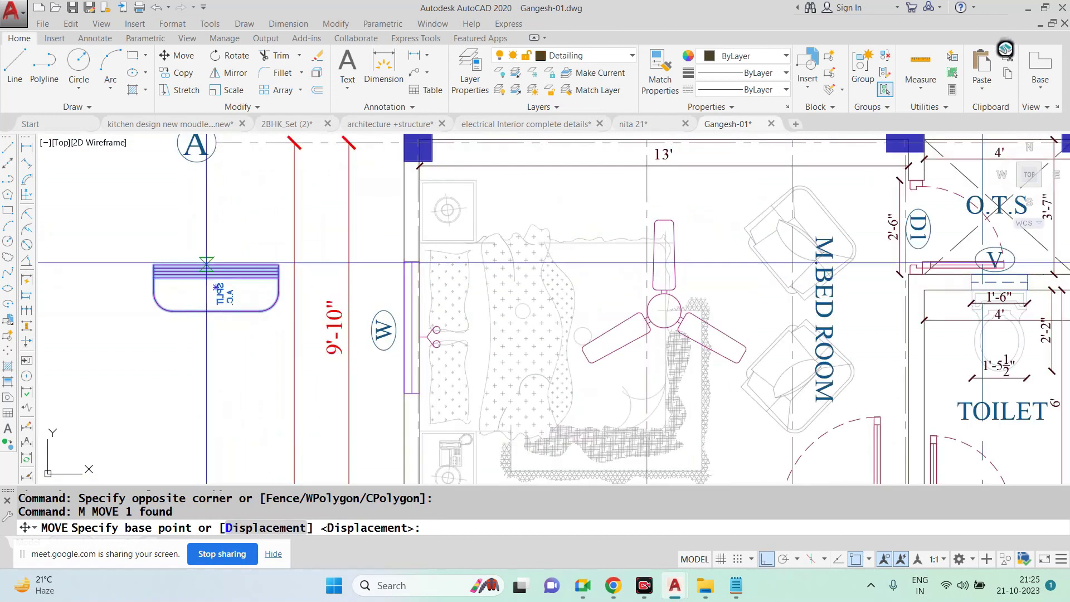
left_click(206, 262)
scroll(207, 262, "down", 4)
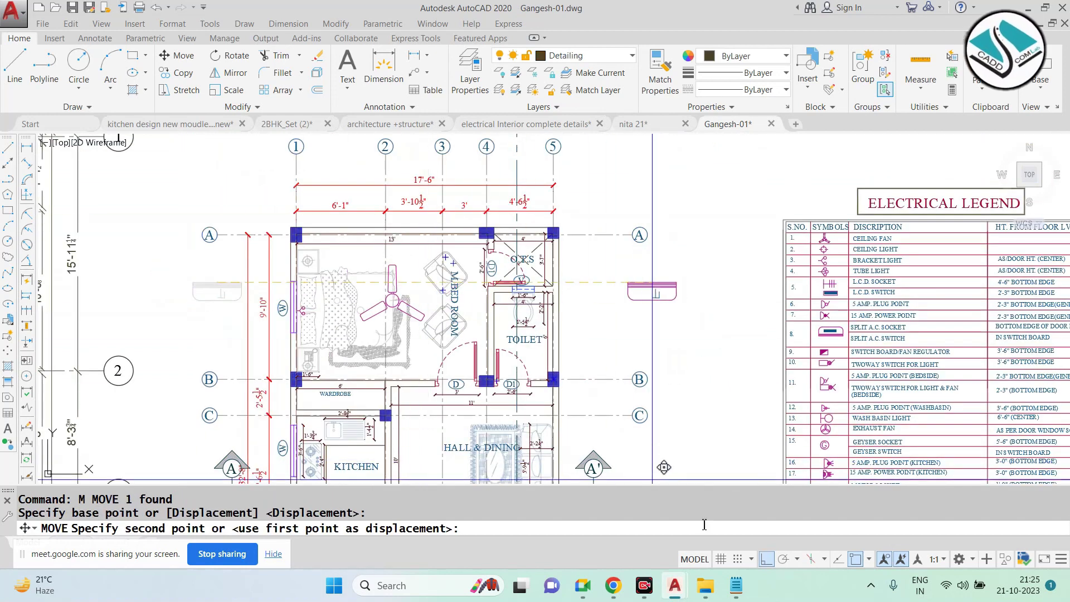
left_click(766, 559)
scroll(441, 223, "up", 5)
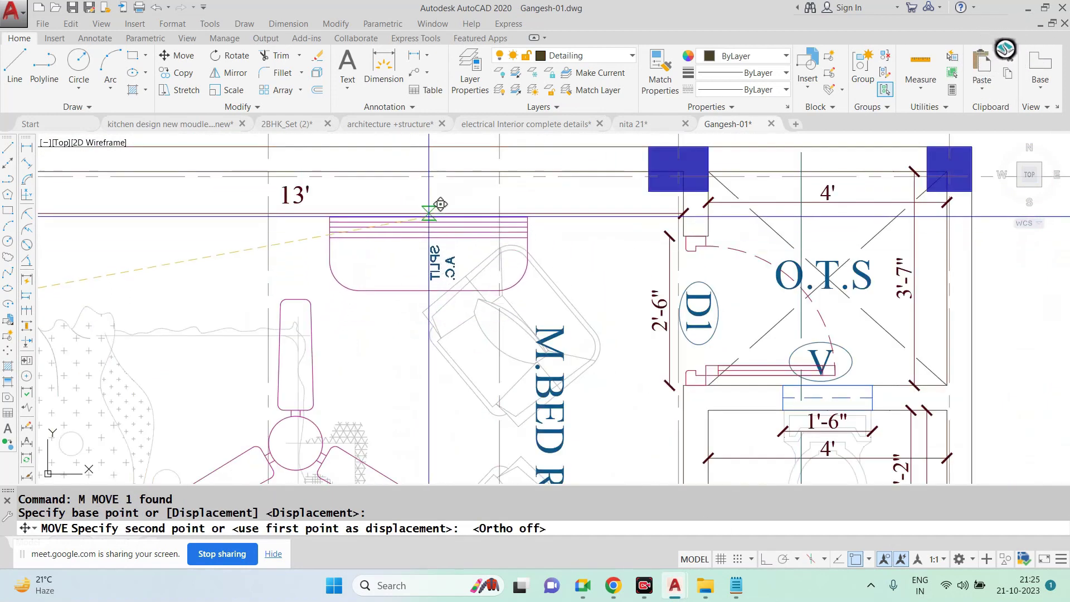
left_click(425, 215)
scroll(586, 215, "down", 4)
key("Escape")
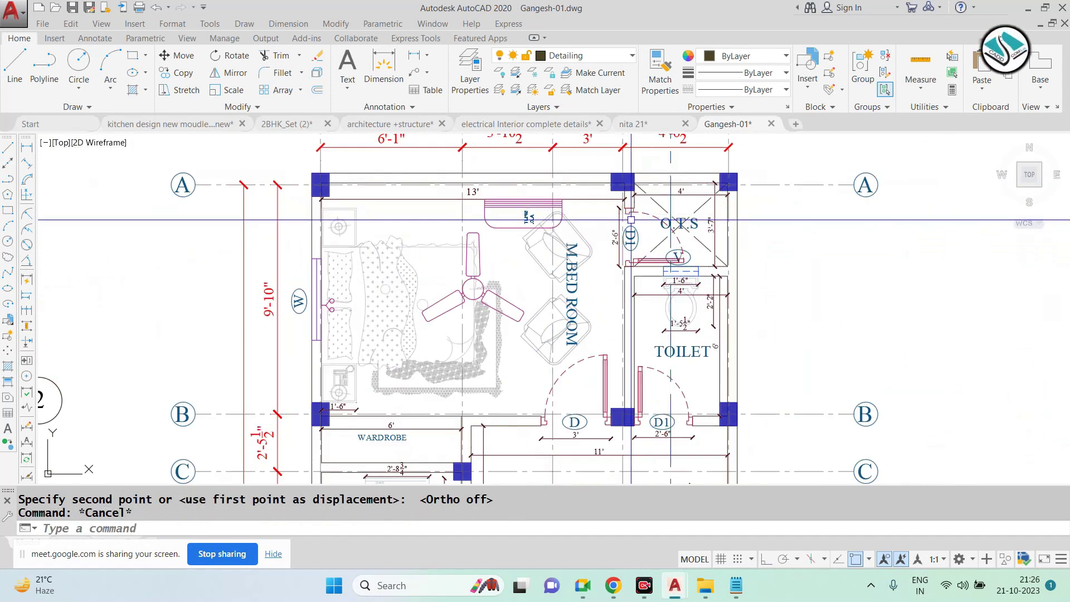
scroll(163, 226, "down", 5)
scroll(163, 226, "up", 1)
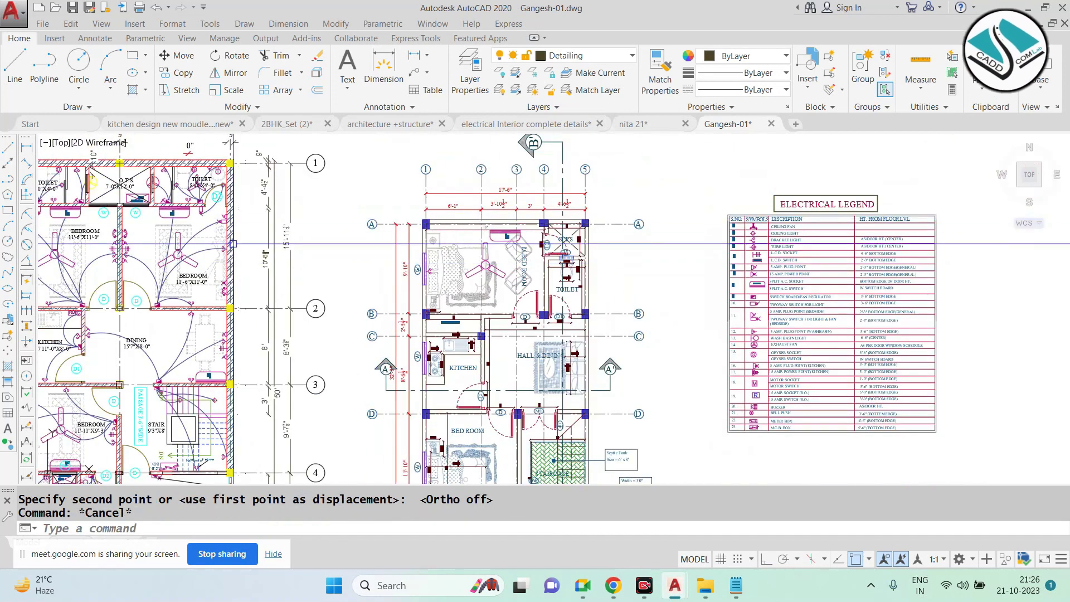
Select the reference plan's two-circle light symbol and copy it from a base point
scroll(519, 244, "up", 1)
scroll(519, 244, "down", 1)
middle_click_drag(103, 217, 292, 261)
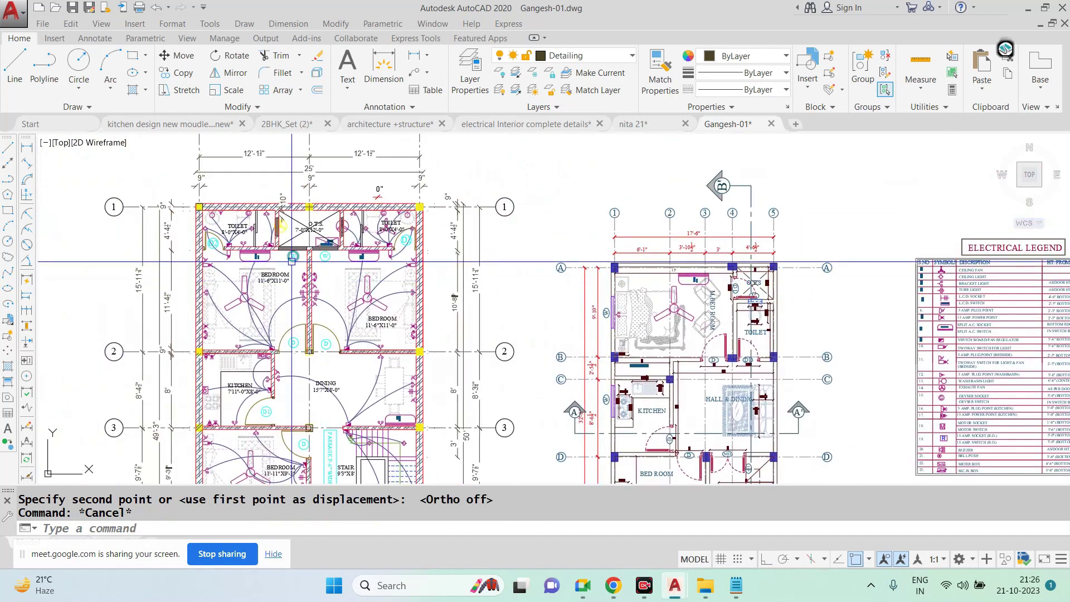
scroll(292, 261, "up", 2)
scroll(188, 238, "up", 8)
left_click(202, 243)
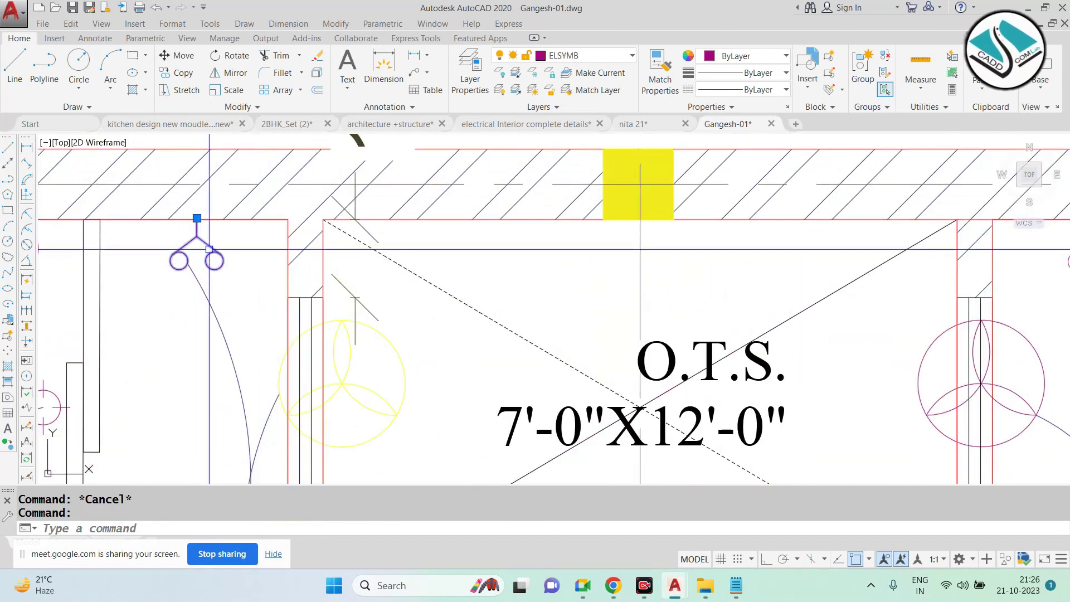
type("co")
key("Return")
left_click(197, 220)
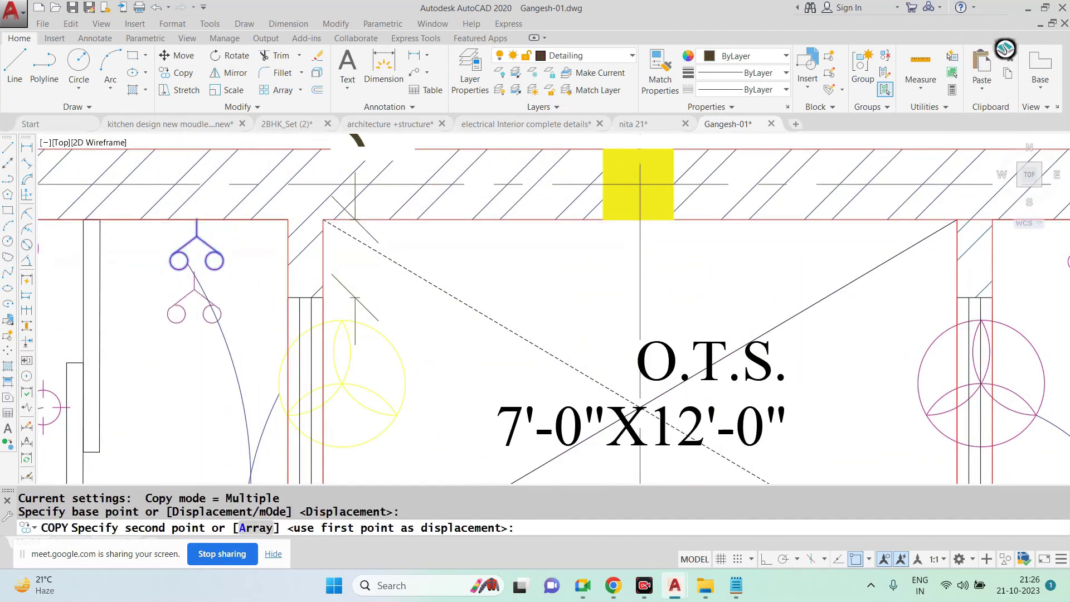
Place the light copy on the M.Bed Room's top wall left of the AC, then select it
scroll(197, 220, "down", 5)
middle_click_drag(803, 335, 515, 260)
scroll(515, 260, "up", 5)
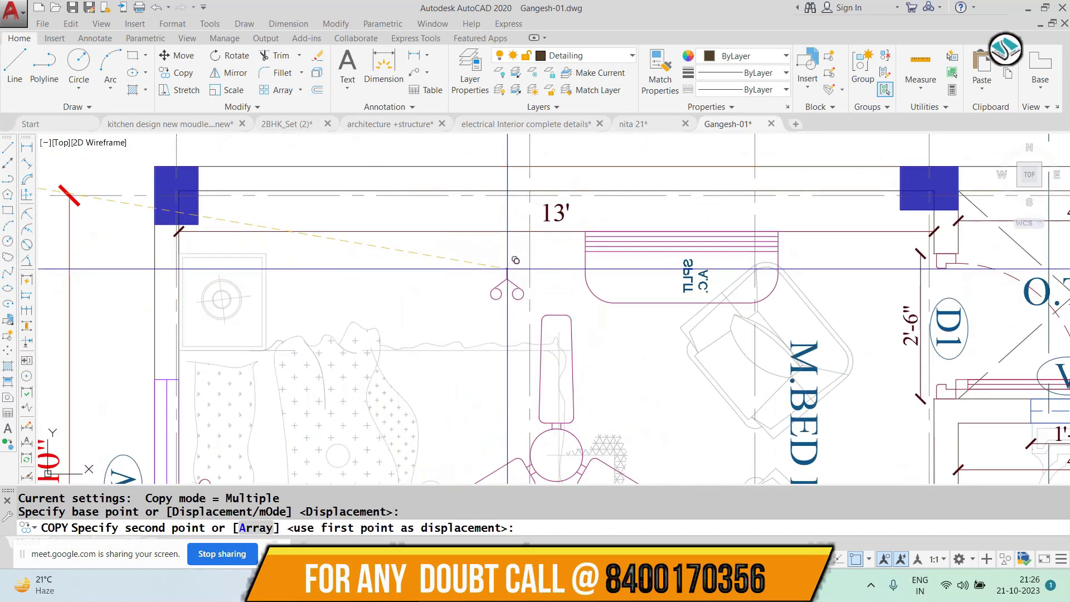
left_click(530, 230)
scroll(524, 279, "down", 5)
key("Escape")
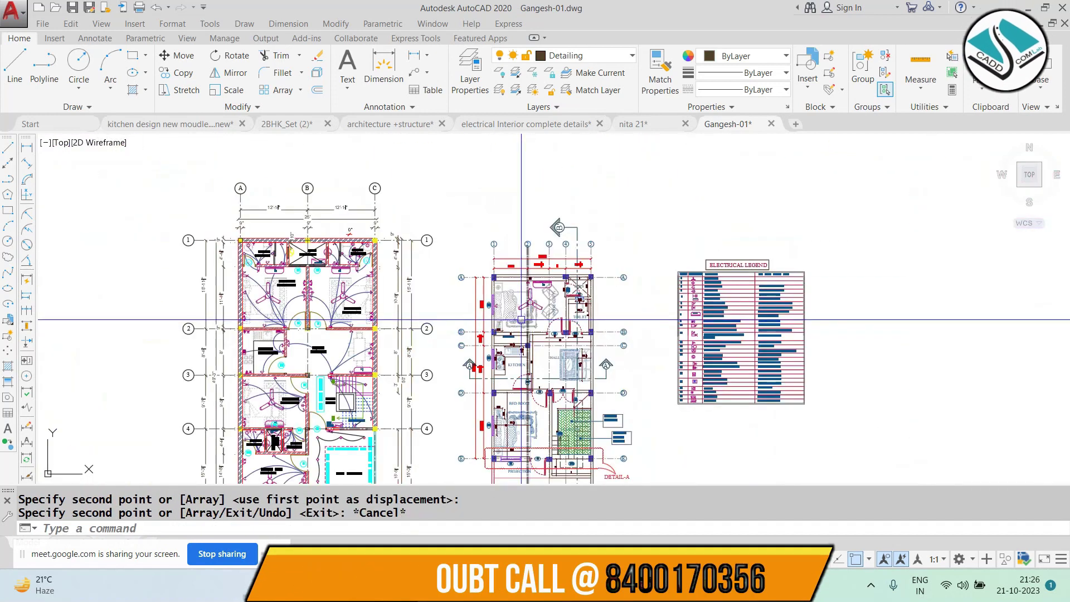
scroll(291, 327, "up", 2)
scroll(291, 328, "up", 2)
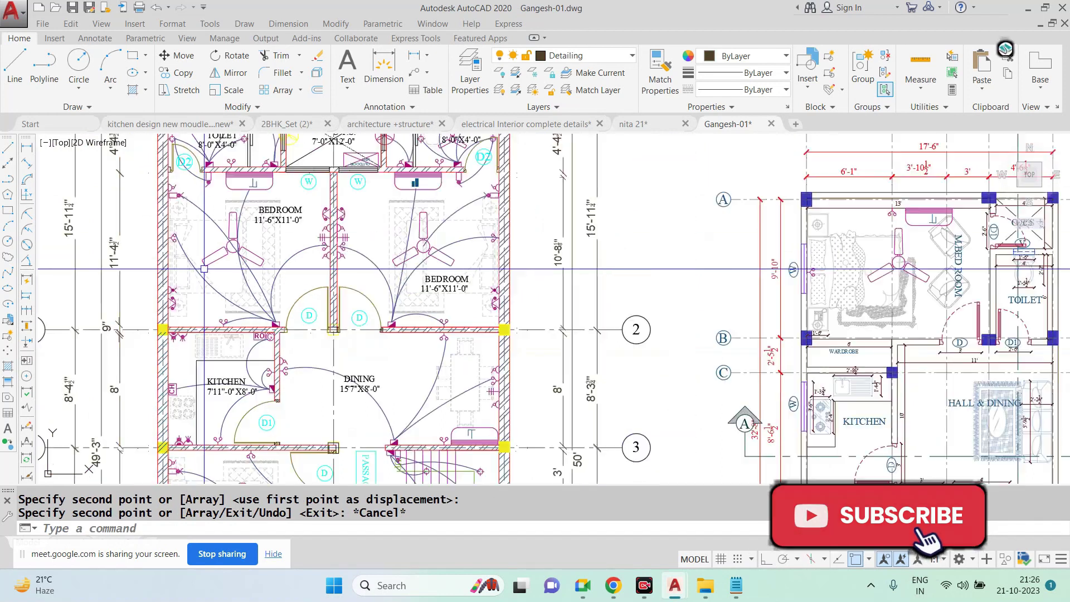
scroll(205, 270, "down", 3)
scroll(547, 179, "up", 5)
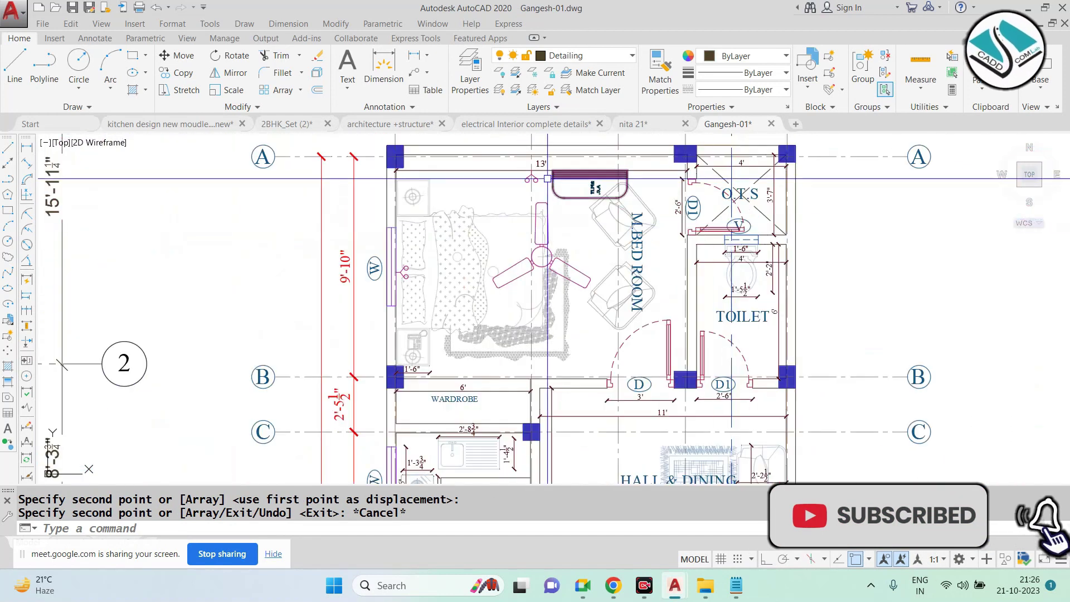
scroll(547, 179, "up", 3)
left_click(520, 180)
Mirror the copied light symbol downward, keeping the original
type("mi")
key("Return")
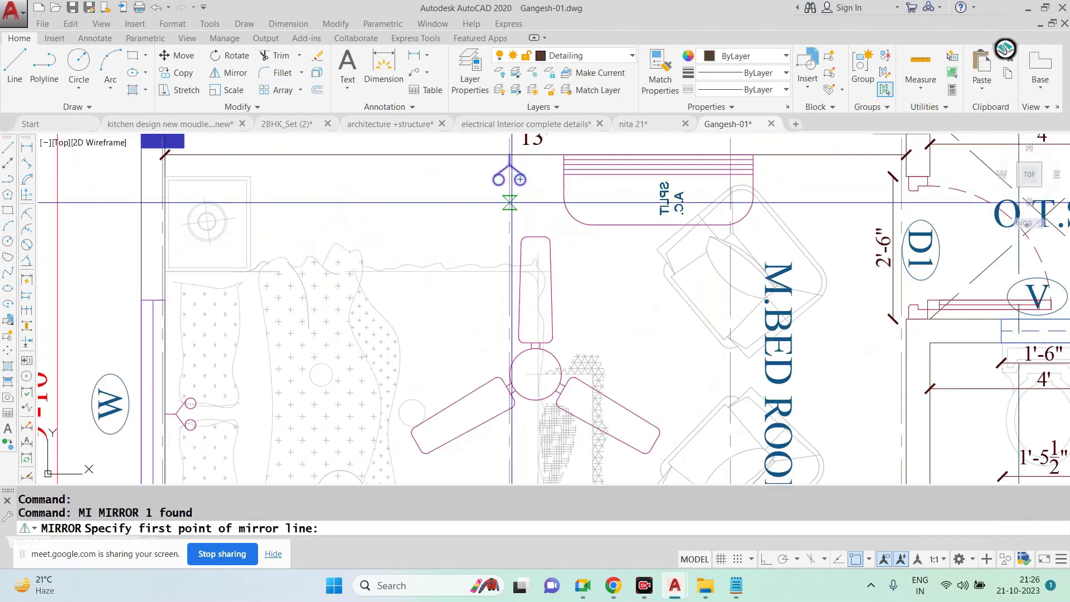
left_click(536, 374)
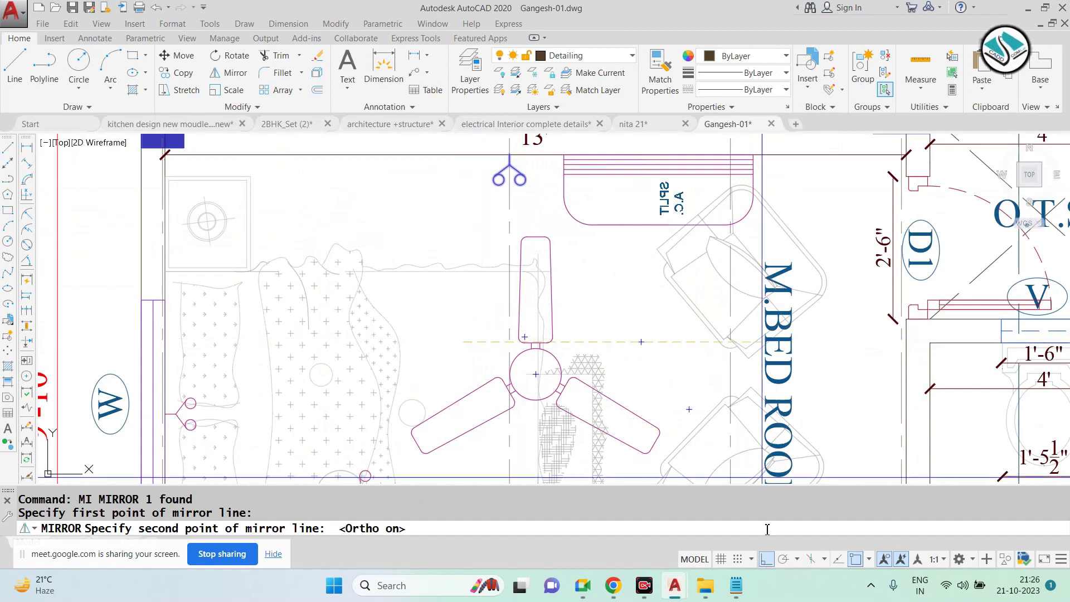
left_click(587, 334)
key("Return")
scroll(586, 335, "down", 3)
scroll(485, 315, "up", 4)
Move the mirrored light symbol onto the bottom wall above the wardrobe
left_click(485, 315)
key("Return")
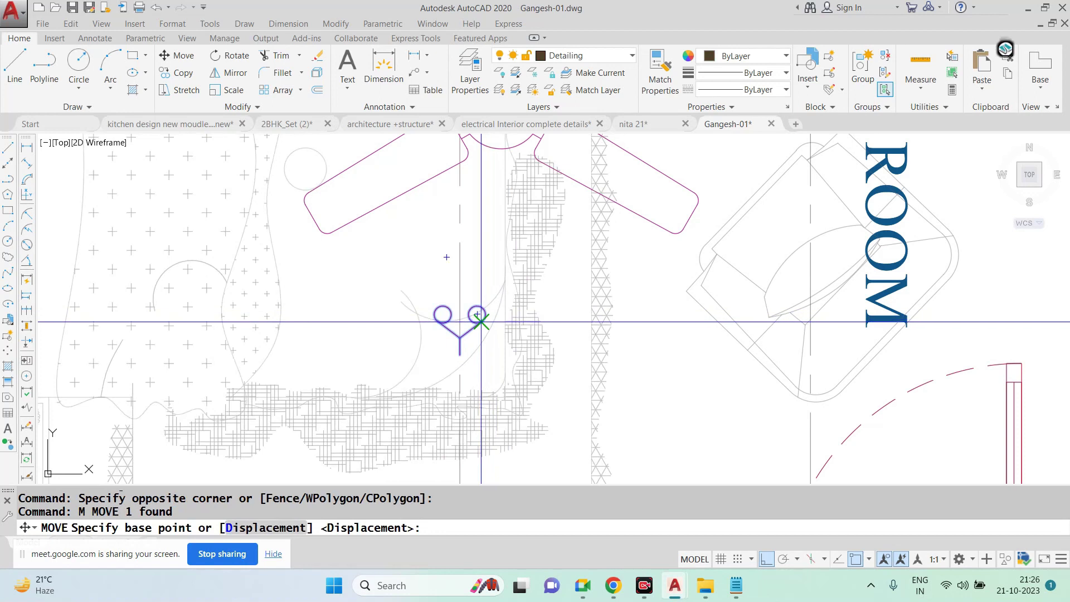
left_click(460, 347)
scroll(460, 346, "down", 3)
scroll(502, 356, "up", 2)
key("Escape")
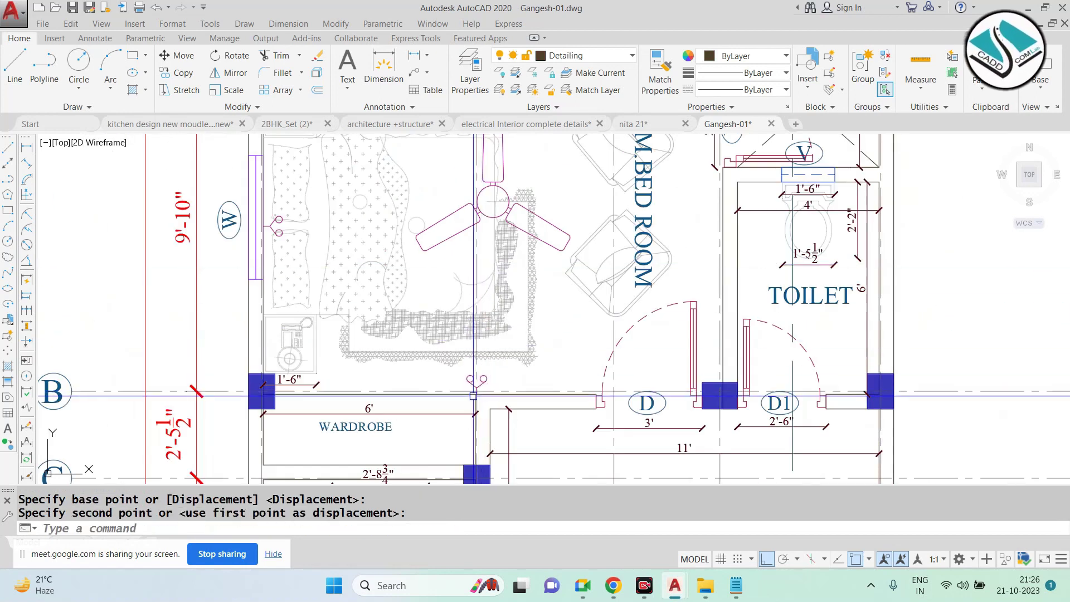
scroll(549, 368, "down", 2)
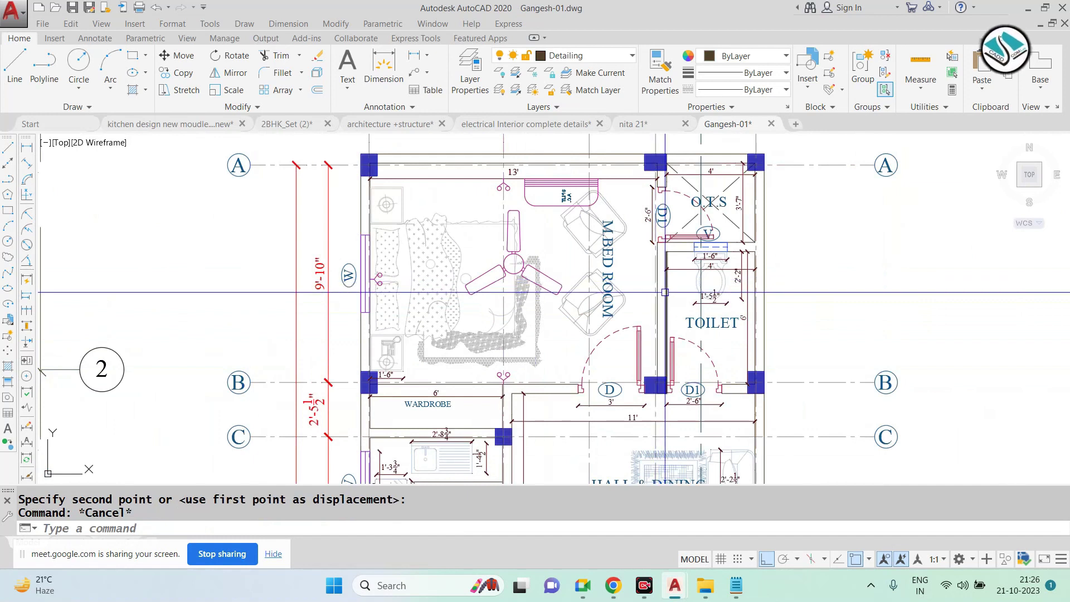
Pan to the legend's bedside plug and switch rows
scroll(168, 277, "down", 5)
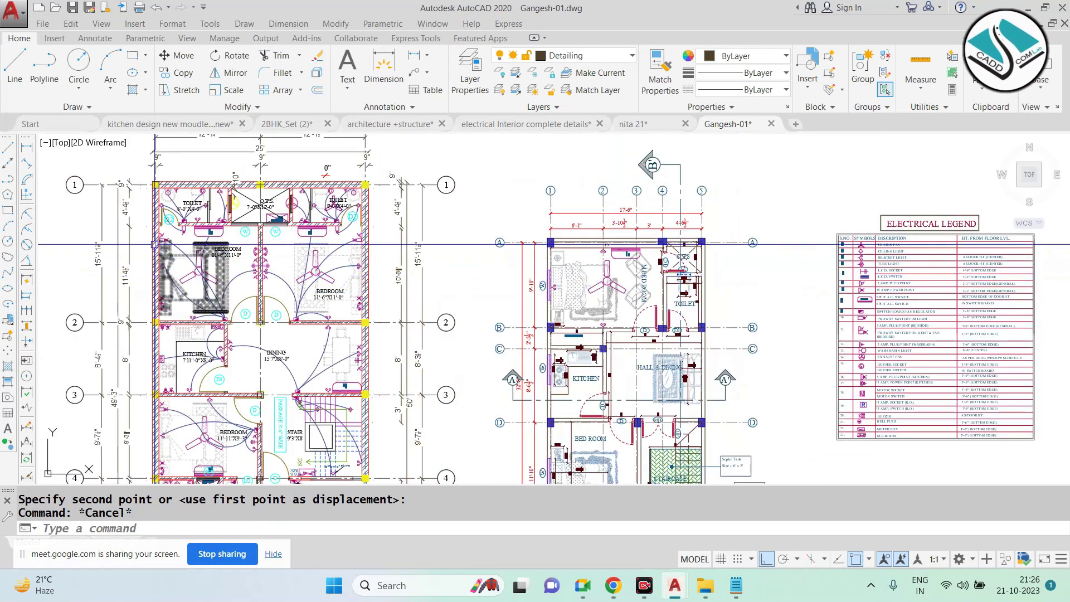
scroll(154, 229, "up", 6)
scroll(154, 230, "up", 2)
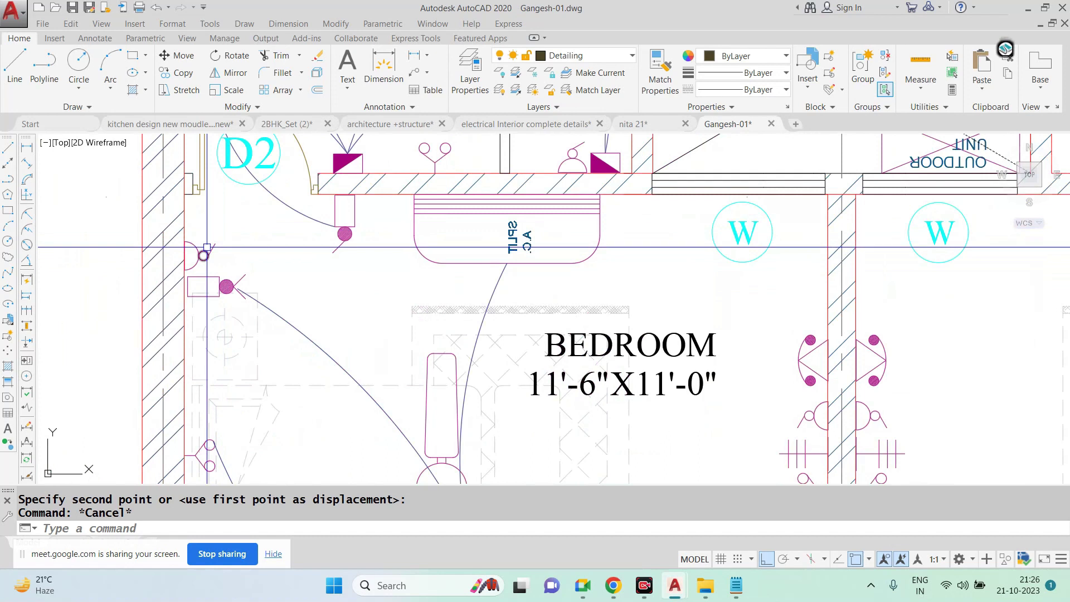
scroll(220, 279, "down", 8)
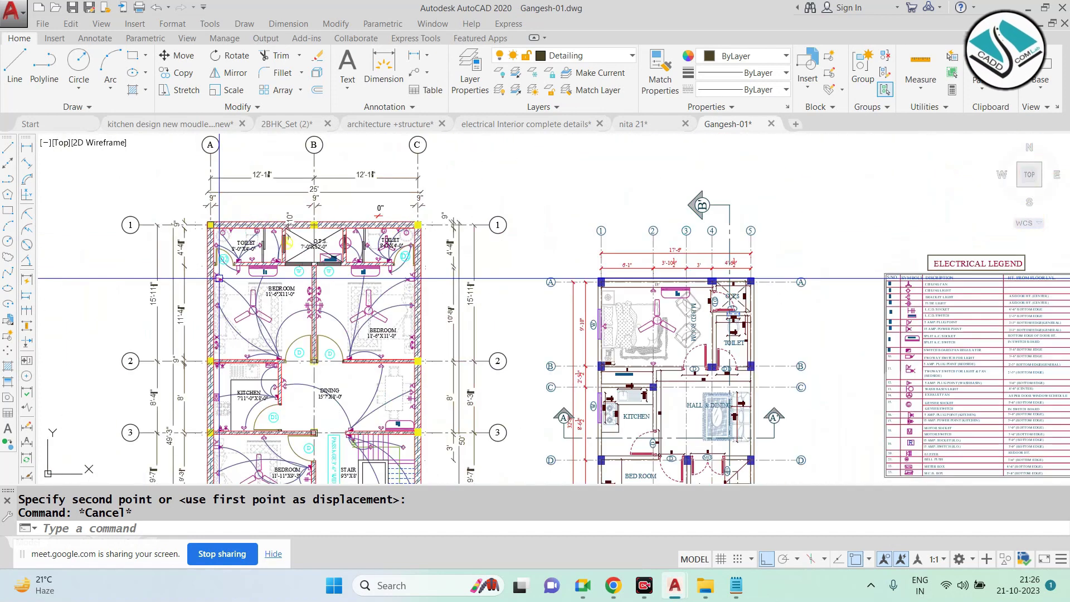
scroll(970, 363, "up", 2)
scroll(970, 362, "up", 6)
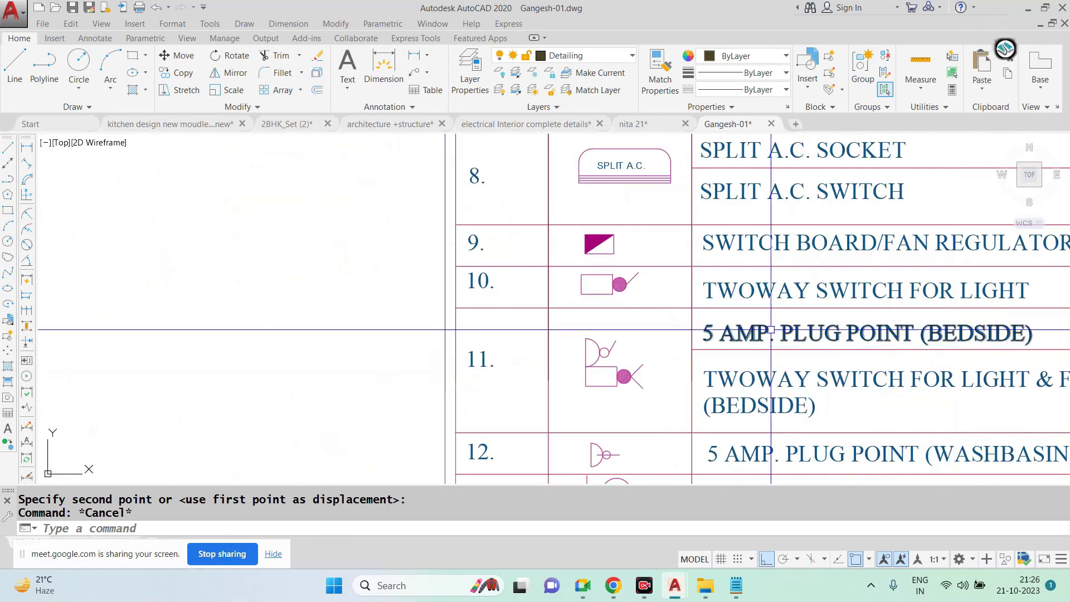
middle_click_drag(771, 330, 549, 294)
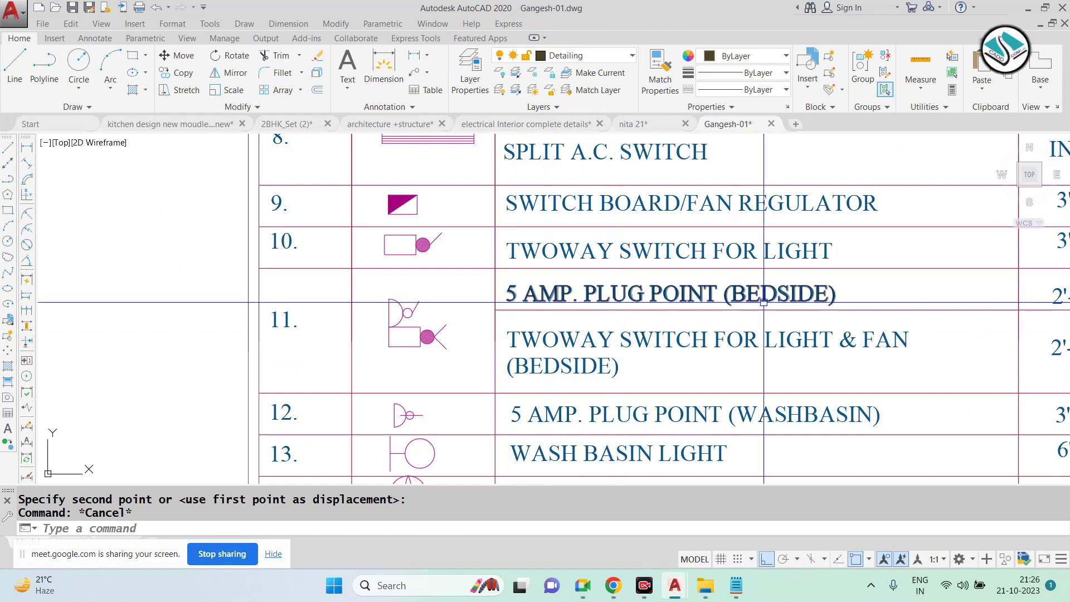
middle_click_drag(764, 303, 499, 252)
Window-select the row 11 plug-point and two-way switch symbols and group them
scroll(815, 284, "down", 2)
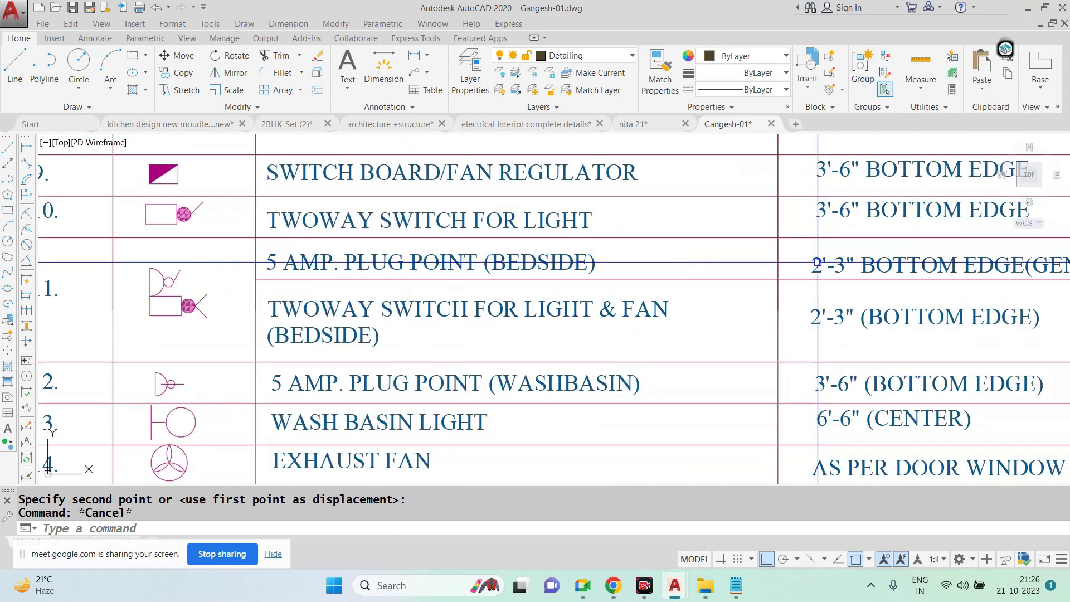
scroll(526, 306, "up", 3)
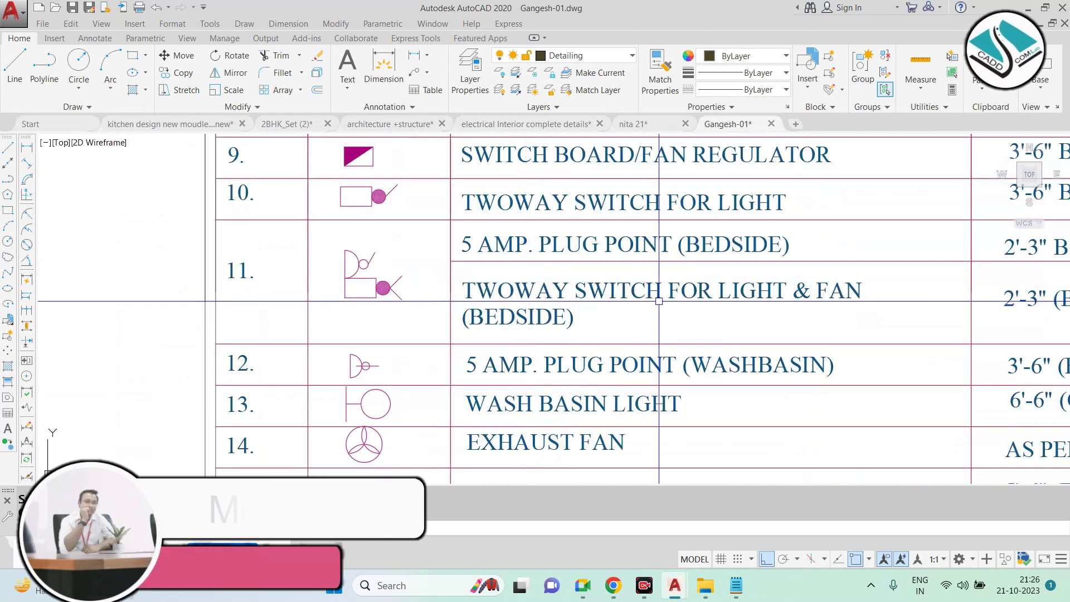
middle_click_drag(691, 292, 494, 291)
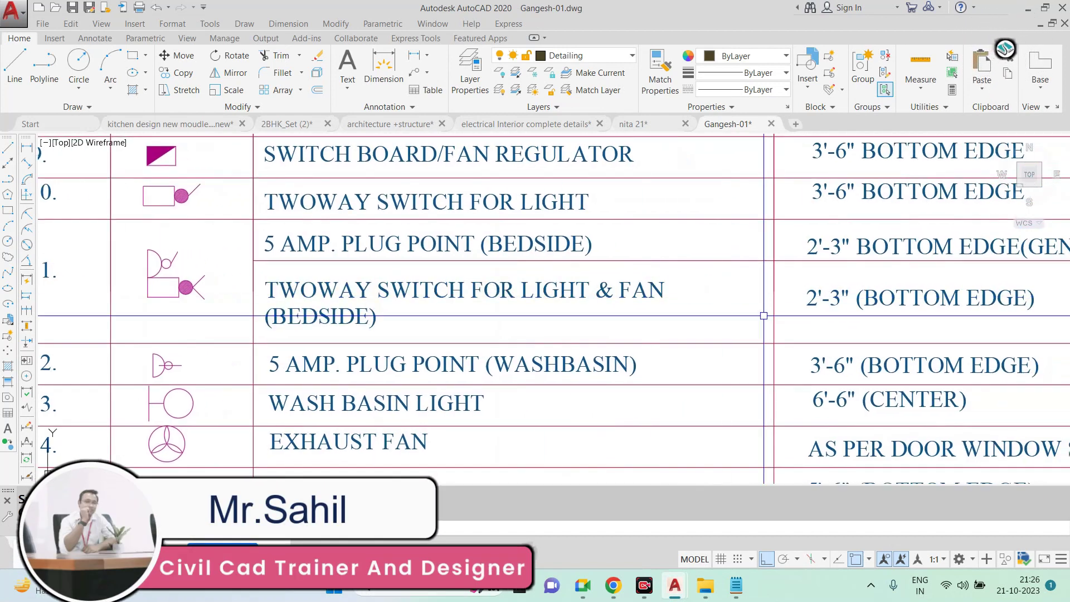
scroll(879, 301, "down", 2)
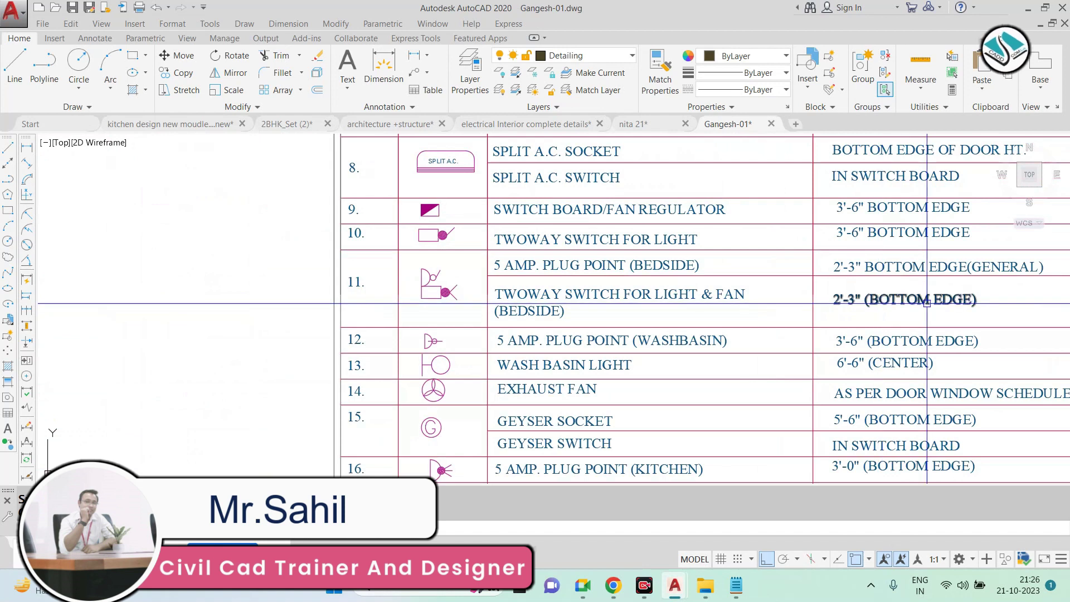
scroll(433, 288, "up", 4)
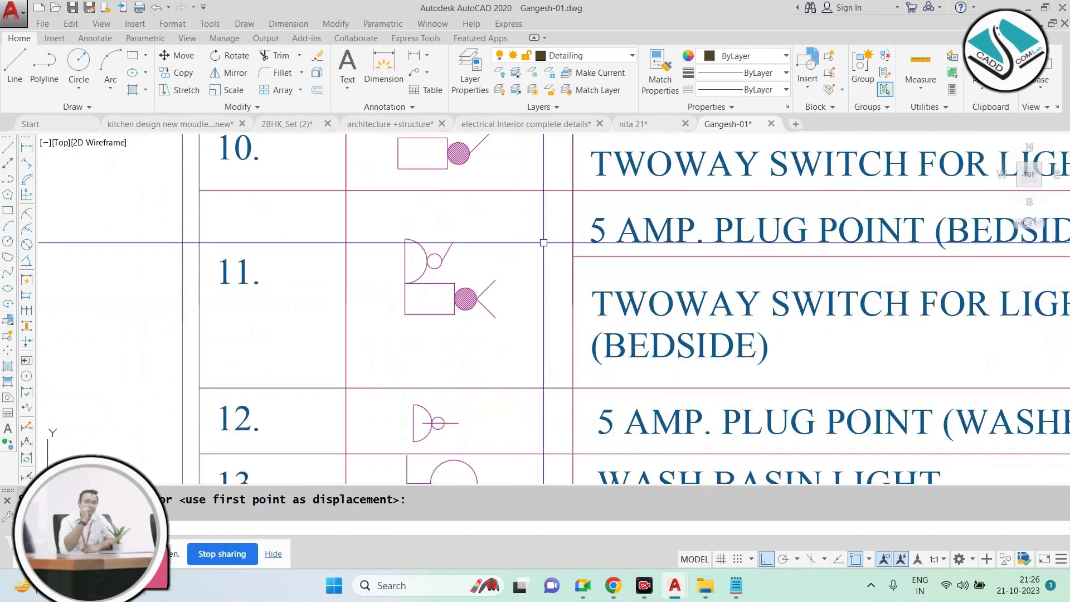
left_click(537, 226)
left_click(440, 280)
left_click(865, 67)
Copy the grouped plug-point and two-way switch symbols to the master bed's head, with Ortho off
type("o")
key("Return")
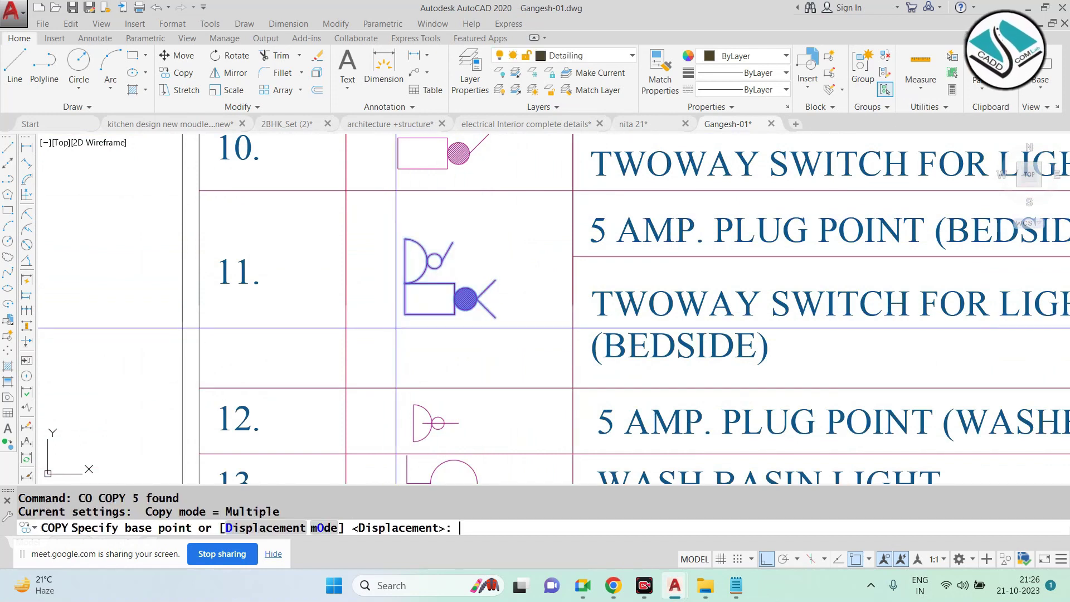
left_click(405, 284)
scroll(658, 350, "down", 6)
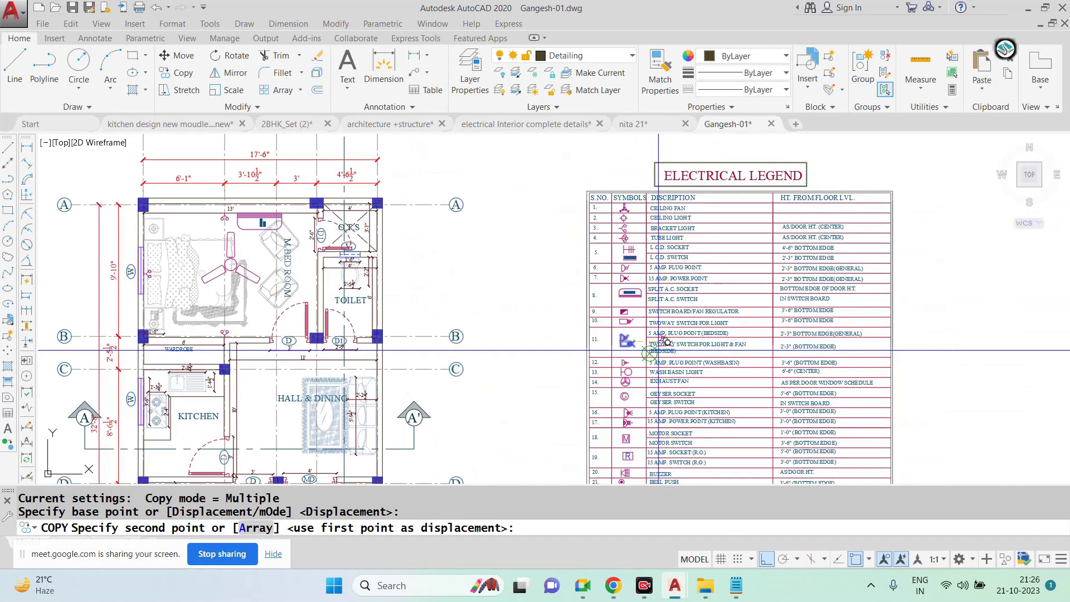
scroll(489, 313, "down", 4)
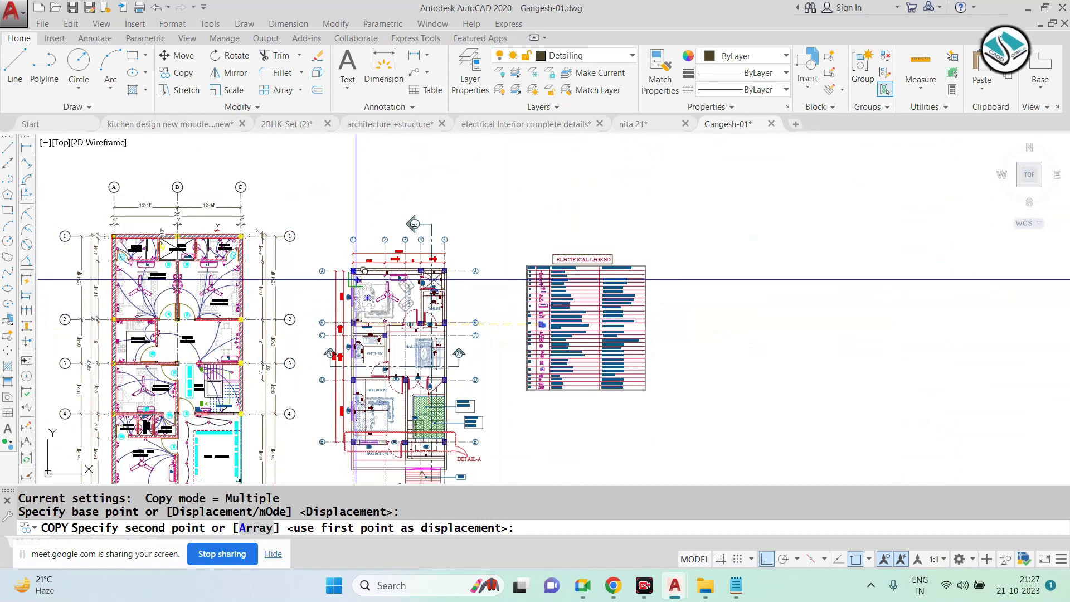
scroll(356, 279, "up", 2)
scroll(279, 284, "down", 3)
scroll(218, 288, "up", 8)
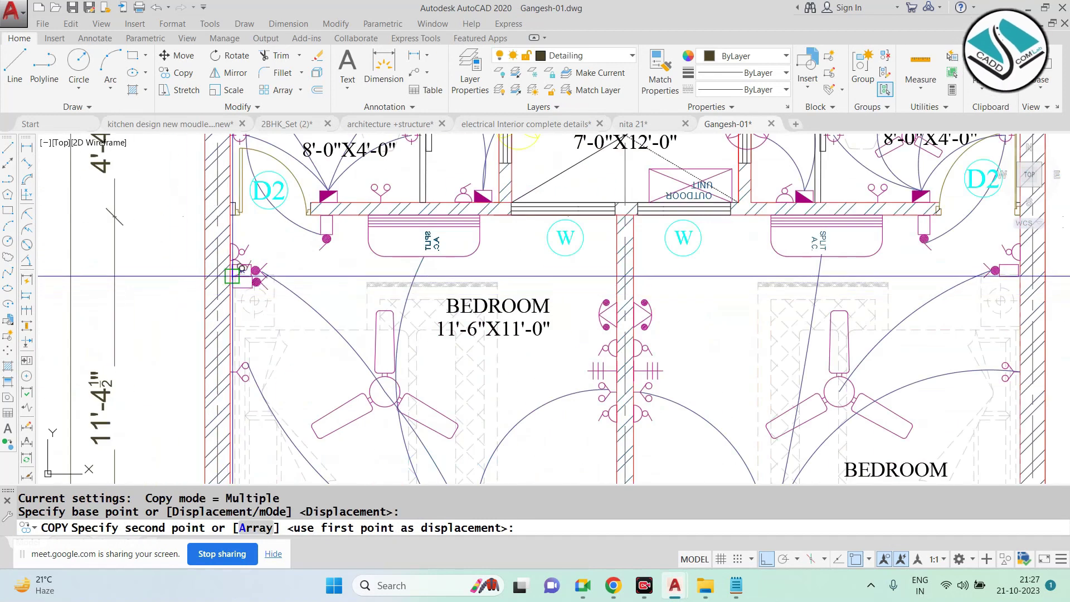
scroll(234, 277, "down", 4)
scroll(808, 357, "down", 2)
scroll(824, 338, "up", 3)
scroll(823, 338, "up", 6)
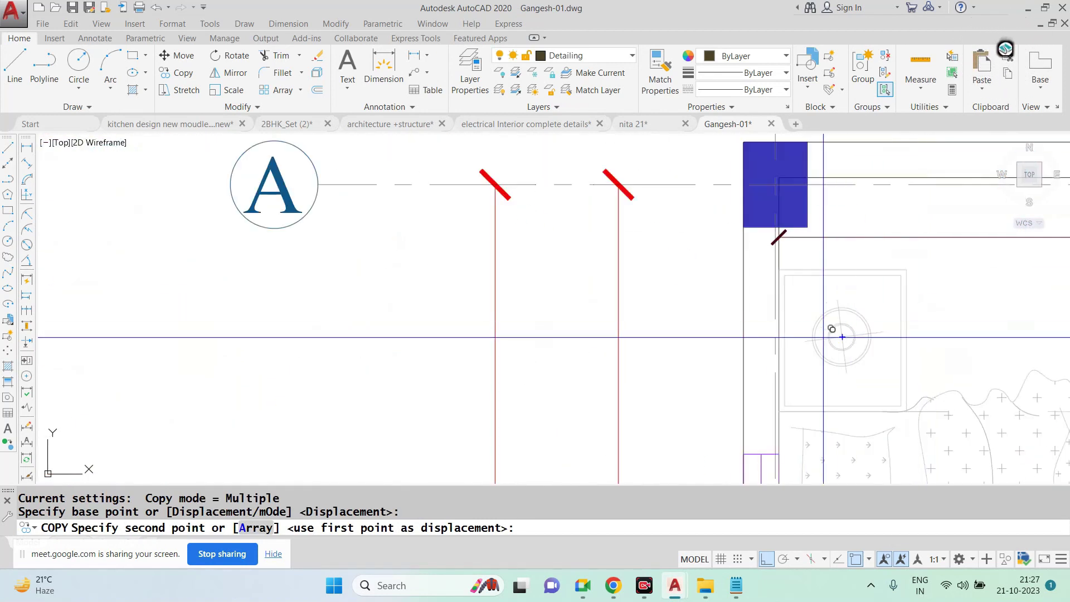
key("F8")
left_click(785, 339)
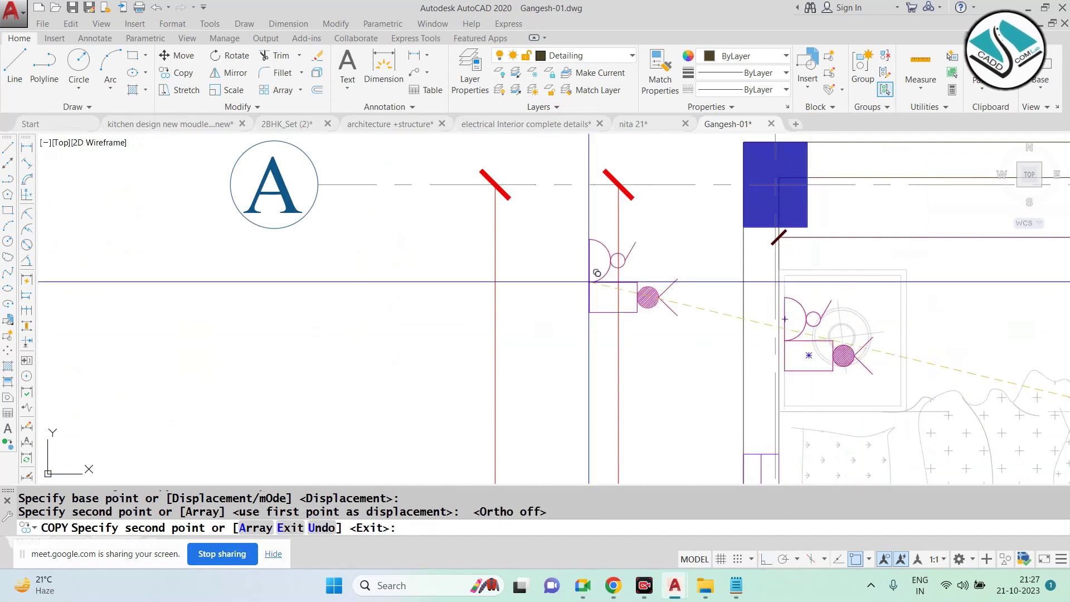
scroll(322, 318, "down", 4)
scroll(322, 318, "down", 3)
key("Escape")
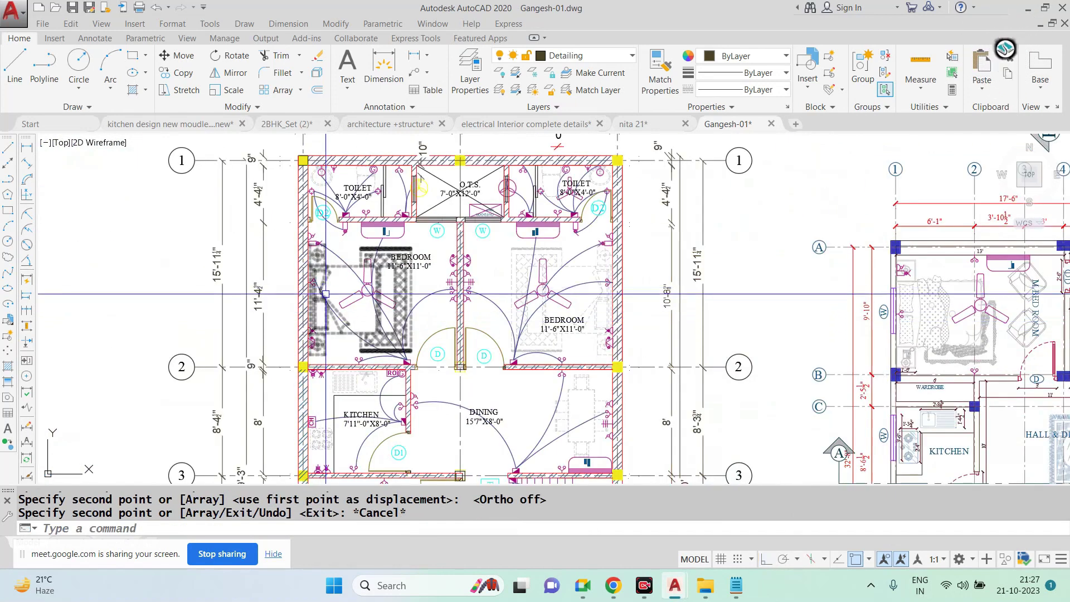
Pan back to legend rows 6–8 and begin selecting the 15 AMP power point symbol
key("Escape")
scroll(385, 356, "up", 2)
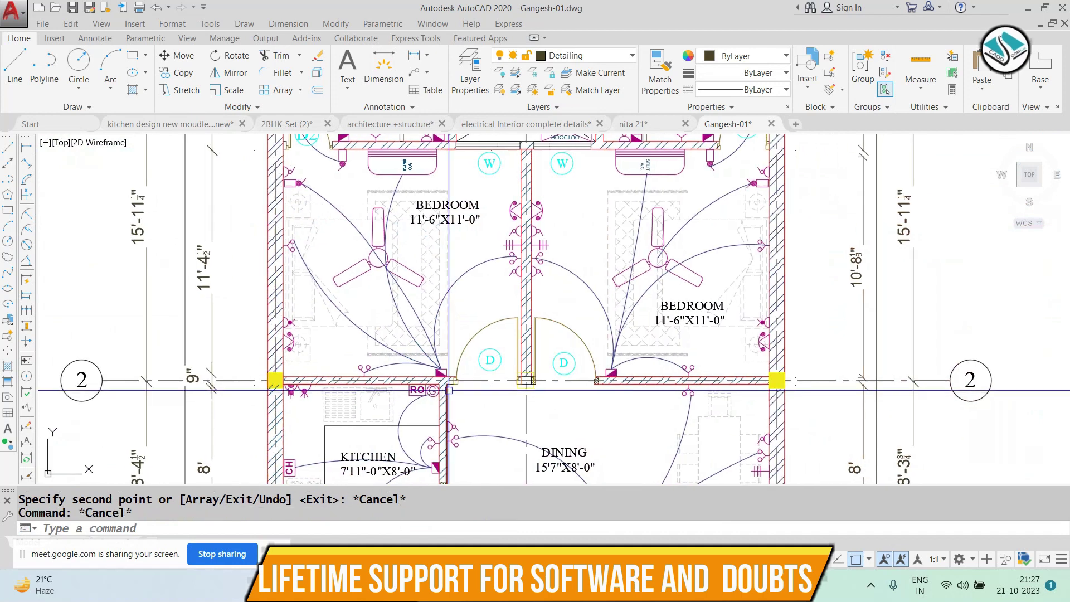
scroll(287, 341, "up", 1)
scroll(287, 340, "down", 1)
scroll(501, 334, "down", 3)
middle_click_drag(1069, 339, 507, 346)
scroll(655, 318, "up", 3)
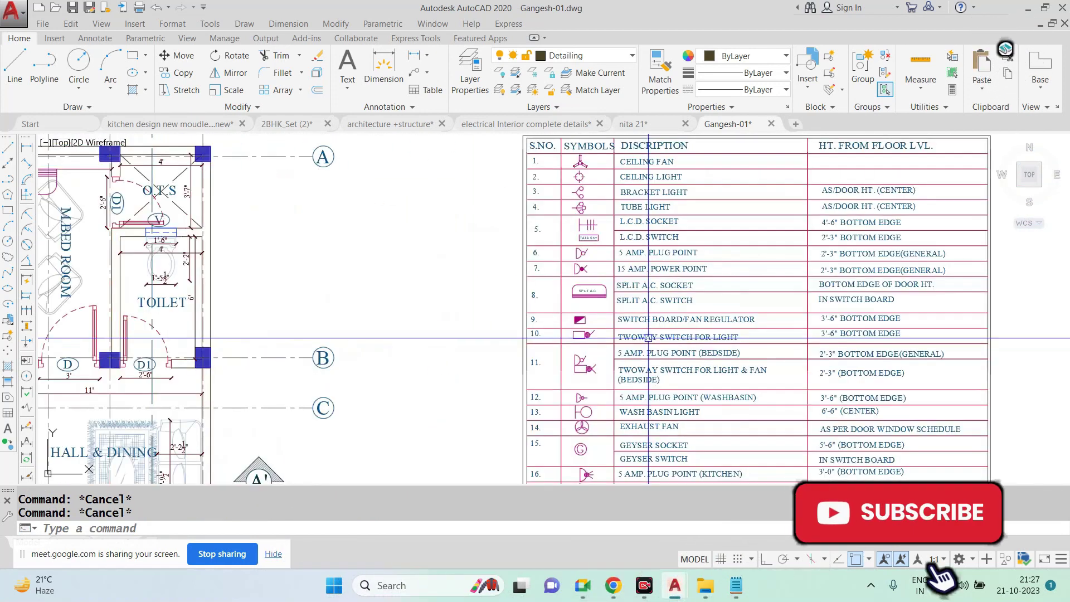
scroll(648, 262, "up", 4)
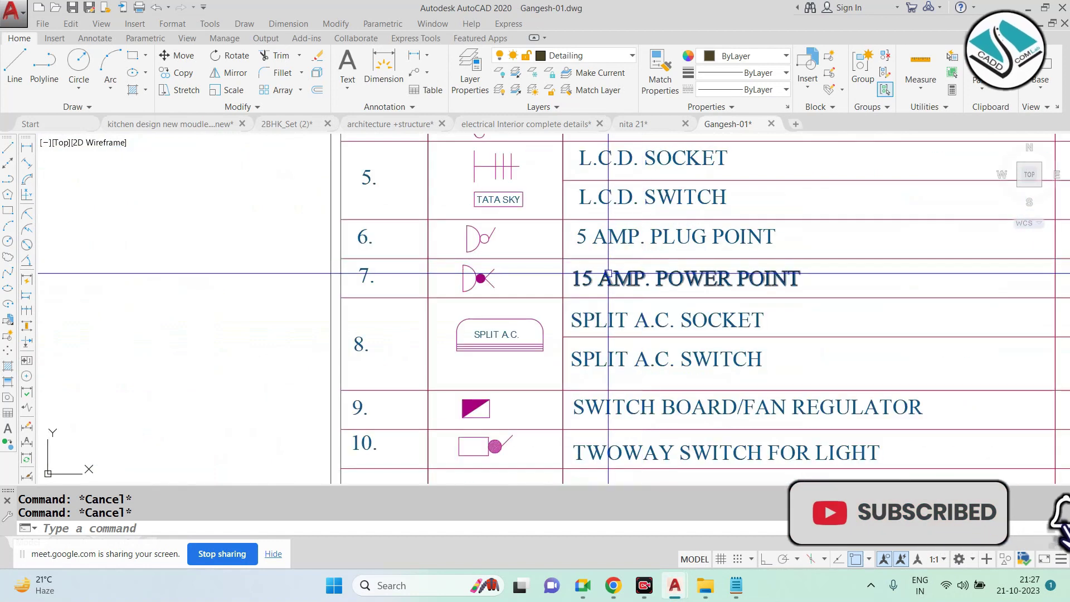
scroll(562, 279, "down", 2)
scroll(542, 279, "up", 4)
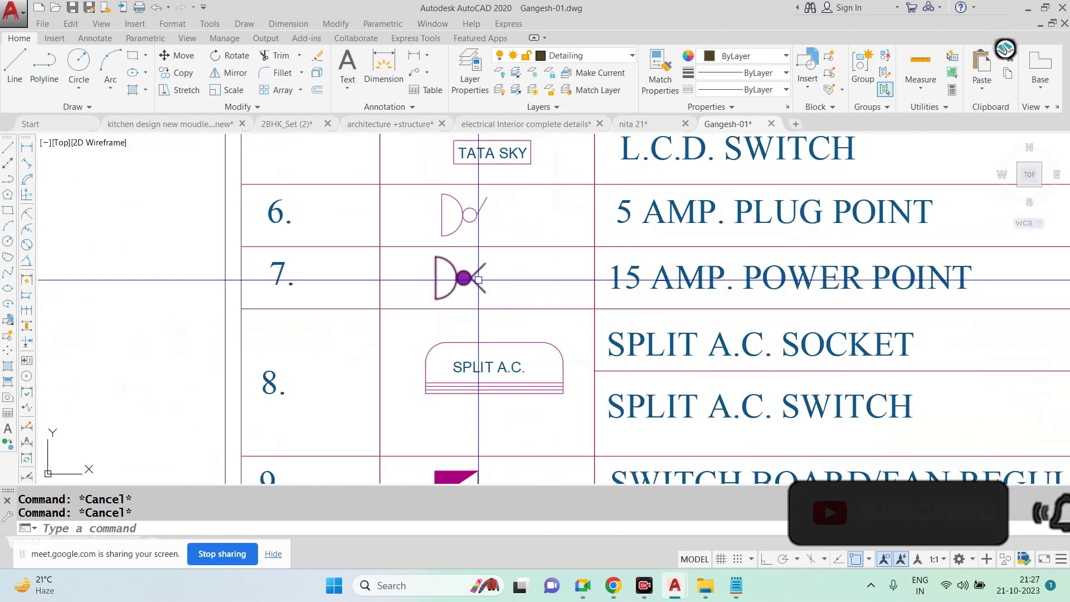
scroll(478, 290, "up", 2)
left_click(411, 302)
Copy the 15 AMP power point symbol to the bedside unit on the master bedroom's lower wall
type("co")
key("Return")
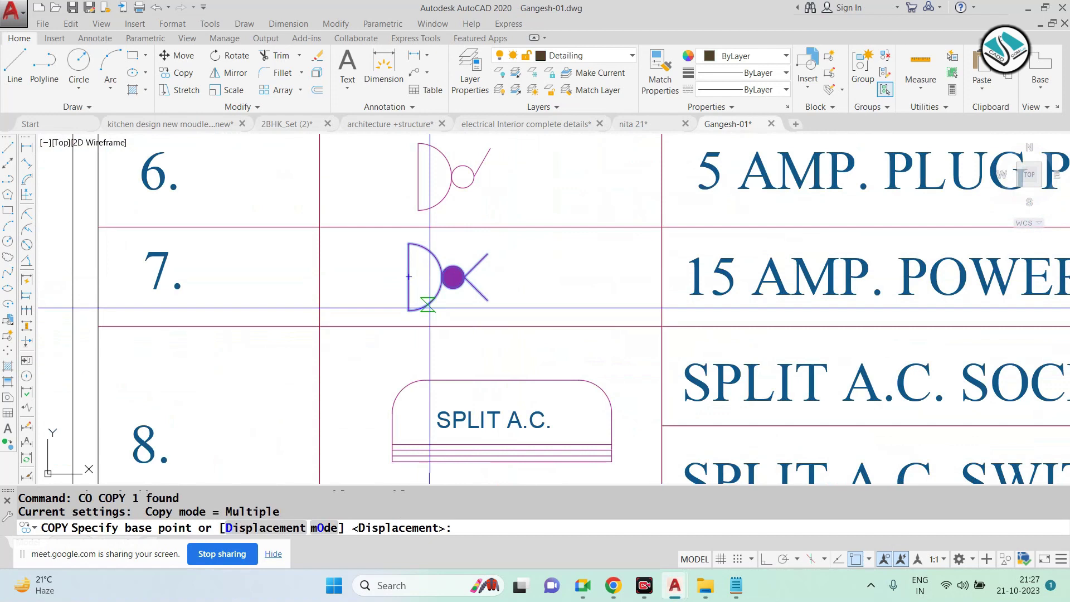
left_click(407, 278)
scroll(558, 313, "down", 5)
scroll(441, 280, "up", 2)
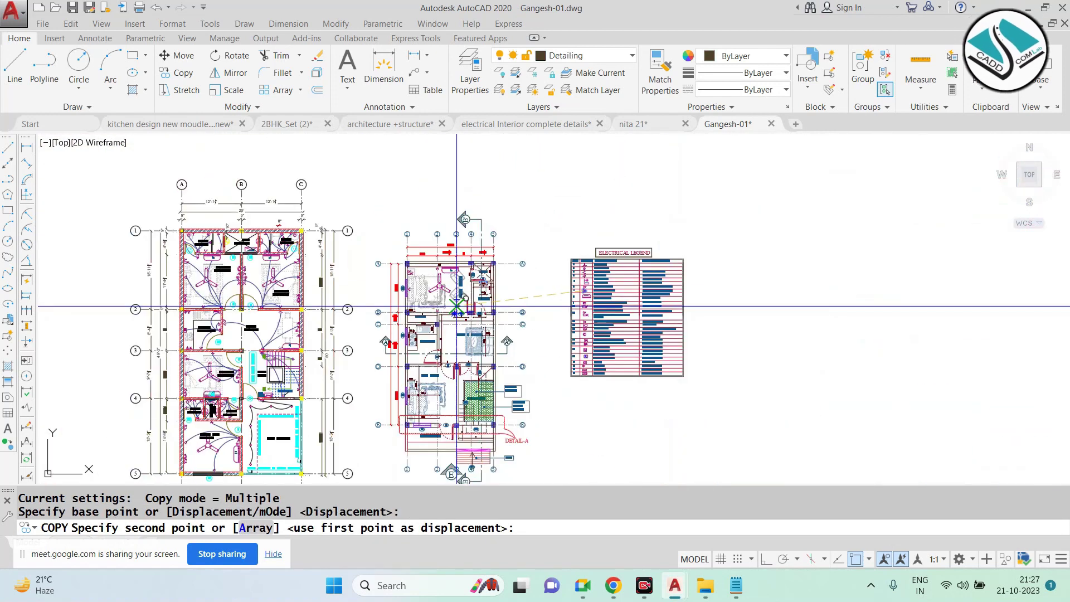
scroll(403, 339, "up", 3)
scroll(389, 306, "up", 4)
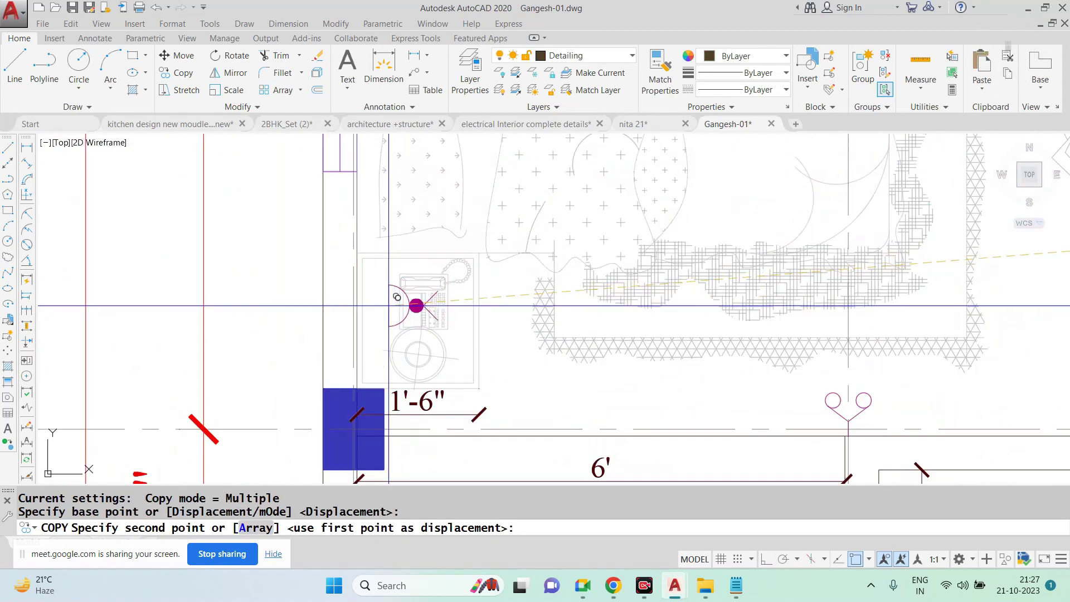
left_click(357, 320)
scroll(525, 300, "down", 4)
key("Escape")
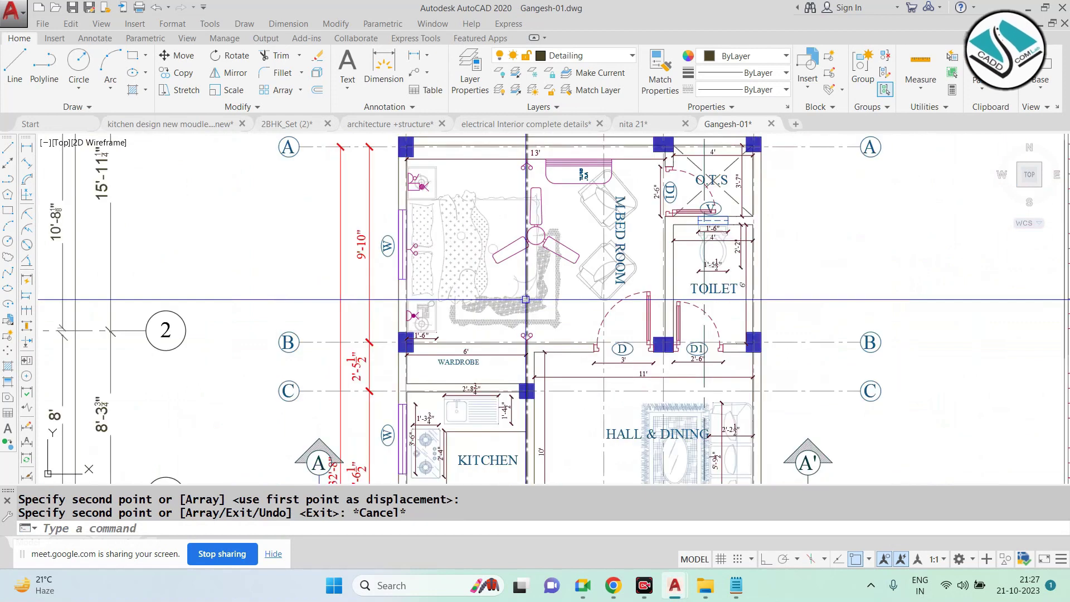
scroll(558, 256, "down", 2)
scroll(633, 213, "up", 4)
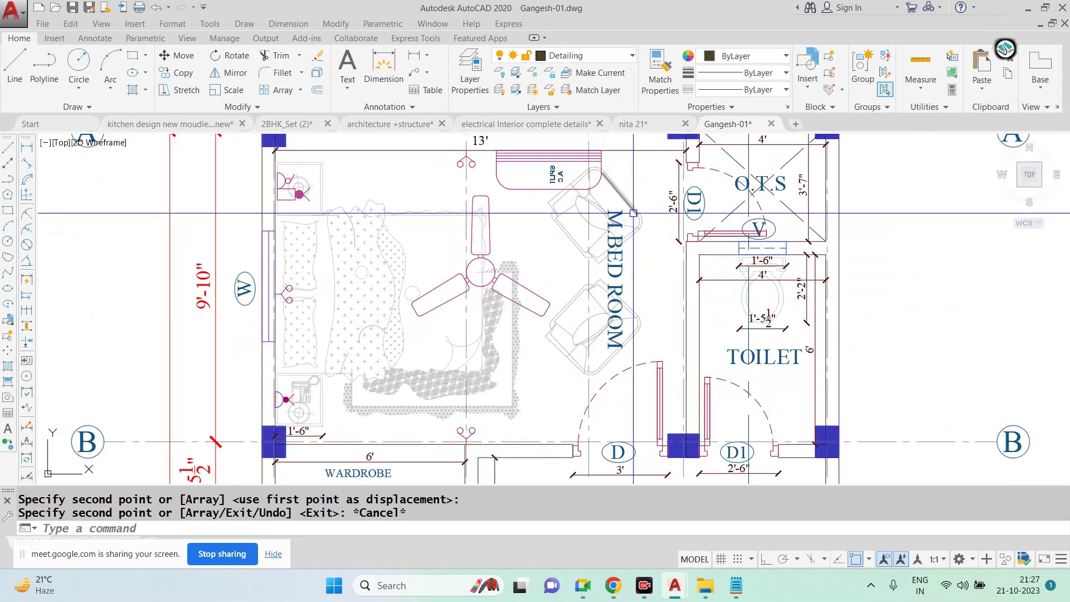
scroll(637, 237, "down", 4)
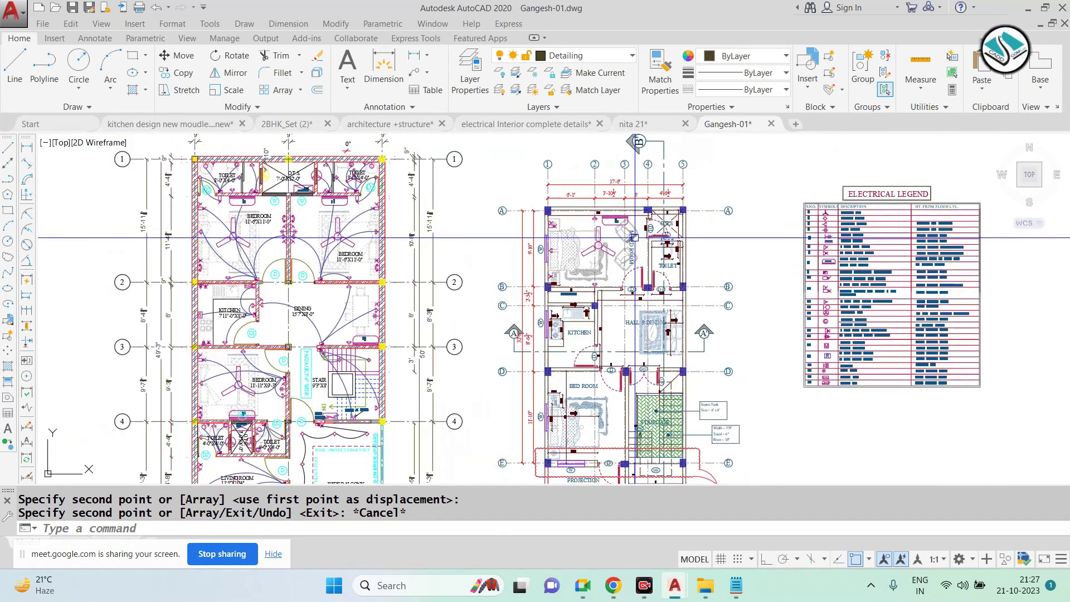
scroll(636, 238, "up", 4)
key("Return")
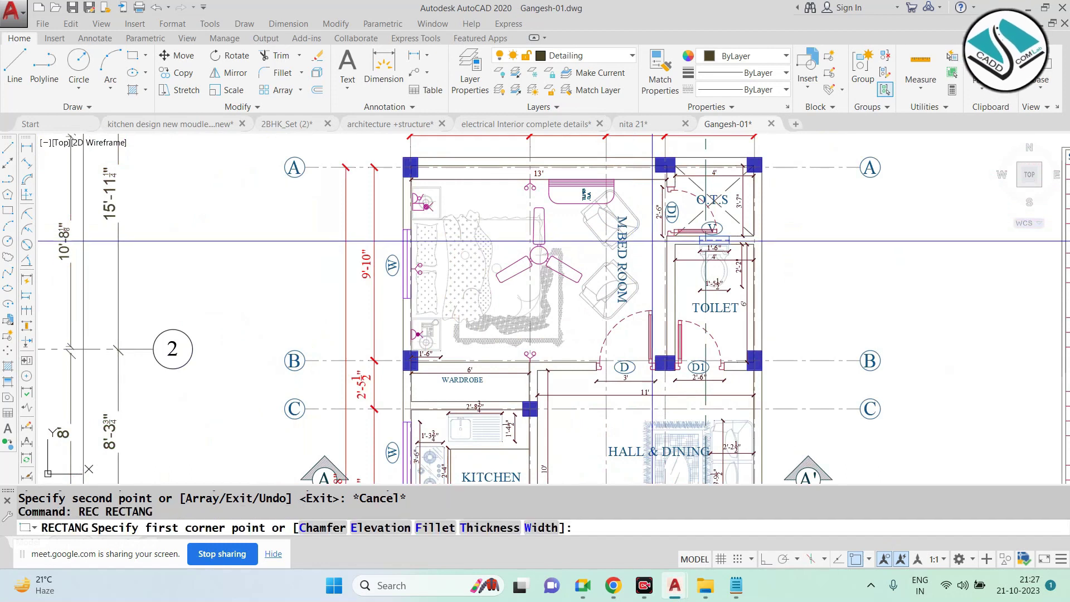
scroll(654, 241, "up", 5)
left_click(673, 253)
scroll(672, 252, "down", 4)
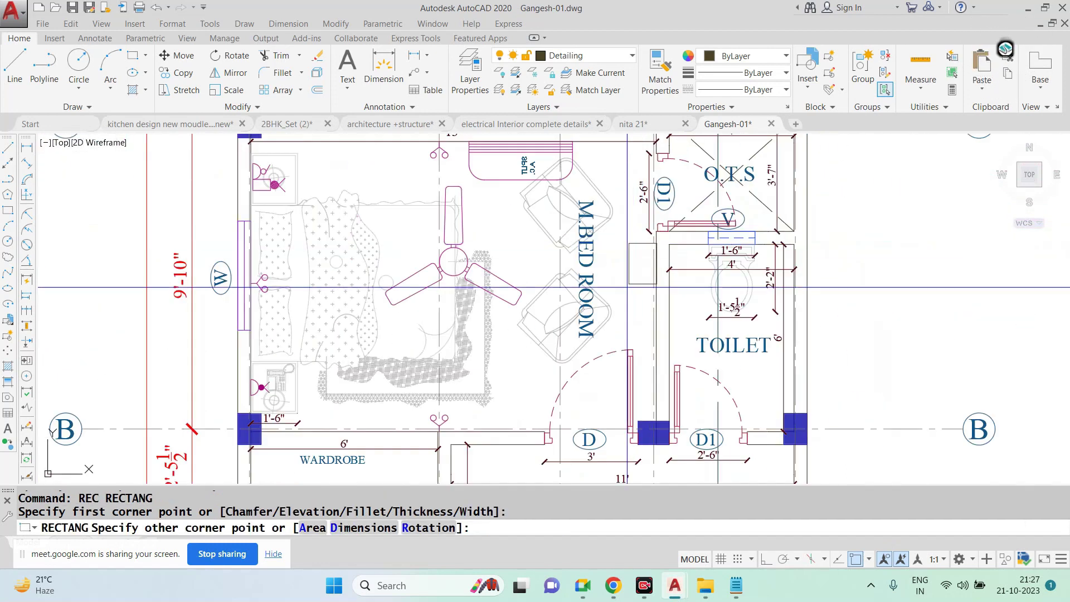
scroll(632, 338, "up", 5)
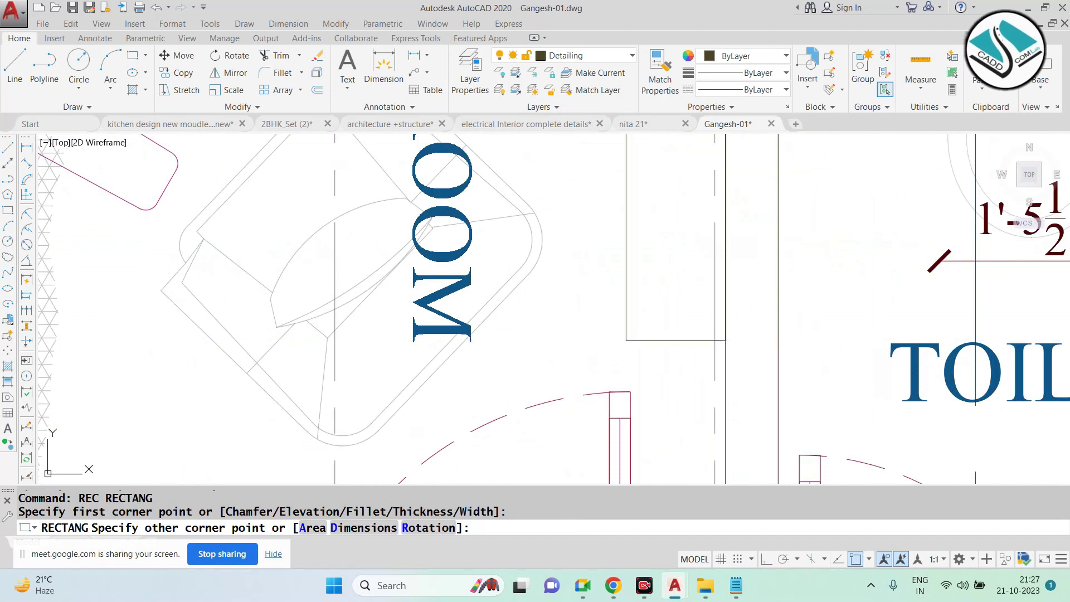
scroll(614, 345, "down", 5)
key("Escape")
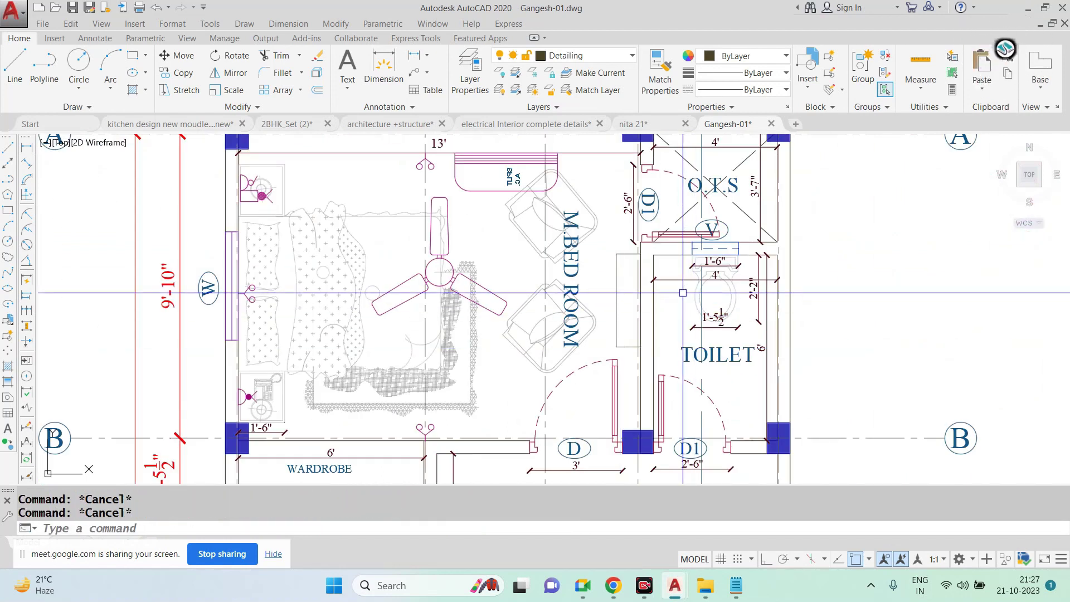
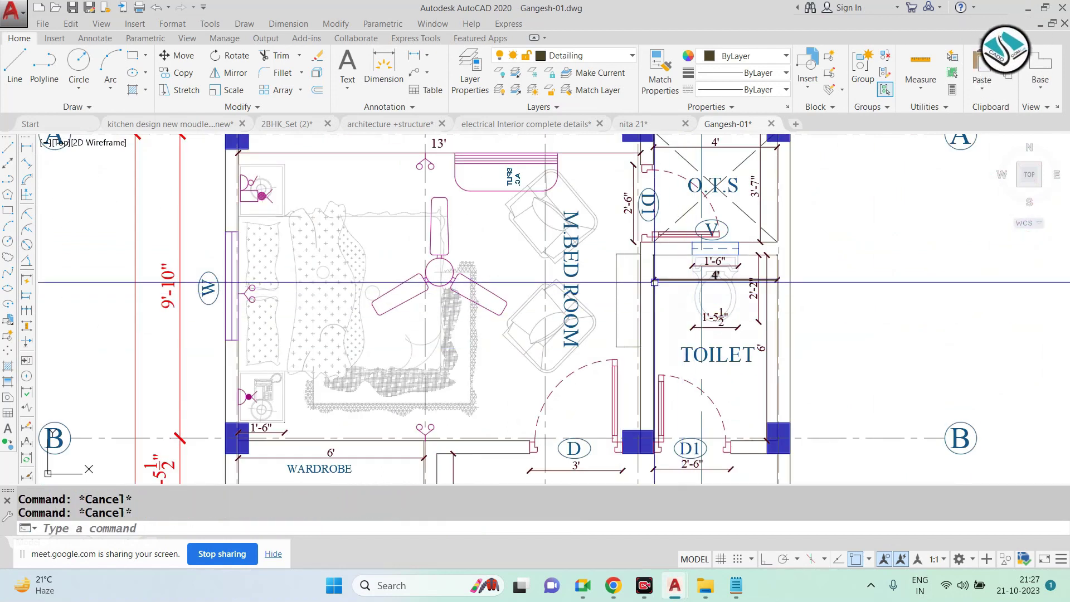
Copy the TOILET label to an empty spot outside the plan
scroll(655, 282, "up", 2)
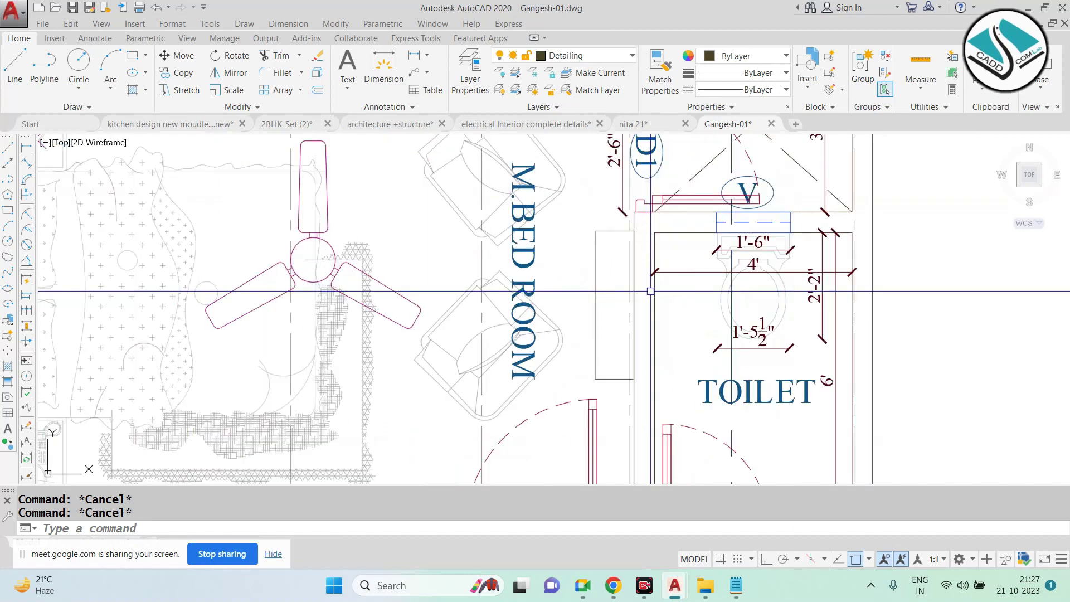
left_click(778, 387)
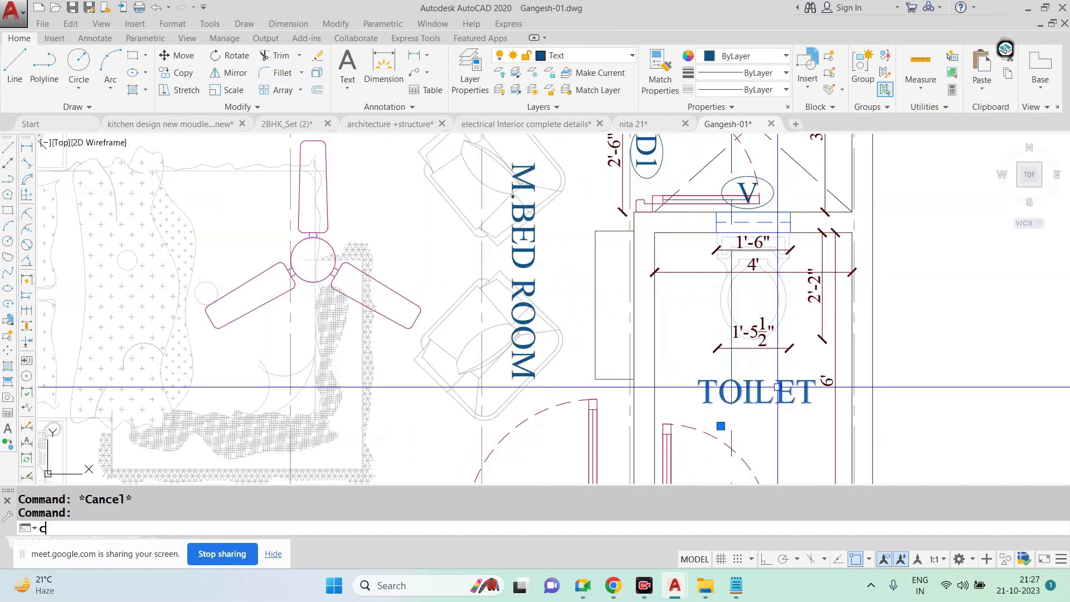
type("o")
key("Return")
scroll(820, 406, "up", 3)
scroll(820, 406, "down", 6)
left_click(722, 366)
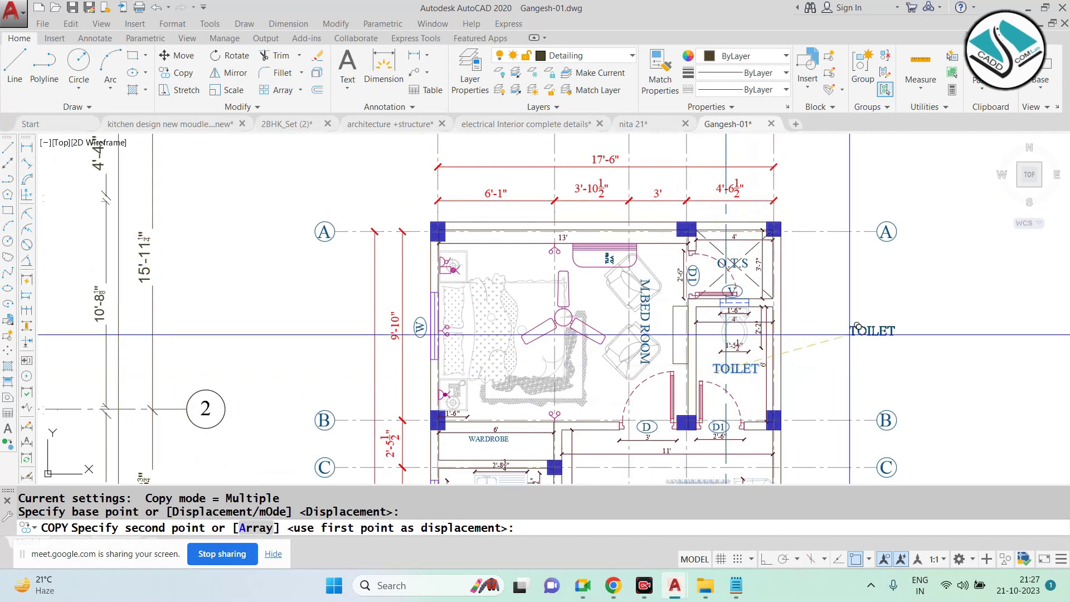
left_click(850, 334)
scroll(850, 335, "up", 3)
key("Escape")
Rotate the copied label 90° with ortho on so it stands vertical
left_click(802, 397)
key("Return")
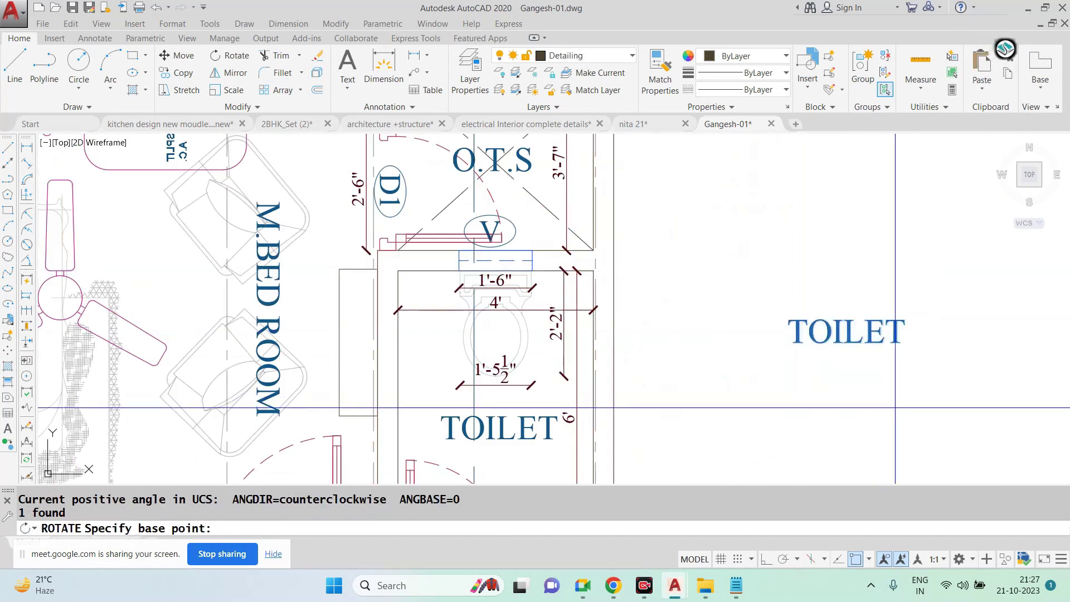
left_click(832, 468)
key("F8")
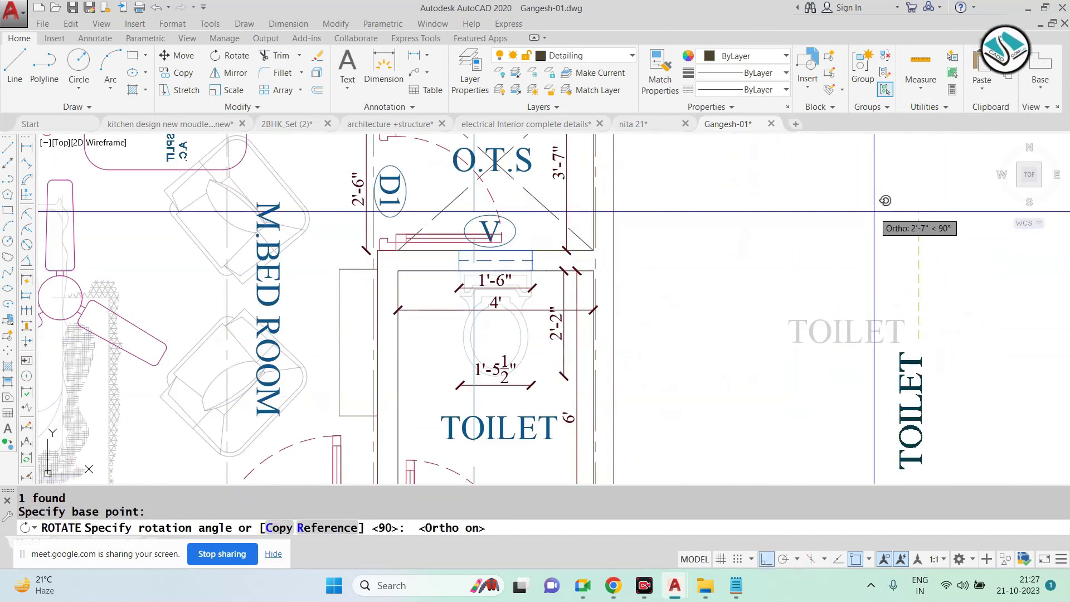
left_click(885, 227)
middle_click_drag(922, 358, 794, 275)
key("Escape")
Change the copied label's attribute text to T.V UNIT
double_click(793, 276)
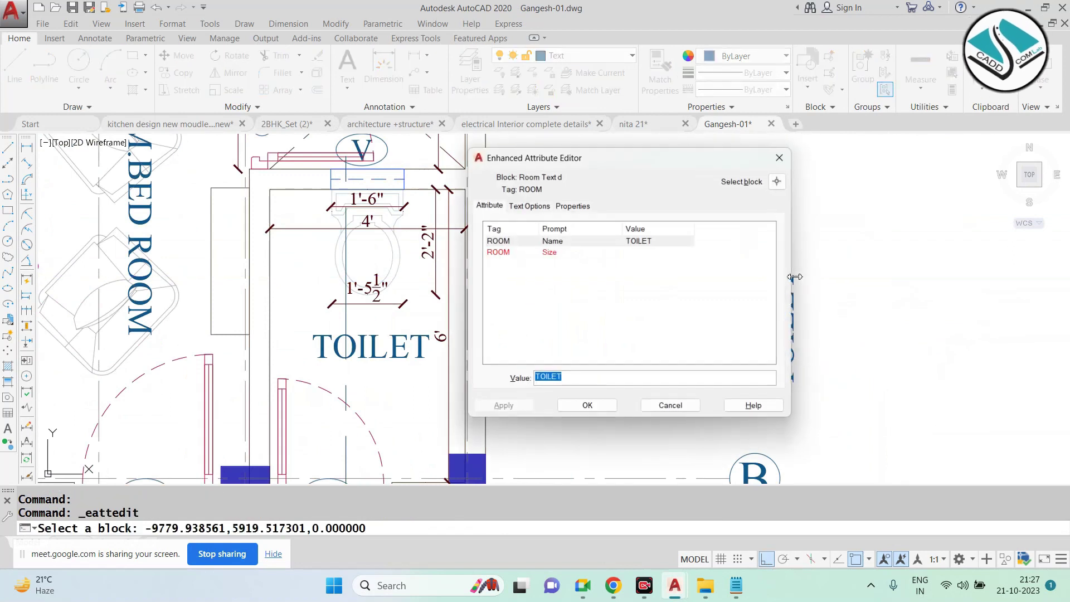
key("Caps_Lock")
type("T")
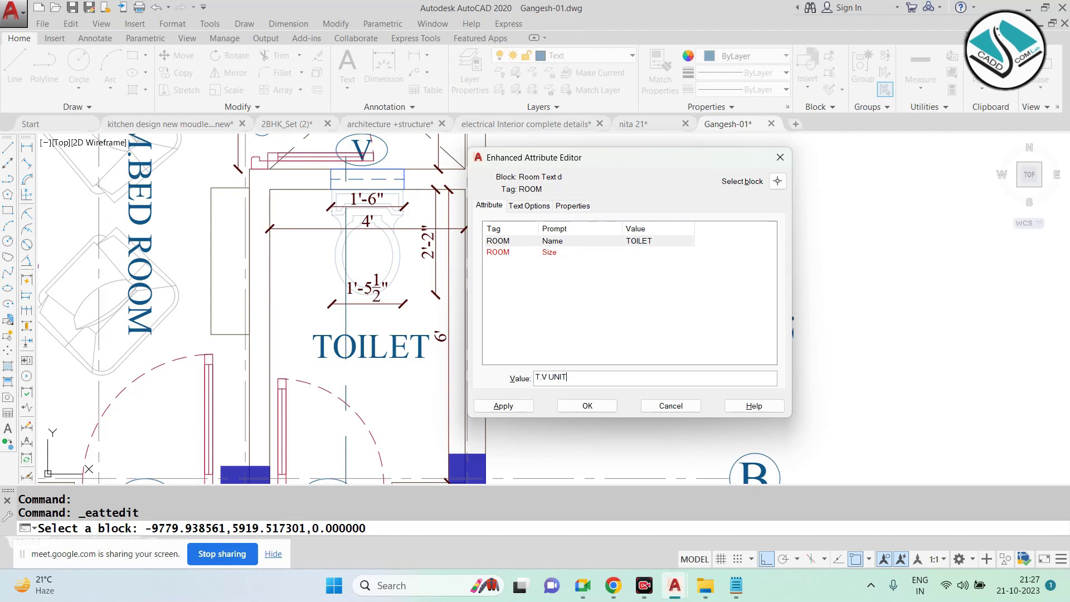
left_click(588, 405)
scroll(812, 301, "up", 1)
Scale up the T.V UNIT label with the SC command
left_click_drag(855, 327, 784, 291)
type("sc")
key("Return")
left_click(724, 310)
left_click(684, 339)
Move the T.V UNIT label against the toilet wall in the master bedroom
left_click(687, 239)
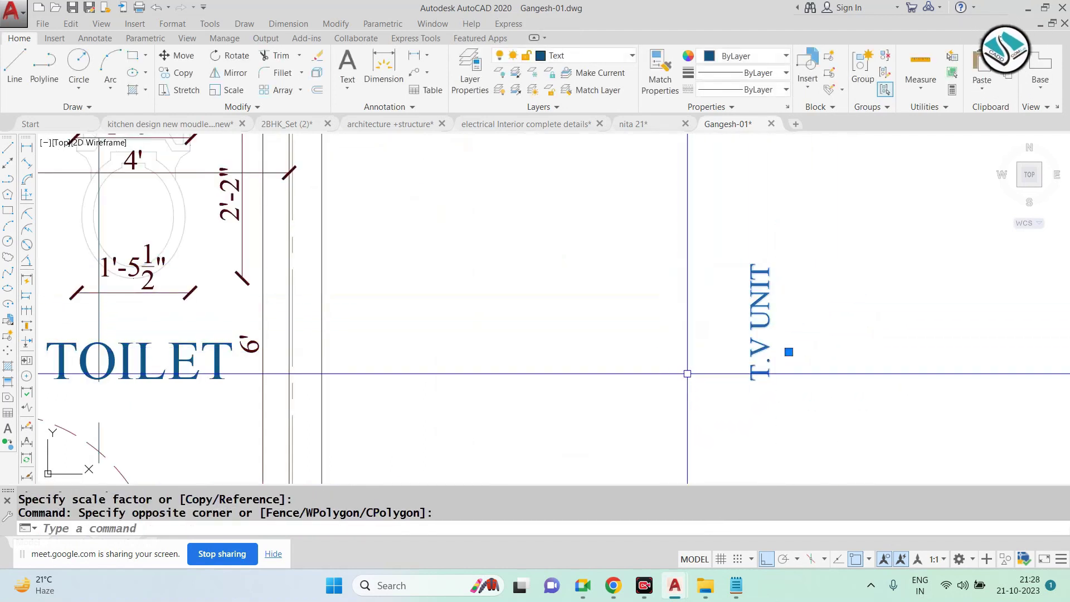
key("Return")
left_click(759, 317)
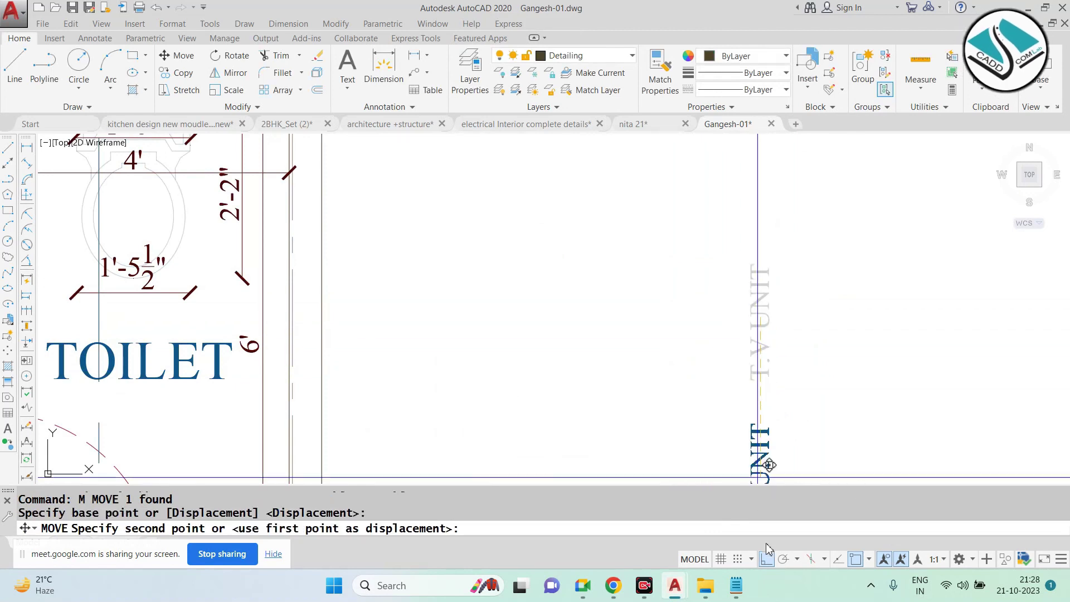
scroll(491, 282, "down", 2)
scroll(495, 282, "down", 2)
scroll(496, 262, "up", 1)
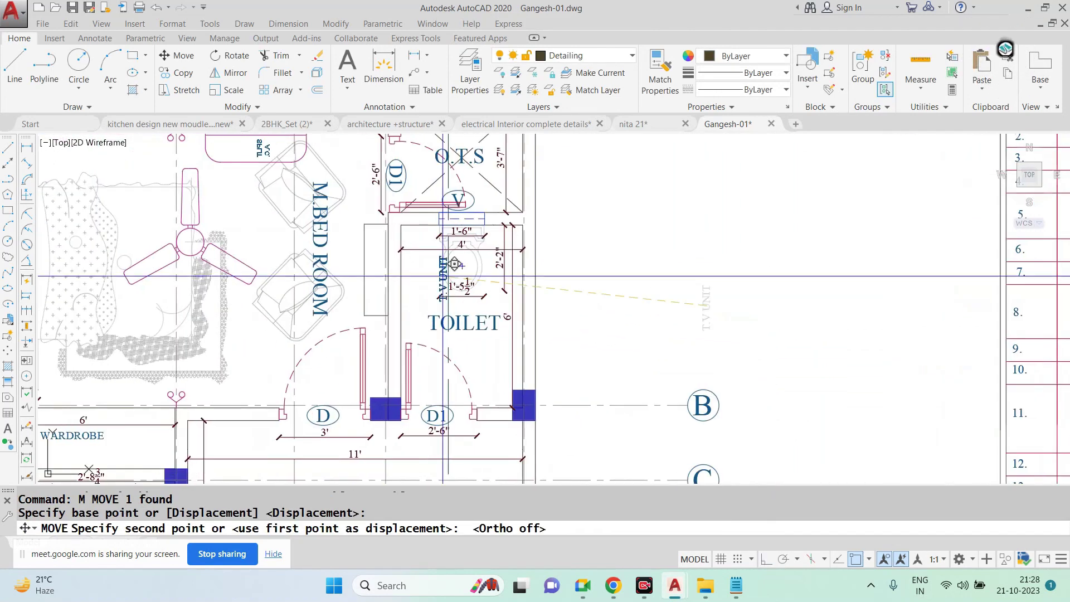
scroll(389, 249, "up", 4)
key("Escape")
scroll(691, 254, "down", 5)
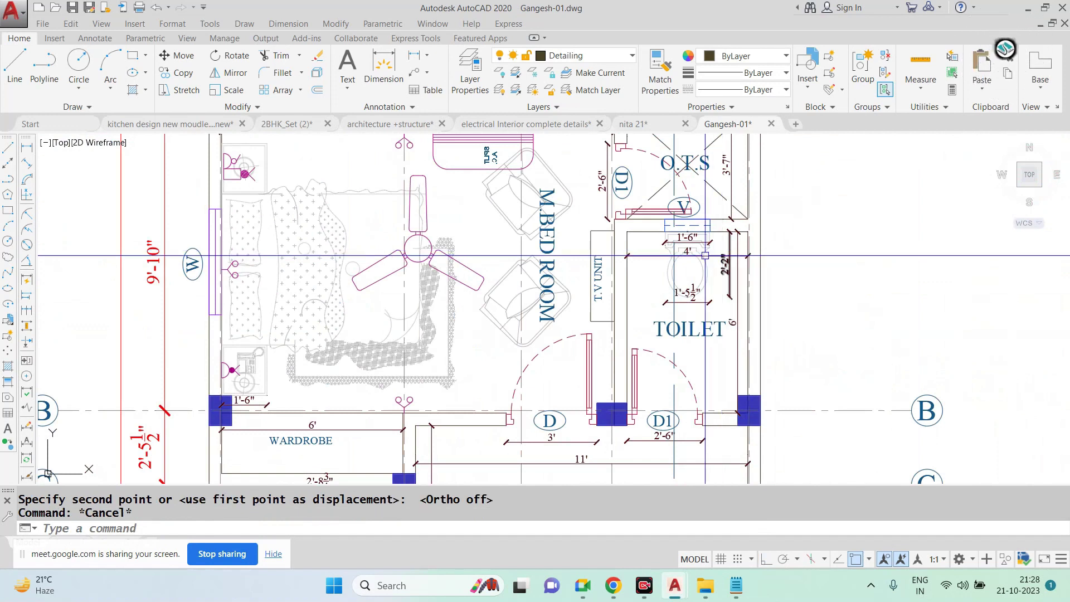
scroll(628, 282, "down", 4)
Window-select the upper and lower switch symbols on the left plan's bedroom wall
middle_click_drag(173, 273, 390, 257)
scroll(346, 245, "up", 2)
scroll(334, 243, "up", 4)
scroll(385, 251, "up", 1)
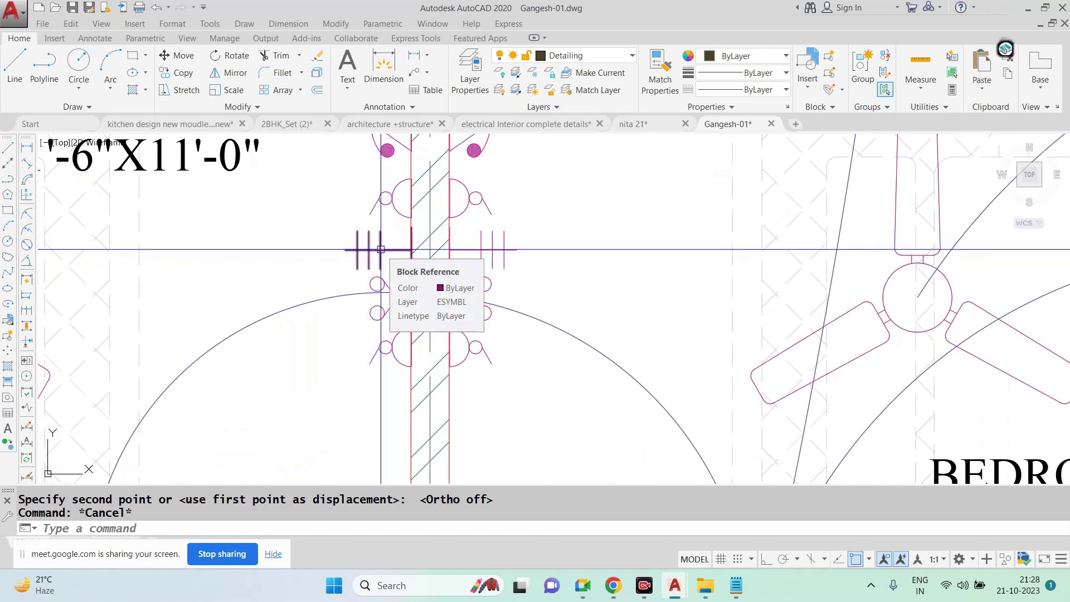
left_click(378, 250)
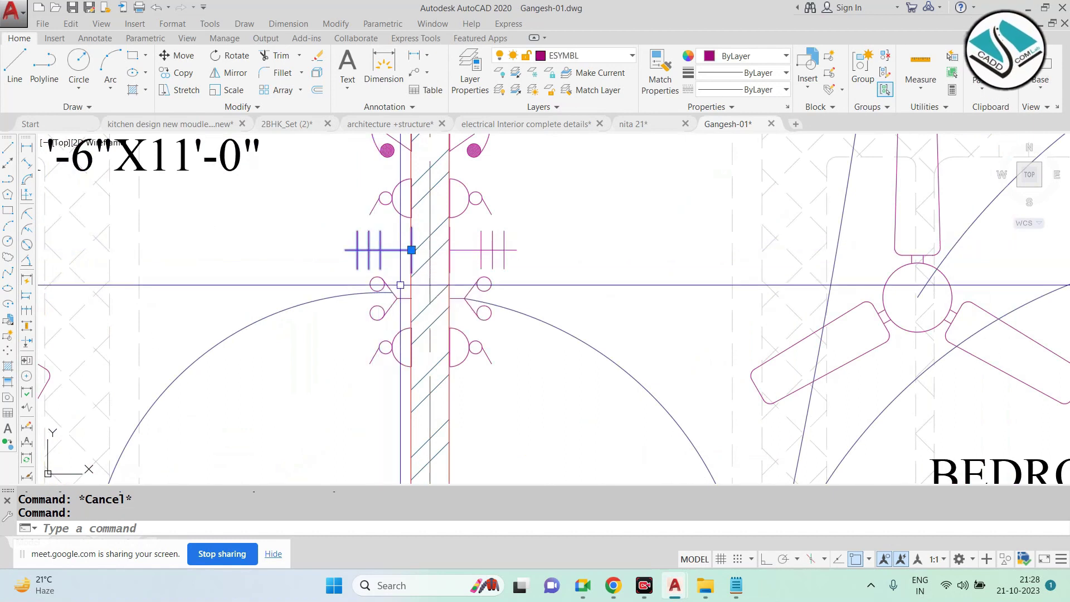
left_click(392, 296)
left_click(349, 296)
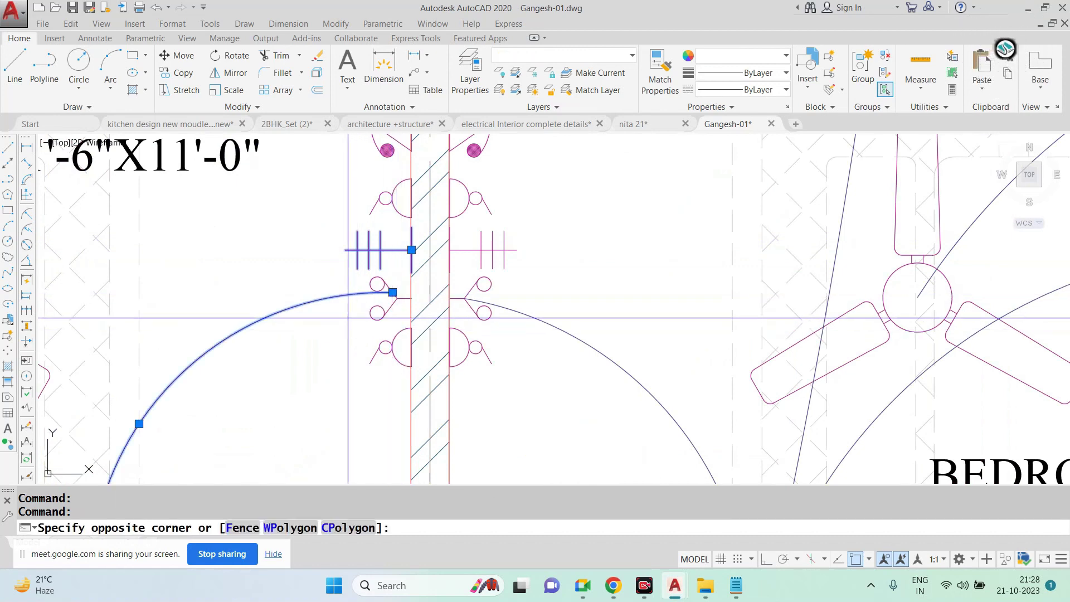
left_click(442, 382)
left_click(360, 170)
left_click(432, 226)
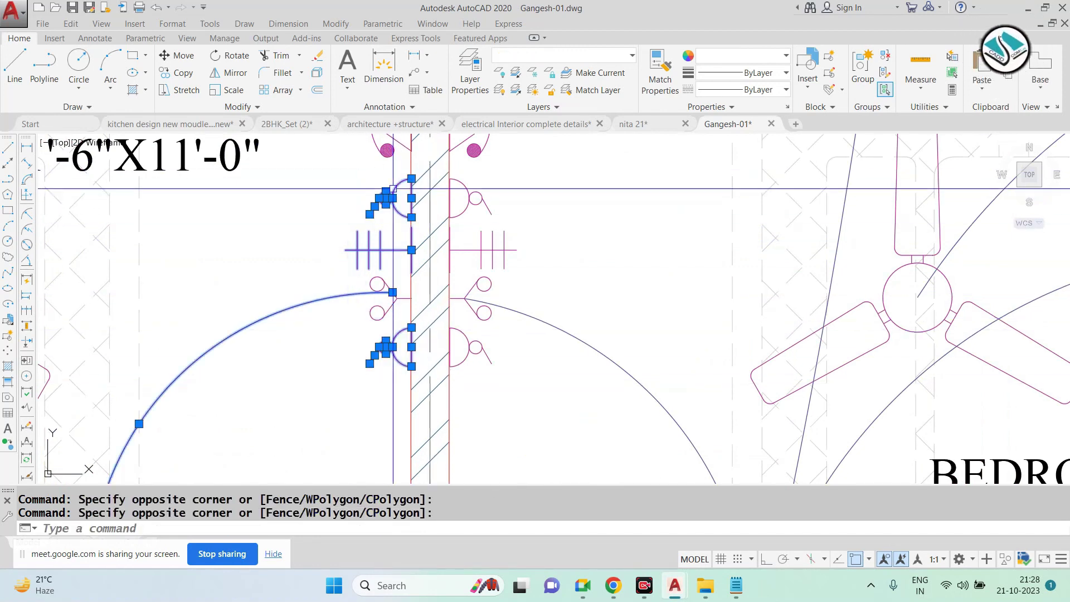
middle_click_drag(415, 168, 415, 215)
scroll(412, 214, "down", 2)
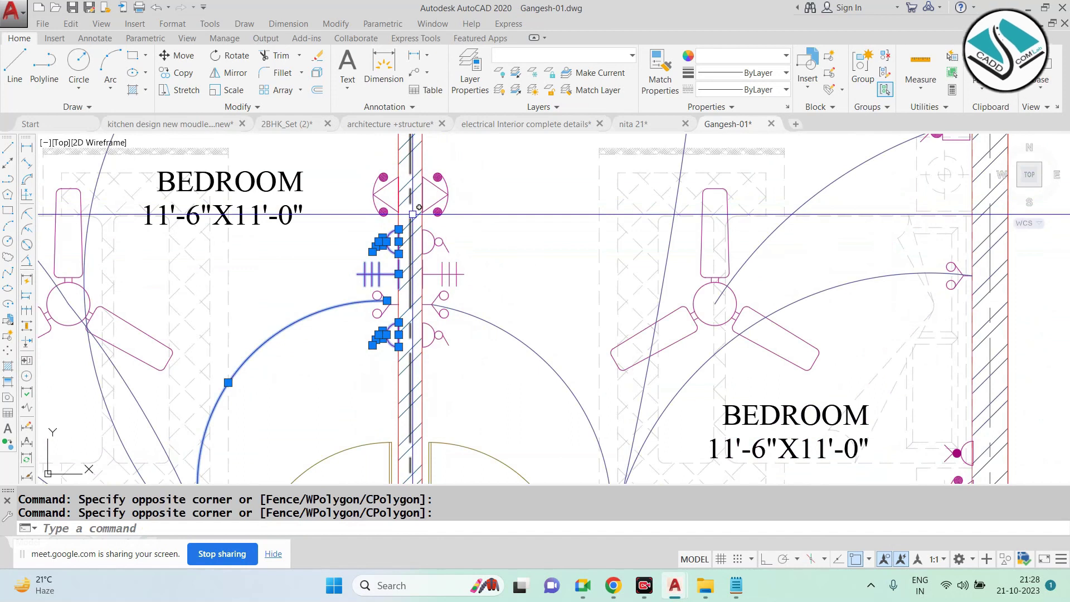
scroll(381, 199, "up", 5)
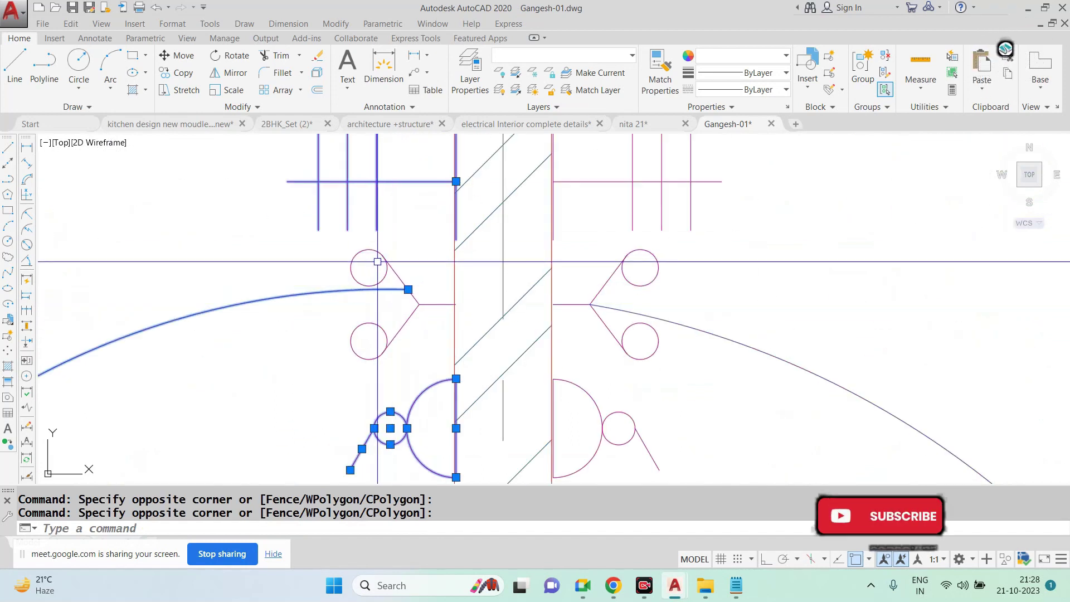
scroll(306, 296, "down", 5)
type("CO")
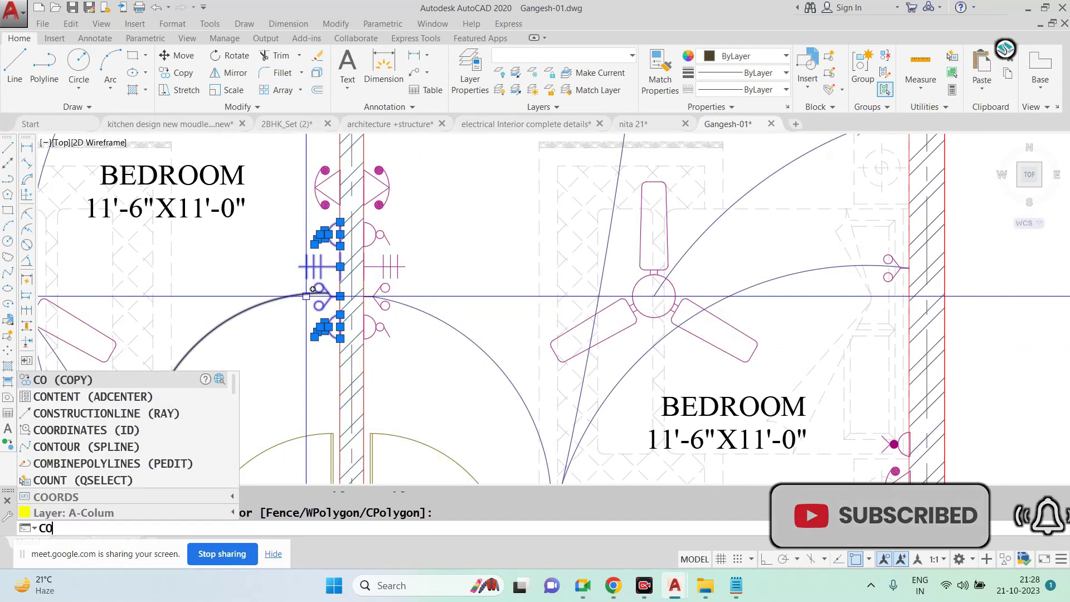
Copy the selected switchboard symbols to the T.V UNIT in the master bedroom
key("Return")
left_click(317, 305)
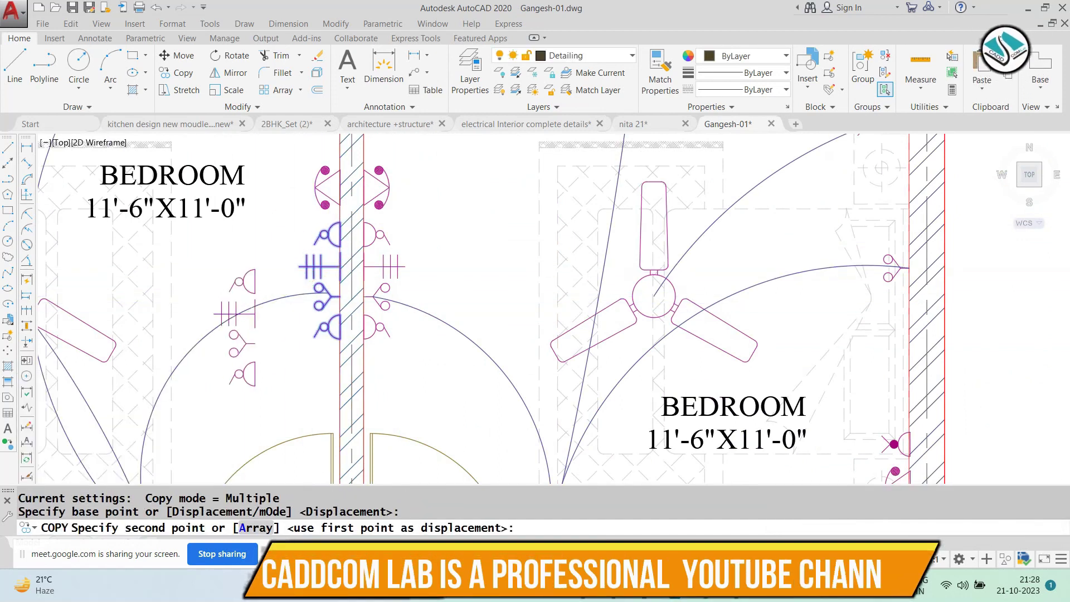
scroll(243, 322, "down", 6)
scroll(739, 335, "up", 3)
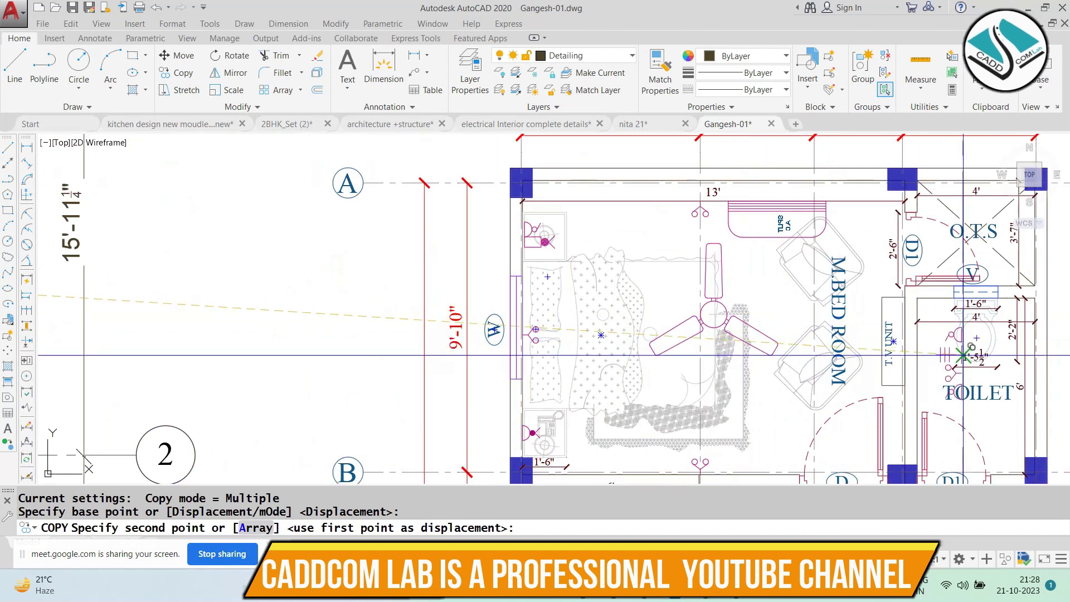
scroll(562, 301, "up", 3)
scroll(562, 301, "up", 2)
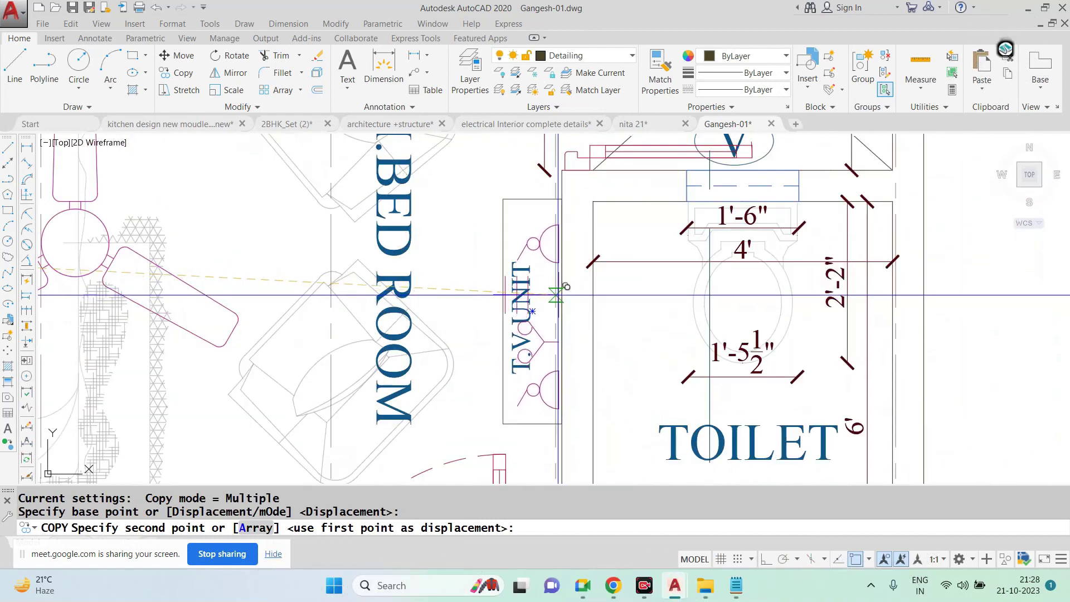
left_click(557, 296)
key("Escape")
Reassign the T.V UNIT block from the Text layer to COLUMNHATCH, leaving colour and attribute unchanged
left_click(543, 312)
left_click(526, 266)
left_click(747, 55)
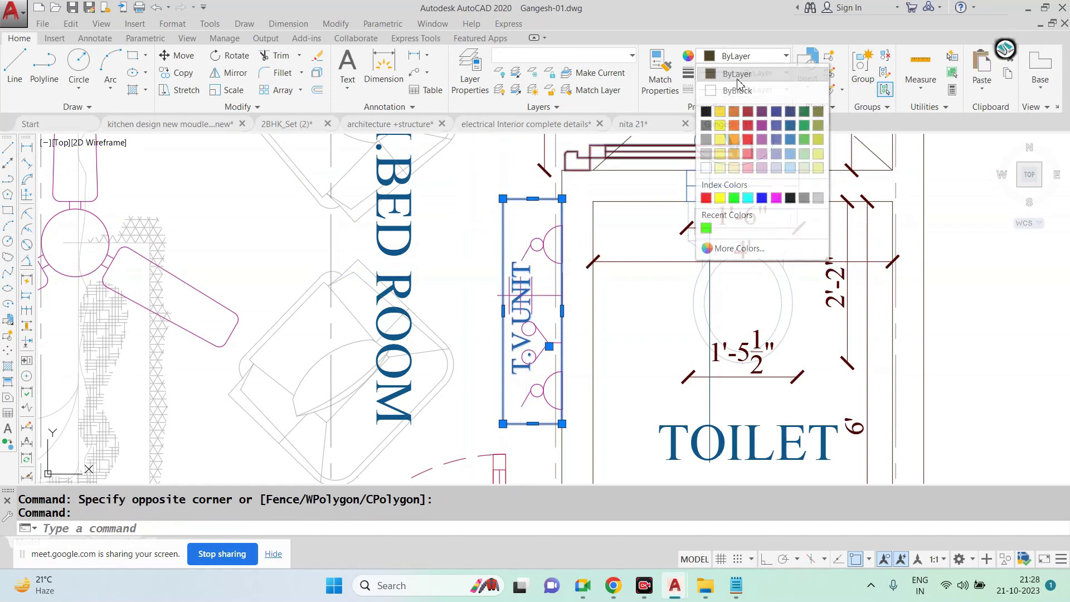
key("Escape")
key("Escape")
key("Escape")
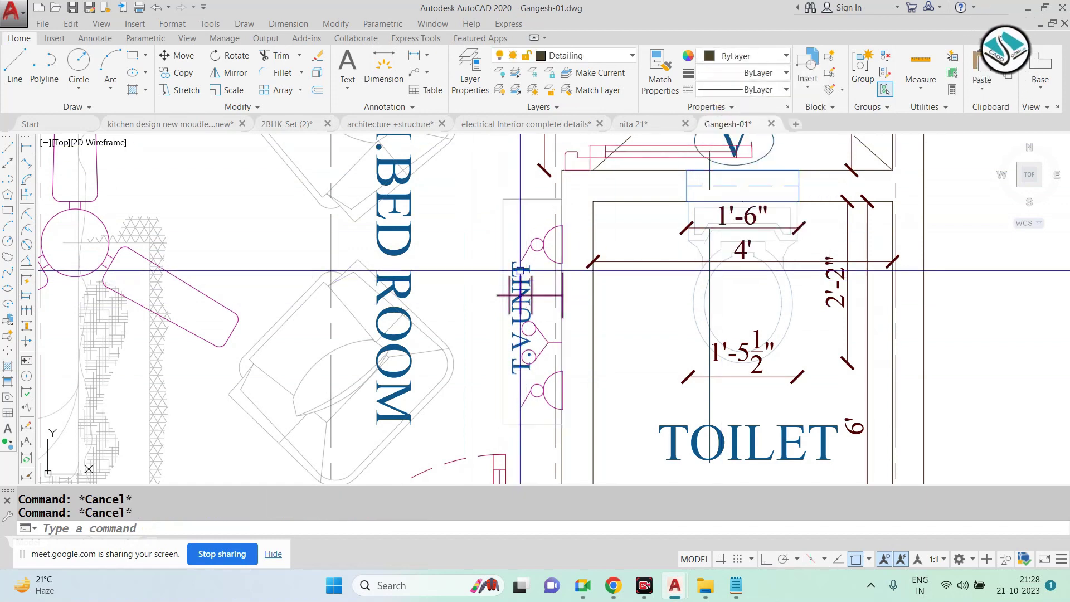
left_click(591, 59)
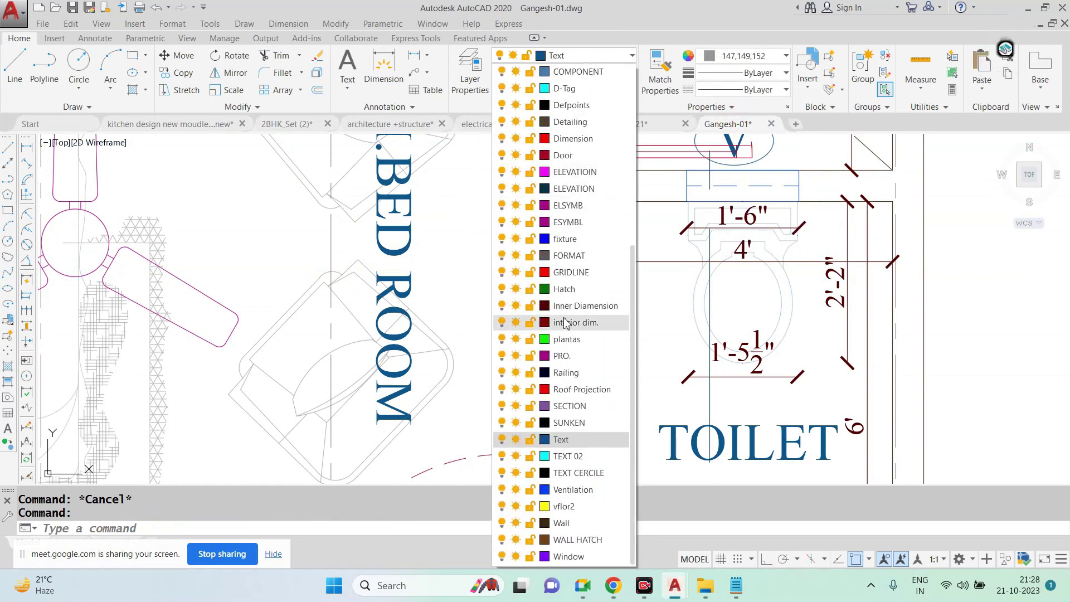
scroll(566, 334, "up", 3)
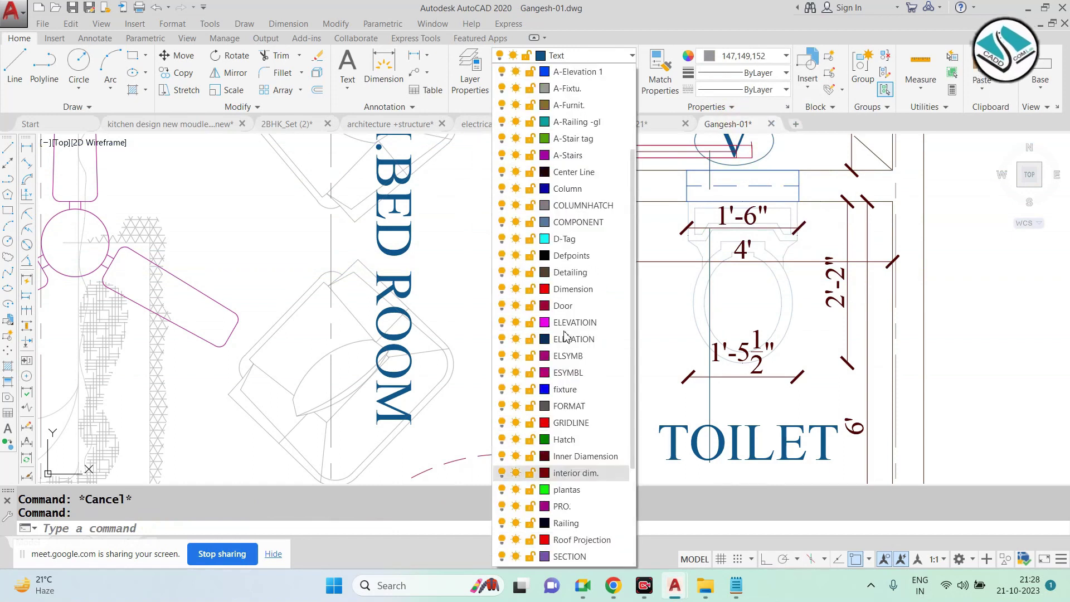
left_click(577, 202)
key("Escape")
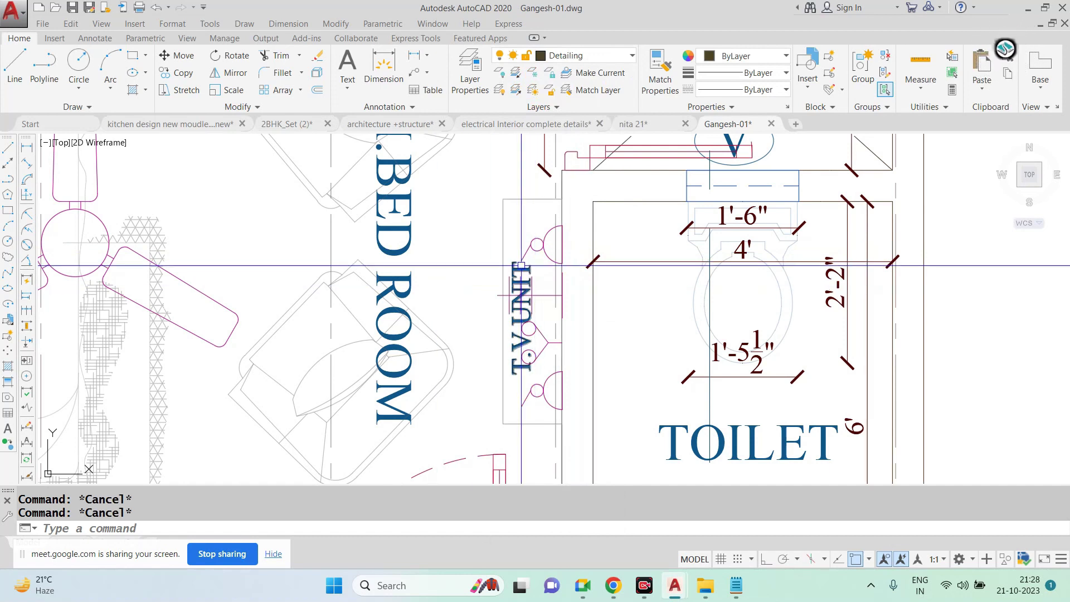
double_click(530, 295)
key("Escape")
key("Escape")
key("Escape")
Group the parts of the magenta switchboard triangle into one unnamed group
scroll(580, 251, "down", 1)
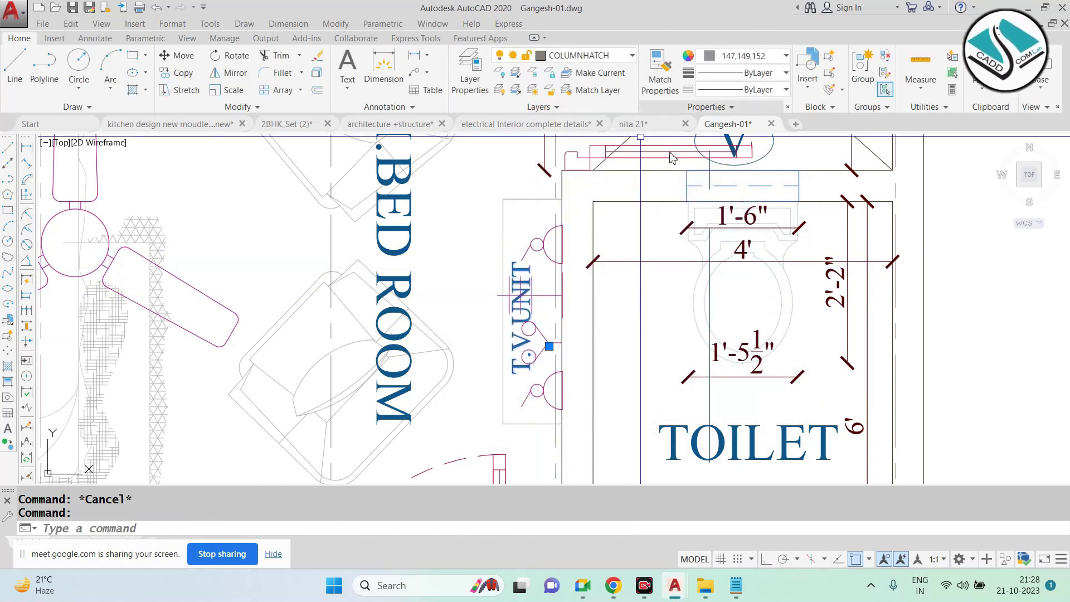
scroll(545, 306, "down", 3)
scroll(554, 378, "down", 3)
scroll(554, 378, "down", 2)
scroll(418, 406, "up", 2)
scroll(417, 407, "up", 3)
scroll(417, 406, "up", 2)
scroll(417, 406, "up", 4)
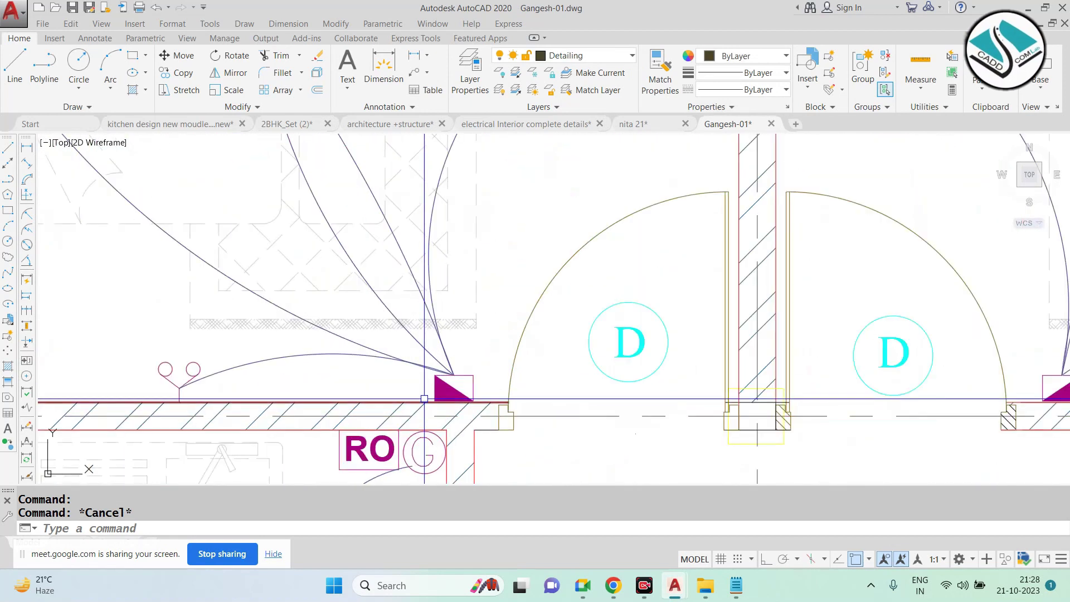
scroll(418, 406, "up", 1)
left_click(406, 327)
left_click(520, 421)
type("CO")
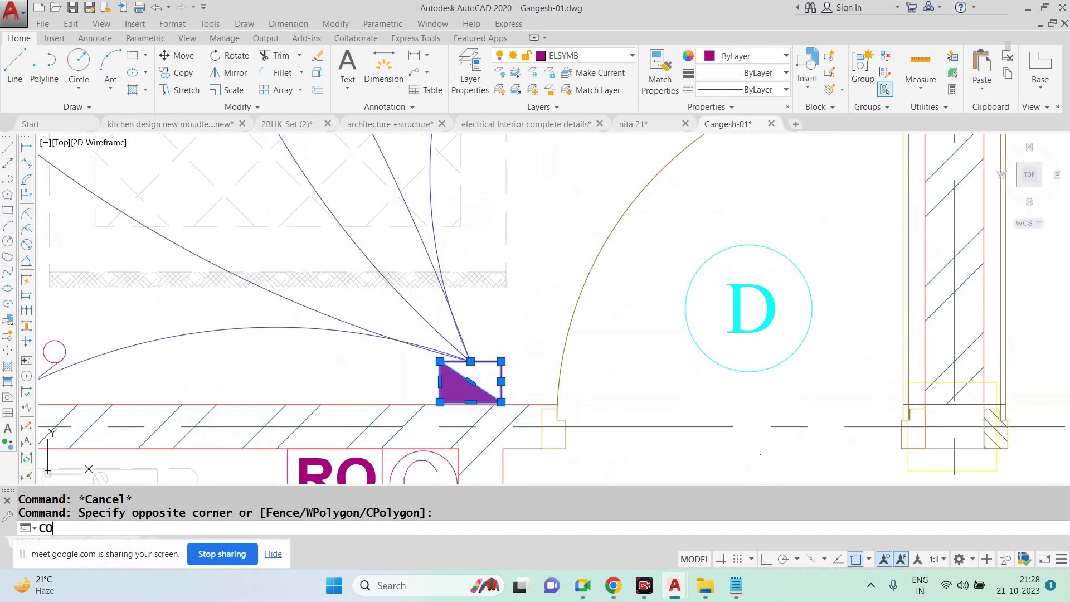
key("Return")
key("Escape")
left_click(420, 335)
left_click(525, 425)
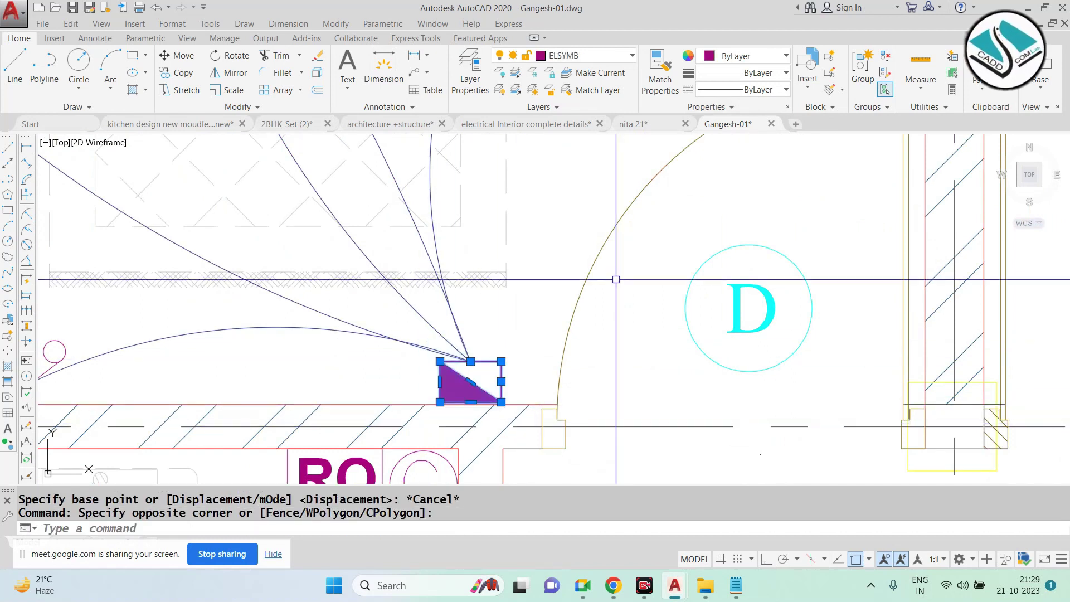
left_click(863, 66)
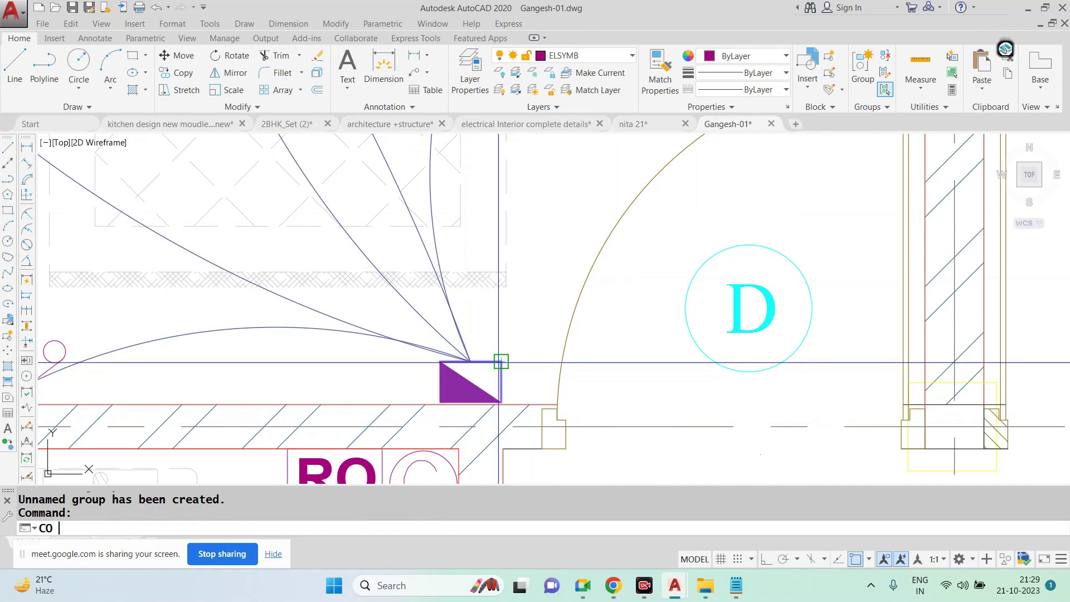
Copy the grouped triangle from its corner to the wall beside the M.BED ROOM door
key("Return")
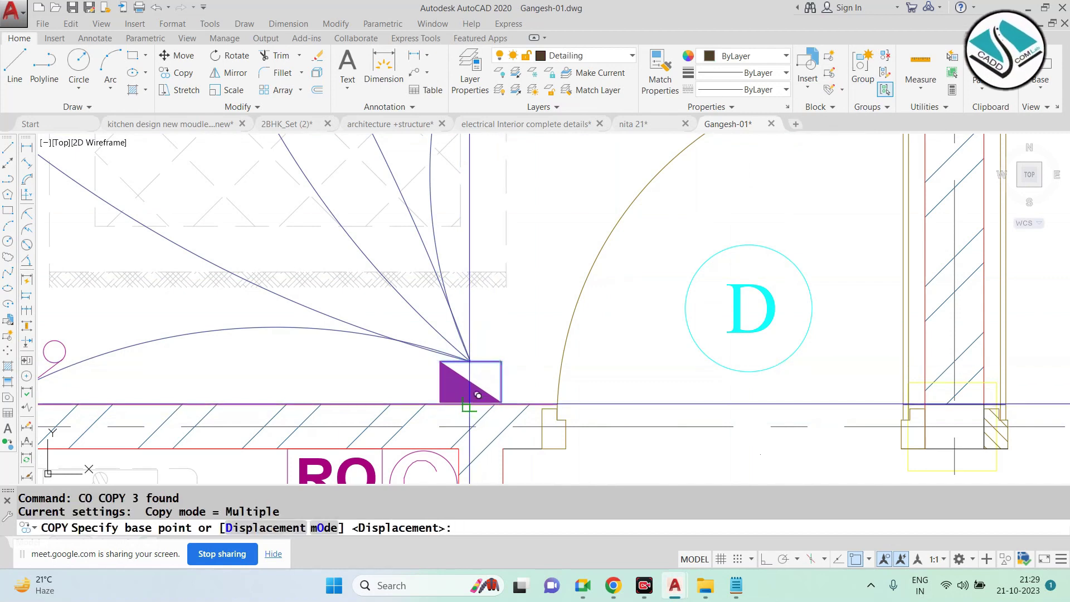
left_click(469, 407)
scroll(469, 407, "down", 5)
scroll(469, 390, "down", 2)
scroll(466, 362, "up", 8)
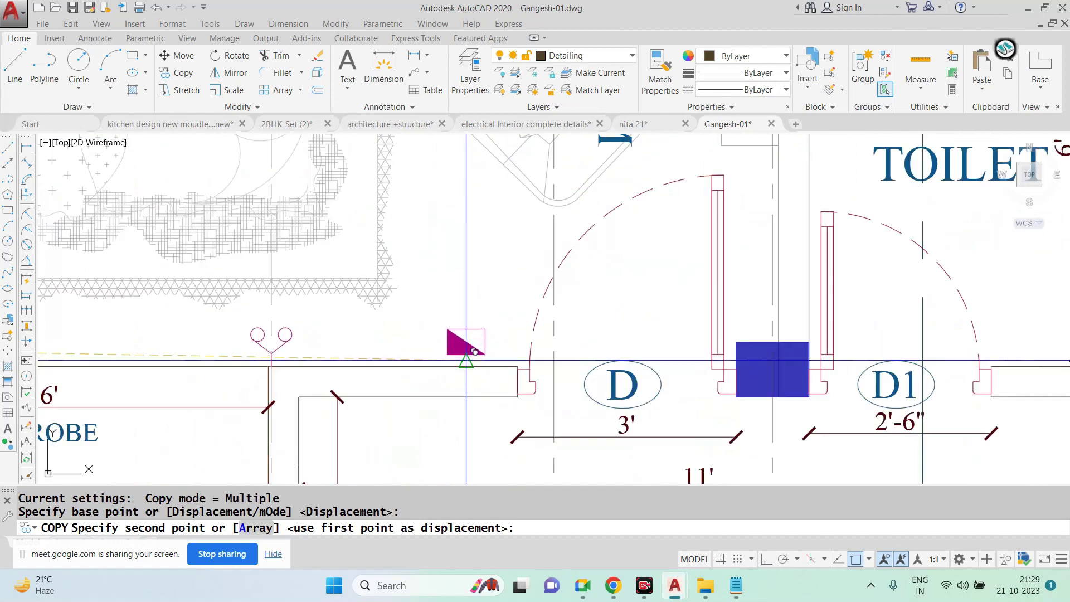
scroll(466, 362, "up", 4)
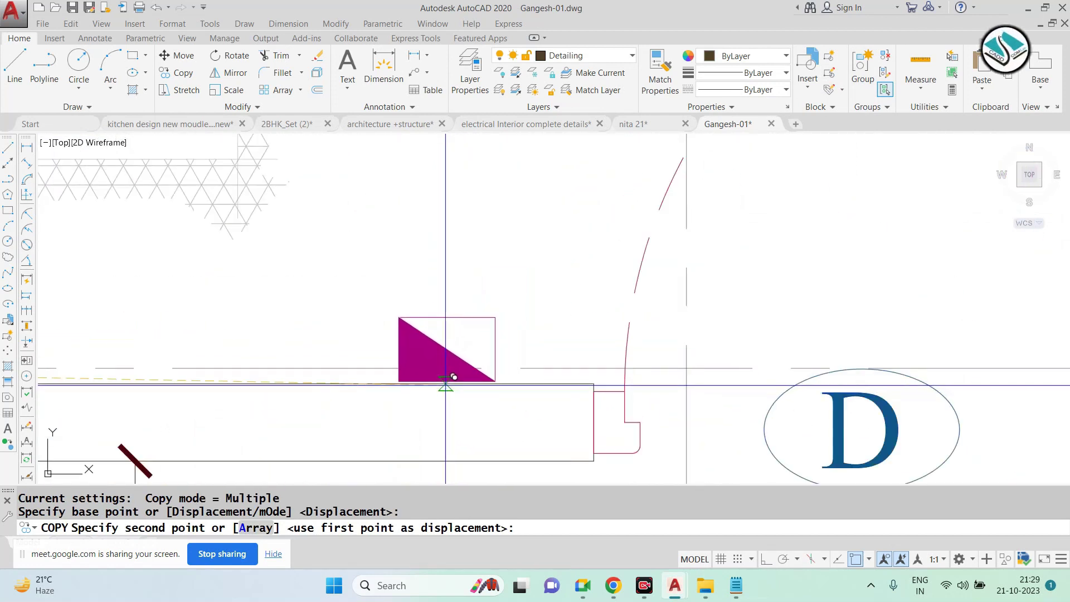
left_click(551, 330)
scroll(555, 331, "down", 5)
key("Escape")
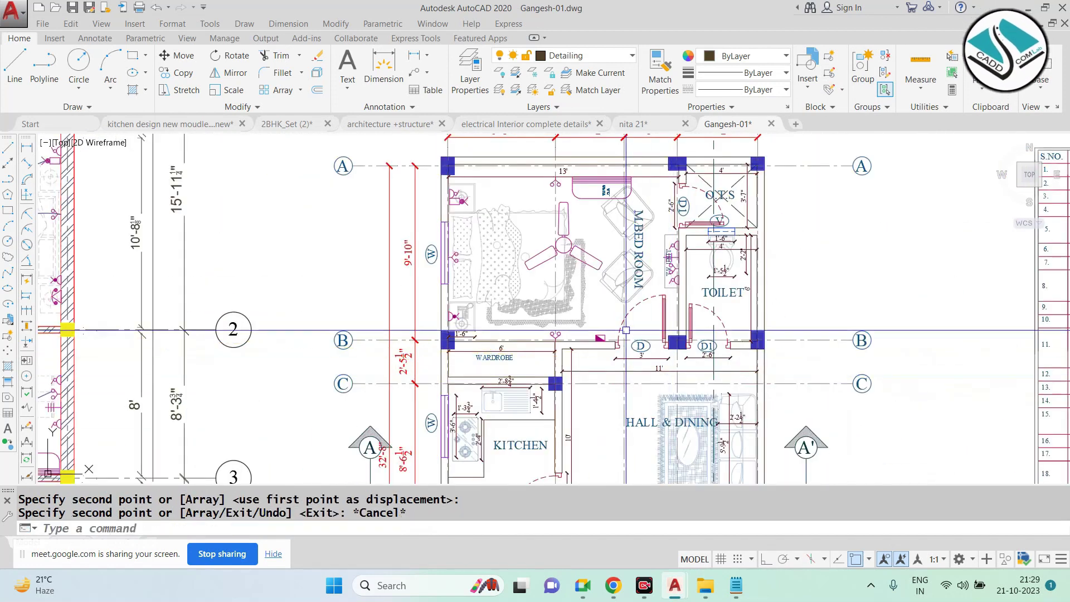
Pan to the master bedroom and draw a 3-point arc from the switchboard to the ceiling fan
scroll(586, 311, "down", 3)
scroll(557, 261, "up", 3)
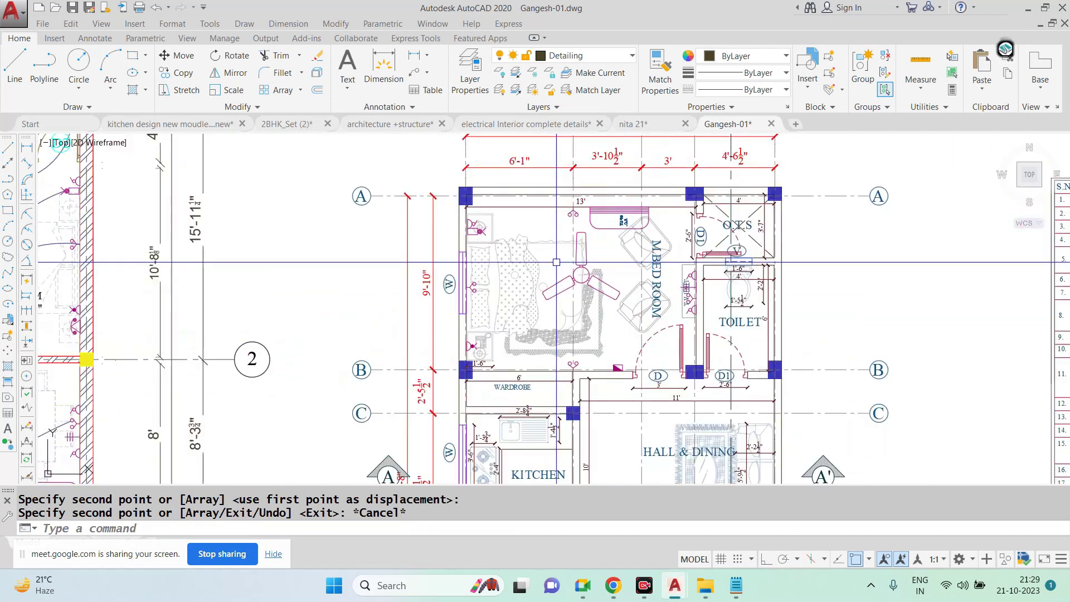
scroll(568, 261, "up", 2)
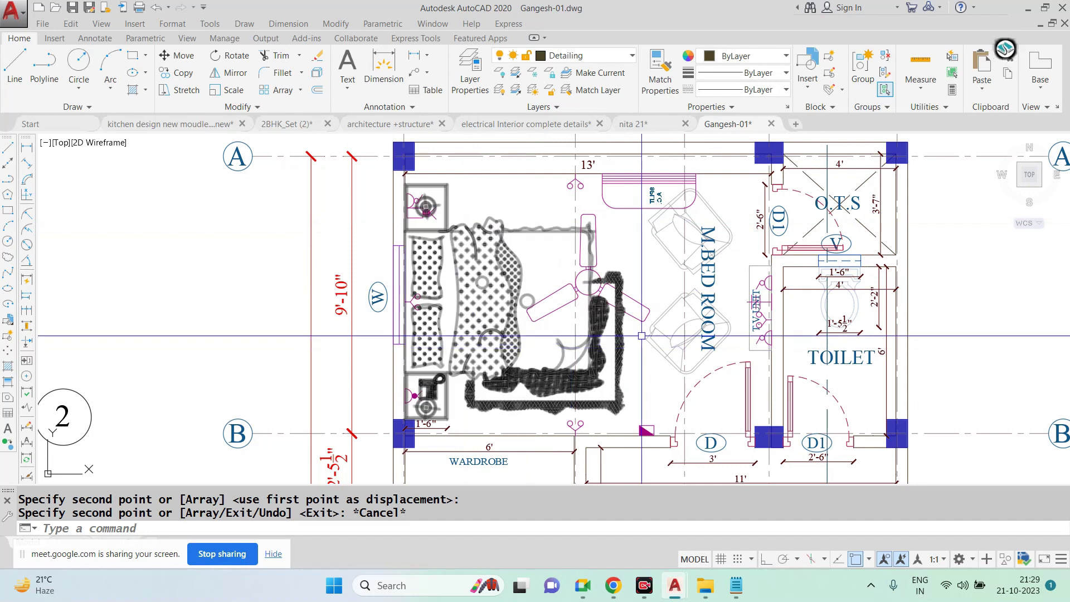
scroll(583, 254, "down", 3)
middle_click_drag(111, 251, 251, 234)
scroll(235, 232, "up", 2)
scroll(234, 231, "up", 2)
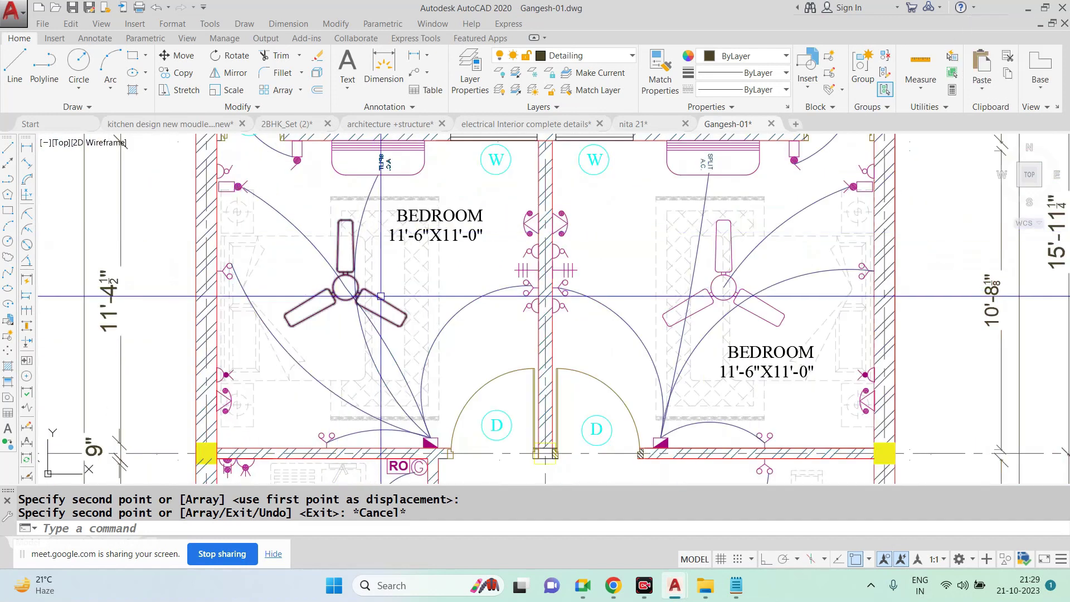
scroll(346, 283, "down", 3)
scroll(327, 283, "up", 1)
scroll(327, 246, "down", 2)
scroll(317, 246, "down", 3)
scroll(535, 287, "up", 2)
scroll(524, 290, "up", 5)
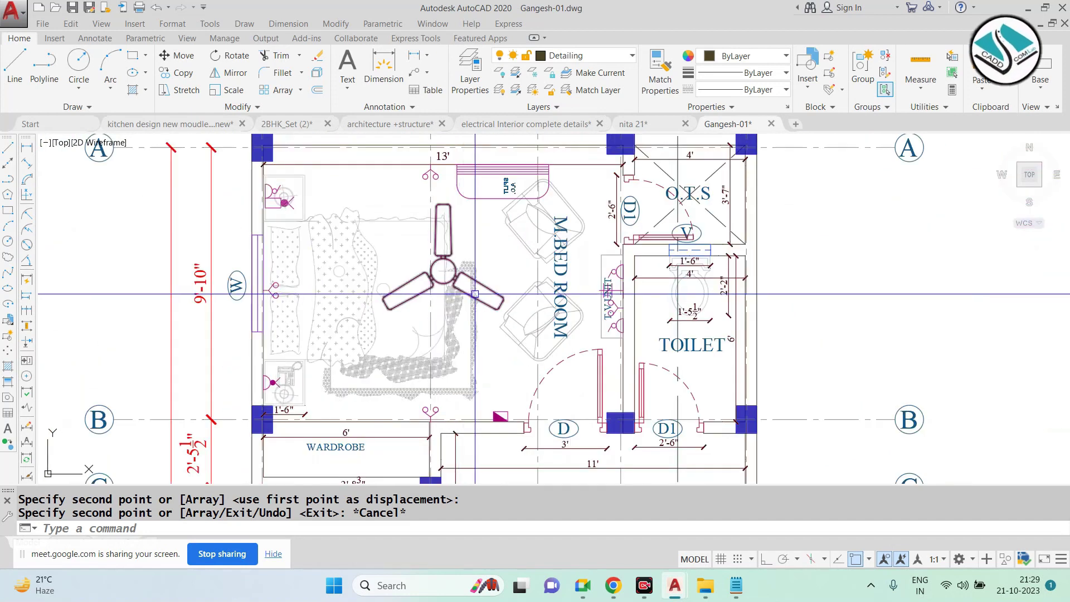
left_click(111, 84)
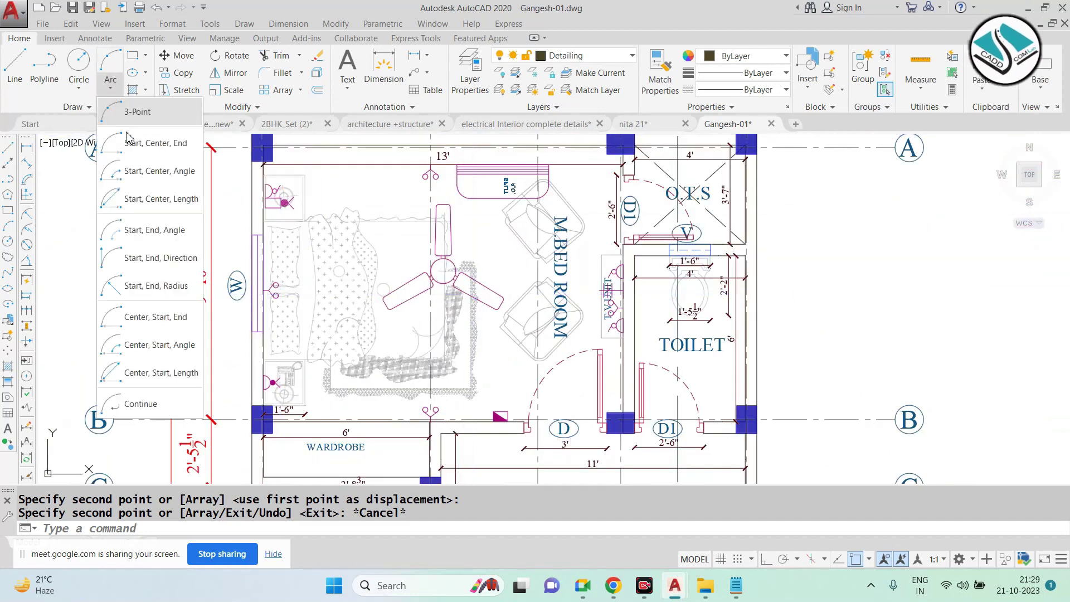
left_click(166, 112)
scroll(485, 429, "up", 3)
left_click(488, 434)
scroll(483, 412, "down", 3)
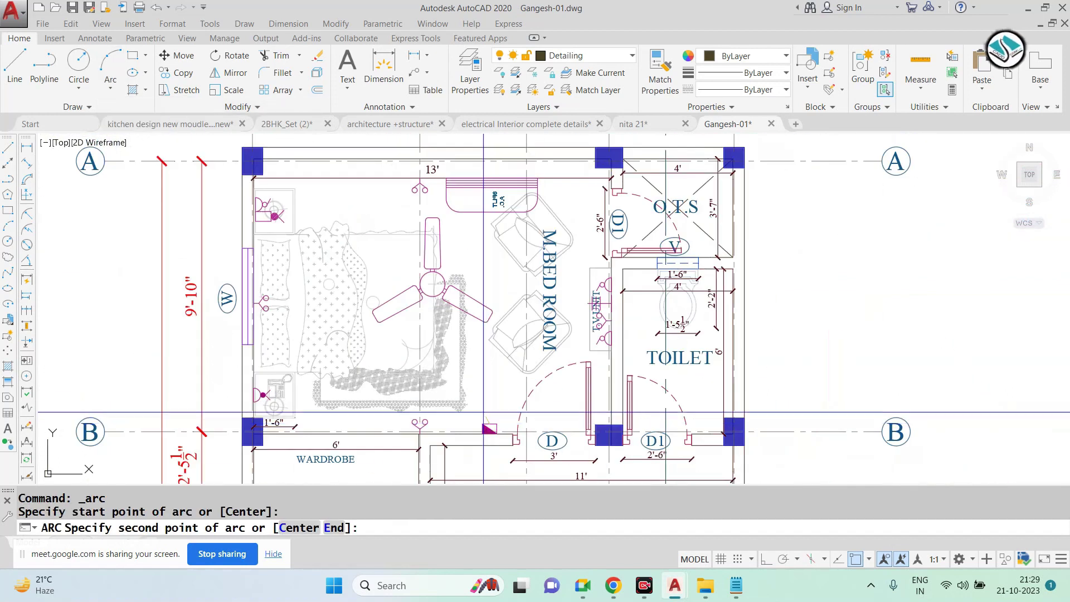
left_click(440, 372)
scroll(427, 296, "up", 5)
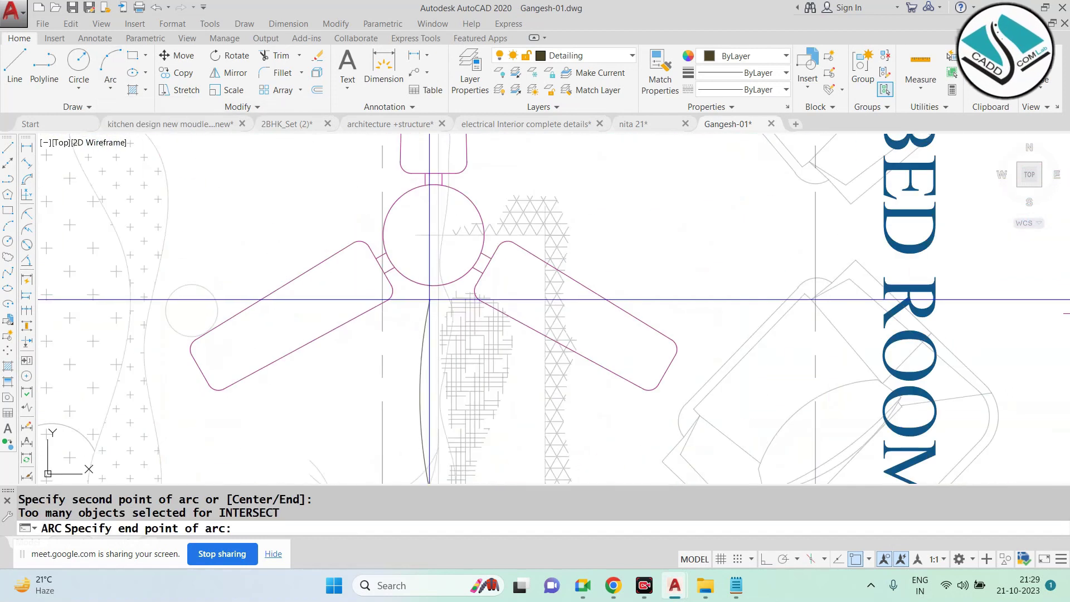
left_click(455, 298)
scroll(468, 248, "down", 4)
key("Escape")
Draw a wiring arc from the switchboard to the socket near the wardrobe
scroll(488, 274, "down", 4)
middle_click_drag(502, 391, 535, 223)
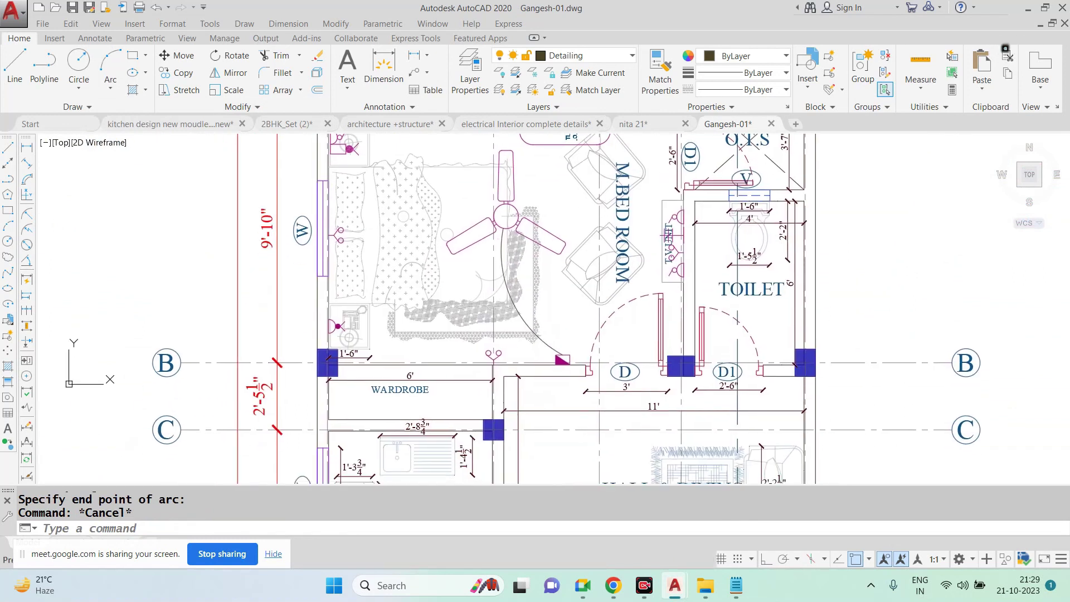
scroll(552, 336, "up", 4)
key("Return")
left_click(552, 336)
left_click(489, 308)
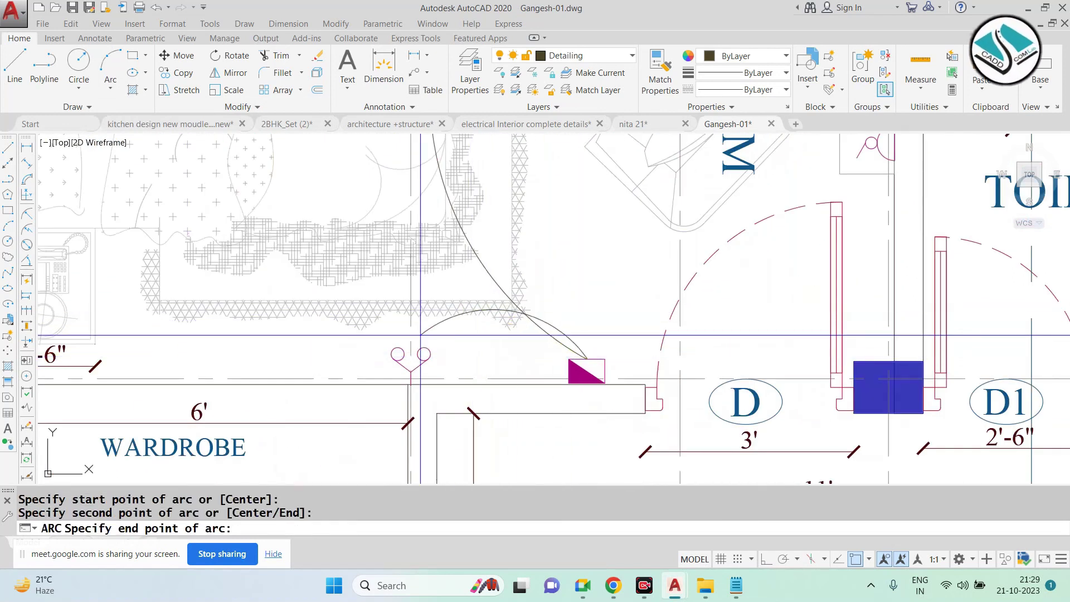
left_click(404, 351)
key("Escape")
Draw another wiring arc ending at a point inside the bedroom
key("Return")
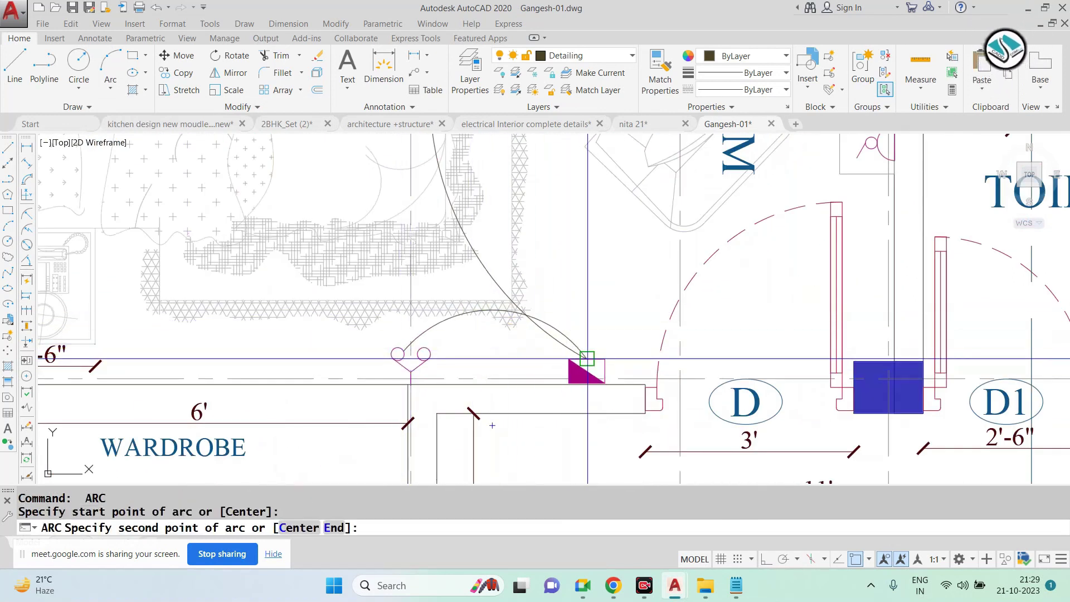
scroll(587, 359, "down", 3)
scroll(413, 329, "up", 2)
scroll(422, 426, "up", 1)
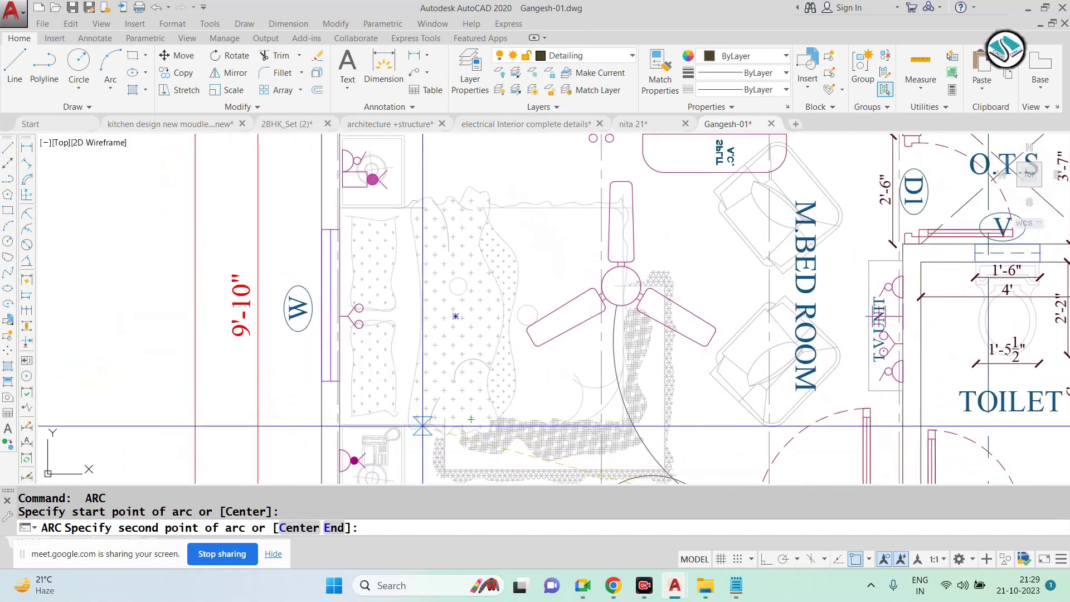
left_click(454, 313)
left_click(390, 323)
scroll(392, 324, "down", 2)
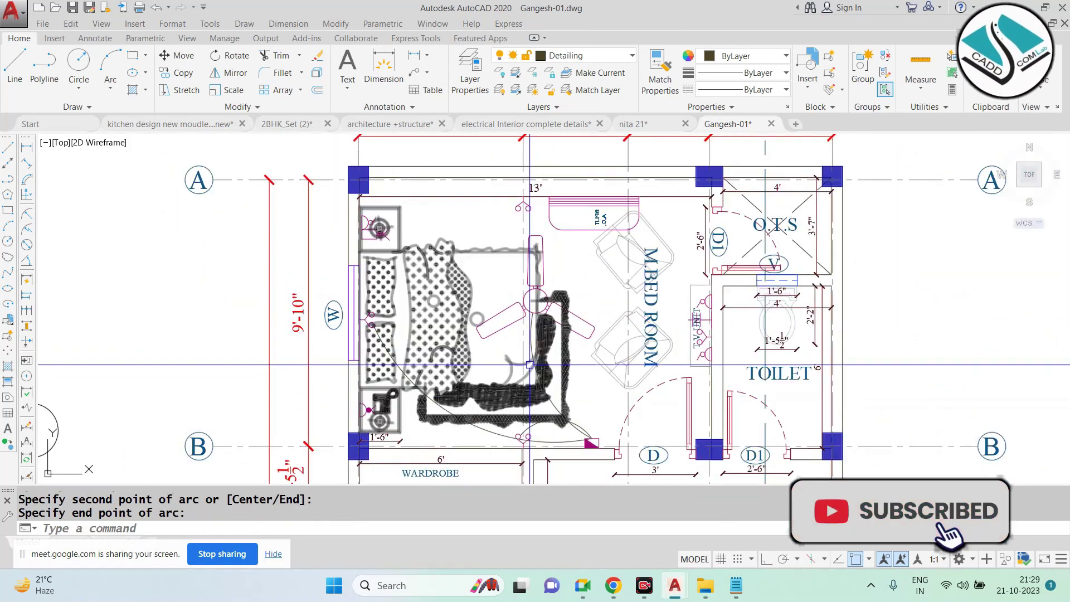
key("Escape")
Draw an arc from the switchboard triangle corner to a point by the bedroom's top wall
key("Return")
scroll(602, 432, "up", 2)
left_click(586, 445)
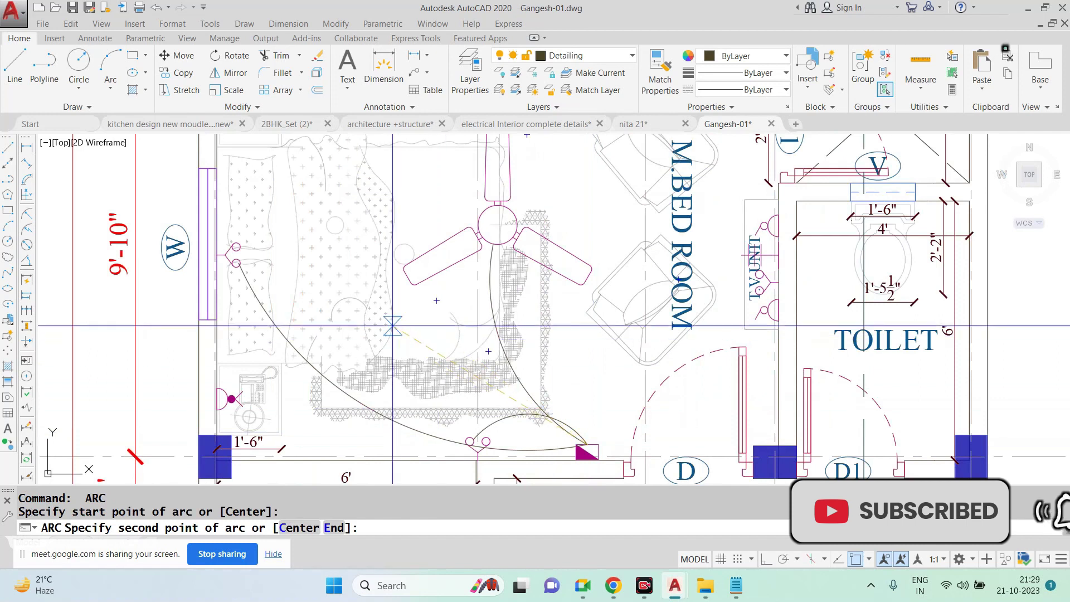
left_click(379, 220)
middle_click_drag(380, 220, 368, 292)
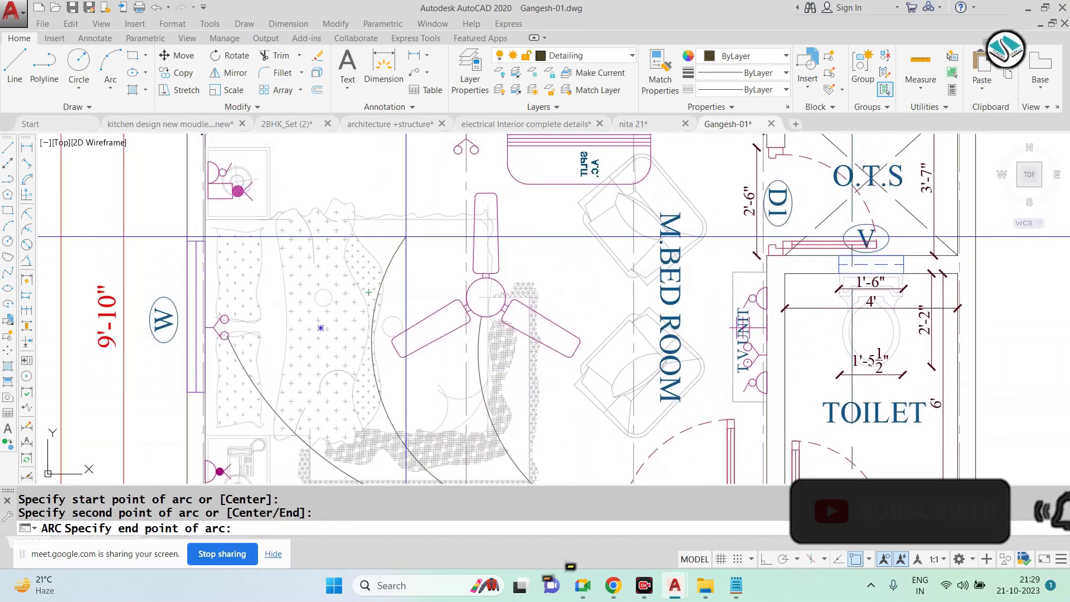
left_click(368, 293)
scroll(390, 298, "down", 3)
scroll(415, 305, "down", 3)
scroll(245, 306, "up", 6)
scroll(246, 306, "down", 2)
scroll(246, 306, "up", 3)
scroll(183, 238, "up", 2)
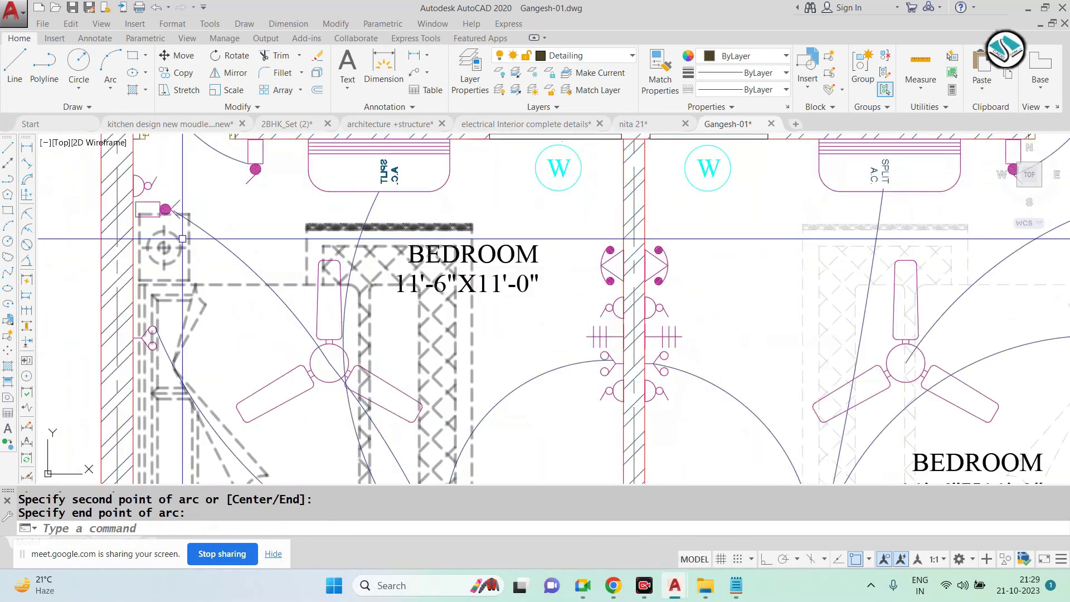
scroll(183, 239, "down", 2)
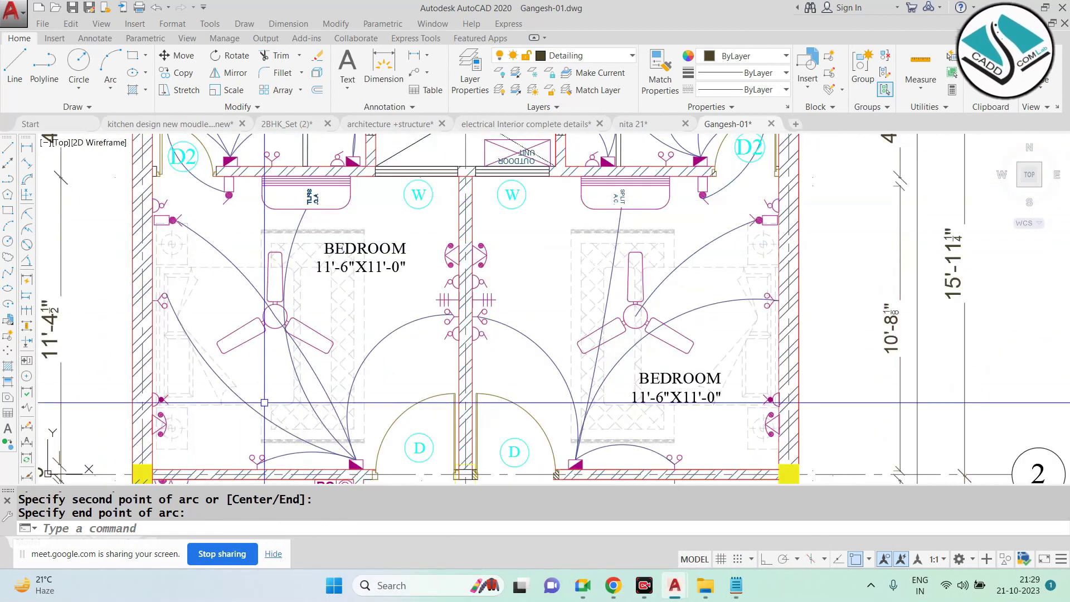
scroll(169, 212, "up", 1)
scroll(335, 251, "down", 2)
scroll(501, 273, "down", 2)
scroll(528, 278, "down", 1)
scroll(529, 278, "up", 2)
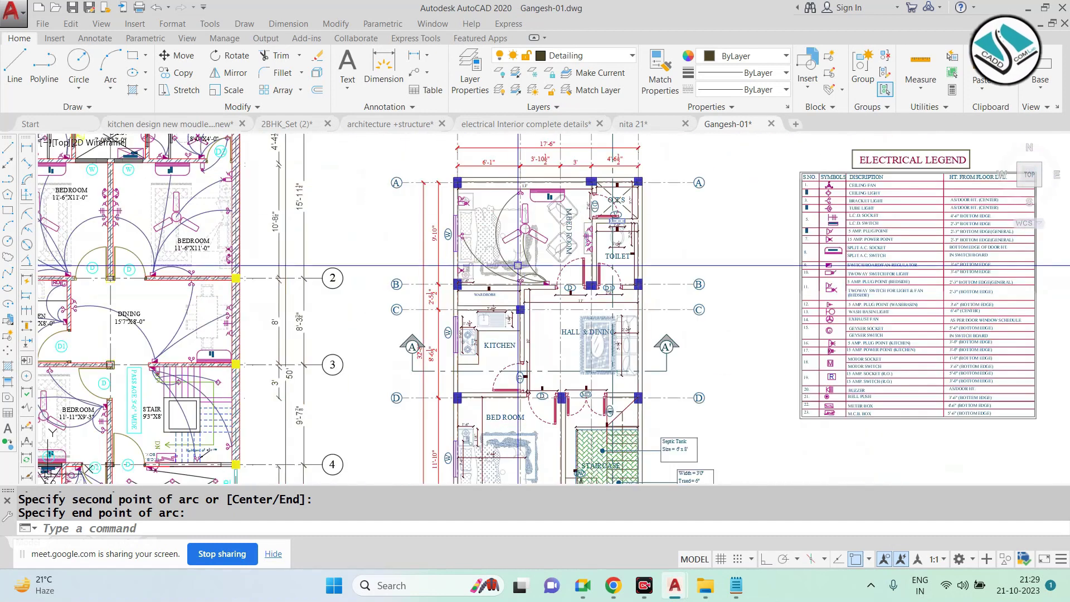
scroll(528, 279, "up", 3)
Draw a wiring arc from the switchboard to the upper-left wall point
key("Return")
scroll(611, 397, "up", 2)
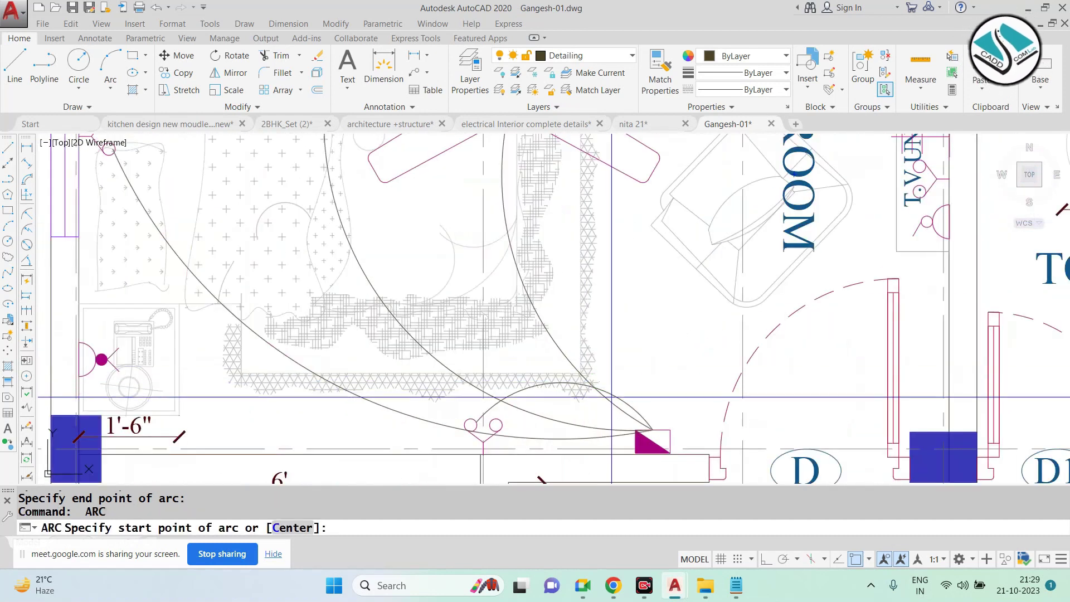
left_click(652, 431)
scroll(530, 441, "down", 2)
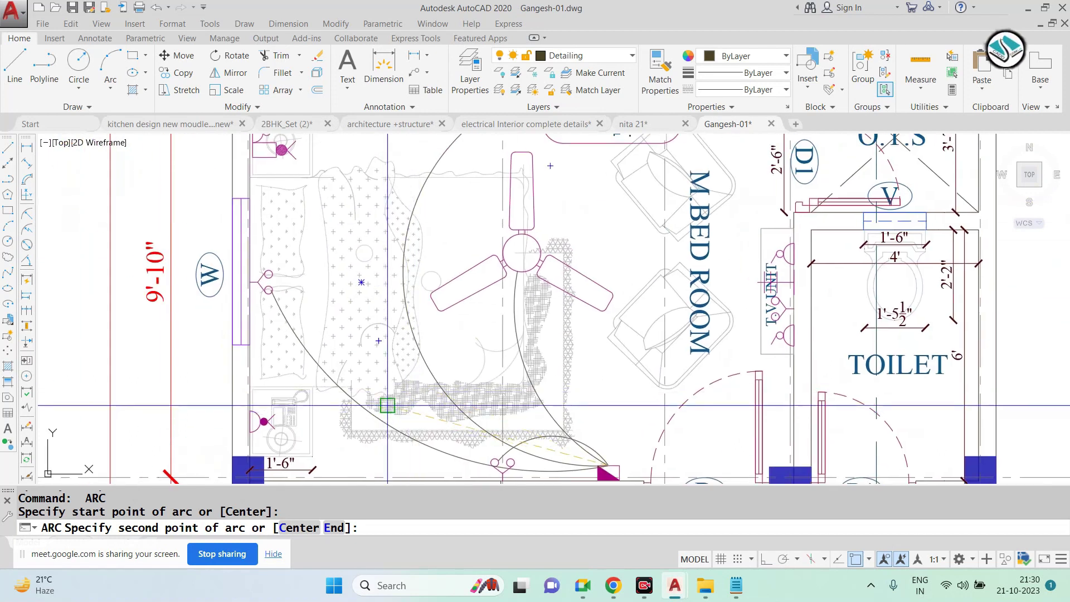
left_click(345, 356)
left_click(281, 149)
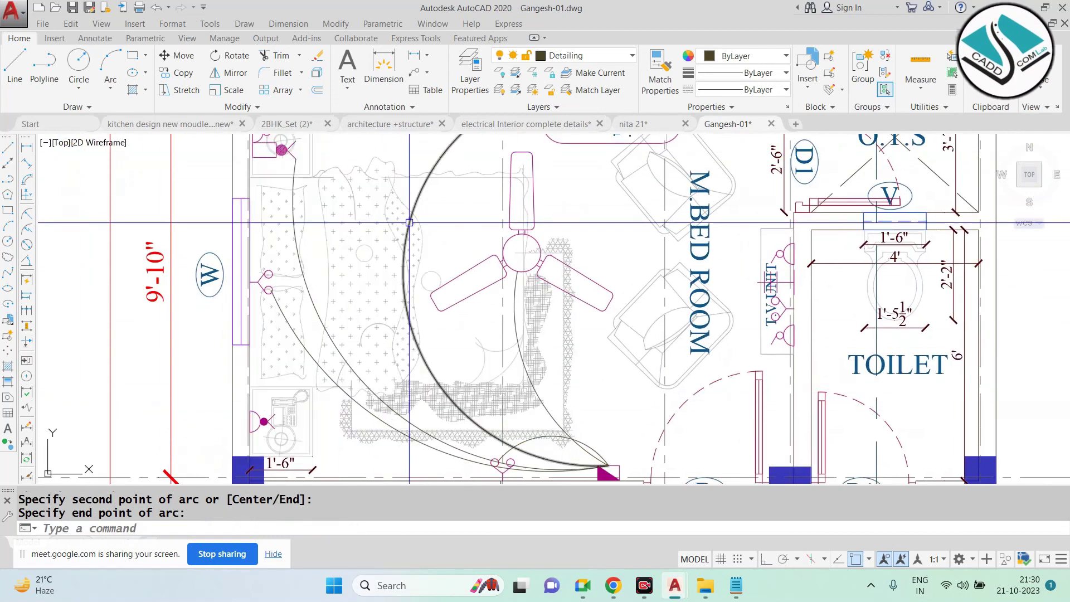
scroll(410, 222, "down", 2)
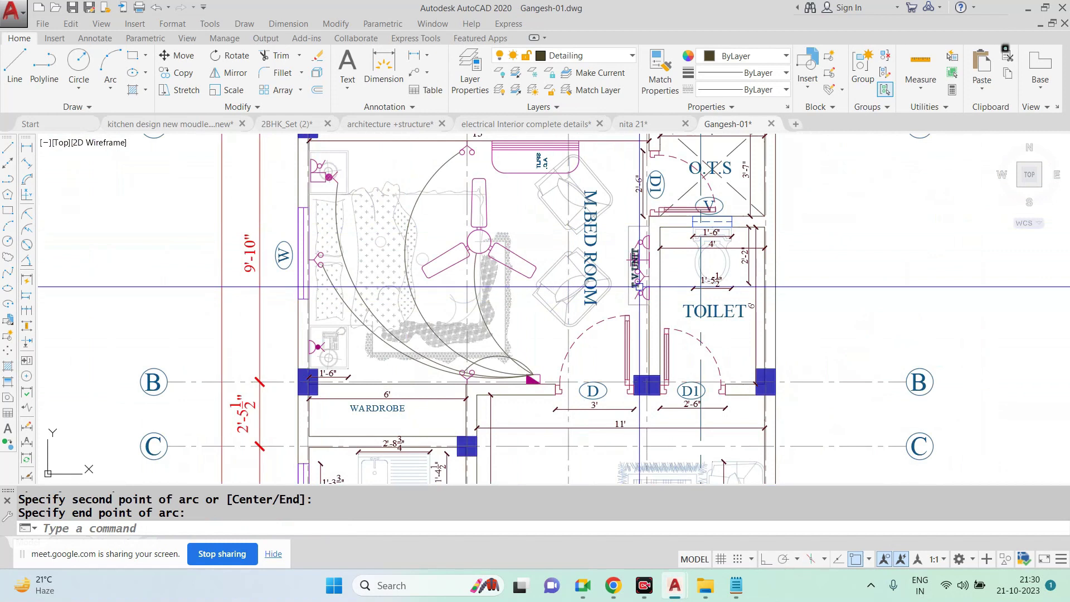
scroll(640, 292, "up", 2)
key("Escape")
Draw a wiring arc from the switchboard to the fitting near the TV unit
key("Return")
left_click(470, 427)
left_click(462, 338)
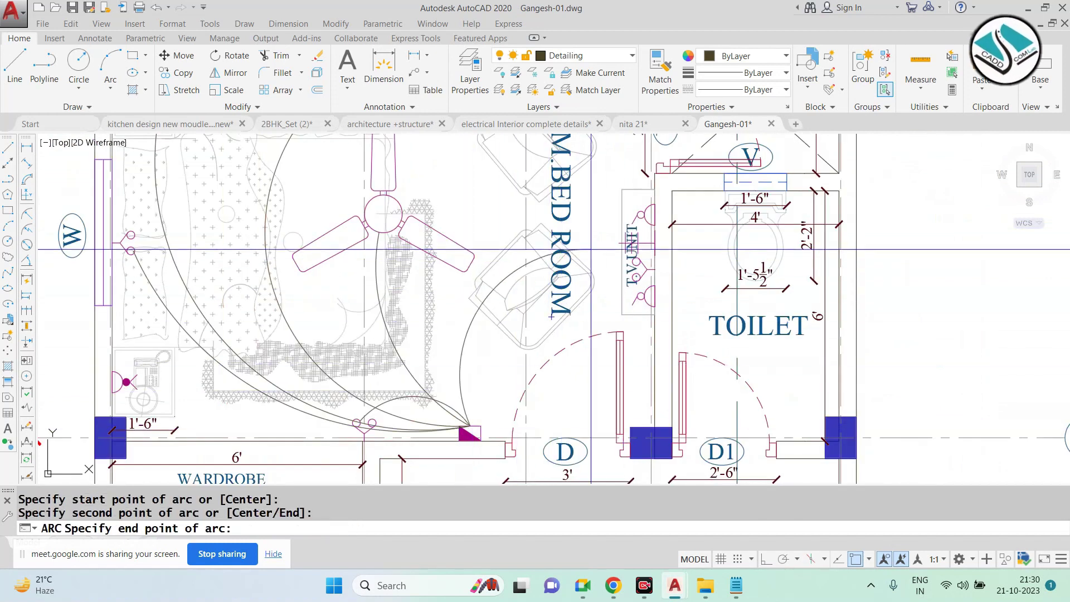
left_click(623, 261)
scroll(563, 289, "down", 2)
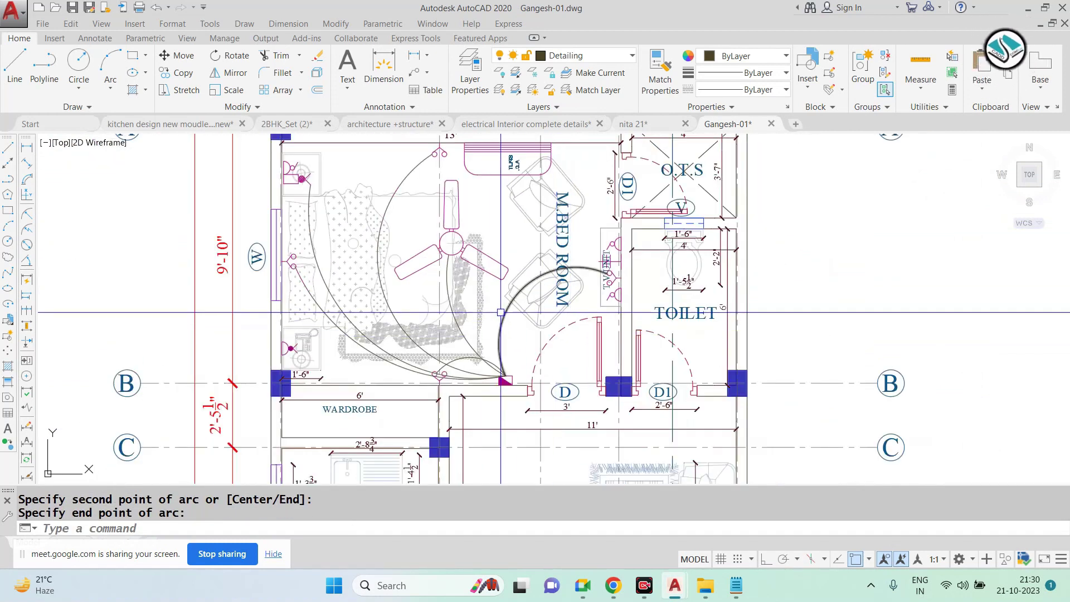
middle_click_drag(465, 276, 462, 300)
key("Escape")
Abandon an unfinished arc and select two wiring arcs for recolouring
key("Return")
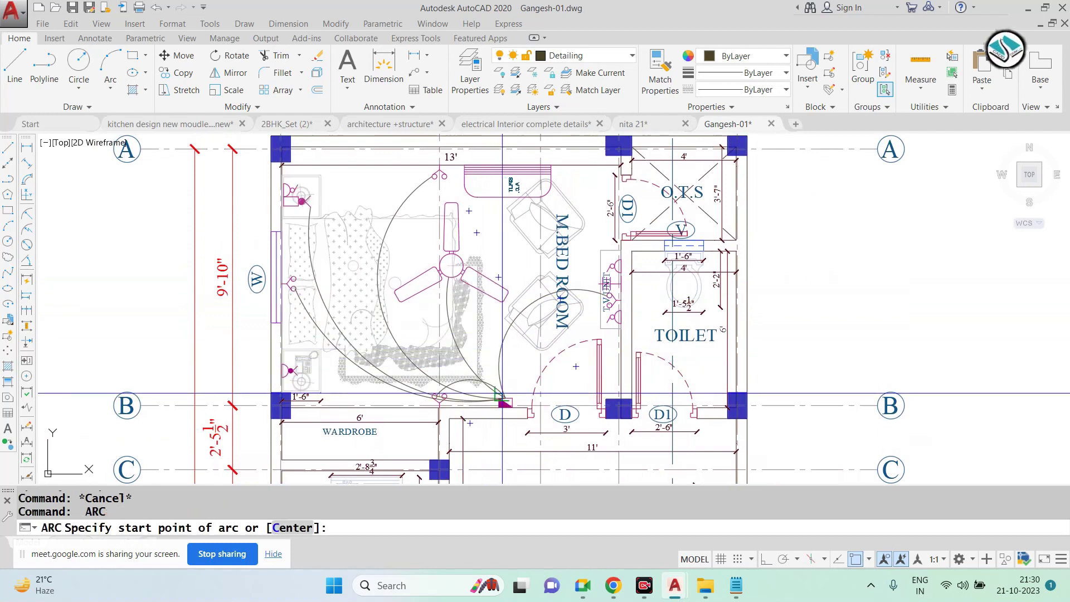
left_click(504, 399)
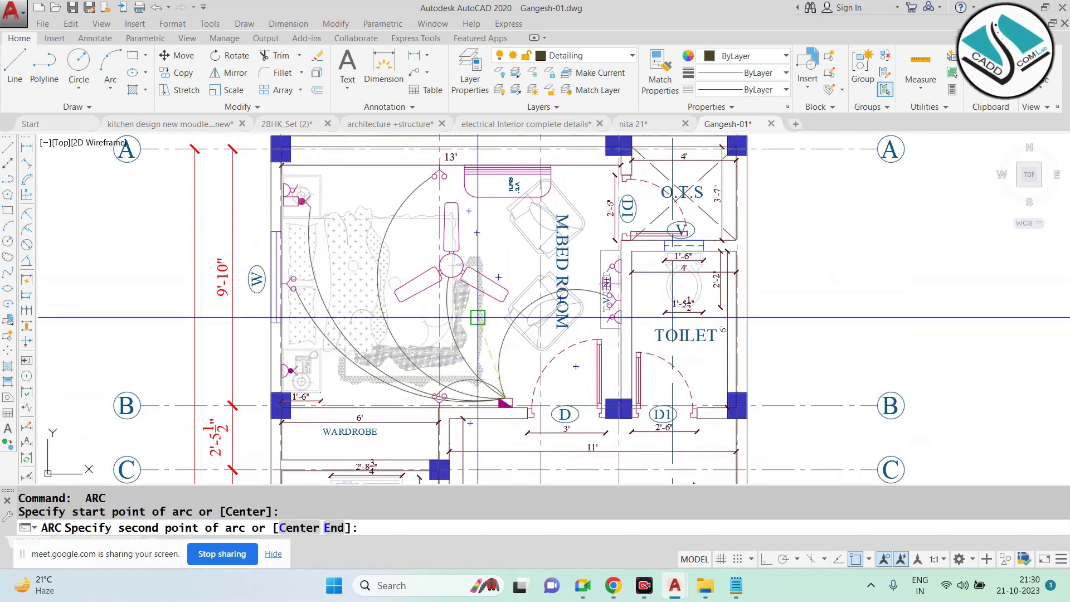
left_click(466, 275)
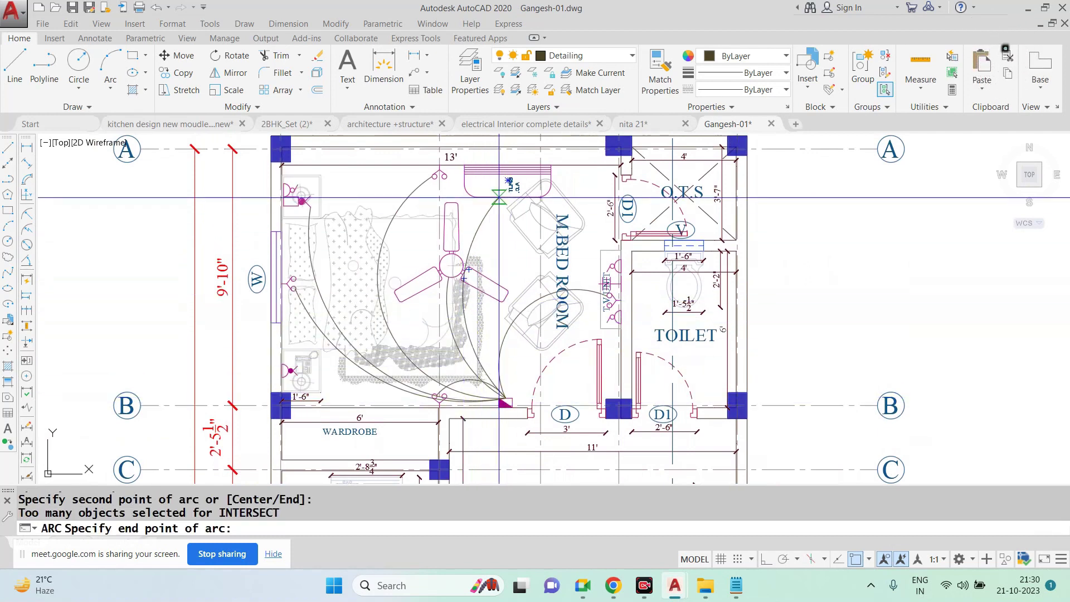
key("Escape")
scroll(476, 240, "down", 2)
left_click(468, 275)
left_click(432, 210)
left_click(744, 56)
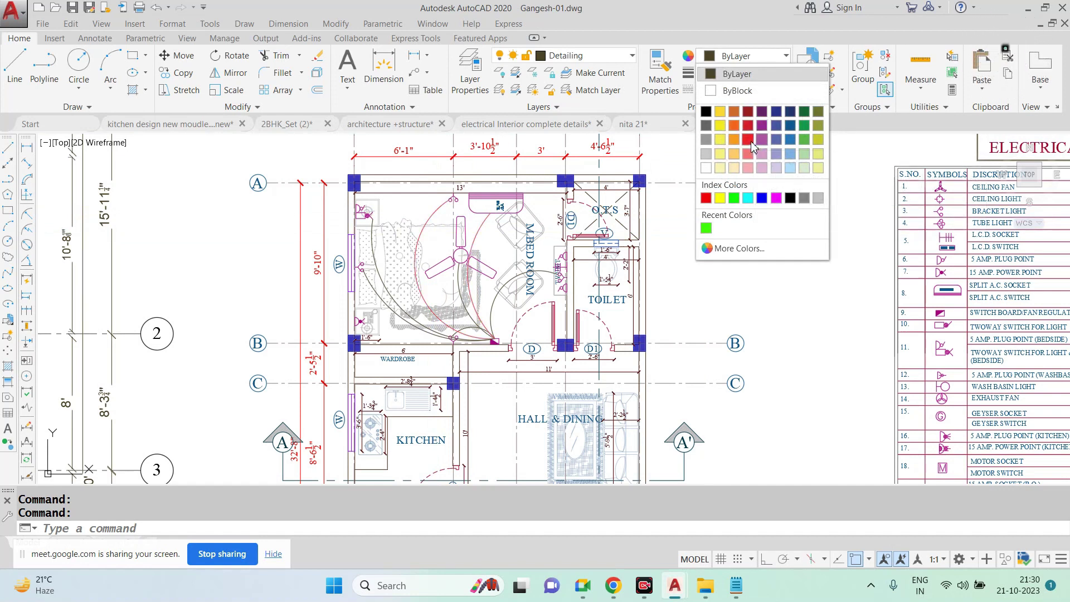
Make the selected arcs red, then use MA with a red bedroom arc as the source
left_click(706, 198)
key("Escape")
key("Escape")
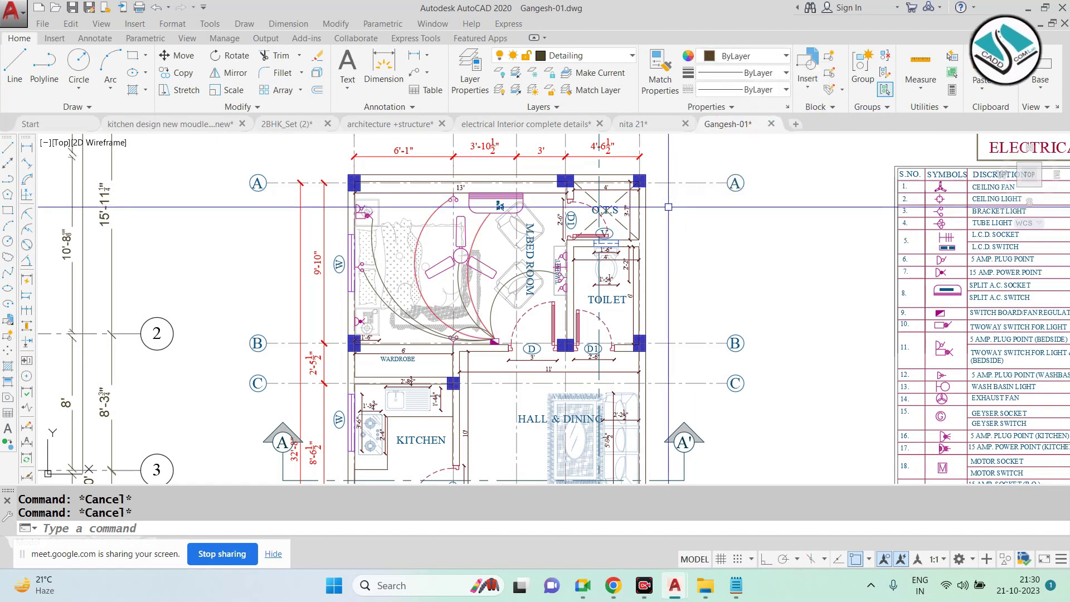
type("ma")
key("Return")
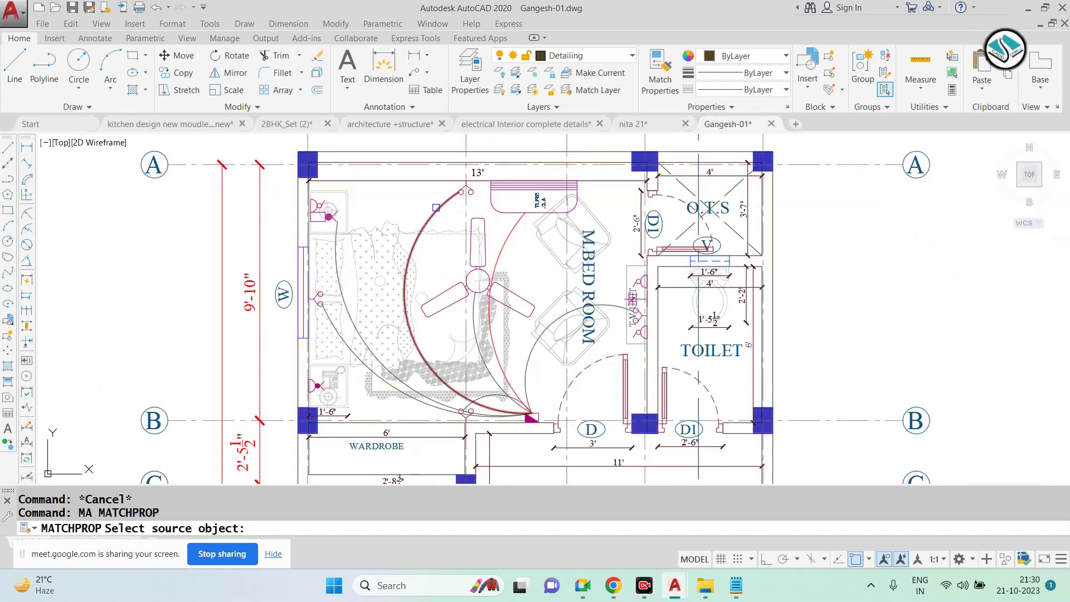
left_click(436, 210)
Finish property matching, then select a red bedroom arc and show its Linetype list
scroll(393, 220, "up", 3)
scroll(379, 186, "down", 2)
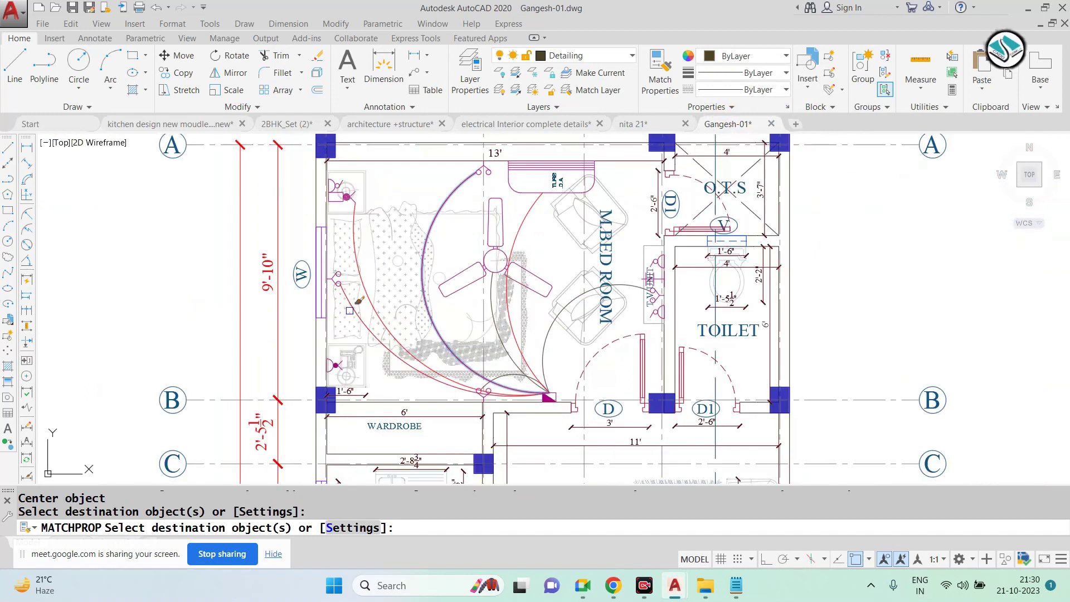
scroll(381, 321, "up", 4)
scroll(389, 315, "down", 3)
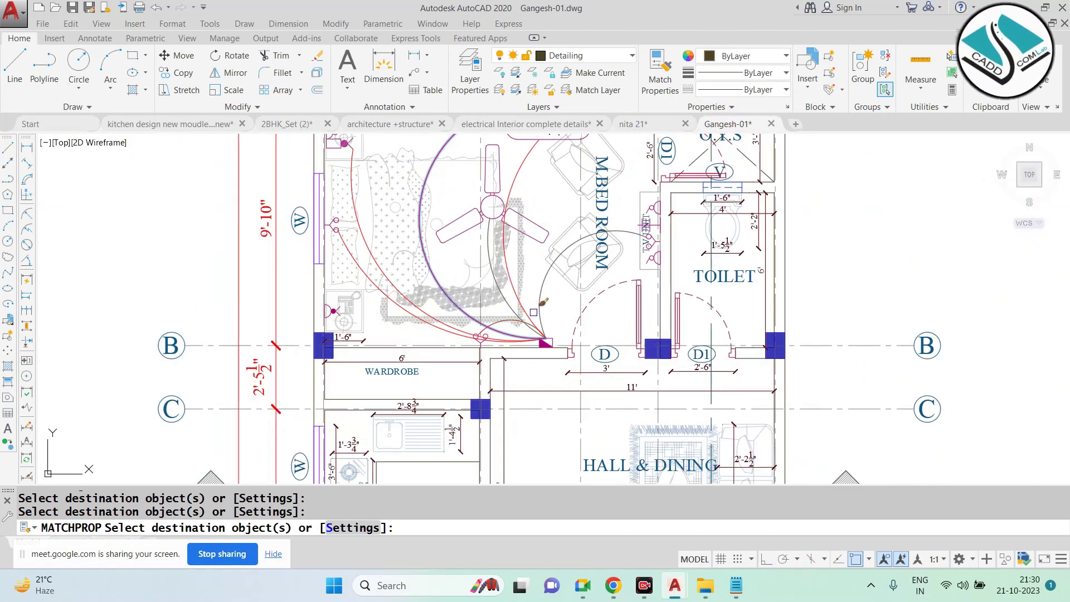
scroll(590, 262, "down", 2)
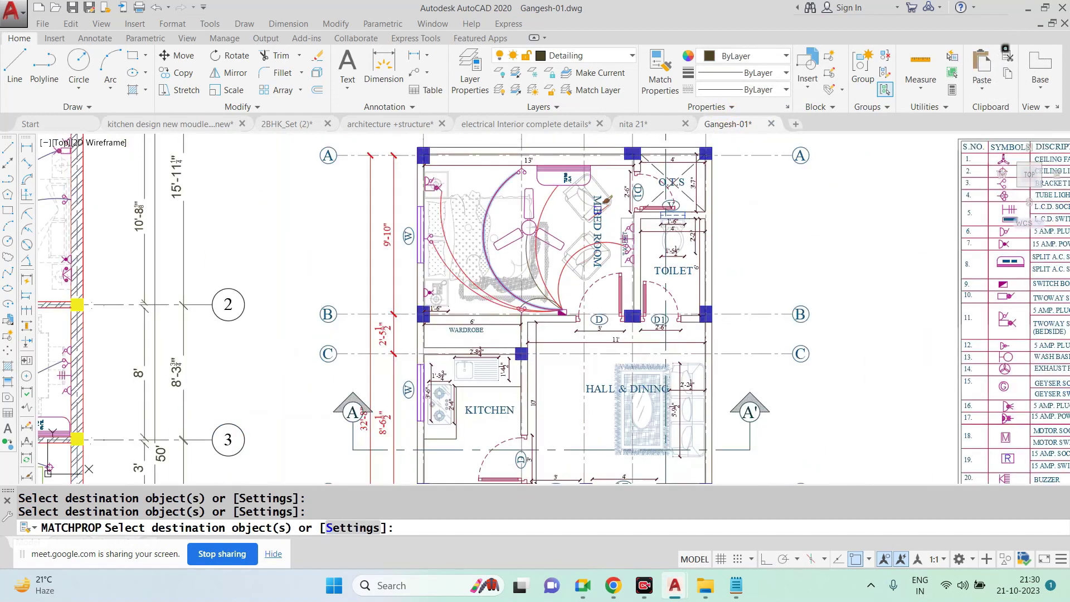
scroll(598, 206, "up", 2)
key("Escape")
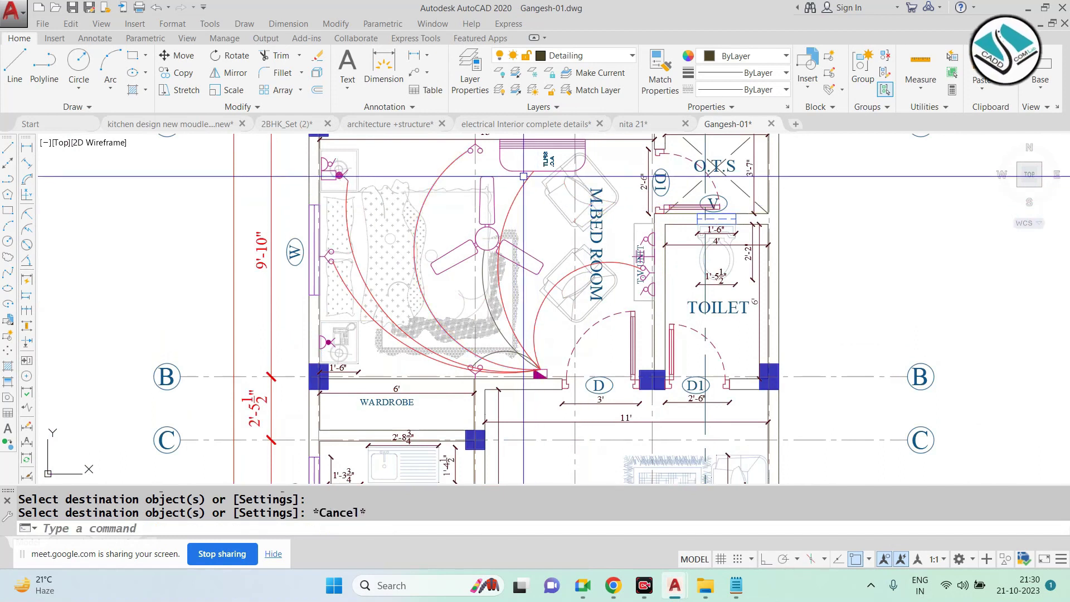
left_click(501, 234)
left_click(767, 92)
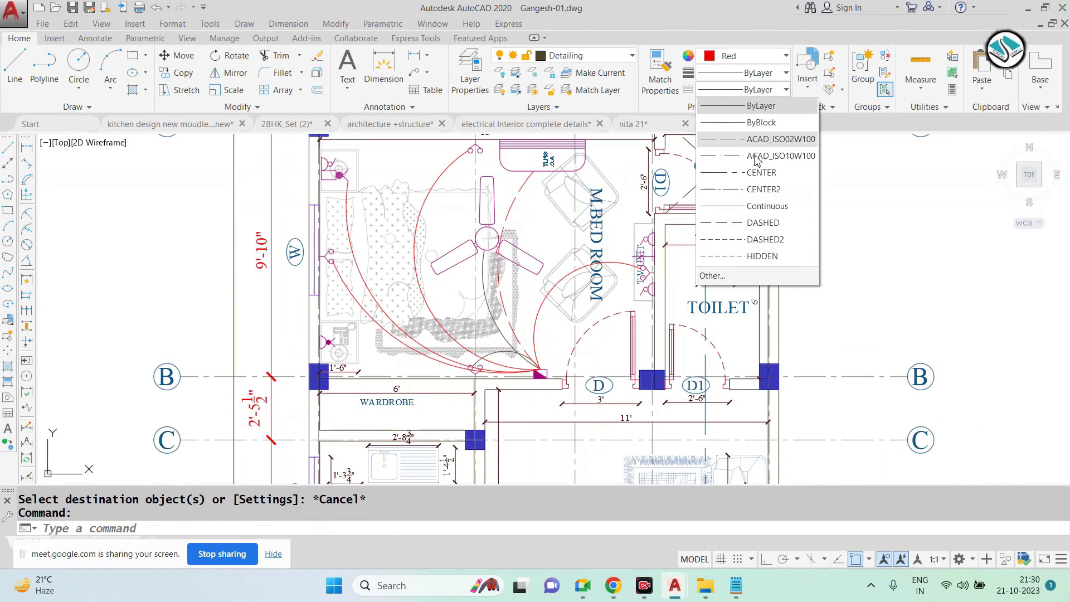
Give the selected arc the CENTER2 linetype with linetype scale 10
left_click(754, 190)
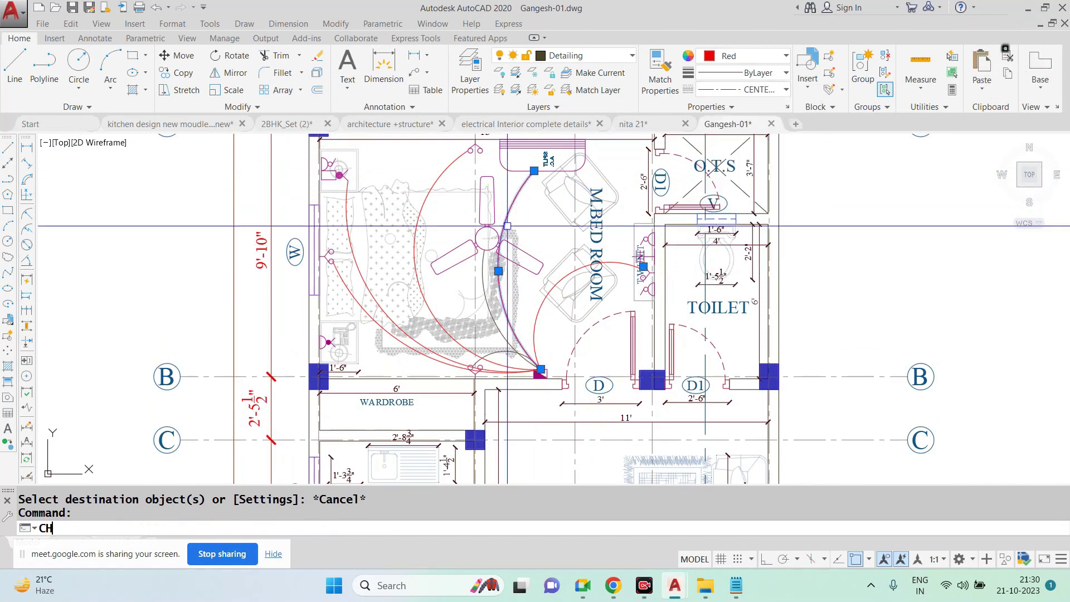
key("Return")
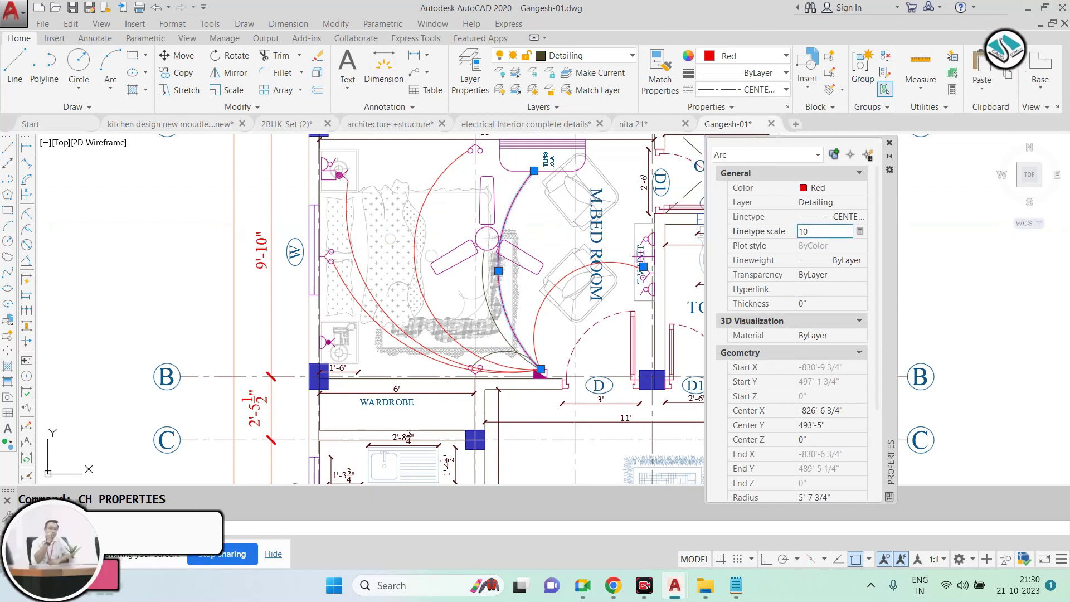
key("Return")
left_click(890, 146)
key("Escape")
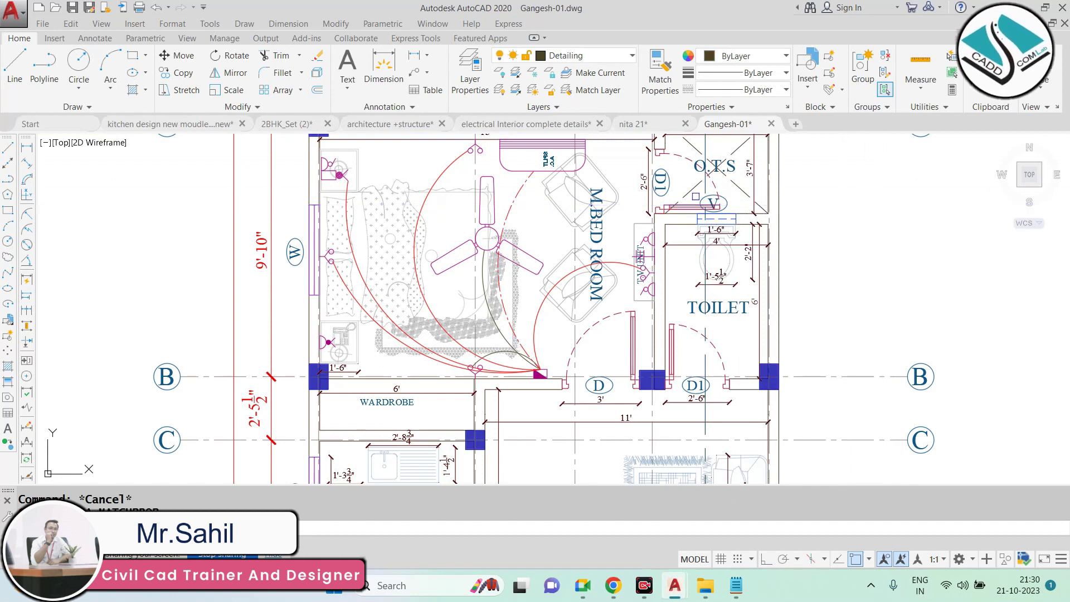
Pick the large arc as a match-properties source, then cancel the matching
scroll(462, 159, "up", 2)
left_click(455, 153)
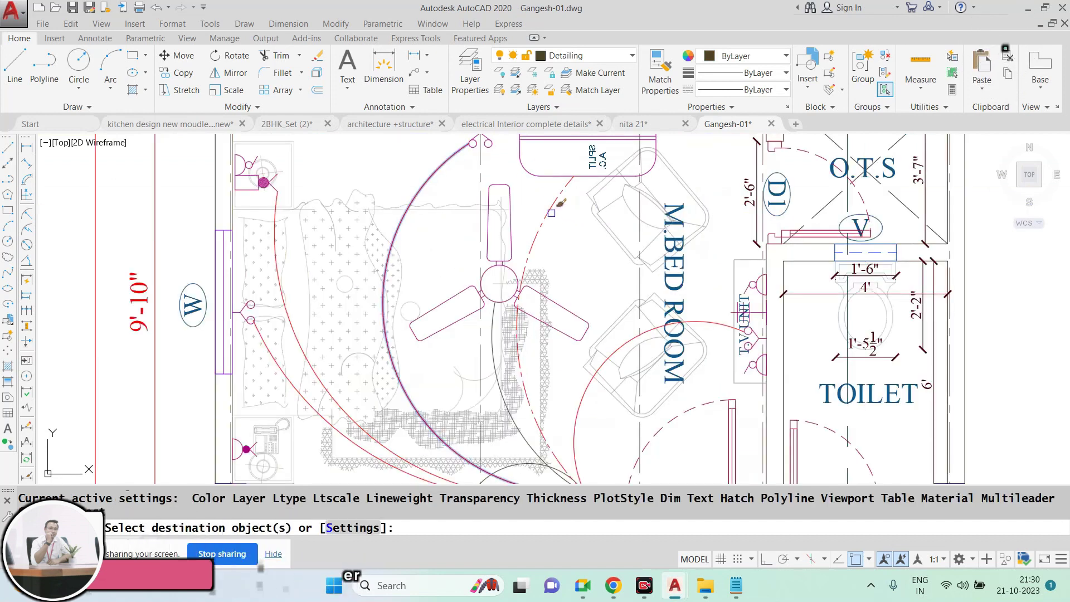
key("Escape")
key("Escape")
scroll(685, 256, "down", 3)
scroll(685, 257, "down", 2)
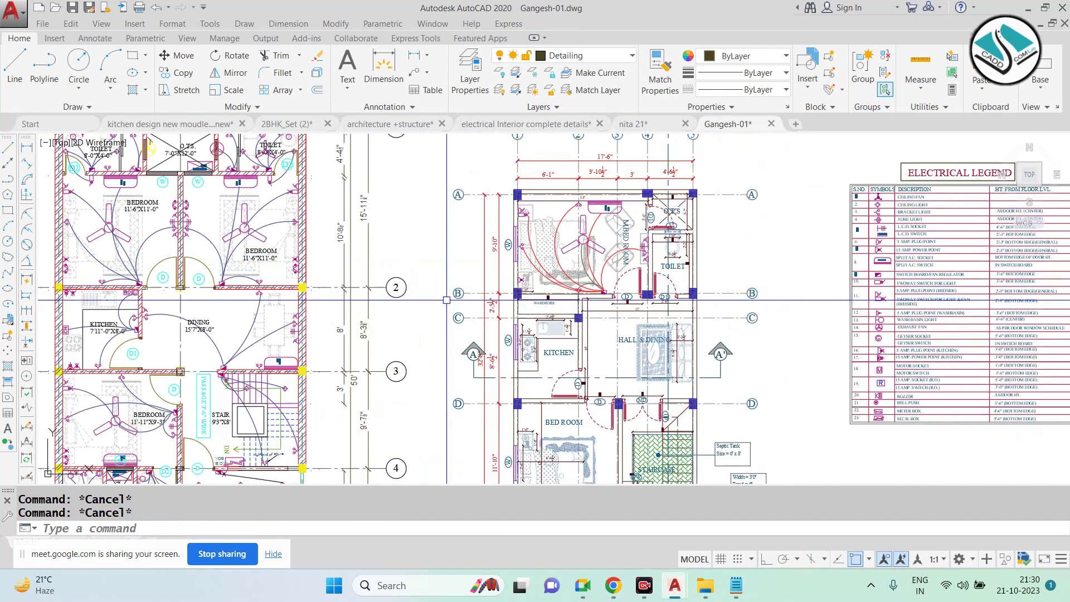
Zoom in on the magenta switchboard triangle and clear a stray selection
scroll(671, 214, "up", 1)
scroll(671, 215, "up", 1)
scroll(670, 214, "up", 1)
scroll(691, 223, "up", 1)
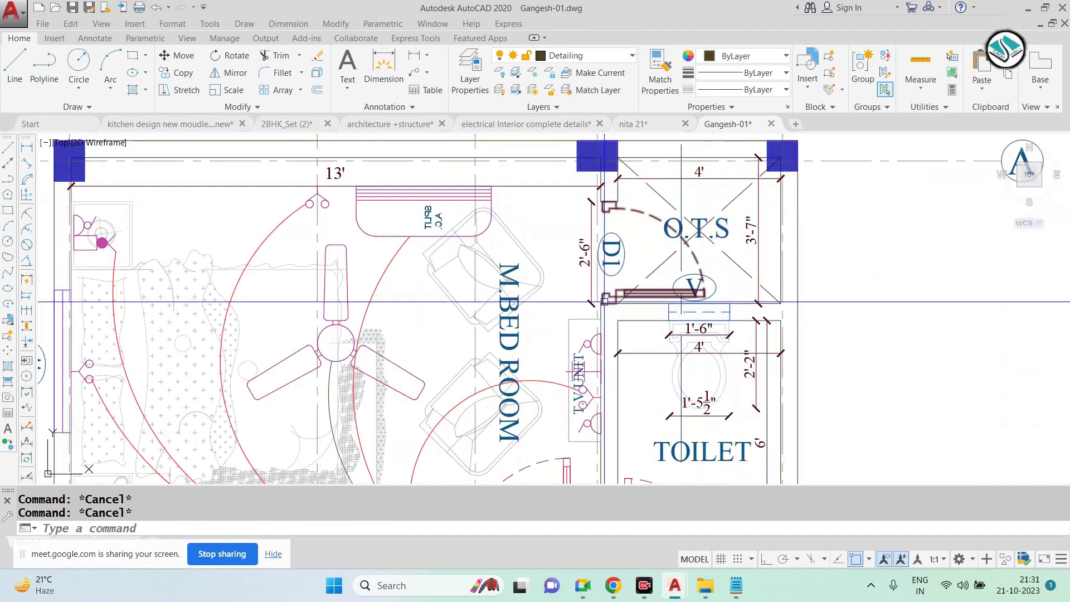
scroll(674, 182, "down", 2)
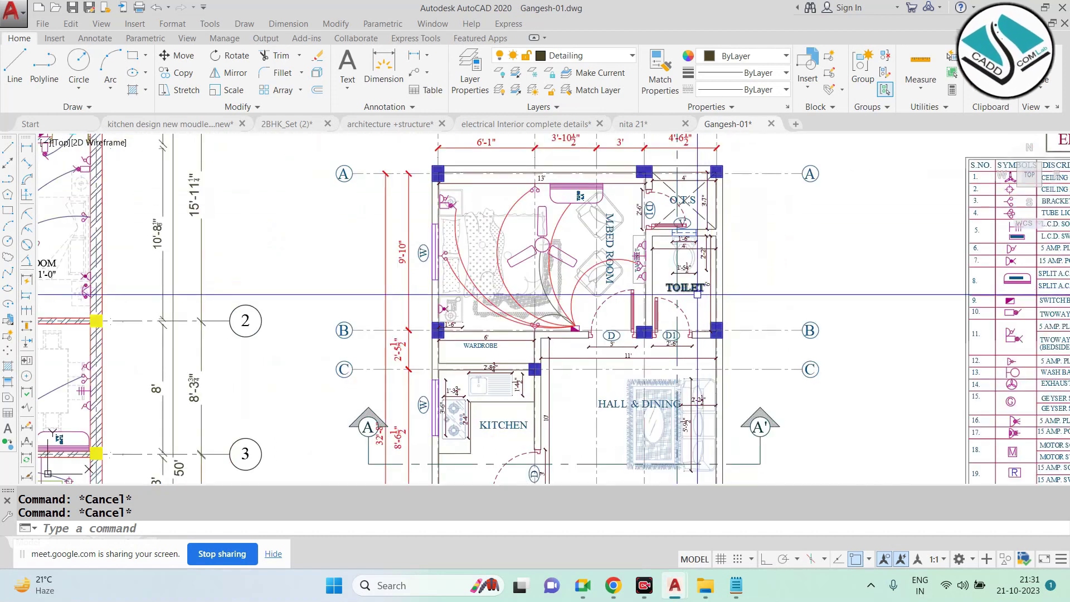
scroll(594, 332, "up", 3)
scroll(495, 326, "up", 2)
left_click(488, 281)
key("Escape")
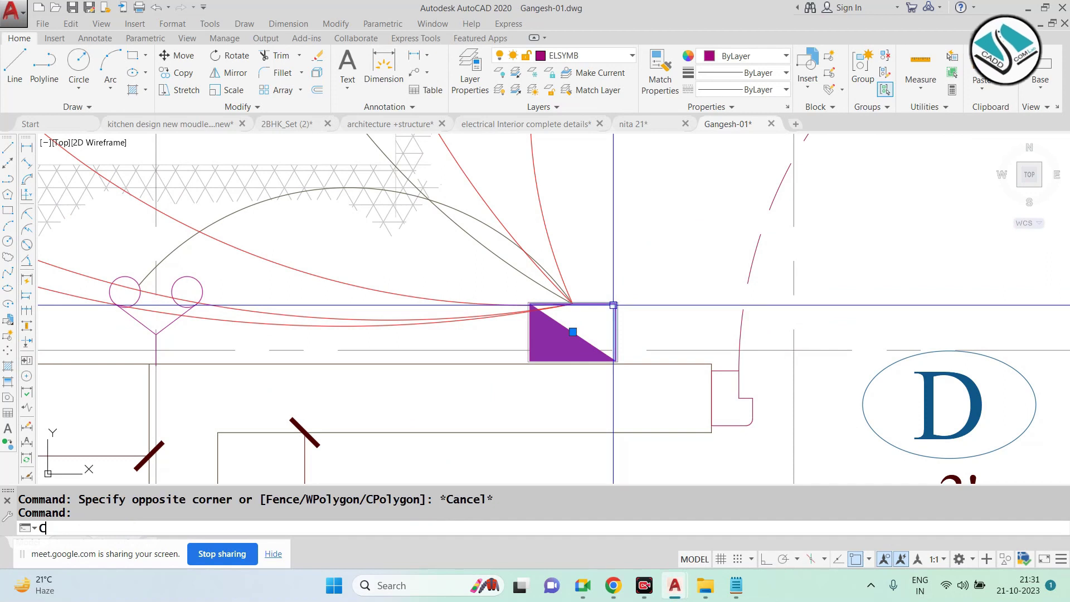
Copy the switchboard triangle to a spot beside door D1
type("o")
key("Return")
left_click(573, 362)
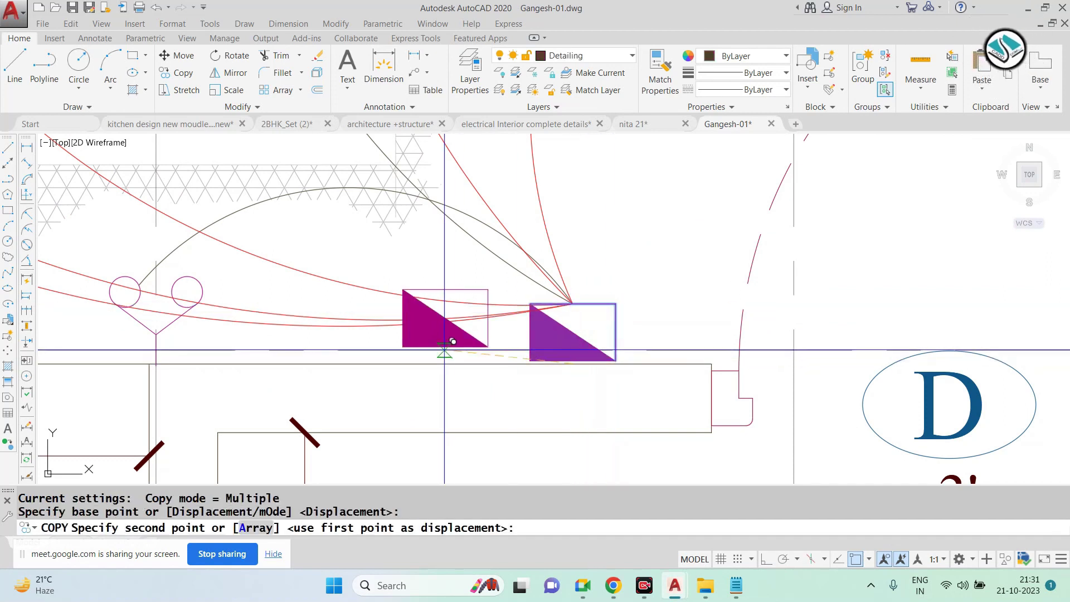
scroll(452, 341, "down", 5)
scroll(605, 363, "up", 3)
scroll(793, 351, "up", 2)
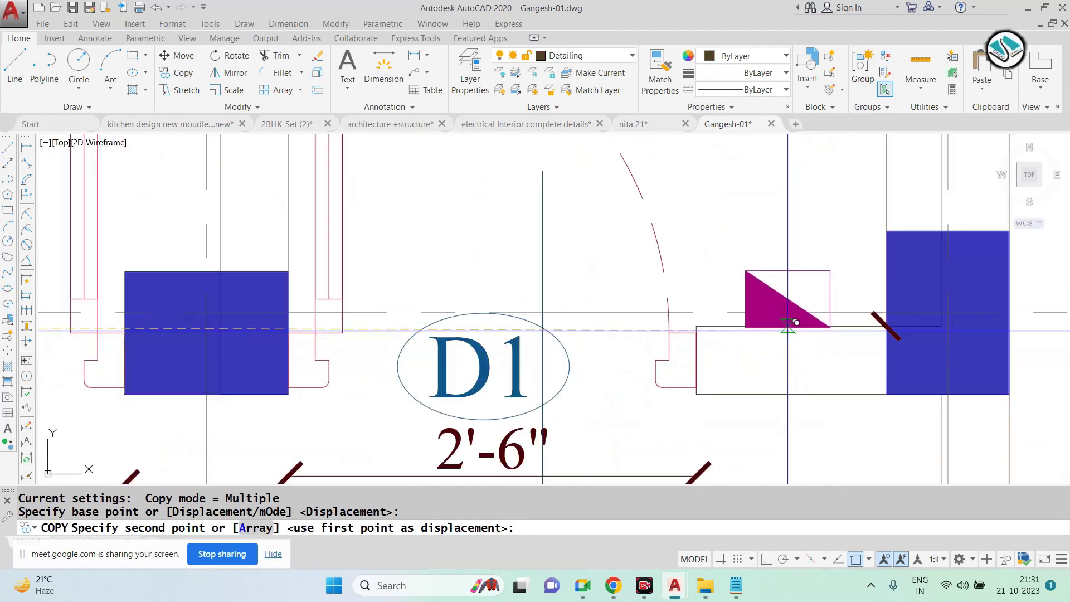
left_click(788, 331)
scroll(788, 331, "down", 4)
key("Escape")
scroll(684, 252, "up", 4)
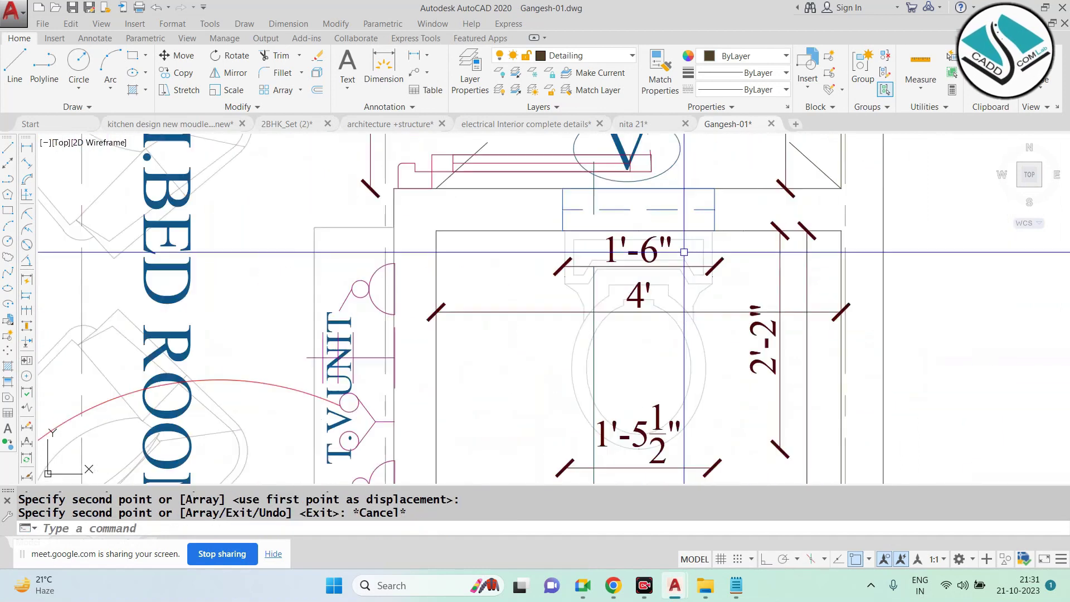
Window-select the toilet's inner dimensions and erase them
left_click(639, 249)
left_click(770, 341)
left_click(739, 311)
type("E")
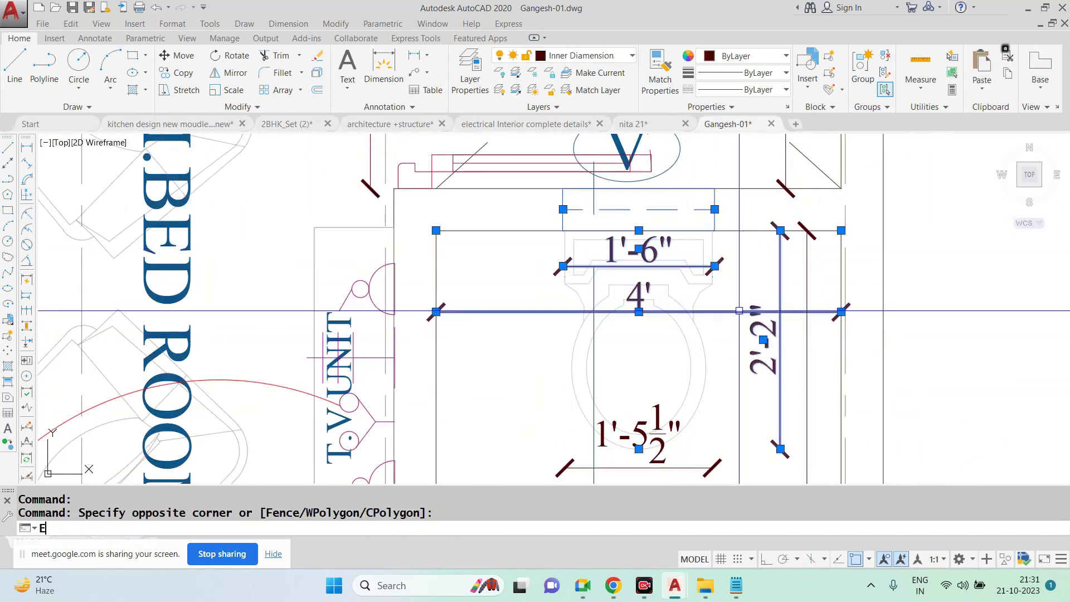
key("Return")
scroll(719, 285, "down", 4)
scroll(724, 298, "down", 2)
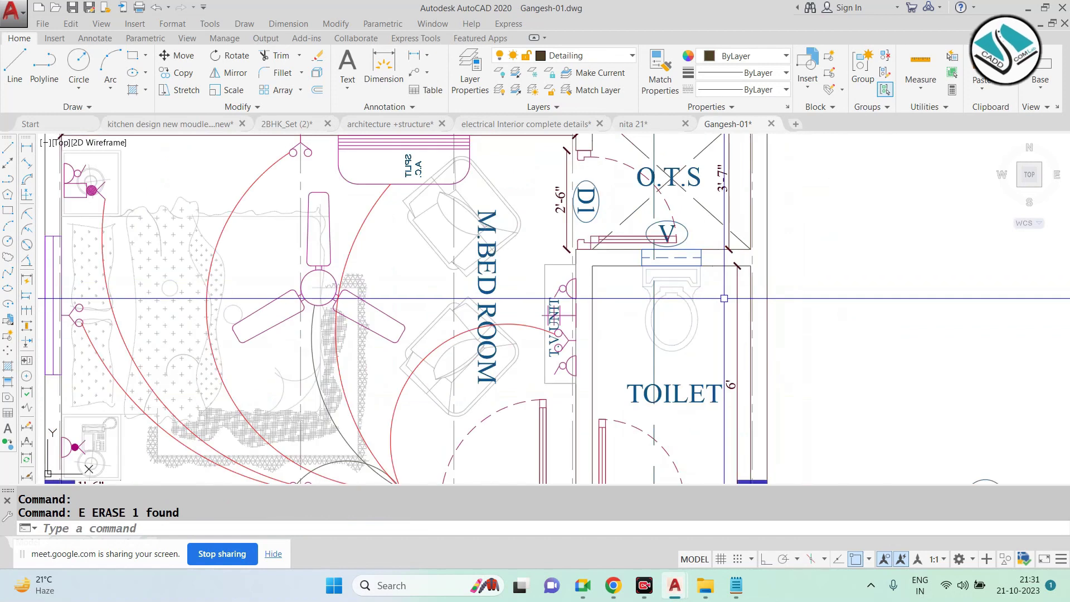
scroll(699, 286, "down", 2)
Open the colour choices, cancel them and the selection, then pan to the toilet
type("E")
left_click(747, 58)
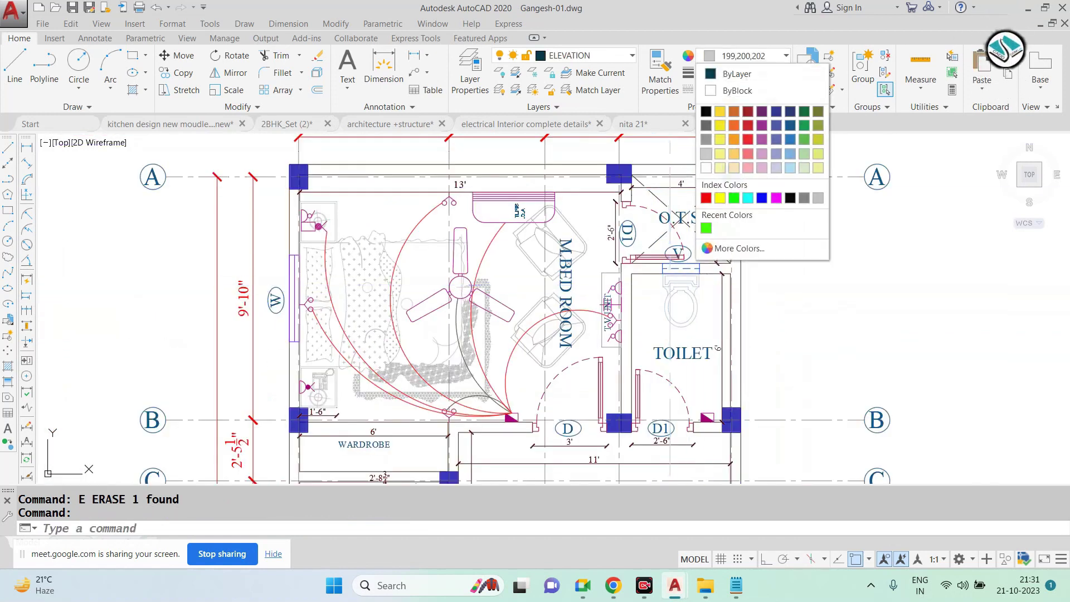
key("Escape")
key("Escape")
scroll(759, 231, "down", 3)
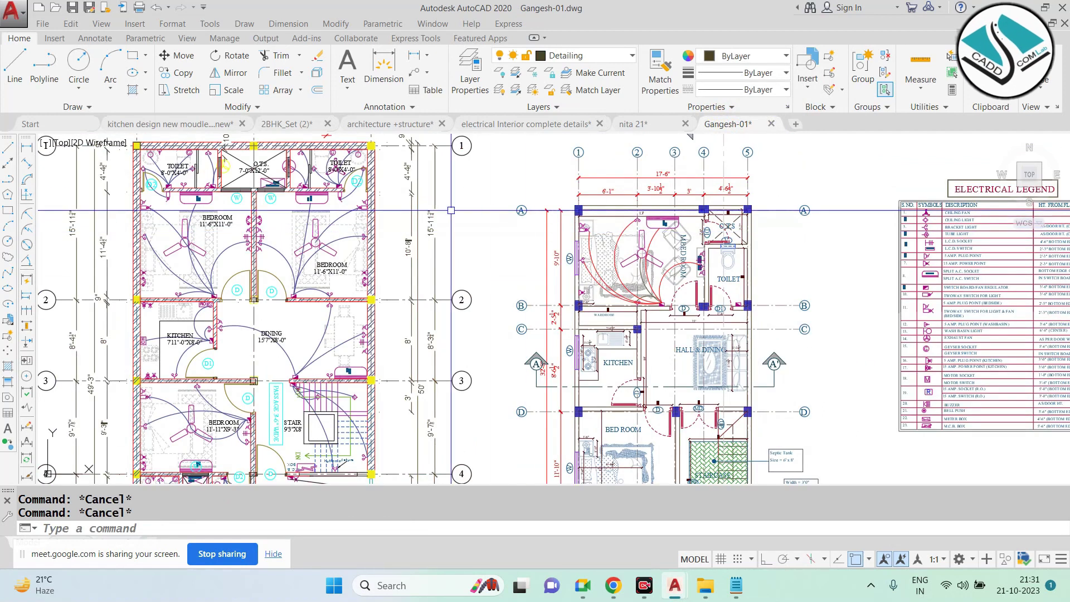
scroll(759, 231, "up", 3)
scroll(759, 231, "up", 2)
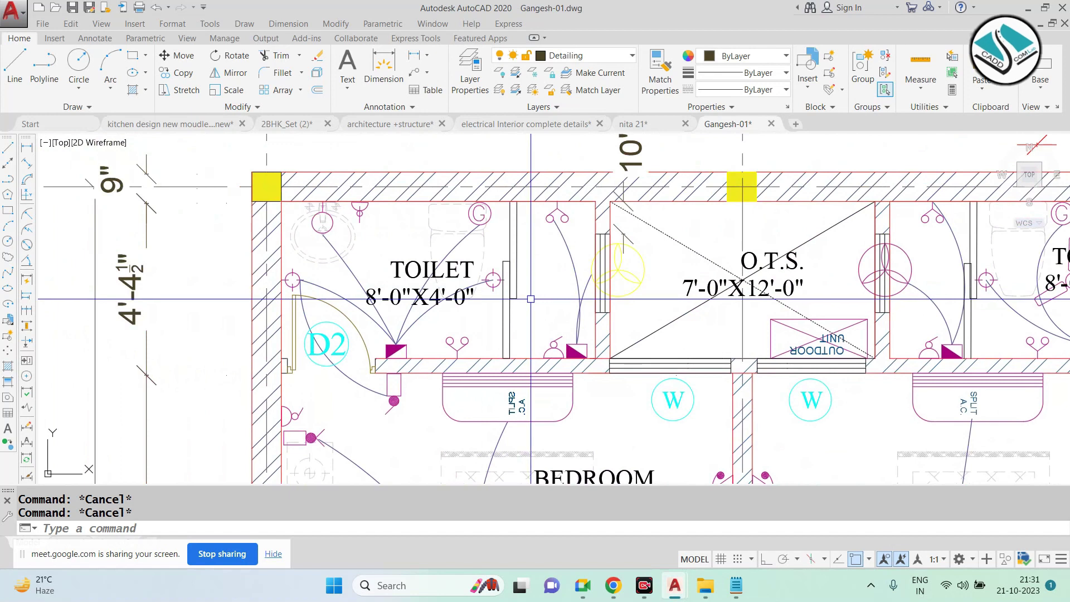
scroll(530, 299, "down", 3)
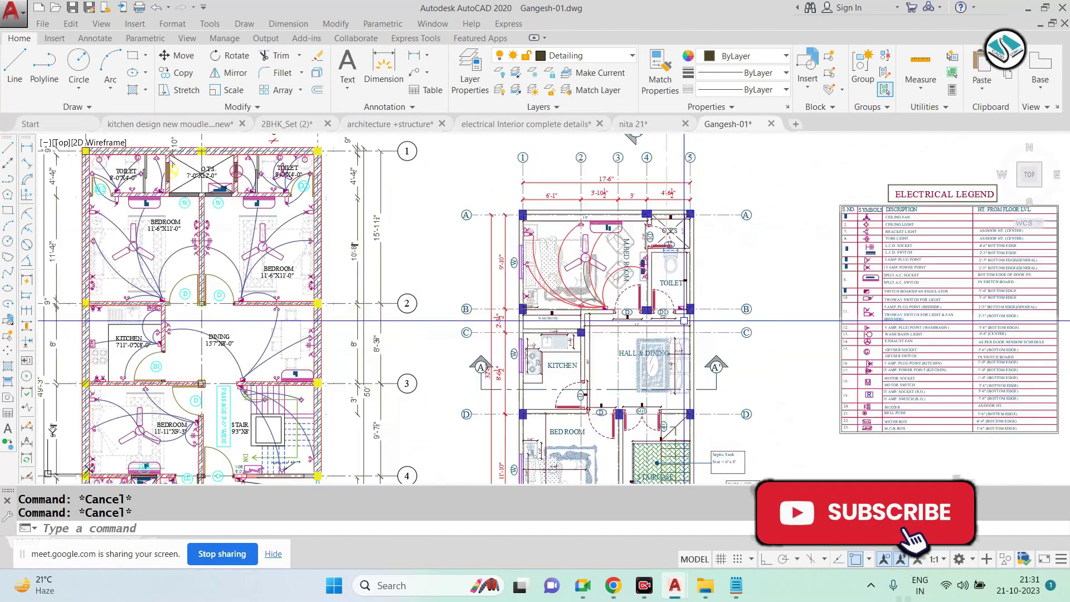
scroll(684, 301, "up", 3)
scroll(638, 223, "up", 2)
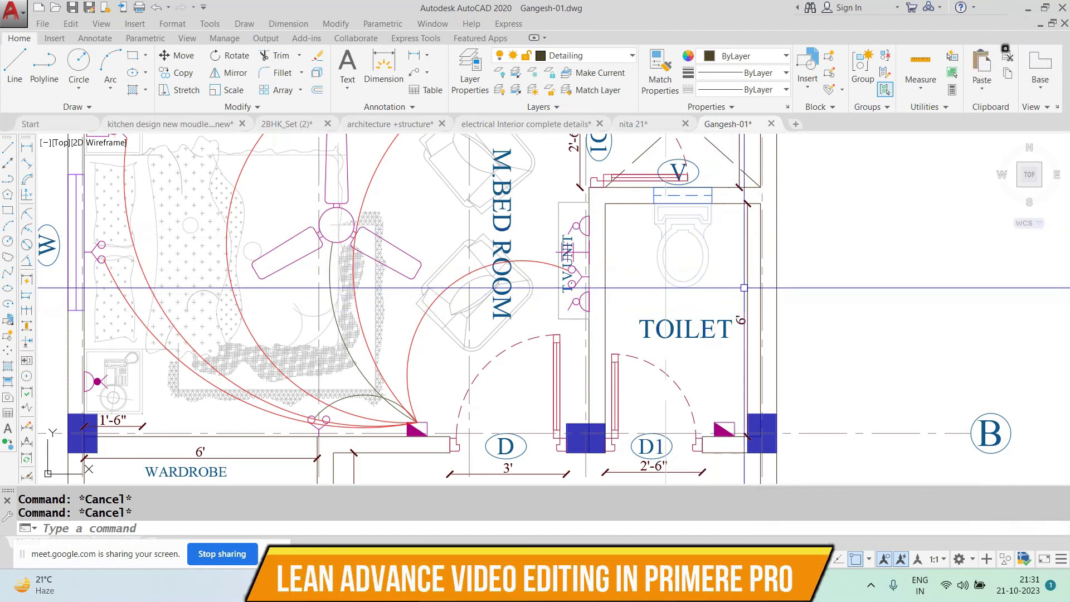
Erase the toilet's vertical wall line and draw a tall rectangle against that wall
type("e")
key("Return")
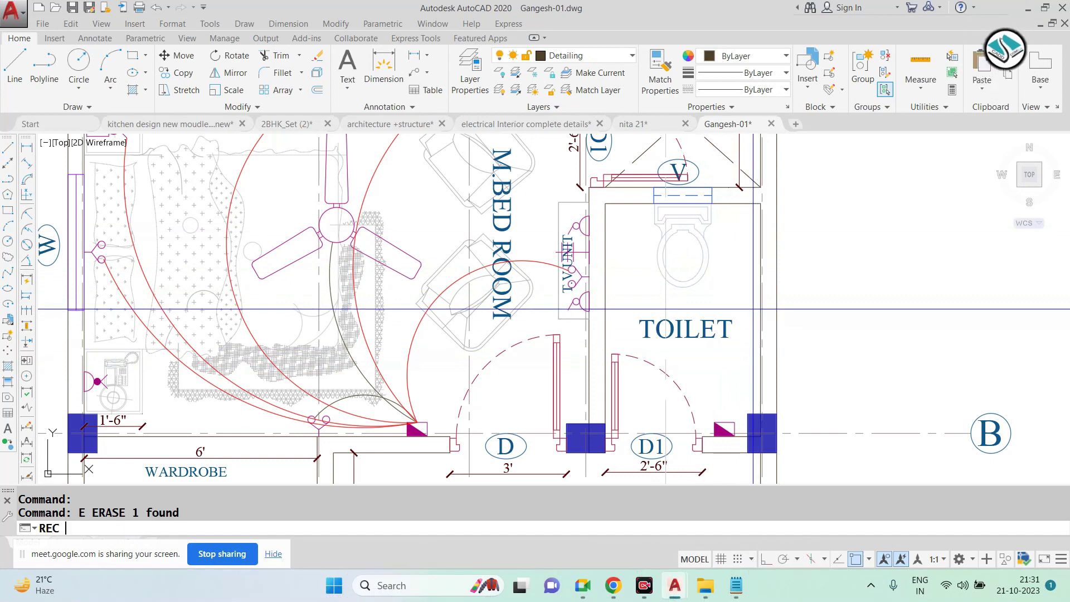
key("Return")
left_click(761, 277)
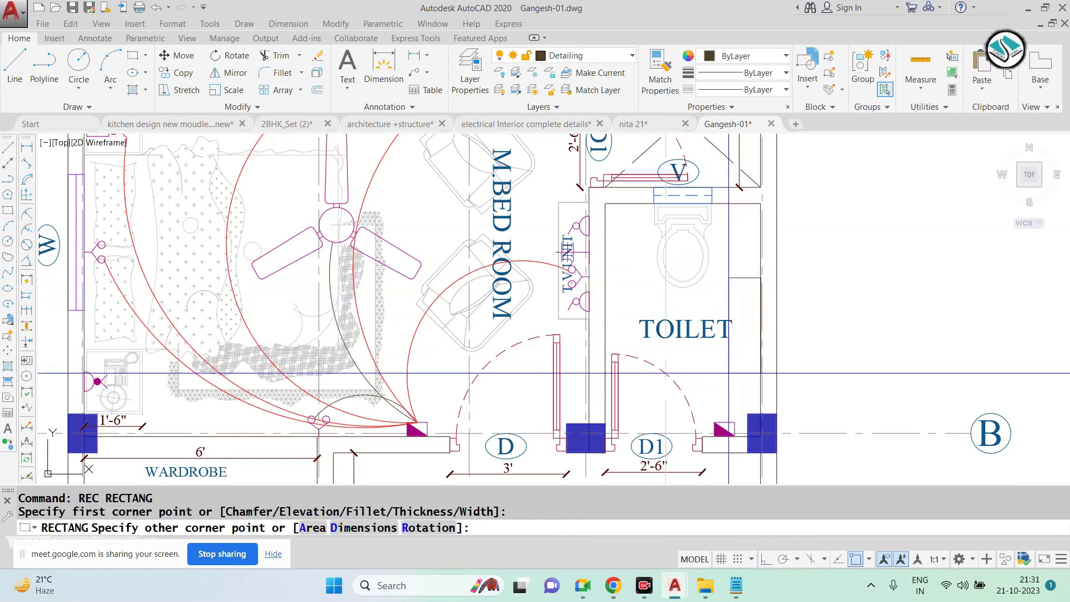
left_click(729, 373)
scroll(693, 330, "up", 2)
After a cancelled move, offset the rectangle into a double-lined outline
type("m")
key("Return")
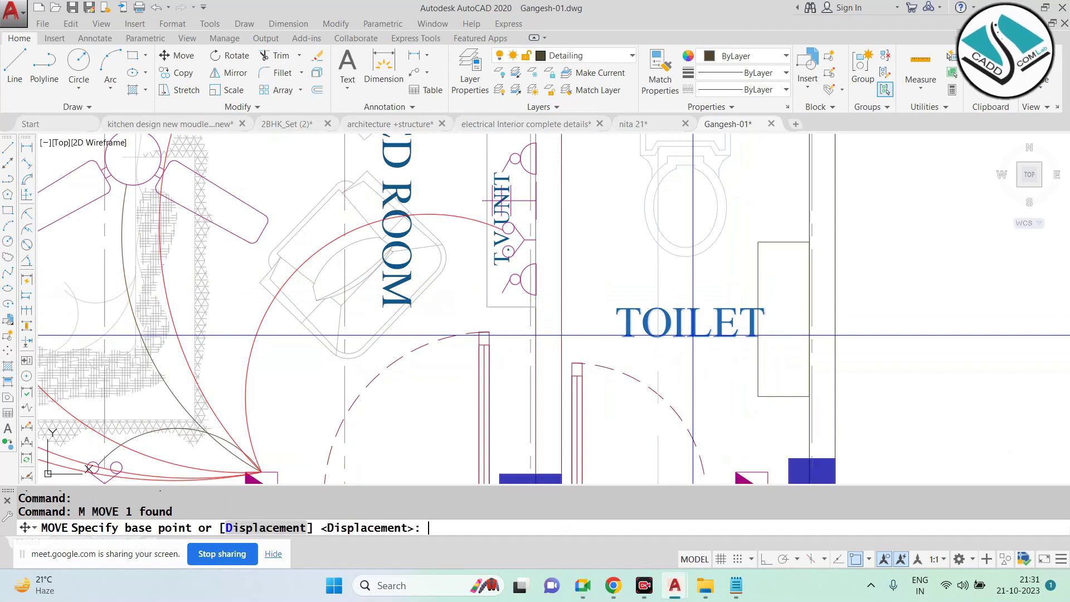
left_click(811, 308)
key("Escape")
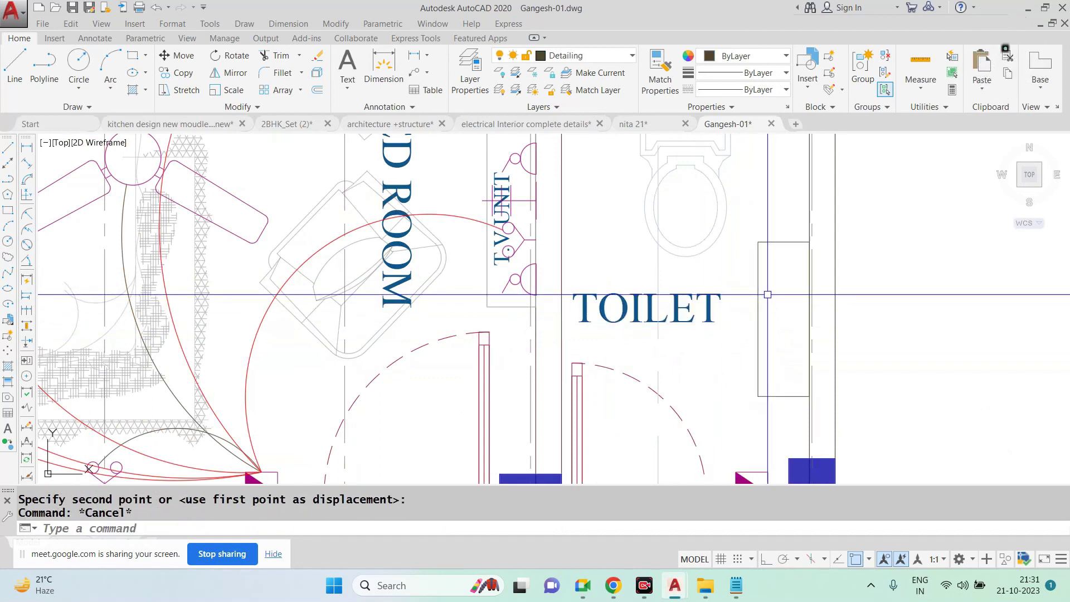
type("o")
key("Return")
type("5")
key("Return")
left_click(783, 242)
left_click(815, 273)
key("Escape")
Start a second rectangle, picking its first corner beside the toilet wall
type("r")
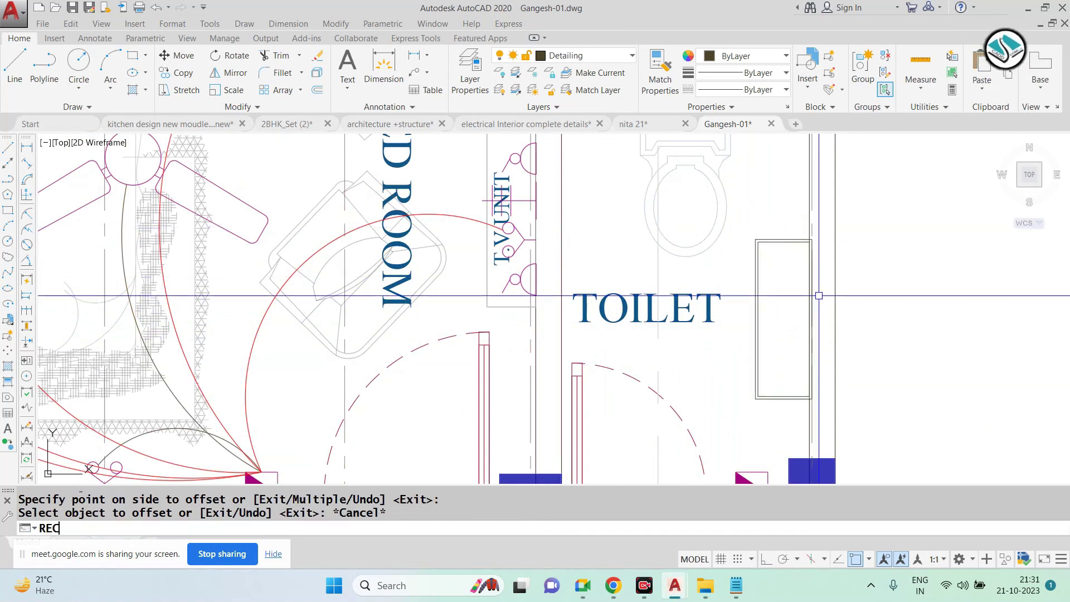
key("Return")
scroll(819, 295, "up", 2)
left_click(811, 274)
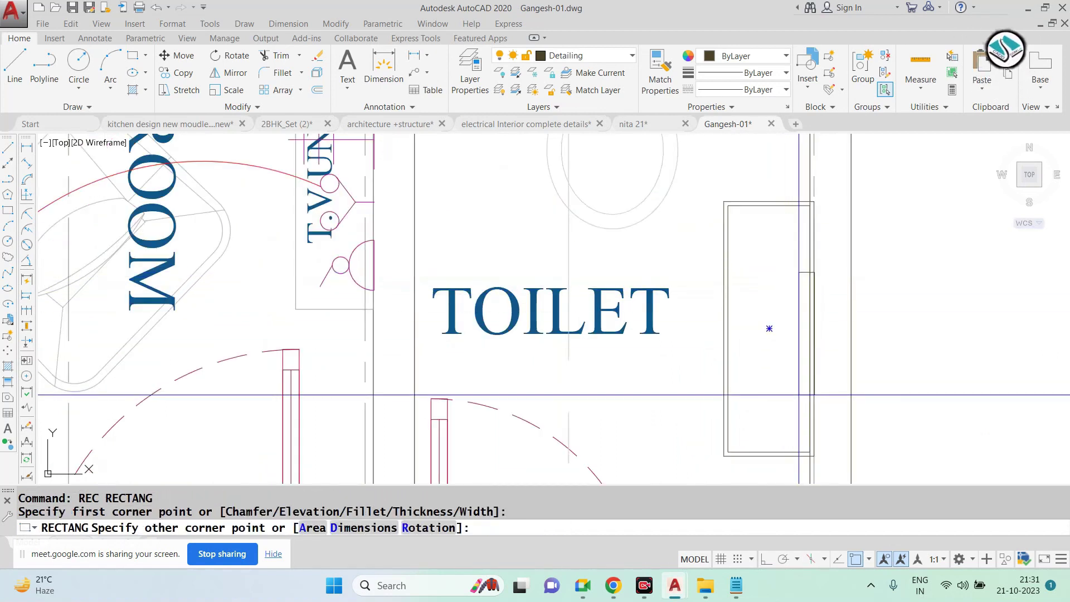
scroll(803, 392, "up", 2)
Complete the second rectangle and pan over to the exhaust fan symbol
left_click(808, 417)
scroll(819, 345, "down", 4)
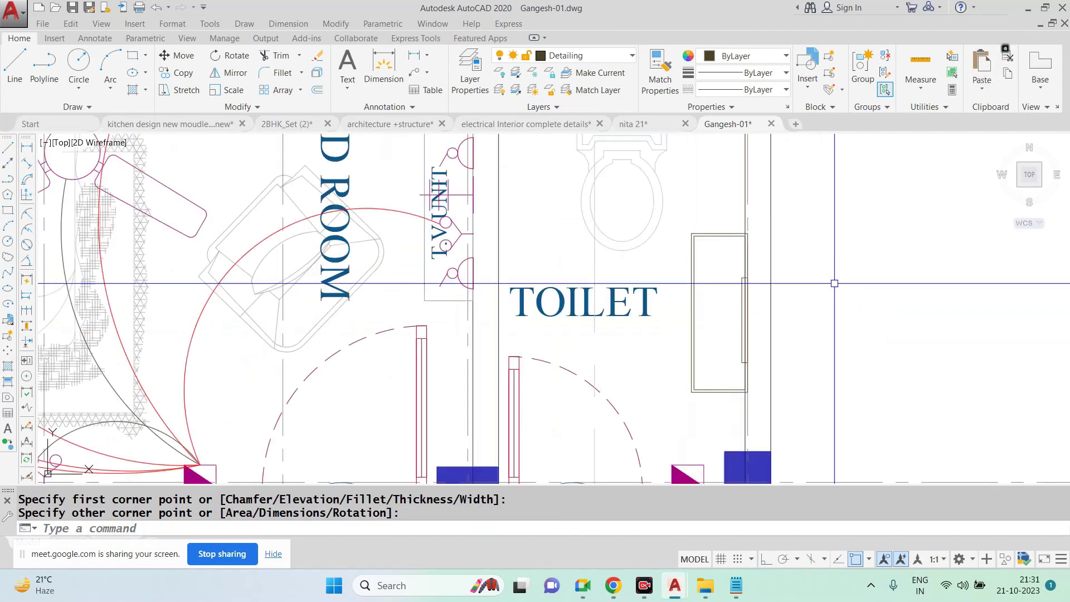
scroll(834, 284, "down", 4)
scroll(700, 260, "down", 4)
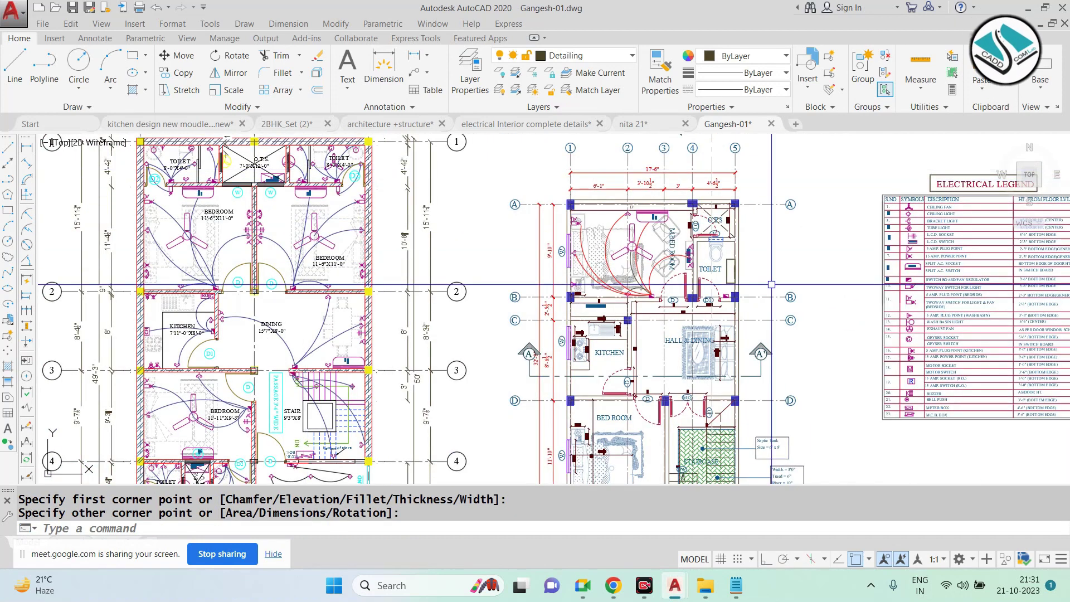
scroll(720, 234, "up", 4)
scroll(719, 239, "up", 3)
scroll(771, 271, "down", 7)
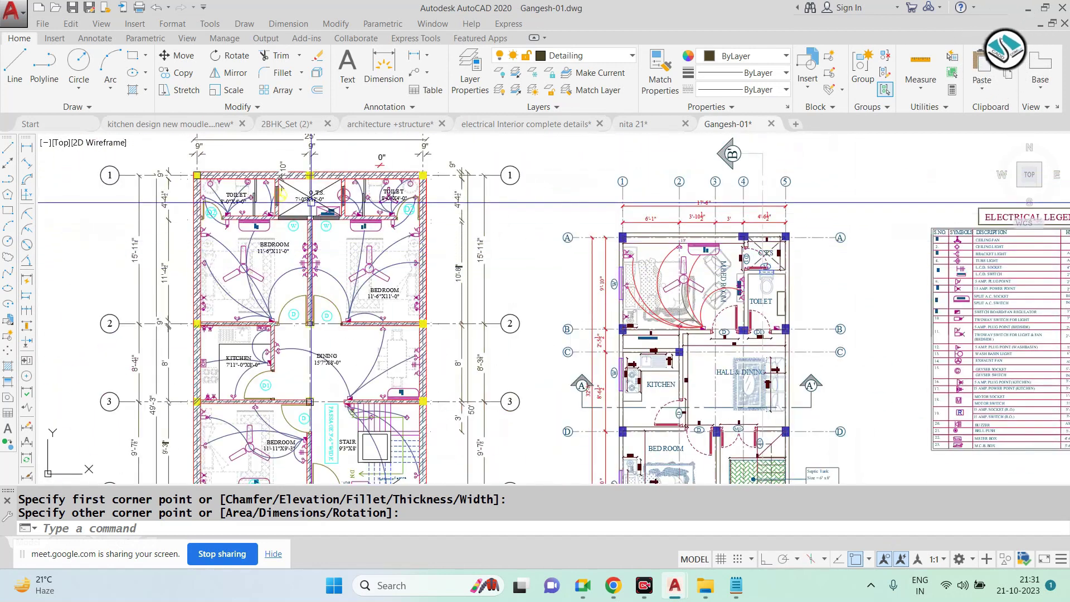
scroll(229, 194, "up", 4)
scroll(544, 187, "up", 4)
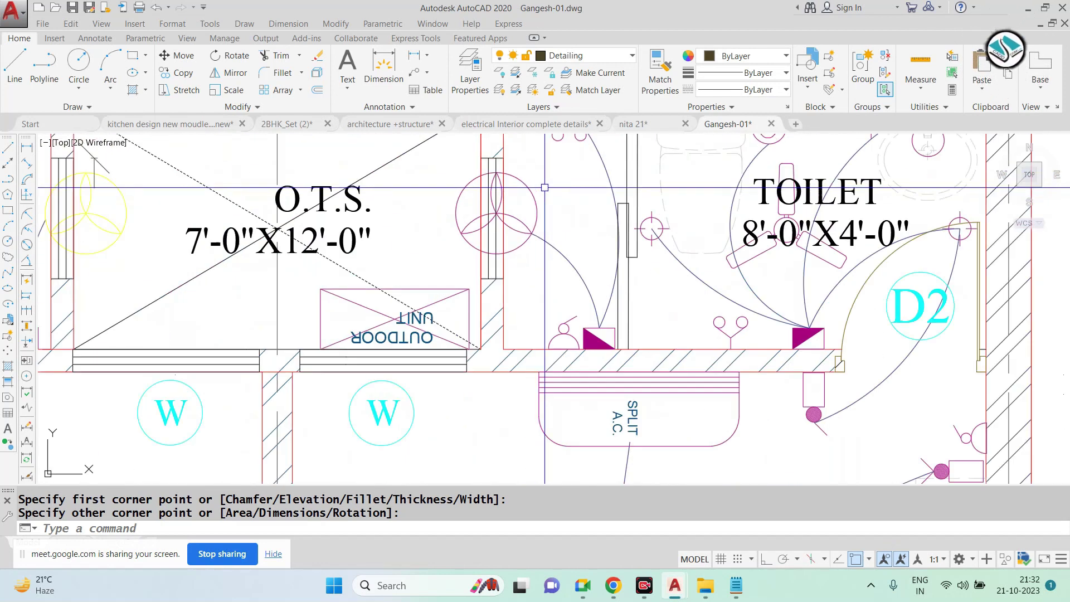
Copy the exhaust fan symbol to the top of the right plan's toilet, beside the O.T.S
type("co")
key("Return")
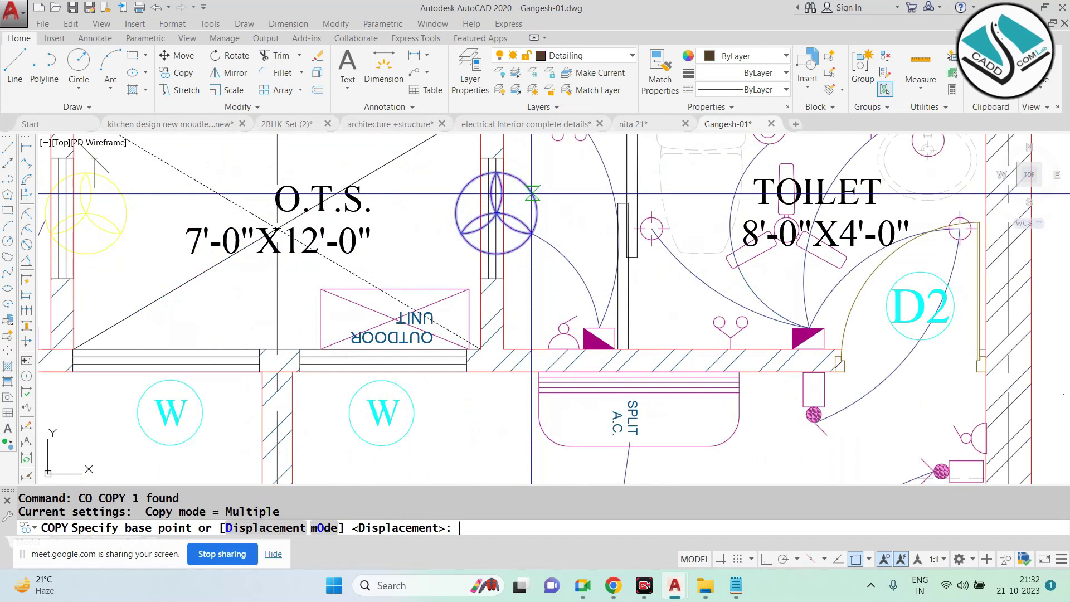
left_click(533, 193)
scroll(390, 206, "down", 8)
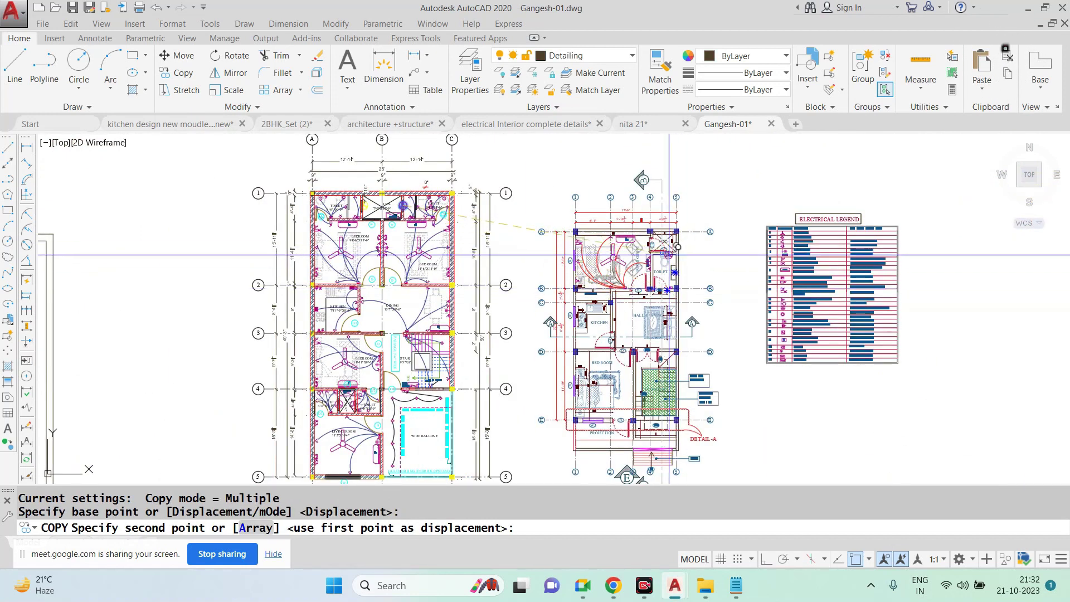
scroll(669, 254, "up", 5)
scroll(650, 239, "up", 4)
scroll(676, 287, "up", 3)
scroll(647, 340, "up", 2)
scroll(646, 321, "down", 5)
scroll(640, 335, "up", 4)
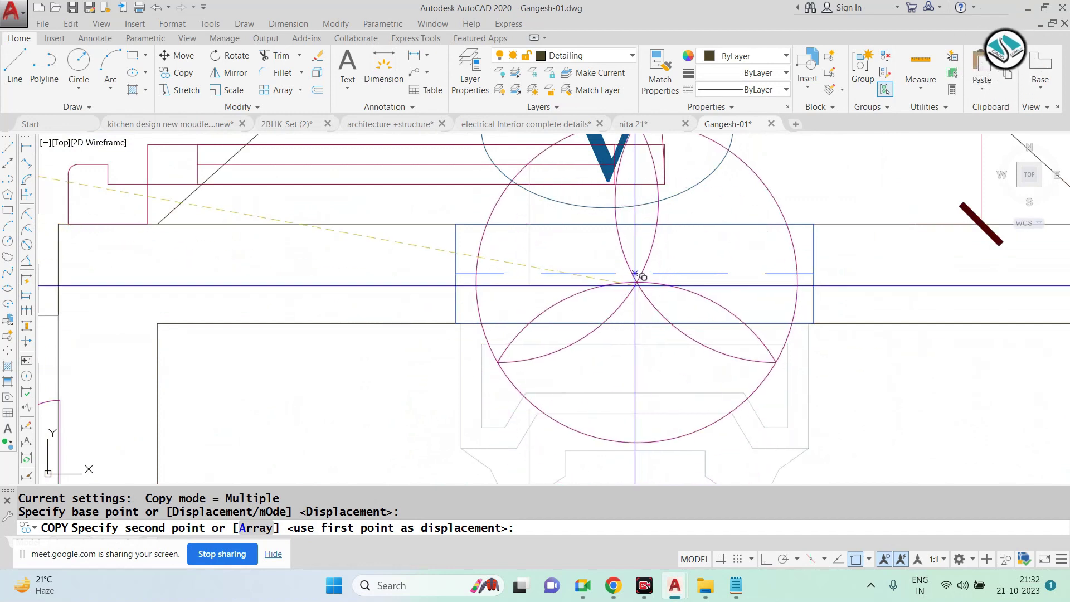
left_click(636, 273)
scroll(636, 273, "down", 6)
key("Escape")
Zoom around the right plan's toilet to check the copied fan symbol
scroll(614, 274, "up", 4)
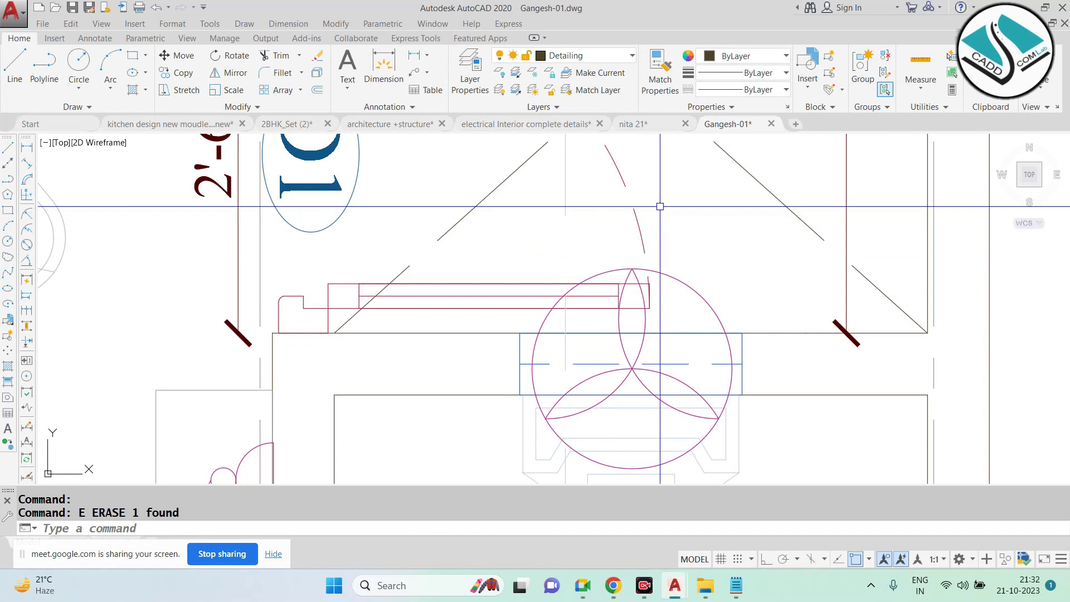
scroll(660, 206, "down", 6)
scroll(761, 242, "down", 3)
scroll(761, 241, "down", 4)
scroll(483, 206, "up", 5)
scroll(483, 207, "up", 2)
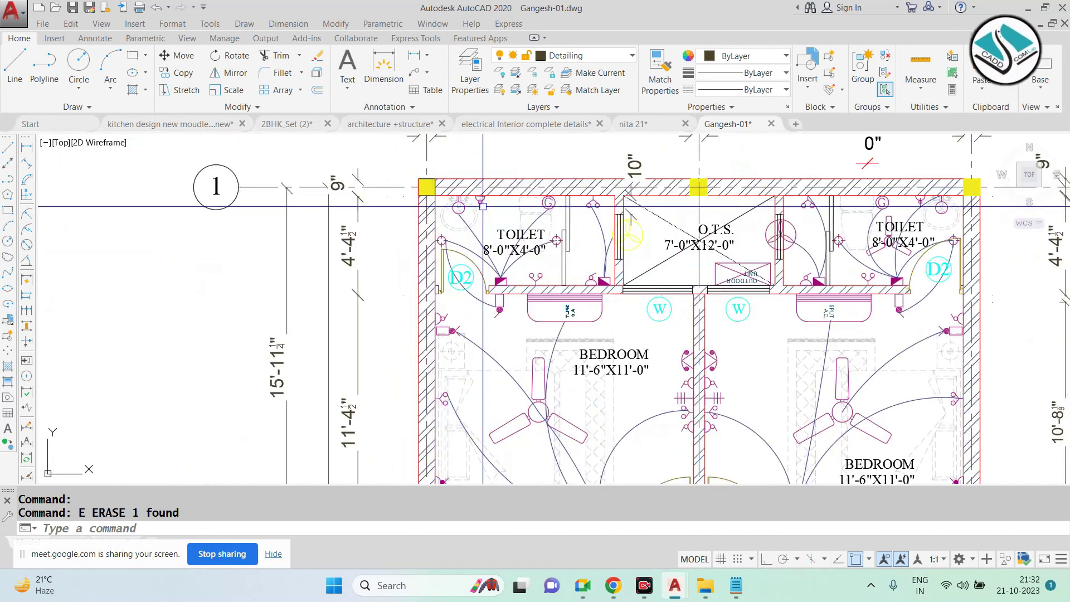
scroll(483, 206, "up", 2)
scroll(528, 192, "up", 2)
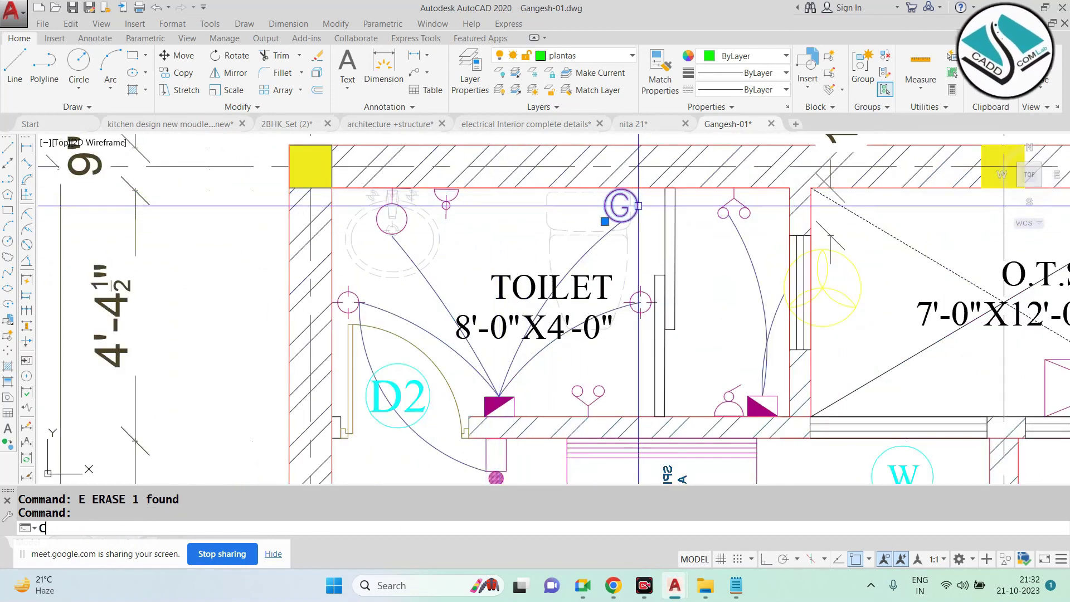
Copy the geyser (G) symbol from the left toilet to the top of the master bedroom toilet
type("o")
key("Return")
left_click(621, 205)
scroll(621, 206, "down", 5)
scroll(669, 251, "down", 2)
scroll(781, 319, "up", 6)
mouse_move(781, 319)
middle_mouse_down()
mouse_move(569, 342)
mouse_move(531, 407)
middle_mouse_up()
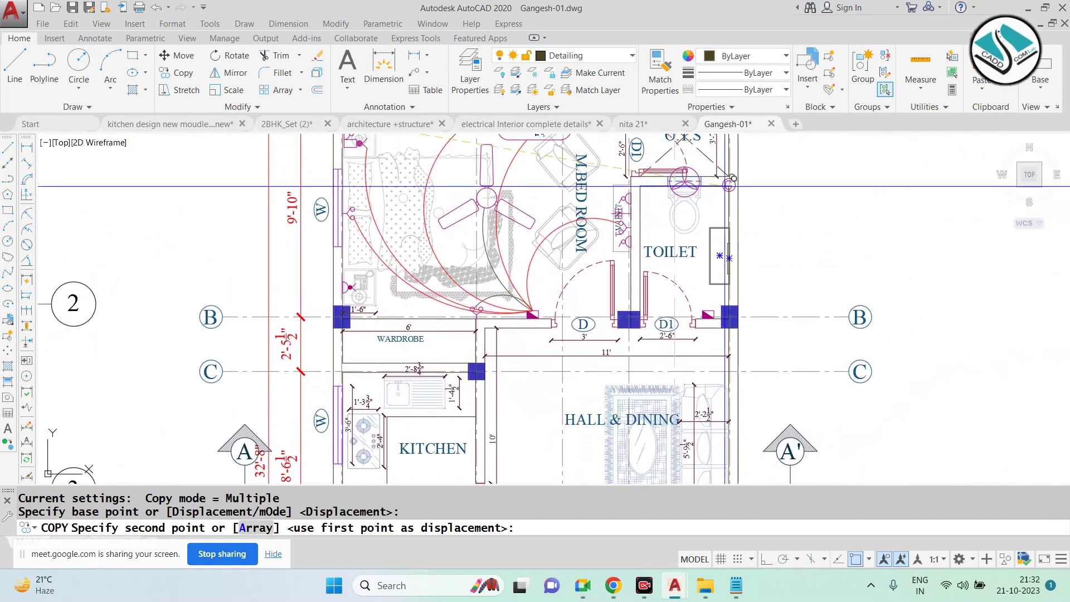
scroll(723, 223, "up", 3)
scroll(723, 223, "down", 2)
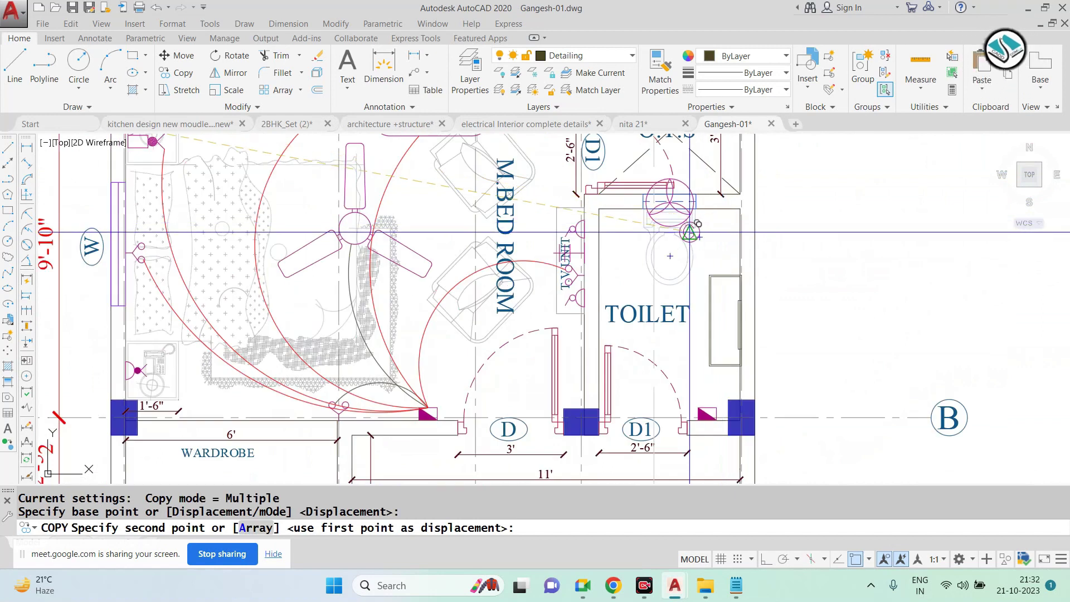
scroll(622, 238, "up", 2)
left_click(606, 211)
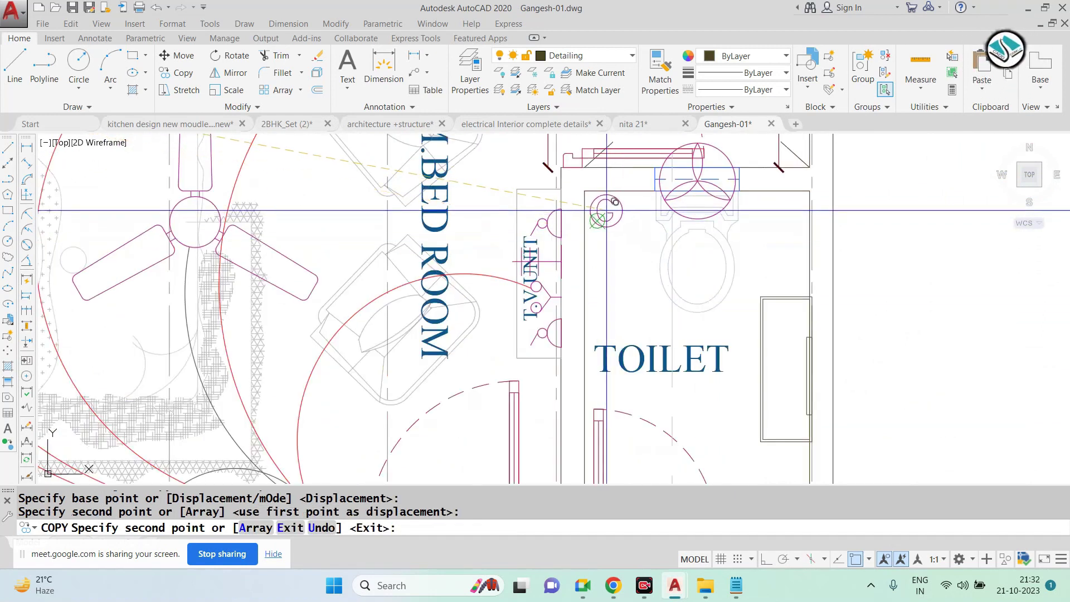
key("Escape")
Zoom in and out to review the copied geyser in the master bedroom toilet
scroll(346, 172, "up", 2)
scroll(363, 179, "up", 2)
scroll(393, 193, "up", 3)
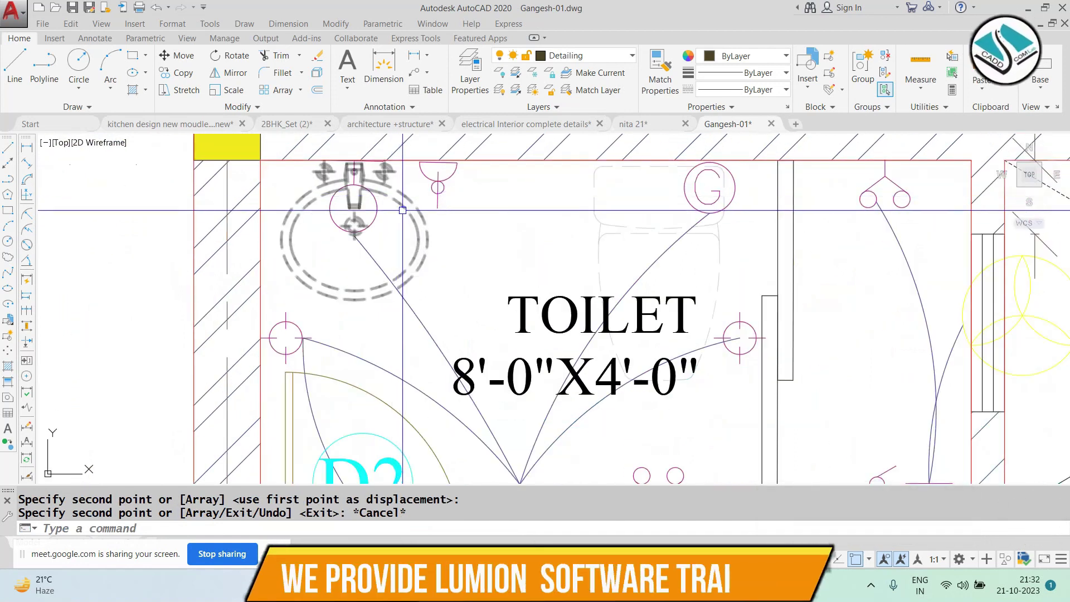
scroll(371, 219, "down", 4)
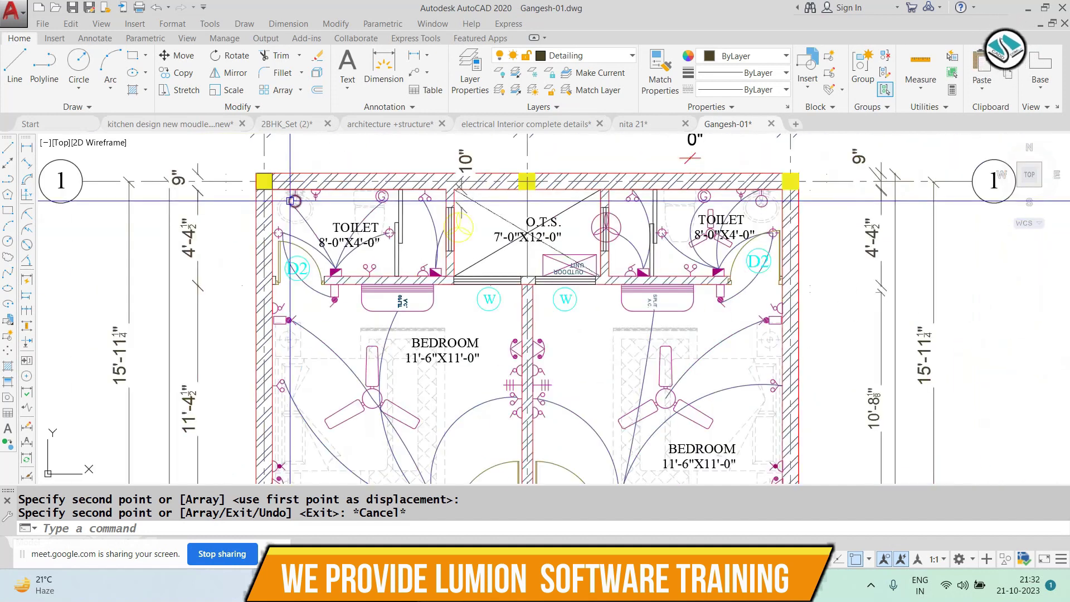
scroll(371, 220, "down", 2)
scroll(825, 284, "up", 2)
scroll(825, 283, "up", 4)
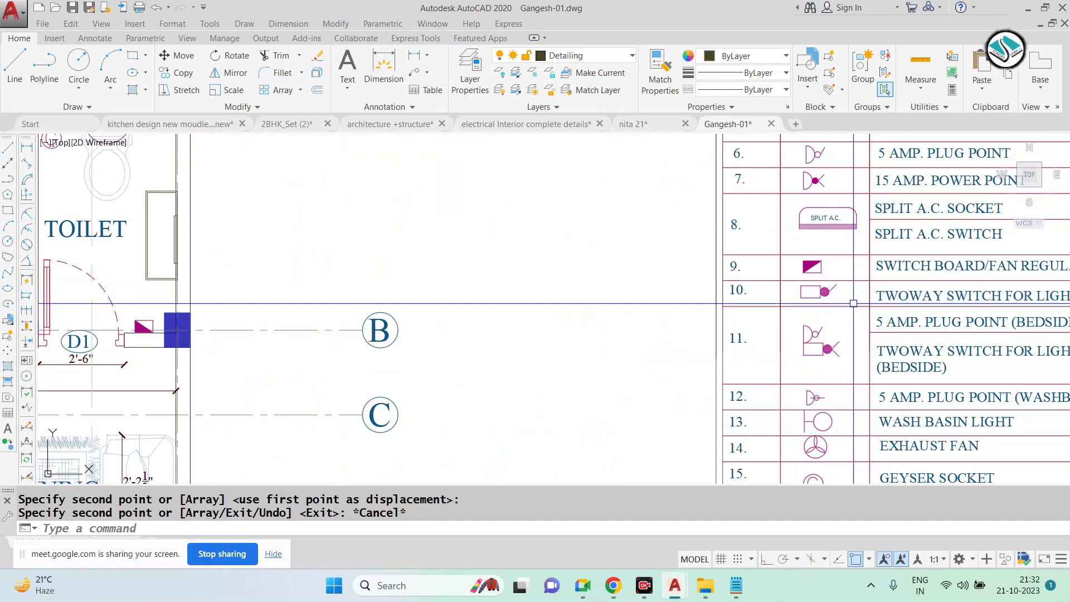
Window-select the legend's wash basin light symbol and combine it into an unnamed group
middle_click_drag(826, 284, 513, 190)
scroll(611, 335, "up", 3)
scroll(611, 335, "up", 1)
key("Escape")
left_click(446, 310)
left_click(310, 328)
left_click(850, 69)
left_click(366, 327)
Copy the grouped wash basin light symbol into the right plan's toilet
key("Return")
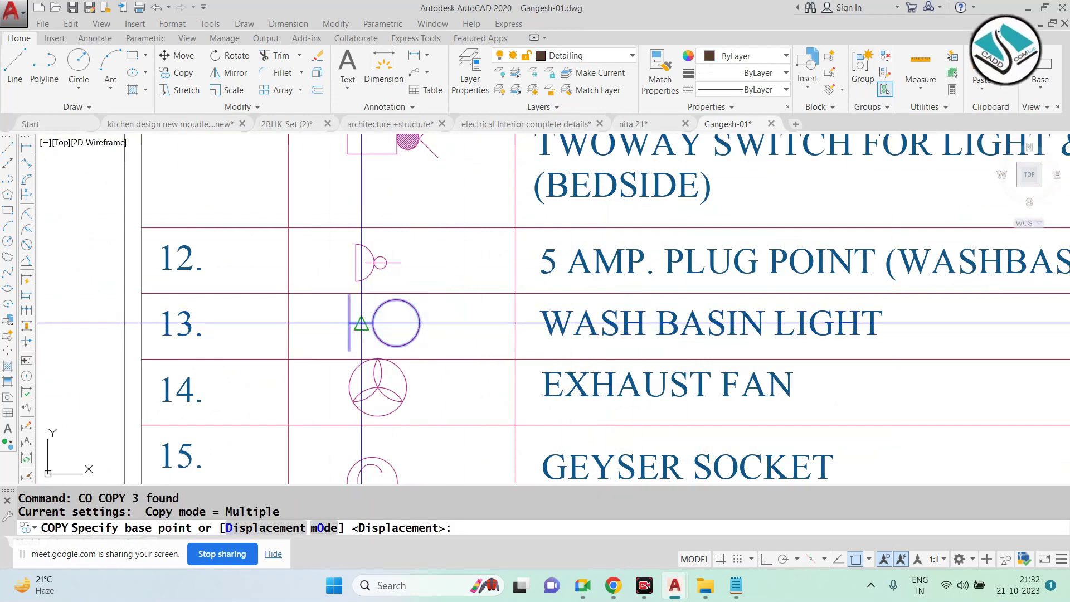
left_click(366, 328)
scroll(366, 327, "down", 5)
scroll(540, 363, "down", 2)
scroll(372, 313, "up", 5)
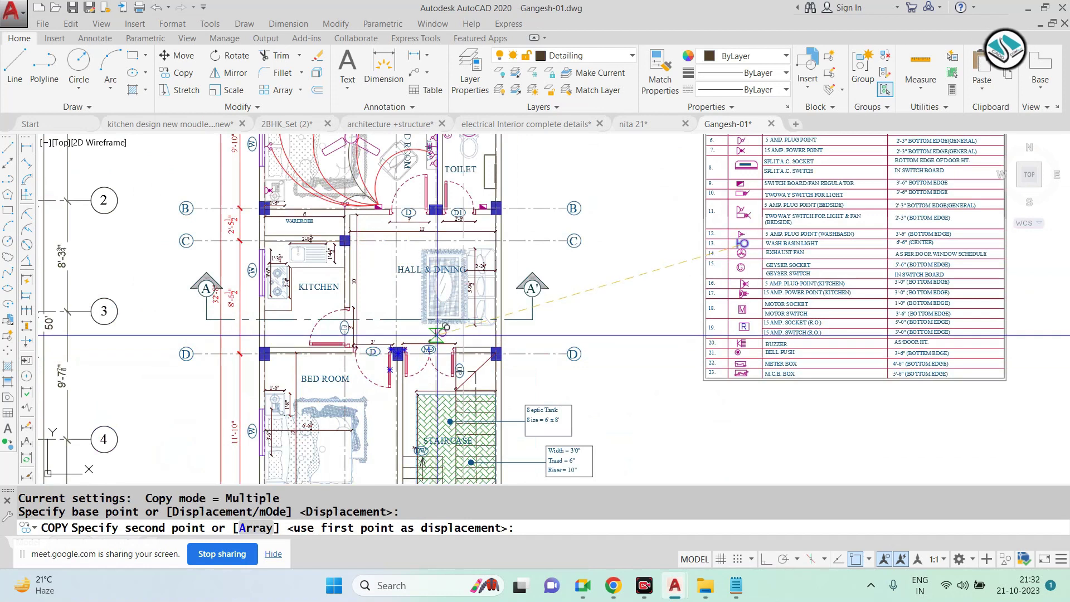
scroll(372, 313, "up", 4)
left_click(701, 286)
key("Escape")
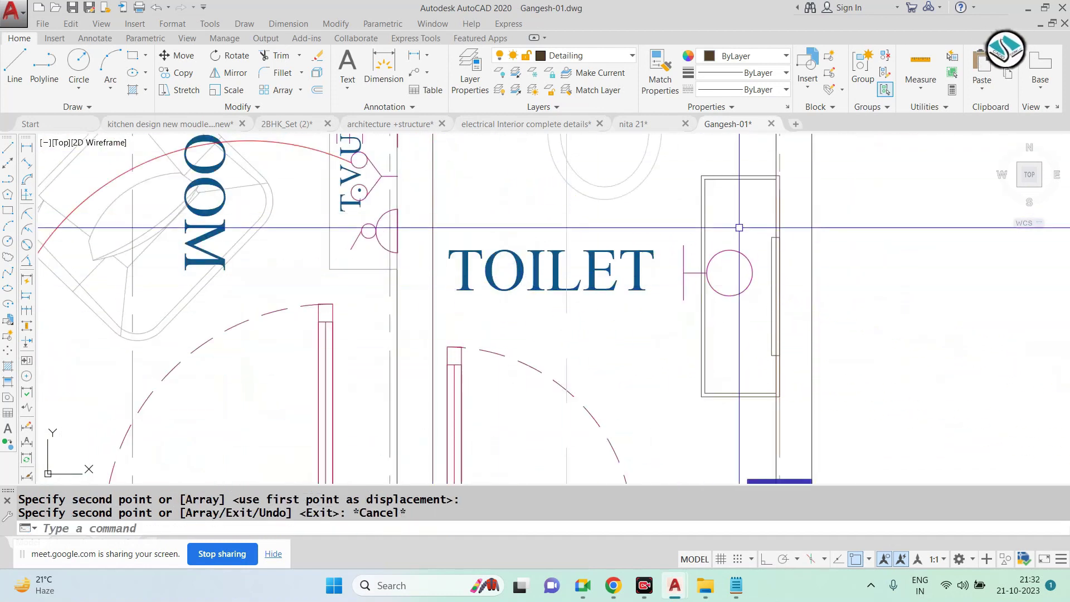
Rotate the copied symbol 90° with RO
left_click(722, 271)
type("ro")
key("Return")
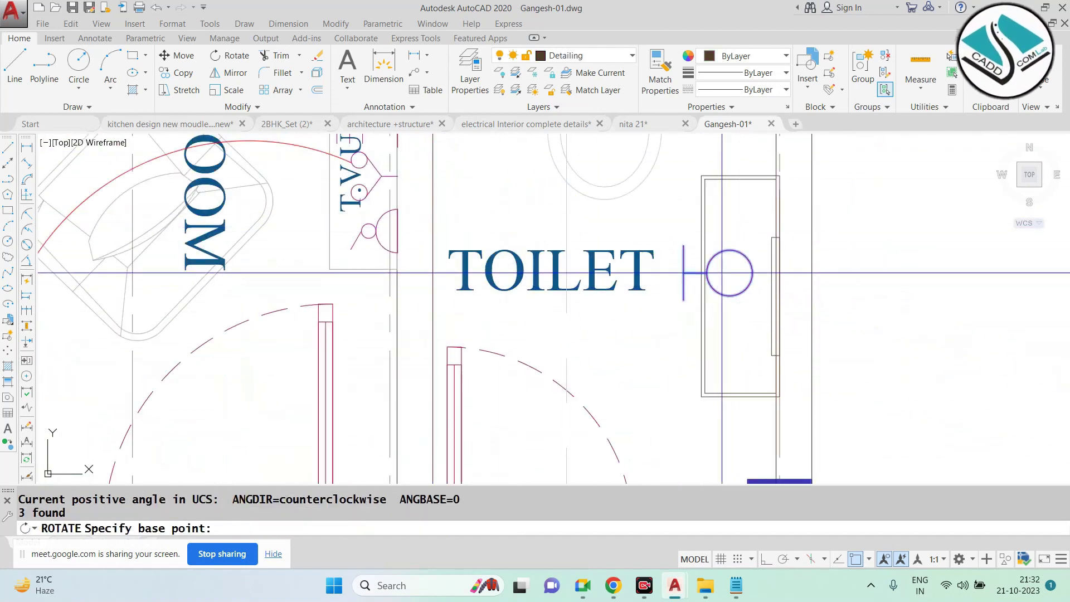
left_click(740, 286)
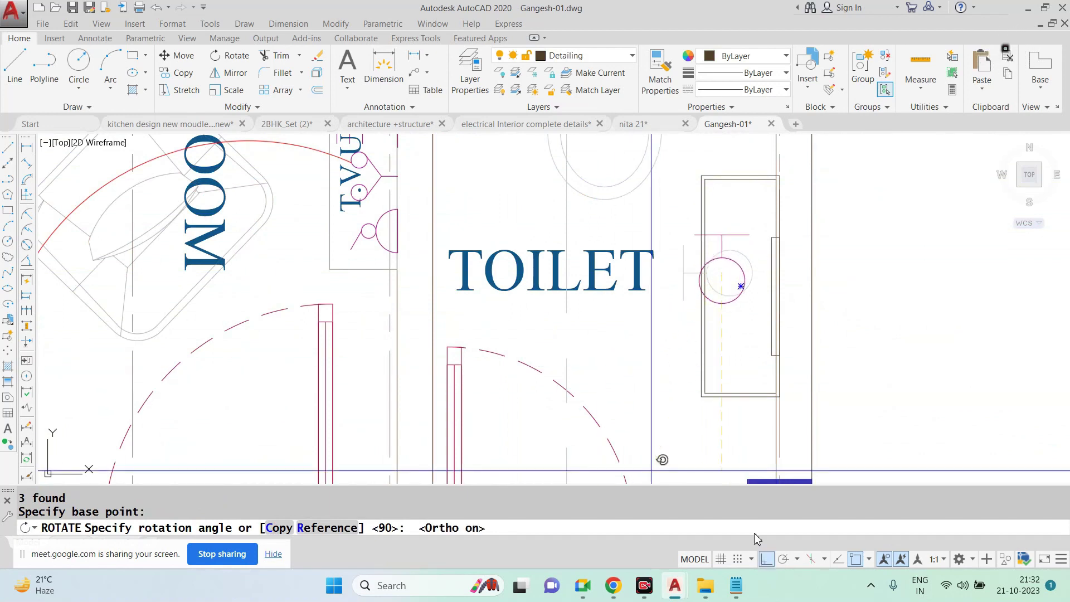
left_click(571, 305)
Scale the rotated symbol down to about 0.63 with SC
scroll(778, 257, "up", 2)
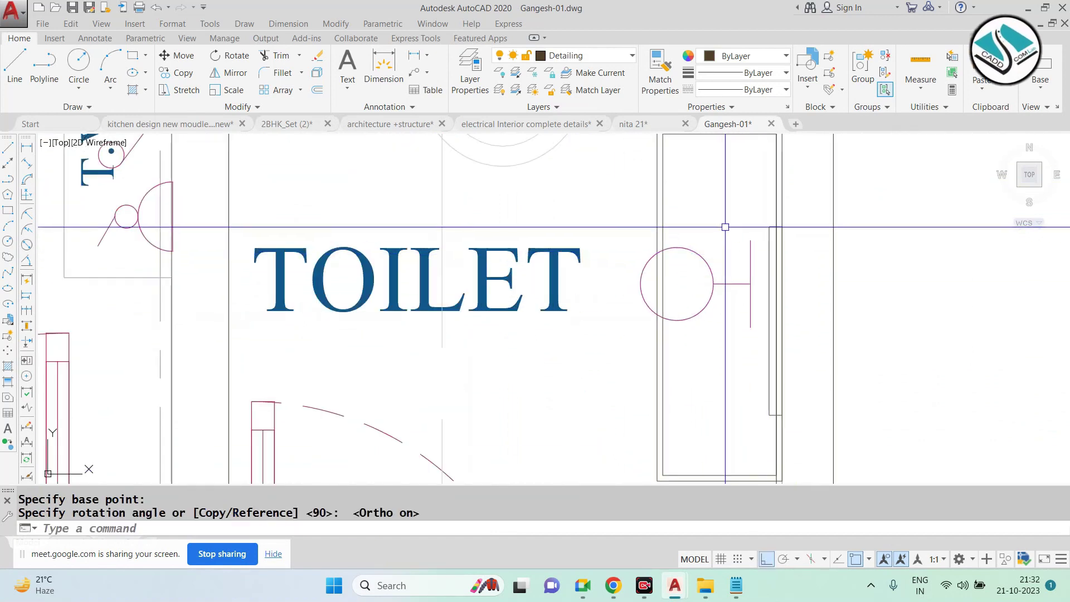
left_click(639, 238)
left_click(754, 329)
type("sc")
key("Return")
left_click(741, 284)
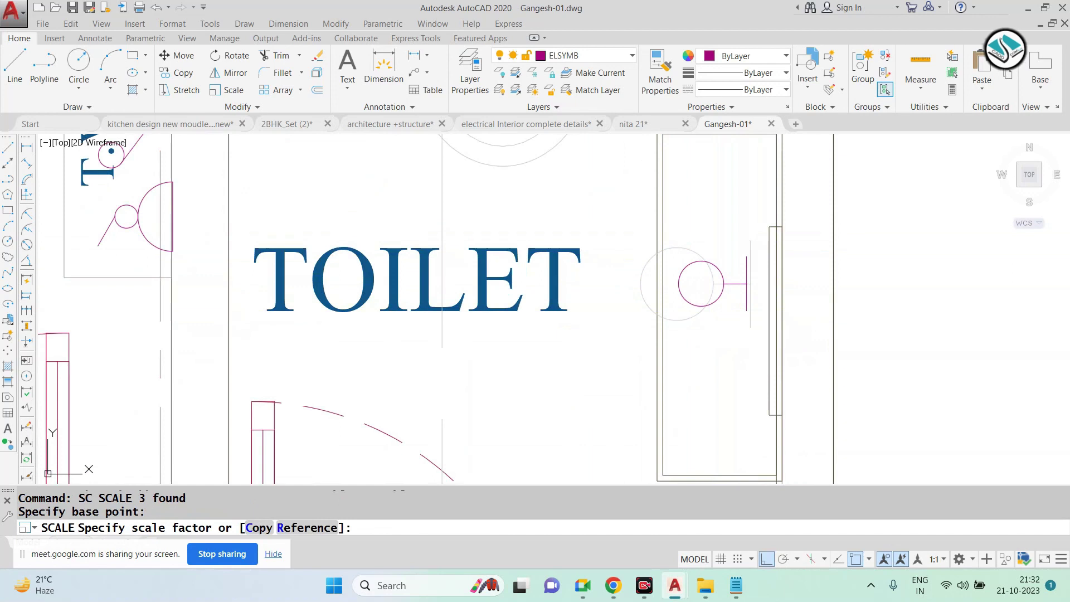
left_click(705, 304)
Move the resized symbol onto the toilet's right wall
type("m")
key("Return")
scroll(747, 283, "up", 2)
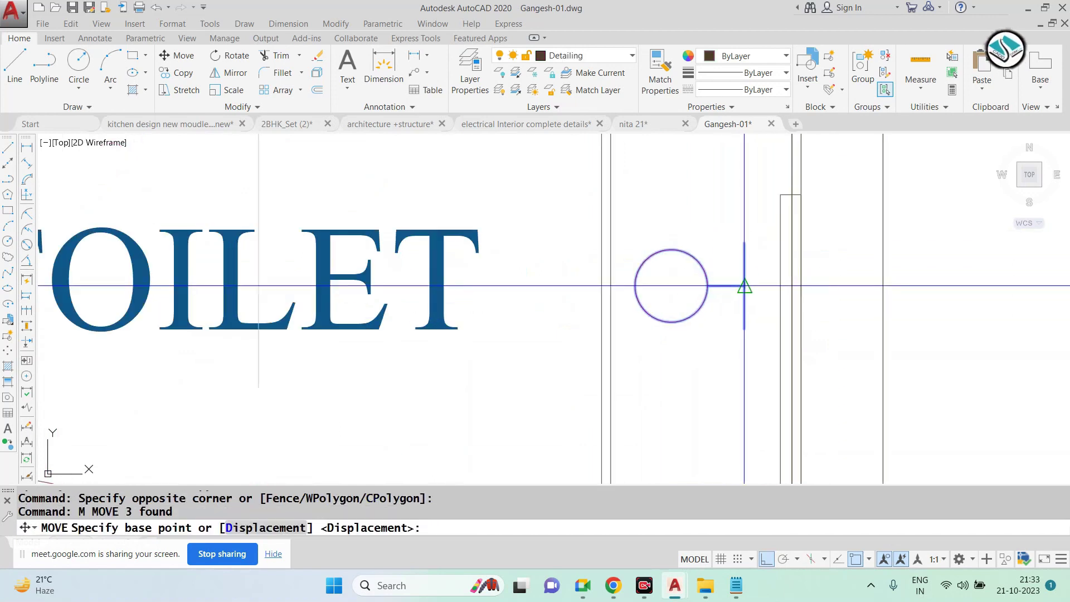
left_click(745, 286)
scroll(792, 333, "down", 2)
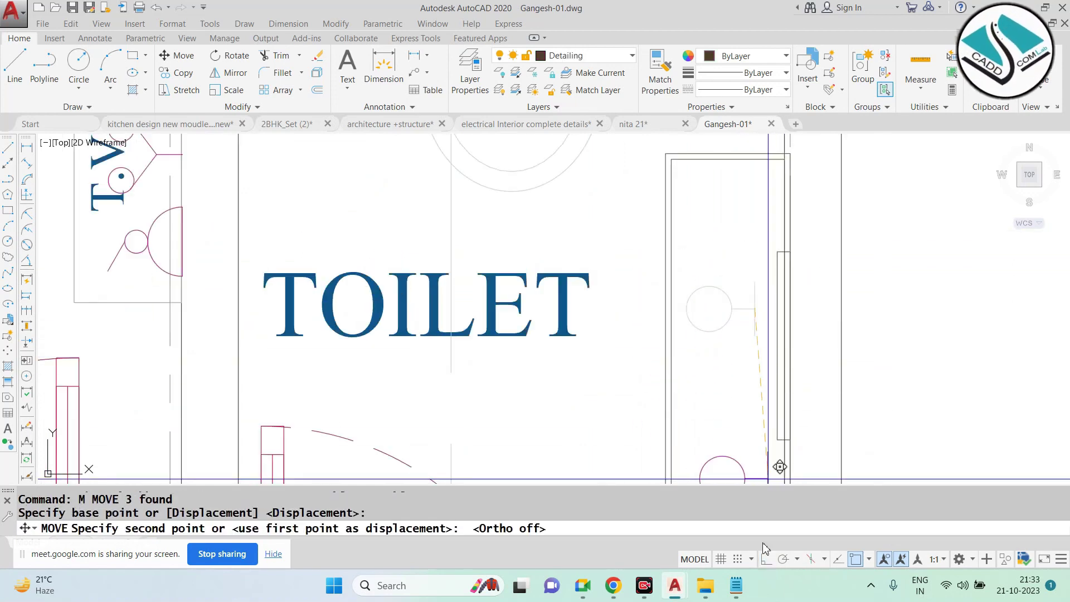
left_click(794, 329)
scroll(750, 306, "down", 4)
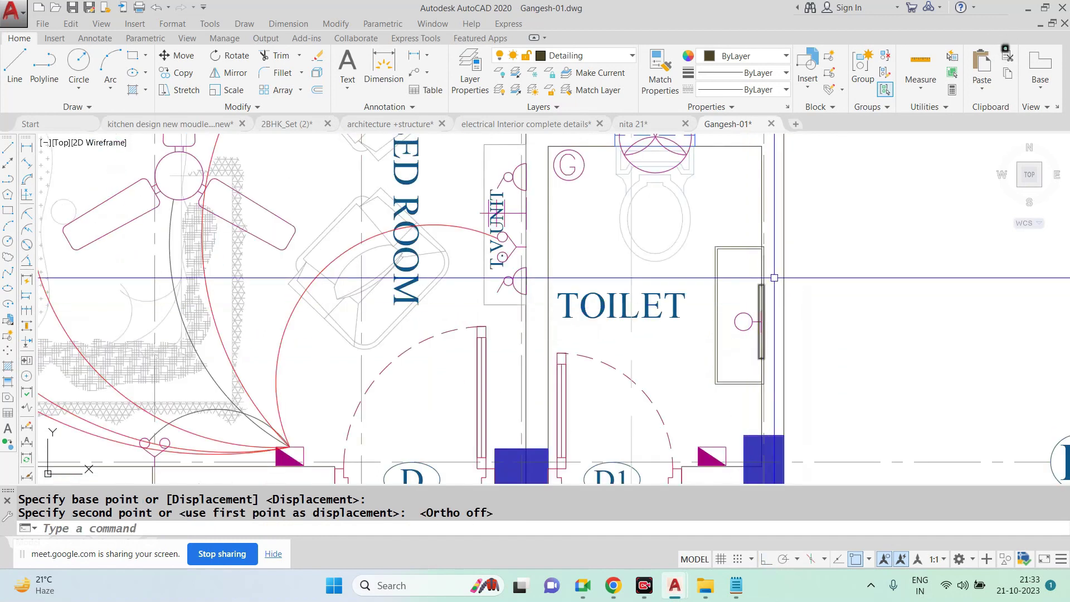
key("Escape")
scroll(774, 277, "down", 2)
scroll(669, 256, "down", 2)
scroll(505, 230, "down", 2)
Zoom to the master bedroom and place a point inside its toilet with PO
key("Escape")
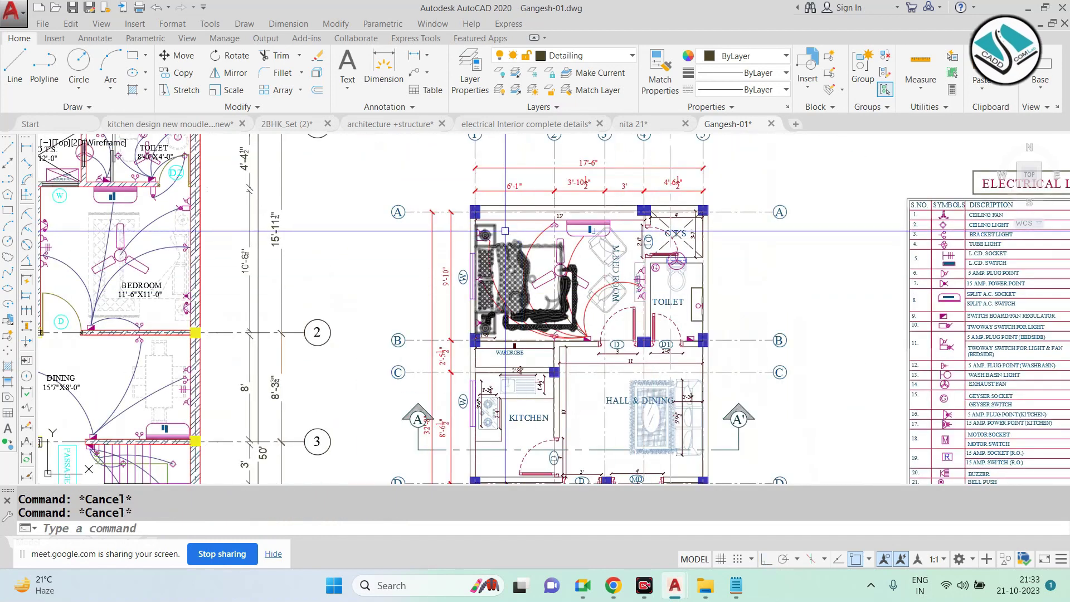
scroll(214, 176, "up", 5)
middle_click_drag(214, 176, 322, 254)
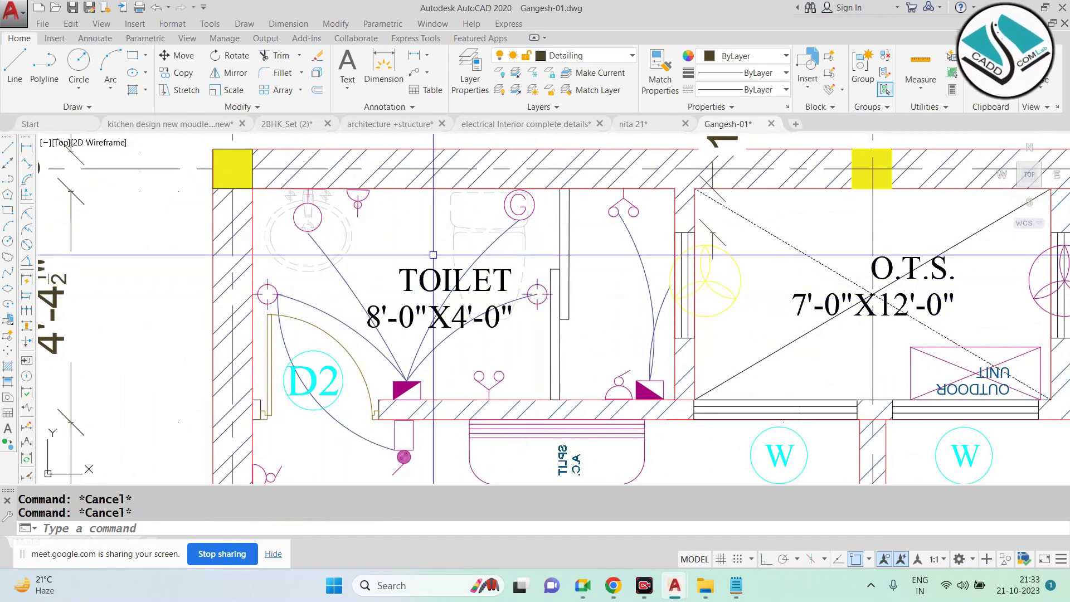
scroll(679, 334, "down", 10)
scroll(777, 337, "up", 3)
scroll(778, 336, "up", 7)
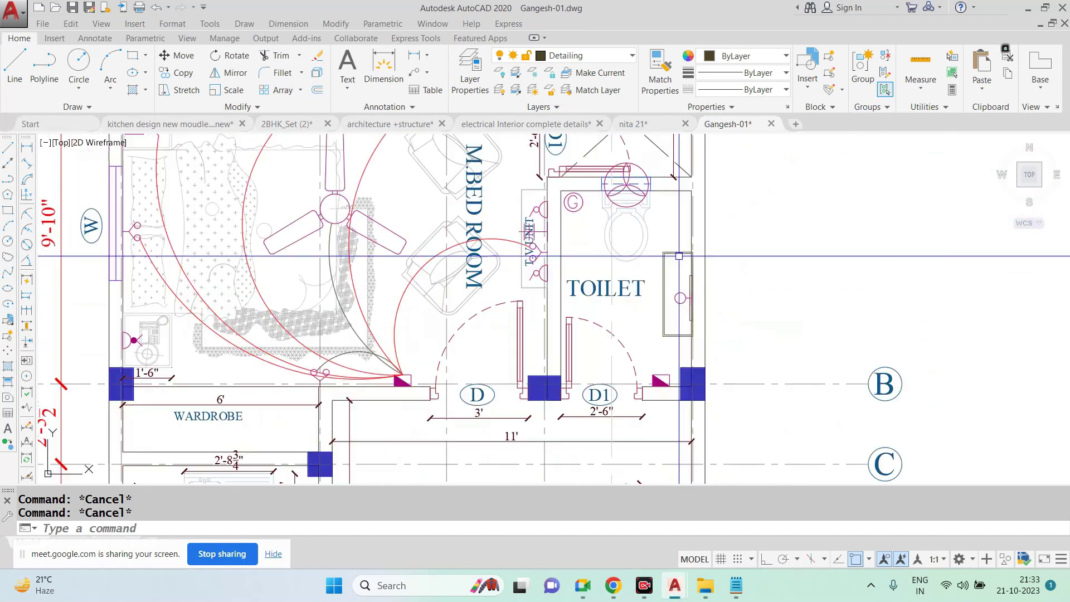
middle_click_drag(646, 229, 612, 264)
scroll(612, 263, "down", 3)
scroll(596, 258, "up", 3)
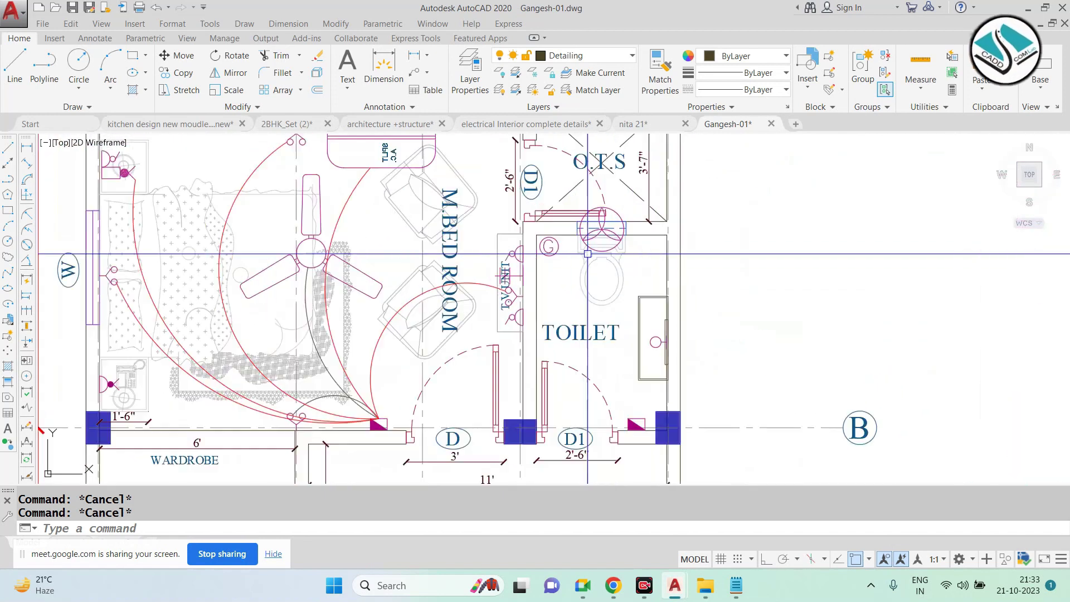
scroll(587, 254, "up", 2)
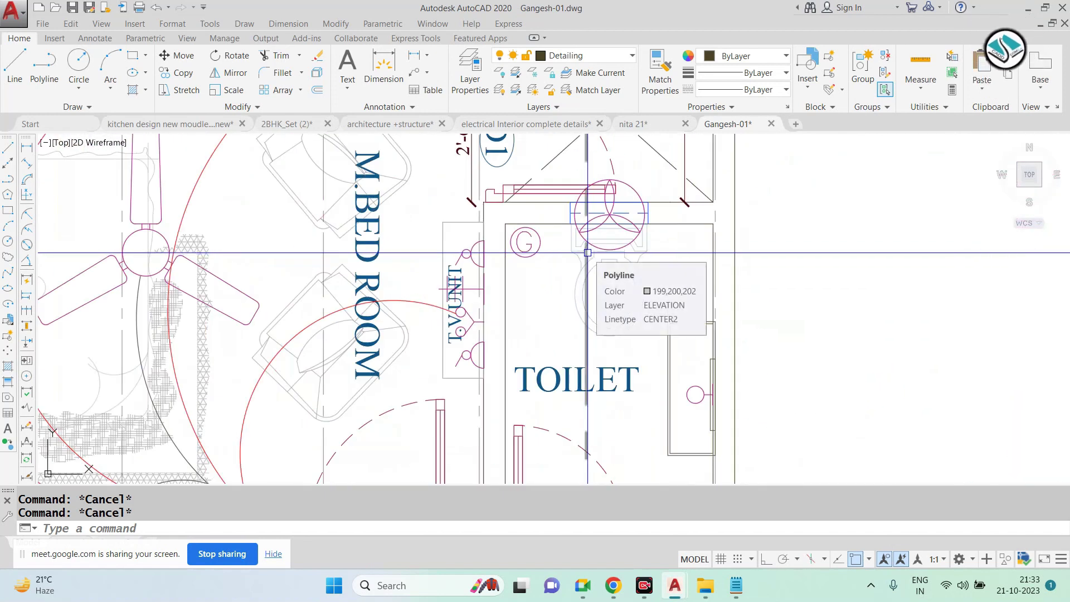
type("po")
key("Return")
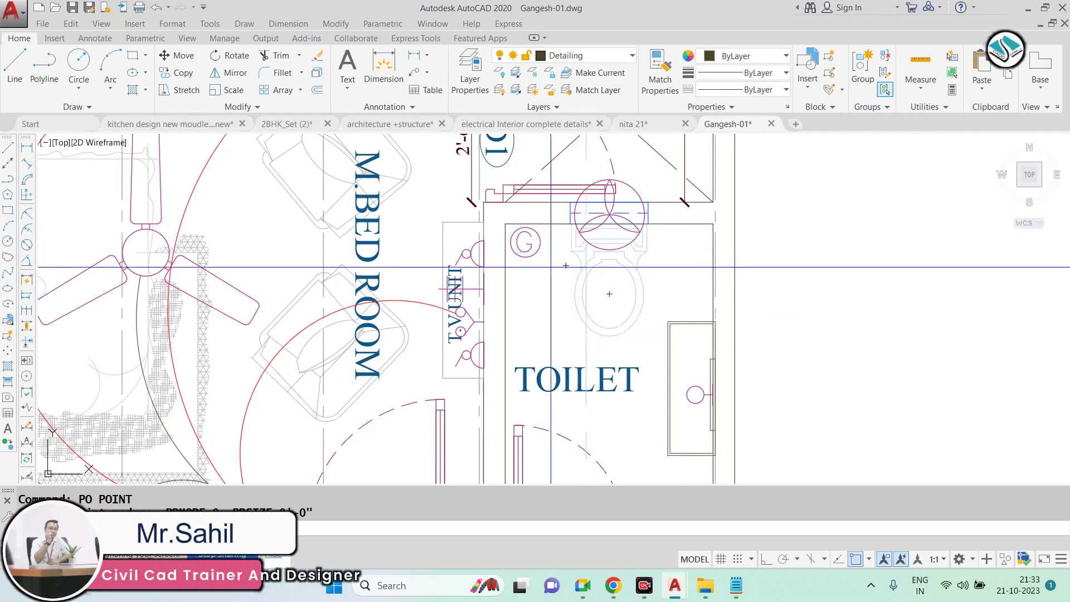
left_click(580, 276)
Select the small object near the geyser and begin scaling it, then abandon the resize
left_click(572, 299)
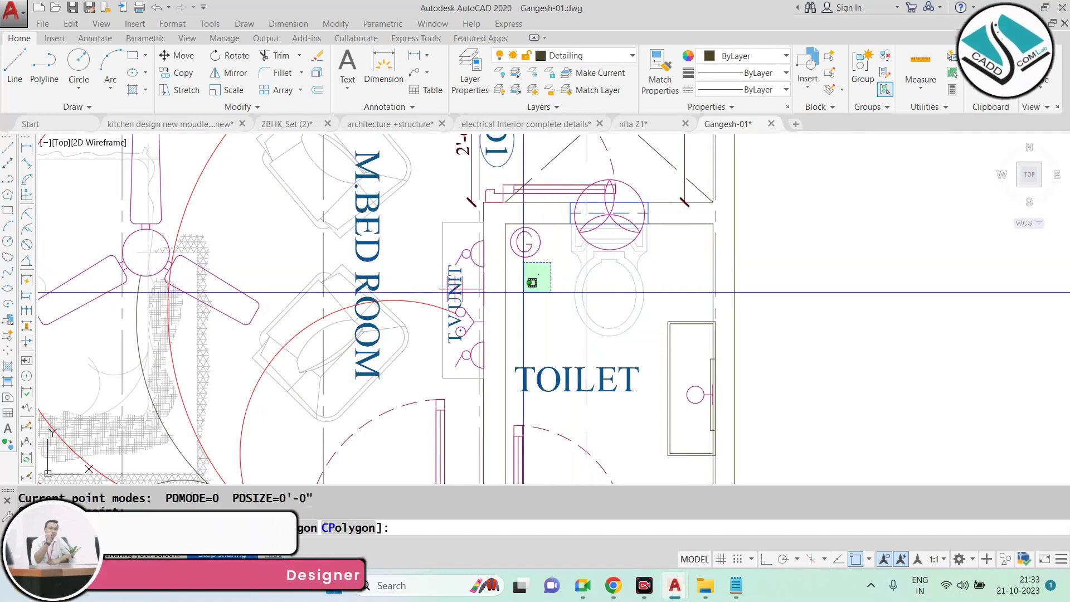
left_click(547, 279)
type("sc")
key("Return")
left_click(540, 276)
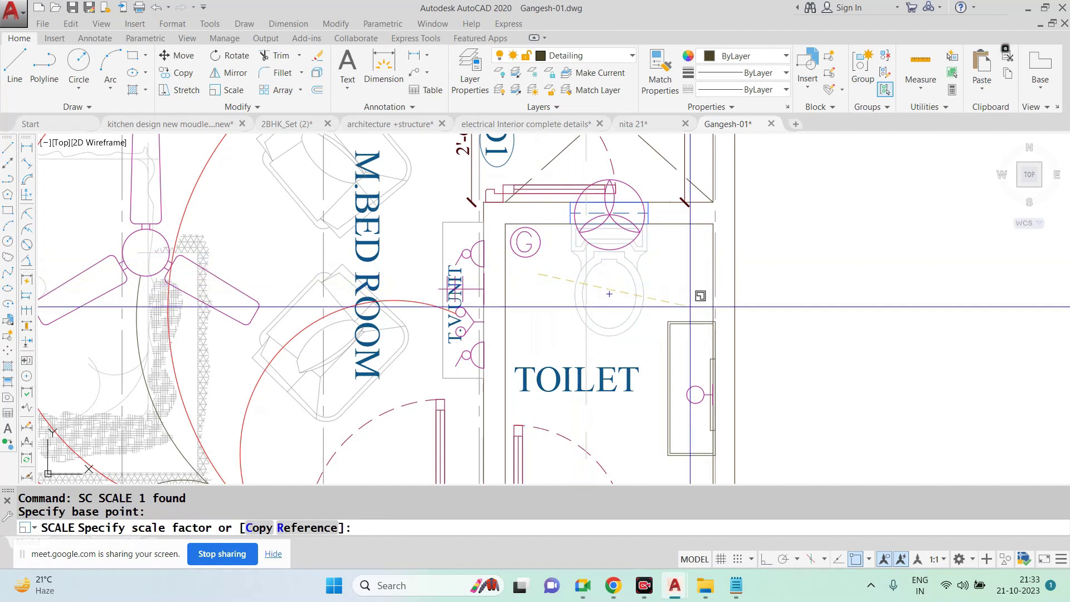
key("Escape")
Set the point style to circled-X markers with DDPTYPE
scroll(532, 270, "up", 3)
scroll(527, 272, "down", 3)
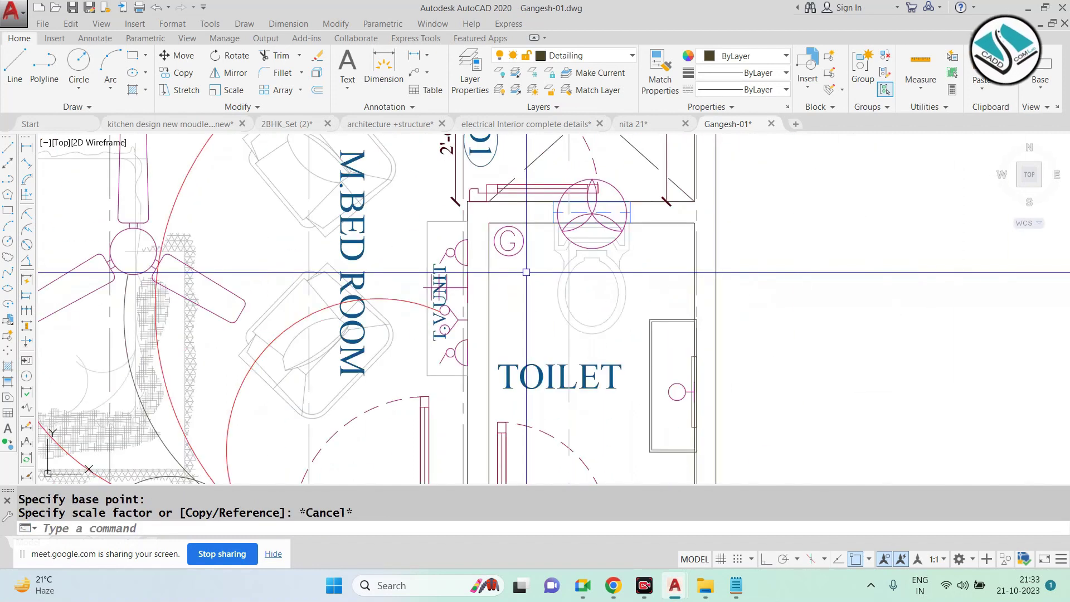
type("DDPTYPE")
key("Return")
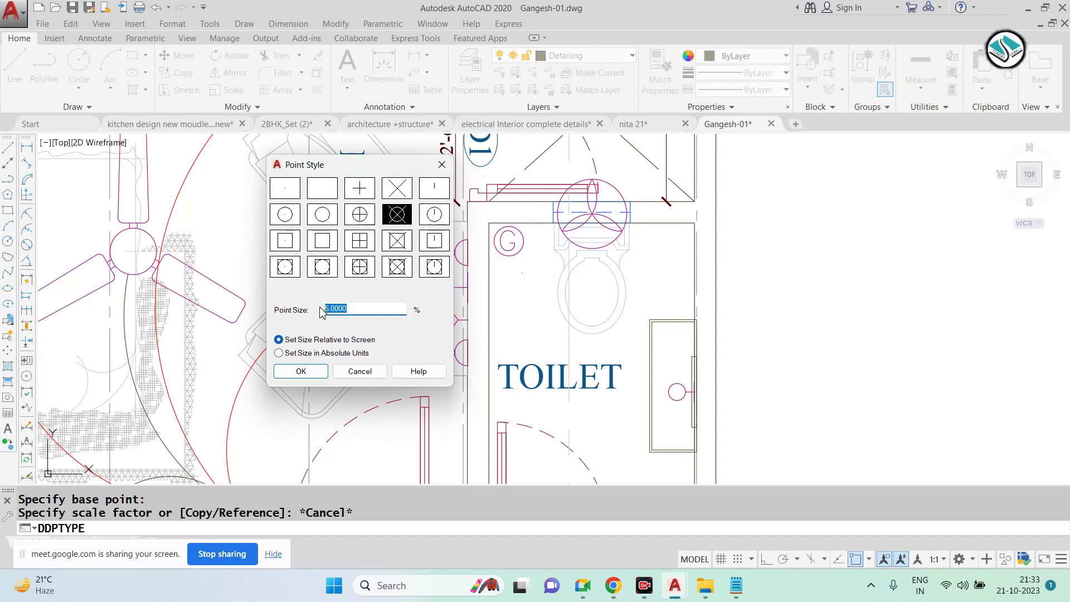
left_click(302, 372)
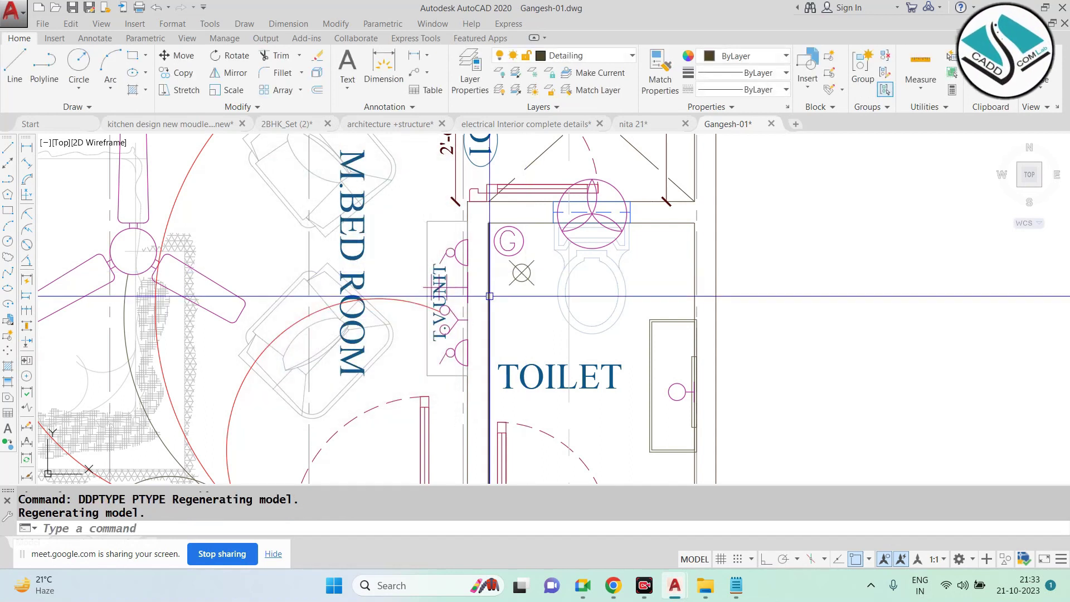
left_click(543, 528)
With Ortho on, copy the point marker to the right side of the toilet
type("Co")
key("Return")
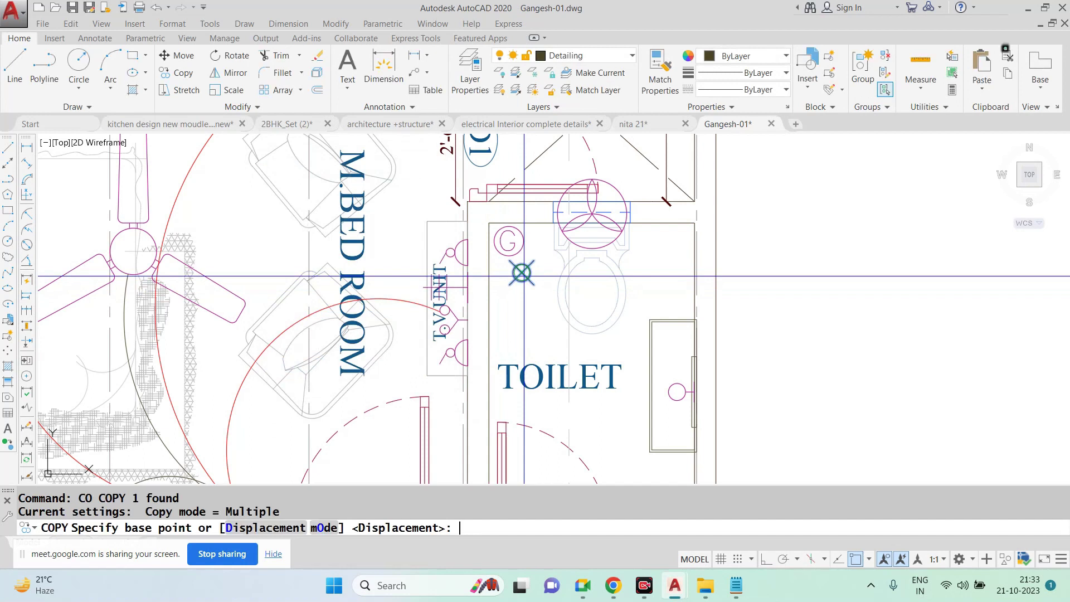
left_click(522, 272)
left_click(767, 558)
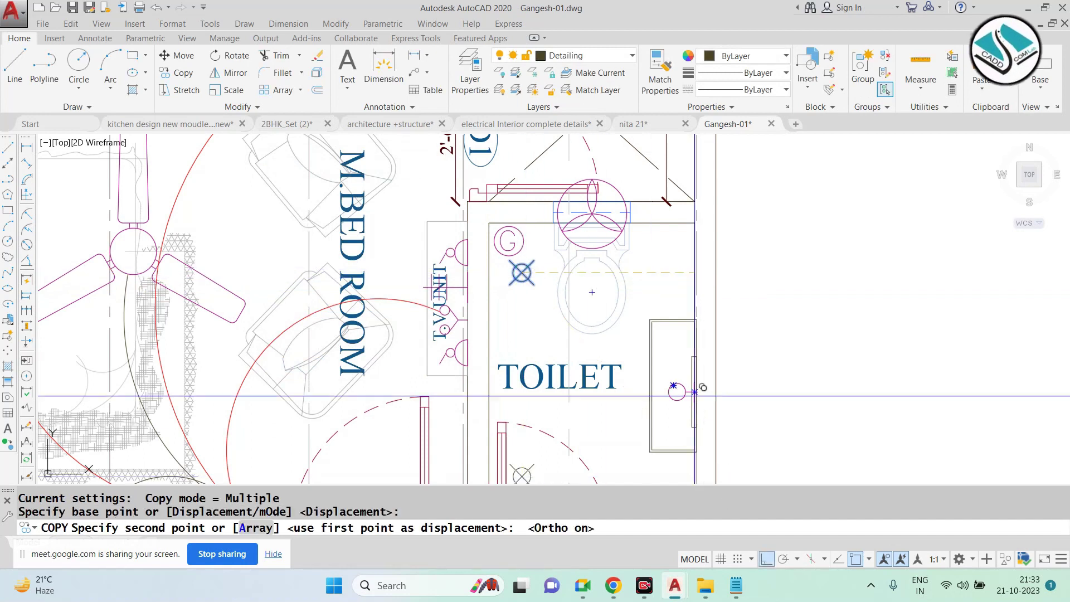
left_click(661, 271)
key("Escape")
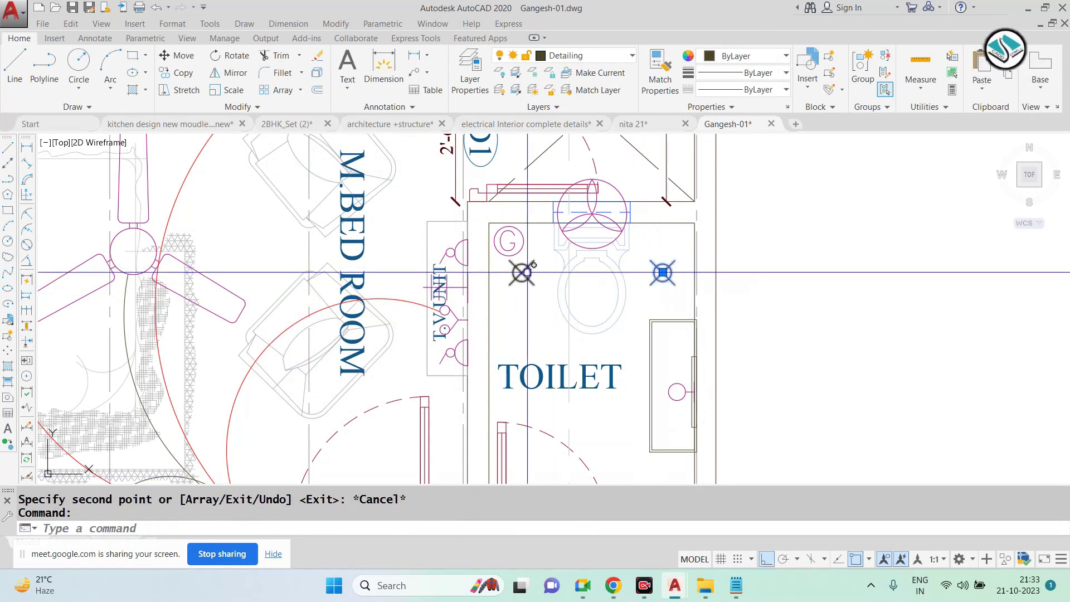
Copy both point markers downward into the lower part of the toilet
type("Co")
key("Return")
left_click(663, 272)
scroll(663, 272, "down", 5)
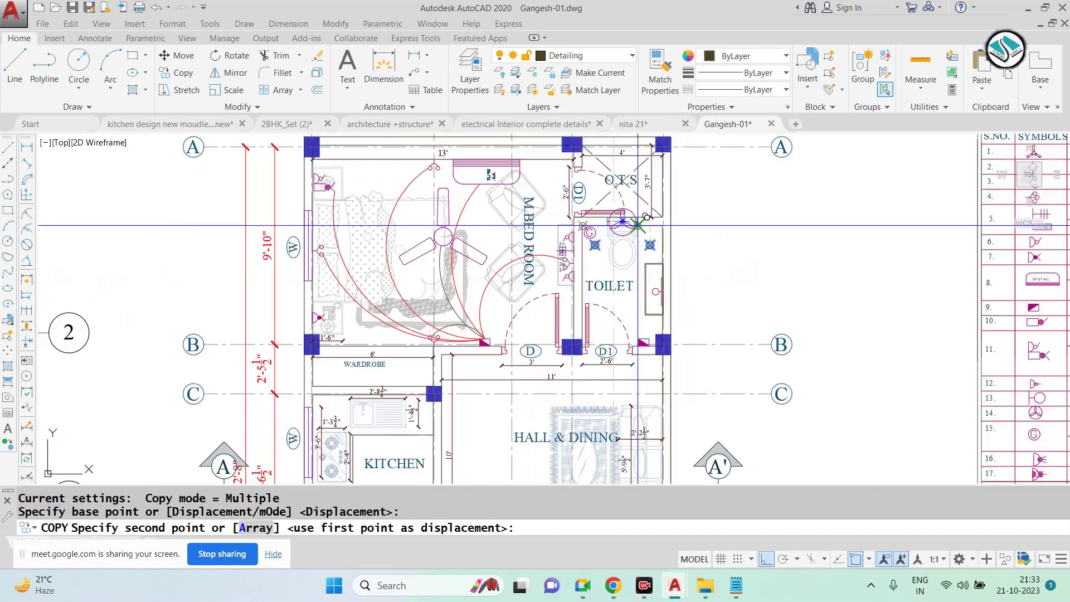
scroll(663, 334, "up", 5)
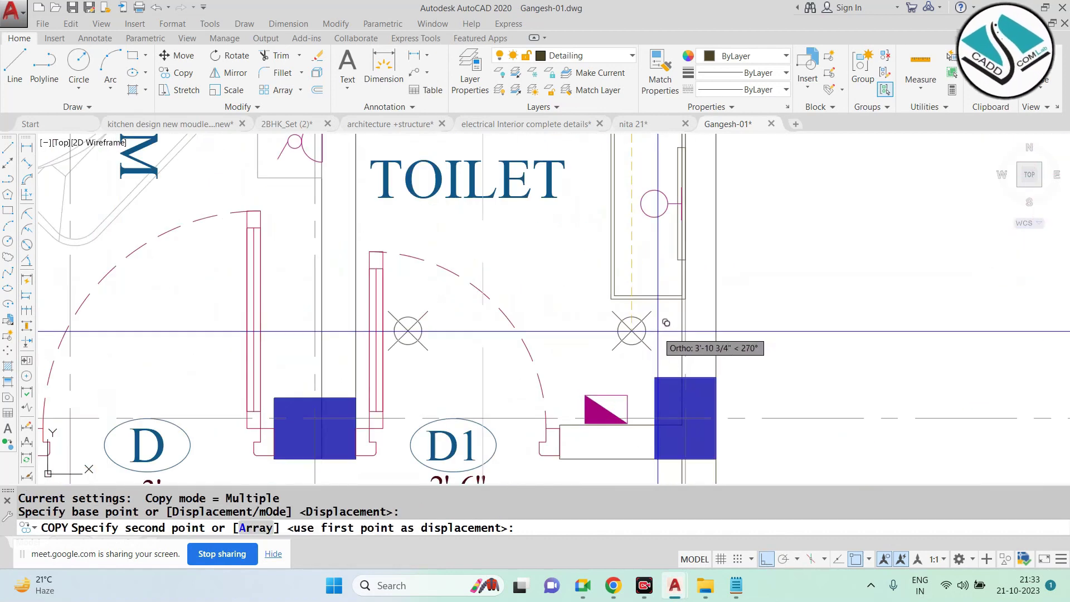
scroll(659, 349, "down", 4)
key("Escape")
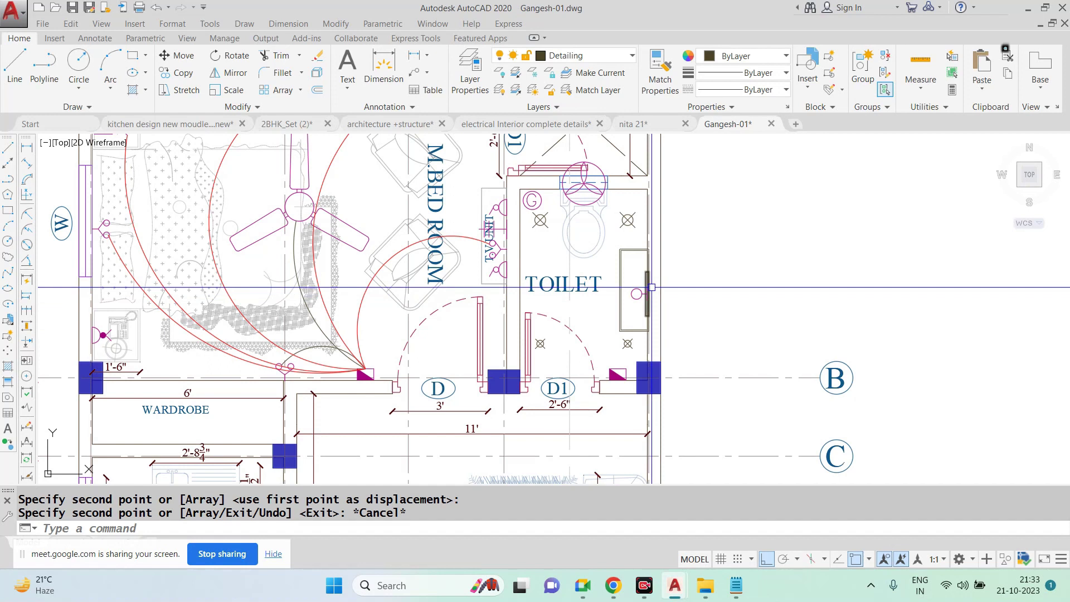
type("RE")
Regenerate the drawing and change the point style to small plain crosses
key("Return")
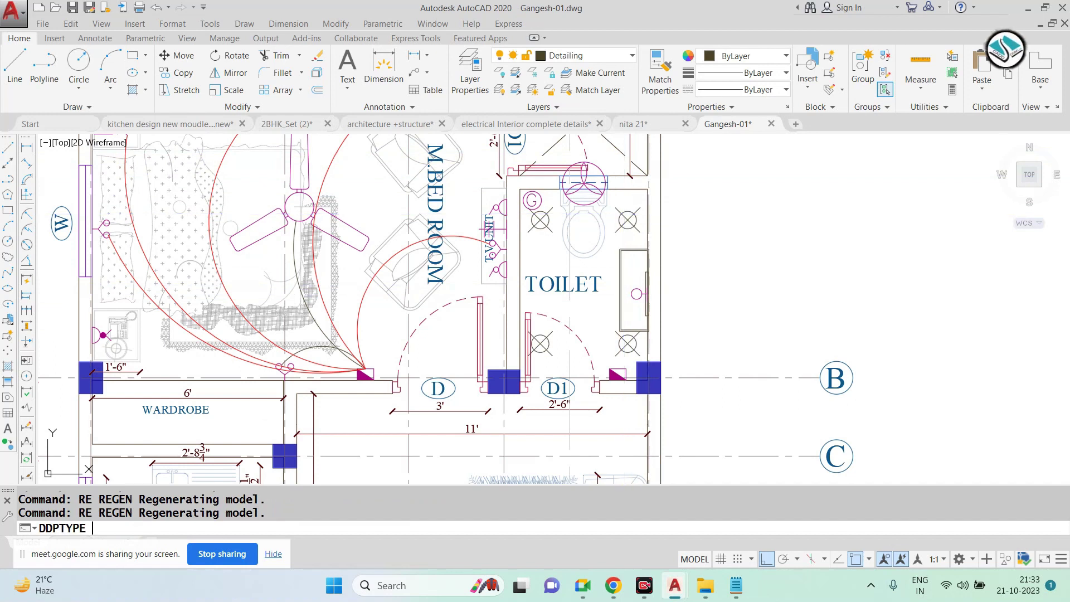
key("Return")
key("Return")
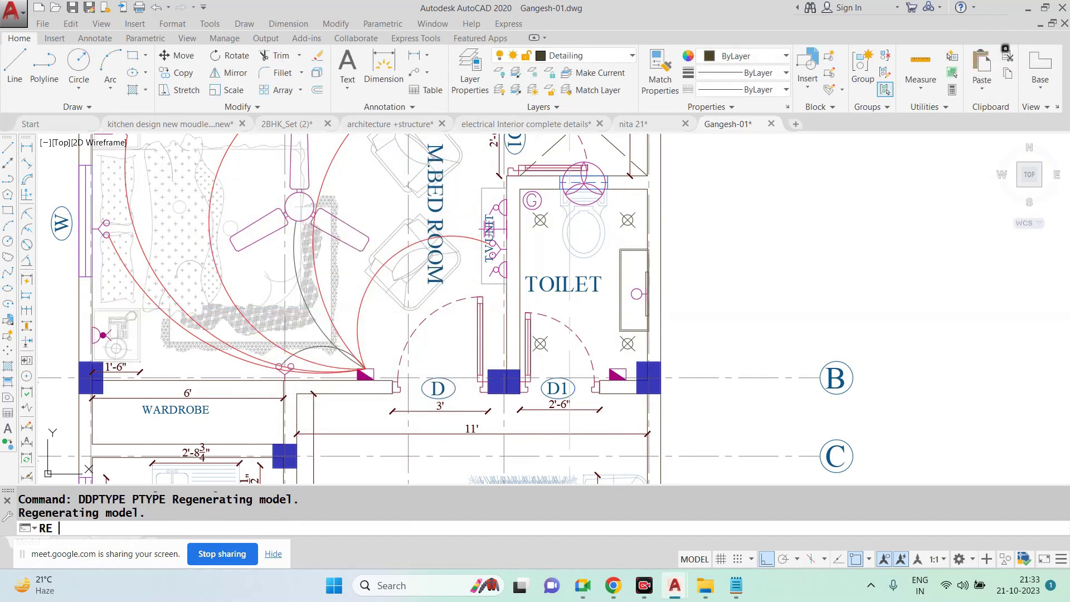
scroll(603, 308, "down", 2)
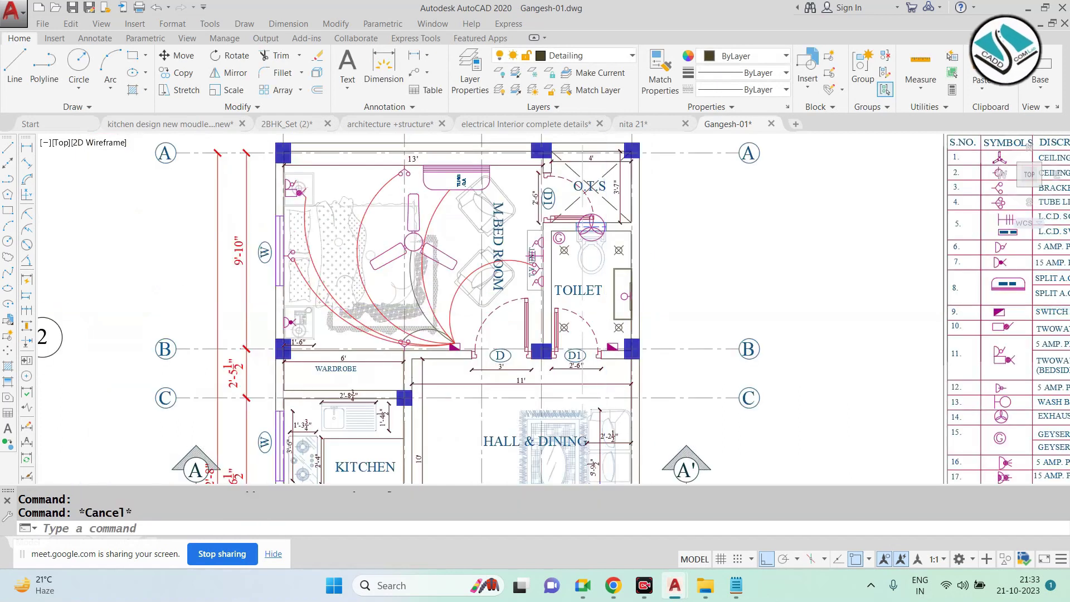
scroll(353, 231, "down", 4)
scroll(363, 251, "up", 5)
scroll(372, 271, "up", 2)
scroll(371, 271, "up", 2)
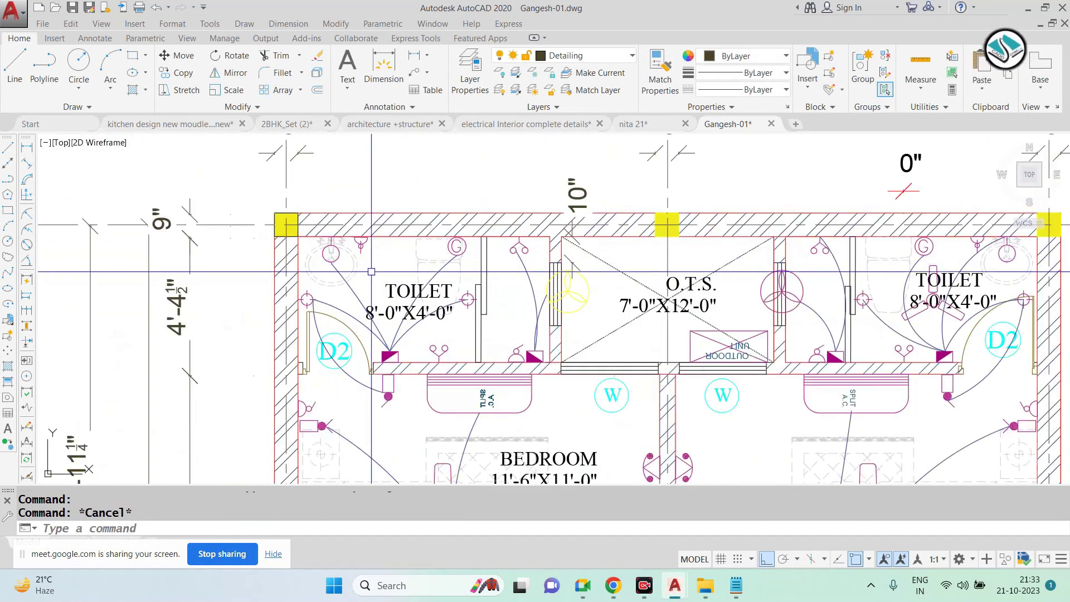
scroll(455, 282, "up", 2)
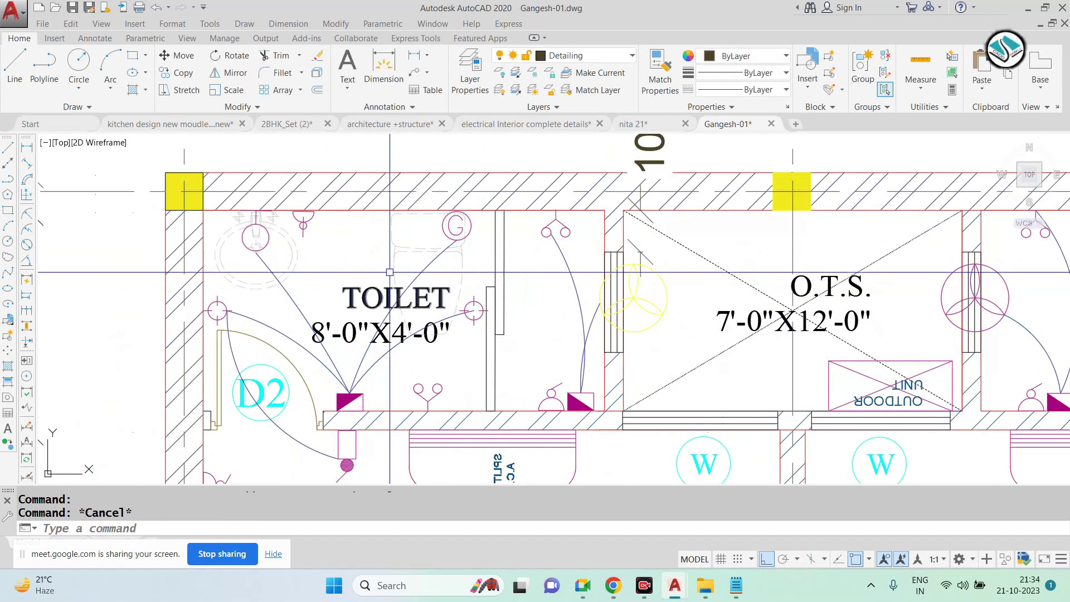
Copy the fixture symbol above the toilet door into the master bedroom toilet
left_click(440, 384)
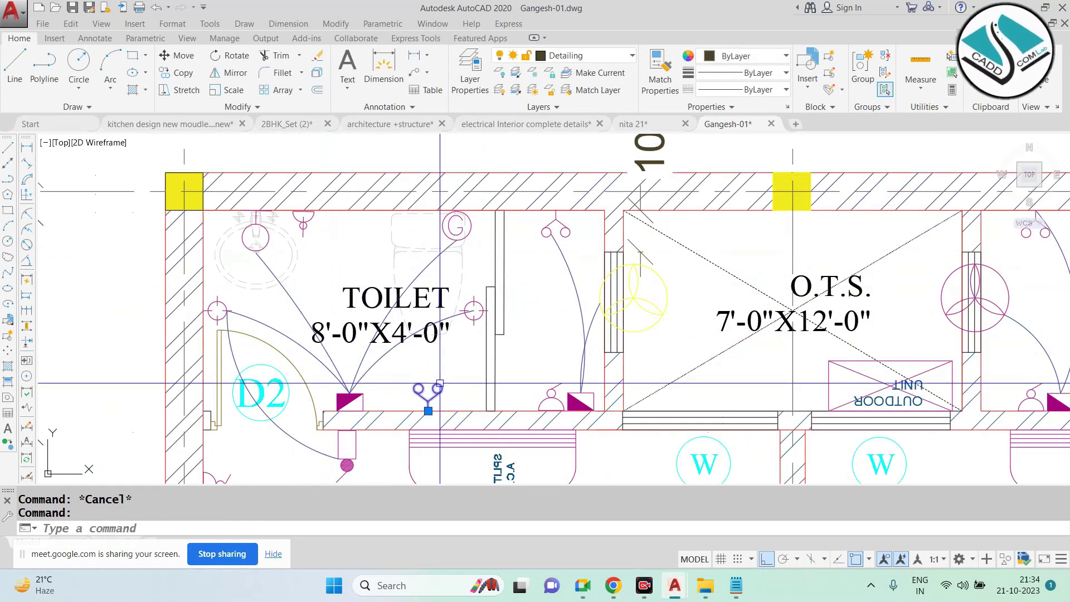
type("Co")
key("Return")
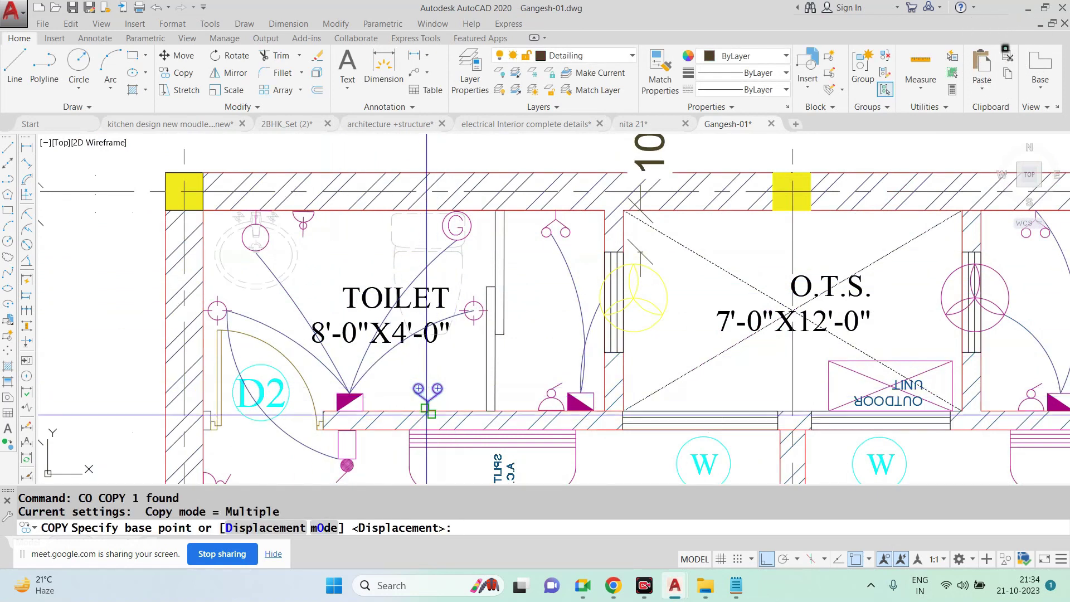
left_click(428, 411)
scroll(282, 323, "down", 4)
scroll(282, 322, "down", 3)
scroll(572, 299, "up", 4)
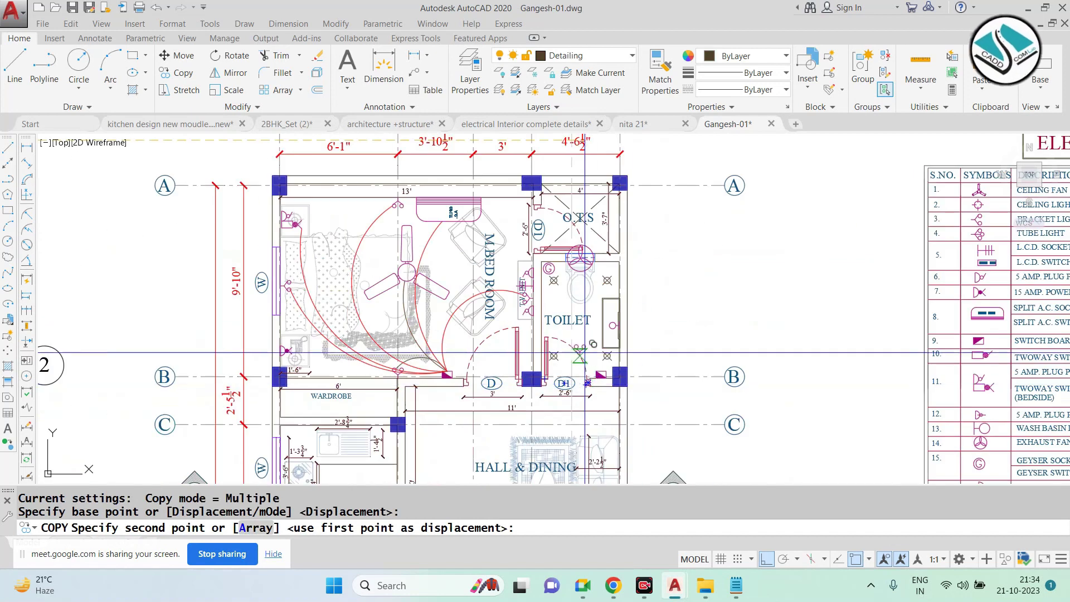
scroll(572, 299, "up", 2)
scroll(572, 300, "up", 3)
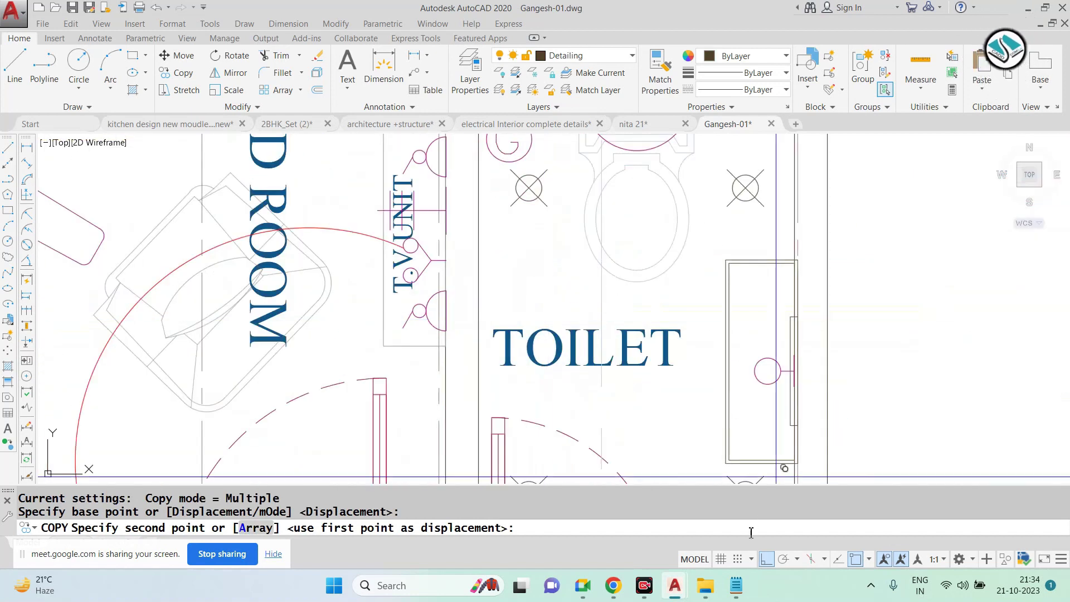
scroll(652, 370, "down", 2)
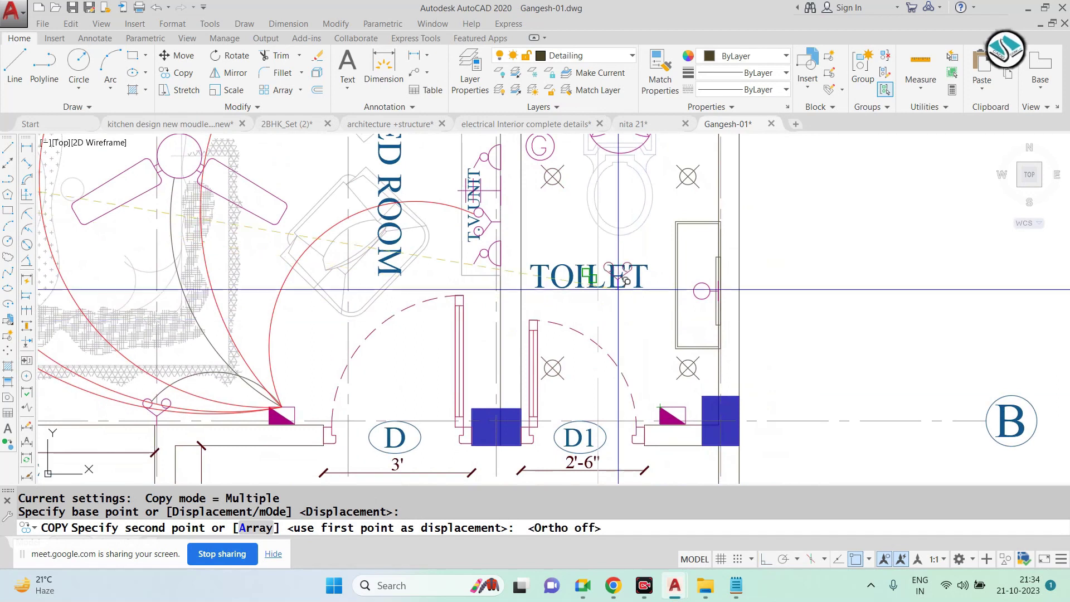
scroll(568, 260, "up", 2)
left_click(568, 260)
key("Escape")
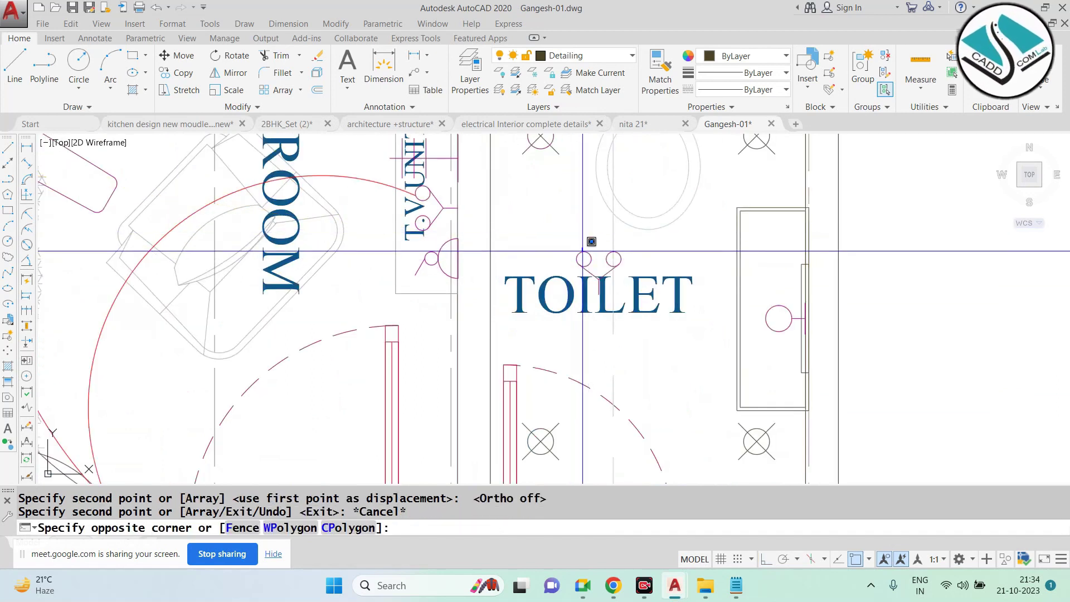
Rotate the copied fixture to 270° with Ortho on; the follow-up move is cancelled
left_click(586, 256)
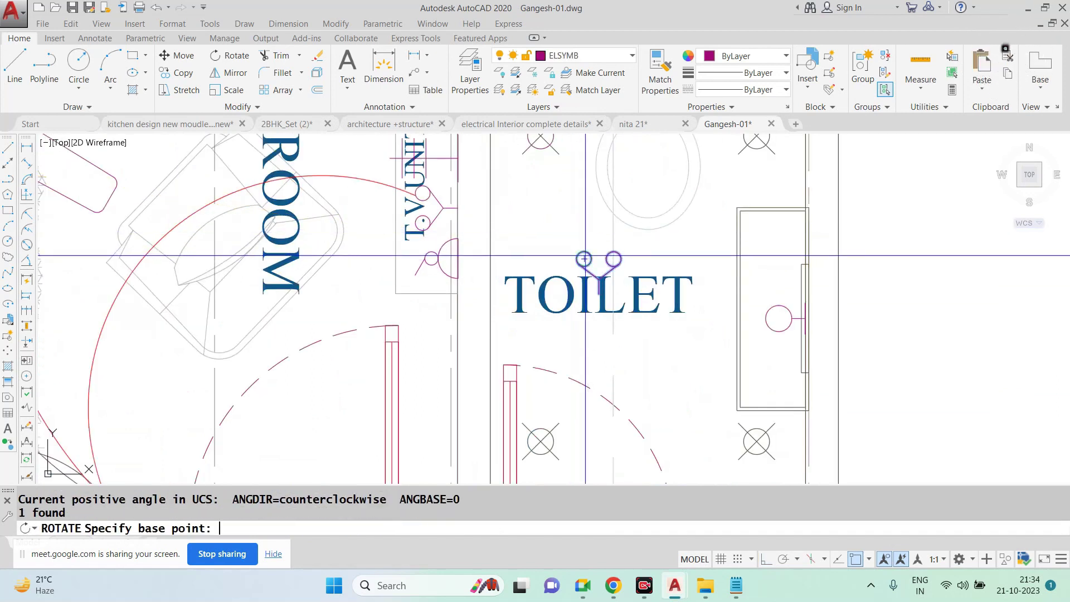
left_click(585, 258)
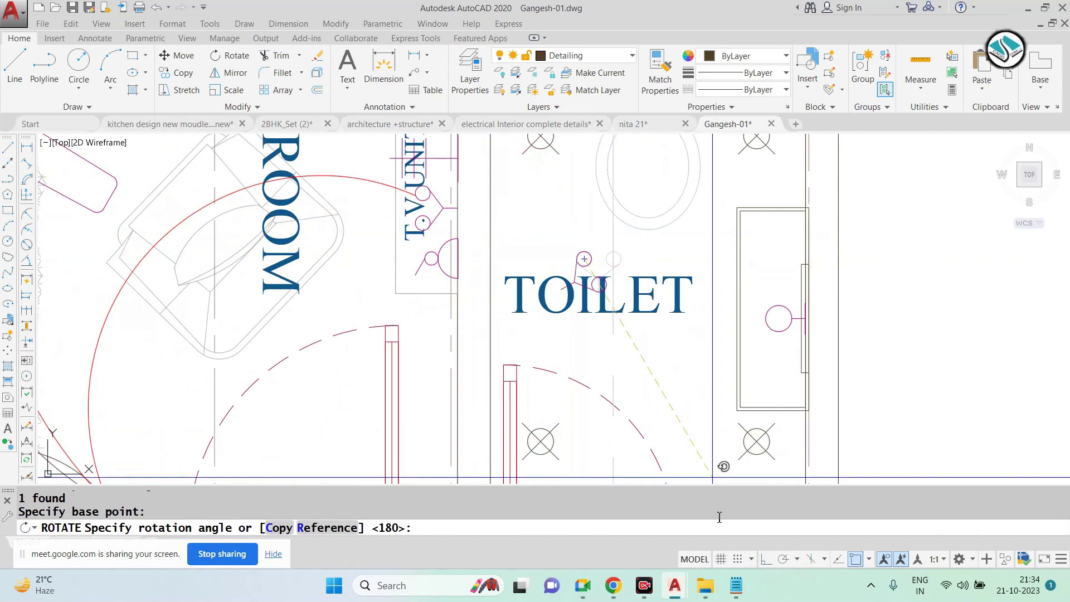
left_click(765, 560)
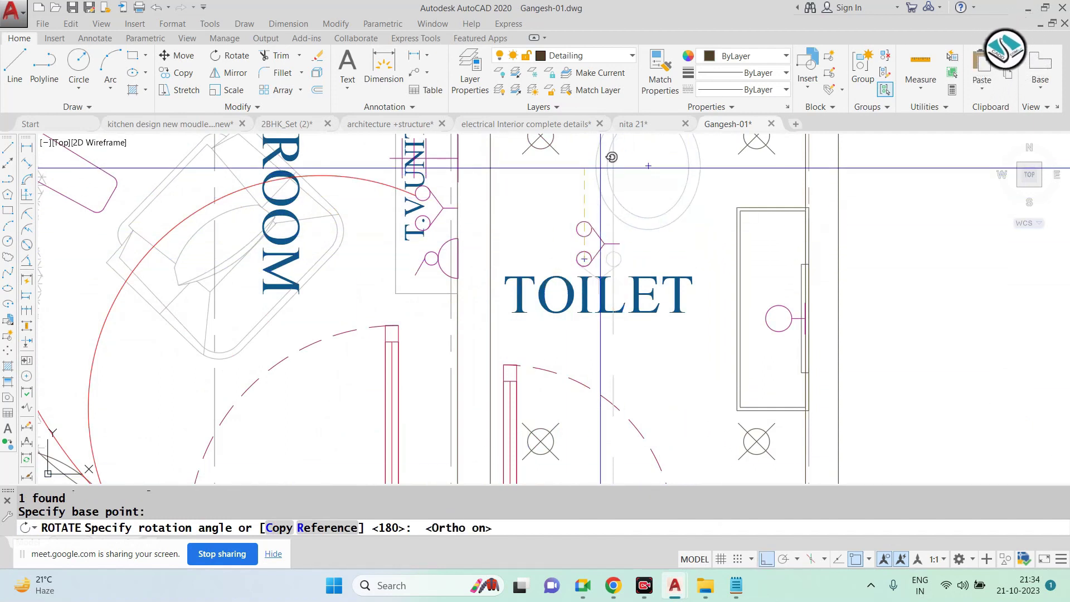
left_click(517, 335)
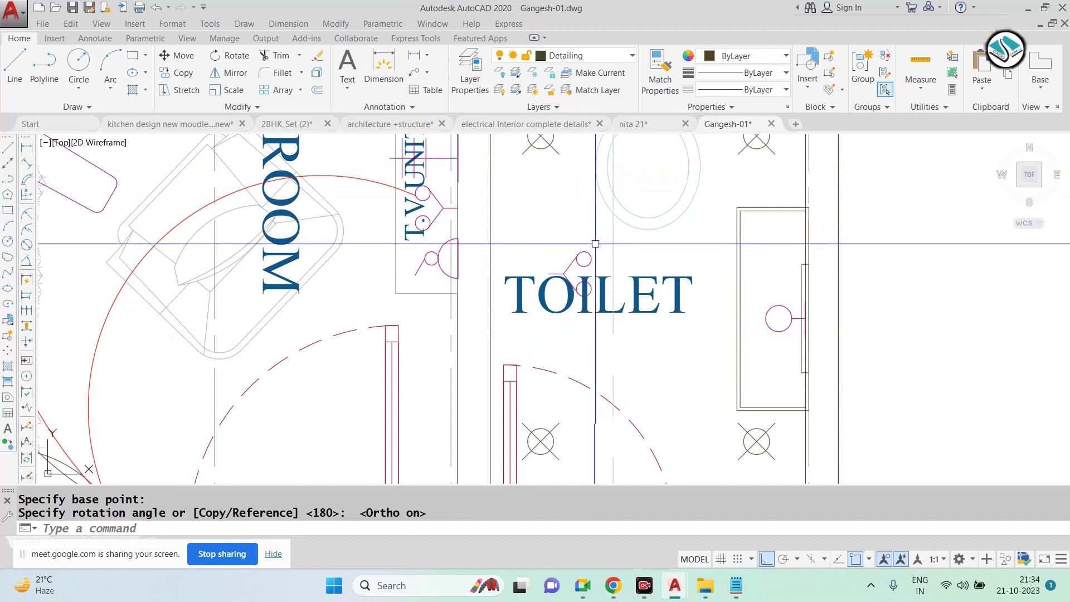
type("M")
key("Return")
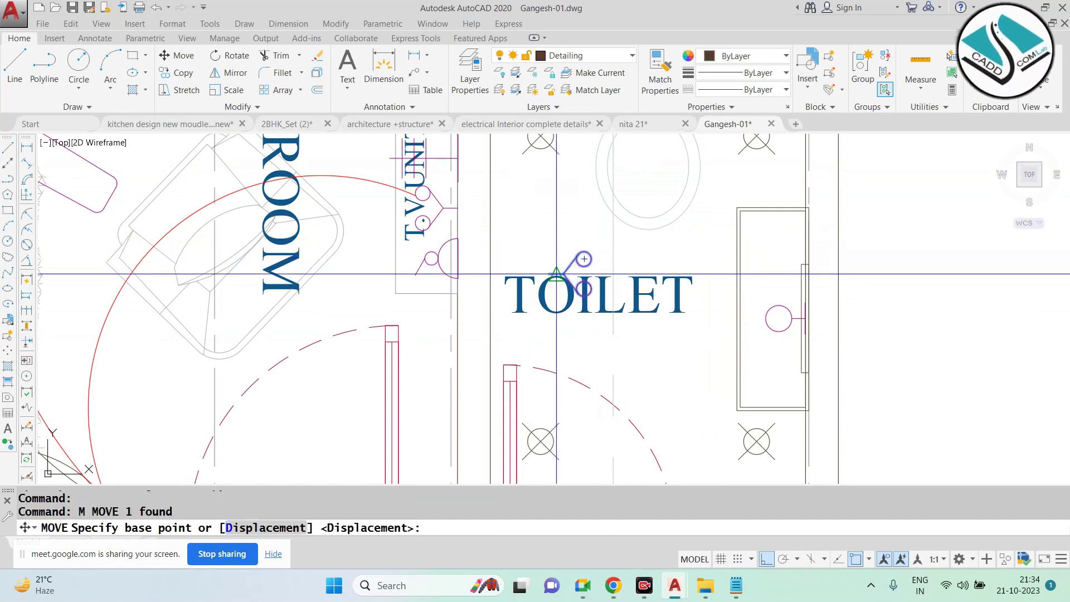
left_click(583, 258)
left_click(768, 558)
scroll(587, 338, "down", 2)
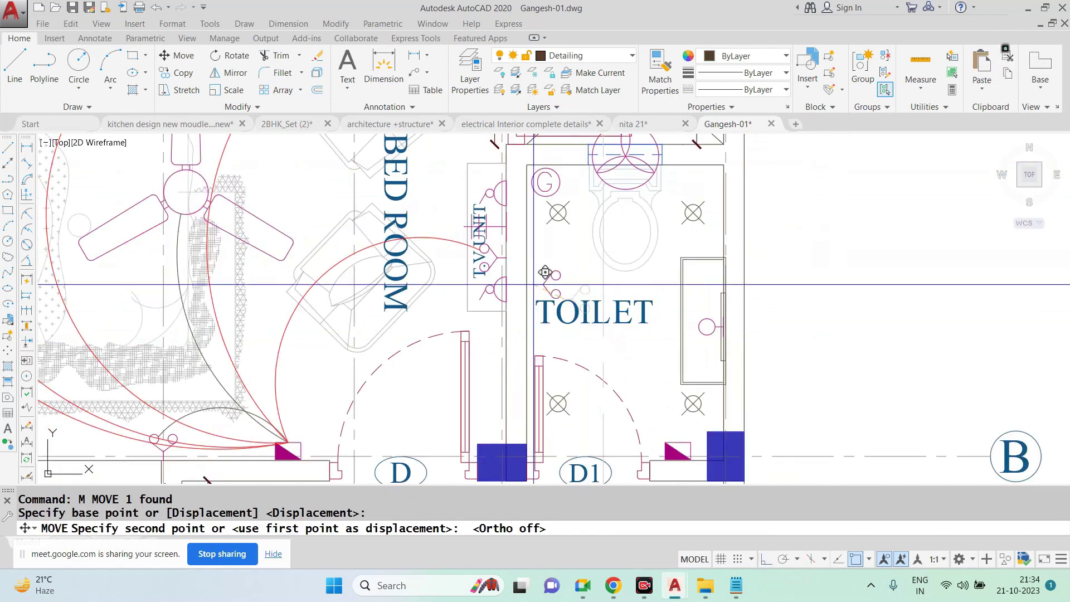
key("Escape")
Move the TOILET label lower, between the point markers in the toilet
left_click(560, 312)
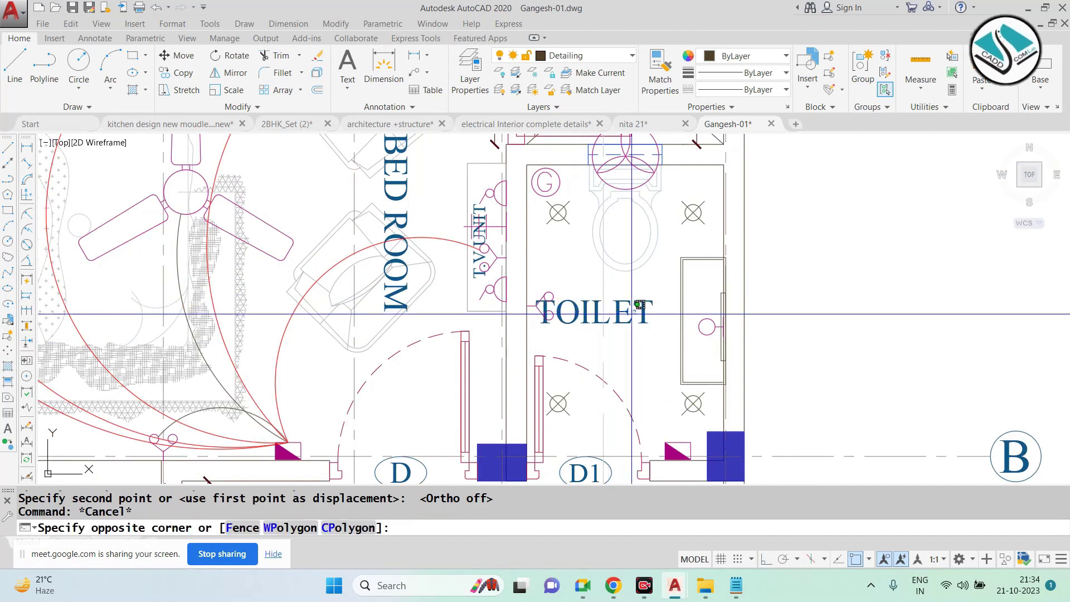
left_click(621, 320)
type("M")
key("Return")
left_click(622, 330)
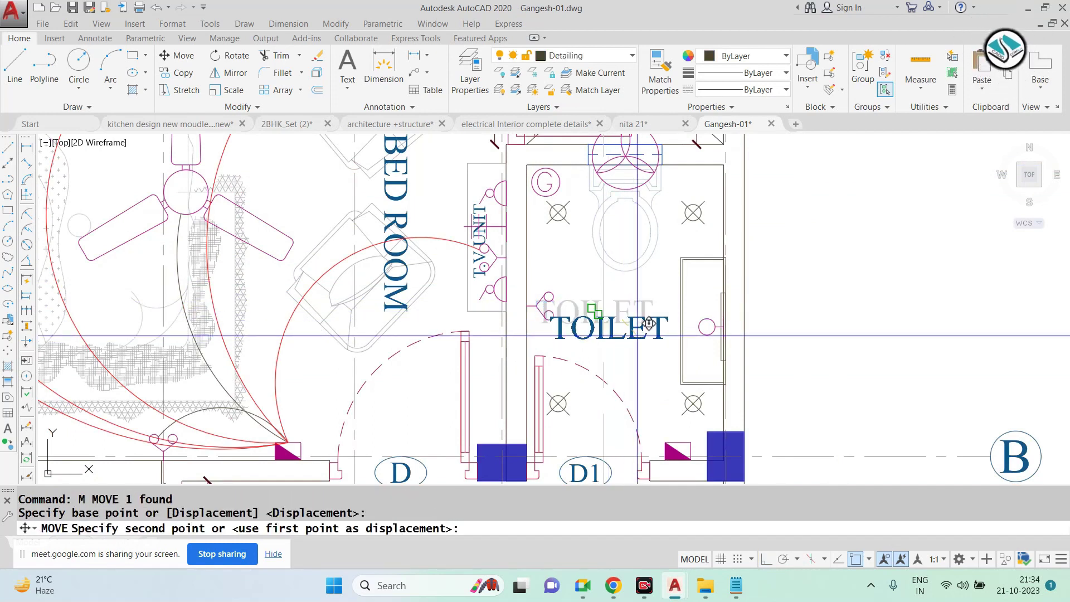
key("Escape")
scroll(725, 306, "down", 2)
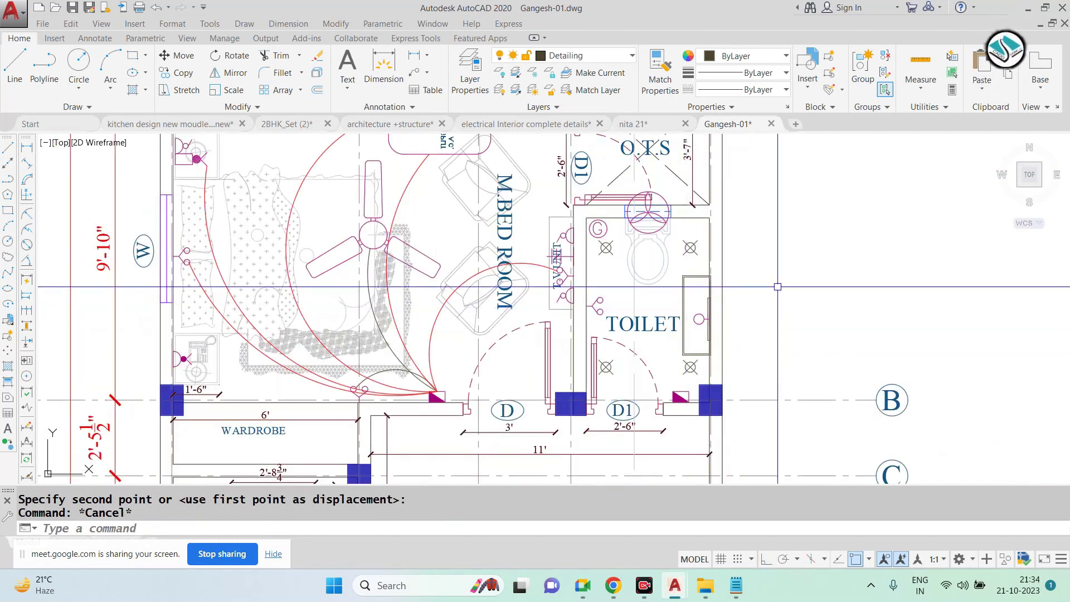
scroll(777, 287, "down", 3)
scroll(731, 286, "up", 3)
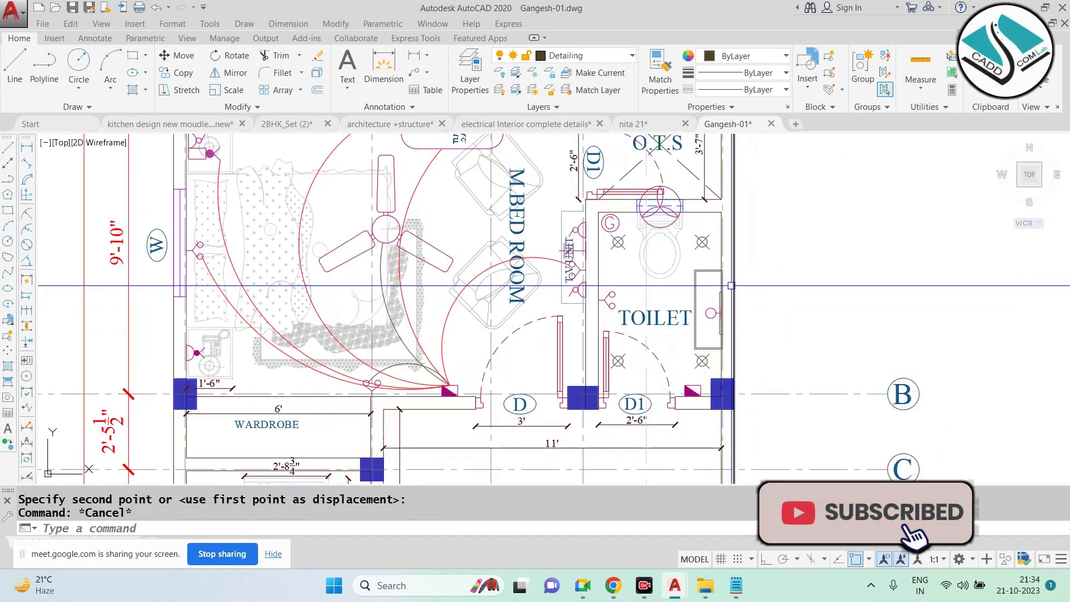
scroll(730, 285, "down", 4)
scroll(277, 205, "up", 4)
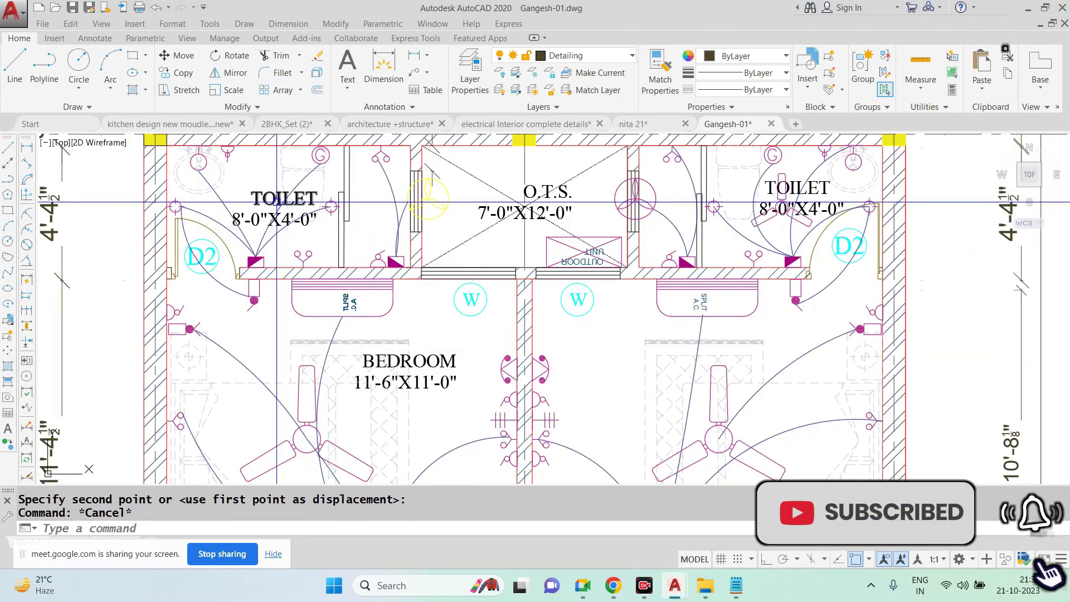
scroll(244, 218, "down", 2)
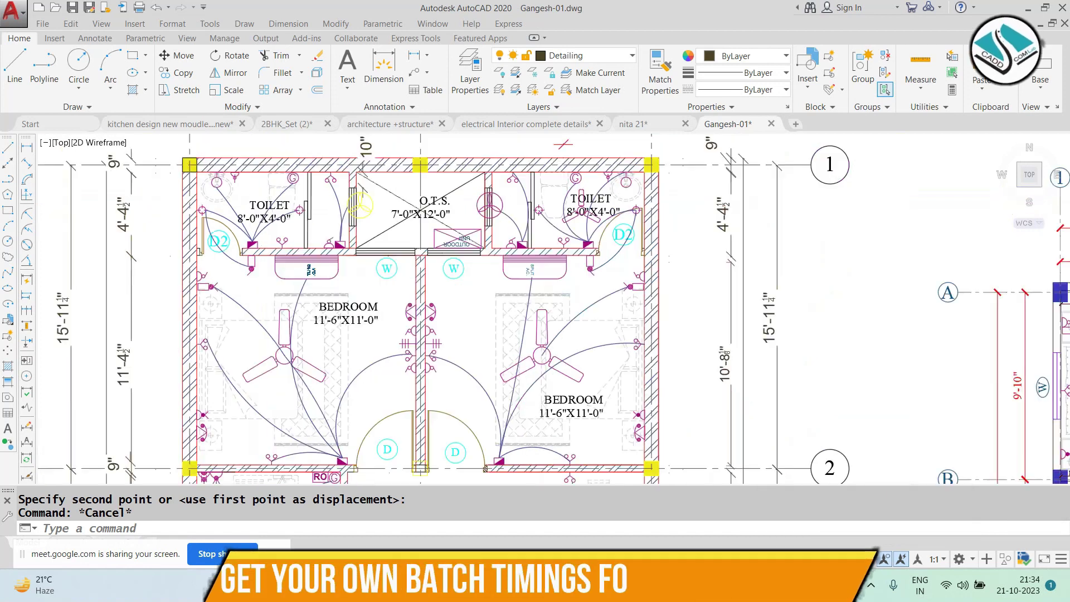
scroll(361, 206, "down", 3)
scroll(737, 252, "up", 4)
scroll(738, 252, "up", 1)
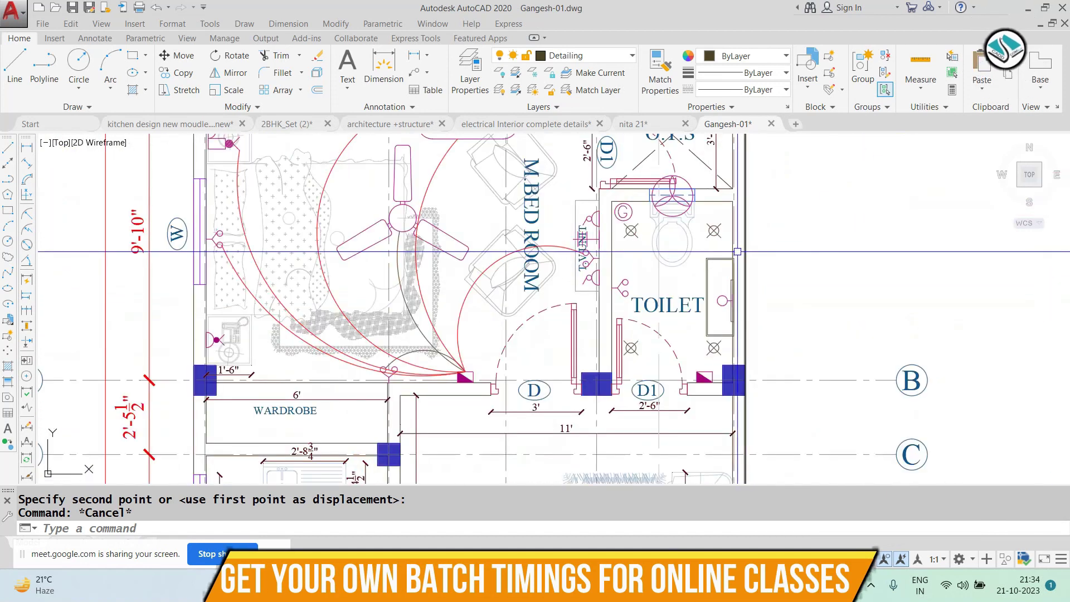
scroll(681, 229, "up", 2)
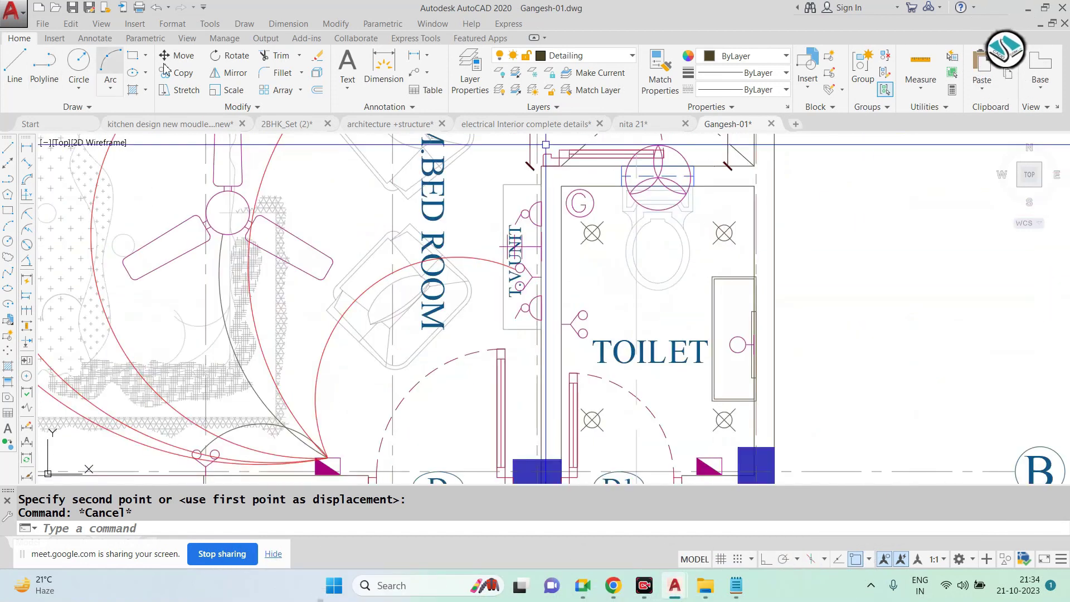
Draw a wiring arc from the toilet wall fitting up to the first ceiling light
left_click(111, 63)
left_click(590, 450)
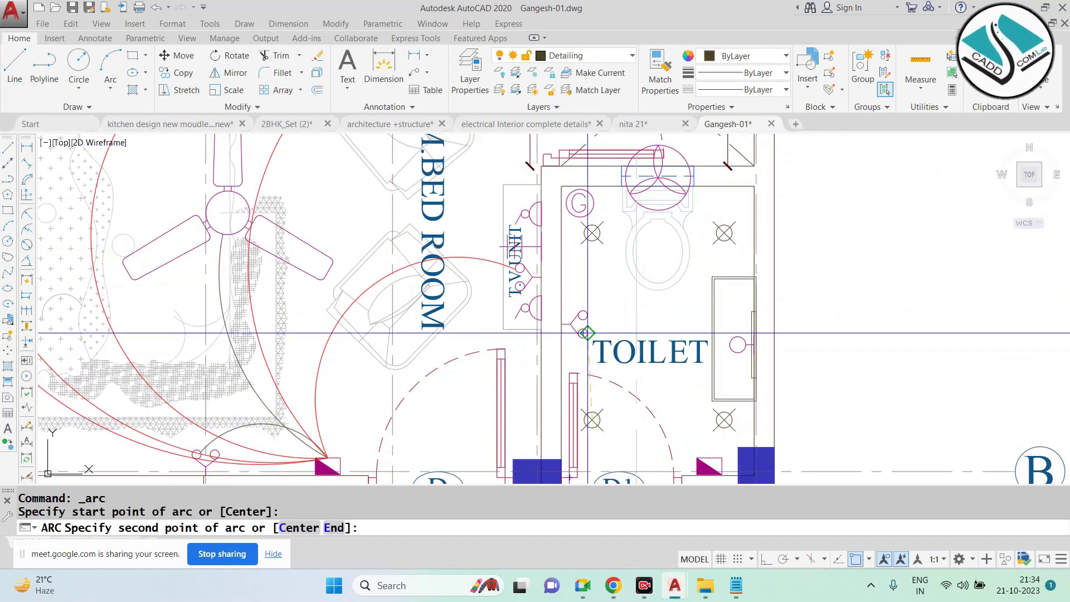
scroll(572, 318, "up", 2)
left_click(572, 318)
middle_click_drag(573, 199, 528, 282)
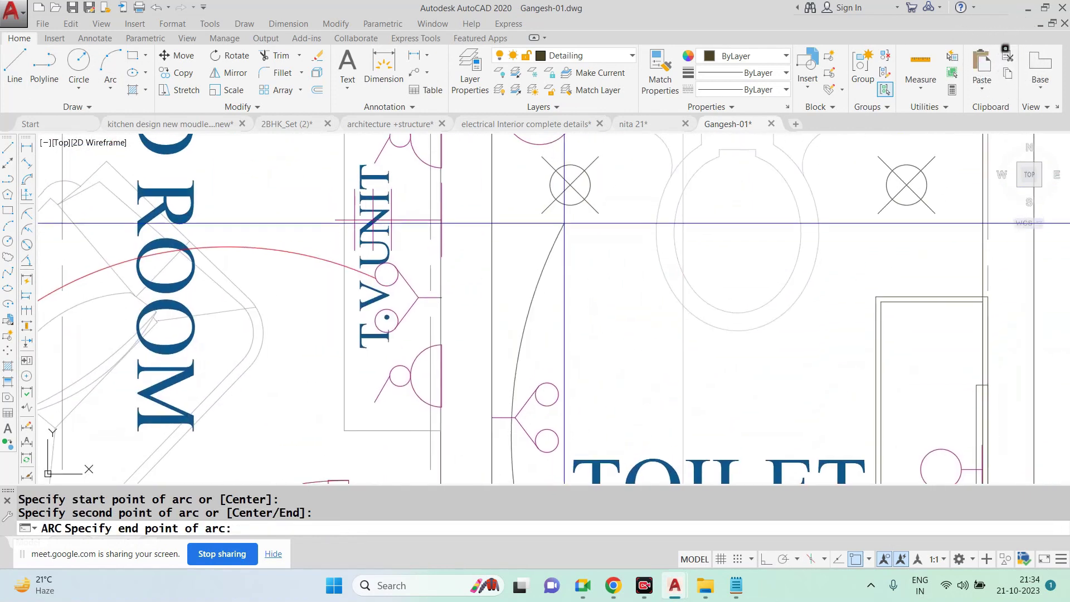
left_click(571, 187)
key("Escape")
Connect the two toilet ceiling lights with a wiring arc
key("Return")
left_click(571, 186)
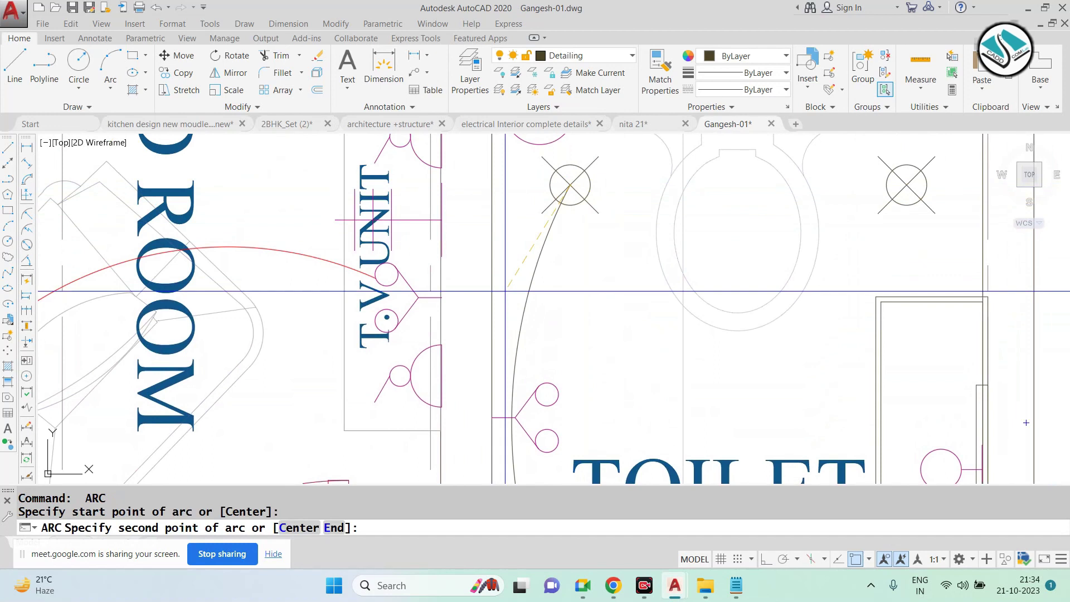
left_click(773, 249)
left_click(906, 184)
Draw a wiring arc from a light fitting down to the right-hand fitting
key("Return")
left_click(931, 450)
scroll(931, 450, "down", 2)
mouse_move(900, 382)
middle_mouse_down()
mouse_move(824, 243)
mouse_move(735, 164)
middle_mouse_up()
left_click(799, 215)
left_click(749, 363)
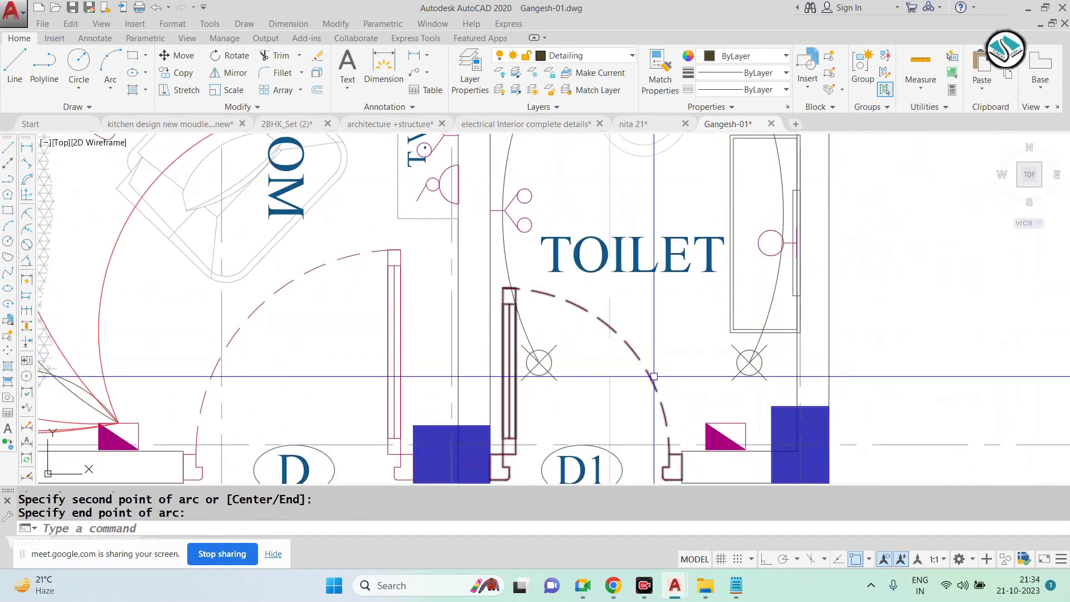
scroll(654, 377, "down", 2)
scroll(588, 372, "up", 2)
Join the two lower lights with a wiring arc and check the wiring
key("Escape")
key("Return")
left_click(578, 365)
left_click(683, 411)
left_click(788, 368)
middle_click_drag(788, 368, 806, 179)
key("Escape")
key("Return")
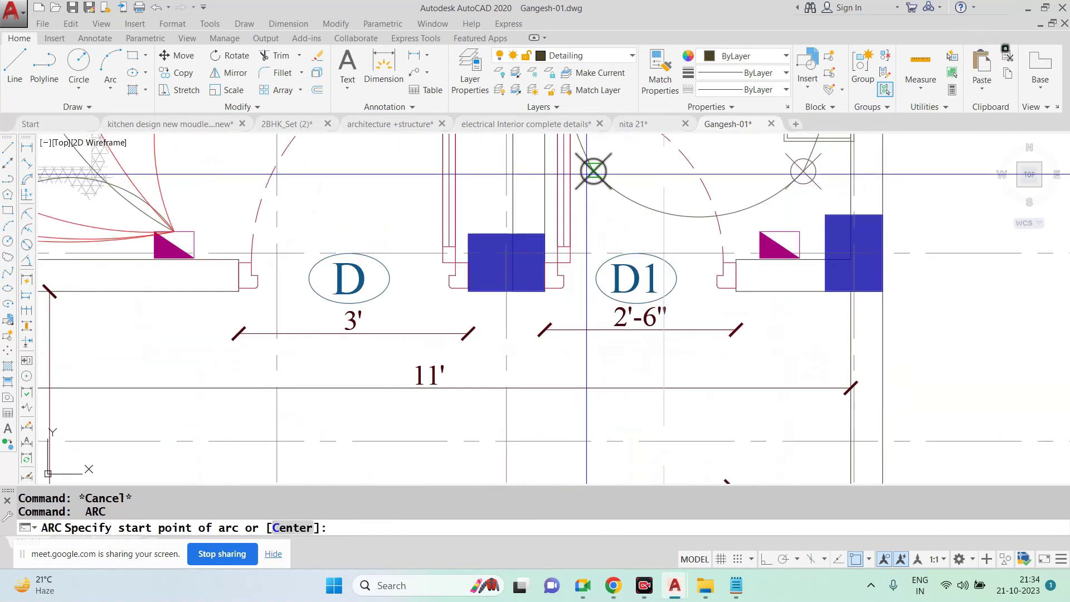
middle_click_drag(604, 175, 557, 351)
Try starting arcs at three toilet fittings, cancelling each unfinished arc
left_click(769, 356)
left_click(751, 392)
key("Escape")
key("Return")
left_click(682, 355)
left_click(514, 198)
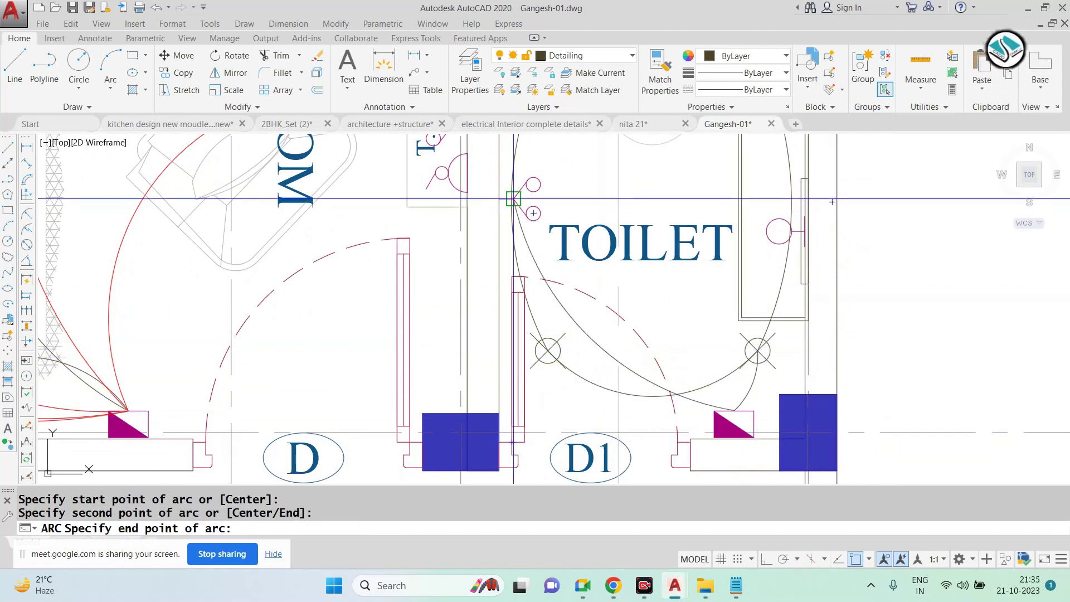
key("Escape")
scroll(647, 245, "down", 4)
scroll(646, 246, "up", 3)
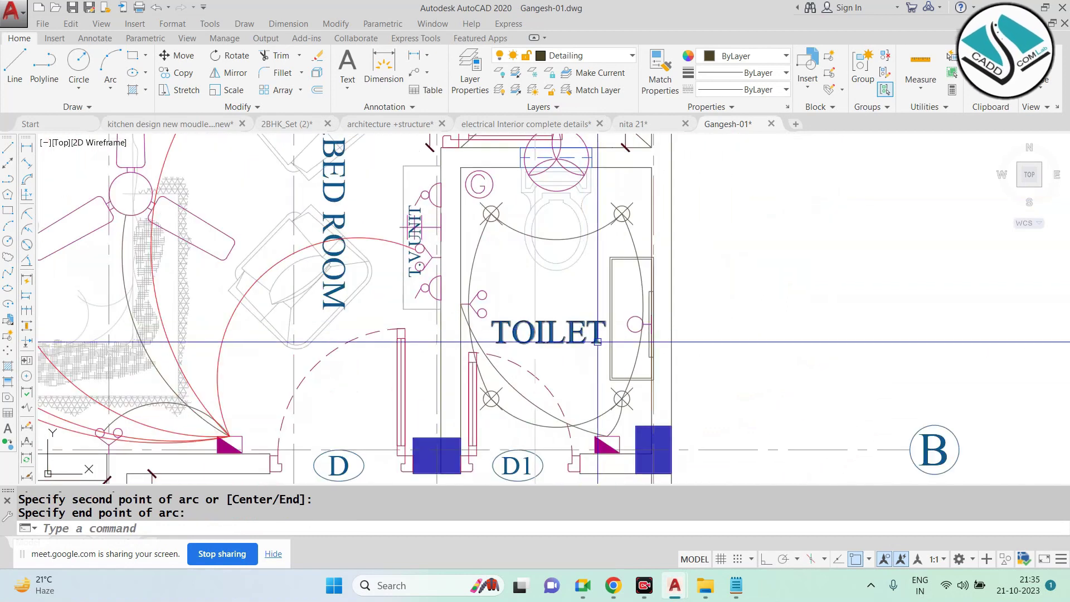
key("Return")
left_click(614, 426)
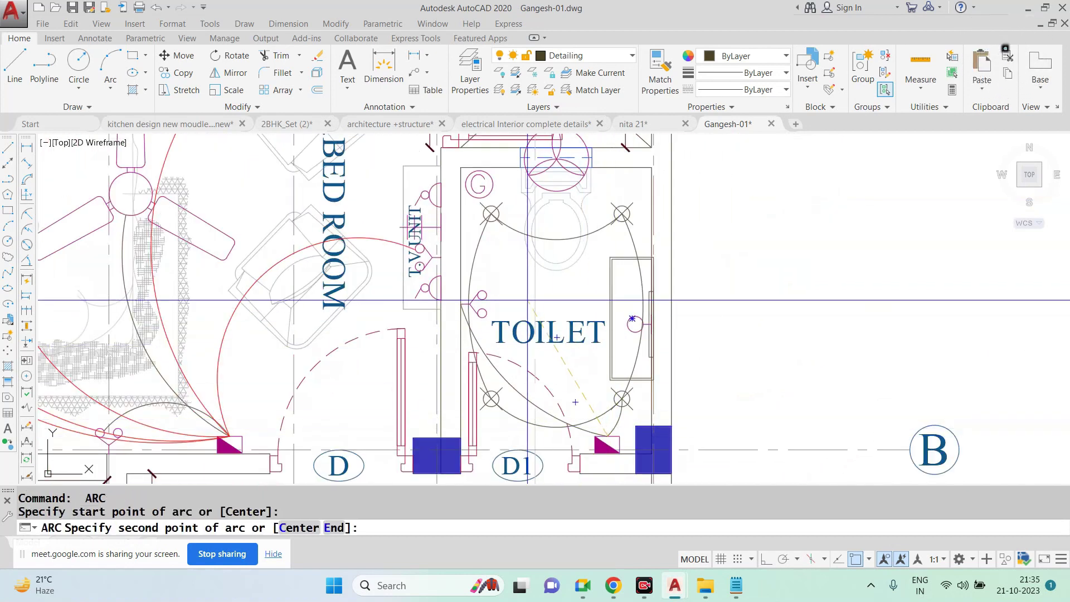
left_click(515, 289)
key("Escape")
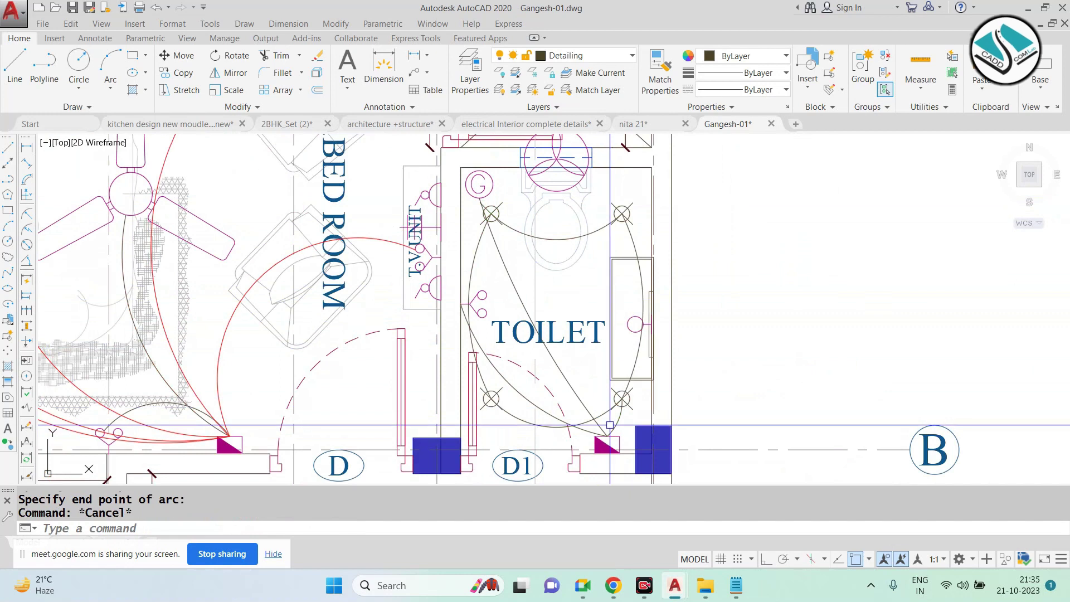
Draw a wiring arc from the right-wall socket to the toilet switchboard
key("Return")
scroll(608, 438, "up", 4)
left_click(602, 416)
left_click(611, 272)
middle_click_drag(609, 270, 561, 378)
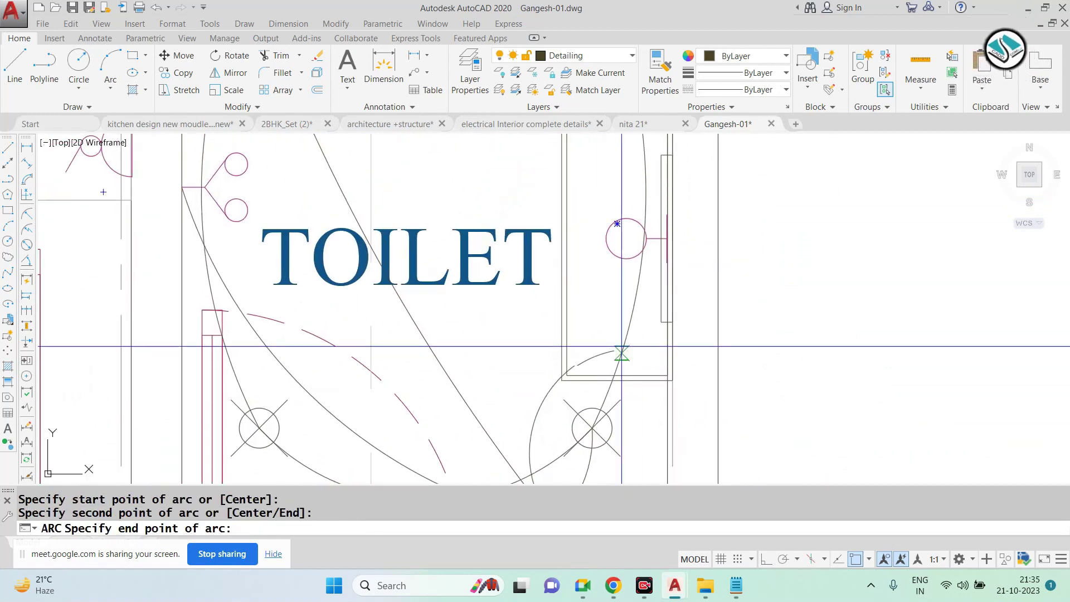
left_click(652, 326)
Zoom and pan to bring both floor plans and the legend into view
scroll(563, 280, "down", 3)
scroll(564, 280, "down", 2)
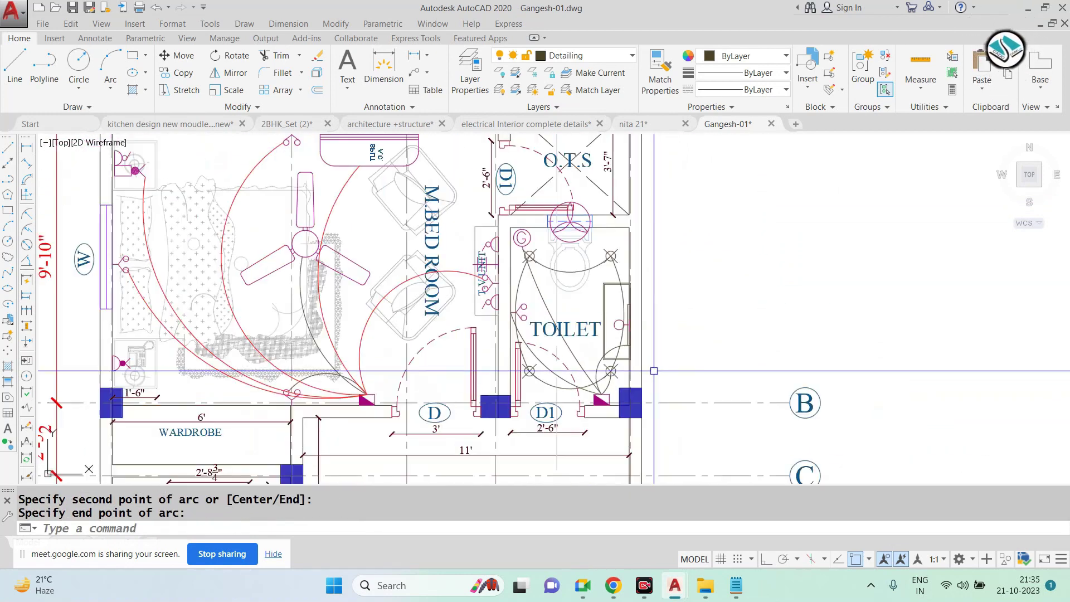
scroll(564, 280, "down", 3)
scroll(377, 286, "up", 3)
scroll(376, 286, "up", 2)
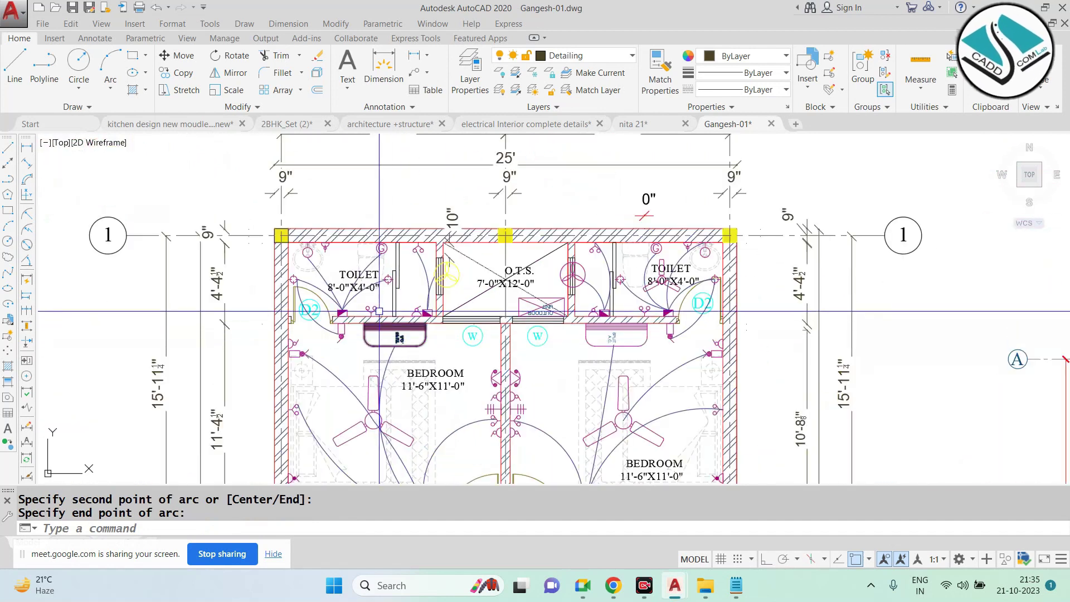
scroll(376, 286, "up", 2)
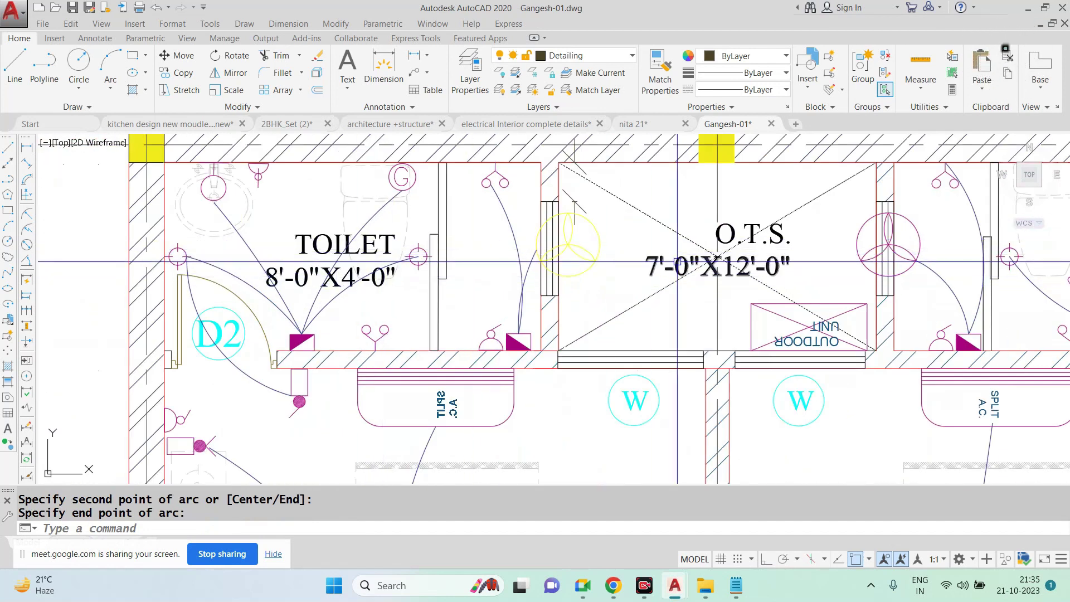
scroll(678, 261, "down", 3)
middle_click_drag(485, 251, 764, 187)
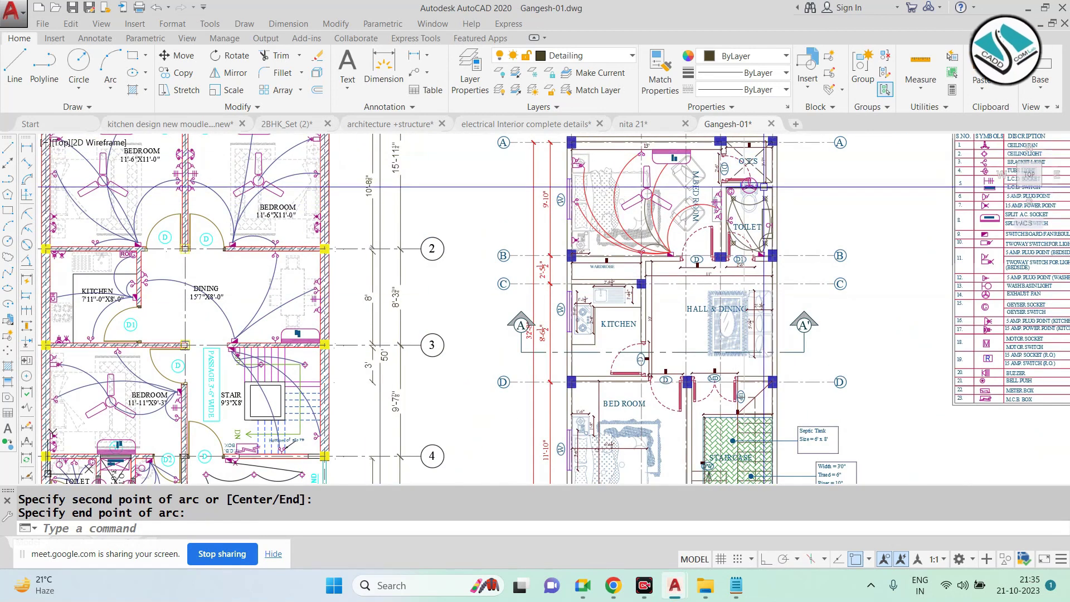
scroll(764, 186, "up", 5)
Begin an arc at a toilet fitting, cancel it, and re-centre the toilet view
key("Escape")
key("space")
left_click(770, 438)
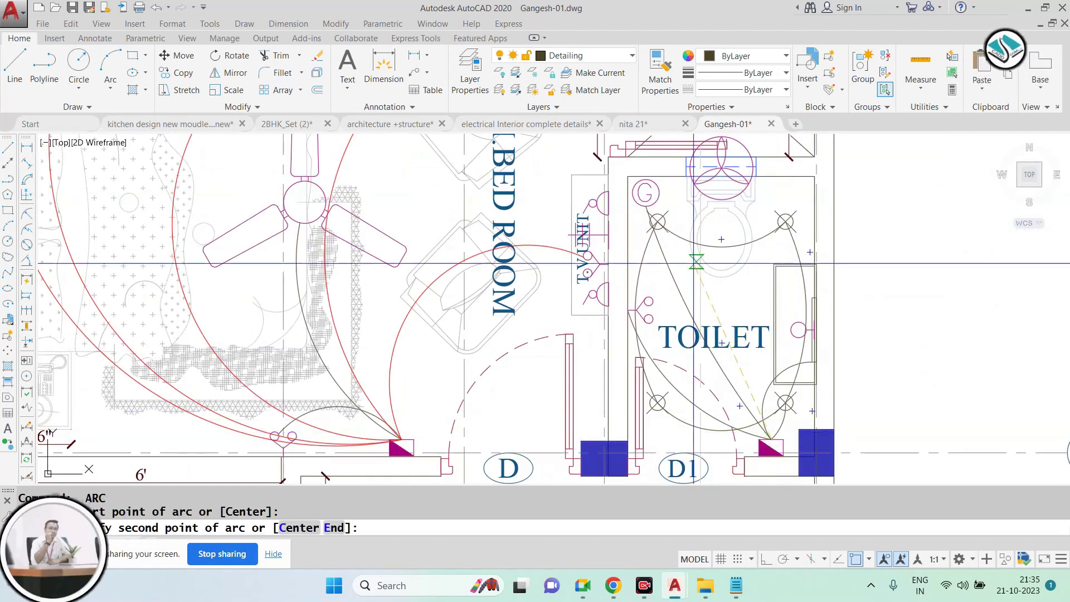
key("Escape")
middle_click_drag(798, 316, 638, 258)
scroll(638, 259, "down", 1)
scroll(638, 258, "down", 3)
scroll(412, 211, "up", 3)
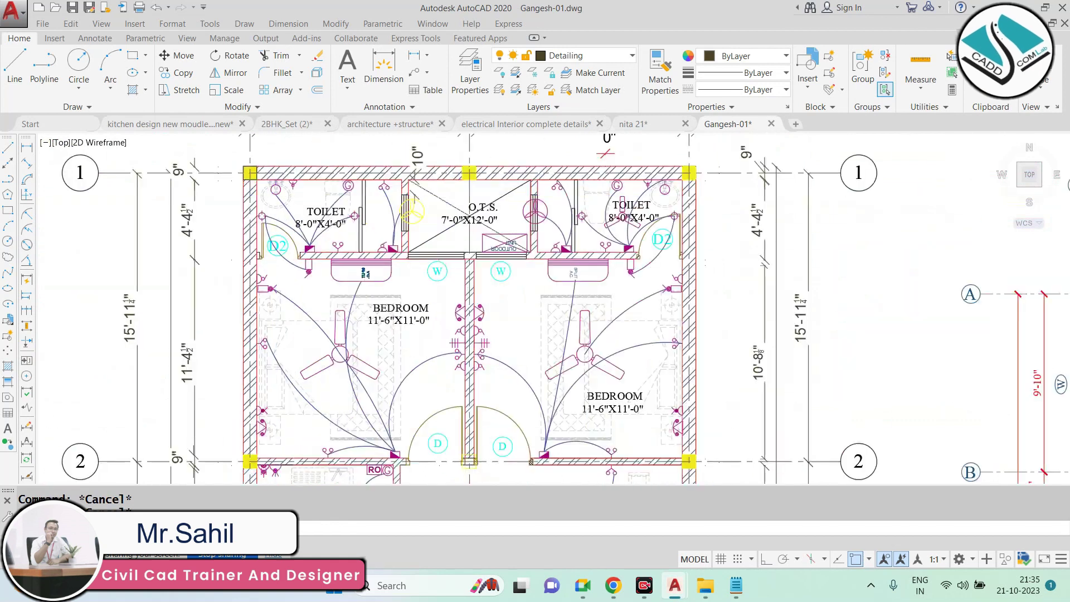
scroll(411, 210, "down", 1)
scroll(368, 192, "down", 5)
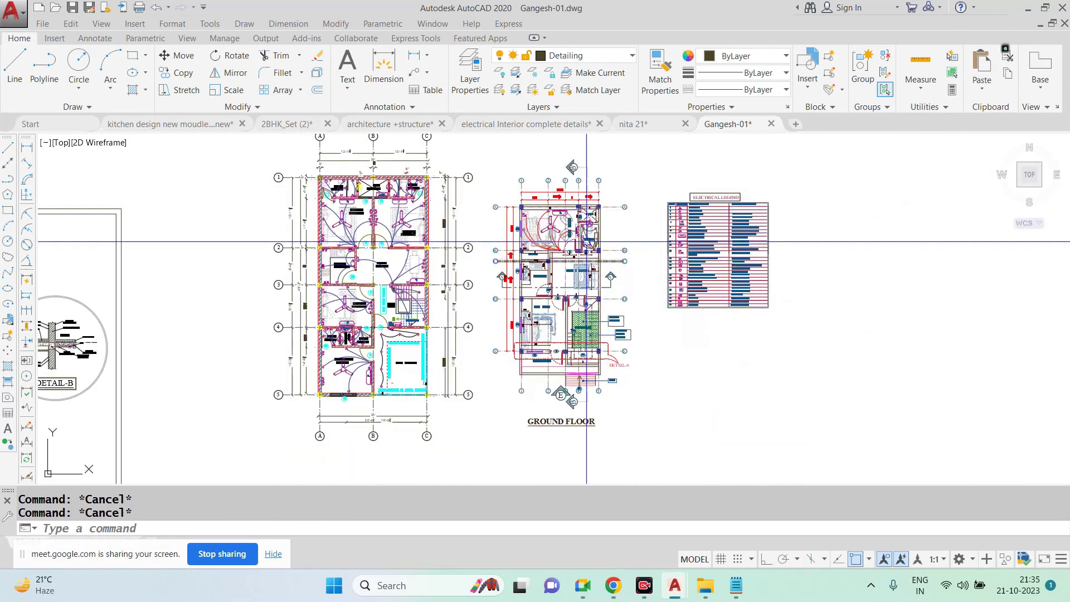
scroll(587, 241, "up", 5)
scroll(642, 234, "up", 2)
scroll(641, 234, "up", 2)
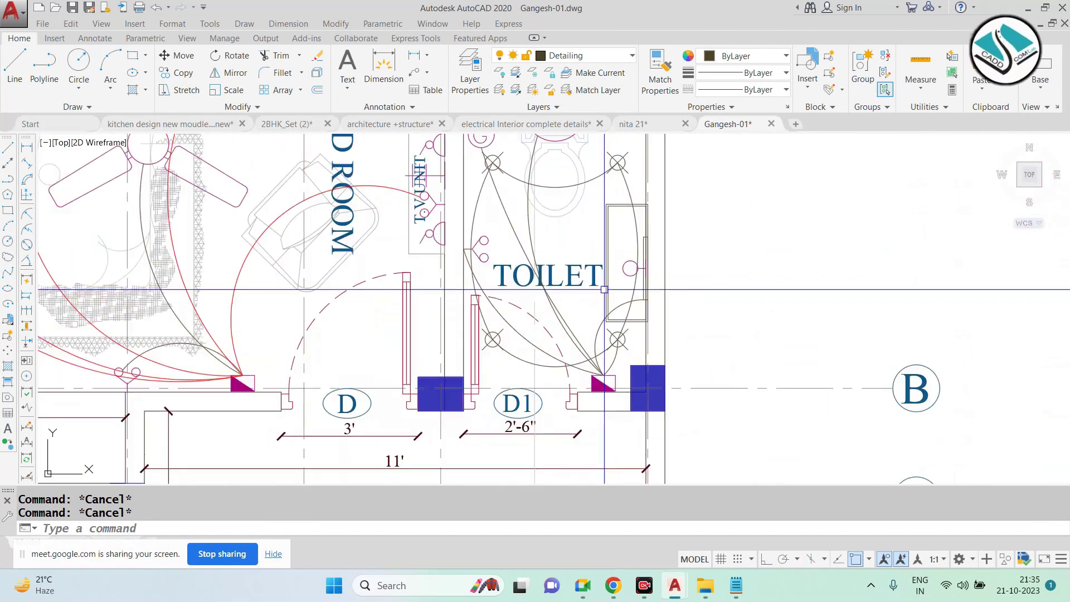
scroll(611, 381, "up", 2)
Start a new arc from the toilet switchboard through a middle point
type("arc")
key("Return")
left_click(610, 381)
left_click(580, 240)
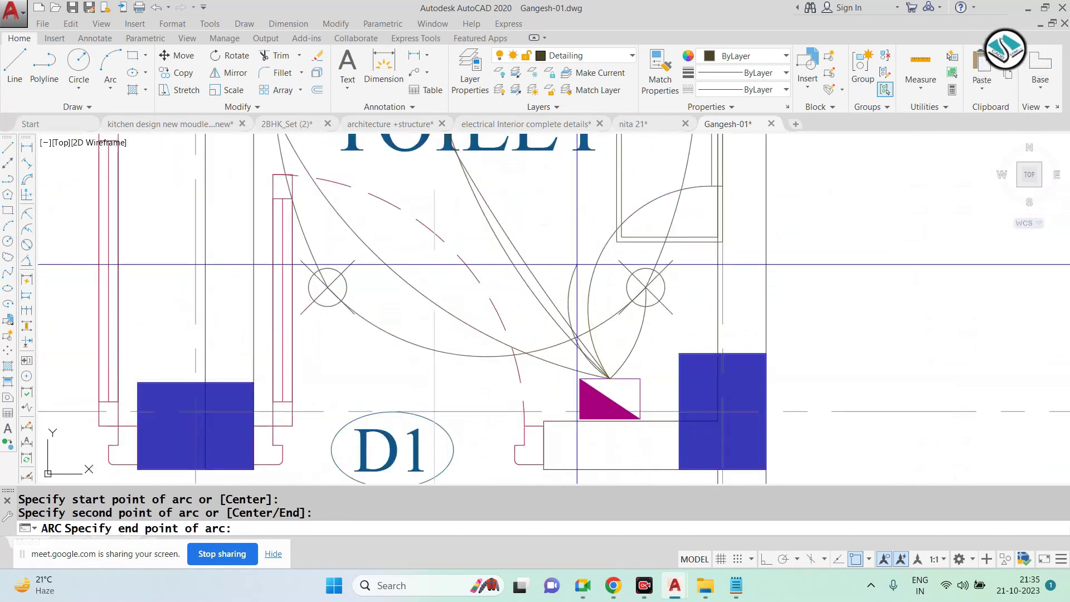
middle_click_drag(580, 240, 519, 378)
scroll(579, 260, "down", 2)
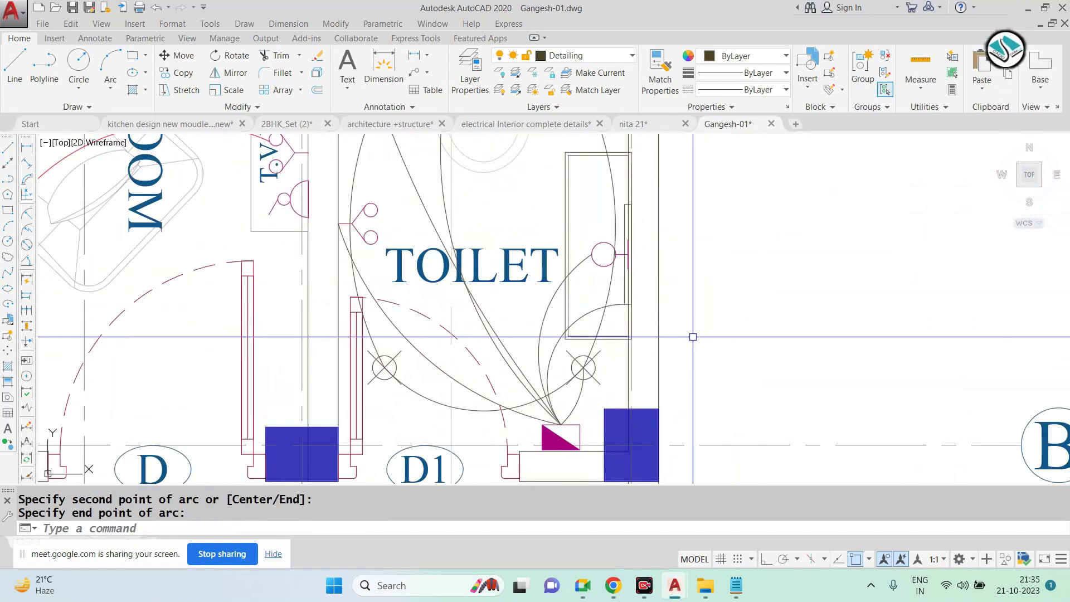
scroll(693, 337, "down", 3)
scroll(452, 260, "up", 2)
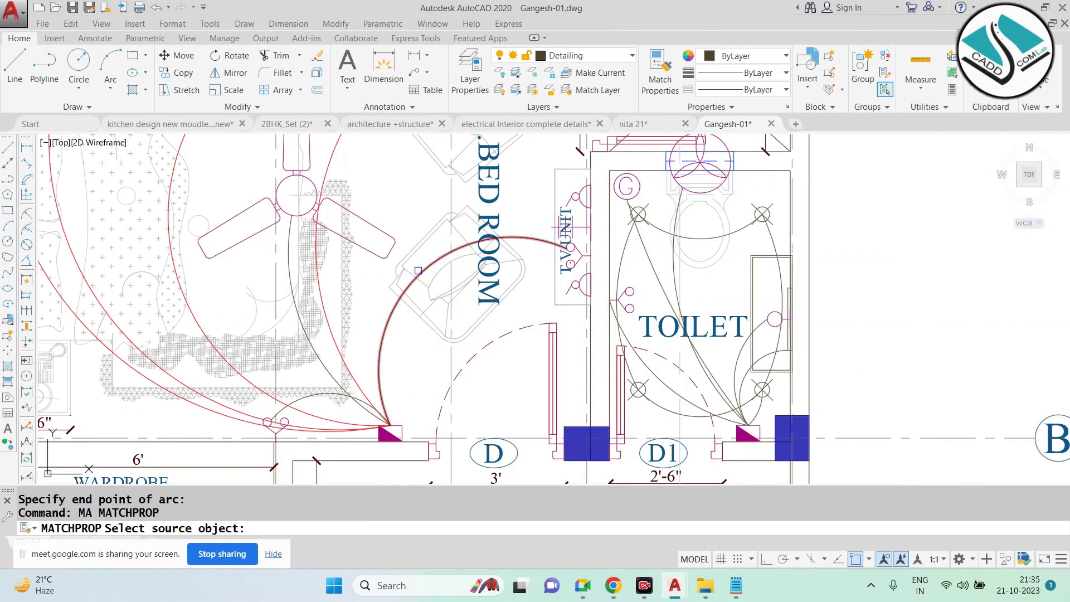
left_click(418, 271)
scroll(651, 222, "up", 2)
left_click_drag(661, 226, 629, 278)
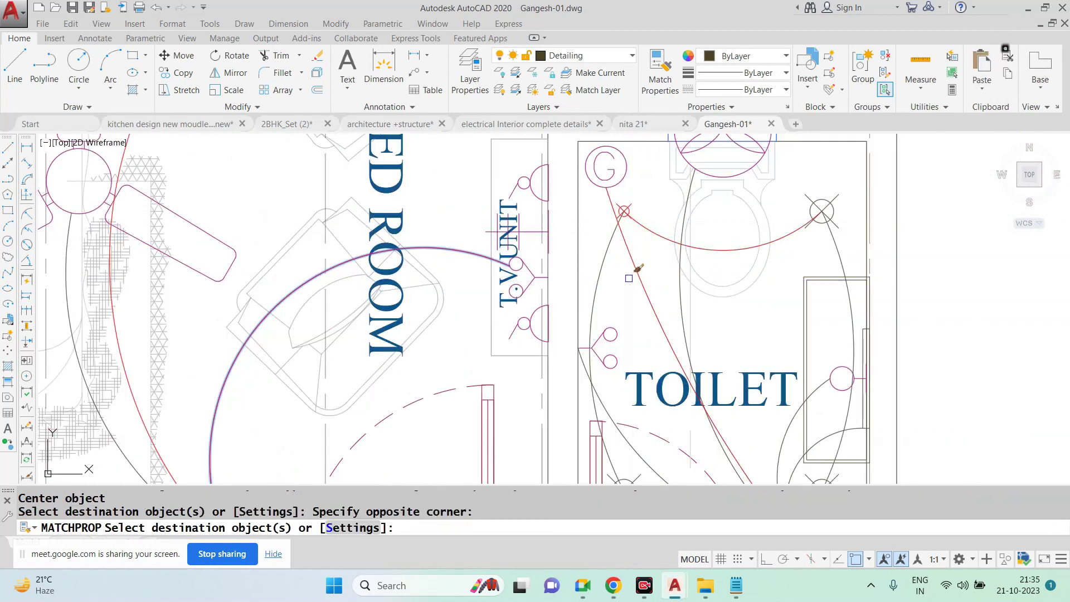
key("ctrl+z")
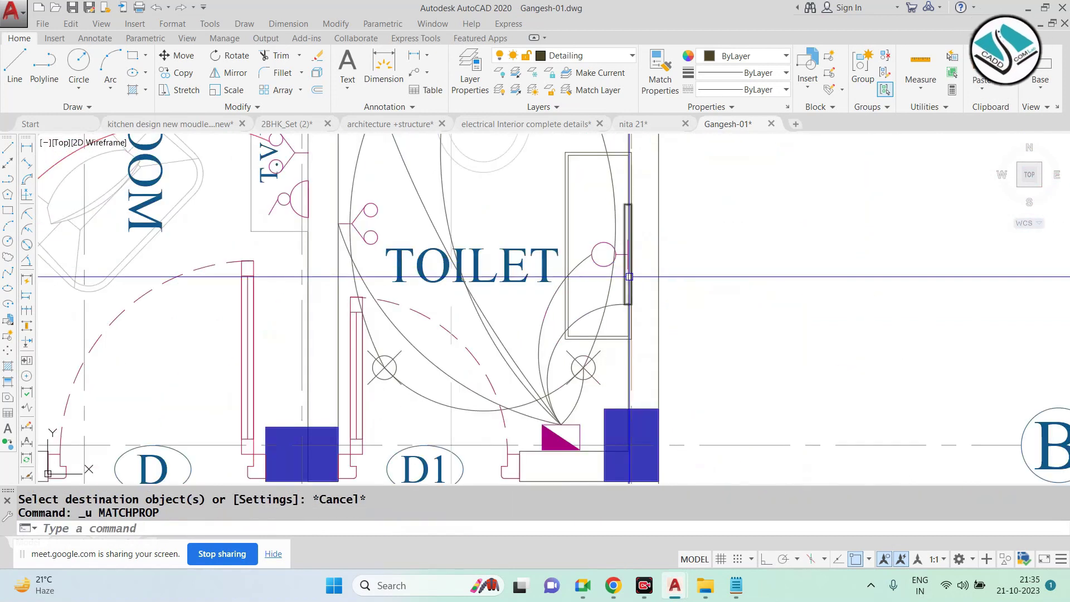
type("MA")
scroll(630, 277, "down", 2)
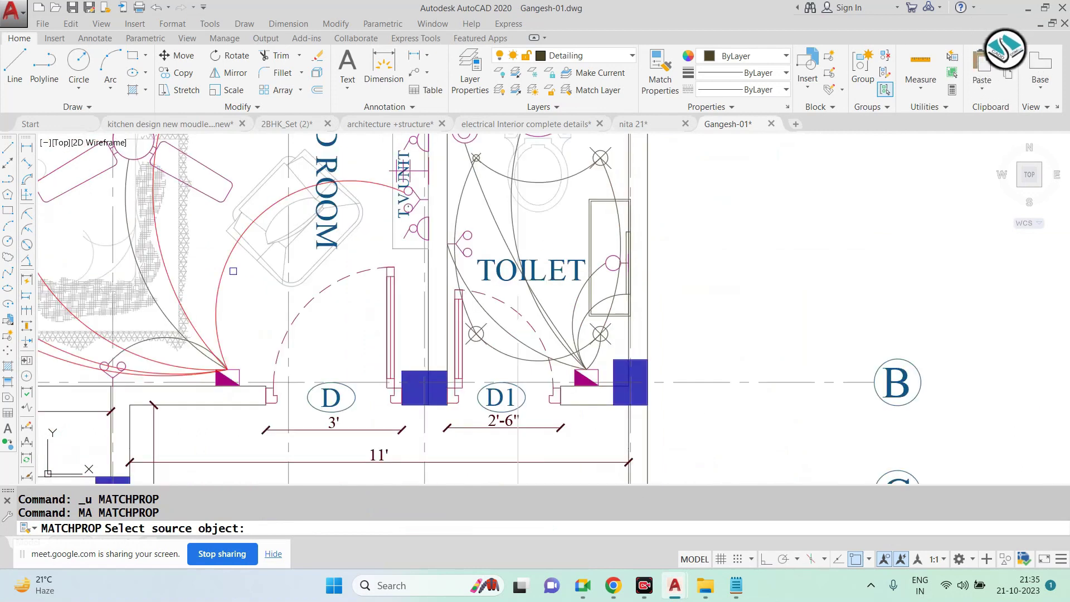
left_click(233, 270)
scroll(556, 323, "up", 4)
left_click(561, 314)
left_click(613, 370)
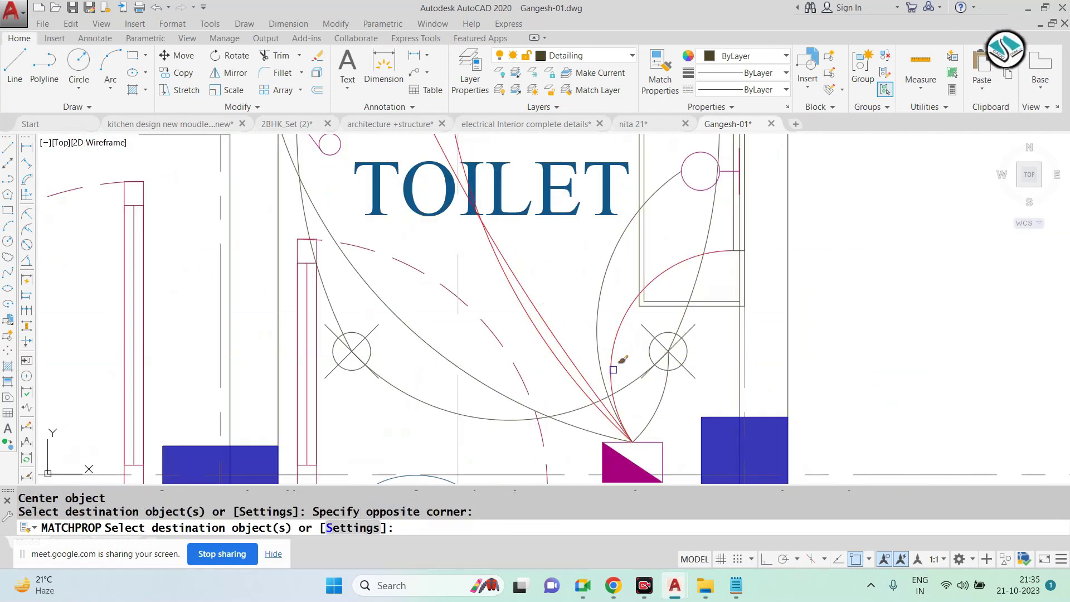
left_click(589, 381)
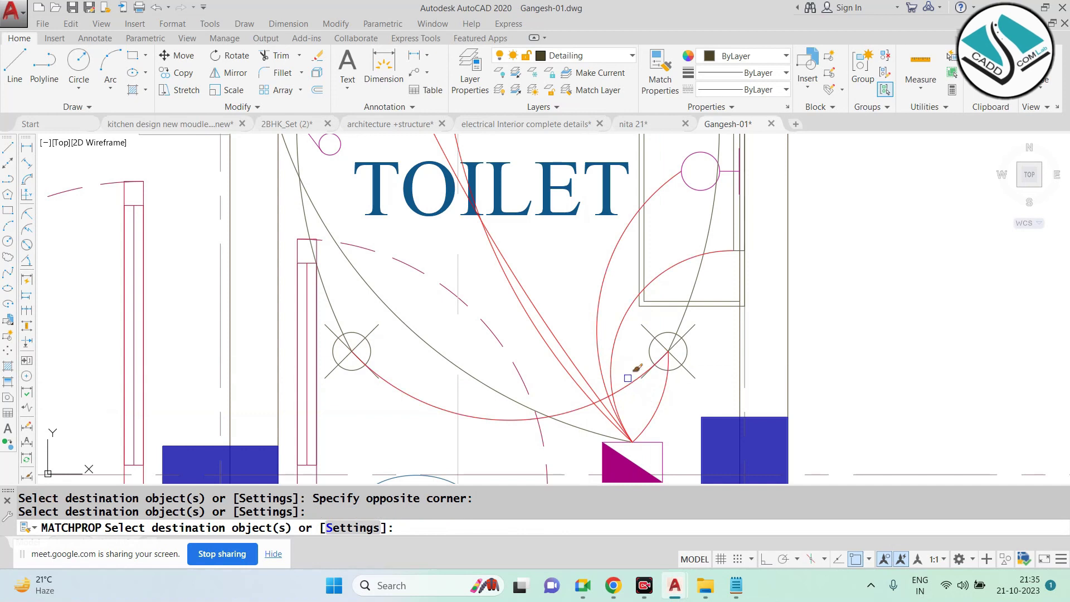
scroll(590, 364, "down", 4)
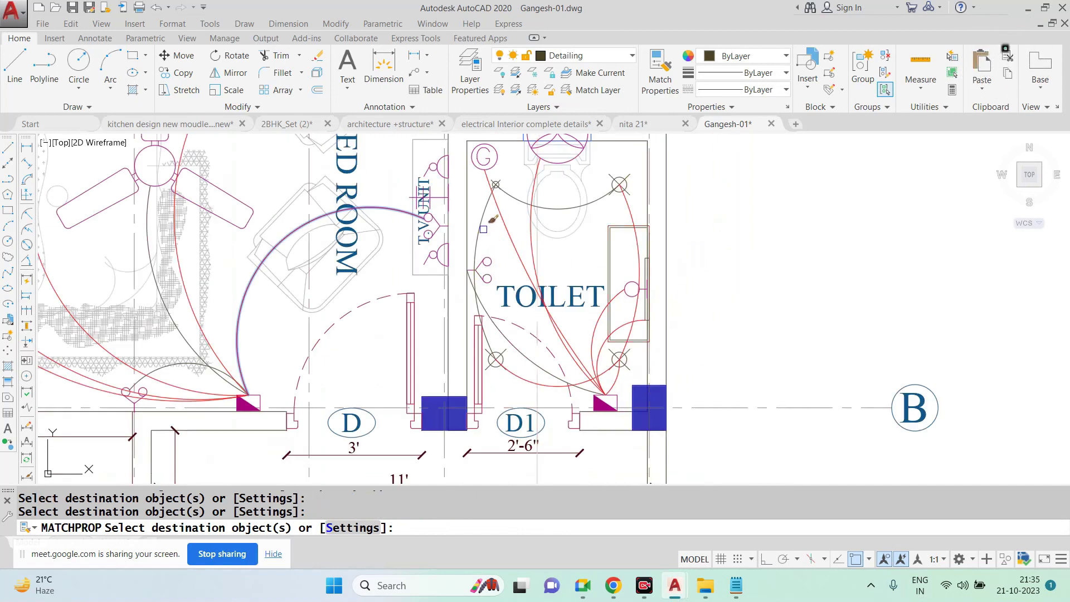
scroll(474, 276, "up", 3)
scroll(507, 272, "down", 3)
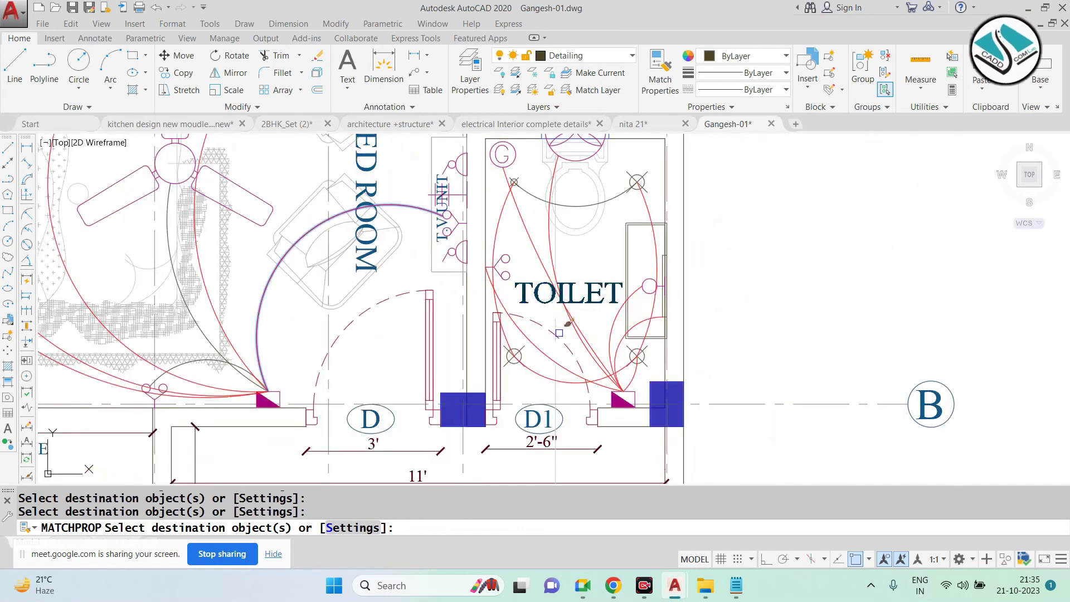
scroll(599, 191, "up", 3)
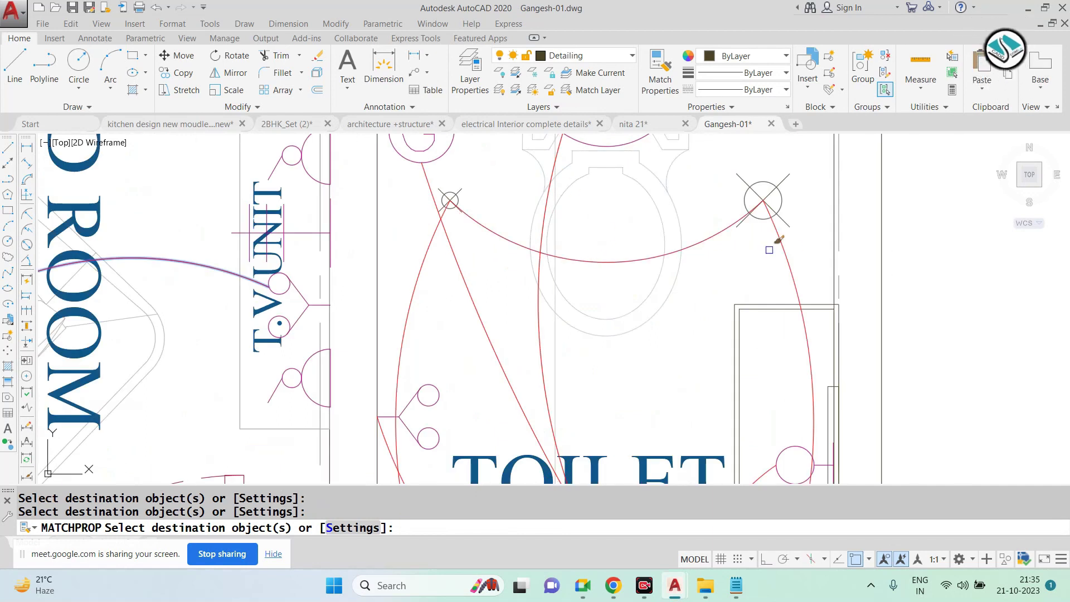
scroll(524, 223, "down", 3)
key("Escape")
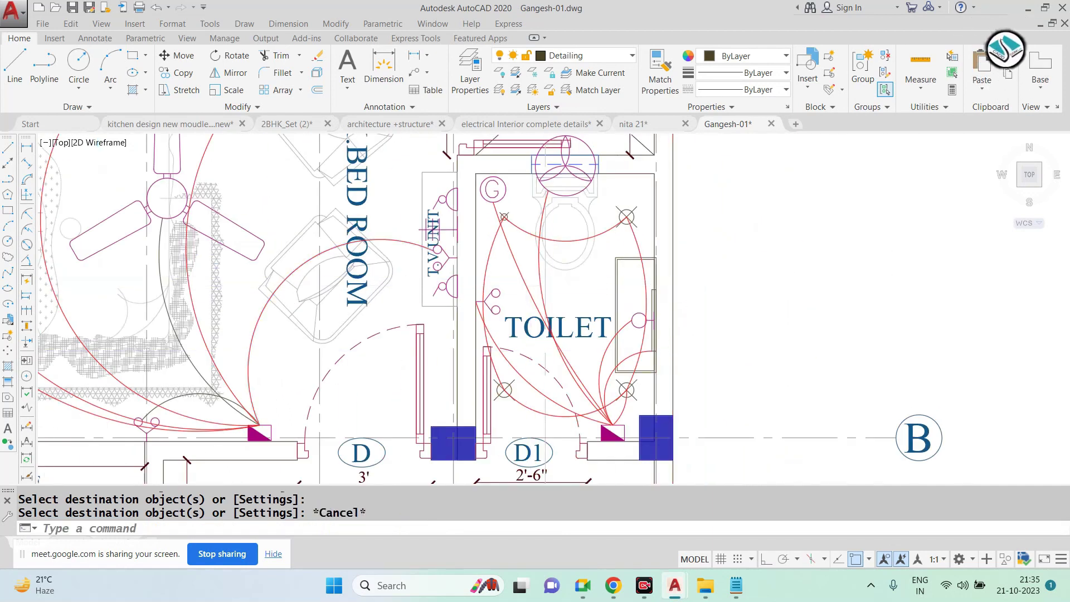
scroll(558, 334, "down", 2)
scroll(518, 306, "down", 2)
scroll(518, 306, "down", 1)
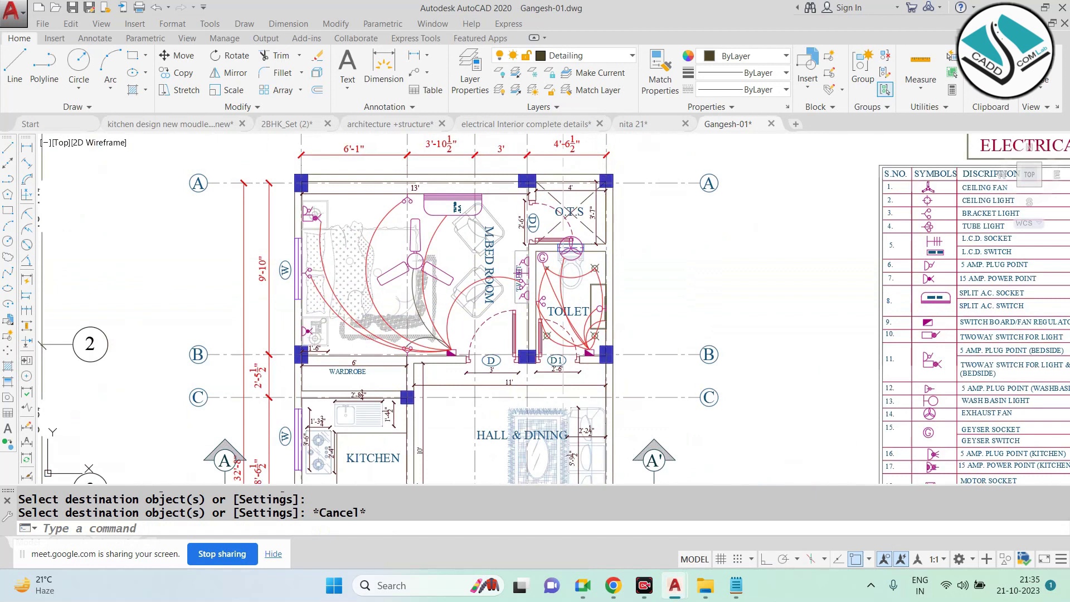
scroll(424, 268, "up", 1)
scroll(557, 335, "down", 2)
scroll(617, 353, "up", 2)
scroll(618, 353, "down", 2)
scroll(283, 302, "up", 2)
scroll(283, 303, "up", 1)
scroll(283, 303, "up", 2)
Select the RO label and G symbol and set a base point for copying
scroll(371, 238, "up", 4)
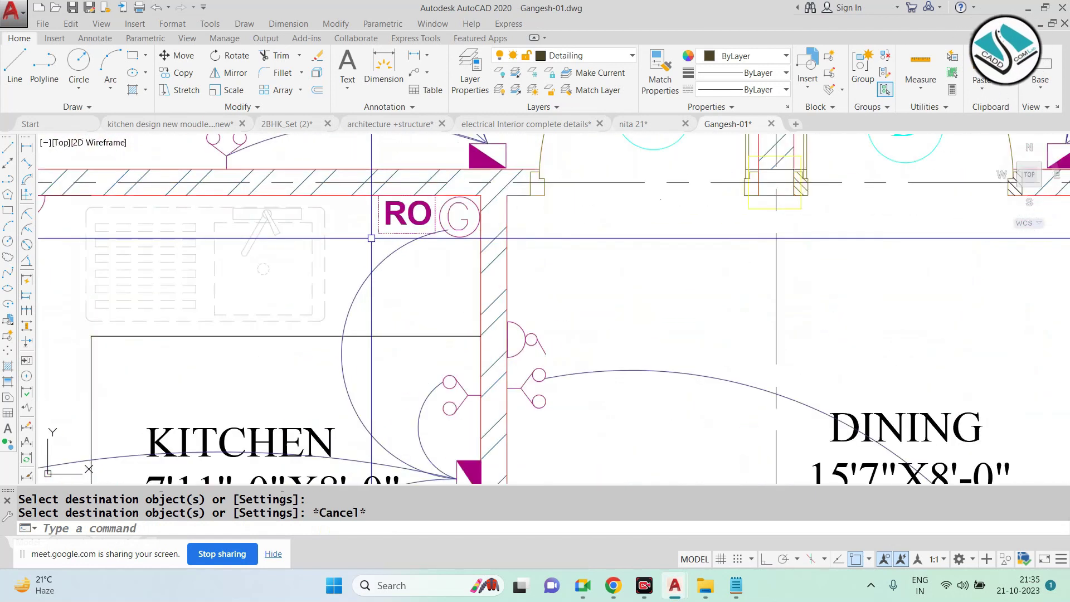
scroll(407, 223, "up", 4)
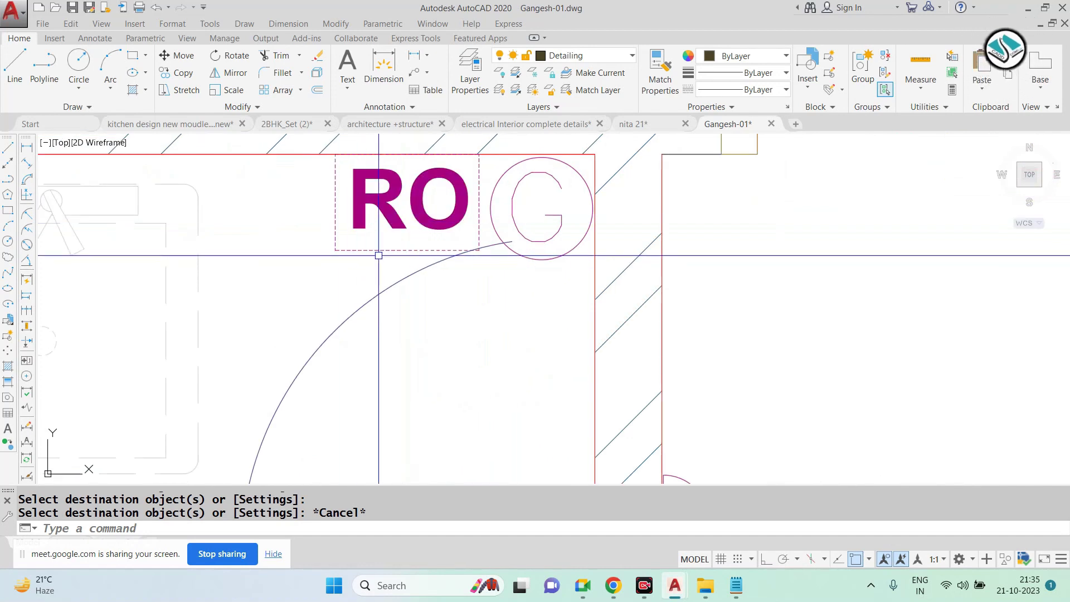
left_click_drag(379, 256, 363, 234)
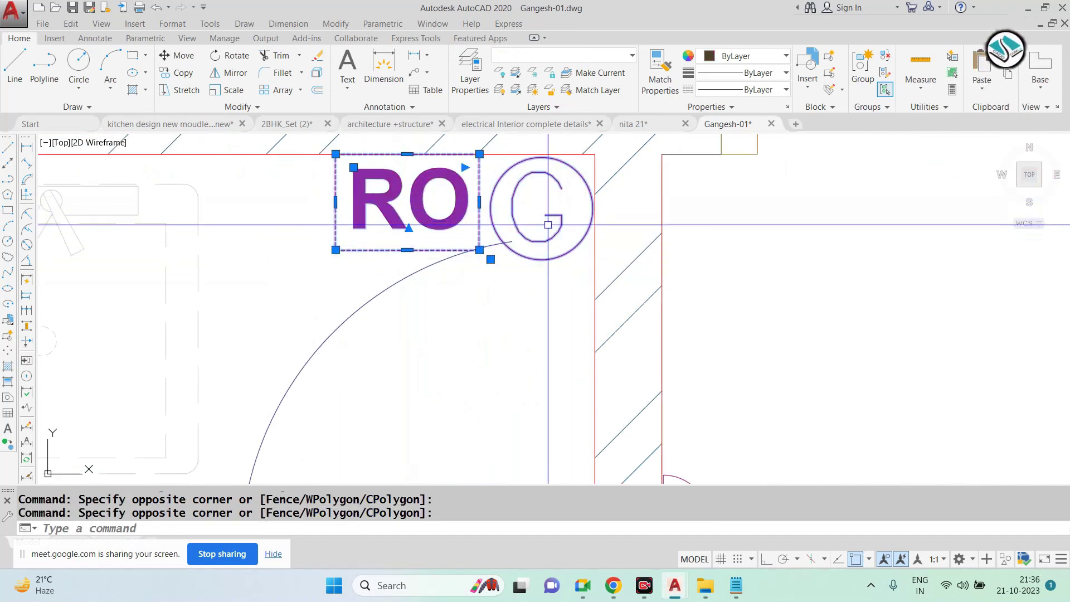
type("CO")
key("Return")
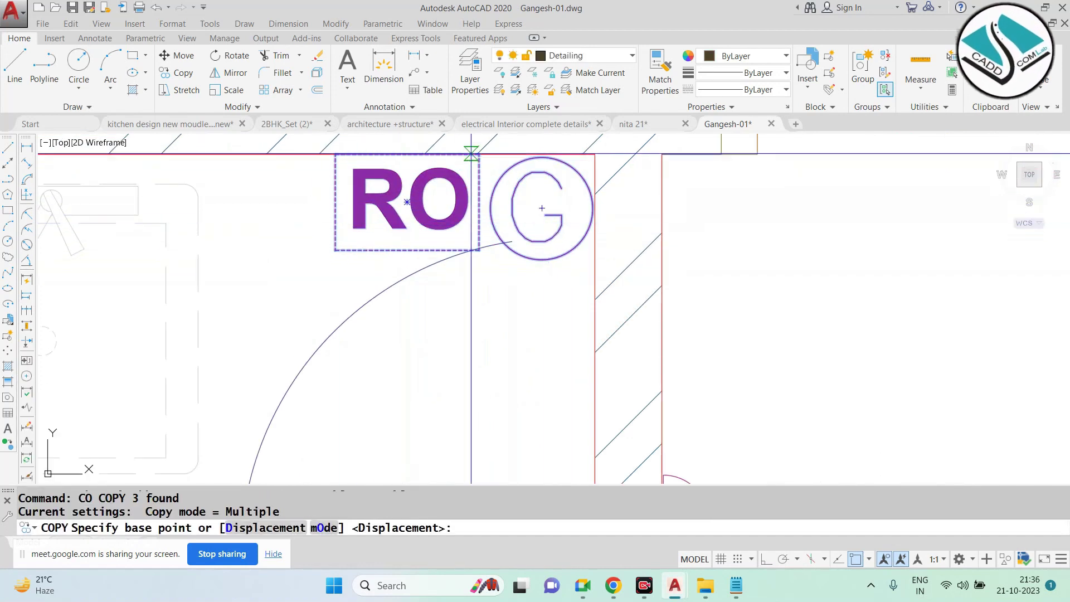
left_click(471, 150)
Place the RO copy in the second plan's kitchen
scroll(437, 185, "down", 5)
scroll(415, 166, "down", 2)
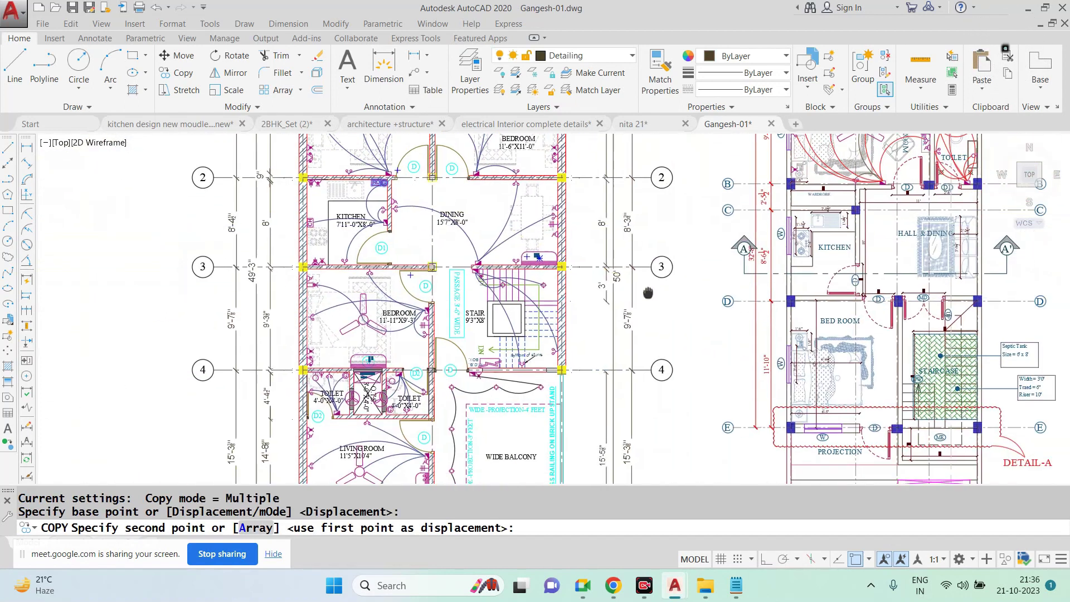
scroll(625, 304, "up", 5)
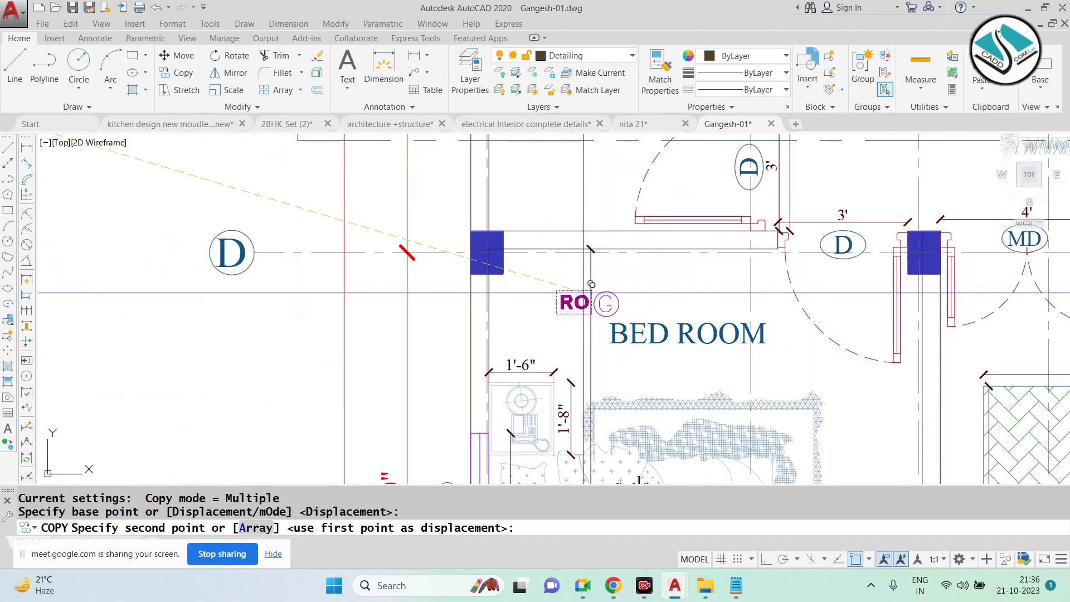
scroll(574, 290, "down", 4)
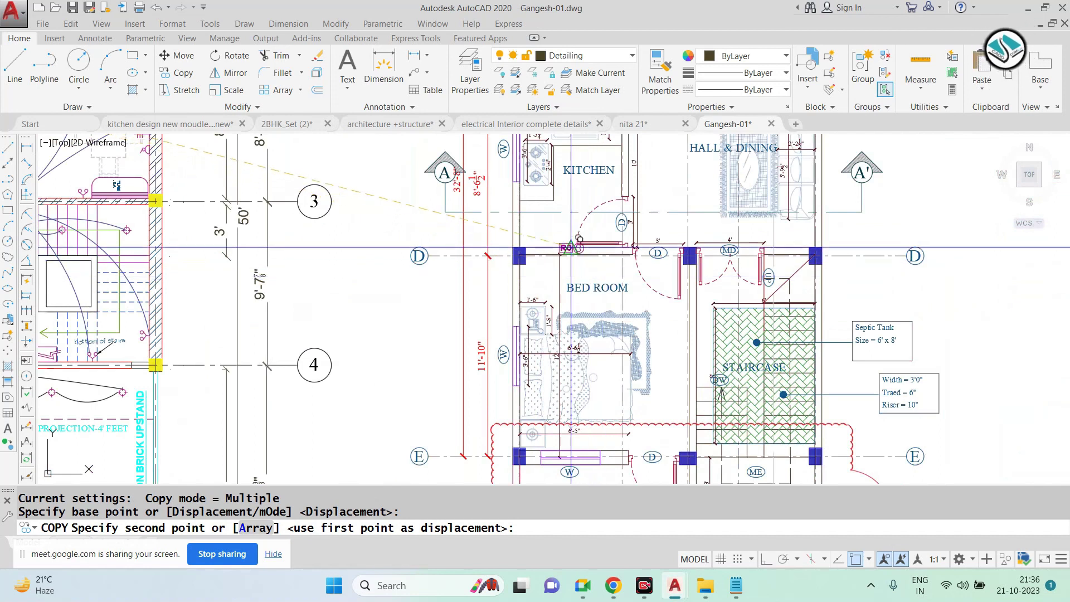
middle_click_drag(575, 279, 540, 402)
scroll(490, 368, "up", 3)
scroll(491, 368, "up", 2)
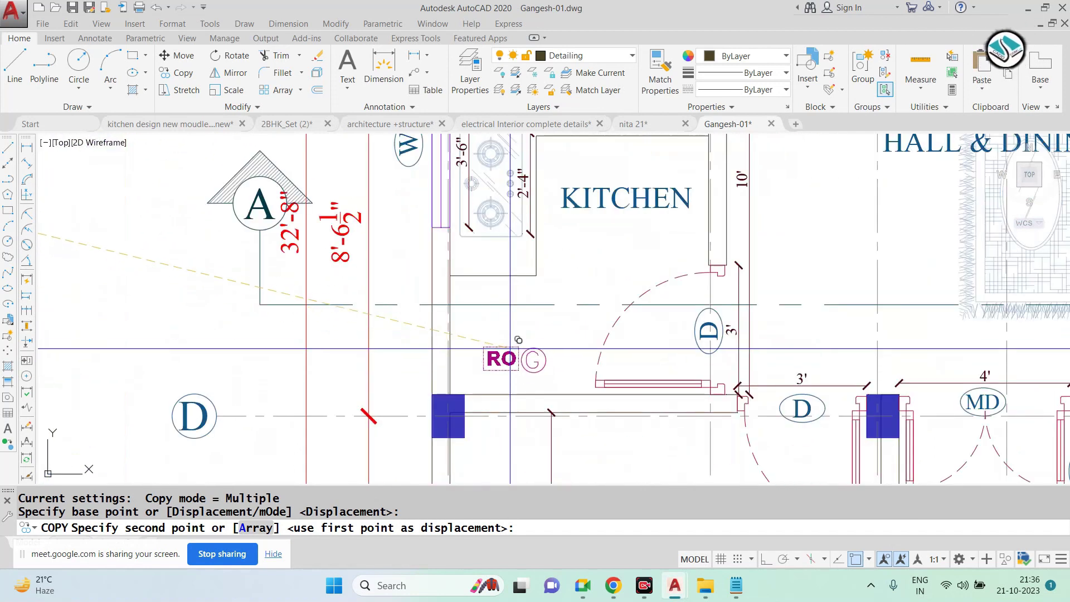
scroll(490, 368, "up", 4)
left_click(490, 368)
key("Escape")
Select the copied RO symbol and attempt a mirror, then cancel it
left_click(676, 296)
scroll(529, 335, "up", 1)
left_click(367, 410)
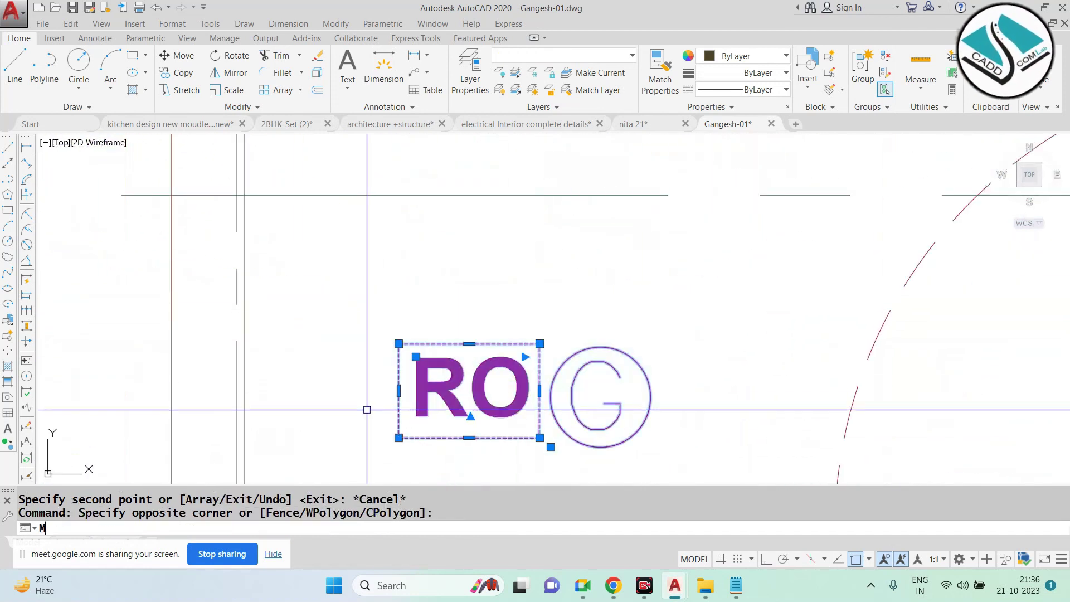
type("I")
key("Return")
left_click(389, 315)
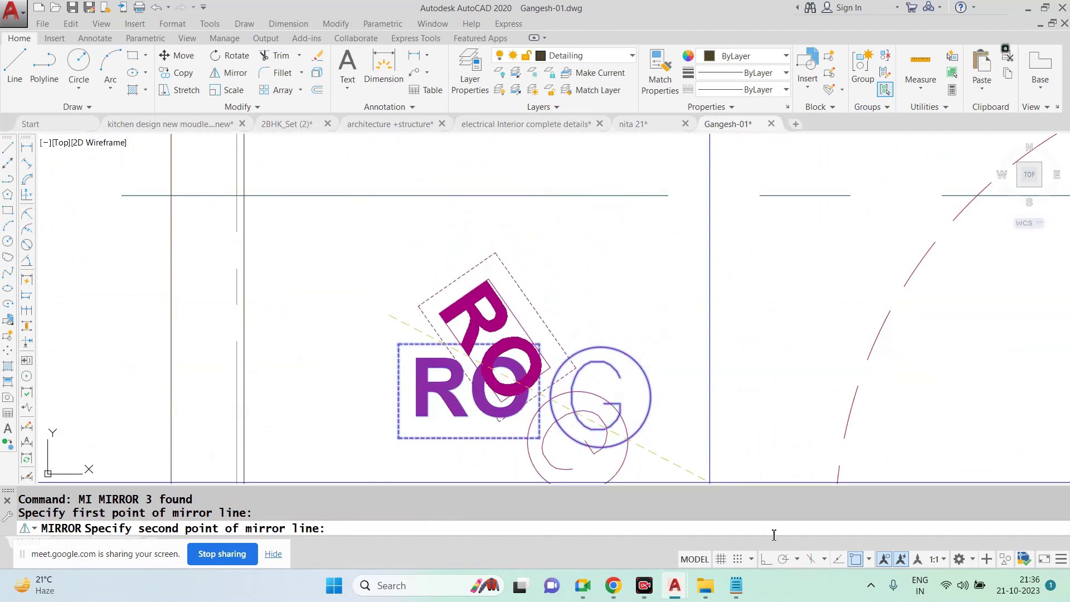
key("F8")
key("Escape")
Rotate the copied RO symbol 180 degrees with RO
left_click(669, 304)
left_click(387, 409)
type("R")
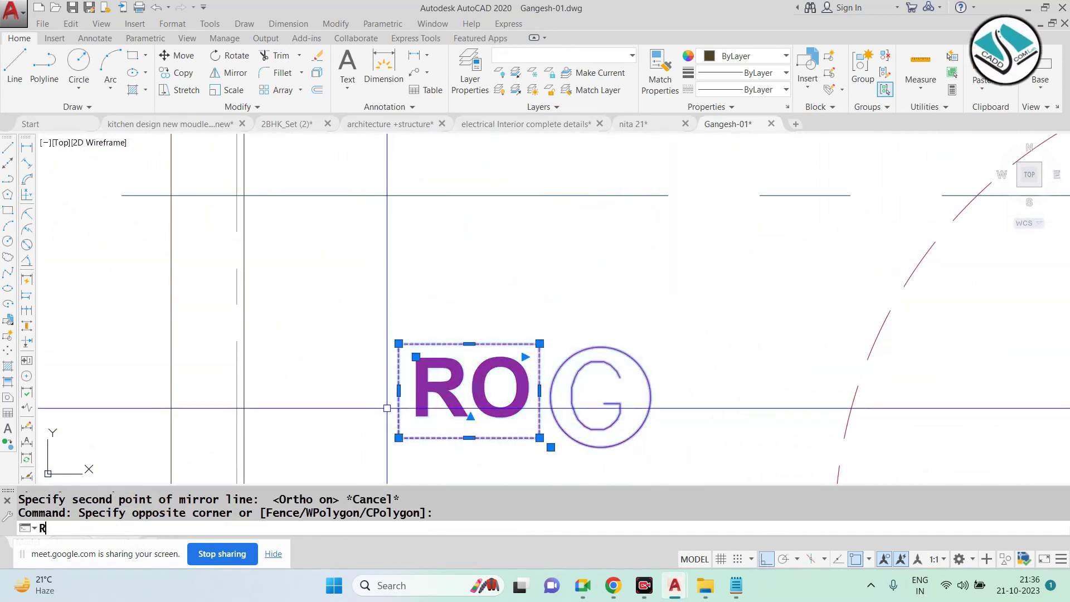
type("O")
key("Return")
left_click(572, 361)
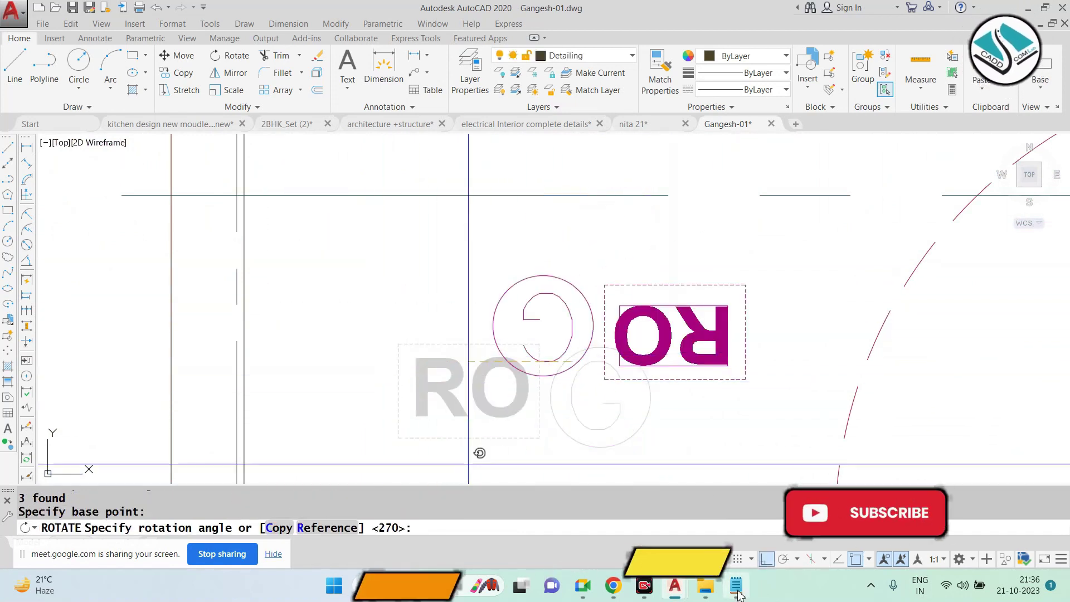
left_click(396, 362)
Begin moving the rotated RO symbol, then cancel, leaving it in place
left_click(501, 359)
key("Return")
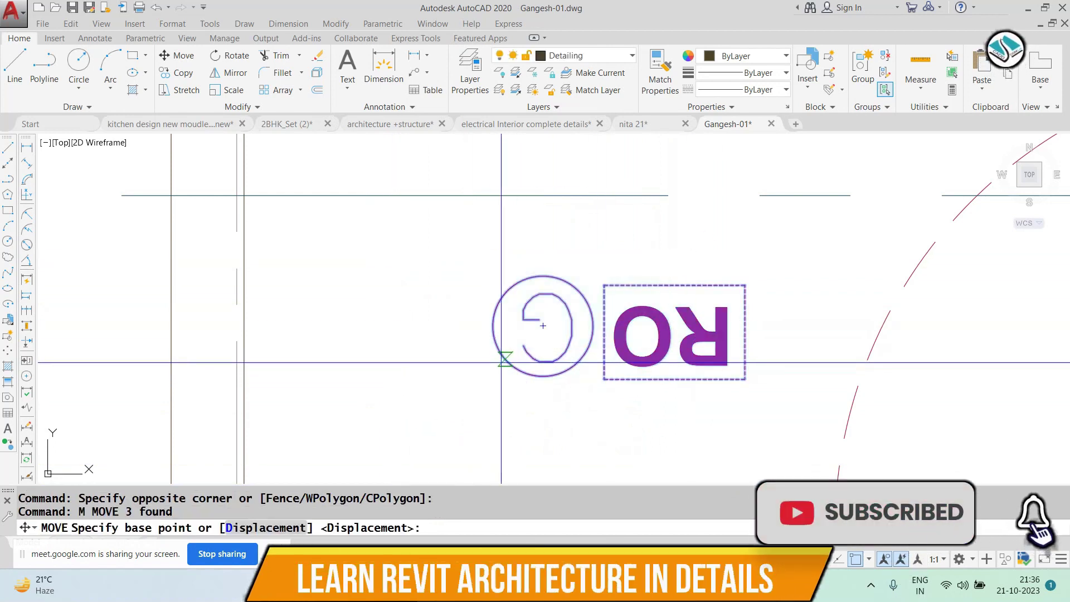
left_click(618, 379)
scroll(555, 311, "down", 3)
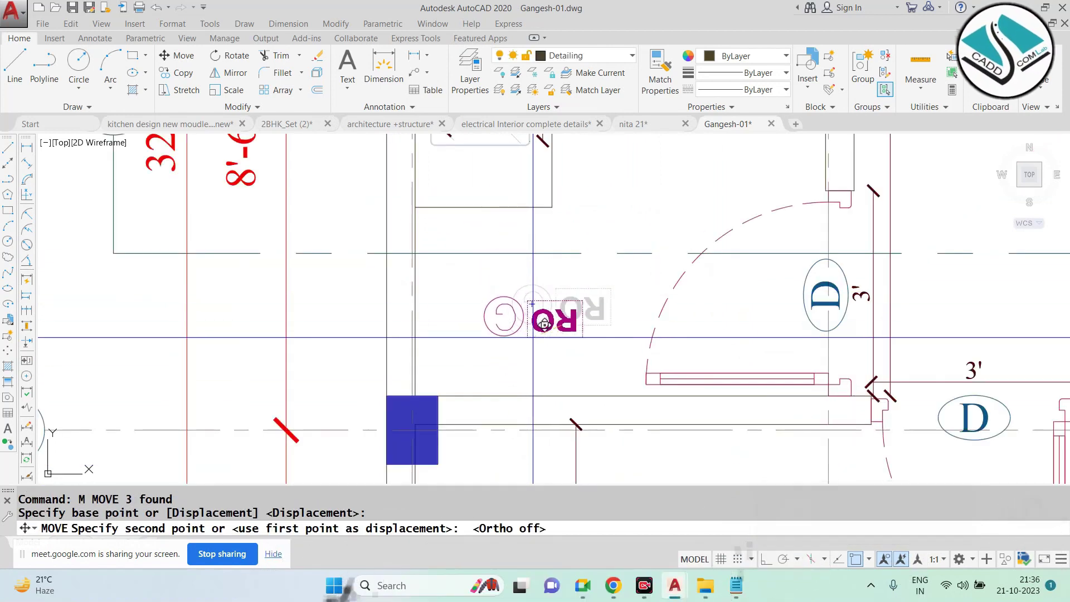
scroll(524, 337, "down", 5)
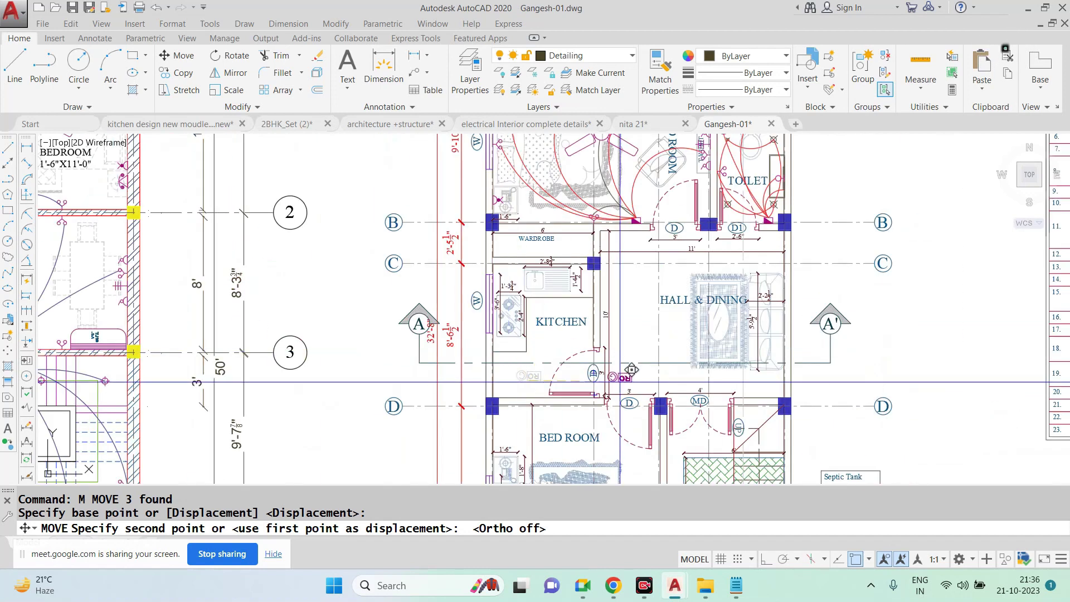
scroll(510, 336, "up", 2)
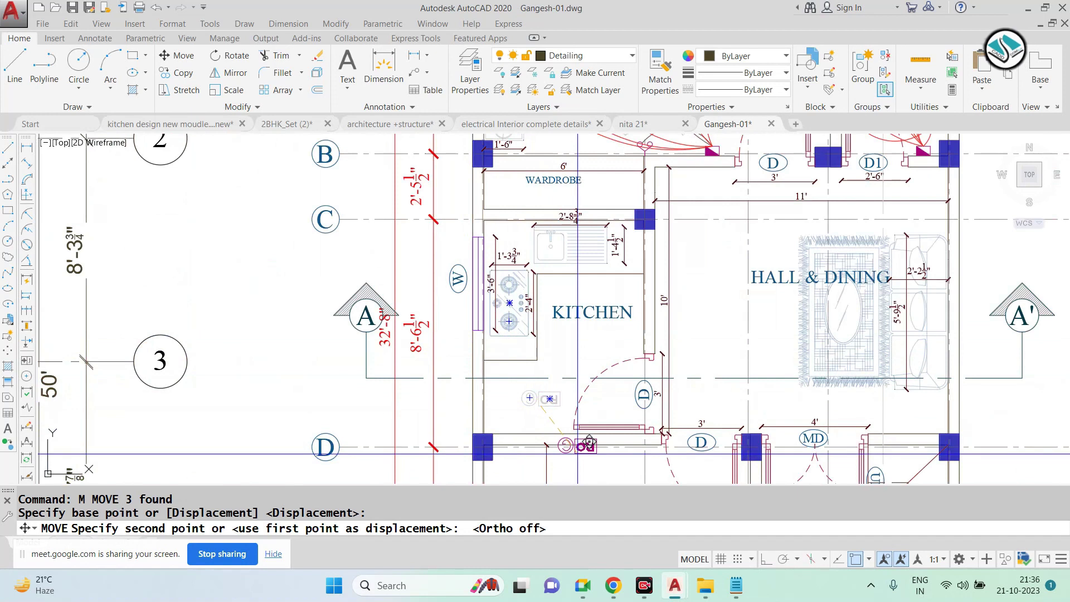
scroll(511, 412, "up", 1)
key("Escape")
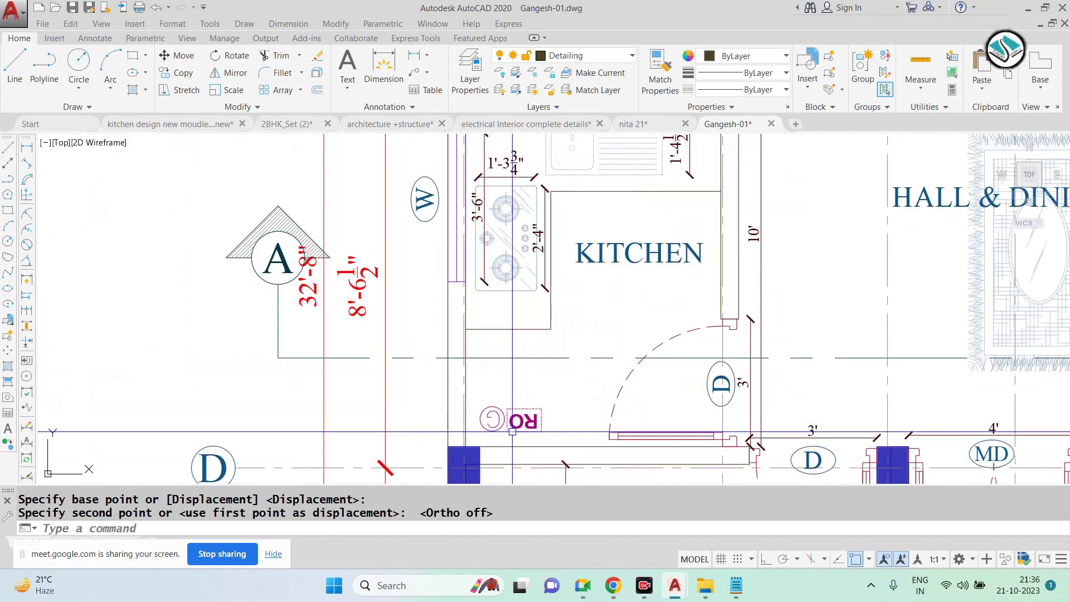
type("EE")
Erase a stray line, then start and cancel an Extend operation
key("Return")
type("e")
key("Return")
type("ex")
key("Return")
key("Return")
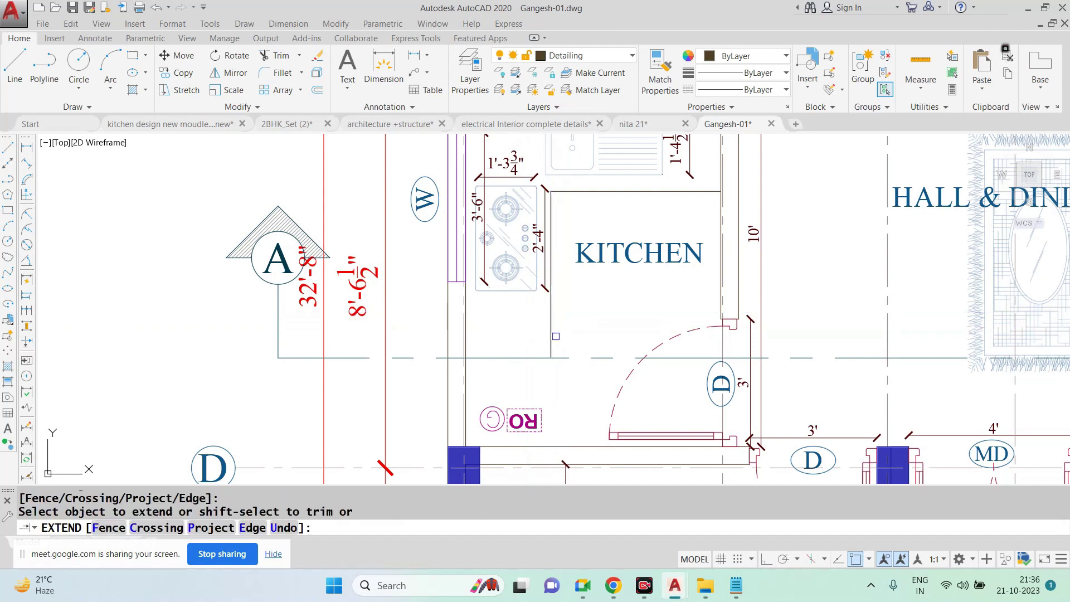
scroll(555, 406, "down", 2)
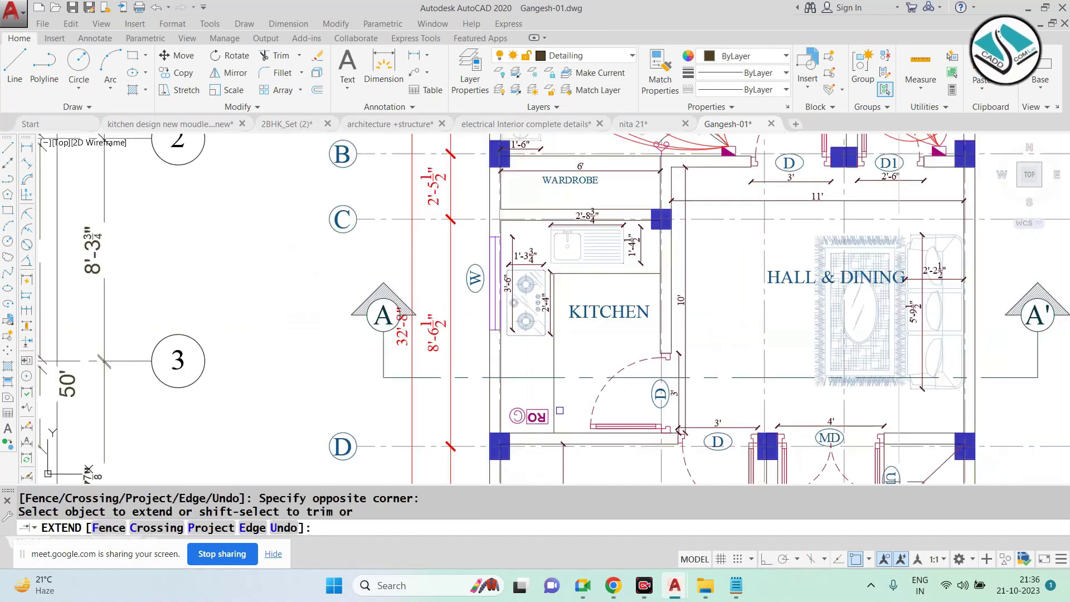
scroll(692, 376, "down", 5)
key("Escape")
Copy the two kitchen light fixtures into the other kitchen
scroll(340, 336, "up", 5)
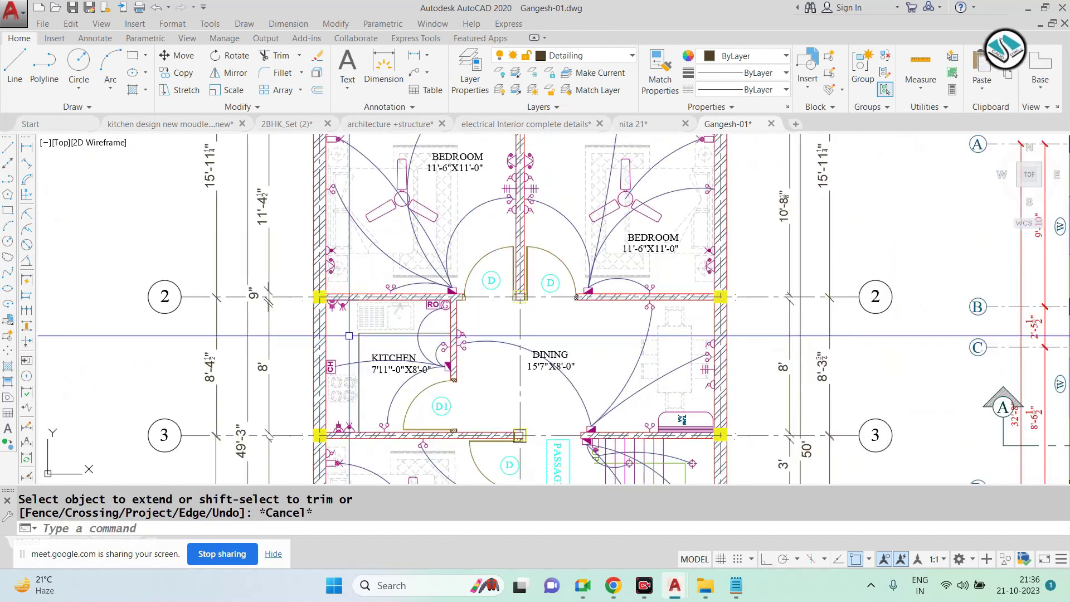
scroll(339, 306, "up", 2)
scroll(334, 286, "up", 4)
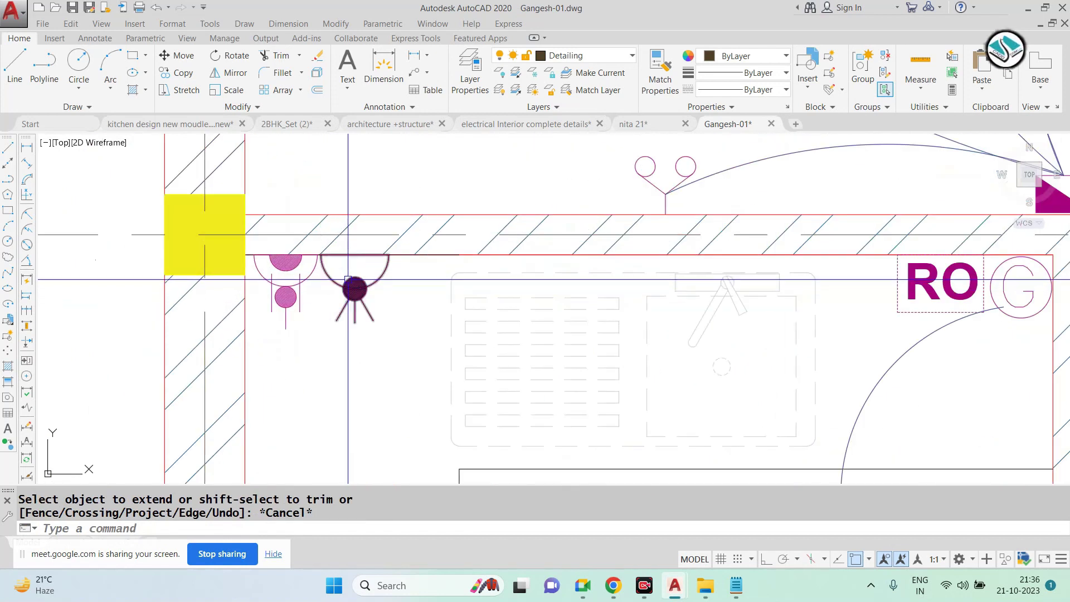
left_click(387, 313)
left_click(274, 289)
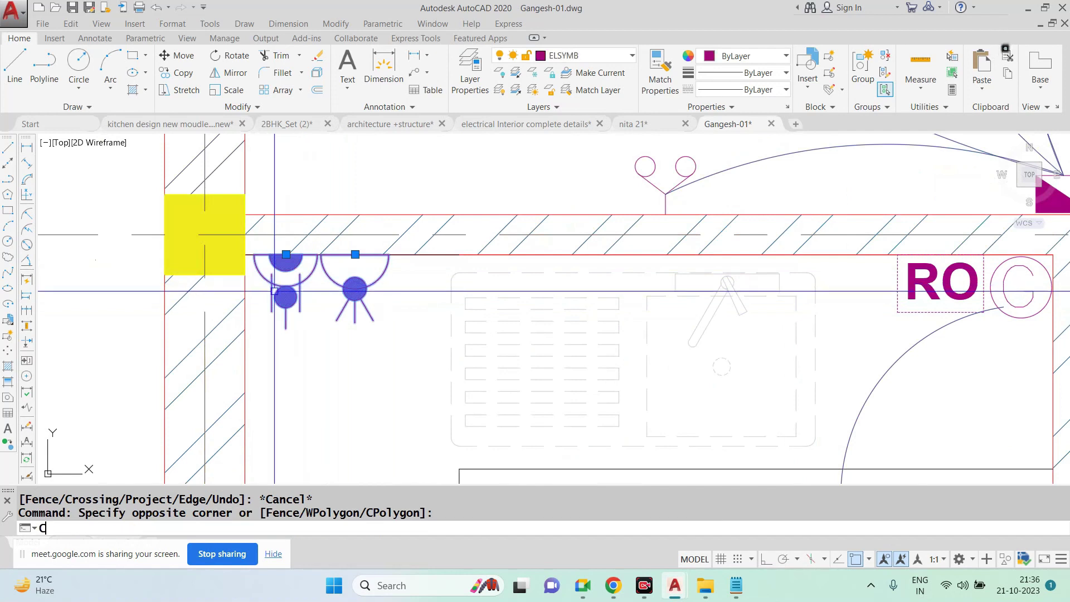
type("o")
key("Return")
left_click(321, 254)
scroll(321, 254, "down", 5)
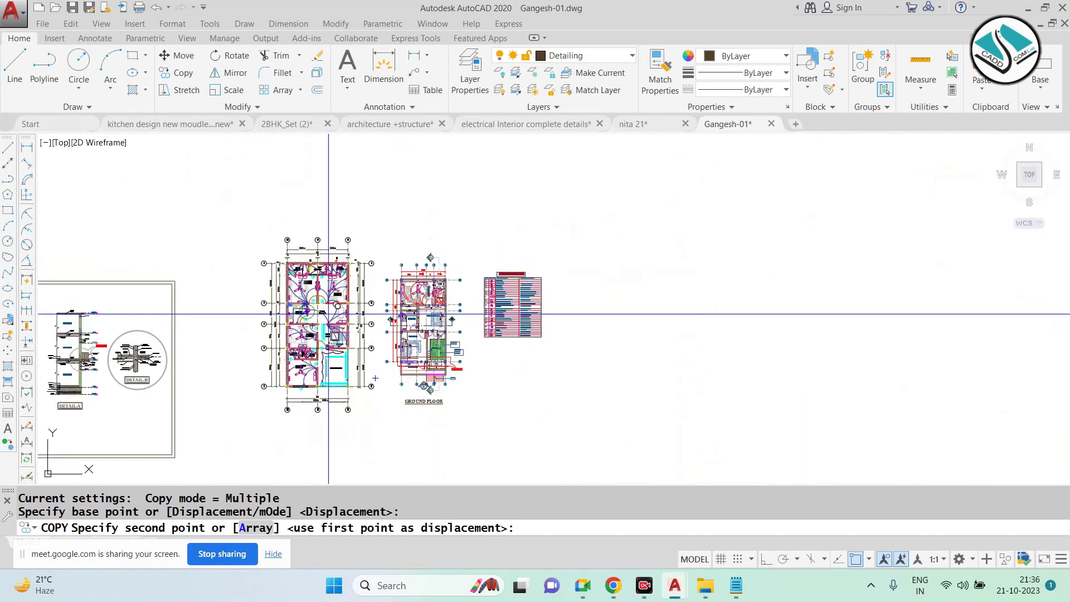
scroll(429, 319, "up", 3)
scroll(430, 319, "up", 5)
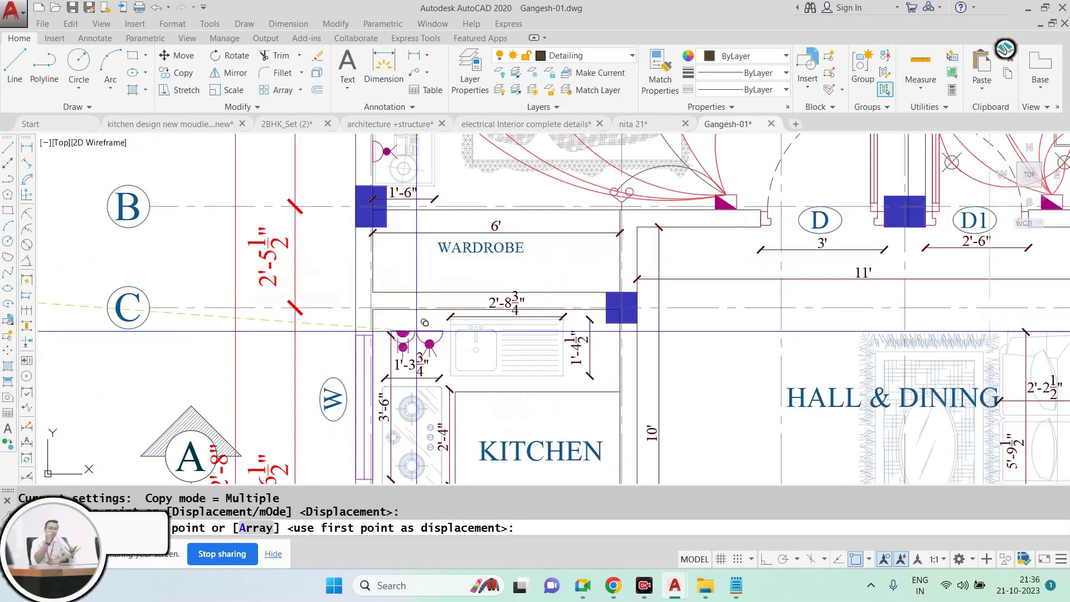
scroll(430, 320, "up", 2)
scroll(429, 354, "down", 3)
scroll(428, 354, "up", 2)
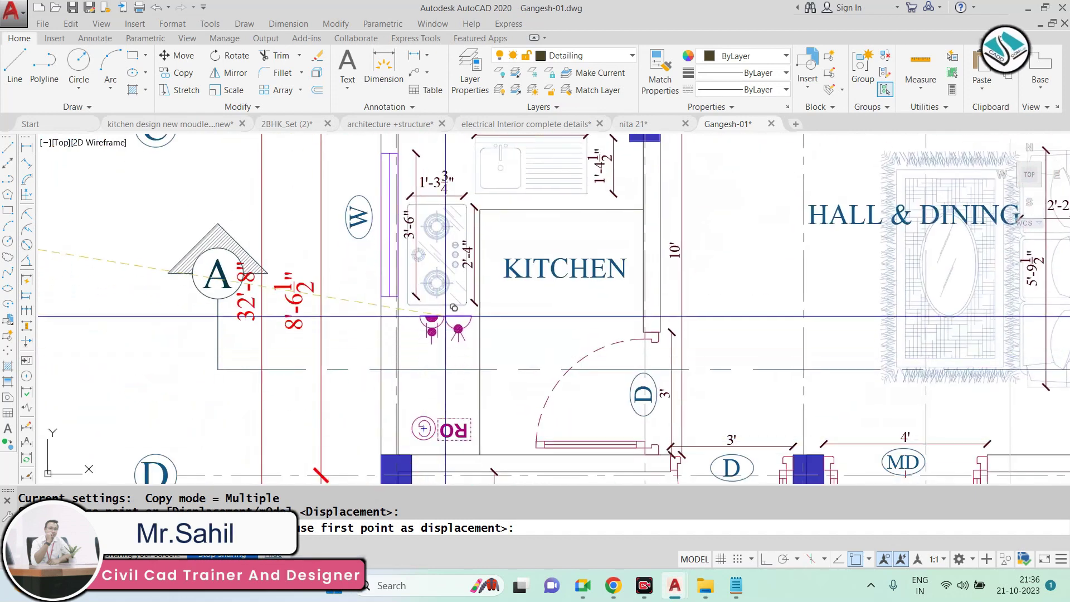
scroll(430, 310, "up", 4)
left_click(455, 334)
key("Escape")
Rotate the two copied lamps a quarter turn about their placement point
left_click(497, 302)
left_click(395, 363)
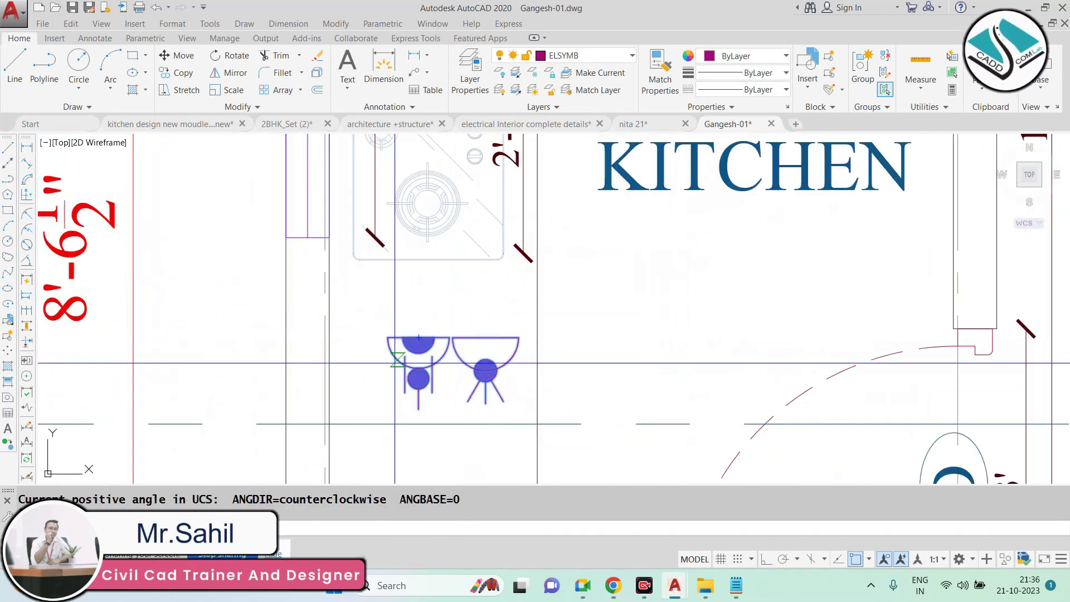
left_click(453, 337)
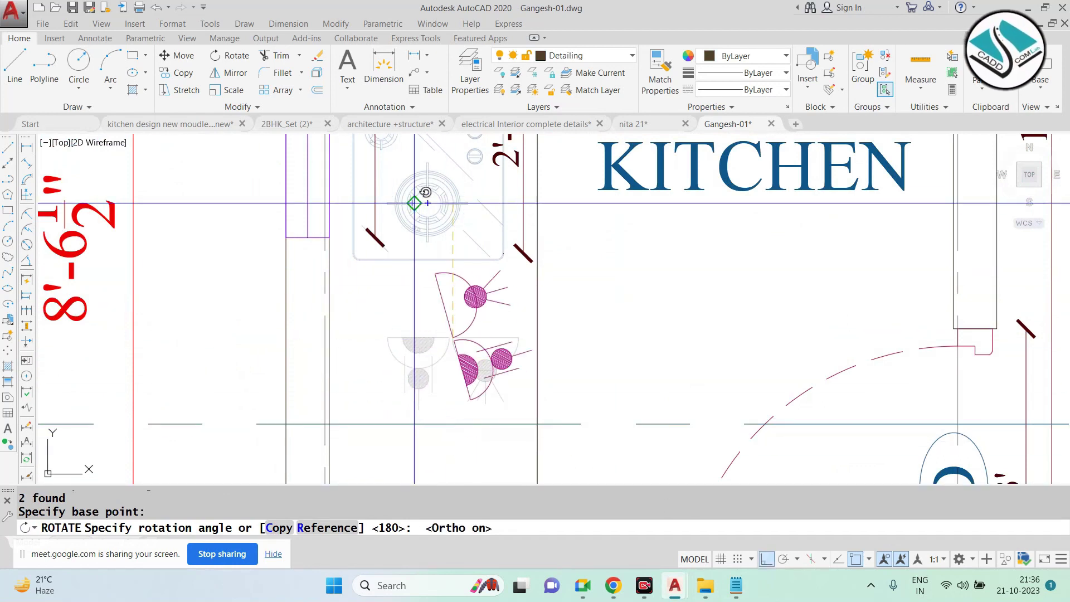
scroll(445, 166, "up", 2)
left_click(453, 175)
scroll(453, 175, "down", 4)
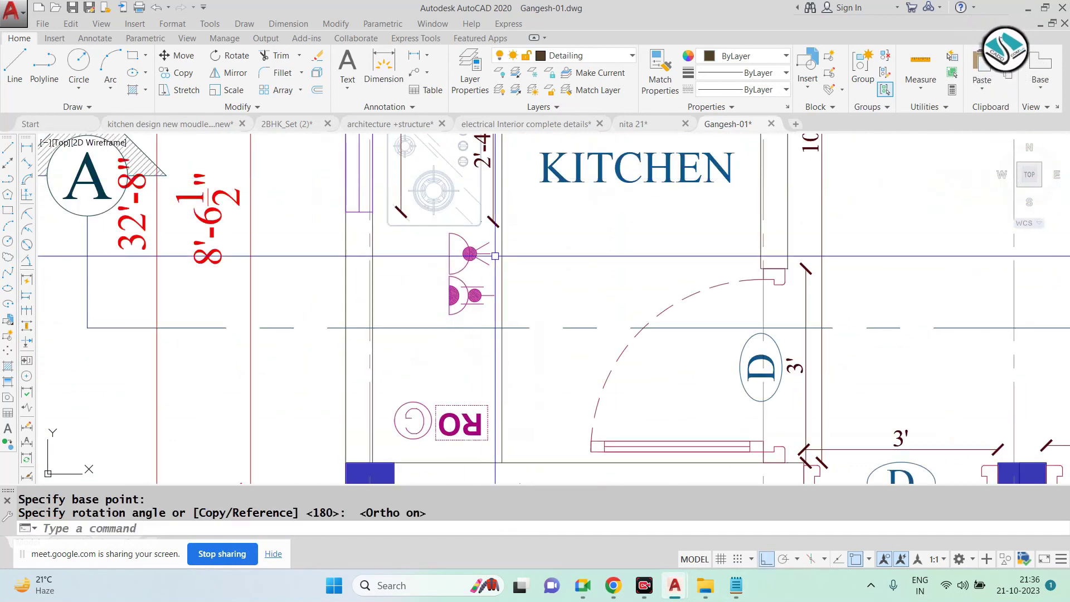
scroll(488, 258, "up", 3)
Move the two rotated lamps into their new spot near the kitchen
left_click(437, 301)
left_click(400, 296)
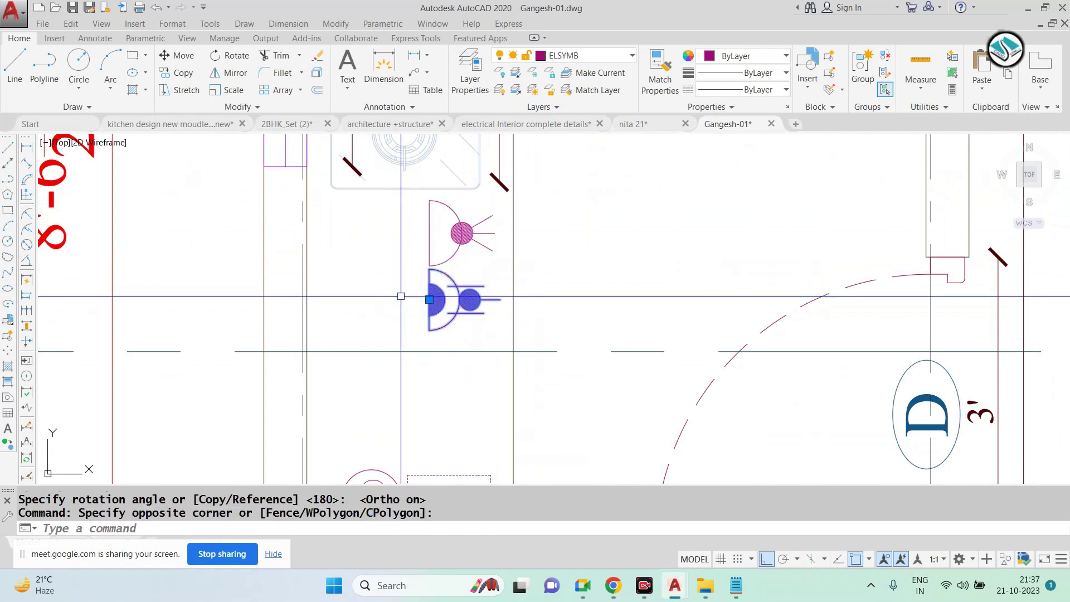
left_click(471, 229)
type("M")
key("Return")
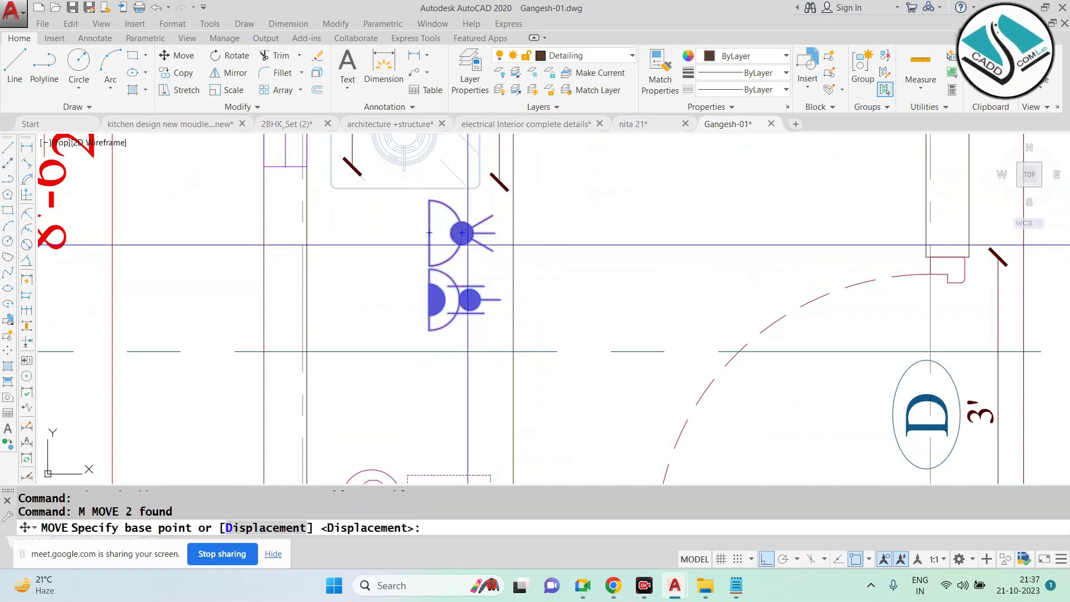
left_click(441, 249)
key("F8")
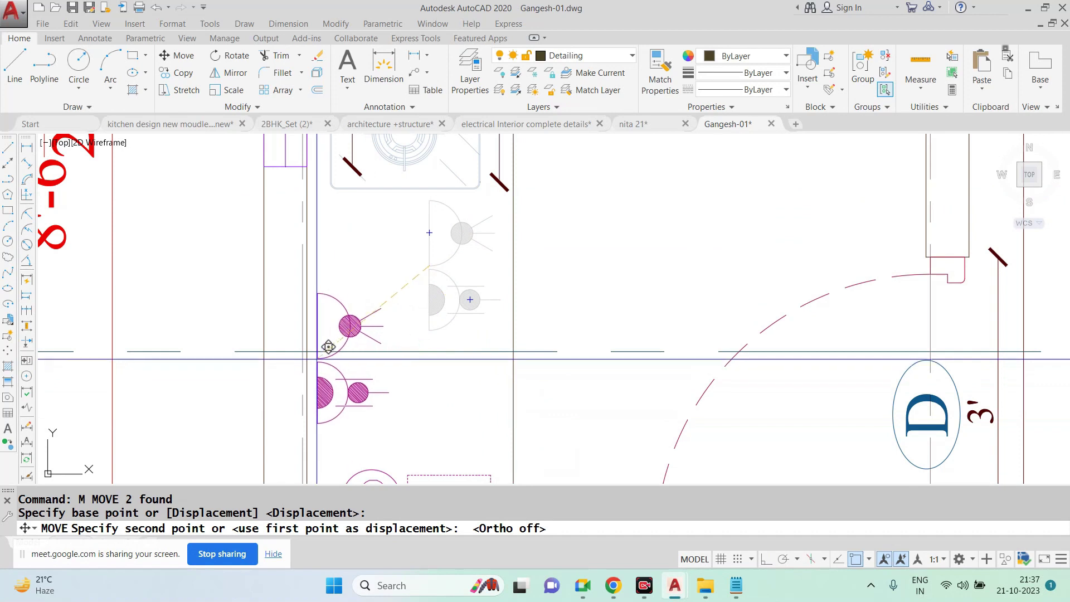
left_click(321, 345)
scroll(478, 333, "down", 5)
scroll(479, 333, "down", 4)
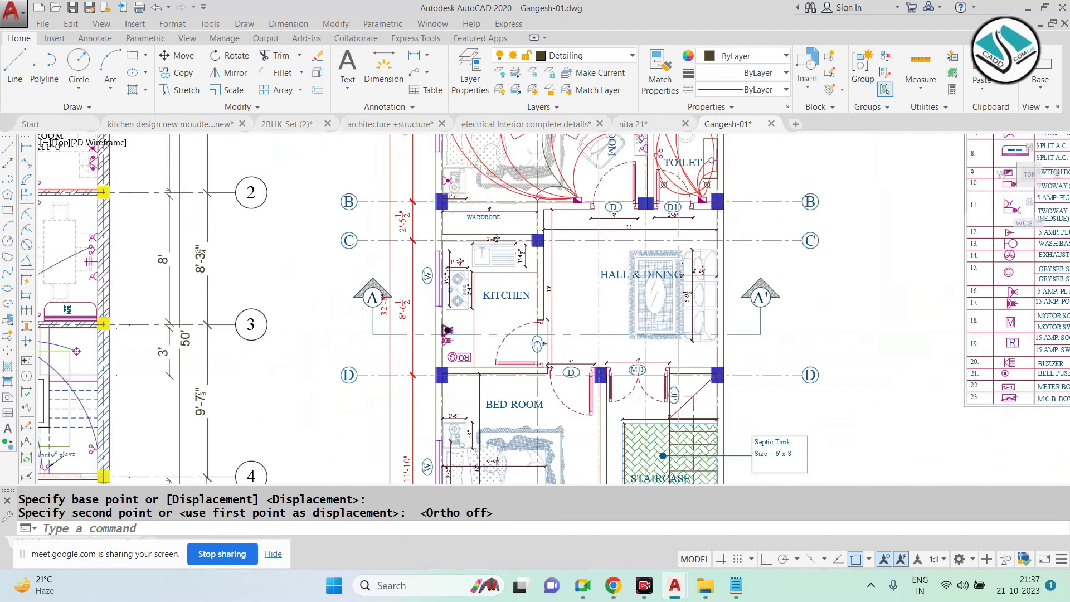
scroll(446, 330, "down", 3)
scroll(809, 278, "up", 4)
middle_click_drag(812, 282, 493, 189)
scroll(653, 316, "up", 3)
scroll(653, 316, "up", 2)
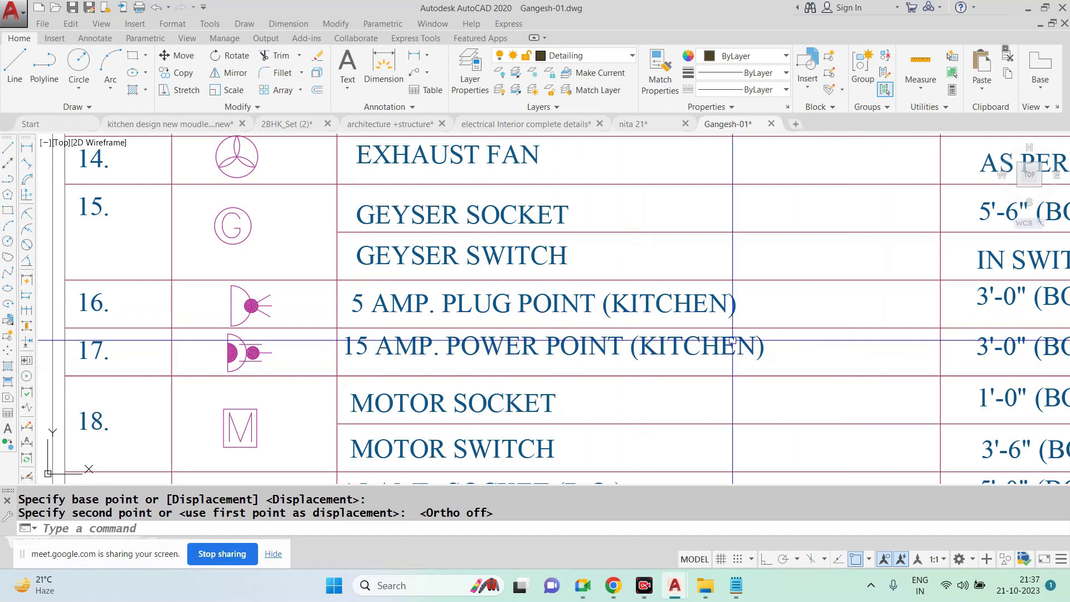
scroll(282, 285, "down", 2)
scroll(620, 328, "up", 2)
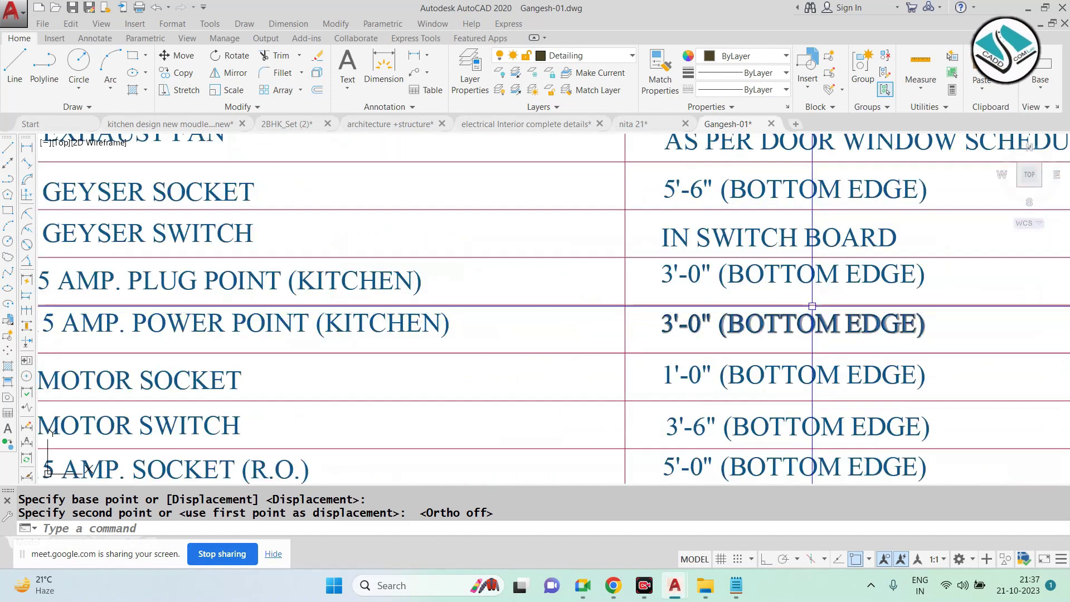
scroll(693, 323, "down", 2)
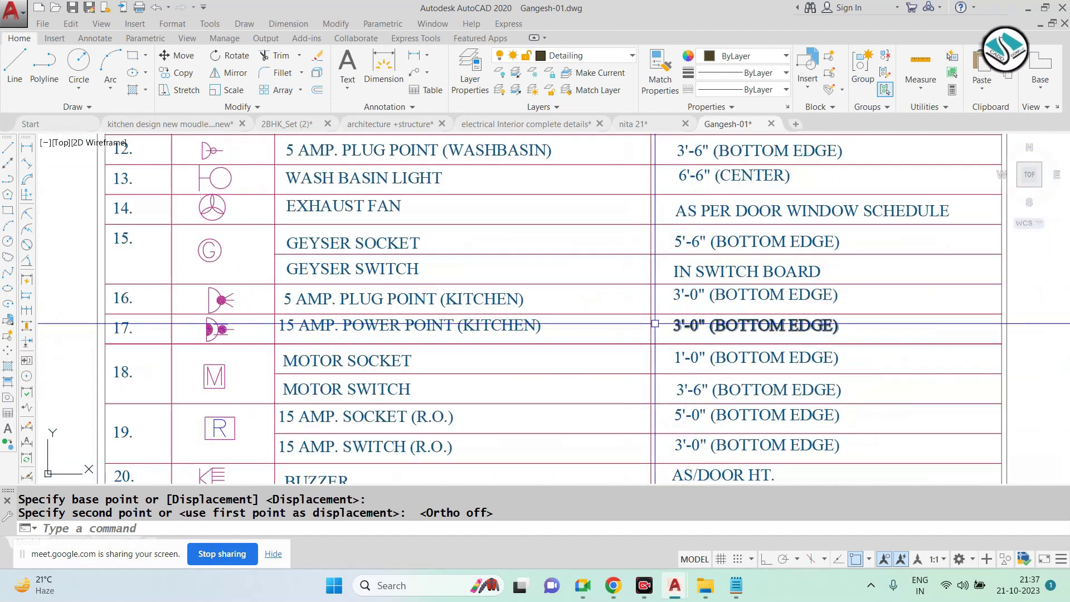
scroll(727, 296, "down", 3)
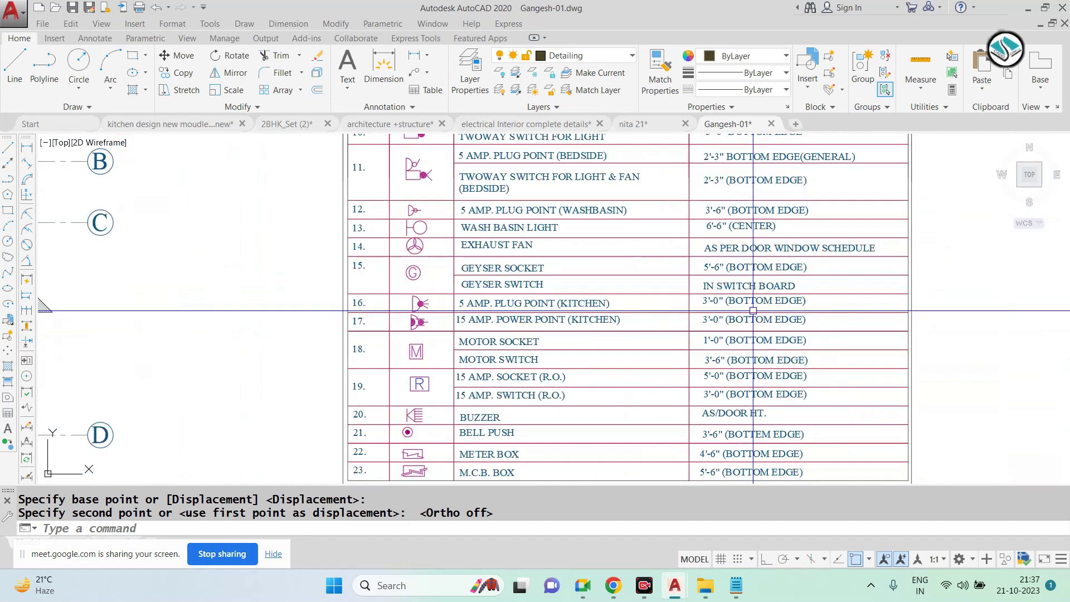
scroll(522, 306, "down", 3)
scroll(225, 314, "up", 2)
scroll(390, 307, "down", 2)
scroll(558, 301, "up", 1)
scroll(275, 250, "up", 4)
Try placing a copy of the symbol near the kitchen, then cancel it
scroll(288, 254, "down", 2)
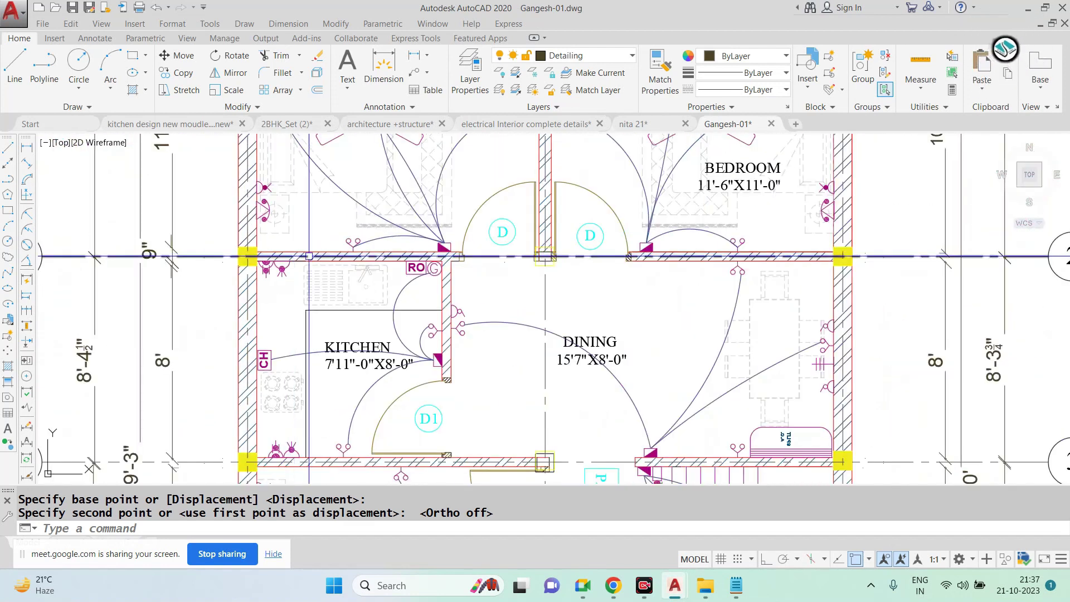
scroll(268, 366, "up", 2)
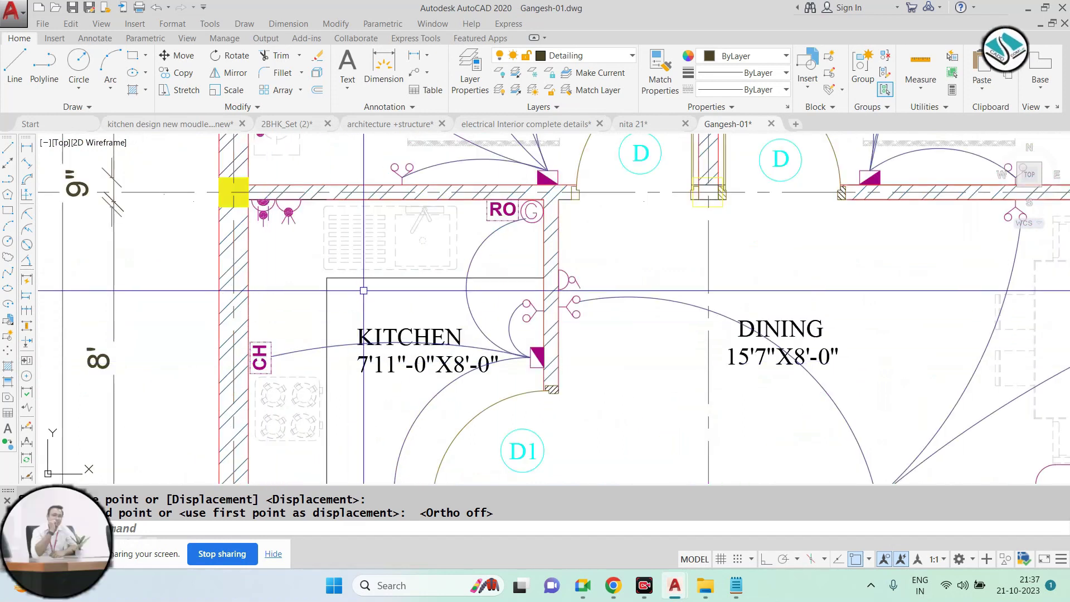
scroll(467, 306, "down", 2)
scroll(468, 308, "up", 4)
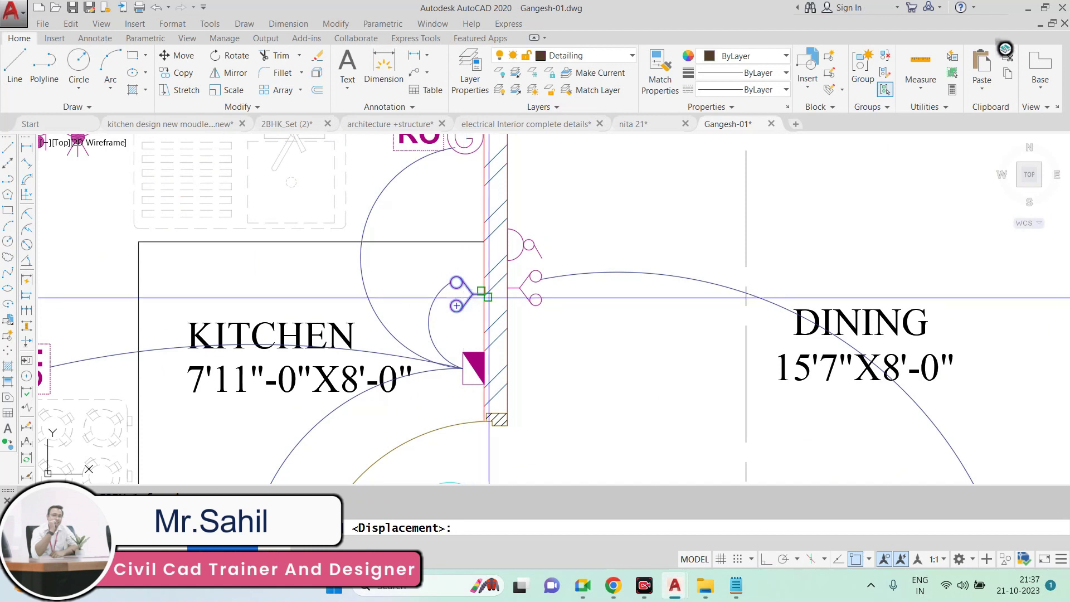
scroll(403, 289, "down", 4)
scroll(404, 290, "down", 5)
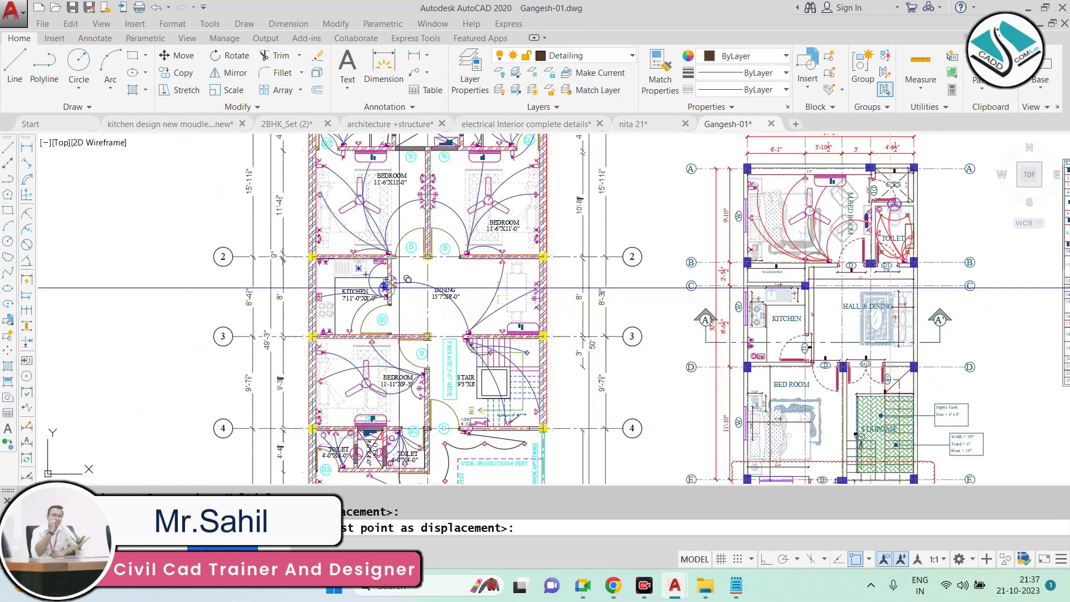
scroll(761, 322, "up", 6)
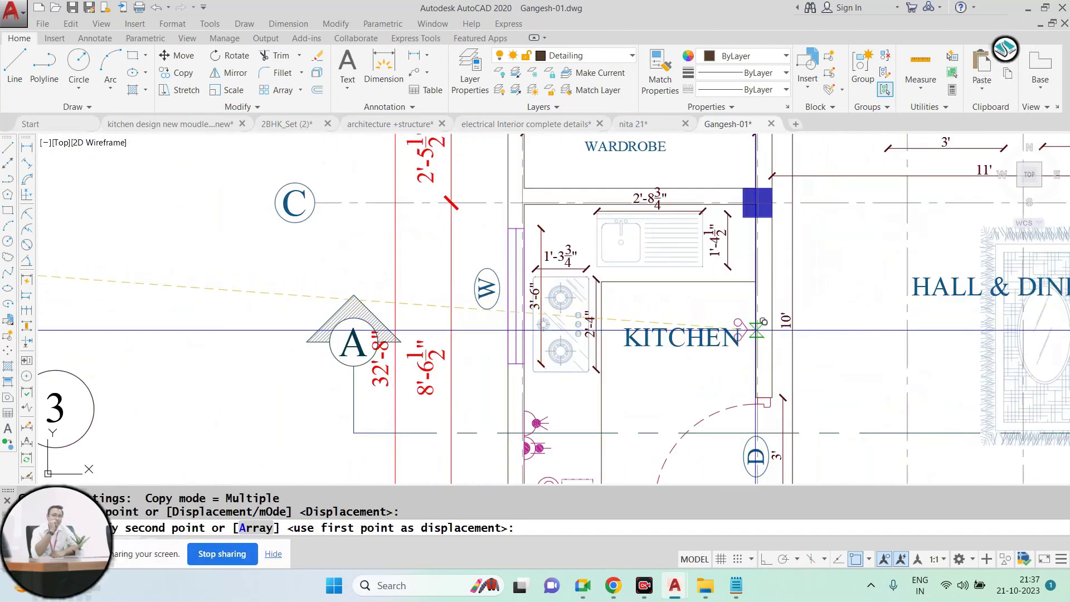
left_click(761, 323)
scroll(642, 290, "down", 3)
key("Escape")
key("Escape")
key("Escape")
scroll(692, 279, "up", 2)
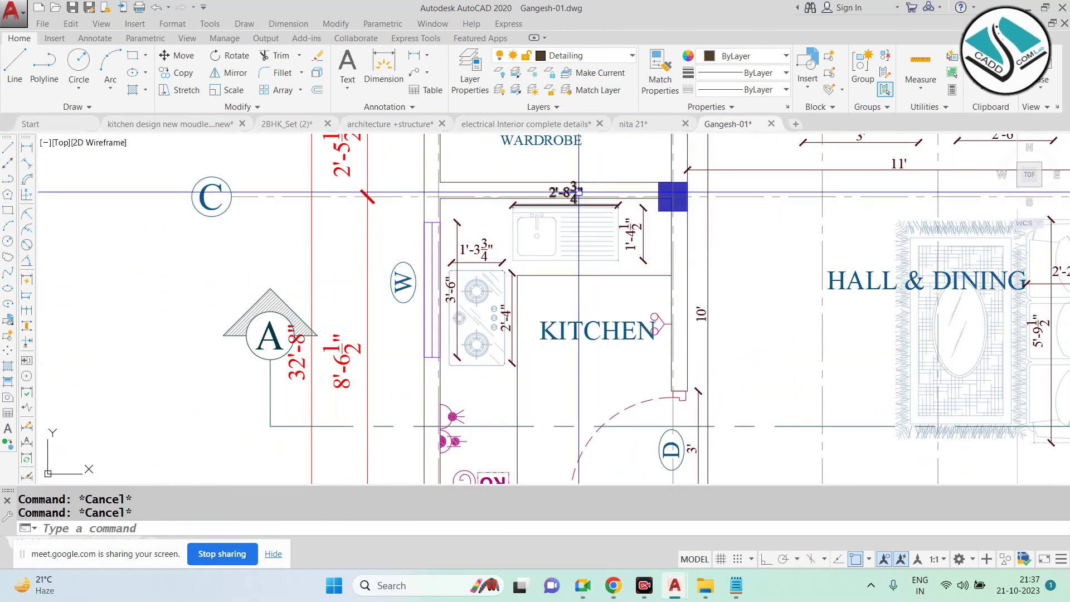
scroll(496, 231, "down", 2)
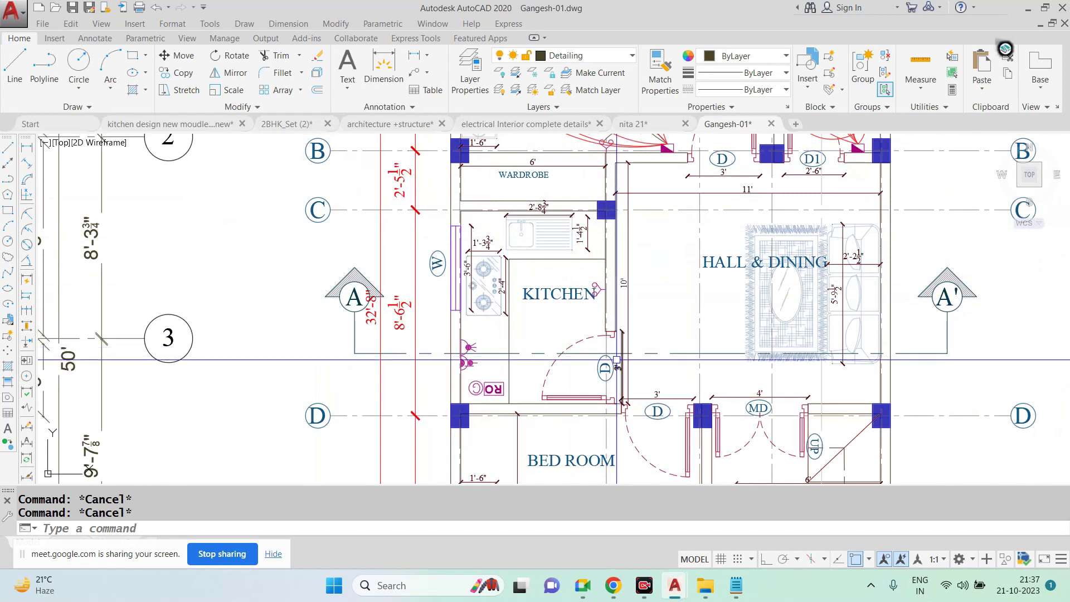
scroll(622, 333, "down", 2)
scroll(705, 207, "up", 2)
scroll(604, 221, "up", 4)
Copy the switchboard symbol from above the wardrobe to just below the KITCHEN label
left_click(598, 200)
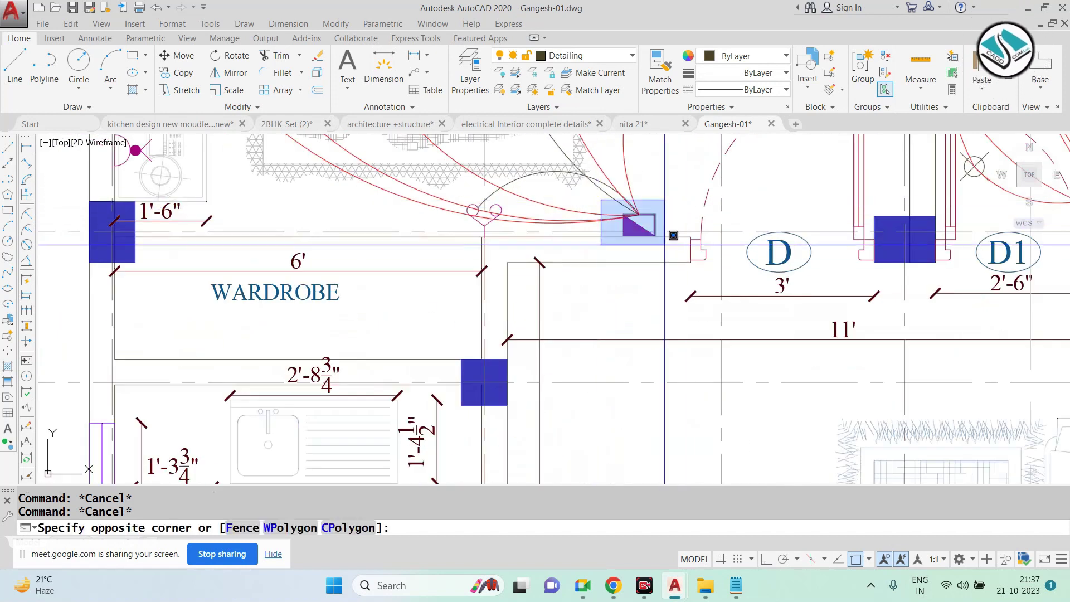
type("Co")
key("Return")
left_click(639, 216)
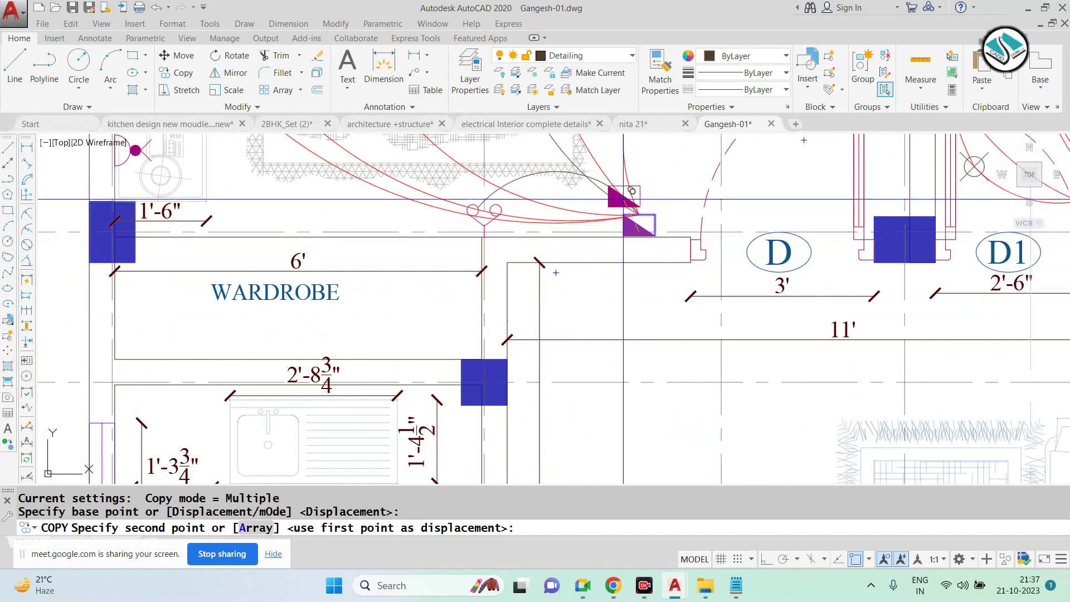
scroll(614, 251, "down", 3)
scroll(475, 310, "up", 5)
left_click(409, 313)
key("Escape")
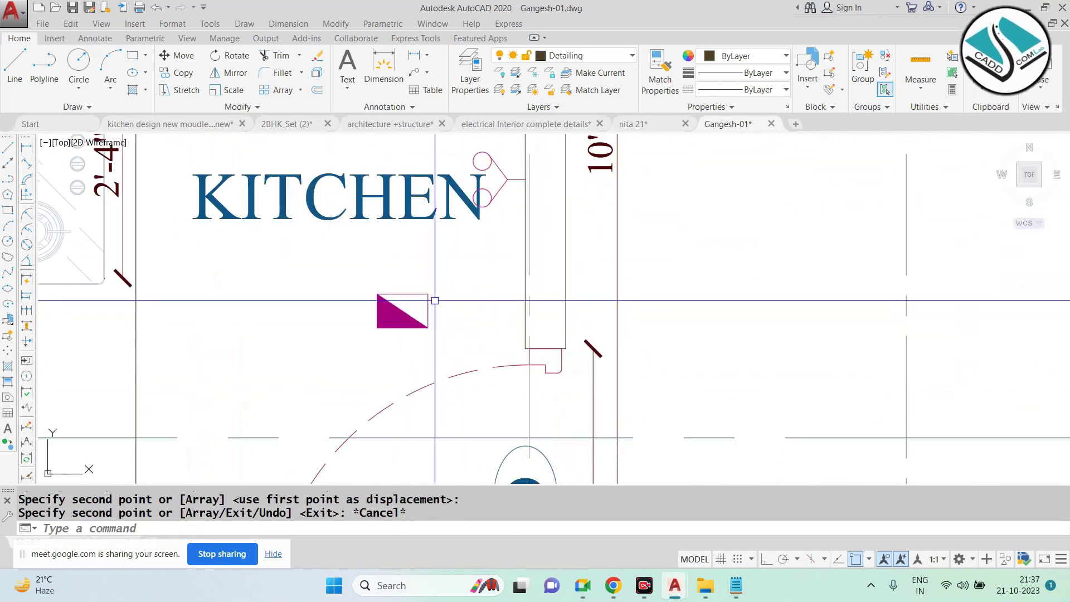
Rotate the copied switchboard symbol 90° upright with Ortho on
left_click(443, 282)
left_click(337, 352)
type("ROTATE Specify base point:")
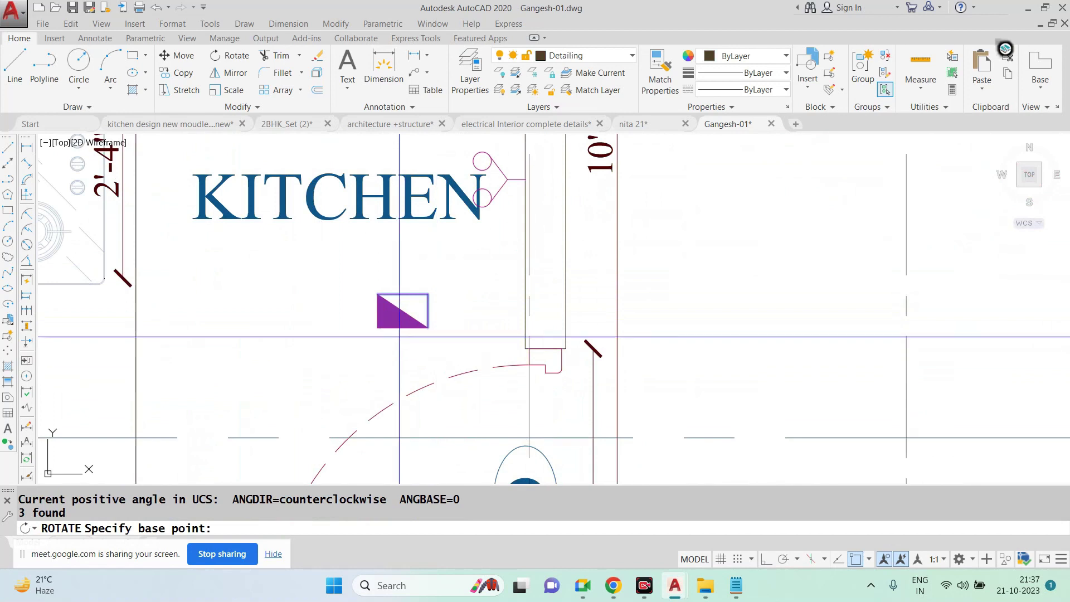
left_click(402, 331)
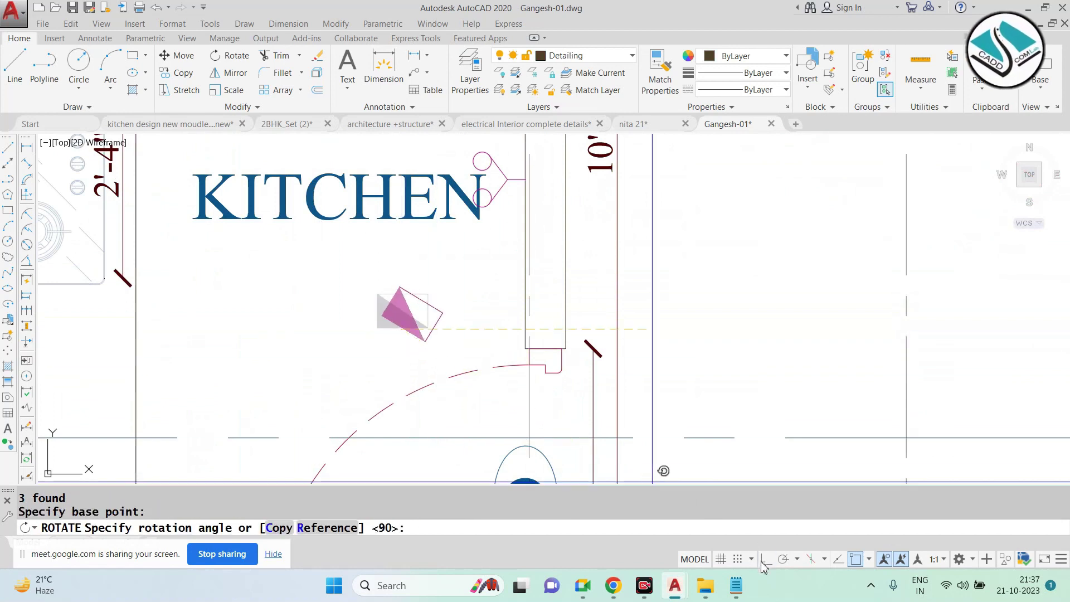
left_click(766, 560)
left_click(428, 262)
Move the upright switchboard symbol onto the kitchen's right wall
left_click(425, 286)
left_click(325, 353)
type("M")
key("Return")
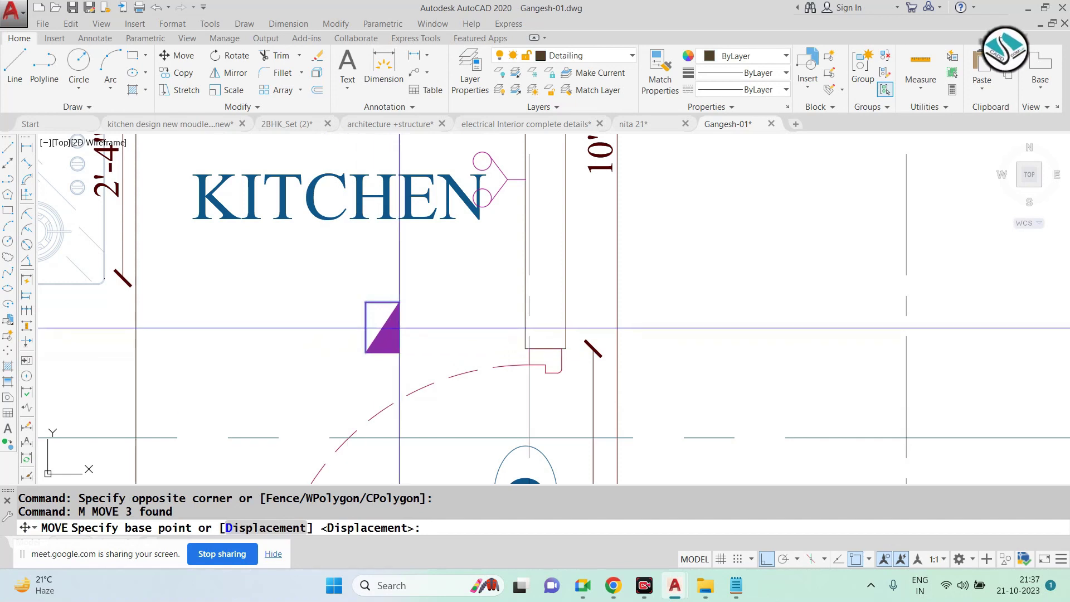
left_click(399, 328)
key("F8")
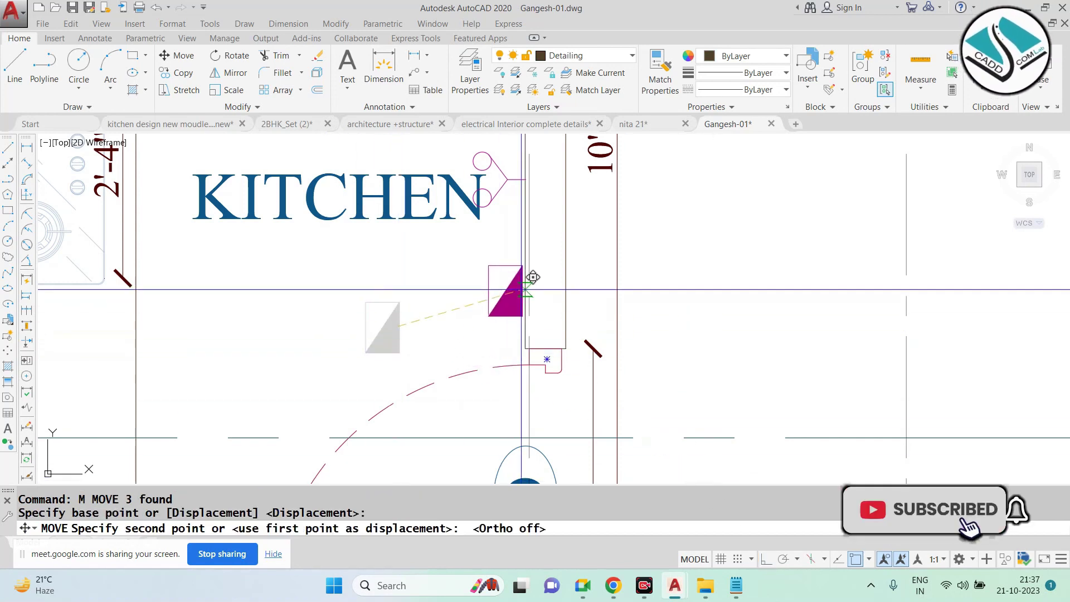
left_click(522, 290)
scroll(579, 291, "down", 4)
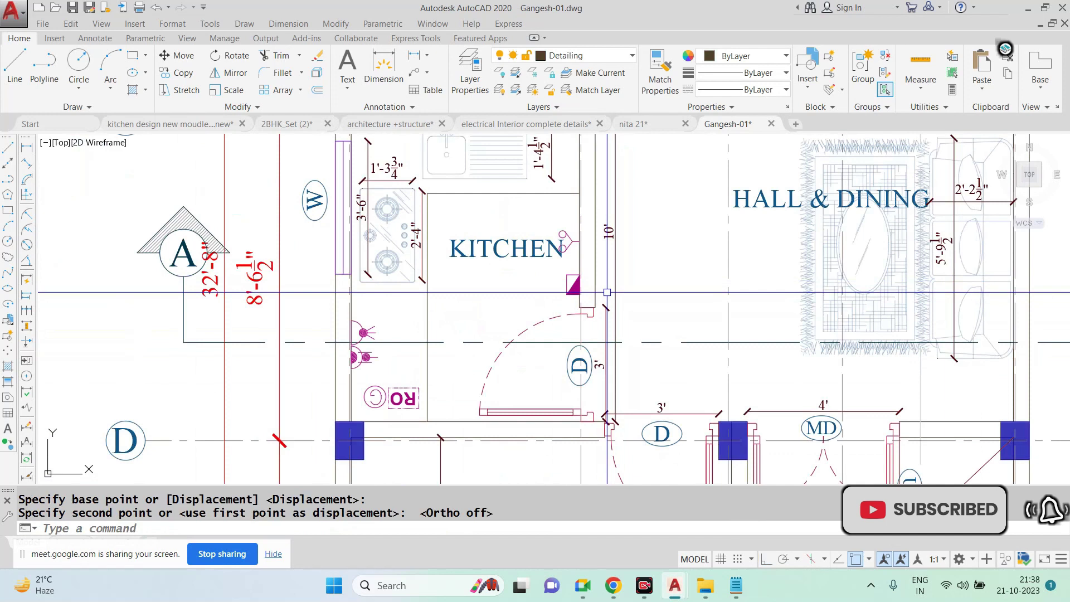
Draw a three-point wiring arc in the kitchen
scroll(607, 292, "down", 5)
scroll(574, 296, "up", 4)
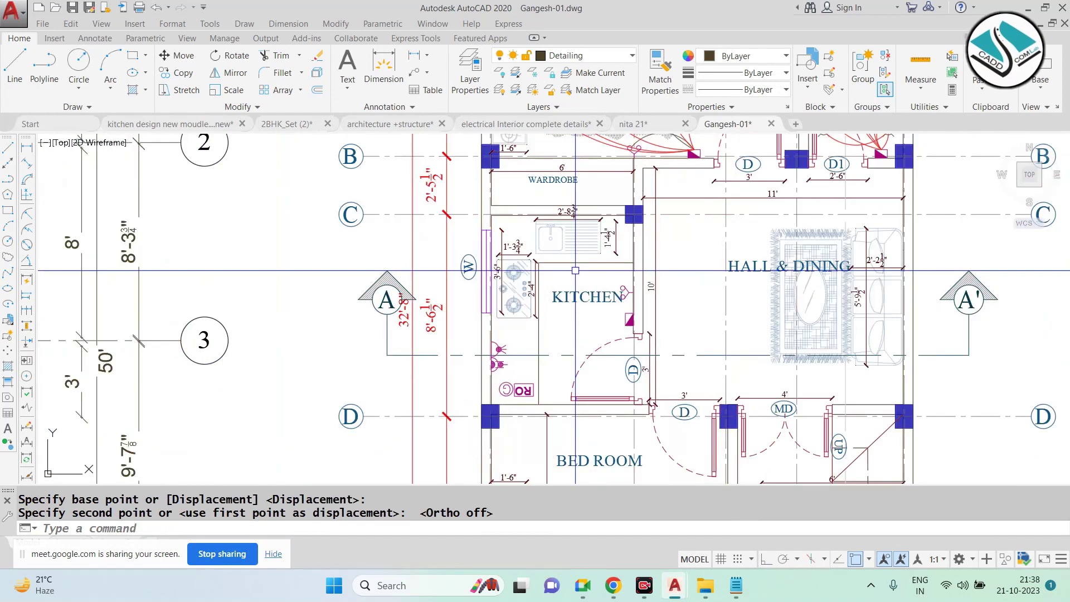
scroll(583, 279, "up", 3)
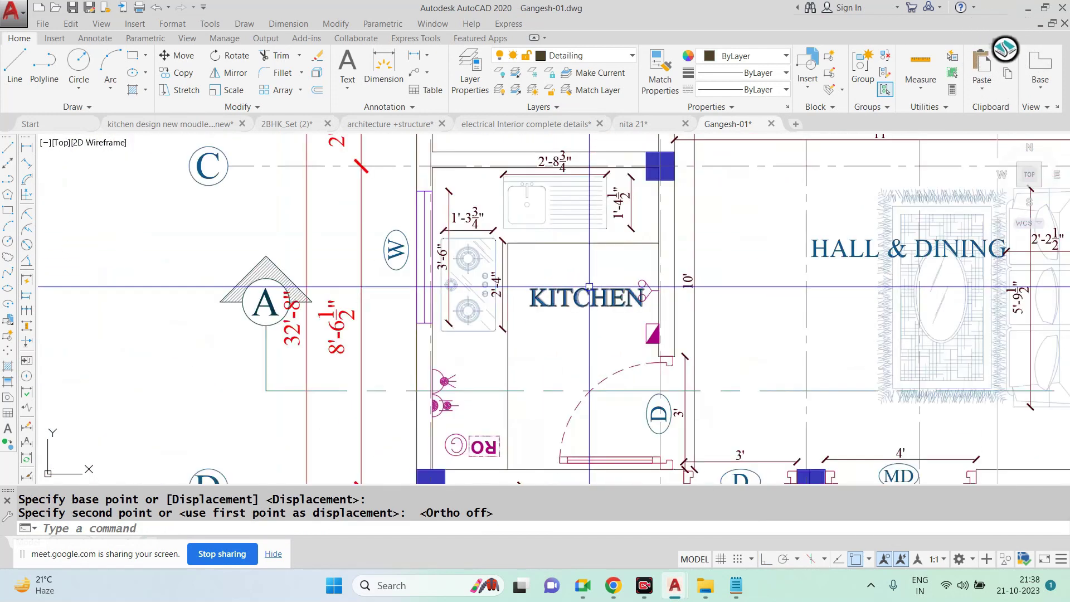
type("A")
key("Return")
scroll(650, 316, "up", 3)
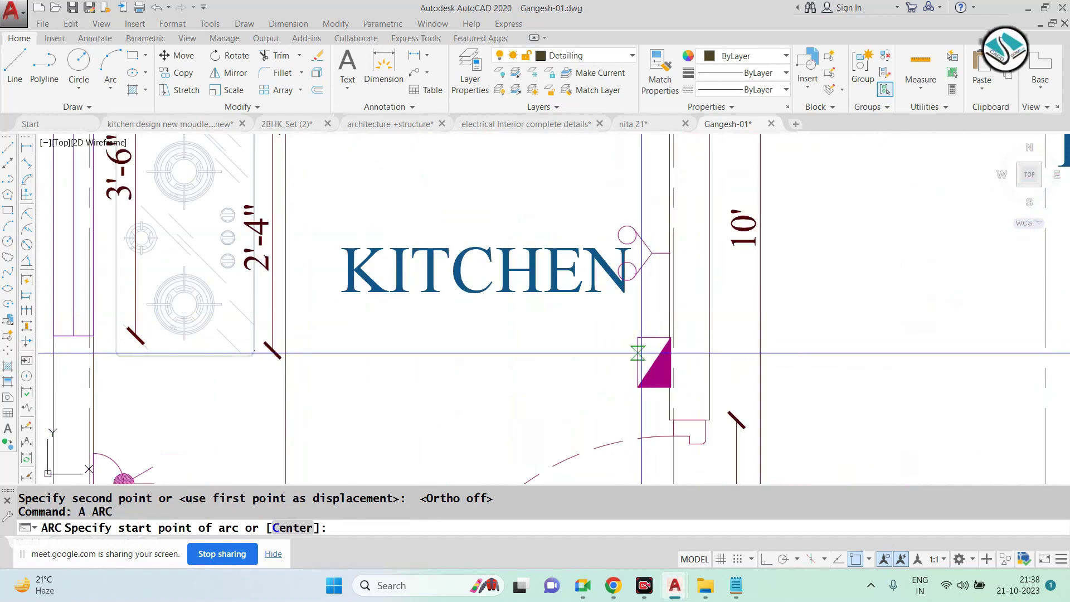
left_click(638, 370)
scroll(635, 367, "up", 2)
left_click(576, 279)
left_click(613, 155)
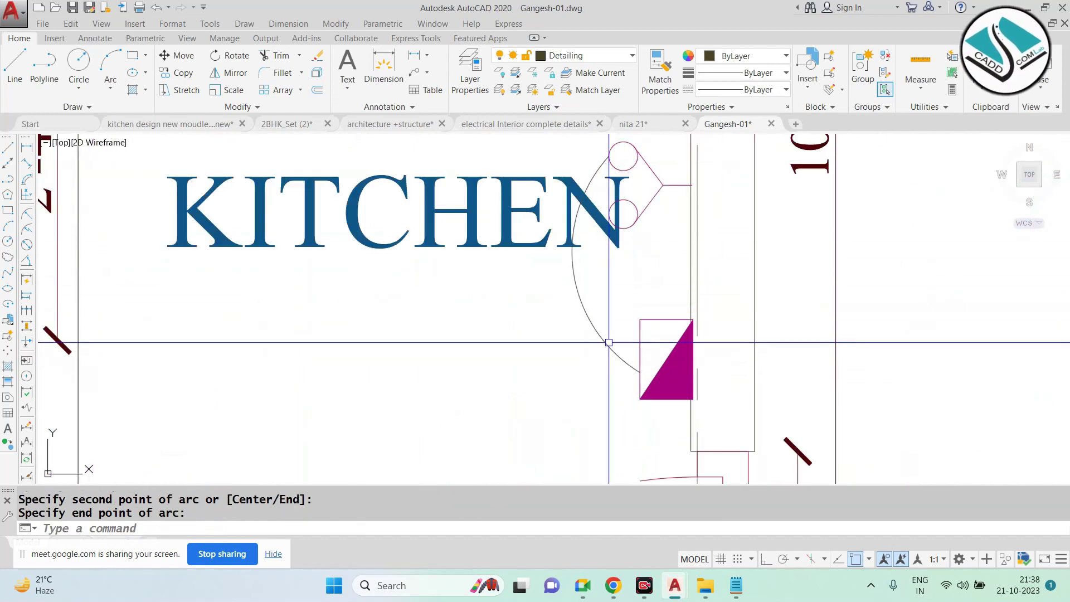
scroll(609, 343, "down", 2)
key("Escape")
Draw a wiring arc from the kitchen switchboard down to the RO point
key("Return")
left_click(628, 361)
scroll(613, 368, "down", 2)
scroll(608, 391, "down", 1)
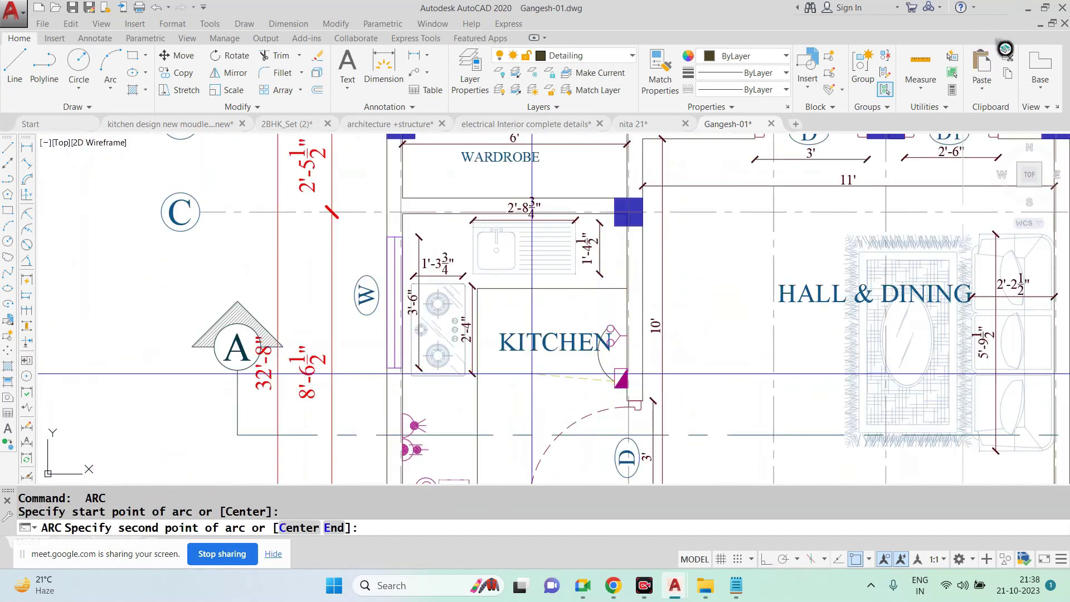
middle_click_drag(515, 386, 548, 251)
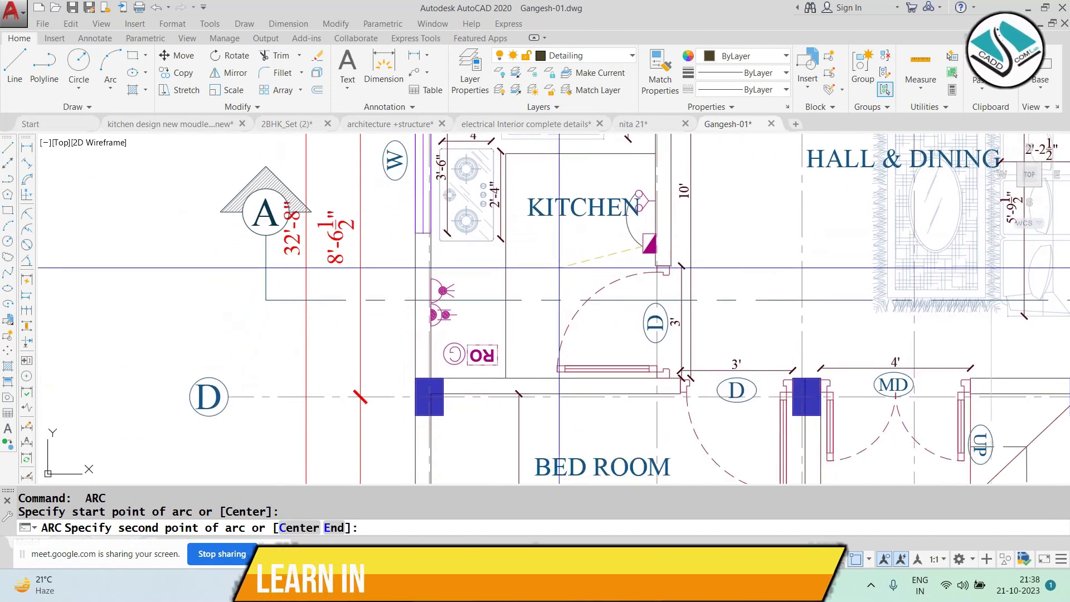
scroll(535, 320, "down", 2)
scroll(535, 319, "down", 3)
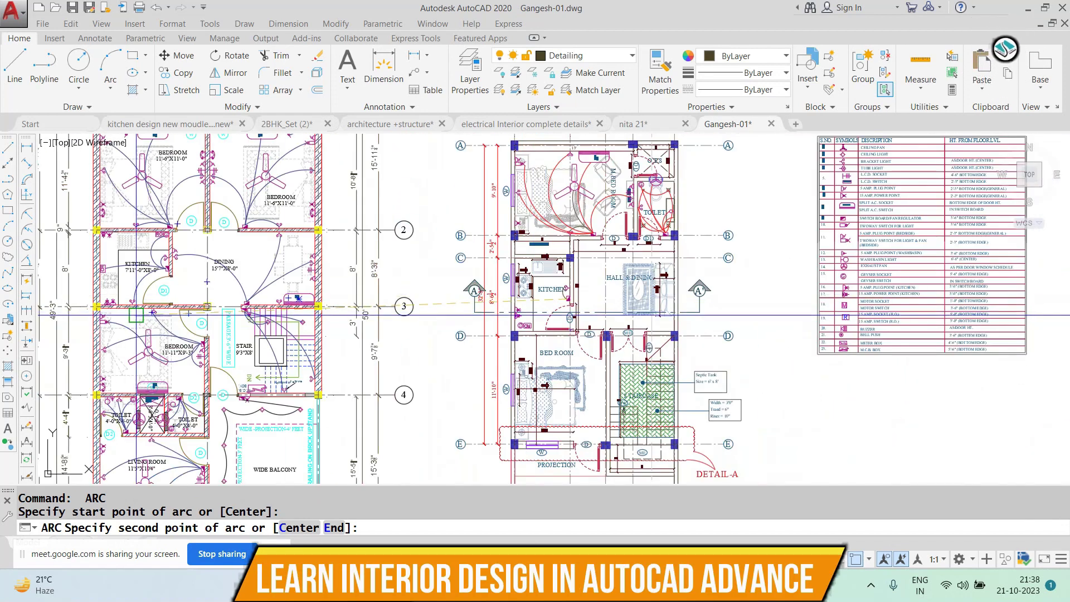
scroll(104, 265, "up", 4)
scroll(230, 193, "up", 2)
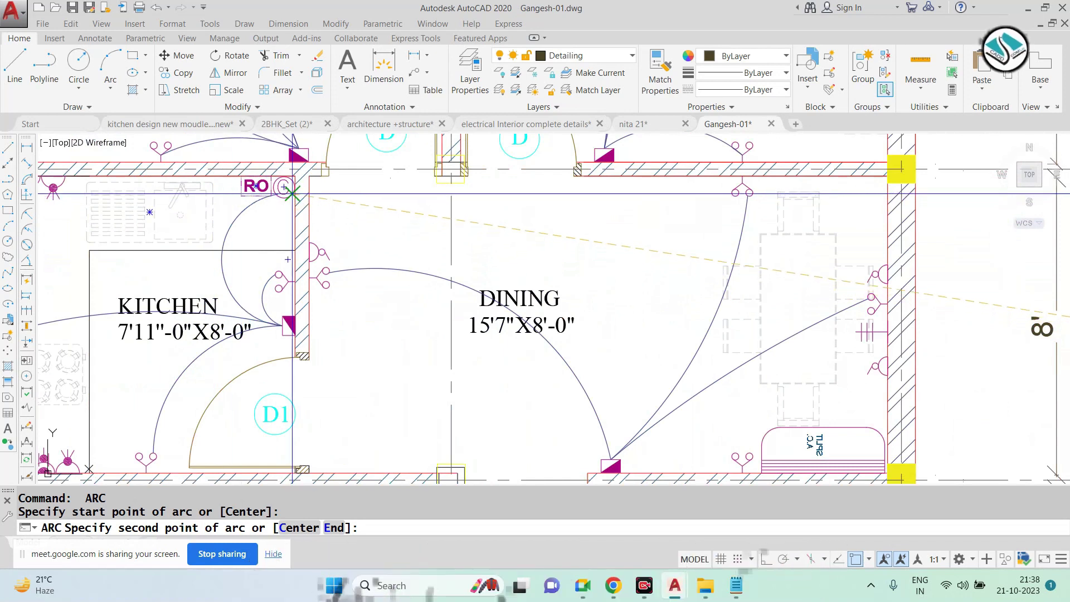
scroll(284, 186, "down", 5)
scroll(471, 335, "up", 4)
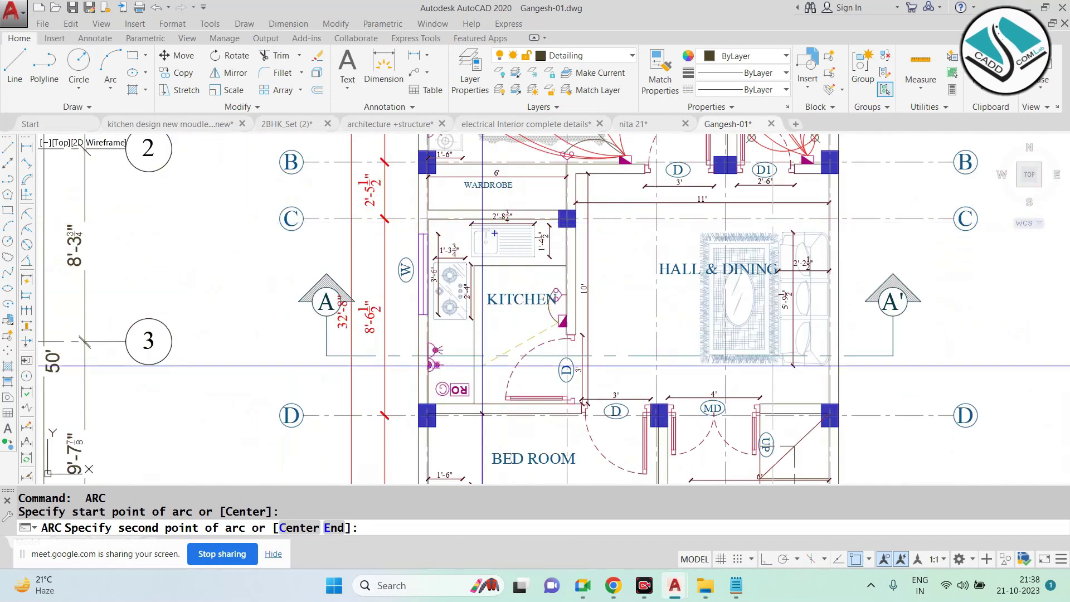
scroll(472, 335, "up", 3)
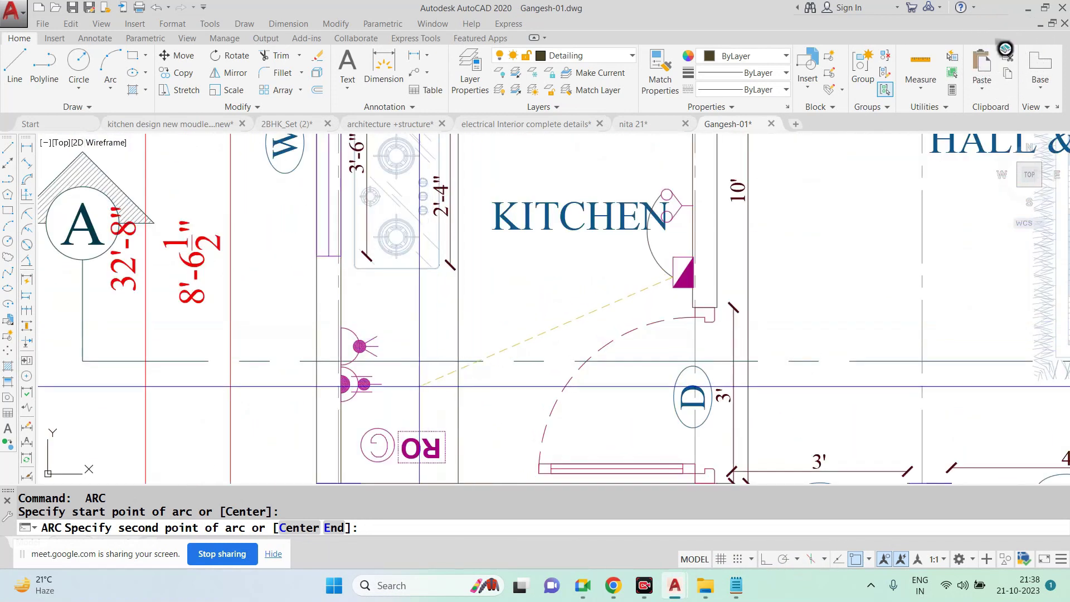
left_click(430, 368)
left_click(408, 428)
key("Escape")
Draw a second arc from the switchboard to the RO symbol
key("Return")
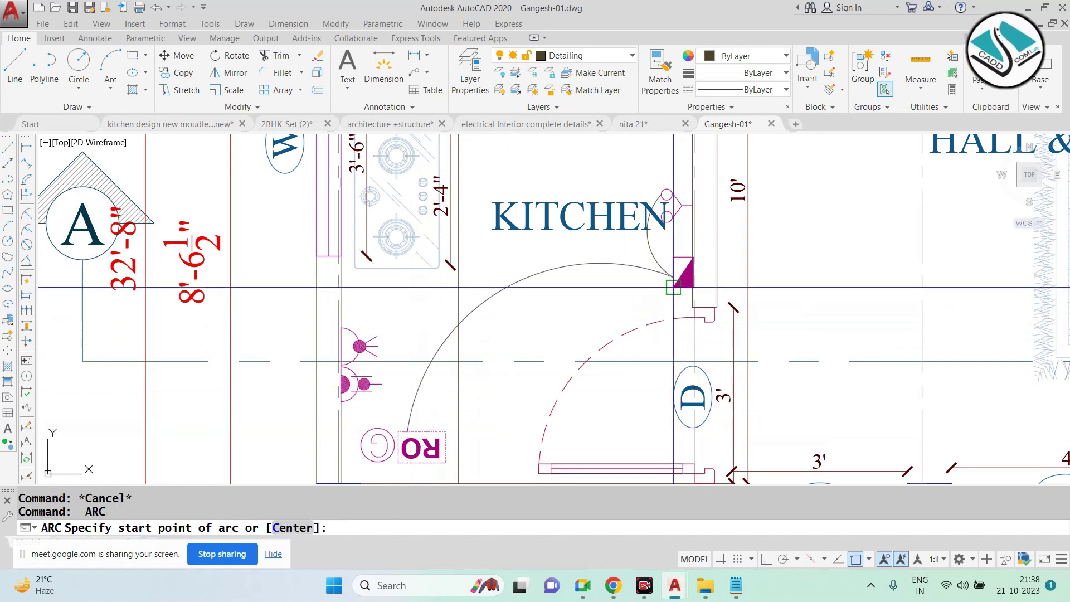
left_click(673, 277)
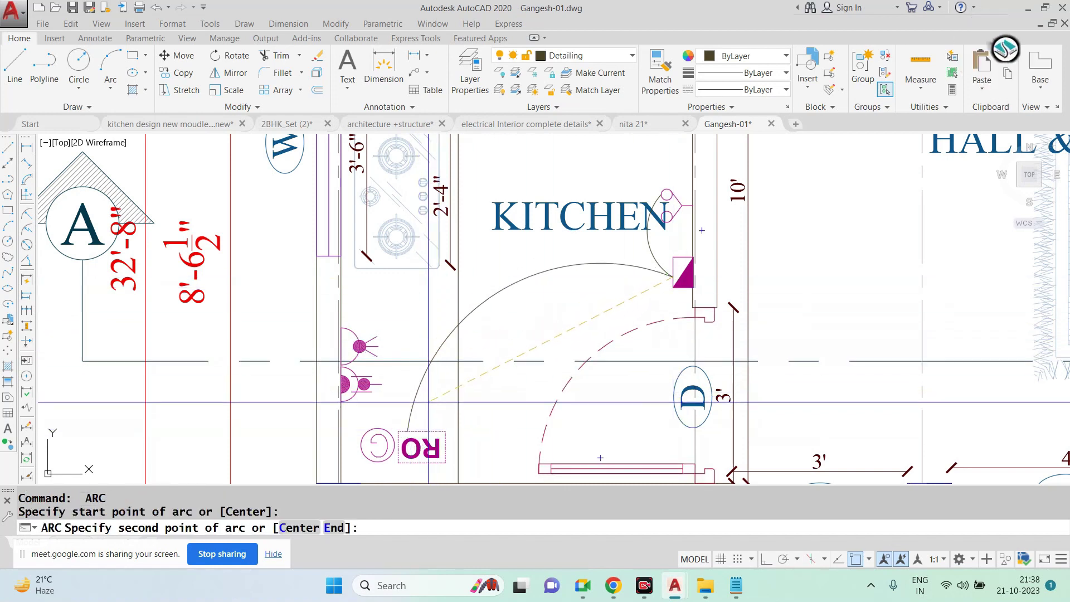
left_click(402, 388)
left_click(389, 425)
key("Escape")
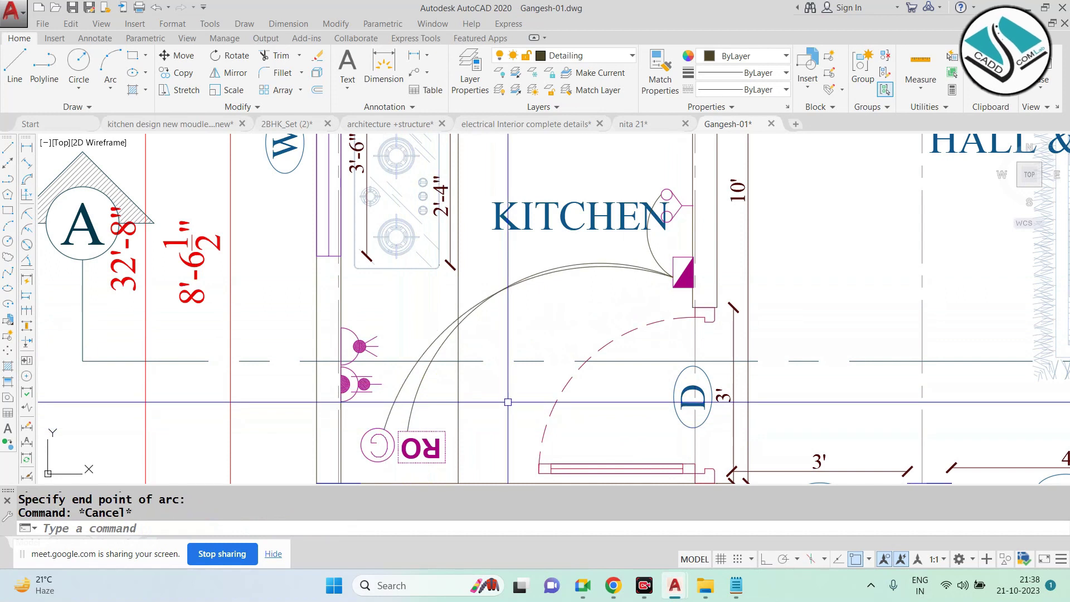
Match the red wire's properties onto the kitchen arcs so they turn red
scroll(508, 403, "down", 3)
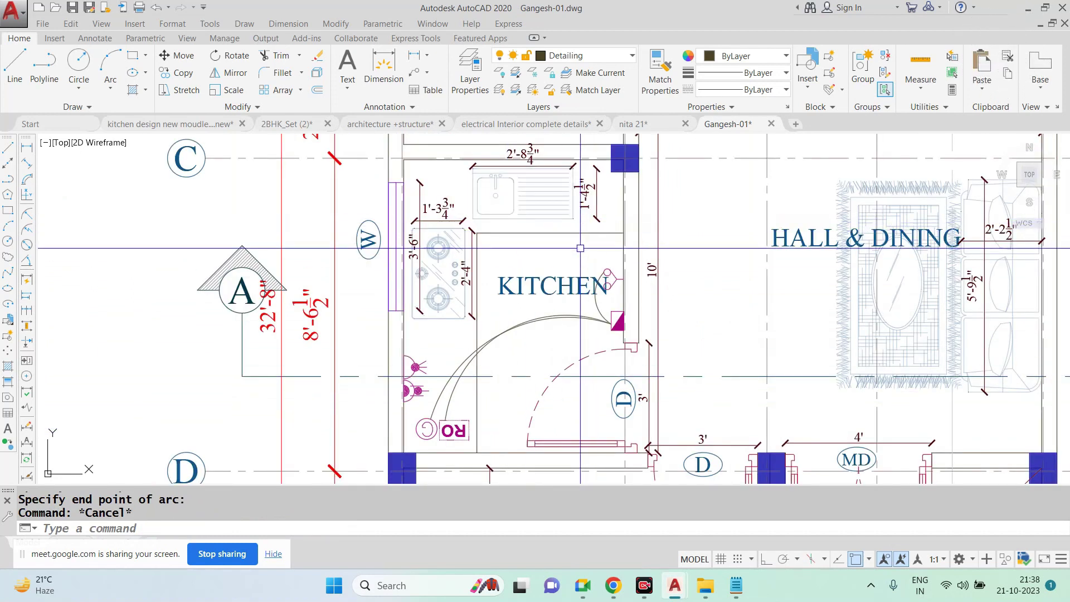
scroll(580, 249, "down", 2)
scroll(580, 248, "down", 2)
scroll(578, 230, "up", 2)
scroll(577, 230, "up", 2)
left_click(577, 230)
scroll(577, 231, "down", 2)
scroll(518, 398, "up", 2)
scroll(543, 375, "down", 2)
scroll(641, 312, "up", 3)
left_click(719, 334)
left_click(659, 284)
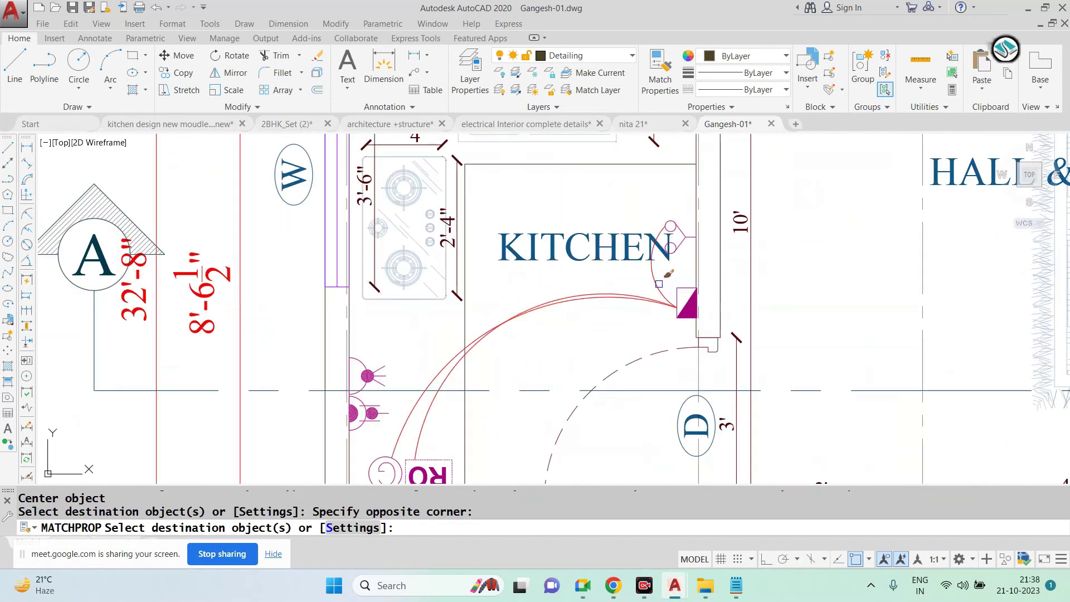
scroll(659, 284, "down", 2)
scroll(659, 284, "down", 2)
key("Escape")
key("Escape")
scroll(665, 301, "down", 2)
scroll(665, 301, "down", 2)
scroll(477, 266, "up", 1)
scroll(477, 266, "up", 1)
scroll(477, 266, "up", 1)
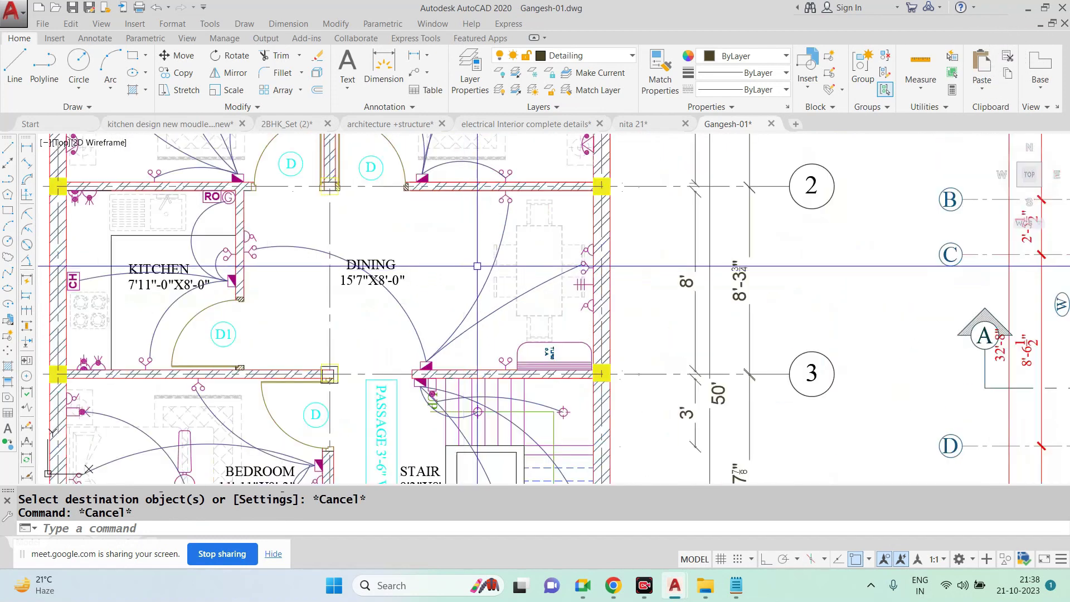
scroll(586, 230, "up", 2)
scroll(563, 390, "down", 2)
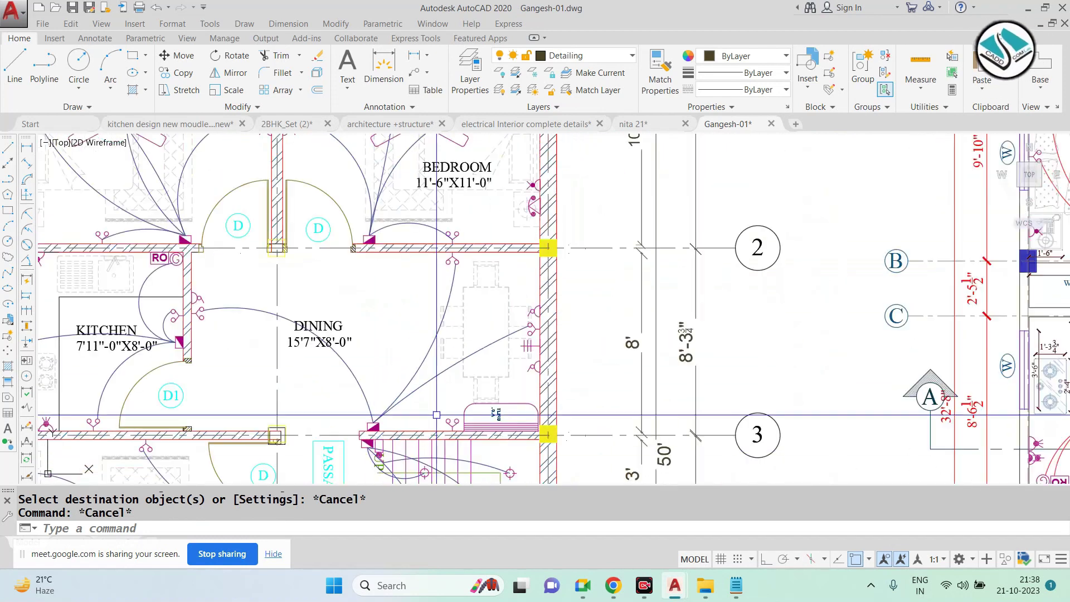
scroll(564, 379, "up", 2)
scroll(547, 255, "down", 2)
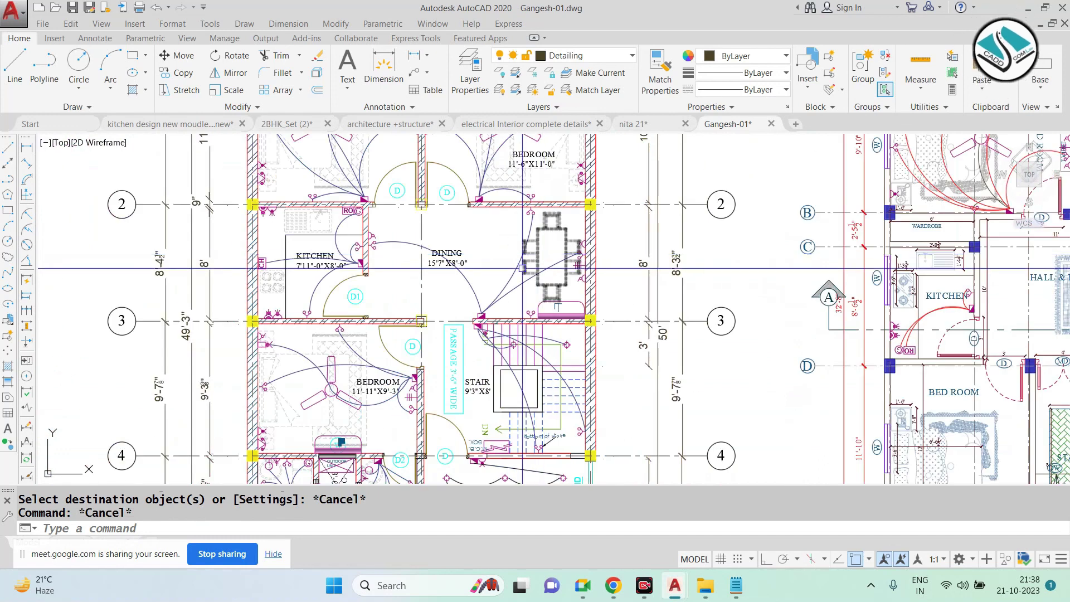
scroll(427, 390, "up", 2)
scroll(428, 357, "down", 1)
scroll(428, 344, "down", 1)
scroll(427, 343, "up", 3)
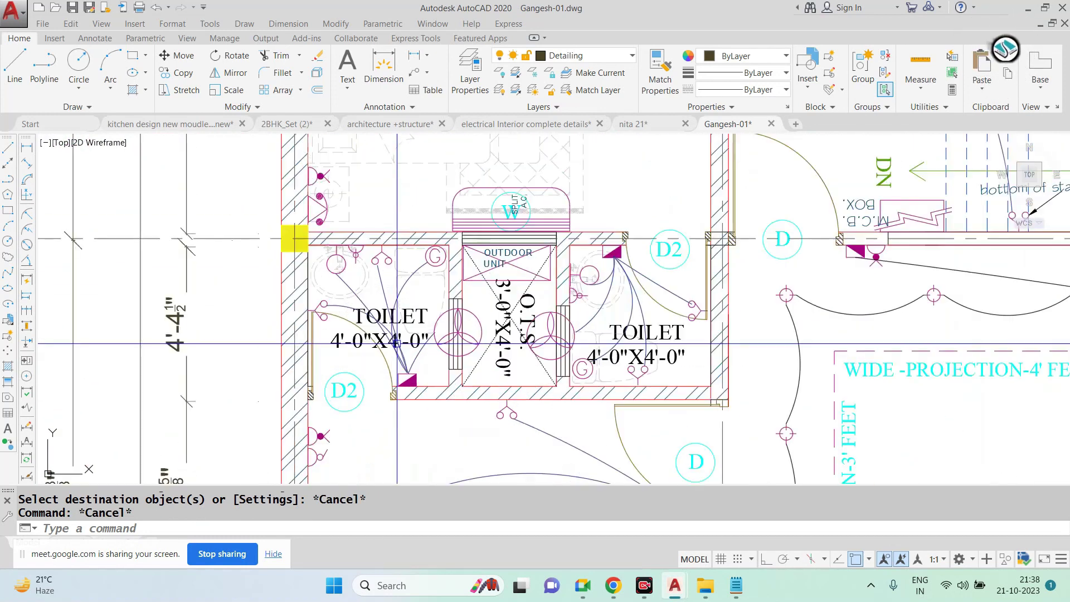
scroll(397, 340, "up", 2)
scroll(397, 339, "down", 3)
scroll(463, 362, "up", 1)
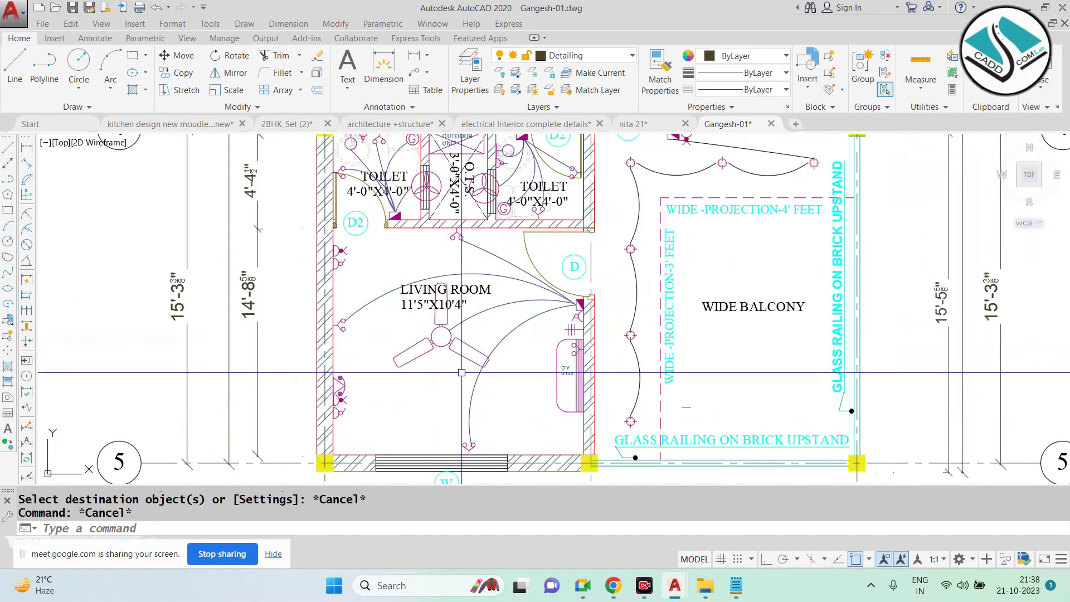
scroll(463, 359, "up", 2)
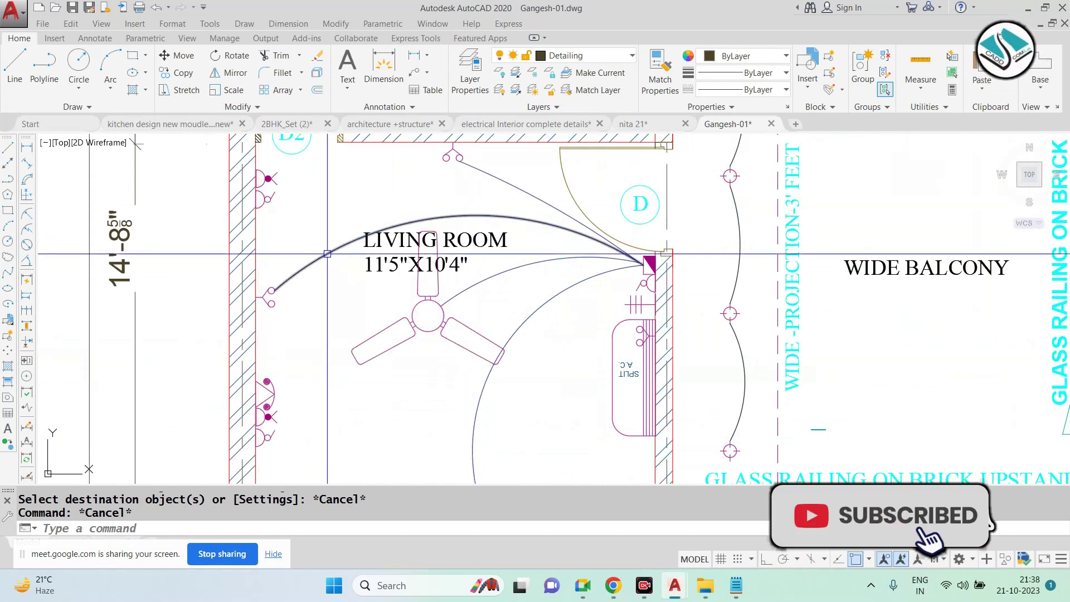
scroll(652, 287, "up", 2)
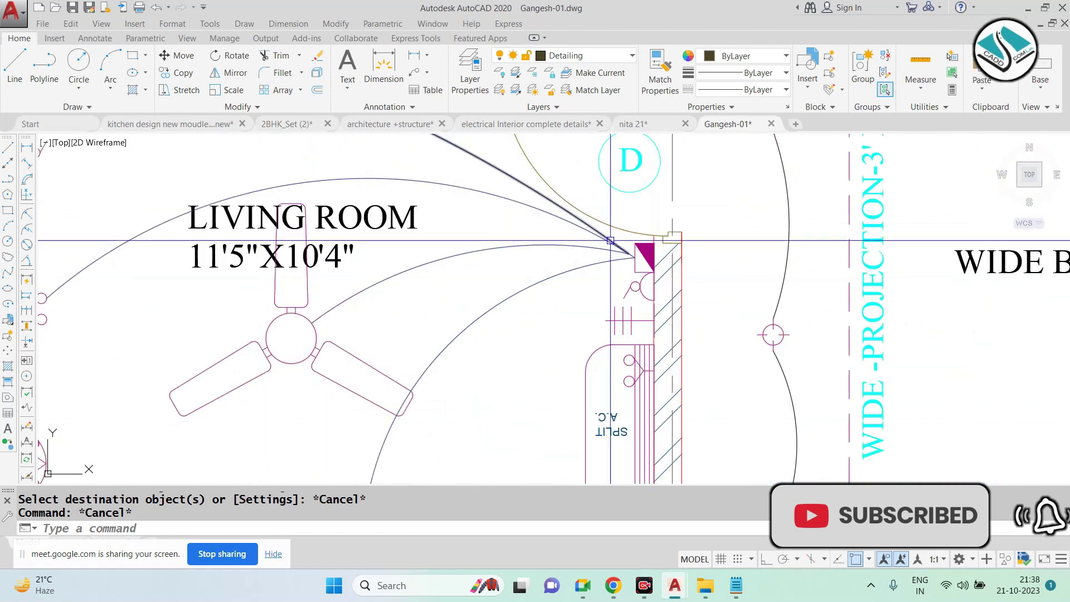
scroll(649, 287, "down", 2)
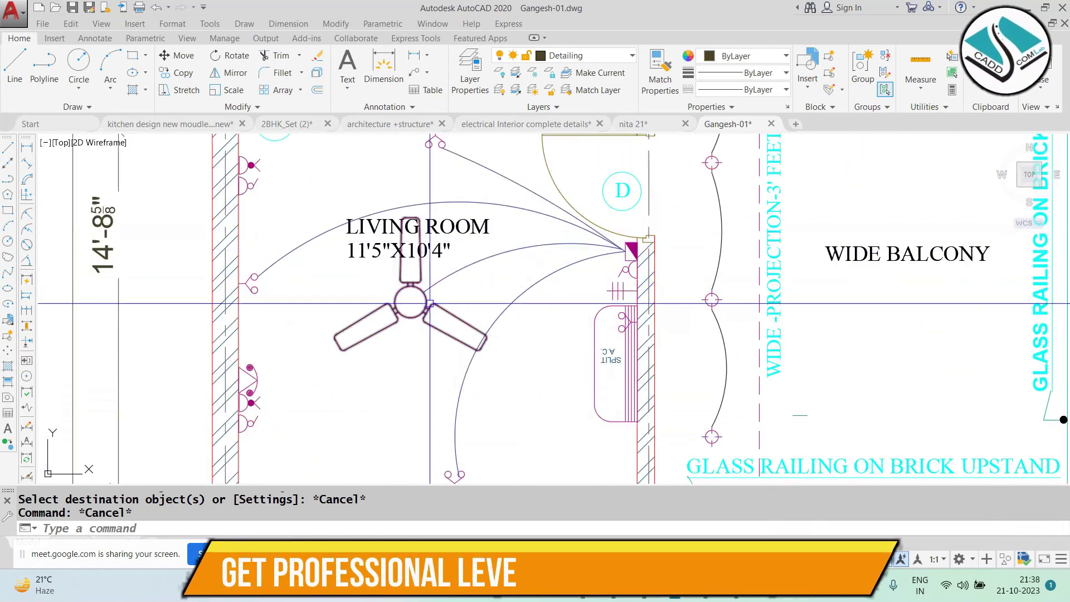
scroll(429, 303, "down", 2)
middle_click_drag(557, 277, 398, 388)
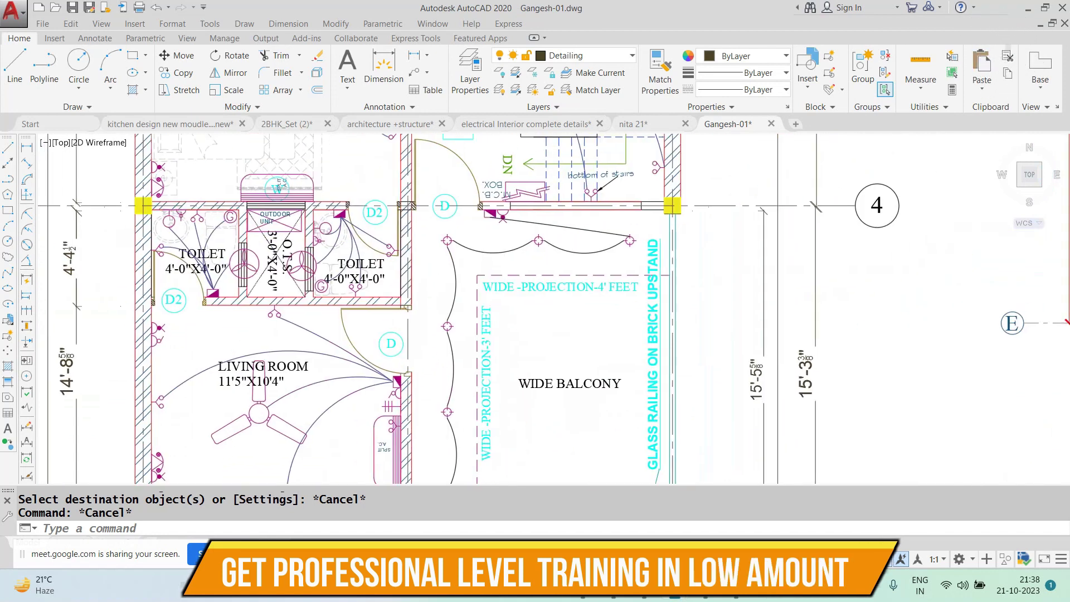
scroll(548, 264, "up", 2)
scroll(624, 167, "down", 3)
scroll(641, 188, "up", 1)
middle_click_drag(551, 179, 518, 288)
scroll(517, 288, "up", 4)
scroll(513, 269, "down", 2)
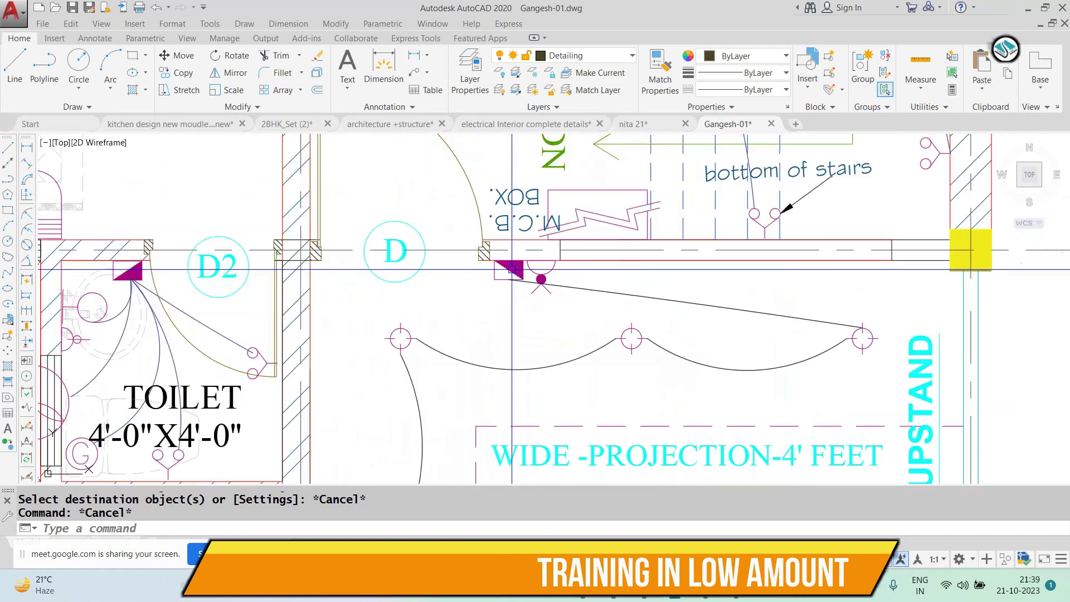
scroll(521, 272, "down", 3)
scroll(523, 273, "up", 1)
middle_click_drag(505, 83, 491, 270)
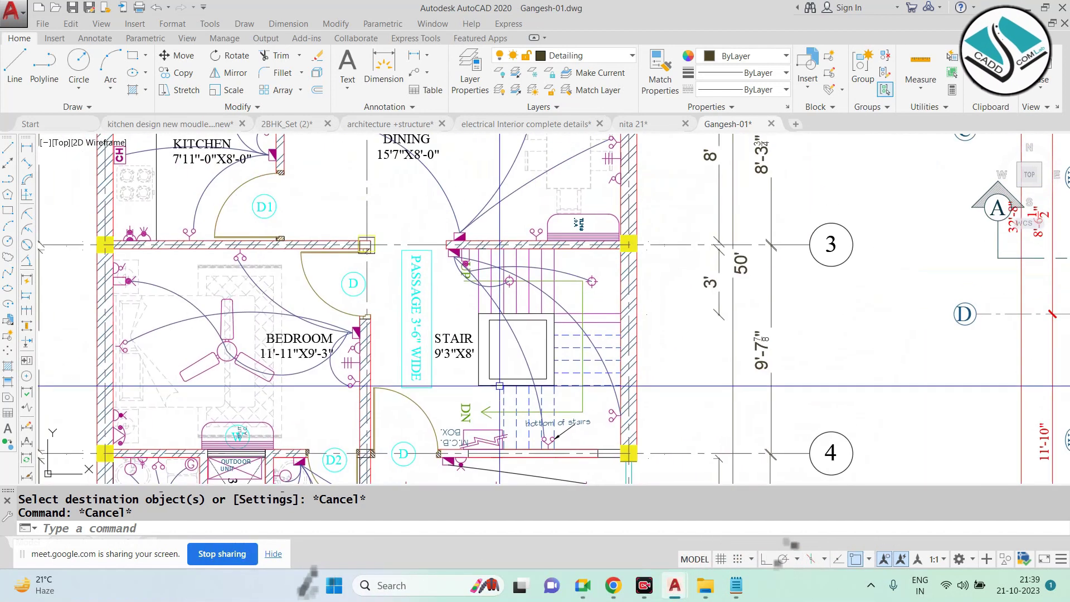
scroll(490, 269, "up", 4)
scroll(490, 270, "down", 4)
middle_click_drag(471, 436, 493, 337)
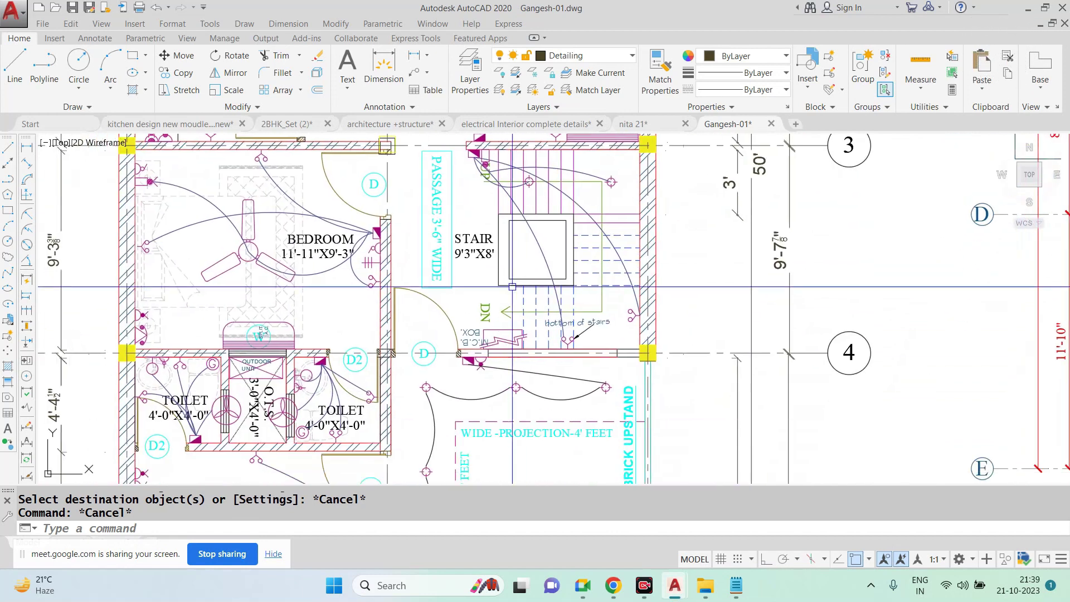
scroll(493, 337, "up", 4)
scroll(518, 340, "down", 3)
scroll(517, 340, "up", 3)
Crossing-select the M.C.B. box with its label and start copying it from a base point on the box
left_click(530, 291)
left_click(445, 353)
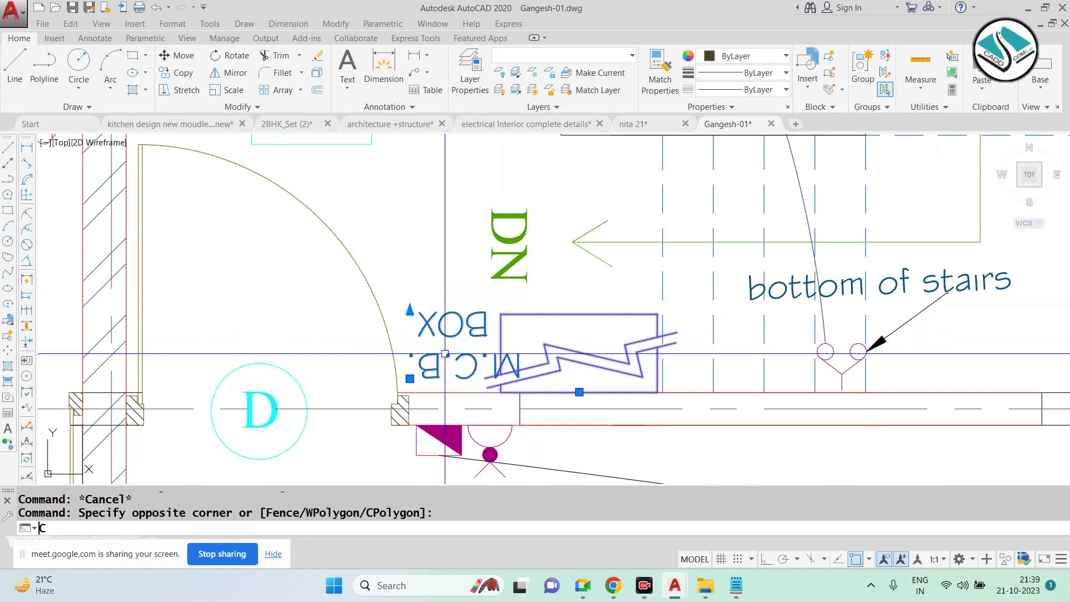
type("o")
key("Return")
left_click(518, 371)
scroll(518, 371, "down", 4)
scroll(557, 318, "down", 2)
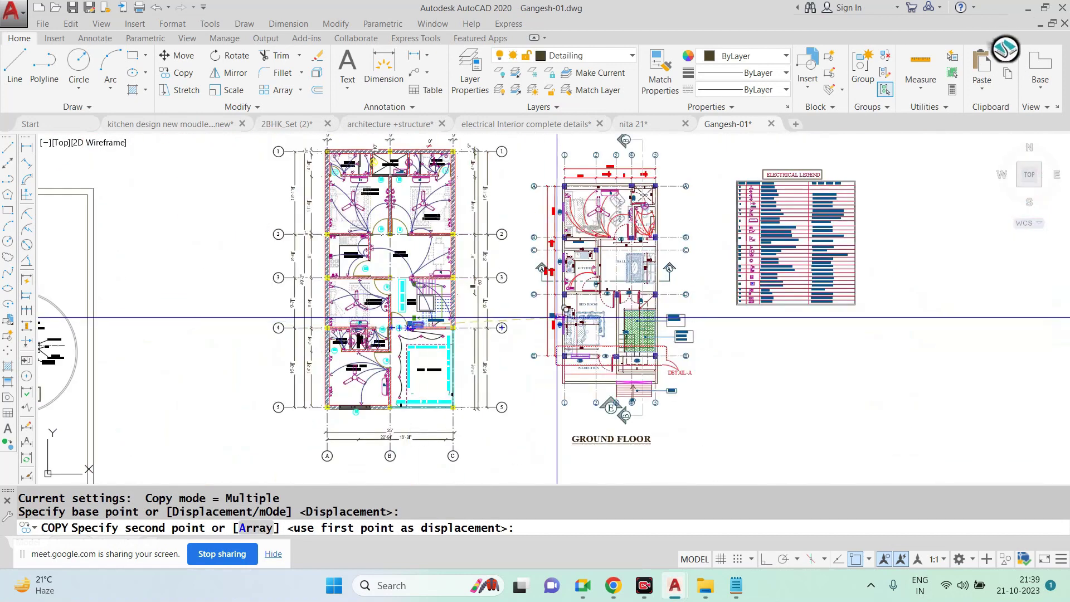
scroll(633, 325, "up", 3)
scroll(666, 300, "up", 3)
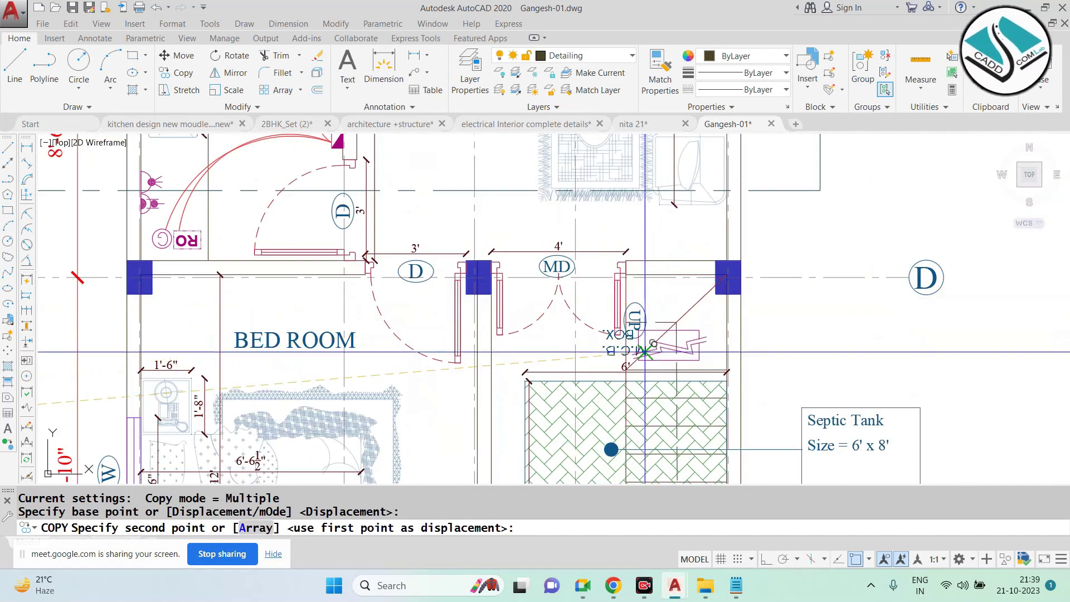
scroll(618, 299, "down", 6)
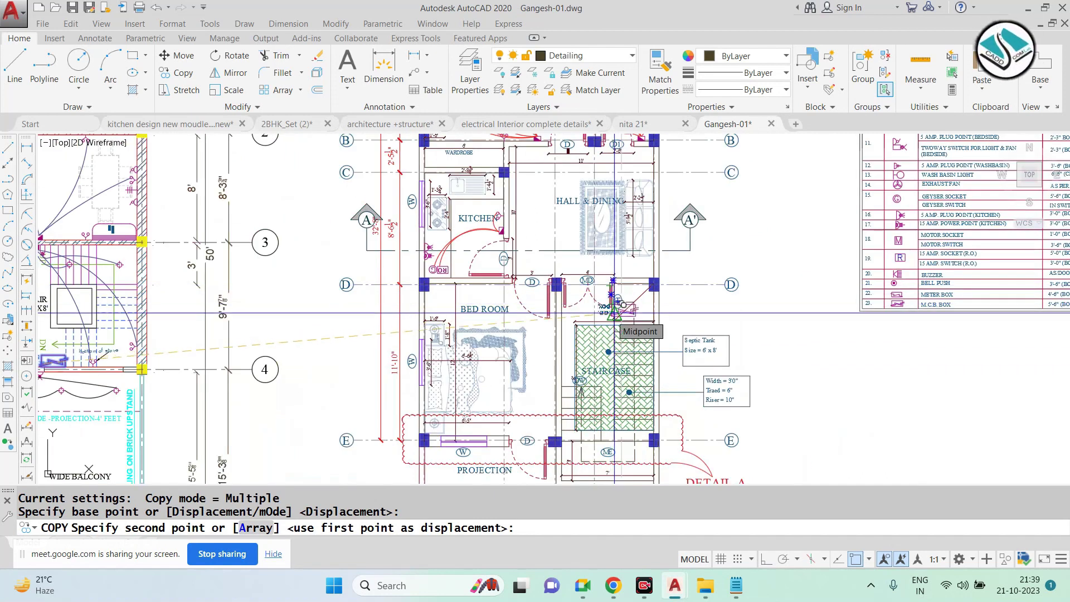
scroll(618, 302, "up", 2)
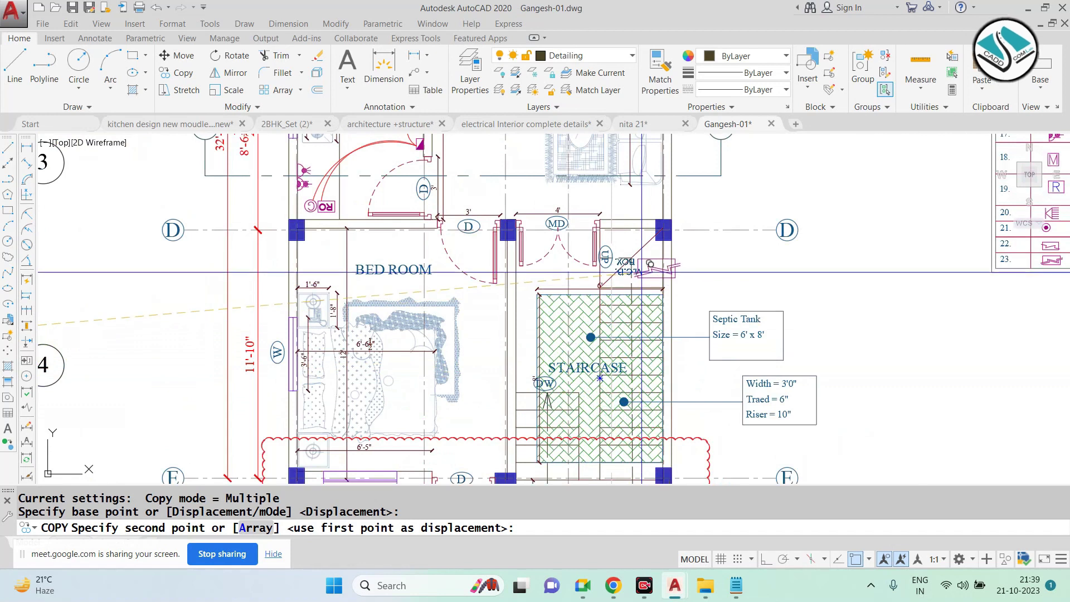
scroll(642, 273, "down", 1)
scroll(619, 244, "up", 1)
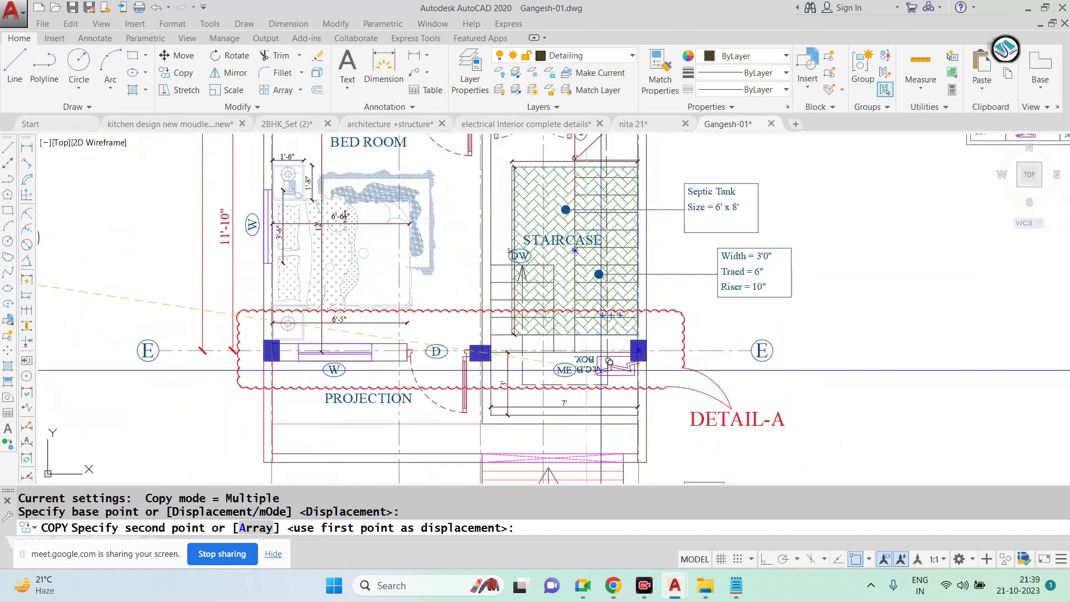
scroll(610, 370, "up", 5)
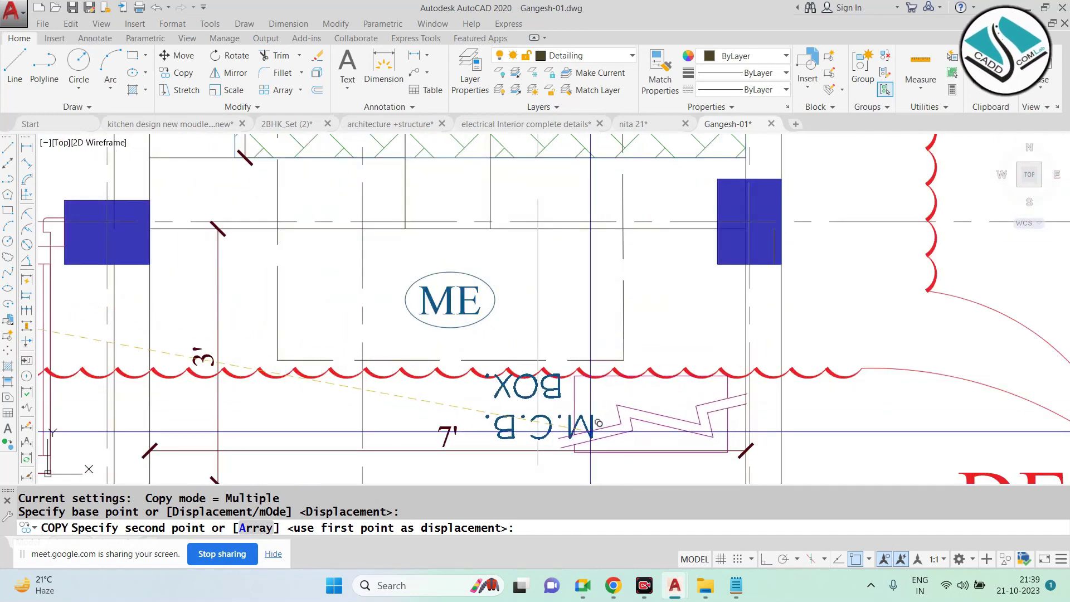
Place the M.C.B. box copy beside the ME mark on grid line E below the staircase
left_click(592, 427)
key("Escape")
scroll(613, 402, "down", 2)
scroll(666, 381, "down", 2)
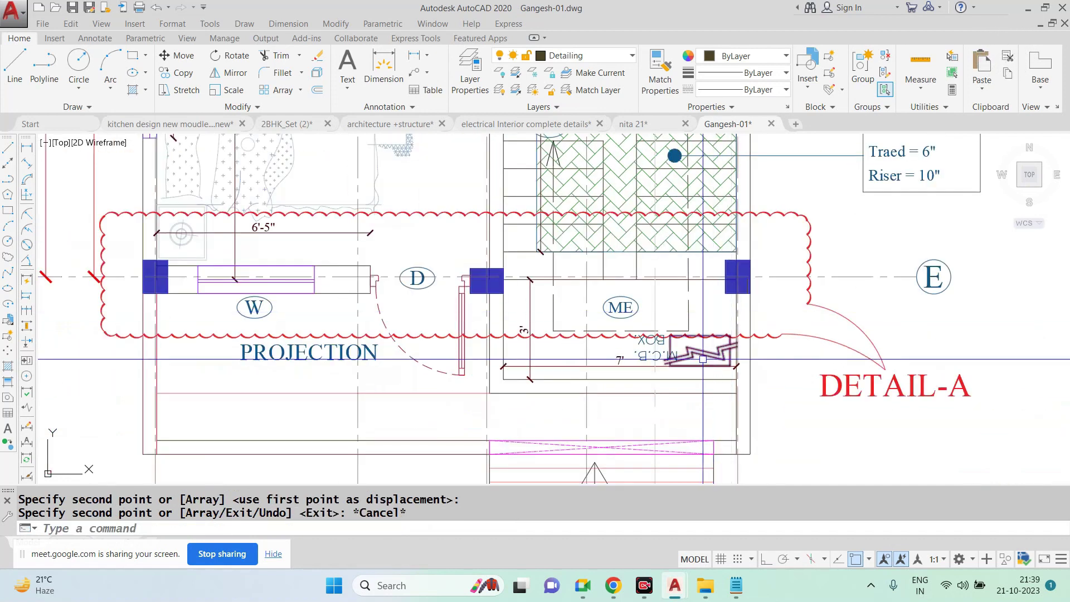
scroll(666, 362, "down", 3)
scroll(502, 312, "down", 2)
scroll(285, 277, "up", 3)
scroll(285, 277, "up", 2)
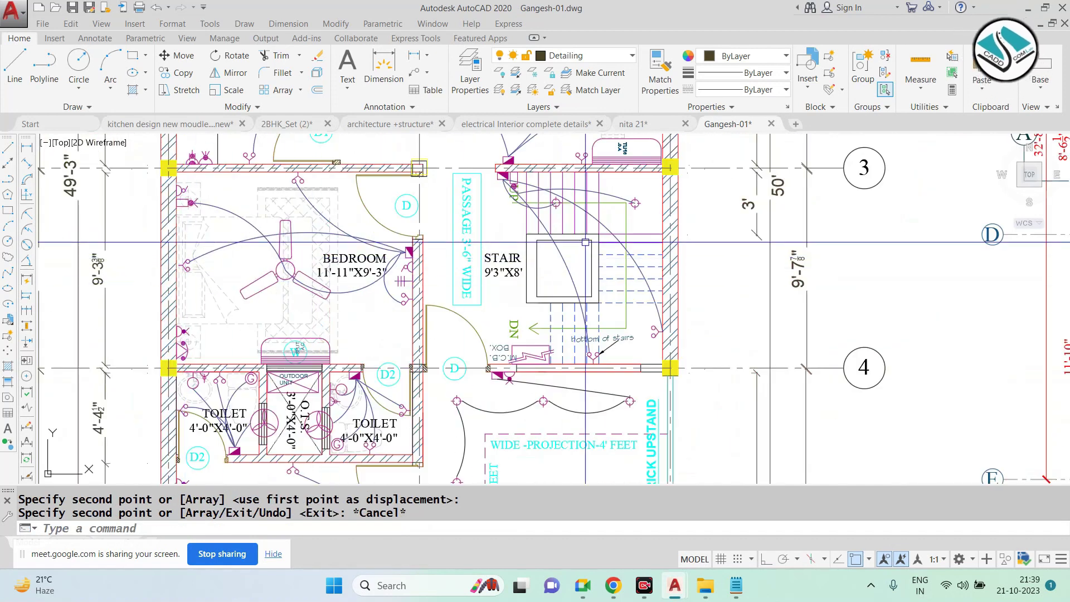
scroll(574, 270, "up", 2)
middle_click_drag(558, 155, 439, 277)
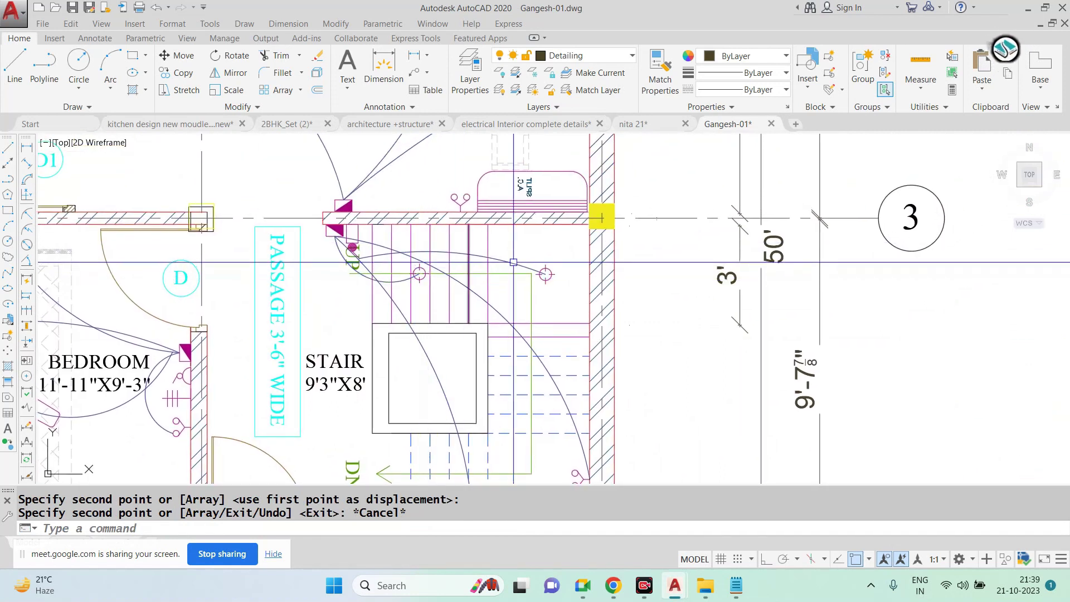
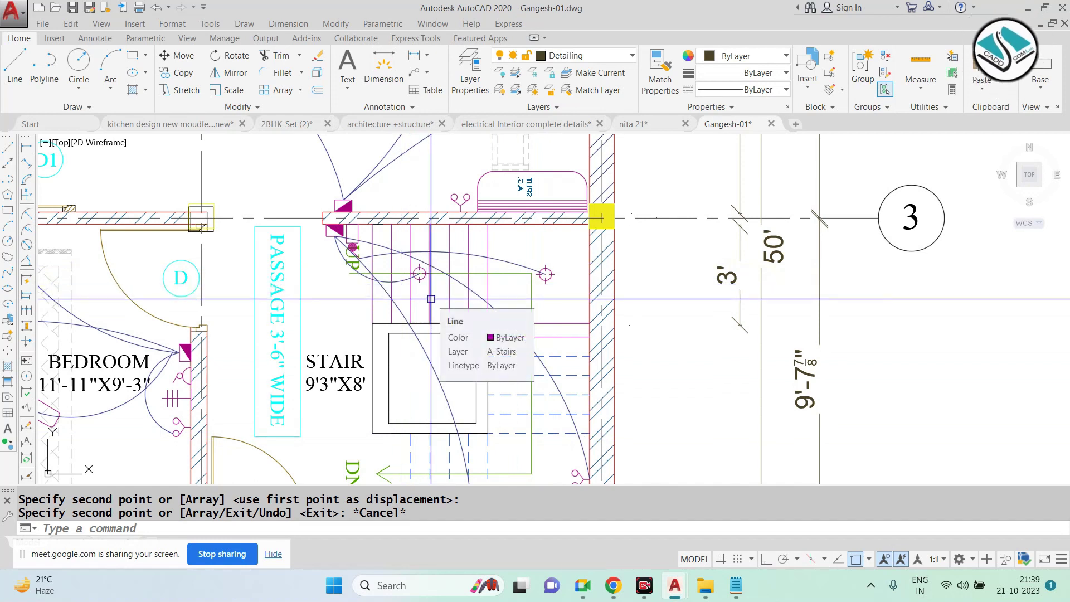
Look over the Gangesh-01 plan and Electrical Legend, then switch to the electrical Interior complete details drawing
scroll(484, 200, "down", 2)
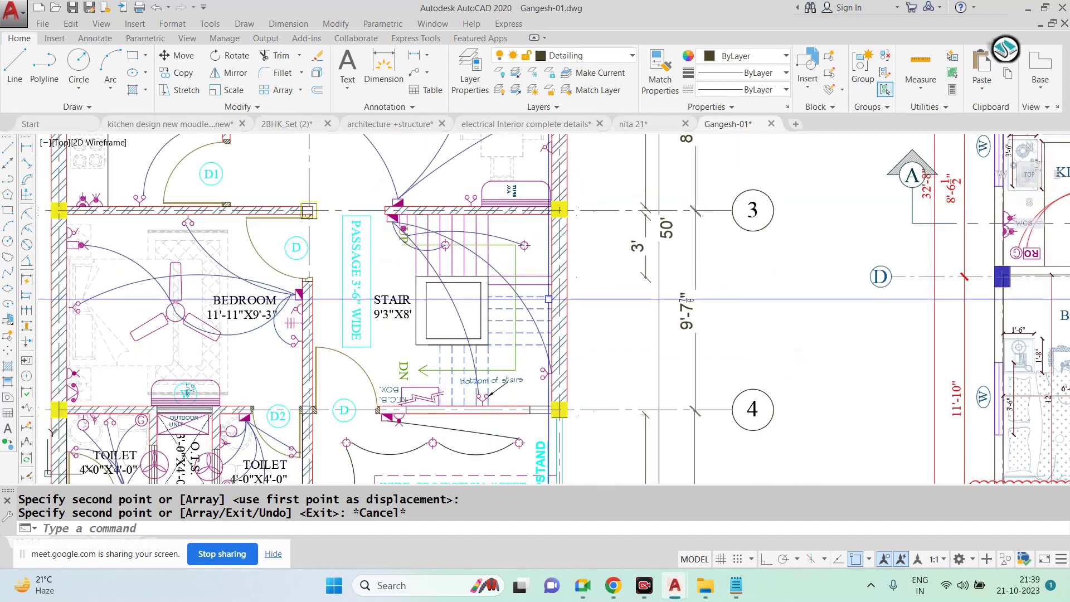
scroll(471, 386, "up", 5)
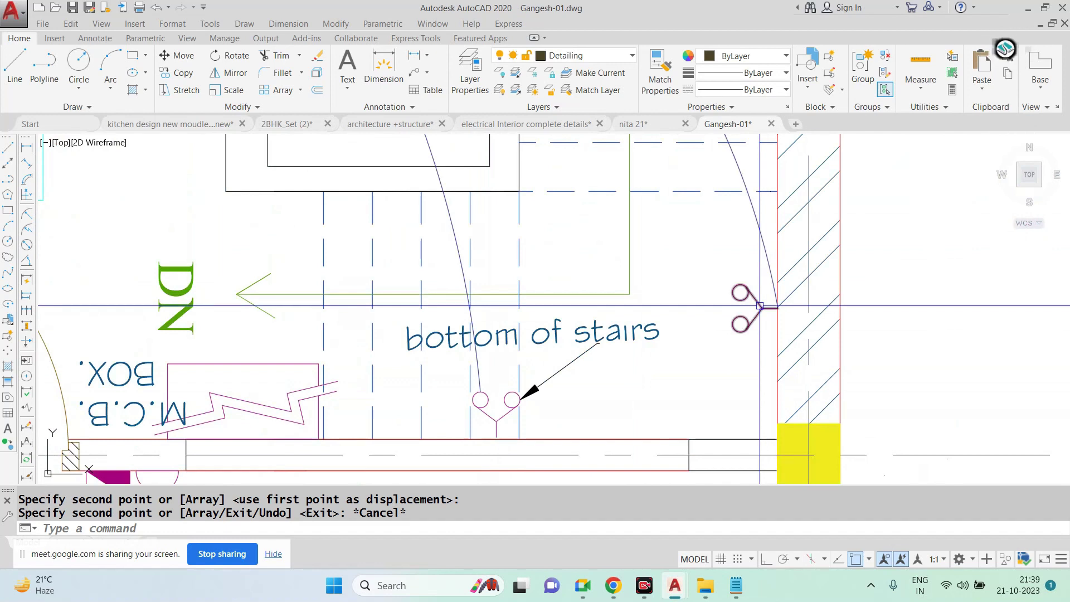
scroll(812, 296, "down", 2)
scroll(618, 326, "down", 2)
scroll(614, 325, "down", 3)
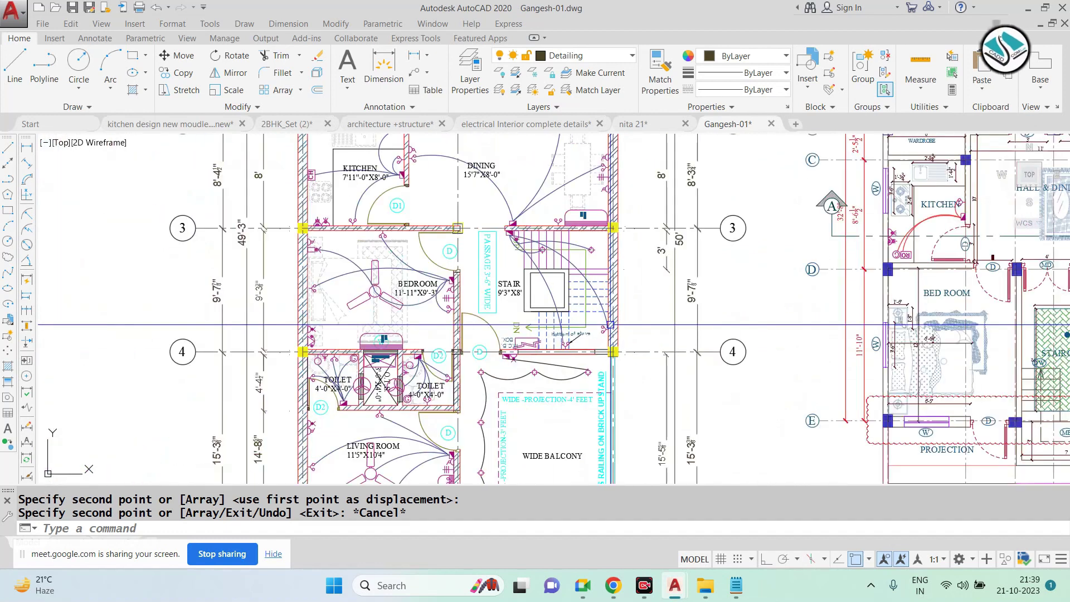
scroll(502, 313, "down", 2)
scroll(491, 301, "down", 2)
middle_click_drag(853, 256, 613, 257)
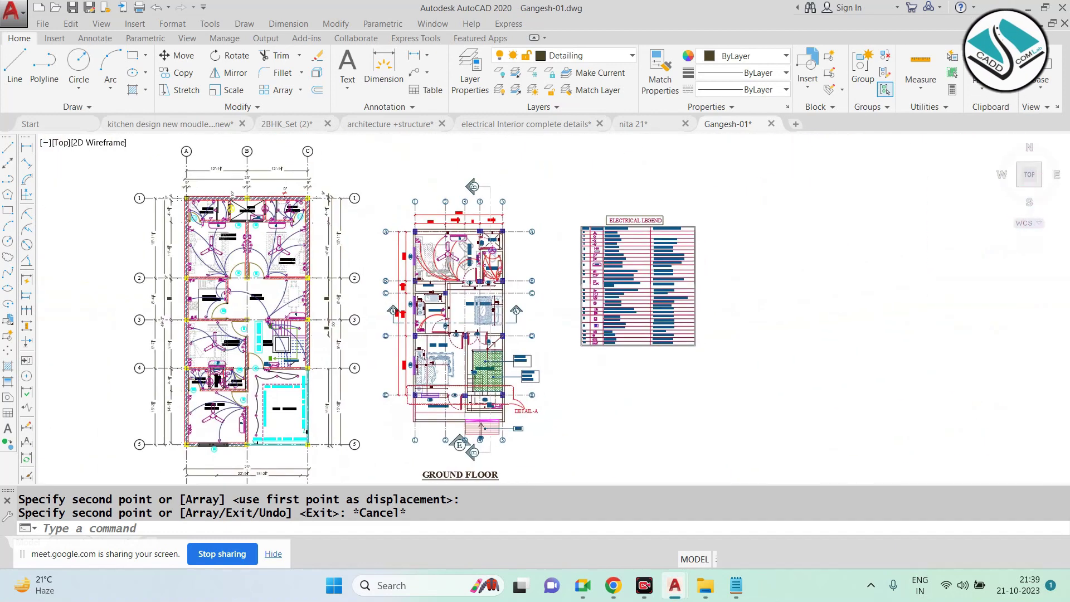
scroll(609, 255, "up", 4)
scroll(610, 256, "up", 2)
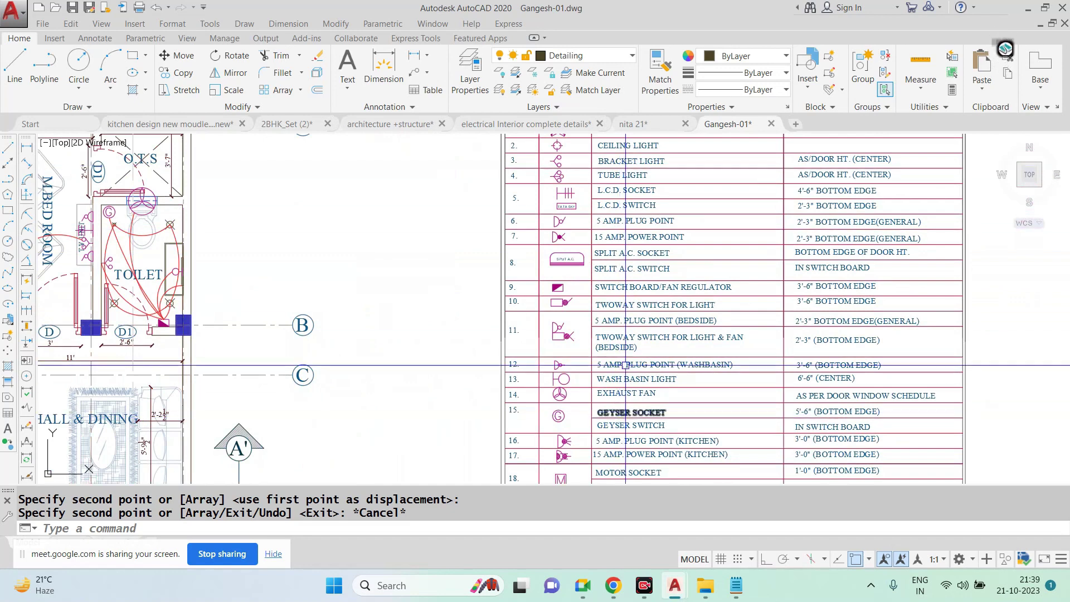
scroll(625, 366, "down", 3)
scroll(657, 213, "up", 3)
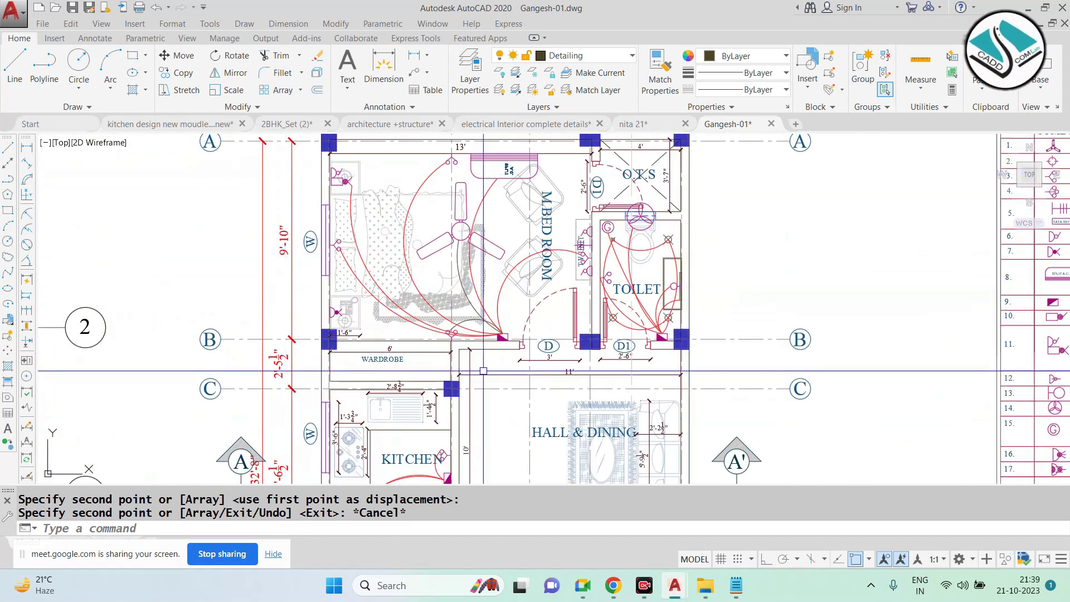
scroll(483, 370, "down", 3)
scroll(557, 250, "up", 2)
scroll(606, 350, "up", 1)
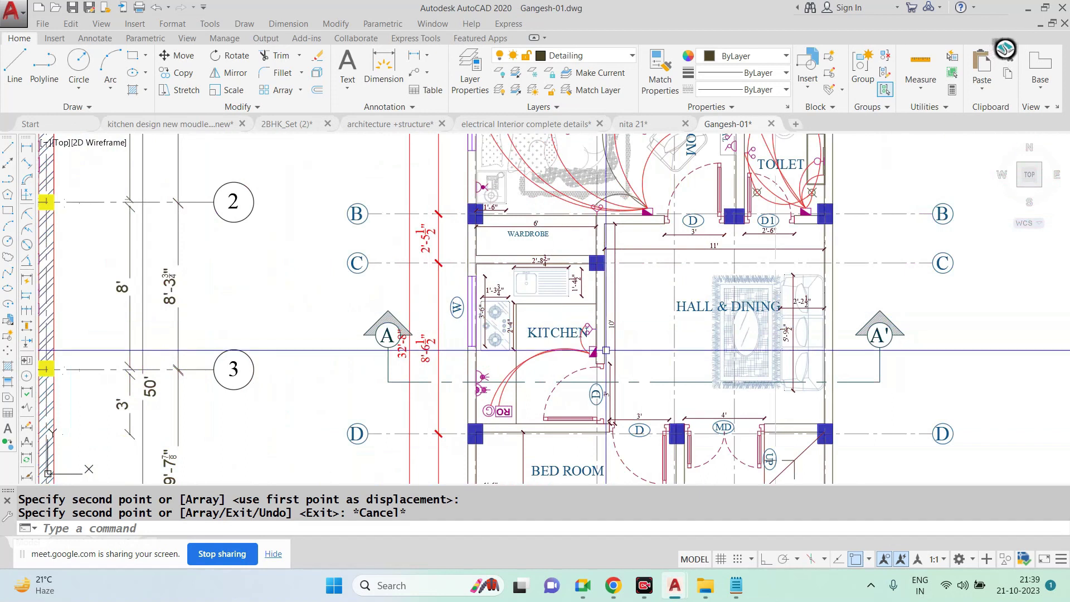
scroll(589, 314, "down", 2)
scroll(588, 314, "down", 1)
scroll(631, 212, "up", 3)
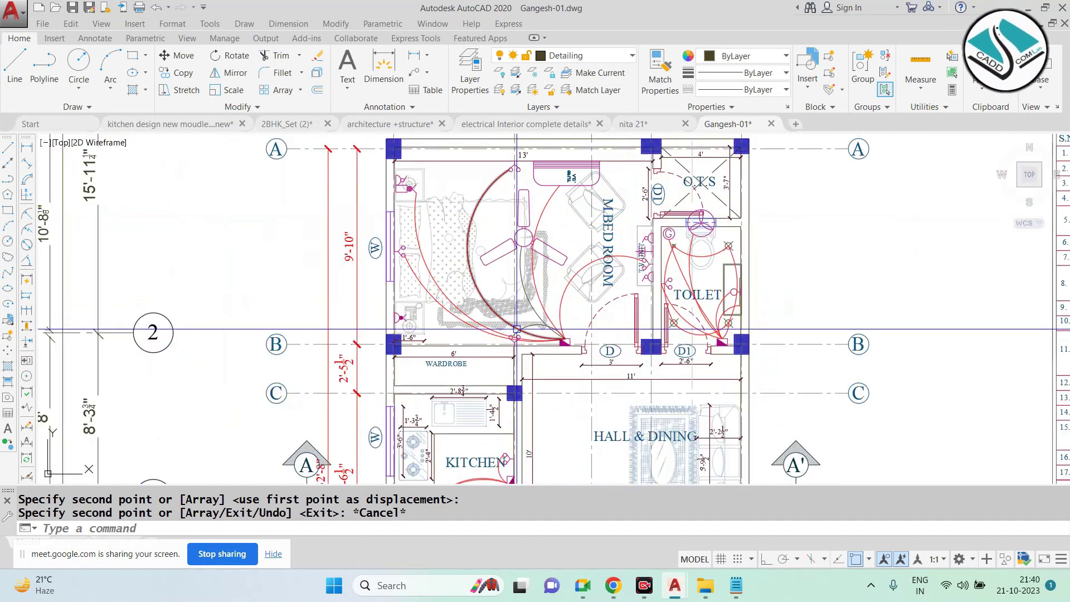
scroll(510, 278, "down", 3)
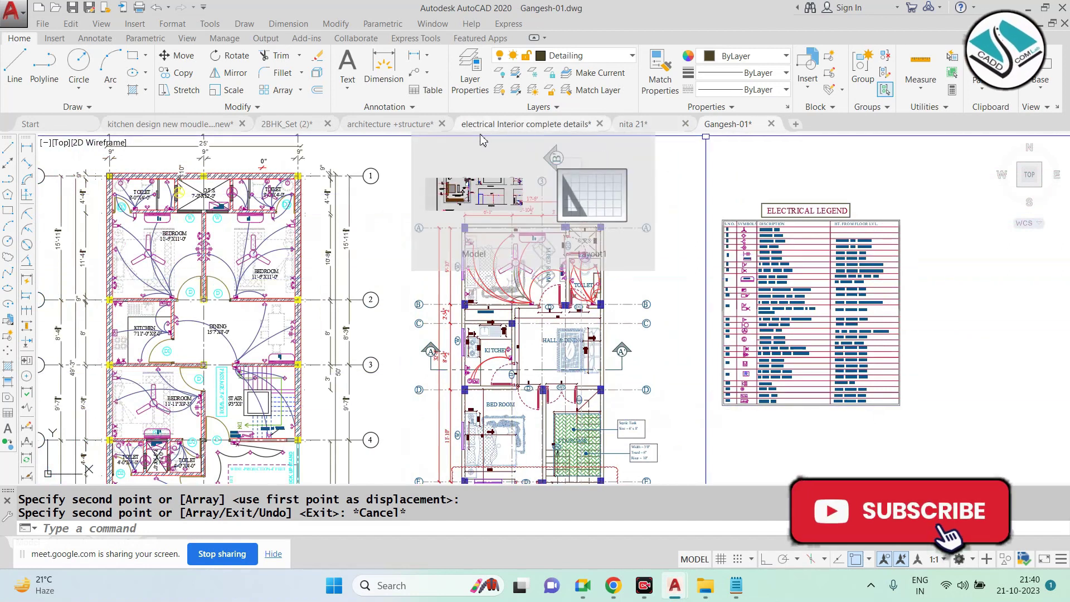
left_click(580, 125)
scroll(549, 401, "down", 5)
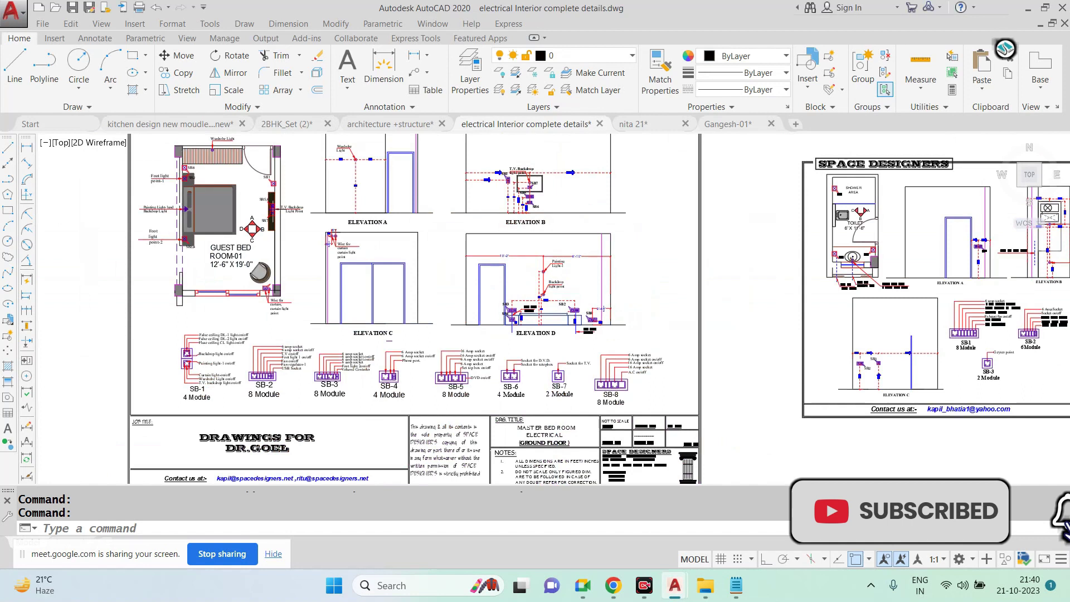
scroll(513, 357, "down", 2)
scroll(309, 250, "up", 5)
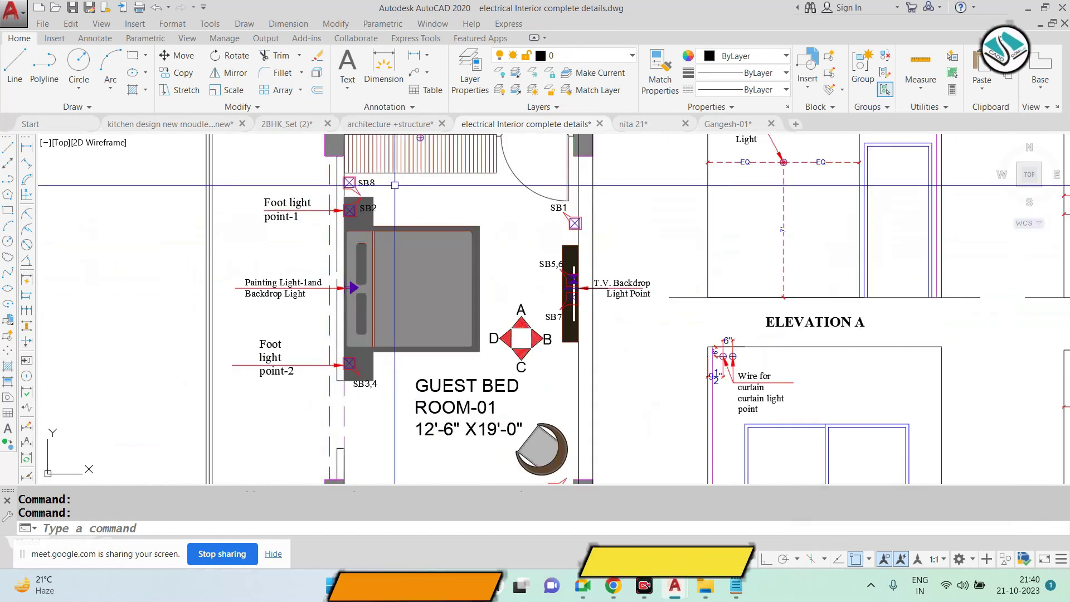
scroll(335, 249, "up", 1)
scroll(345, 249, "up", 3)
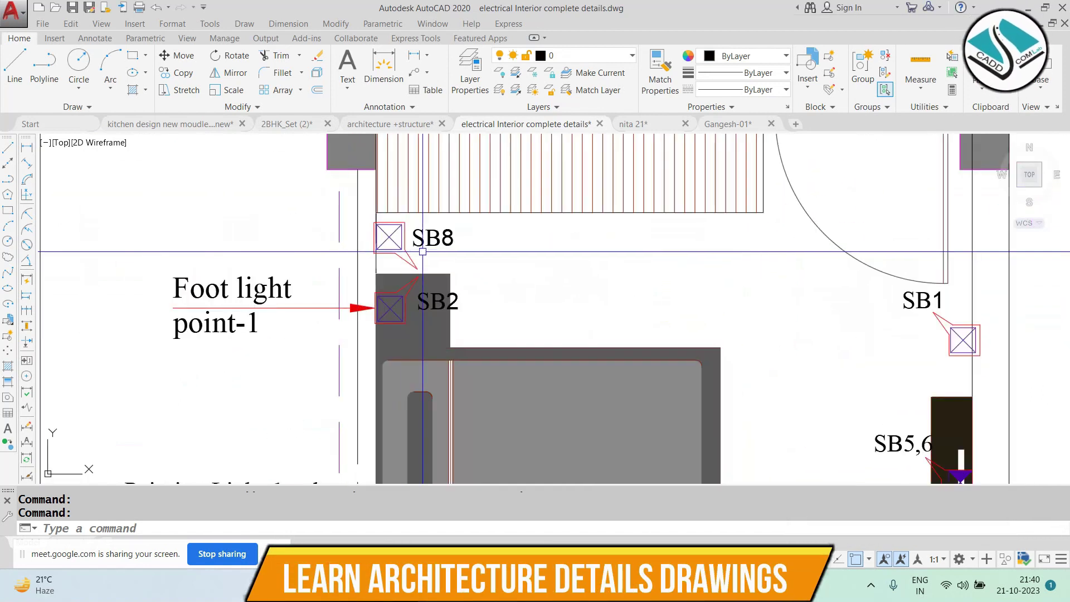
scroll(357, 286, "down", 5)
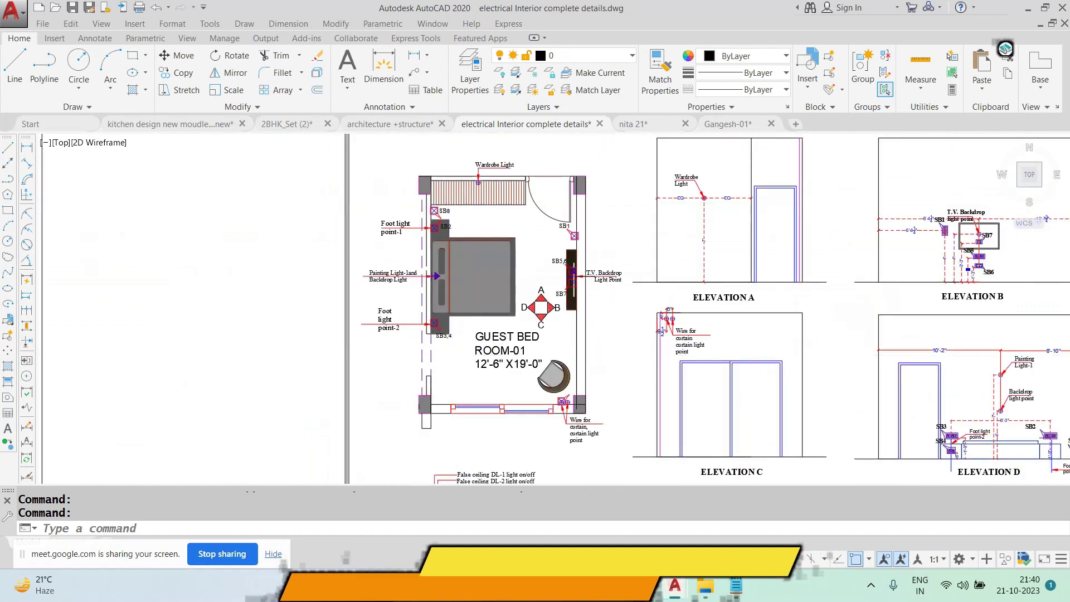
scroll(441, 329, "up", 5)
scroll(438, 328, "down", 4)
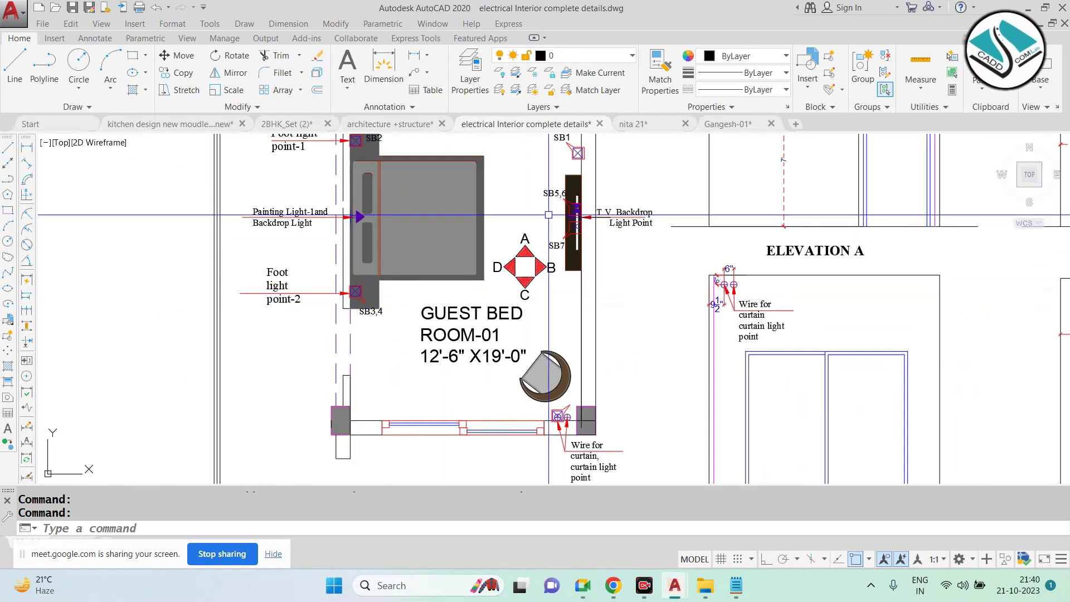
scroll(548, 215, "up", 4)
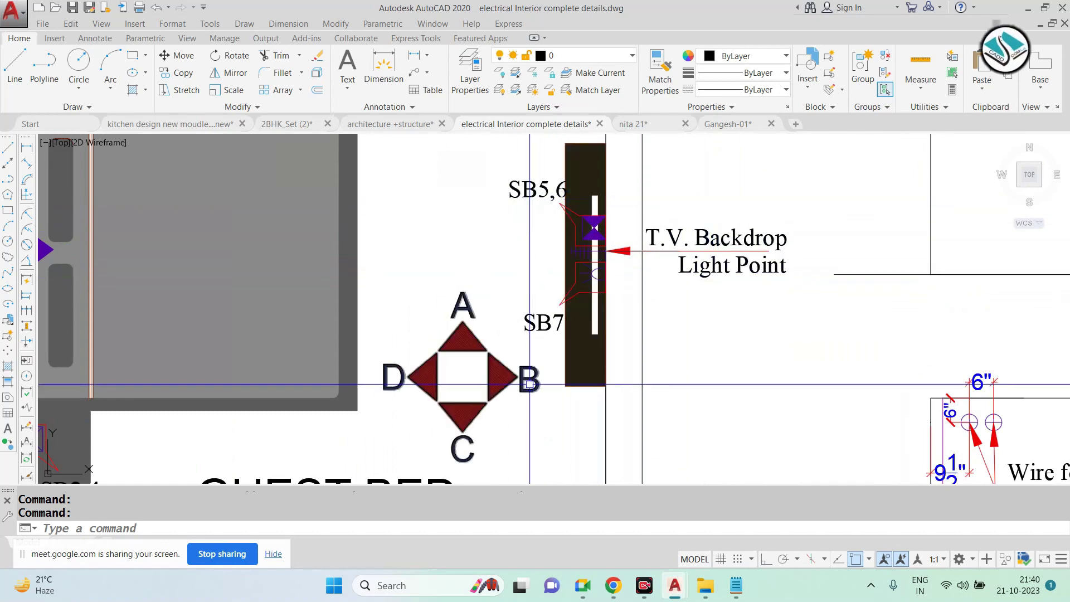
scroll(604, 291, "down", 6)
scroll(536, 301, "up", 2)
scroll(544, 293, "up", 4)
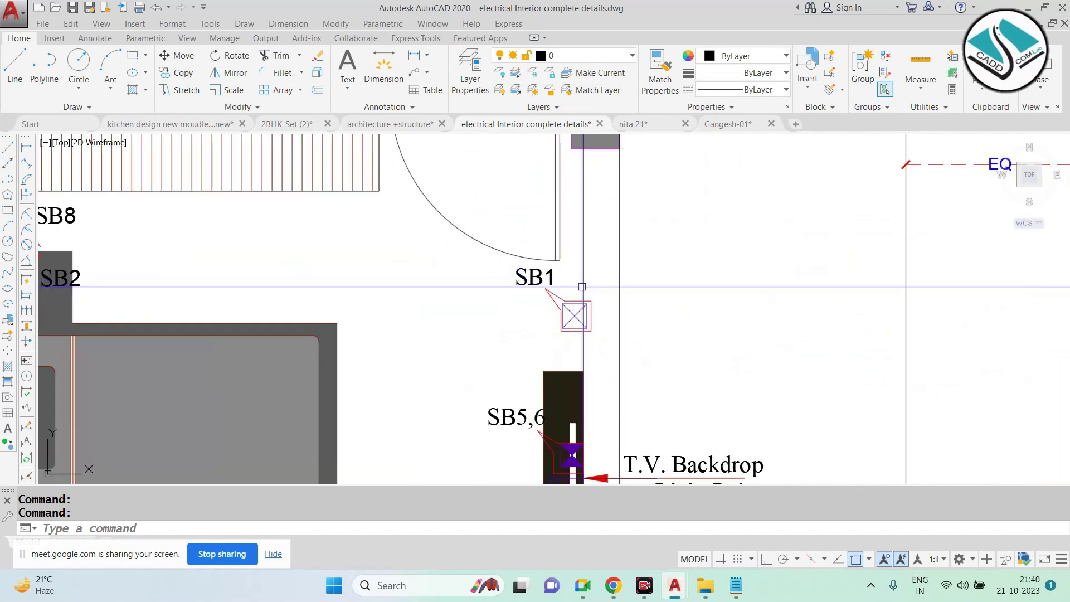
scroll(582, 287, "down", 6)
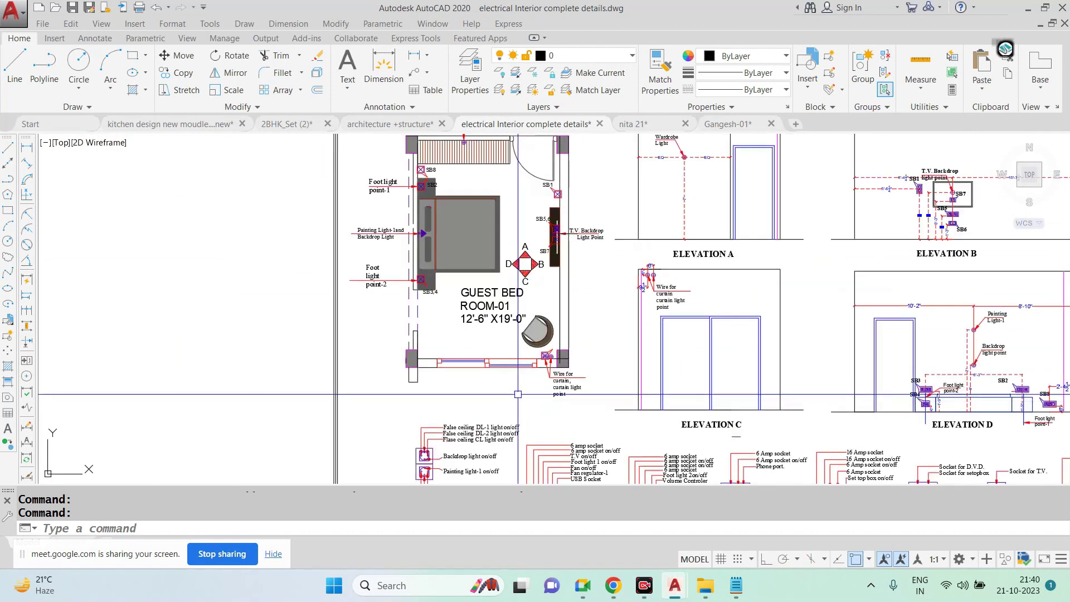
scroll(547, 356, "up", 6)
scroll(634, 311, "down", 3)
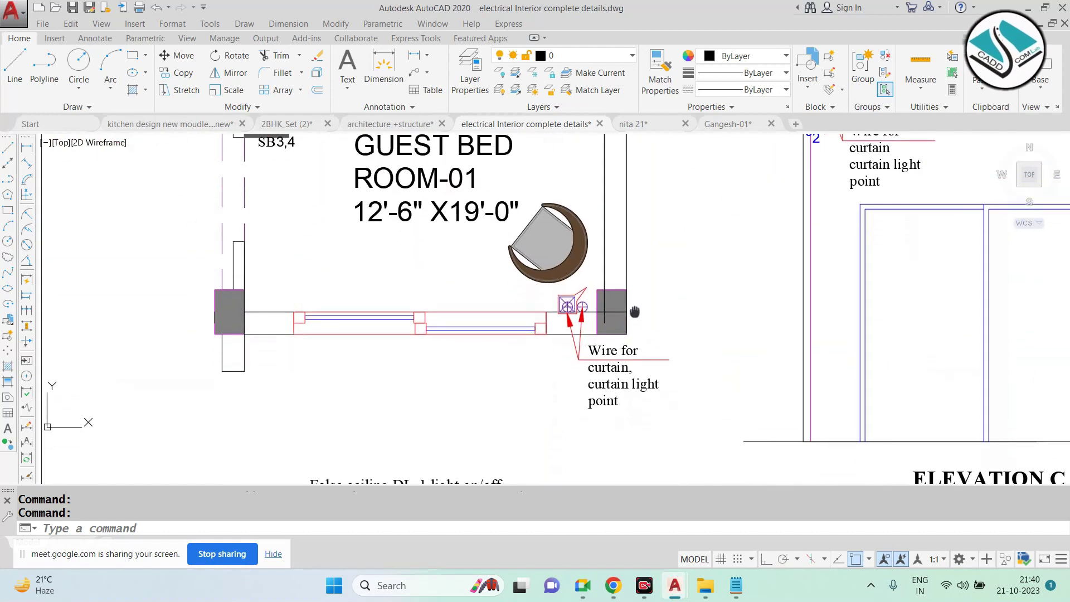
scroll(576, 327, "up", 2)
scroll(540, 361, "down", 3)
scroll(536, 354, "down", 1)
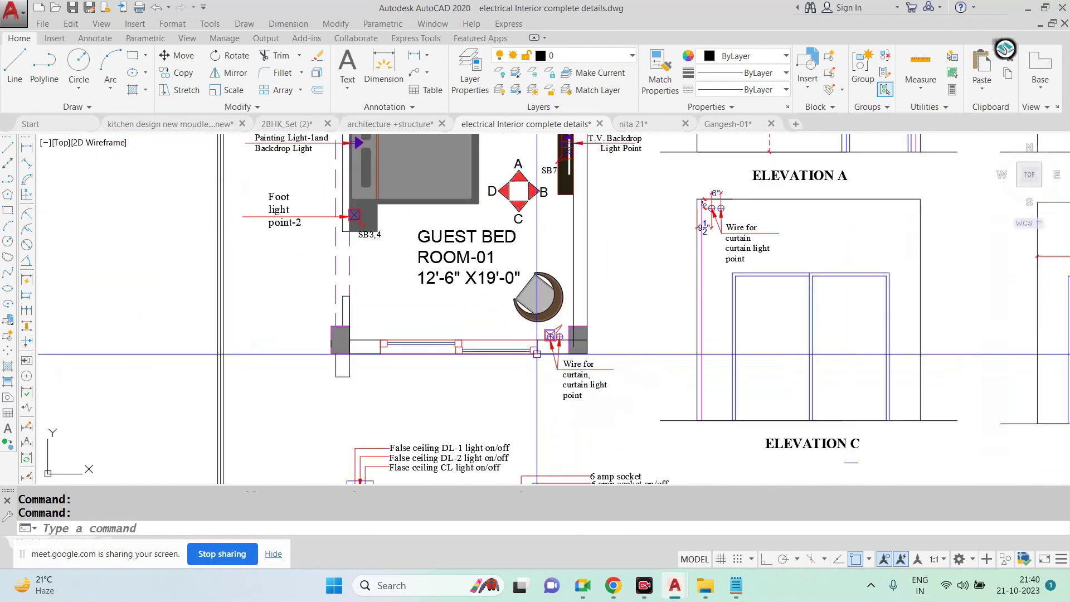
middle_click_drag(622, 272, 455, 376)
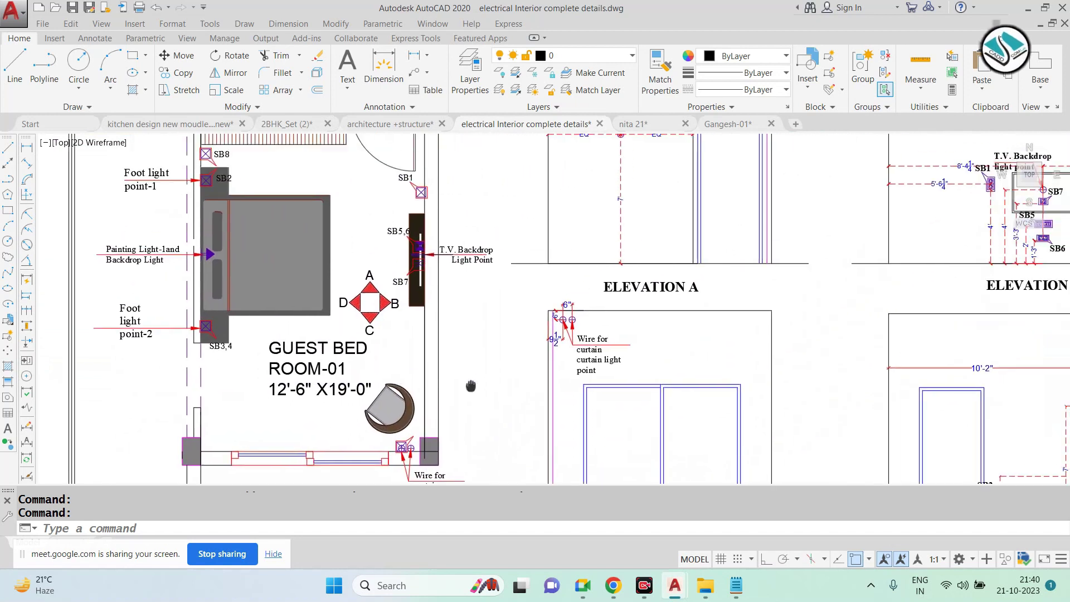
scroll(455, 376, "down", 2)
scroll(514, 319, "up", 2)
scroll(513, 301, "up", 3)
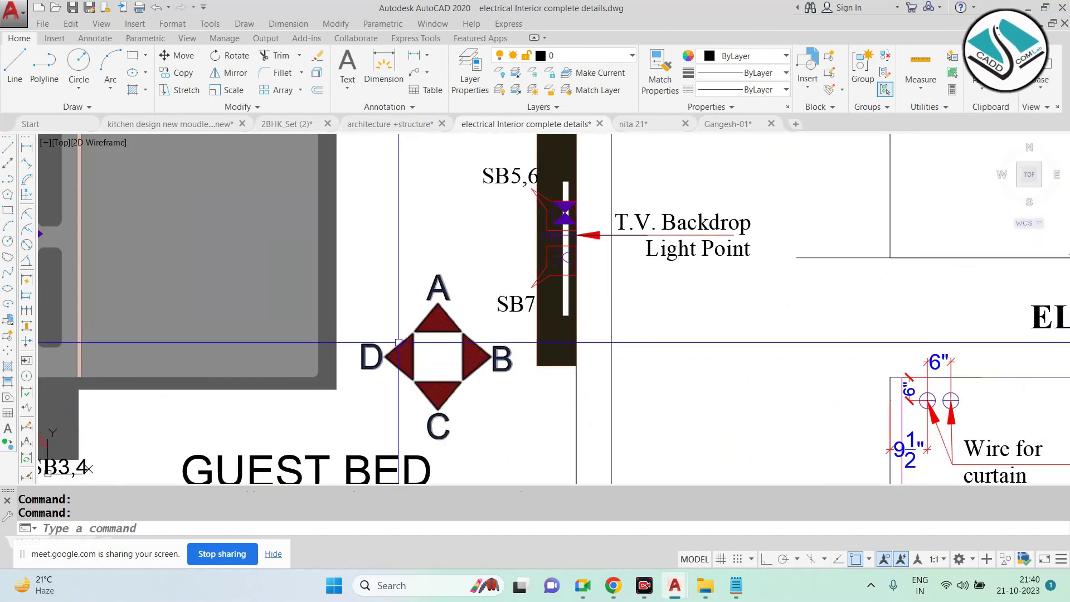
scroll(390, 365, "down", 2)
scroll(393, 368, "up", 1)
scroll(393, 366, "down", 1)
middle_click_drag(360, 171, 381, 280)
scroll(374, 267, "up", 3)
scroll(439, 279, "down", 1)
scroll(440, 280, "down", 3)
scroll(629, 381, "up", 5)
scroll(618, 429, "down", 5)
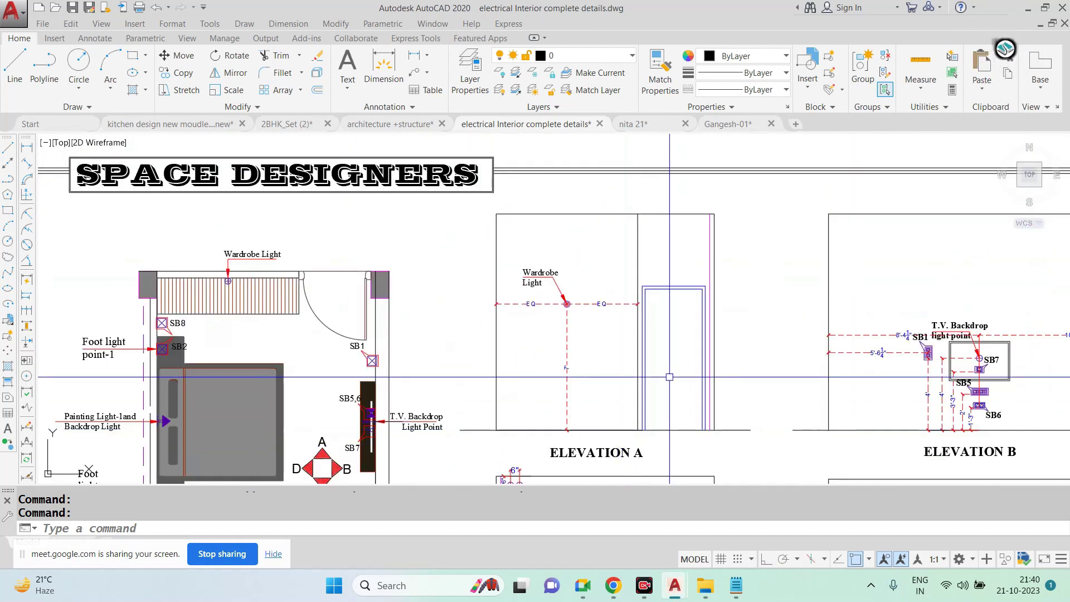
scroll(670, 377, "up", 2)
scroll(445, 218, "up", 4)
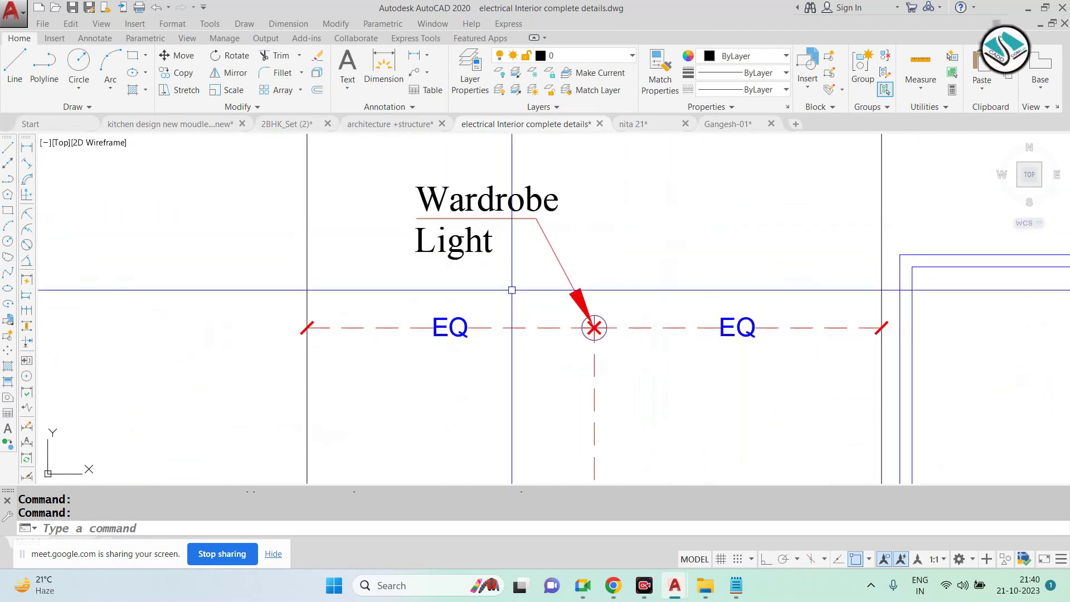
scroll(512, 290, "down", 2)
middle_click_drag(524, 312, 493, 228)
scroll(530, 228, "down", 2)
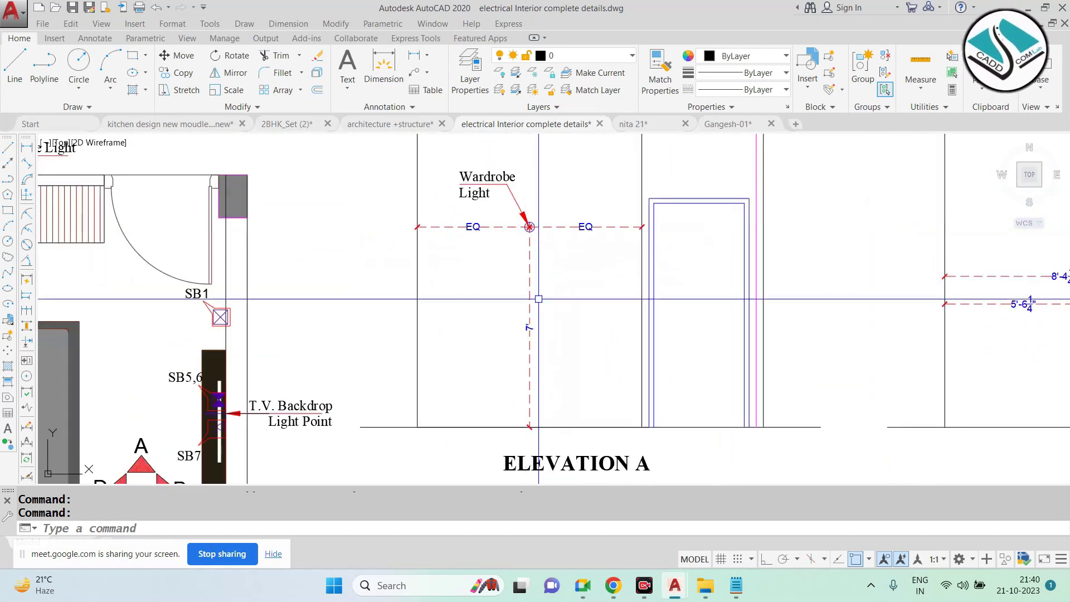
scroll(539, 299, "down", 3)
scroll(491, 335, "up", 1)
middle_click_drag(492, 347, 294, 318)
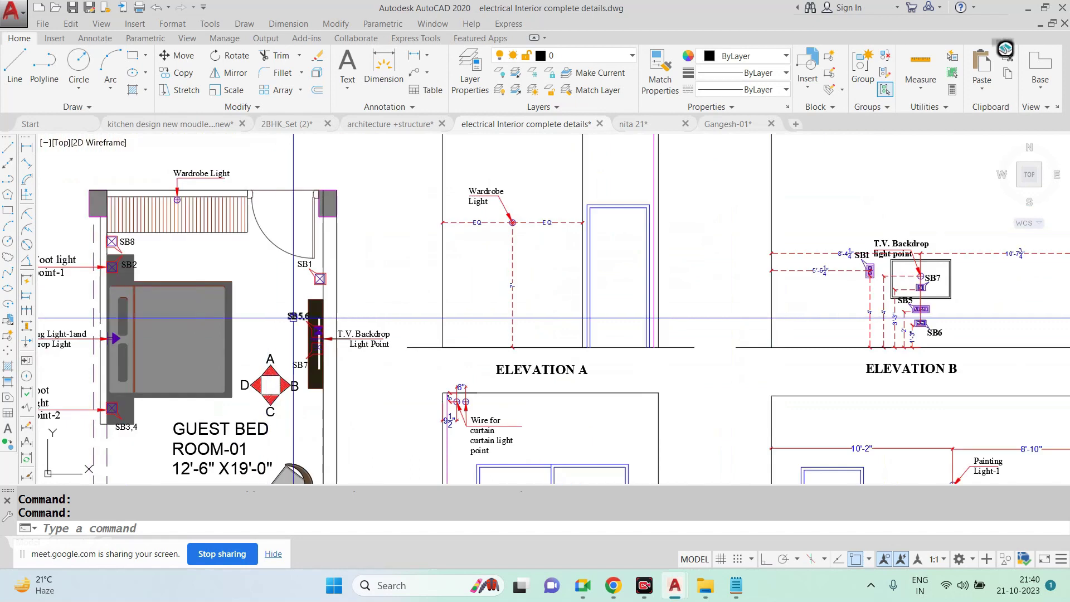
middle_click_drag(558, 335, 290, 318)
scroll(641, 313, "up", 2)
scroll(546, 313, "up", 2)
middle_click_drag(536, 251, 555, 304)
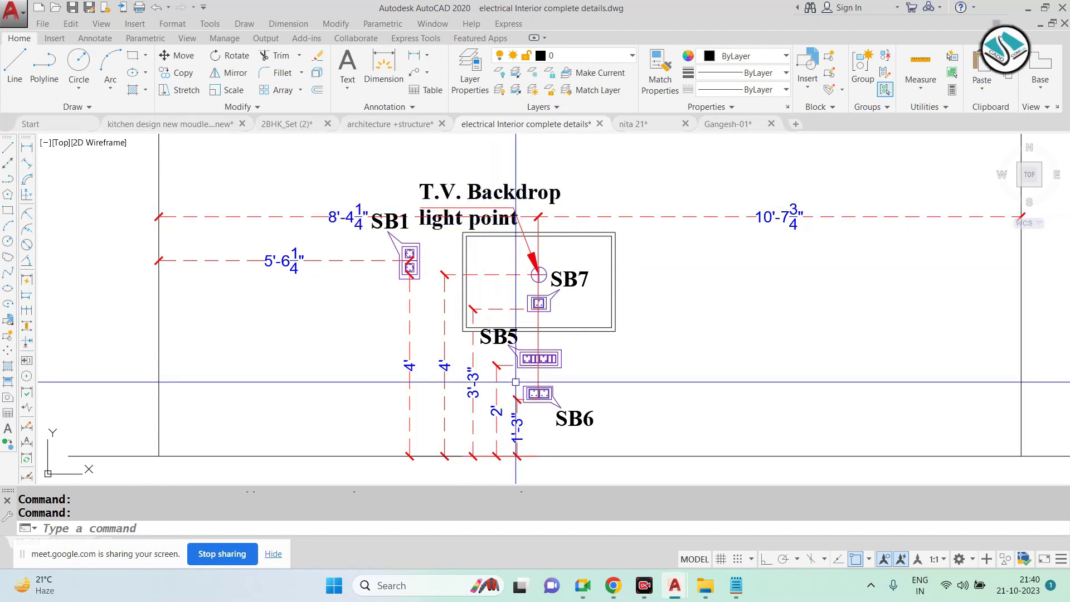
scroll(516, 382, "up", 3)
scroll(530, 407, "up", 1)
middle_click_drag(533, 363, 531, 368)
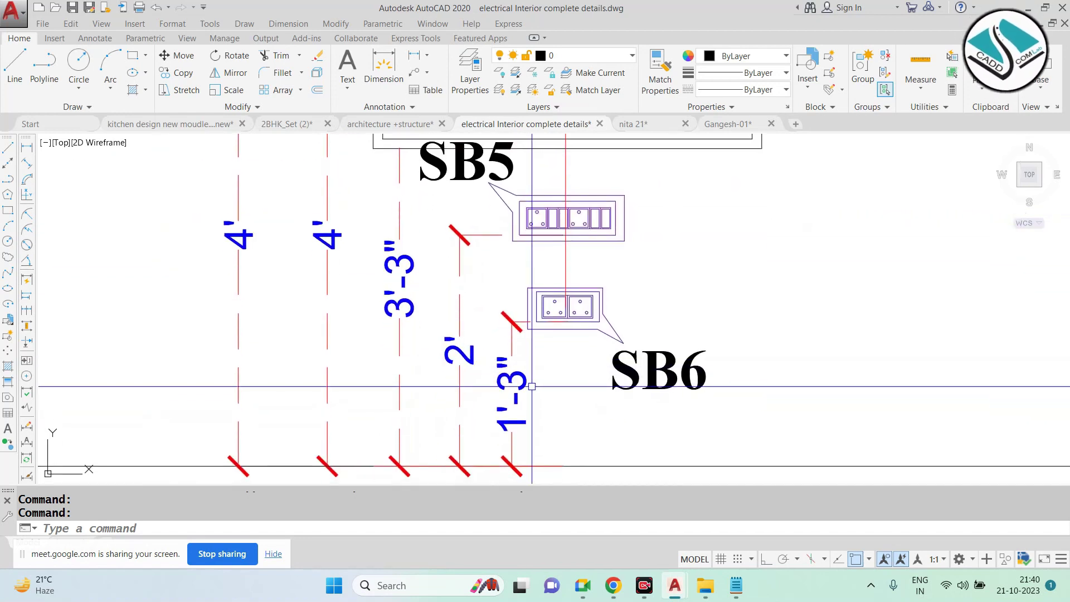
scroll(404, 302, "down", 1)
scroll(435, 284, "down", 3)
scroll(470, 215, "up", 5)
scroll(496, 201, "down", 2)
scroll(501, 211, "down", 2)
middle_click_drag(501, 211, 502, 290)
scroll(502, 290, "up", 2)
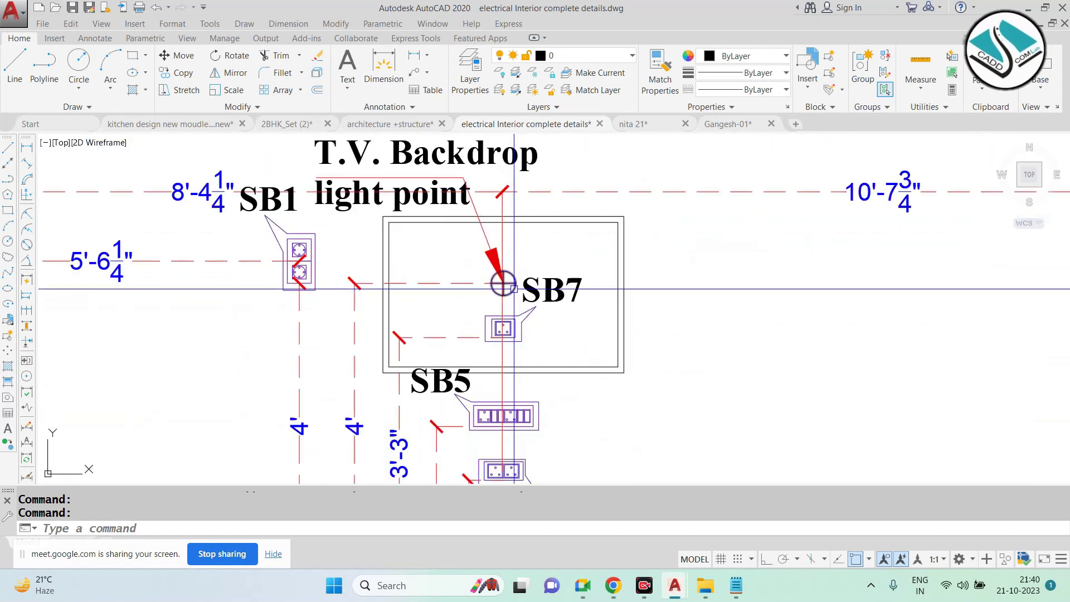
scroll(523, 234, "down", 6)
scroll(522, 234, "down", 2)
scroll(404, 332, "up", 4)
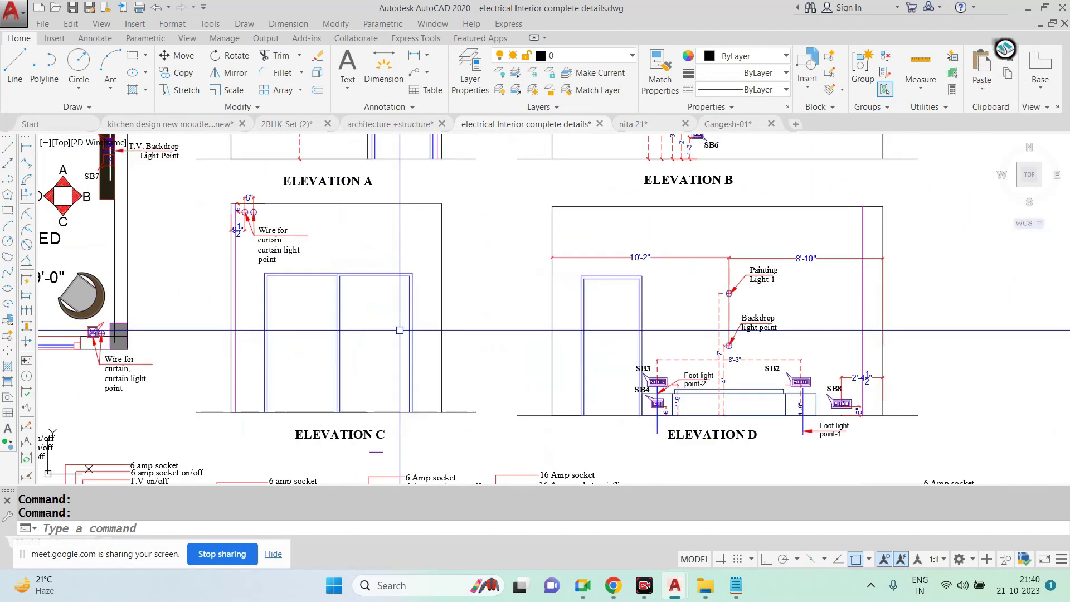
scroll(251, 206, "up", 2)
scroll(242, 193, "up", 2)
scroll(242, 193, "down", 2)
scroll(279, 240, "up", 1)
scroll(279, 240, "down", 1)
scroll(529, 274, "down", 2)
scroll(814, 384, "up", 2)
middle_click_drag(814, 384, 630, 384)
scroll(643, 378, "up", 2)
scroll(413, 374, "up", 2)
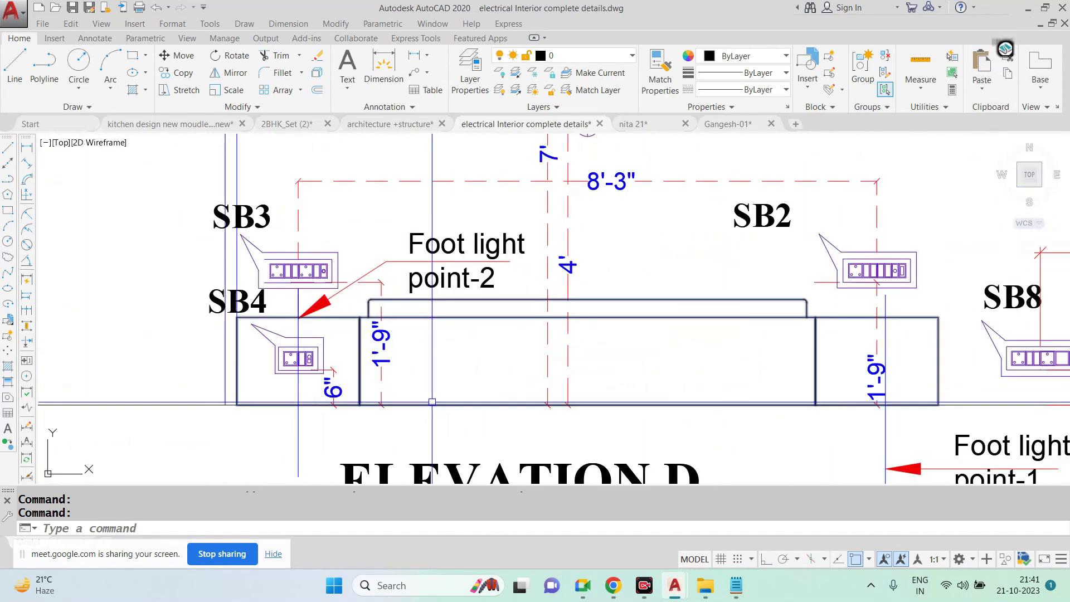
scroll(311, 363, "up", 2)
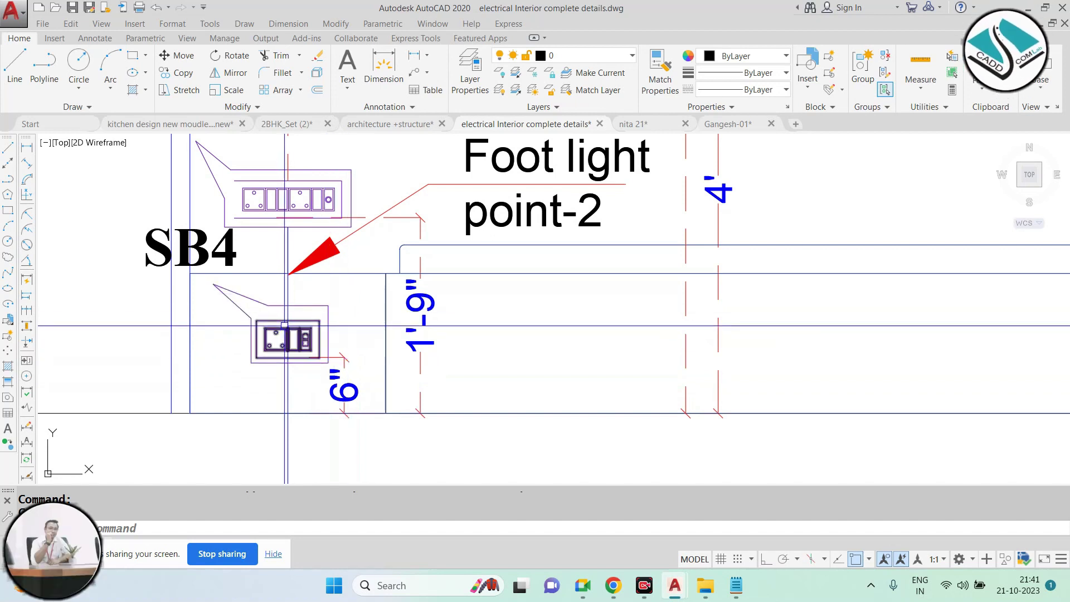
scroll(234, 273, "down", 1)
scroll(411, 250, "down", 2)
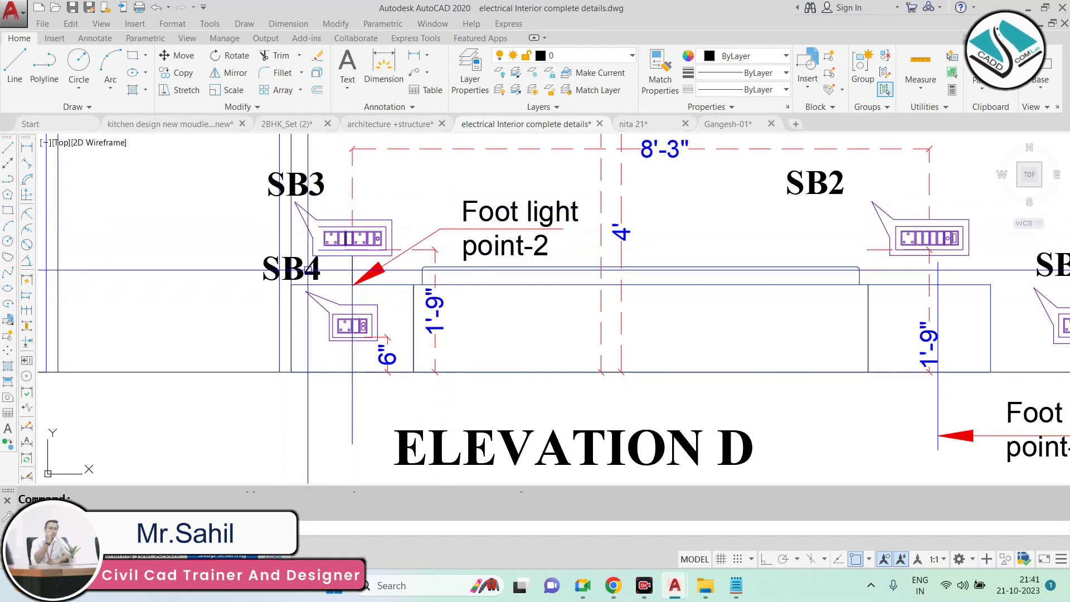
scroll(743, 179, "down", 4)
scroll(743, 179, "down", 2)
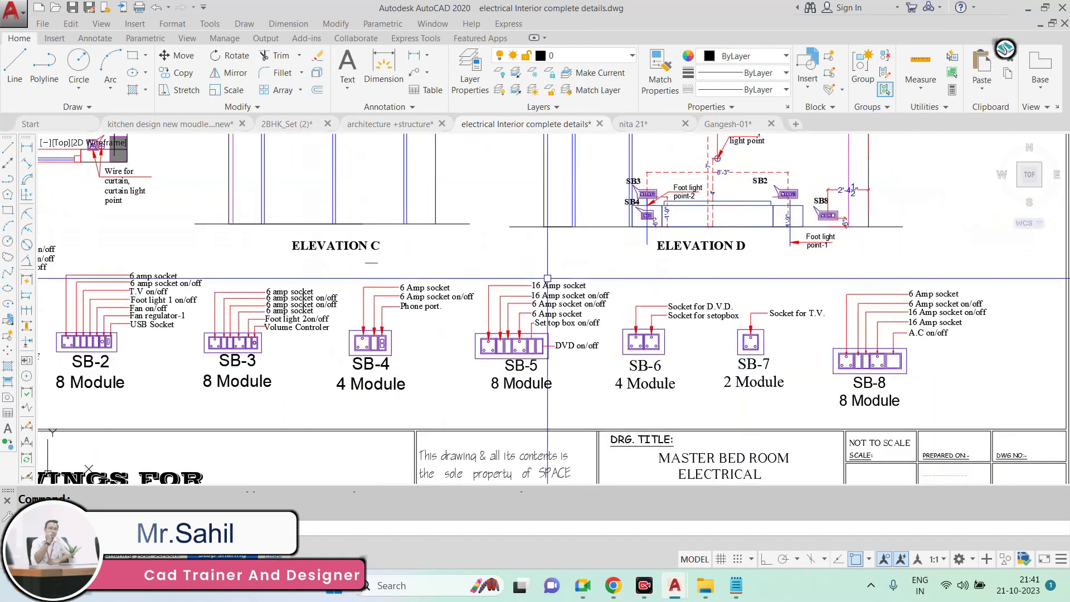
middle_click_drag(84, 335, 306, 335)
scroll(173, 355, "up", 1)
scroll(173, 355, "up", 2)
scroll(173, 355, "up", 2)
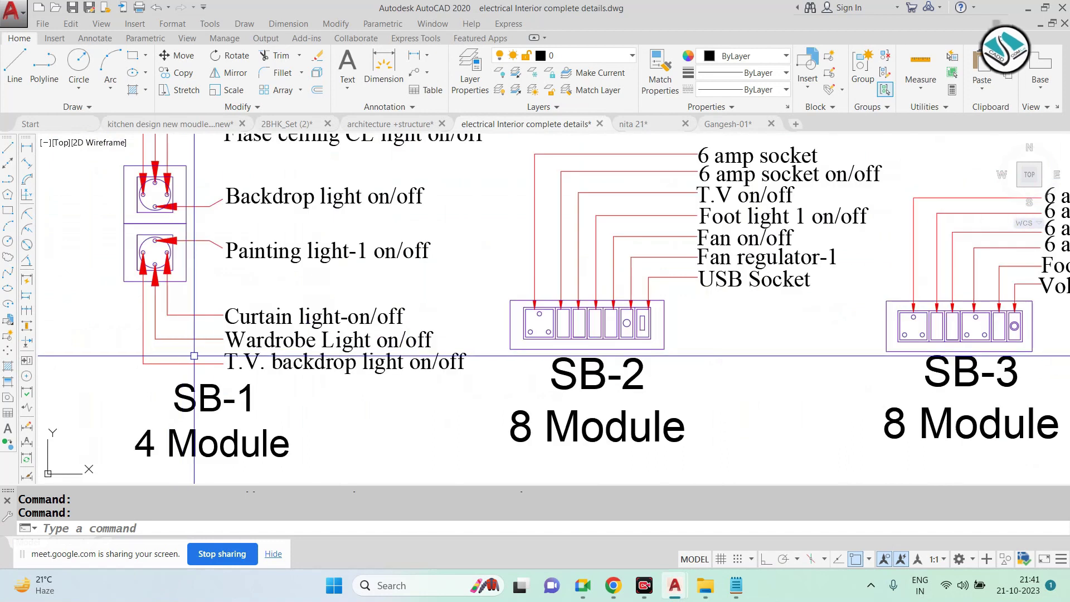
scroll(334, 348, "down", 2)
scroll(474, 342, "up", 3)
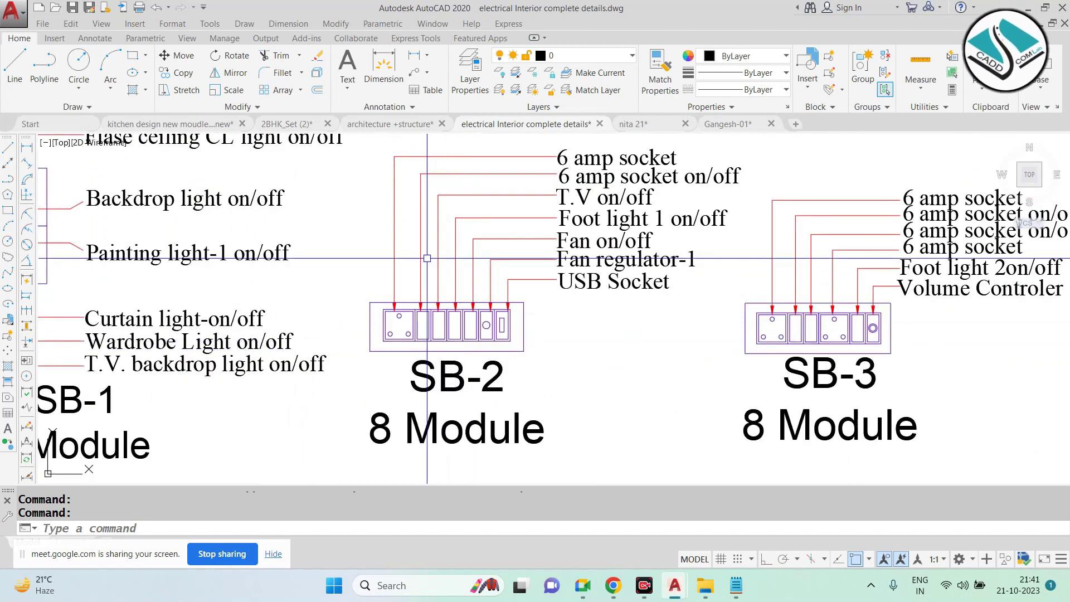
middle_click_drag(474, 341, 412, 405)
middle_click_drag(553, 371, 553, 315)
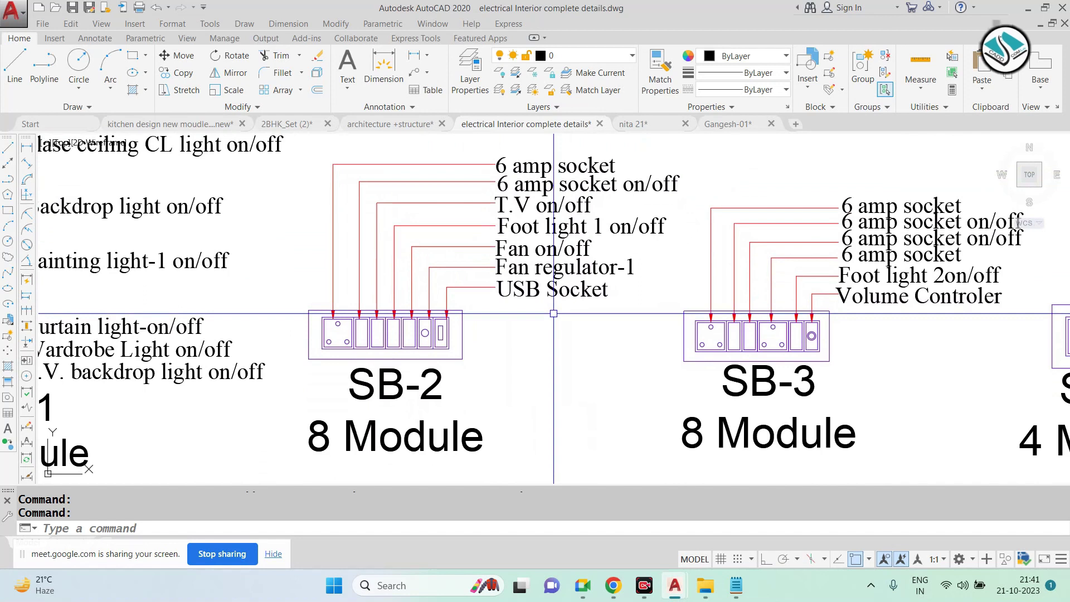
key("Escape")
scroll(463, 349, "up", 3)
scroll(390, 424, "down", 3)
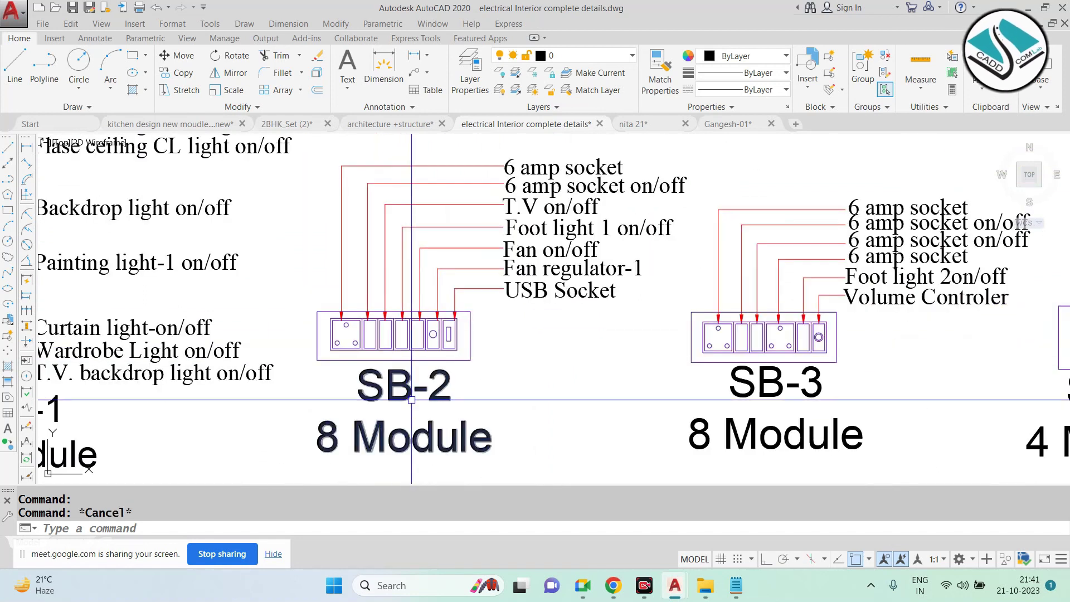
scroll(375, 458, "up", 2)
scroll(413, 396, "down", 2)
scroll(451, 335, "down", 1)
scroll(489, 277, "up", 1)
scroll(488, 277, "up", 2)
middle_click_drag(488, 277, 508, 239)
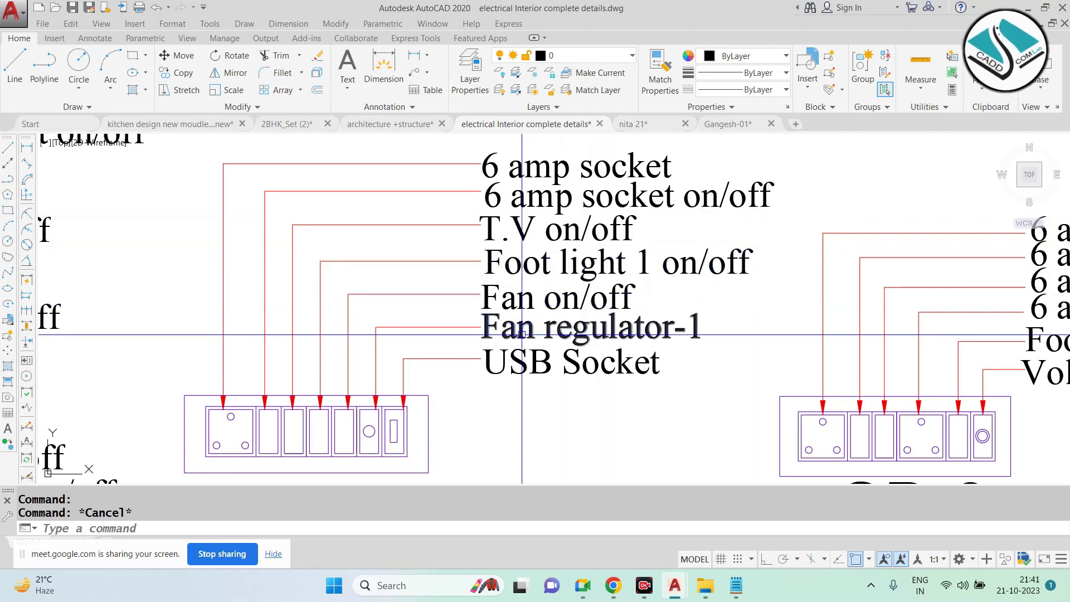
scroll(537, 351, "down", 5)
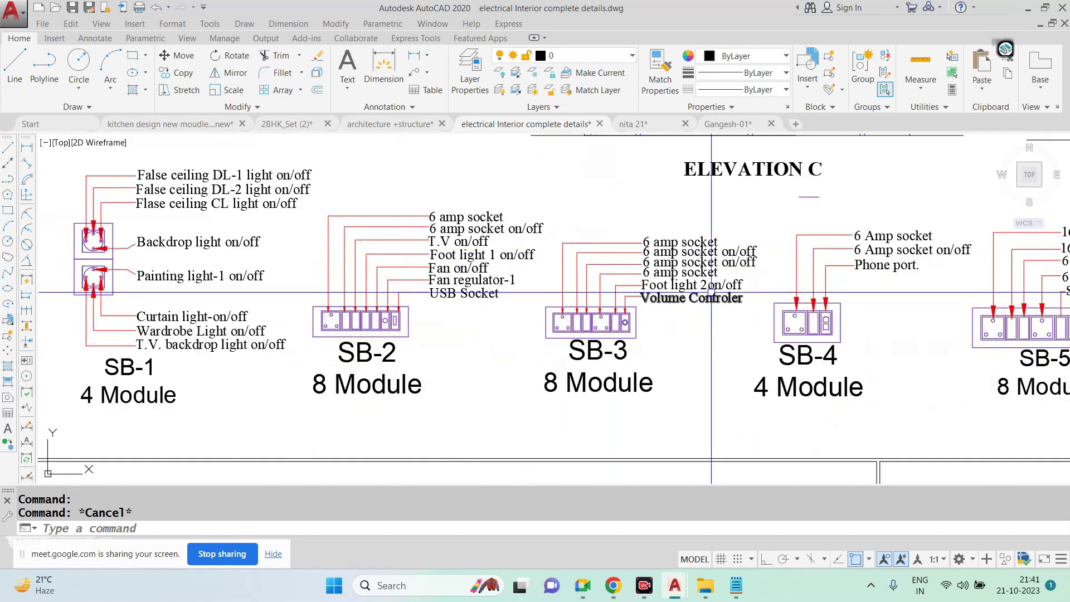
middle_click_drag(651, 287, 579, 349)
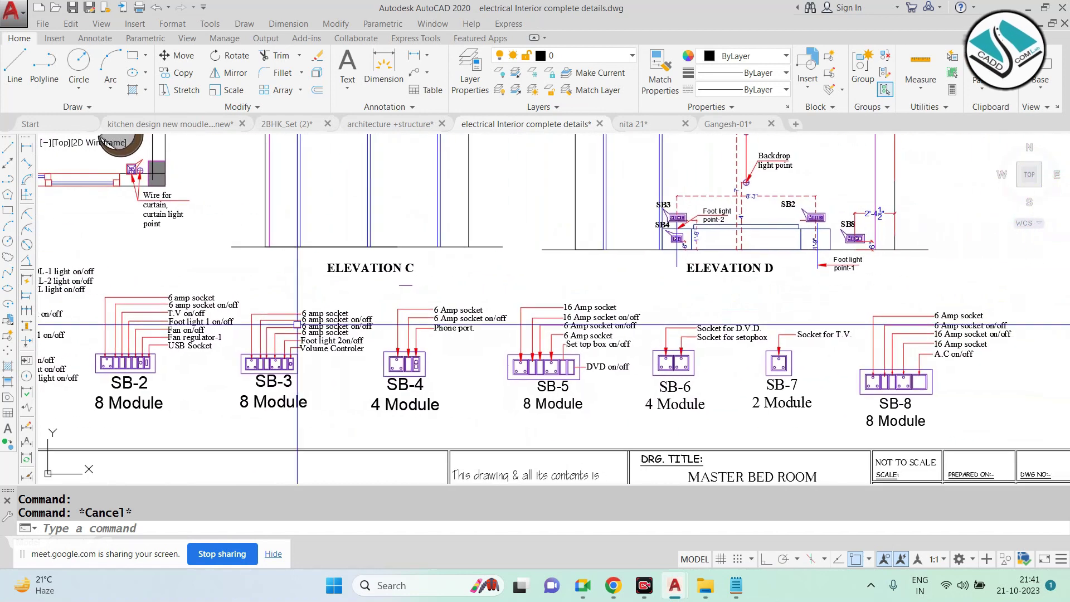
scroll(578, 349, "down", 2)
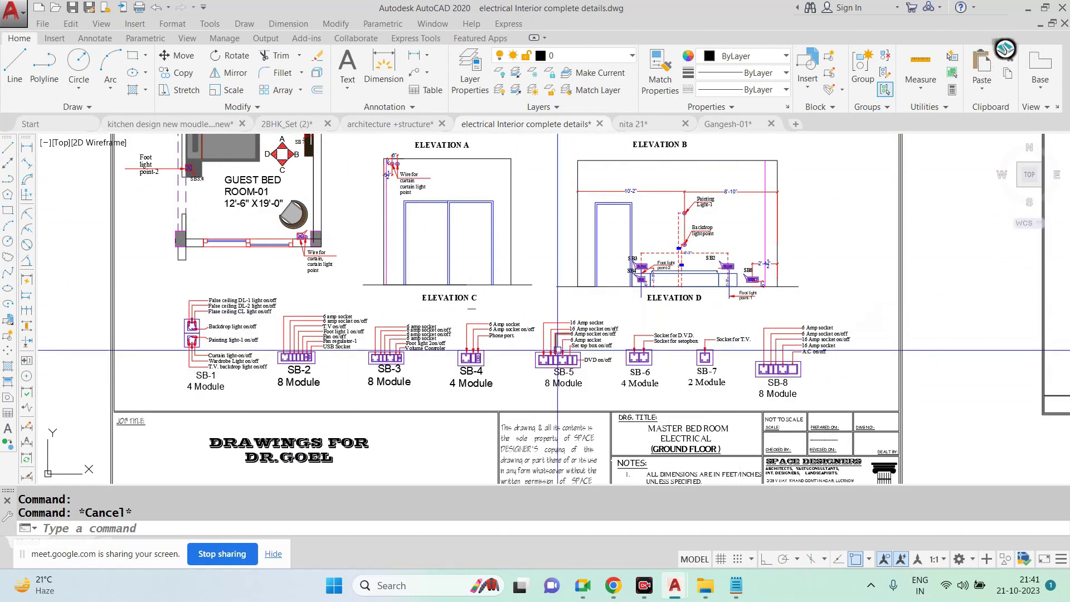
scroll(277, 342, "down", 4)
scroll(497, 357, "down", 2)
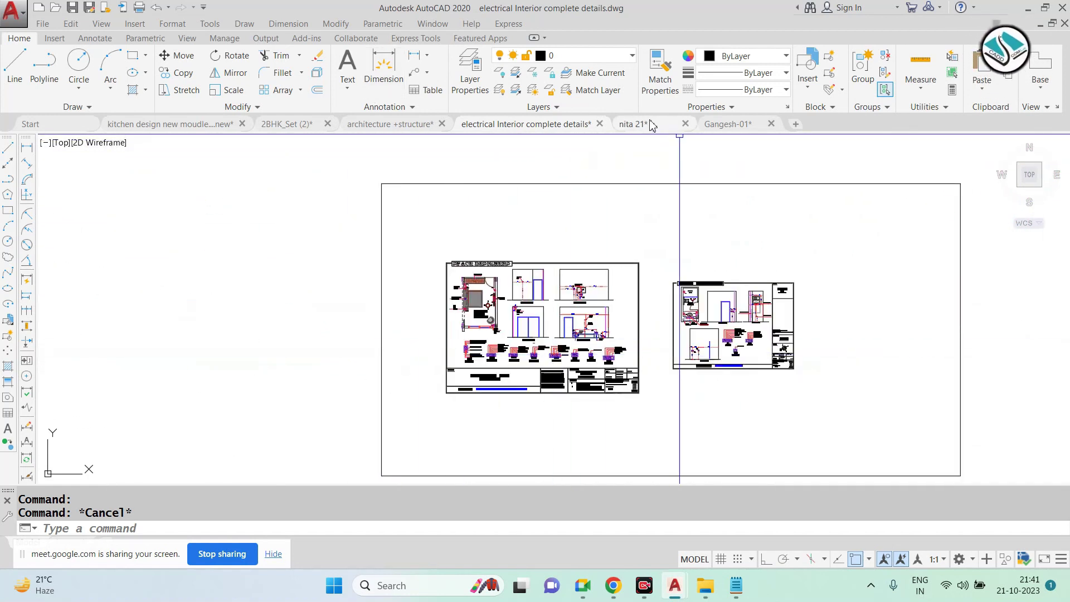
In Gangesh-01, draw a rectangle enclosing the floor plans and electrical legend
left_click(728, 125)
scroll(594, 279, "down", 1)
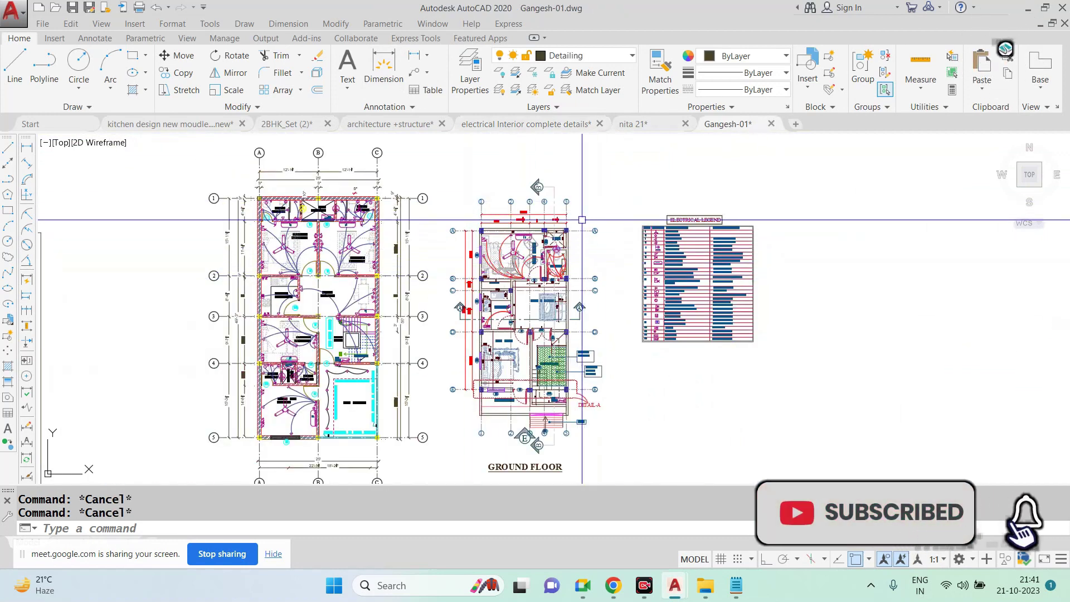
type("REC")
key("Return")
scroll(484, 223, "down", 2)
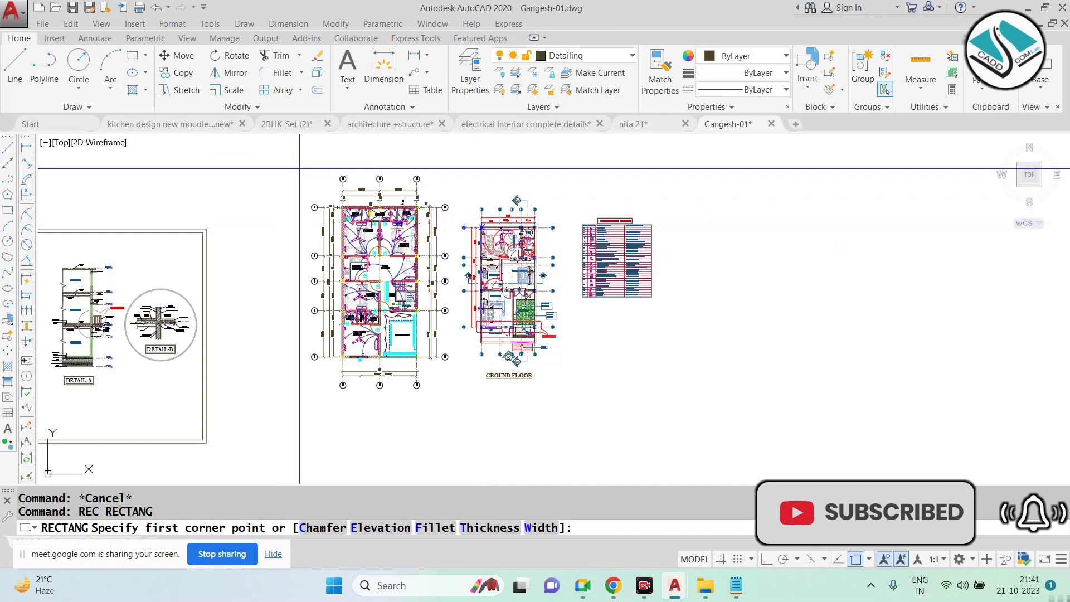
left_click(302, 168)
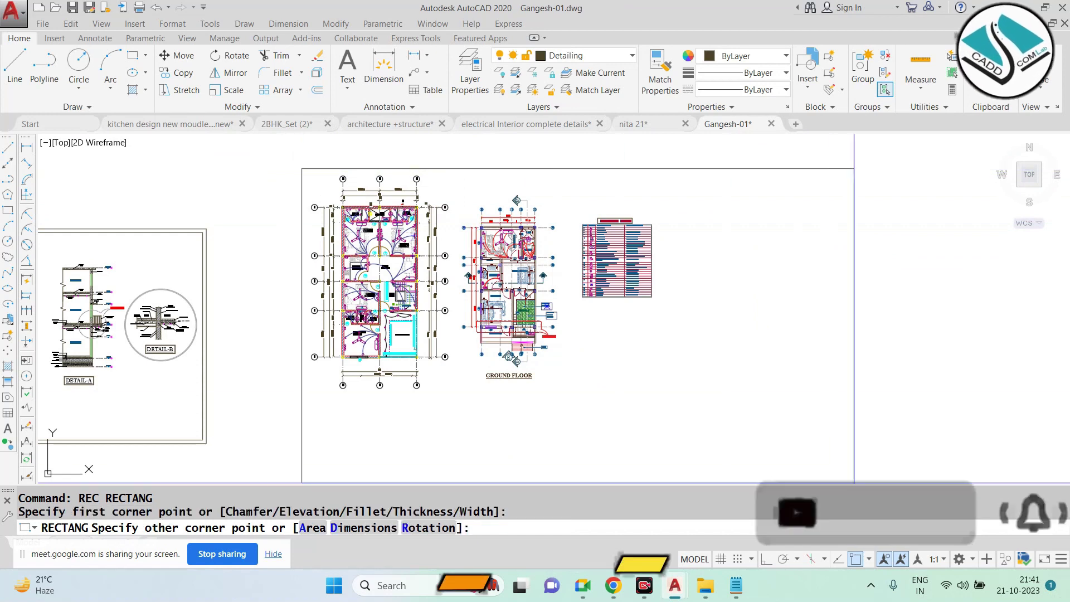
left_click(661, 396)
key("Escape")
key("Escape")
Offset the border rectangle 6" outward
type("O")
key("Return")
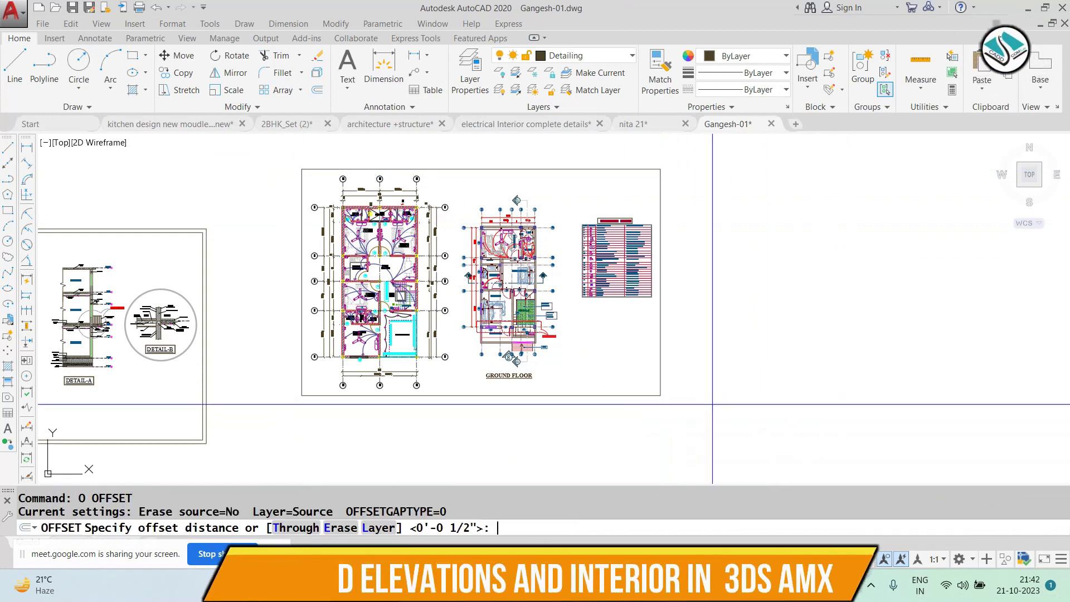
type("6")
key("Return")
left_click(664, 386)
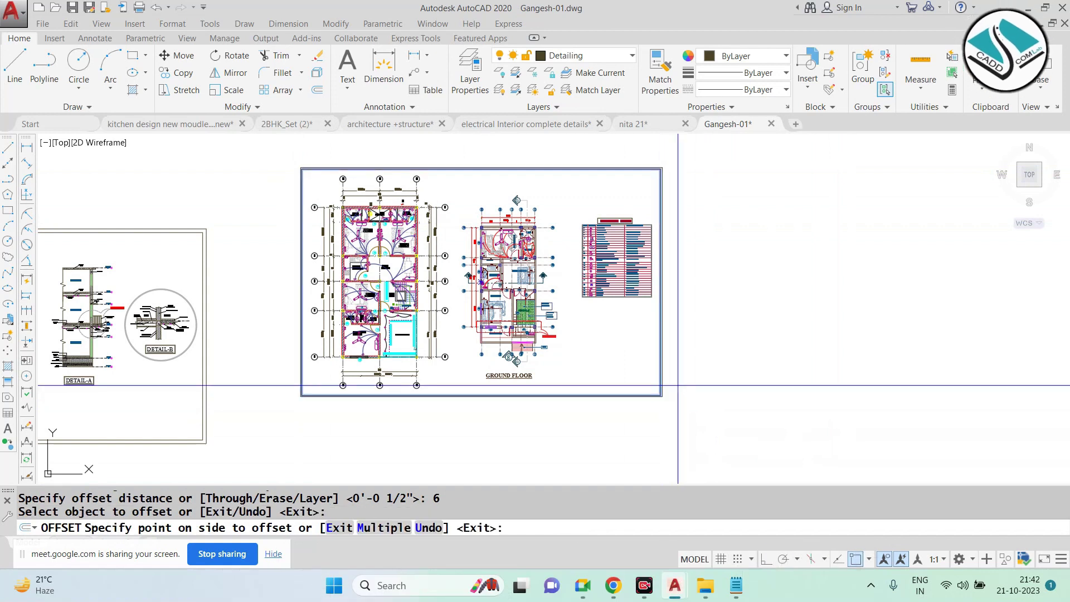
key("Escape")
Offset the outer border a further 1' outward
type("O")
key("Return")
type("1'")
key("Return")
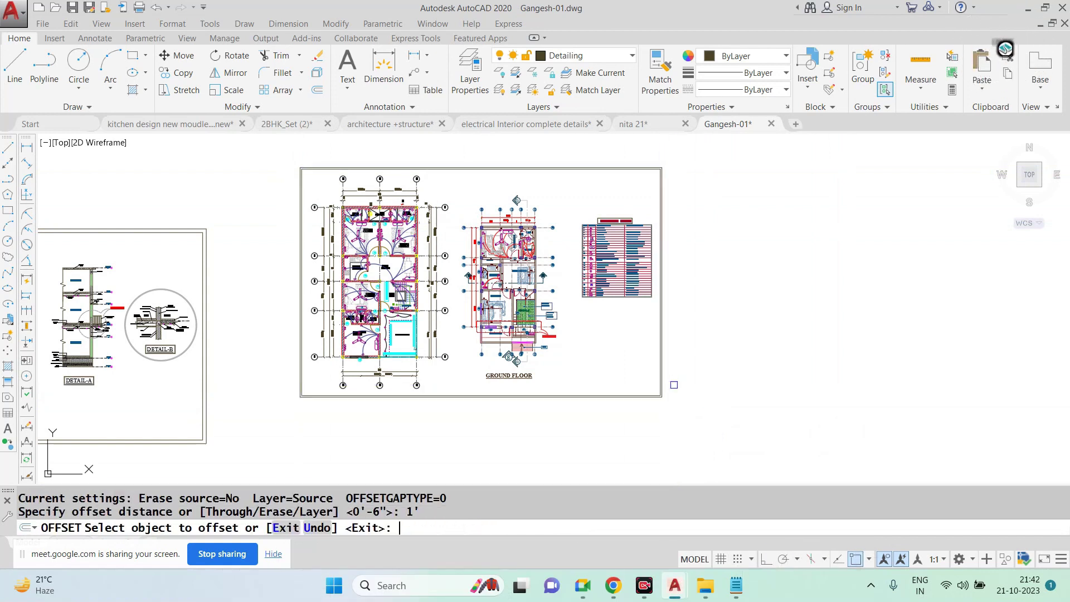
scroll(671, 376, "up", 4)
left_click(687, 371)
left_click(704, 390)
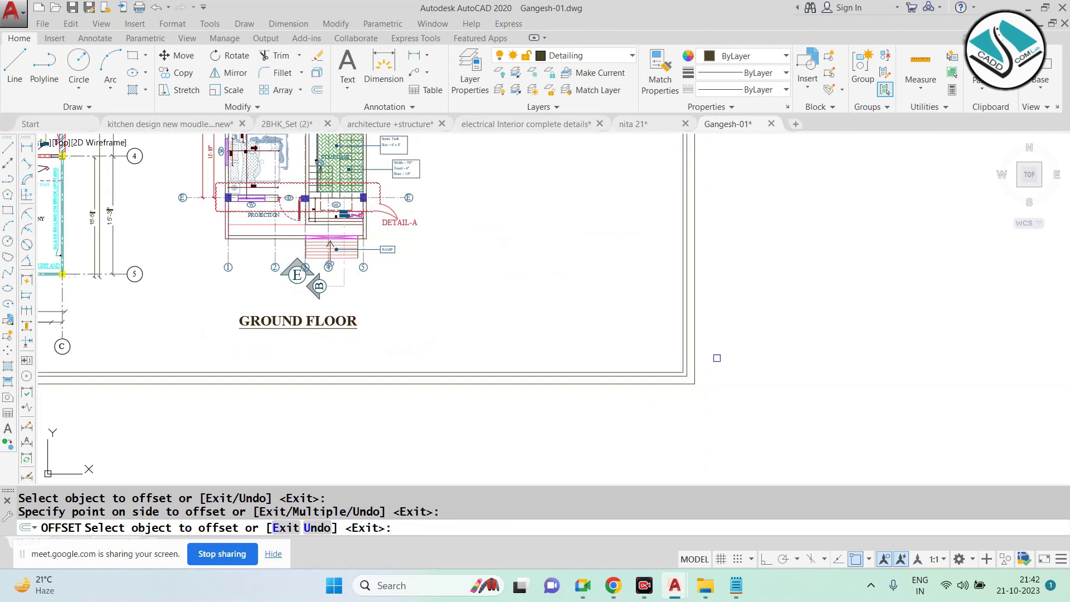
key("Escape")
Set the border rectangles to grey colour 99,100,102
left_click(519, 429)
key("Escape")
left_click_drag(523, 424, 810, 153)
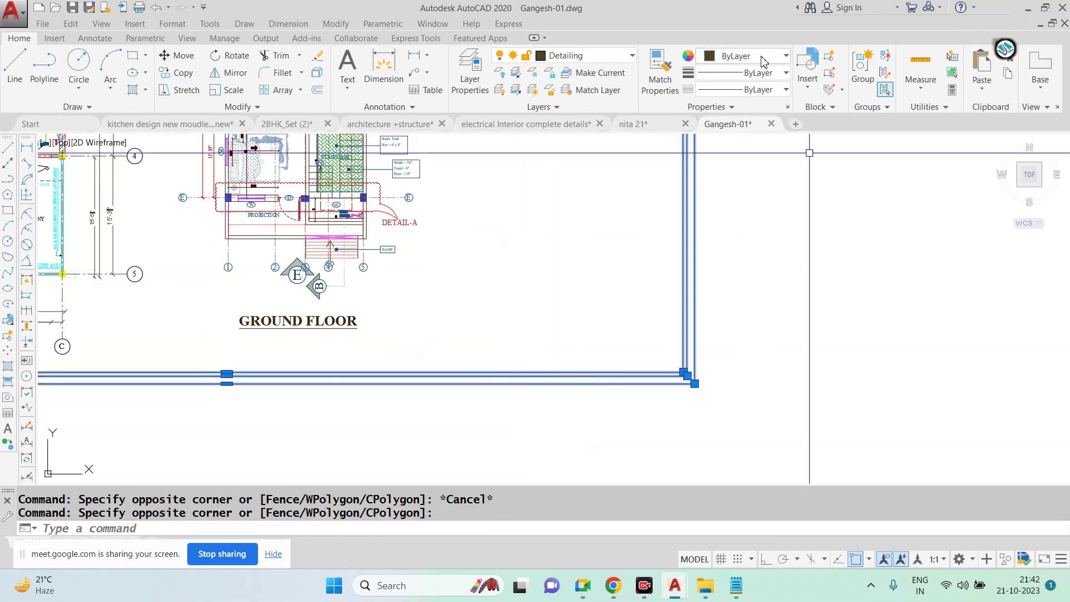
left_click(764, 62)
left_click(707, 127)
scroll(616, 396, "down", 5)
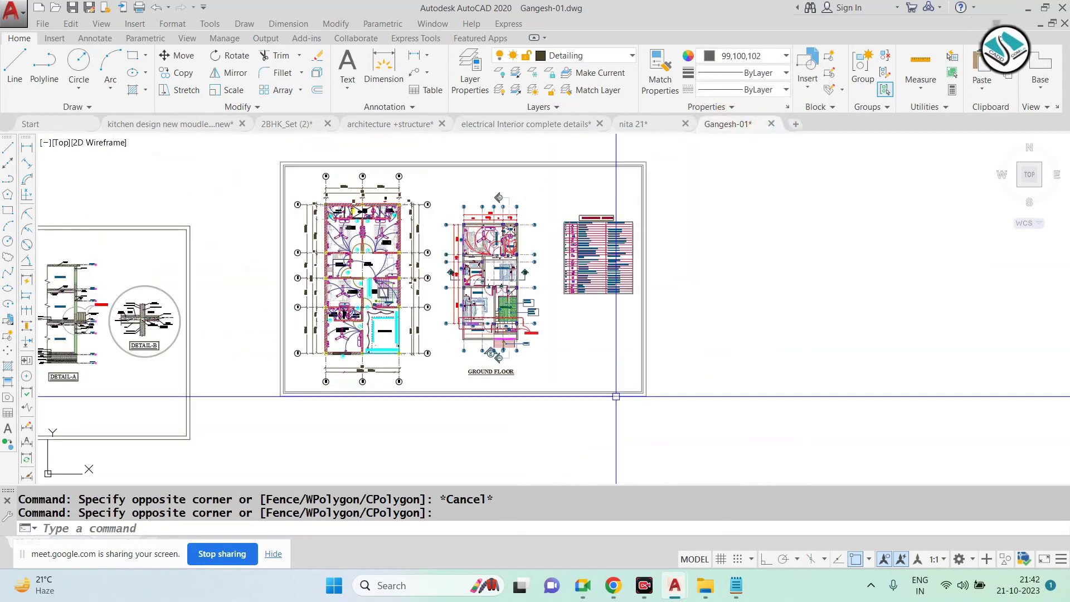
key("Escape")
key("Escape")
scroll(472, 246, "up", 2)
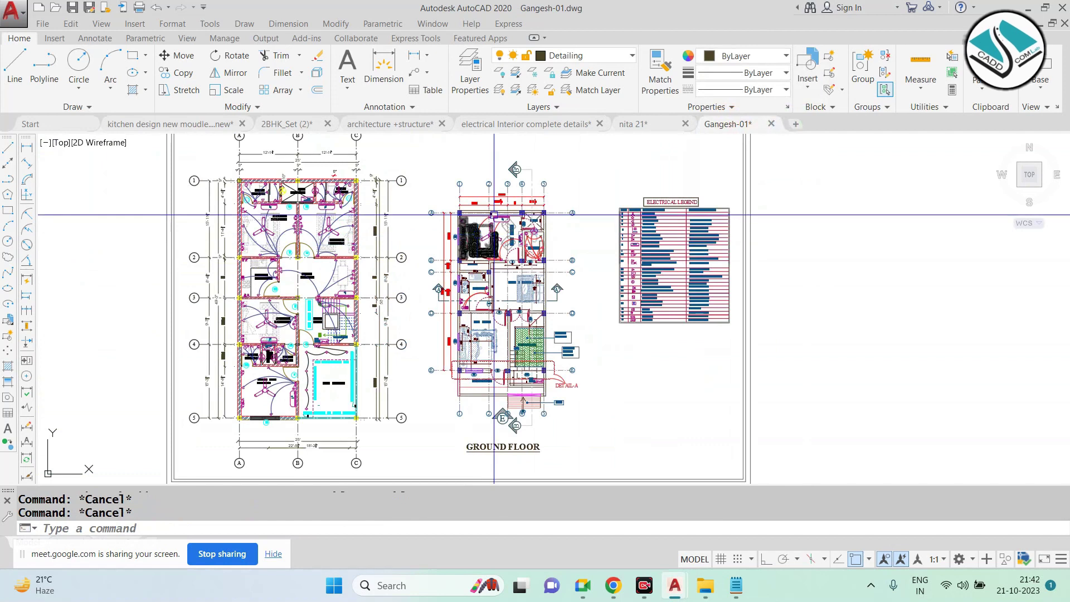
Copy the ground-floor electrical plan to the right of the bordered sheet and regenerate the display
left_click(601, 147)
type("o")
key("Return")
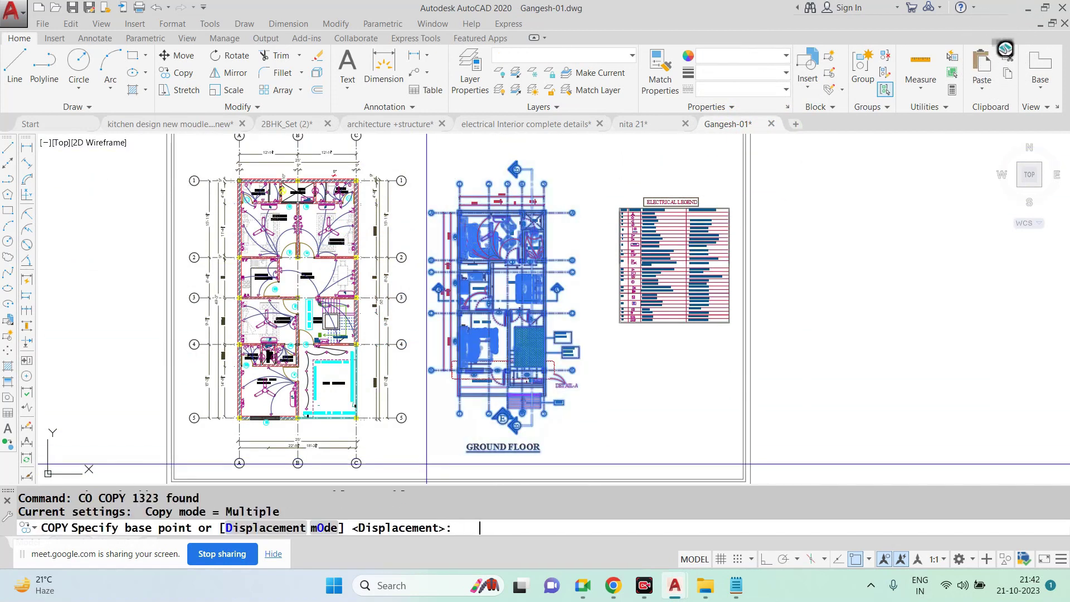
left_click(505, 301)
scroll(620, 272, "down", 4)
left_click(620, 272)
key("Escape")
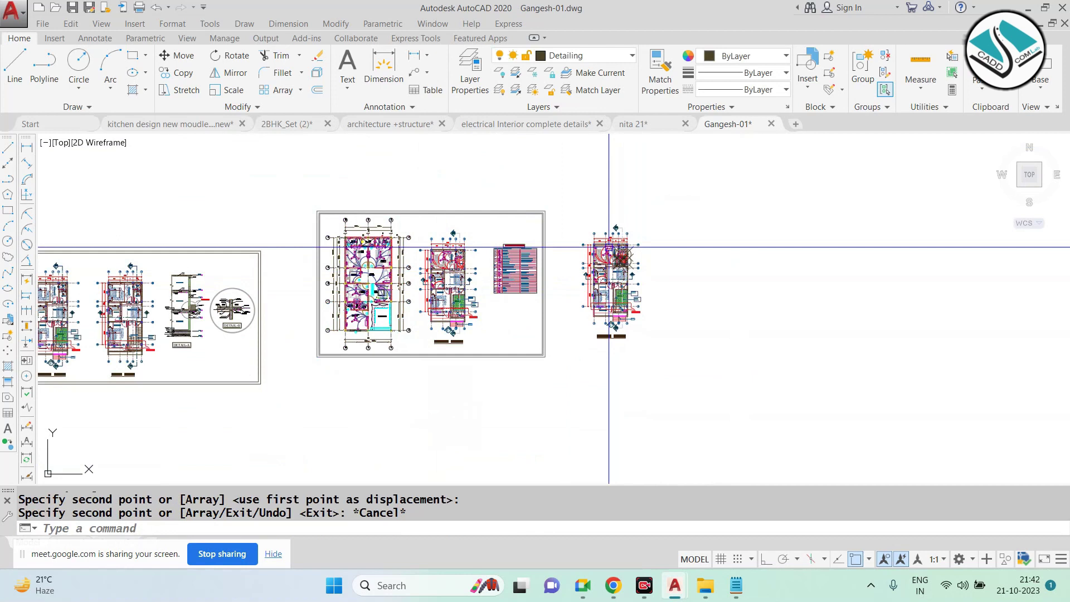
scroll(609, 230, "up", 4)
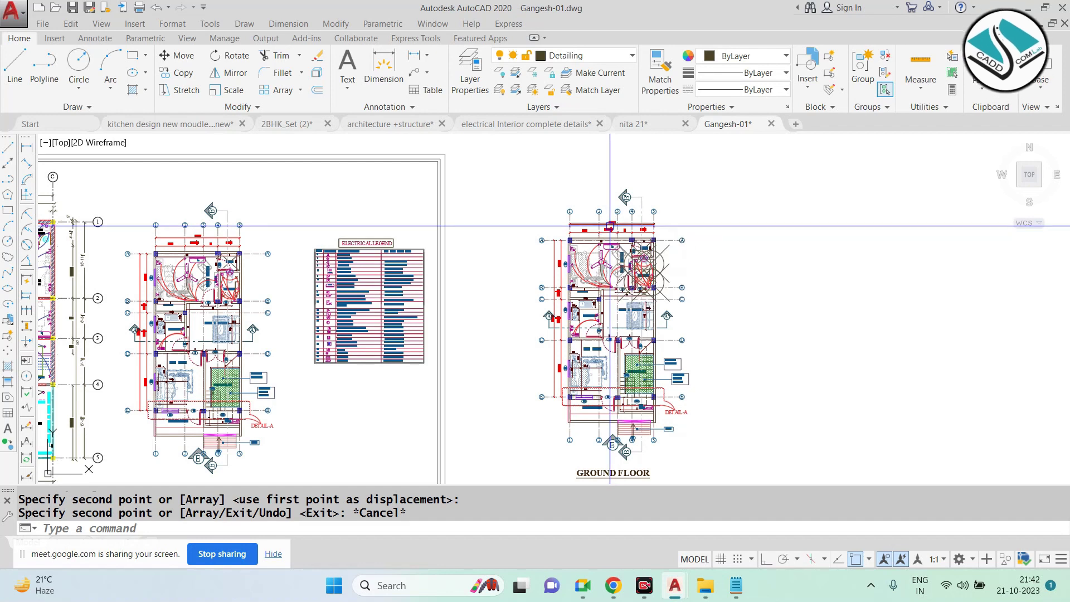
type("RE")
key("Return")
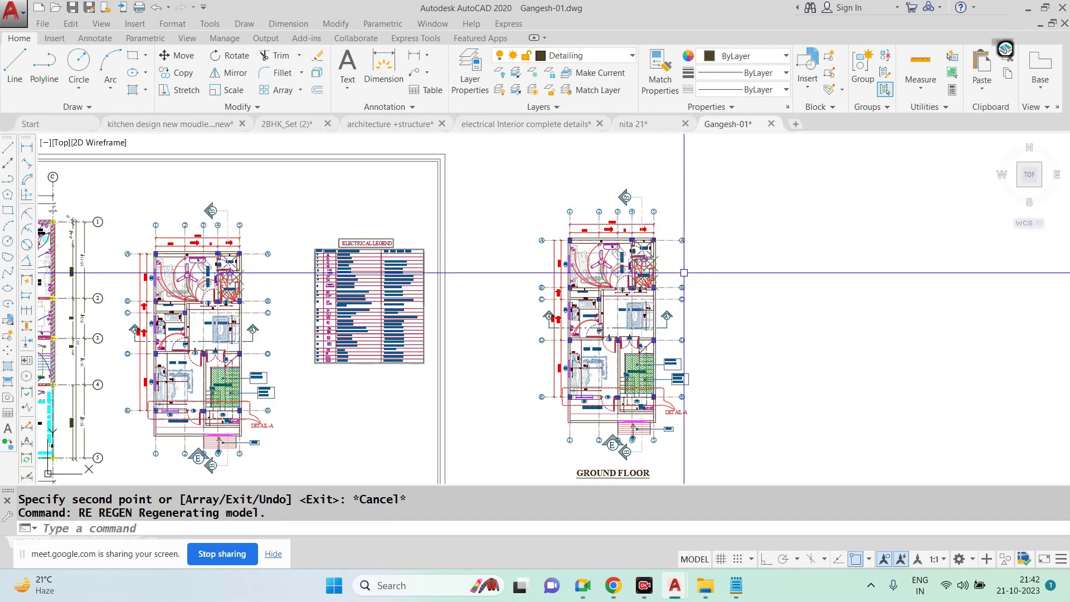
scroll(662, 272, "up", 4)
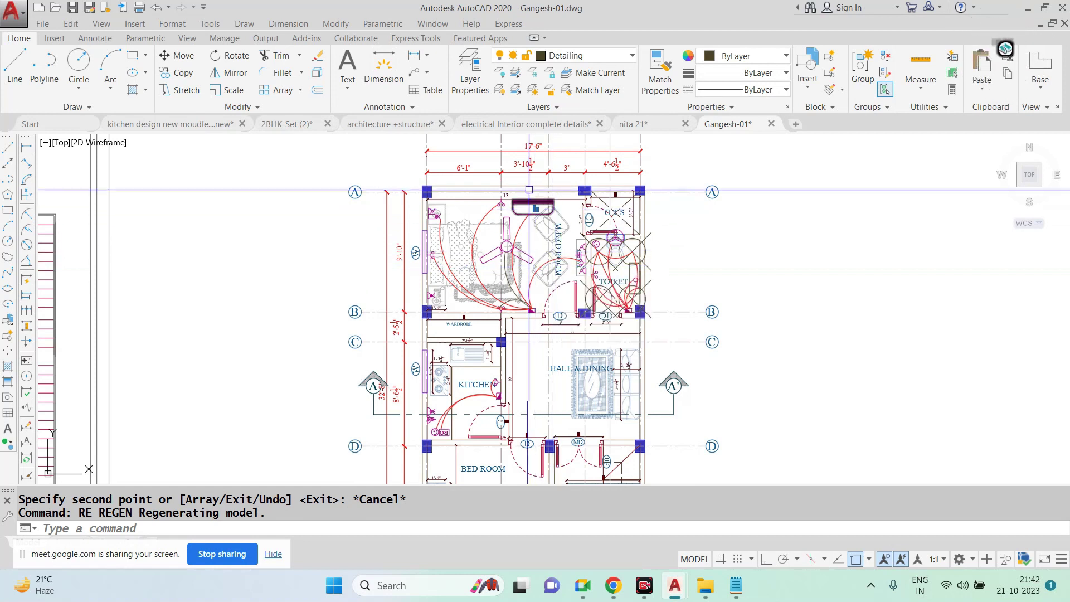
Erase the bedroom furniture from the copied plan
scroll(536, 217, "up", 2)
scroll(536, 218, "down", 3)
scroll(558, 223, "up", 5)
left_click(632, 168)
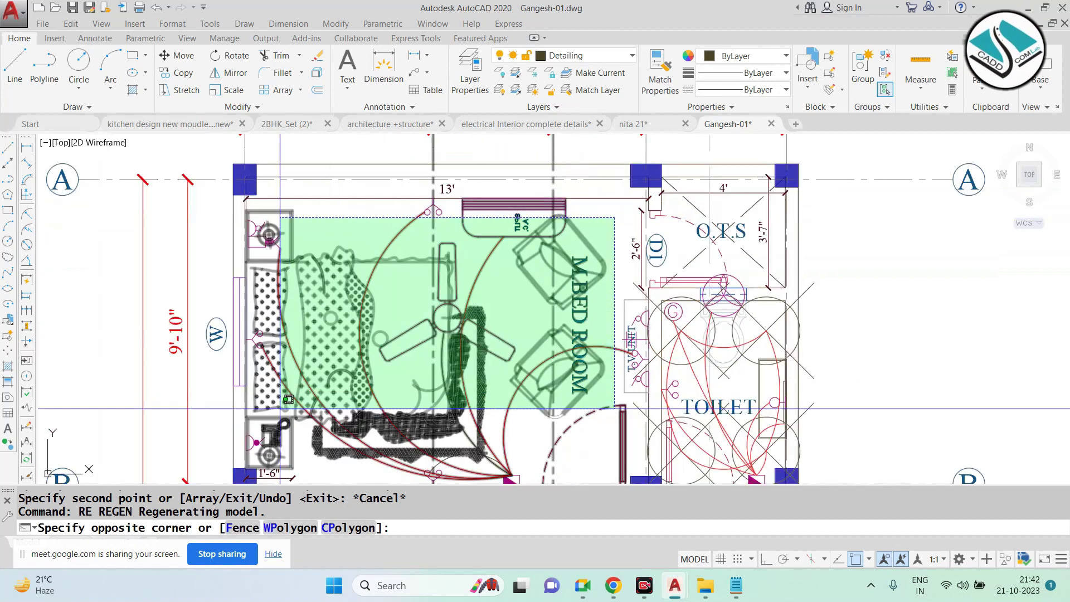
left_click(228, 441)
type("e")
key("Return")
Erase the remaining bedroom items and the 2'-6" dimension beside D1
left_click(311, 215)
mouse_move(265, 435)
middle_mouse_down()
mouse_move(317, 346)
mouse_move(236, 438)
middle_mouse_up()
left_click(317, 346)
type("e")
key("Return")
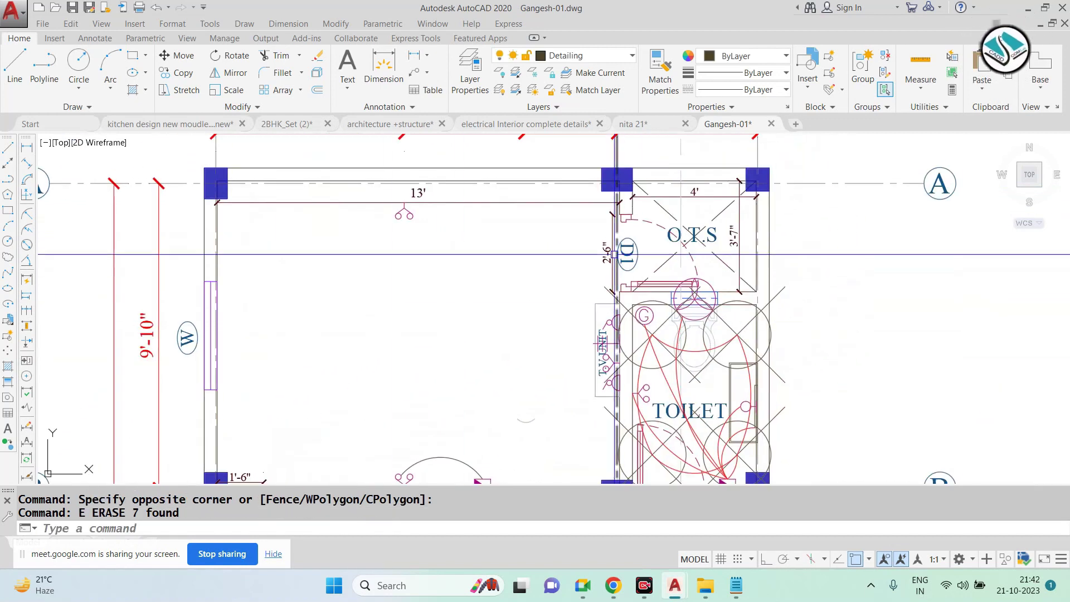
left_click(615, 255)
scroll(614, 255, "up", 2)
type("e")
key("Return")
Erase the T.V. unit
scroll(458, 214, "down", 4)
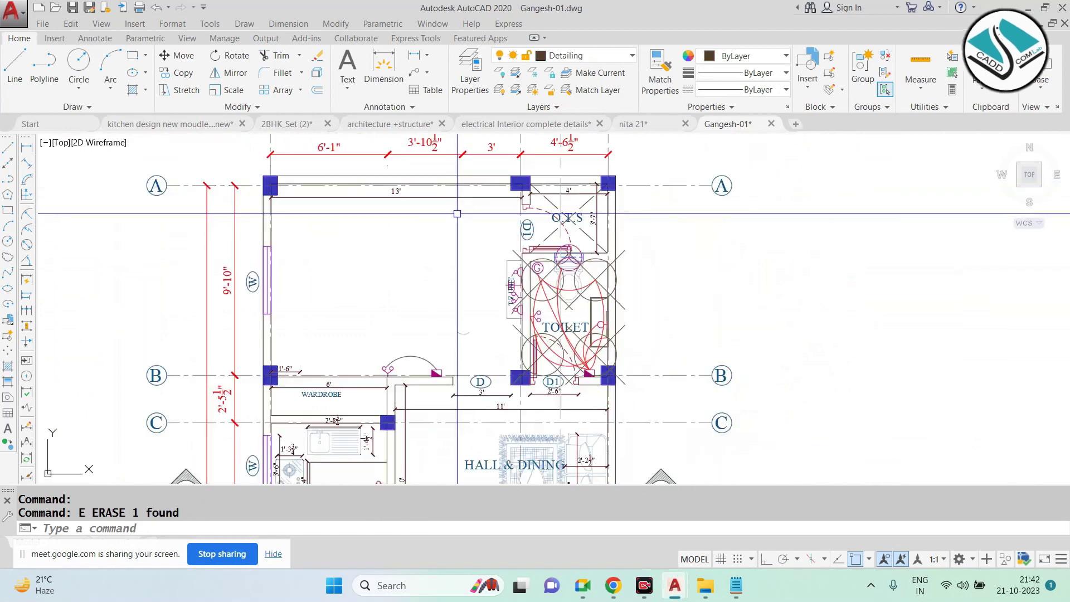
scroll(457, 214, "up", 3)
left_click(334, 245)
scroll(547, 208, "down", 3)
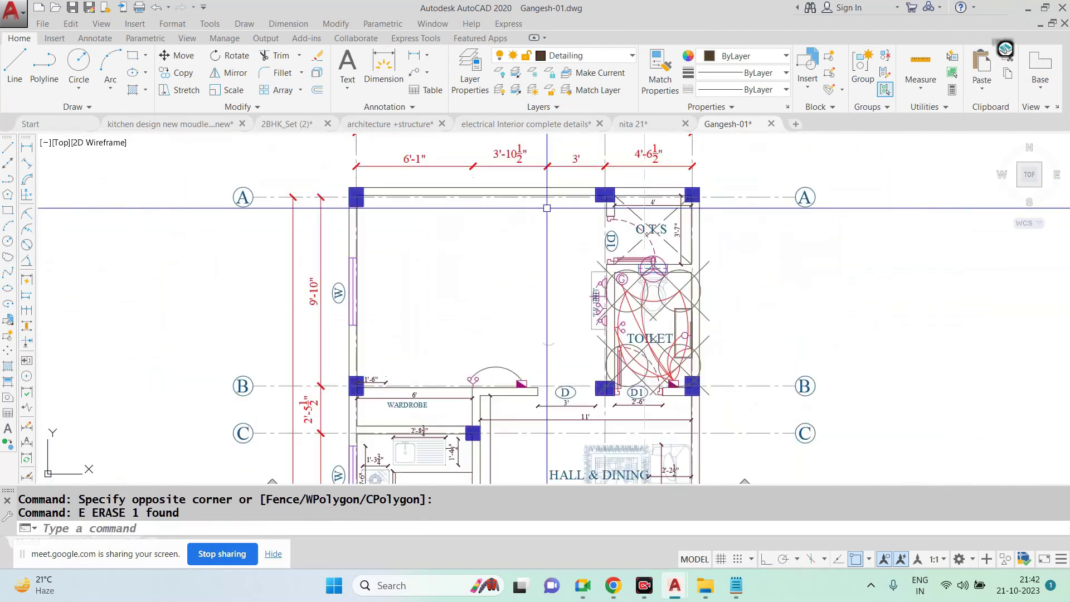
scroll(546, 208, "up", 4)
left_click(633, 162)
left_click(554, 396)
type("e")
key("Return")
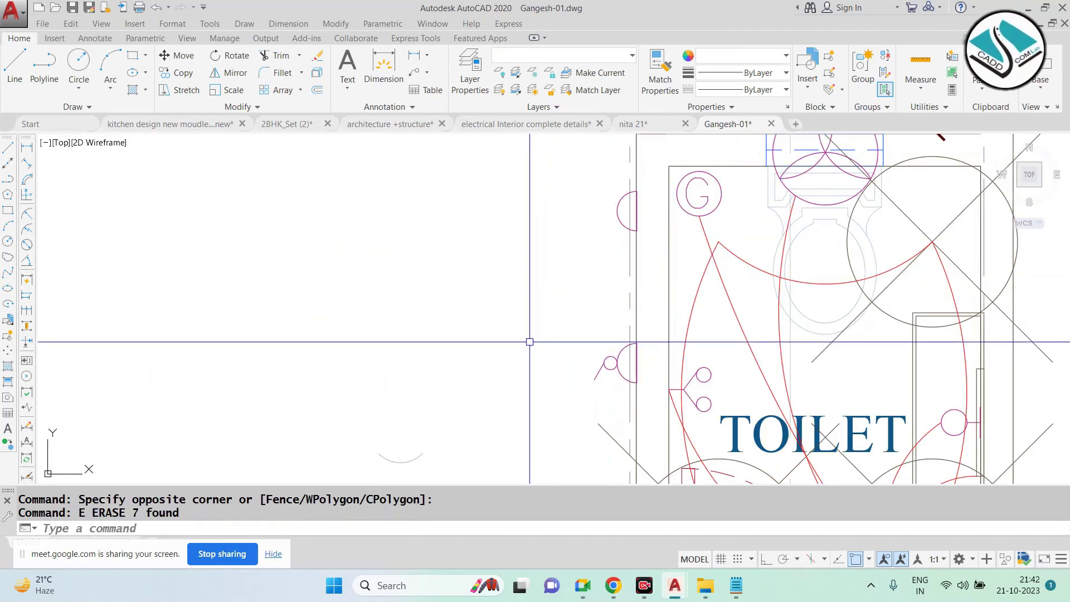
Erase the leftover objects nearby, including a group of four
scroll(530, 341, "down", 3)
left_click(619, 229)
left_click(564, 260)
left_click(662, 363)
type("e")
key("Return")
left_click(466, 382)
type("e")
key("Return")
Erase the door swing beside the wardrobe
left_click(537, 284)
left_click(340, 353)
type("E")
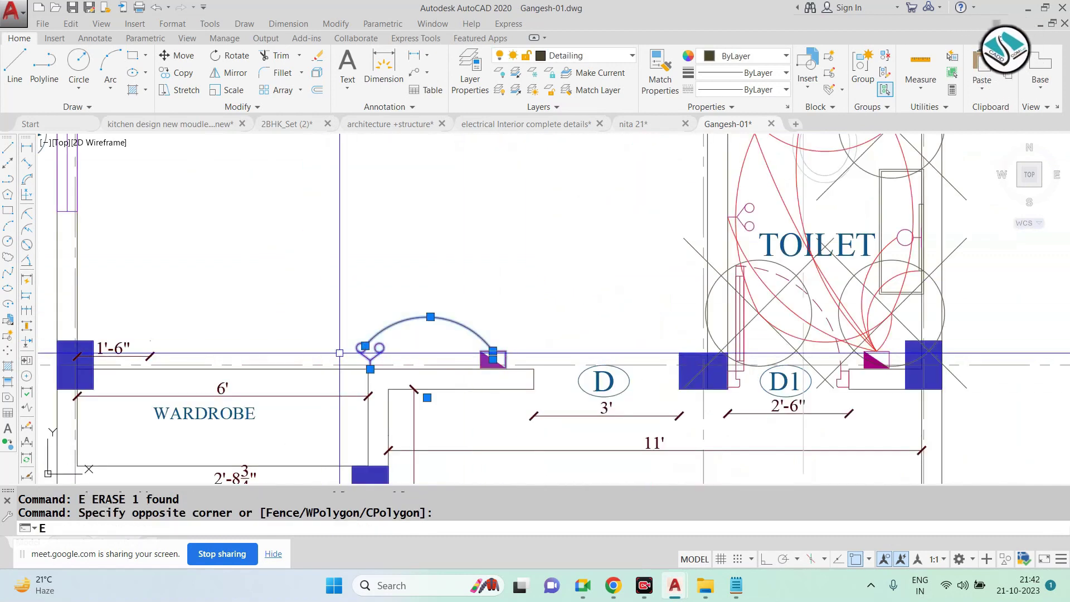
key("Return")
scroll(340, 353, "down", 3)
scroll(223, 357, "up", 3)
scroll(583, 291, "down", 3)
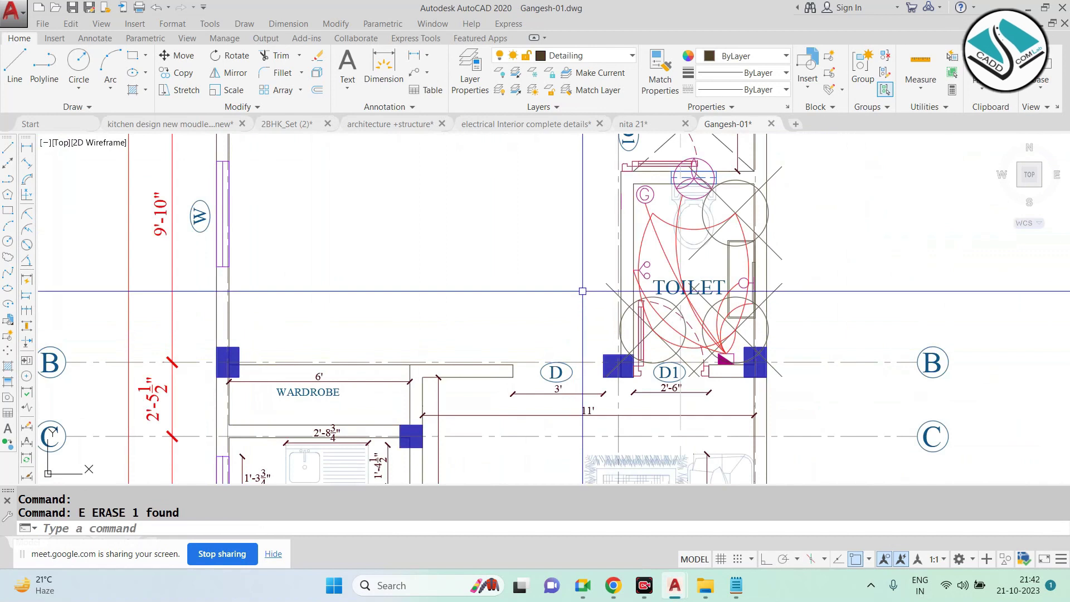
middle_click_drag(687, 258, 563, 342)
Regenerate the drawing and clear any active command
type("re")
key("Return")
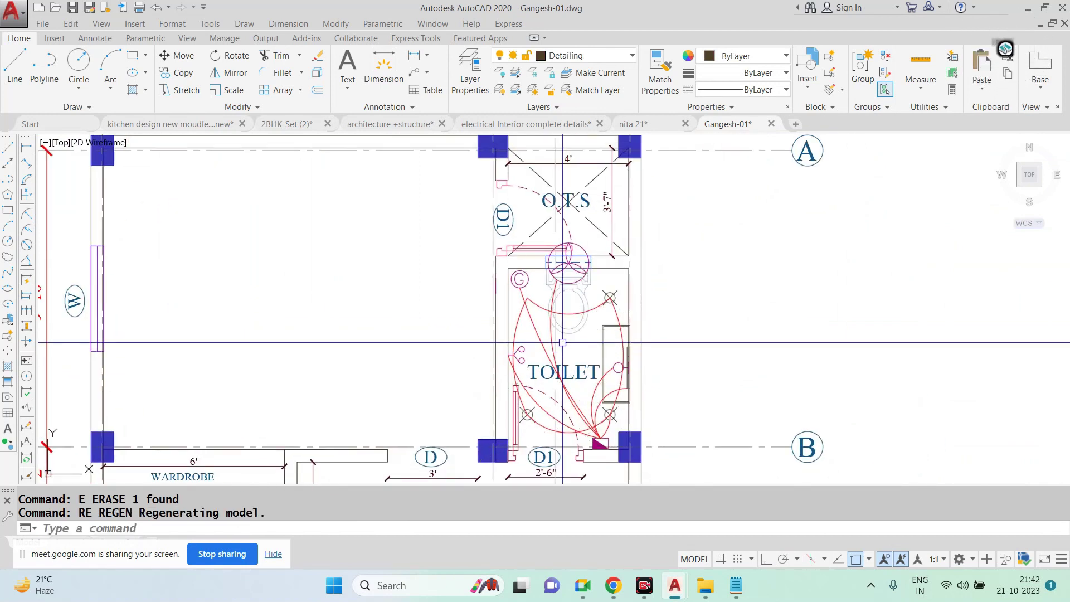
key("Escape")
key("Escape")
scroll(631, 223, "down", 3)
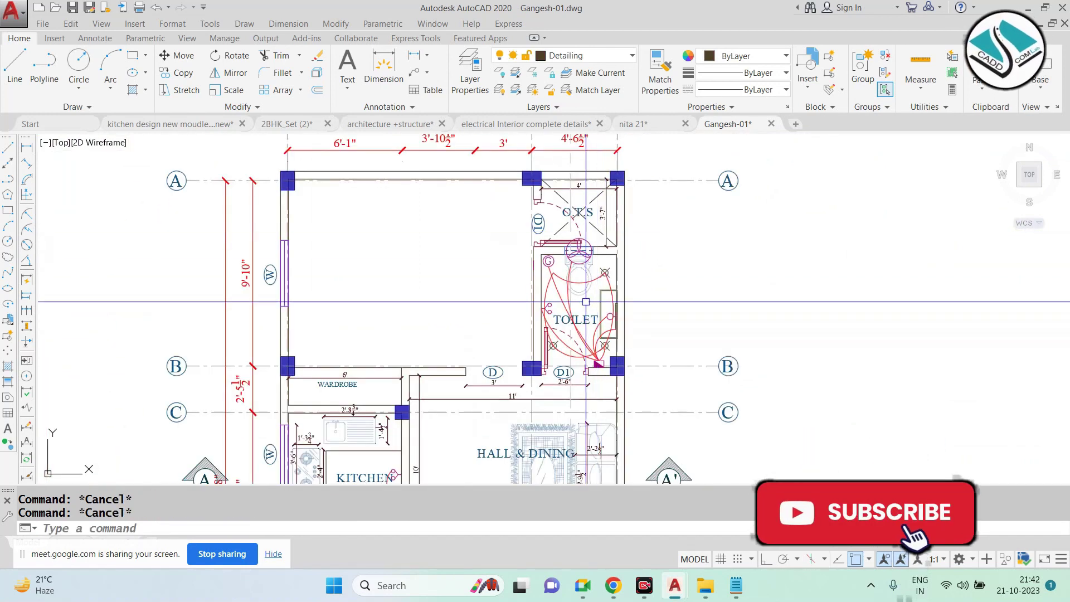
scroll(631, 238, "up", 5)
left_click(631, 238)
key("Escape")
scroll(521, 253, "down", 5)
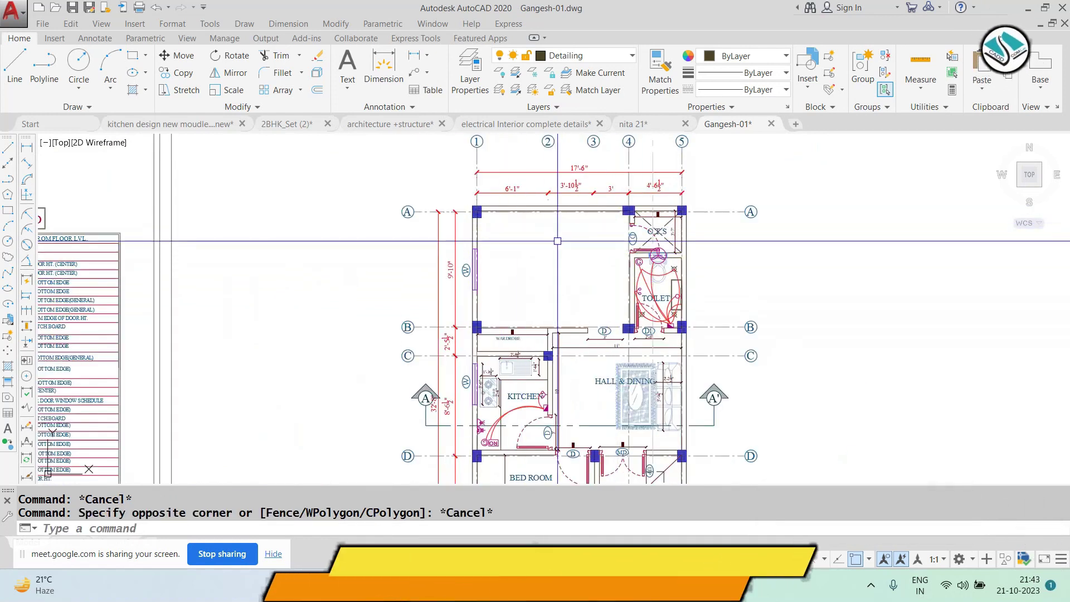
scroll(558, 241, "down", 1)
scroll(558, 241, "up", 3)
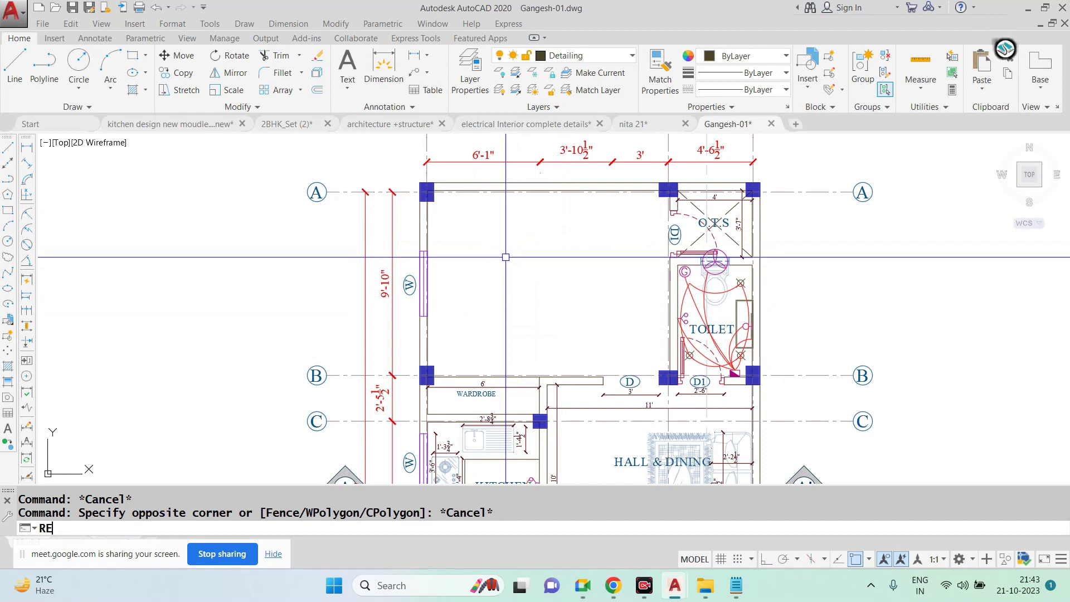
Draw a small square in the room left of the toilet
type("C")
key("Return")
scroll(549, 278, "up", 2)
left_click(541, 275)
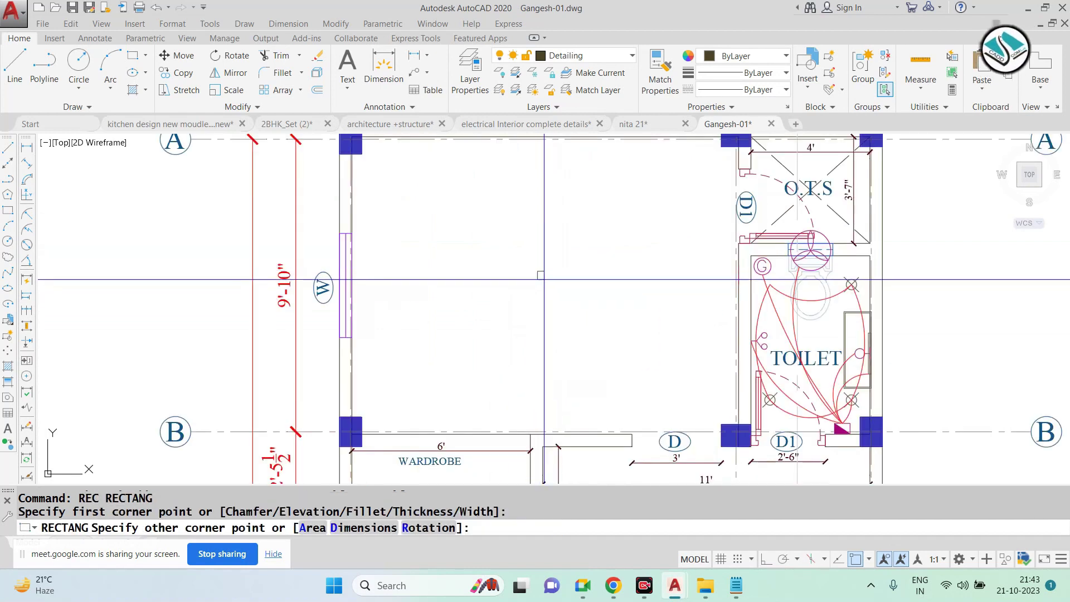
left_click(573, 305)
type("0")
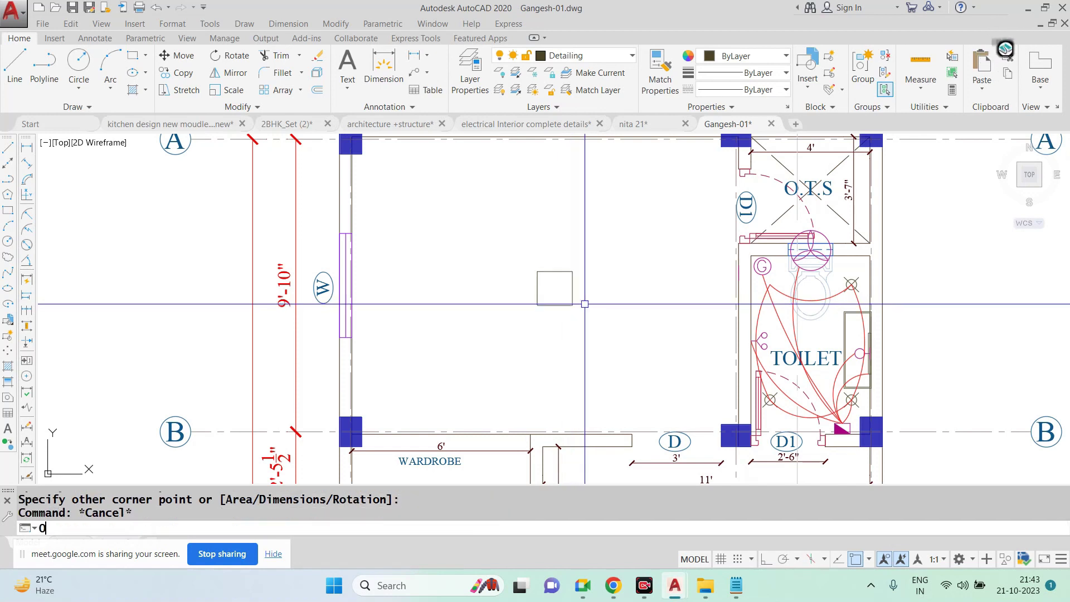
Offset the small square inward by 1
key("Return")
type("1")
key("Return")
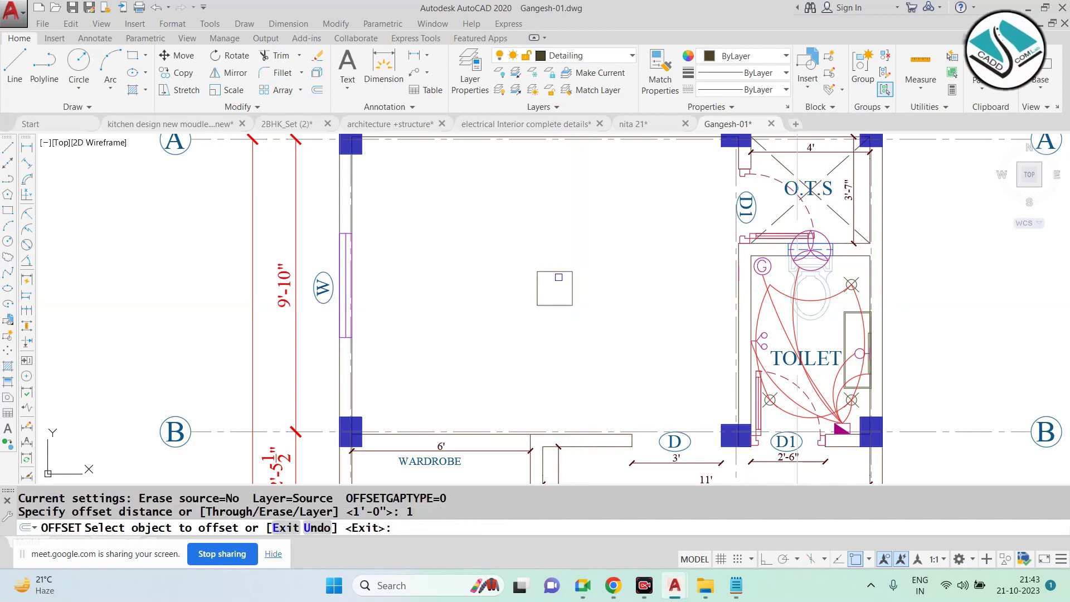
scroll(558, 277, "up", 4)
left_click(551, 258)
left_click(552, 291)
scroll(563, 315, "down", 4)
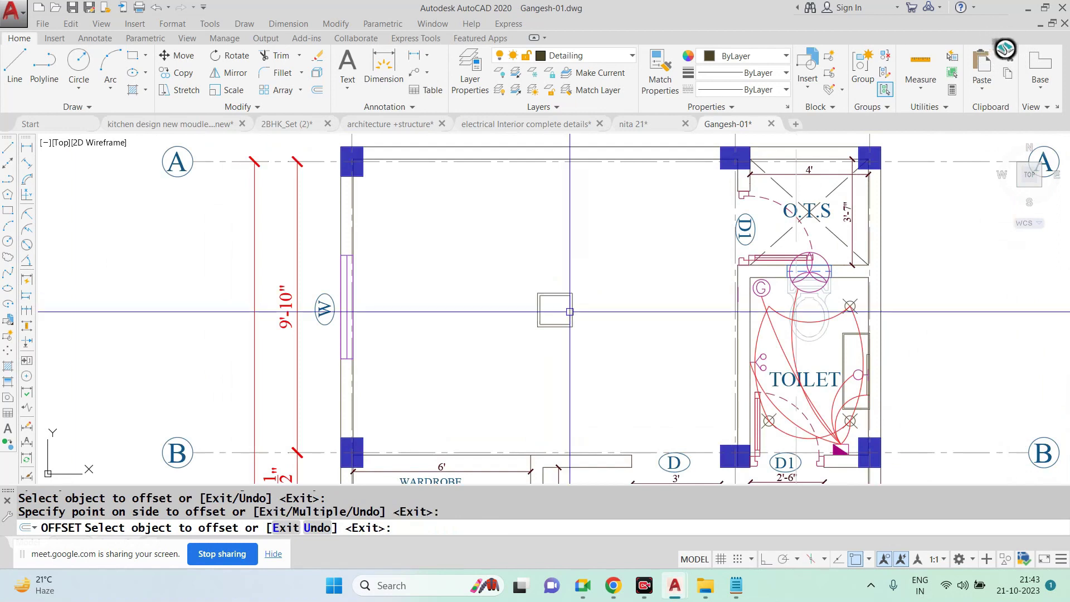
key("Escape")
key("Escape")
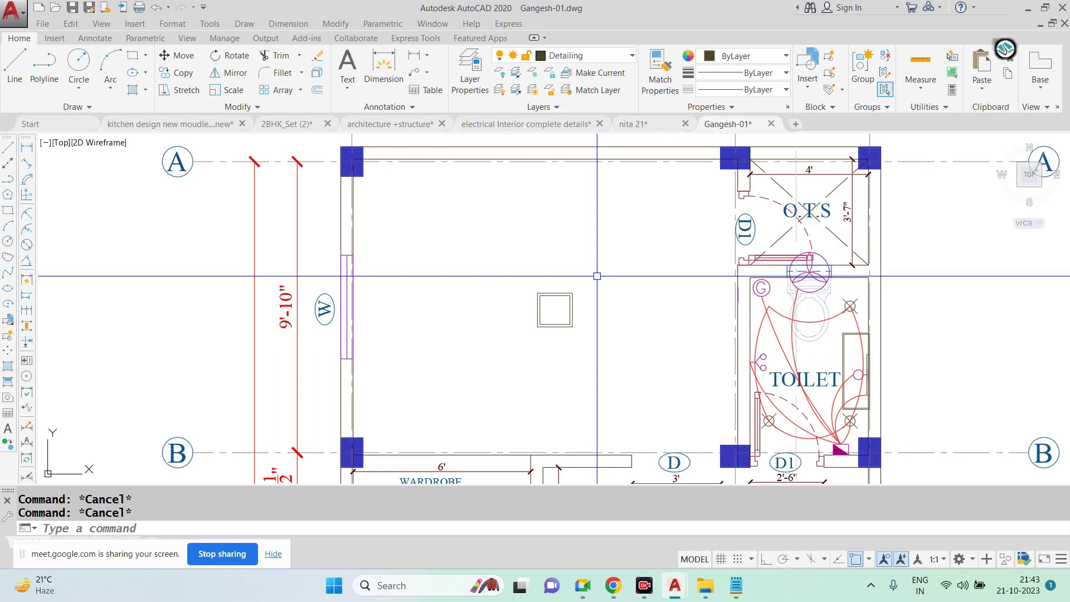
Select the square and start a copy, then cancel it
left_click(604, 261)
left_click(515, 341)
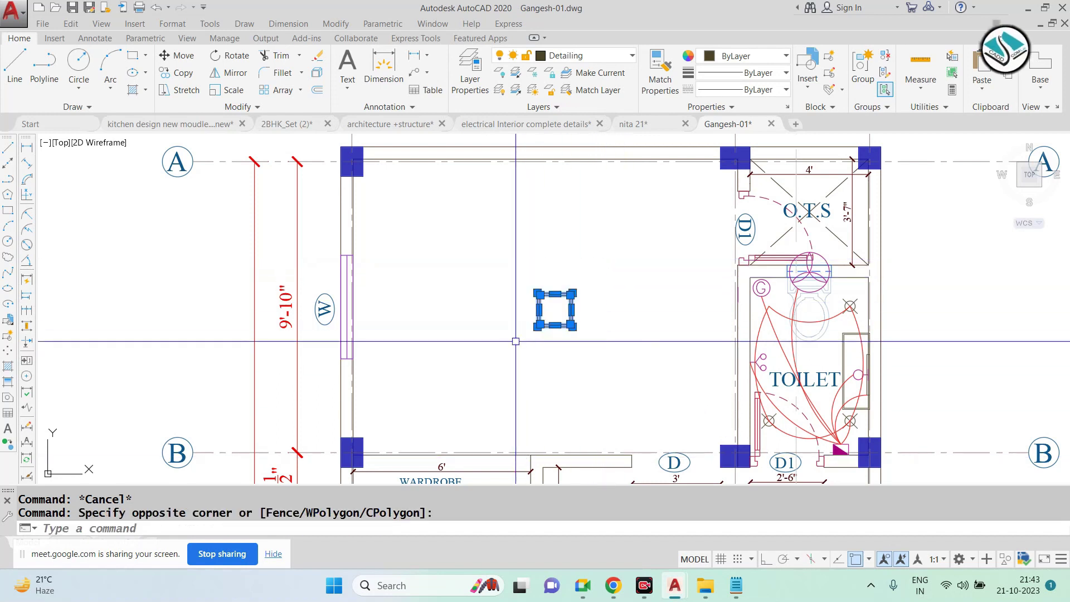
type("Co")
key("Return")
key("Escape")
scroll(536, 329, "down", 5)
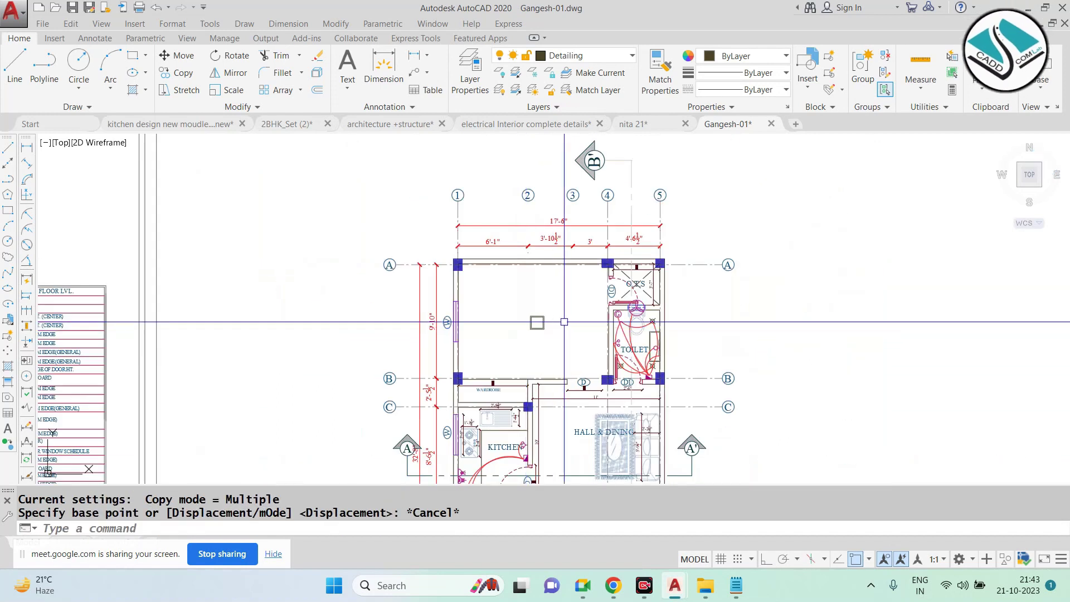
scroll(551, 322, "down", 1)
scroll(558, 318, "up", 1)
scroll(613, 307, "up", 5)
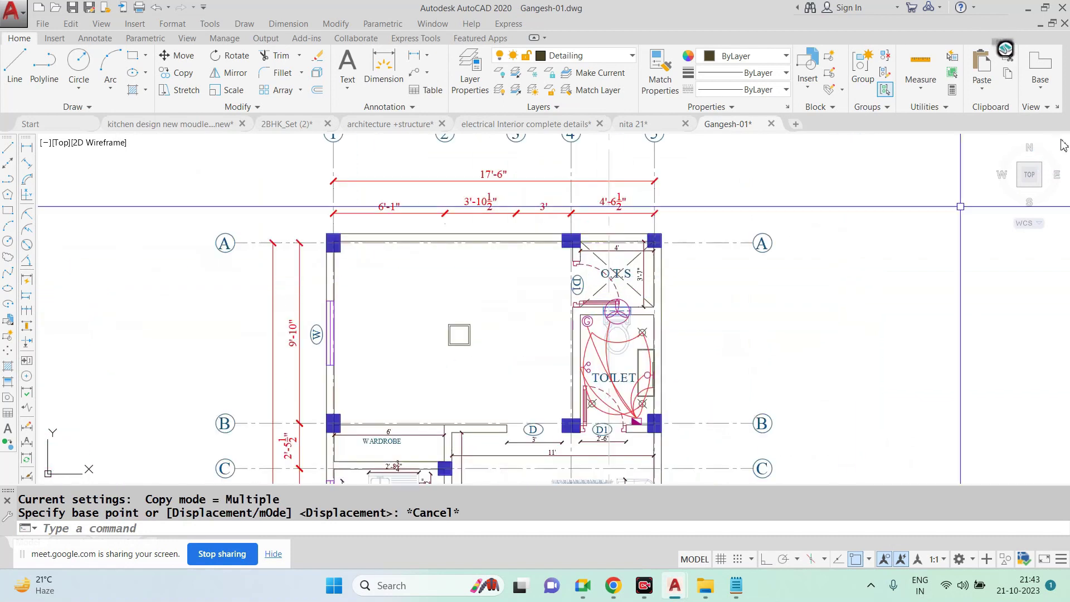
Minimize AutoCAD, File Explorer and the browser to reveal the desktop
left_click(1028, 9)
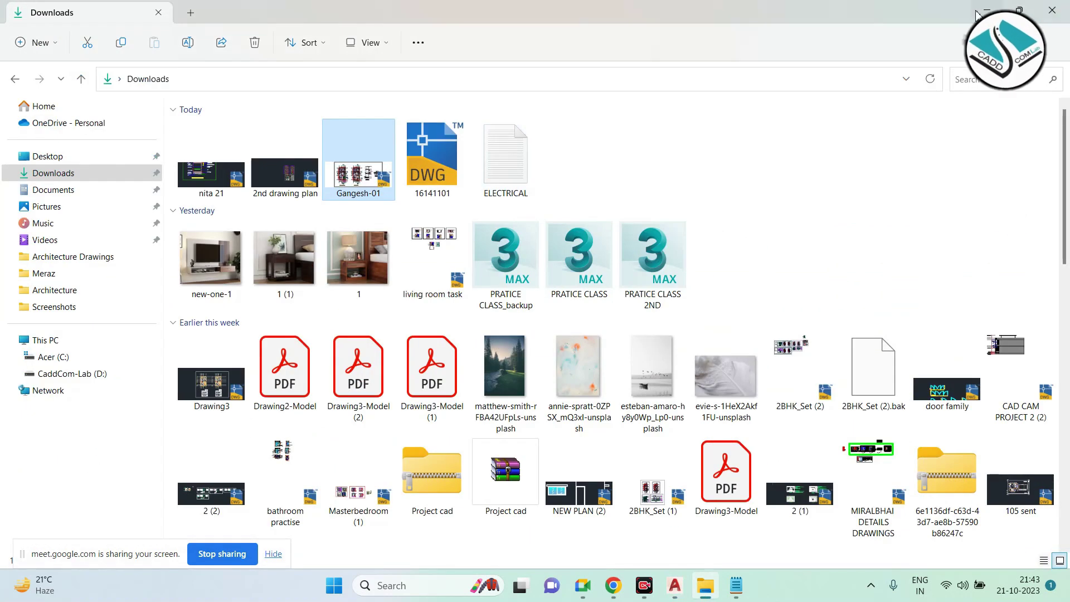
left_click(977, 15)
left_click(1041, 8)
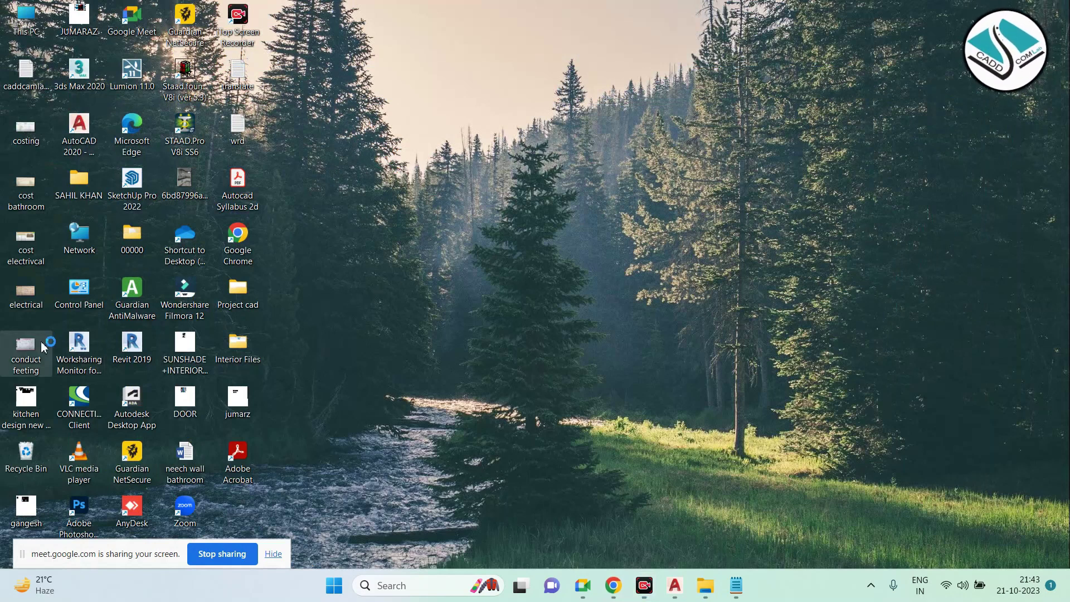
Zoom and pan the conduit sketch in Photos to inspect the Fanbox and Fan points closely
scroll(500, 326, "up", 1)
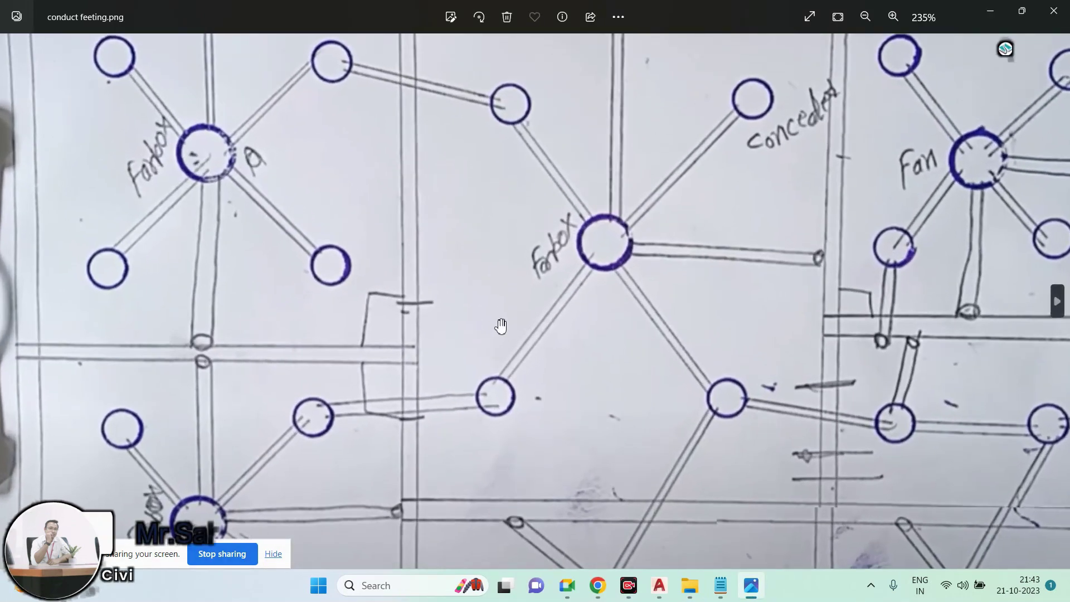
scroll(501, 326, "down", 2)
scroll(589, 351, "up", 3)
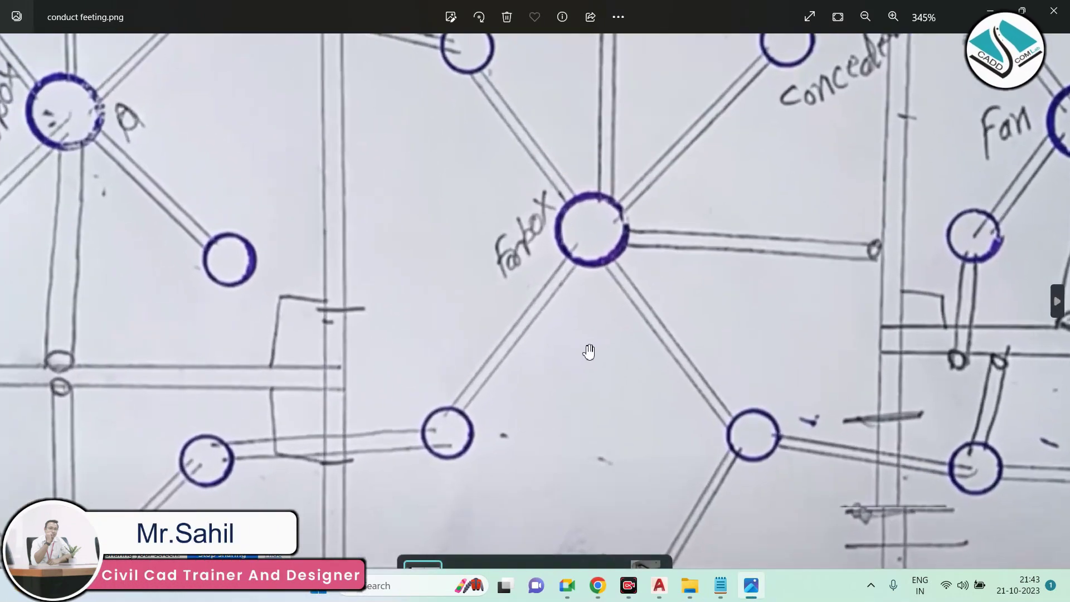
left_click_drag(574, 363, 452, 423)
scroll(470, 385, "down", 1)
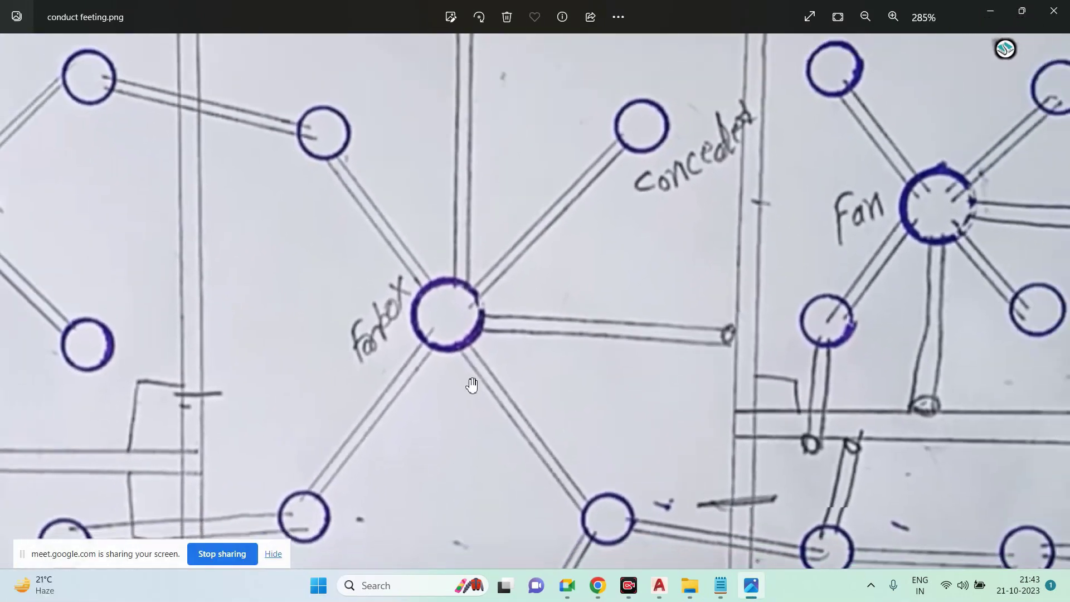
scroll(504, 374, "down", 1)
left_click_drag(509, 365, 484, 319)
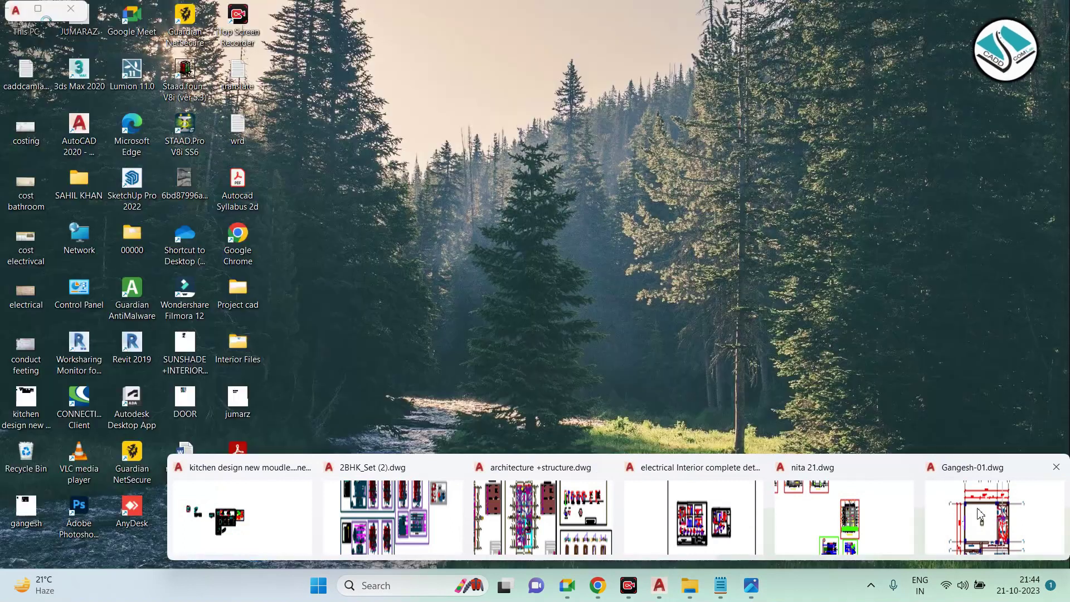
Back in AutoCAD, window-select and erase the O.T.S marks, D1 tag and door arc
left_click(981, 519)
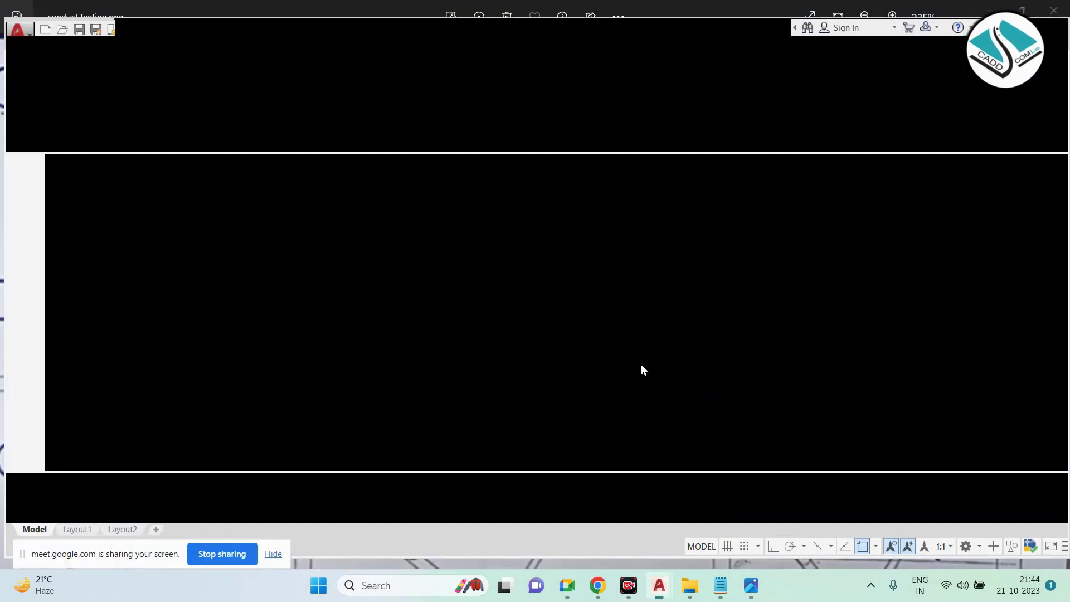
scroll(641, 274, "down", 1)
scroll(642, 273, "up", 3)
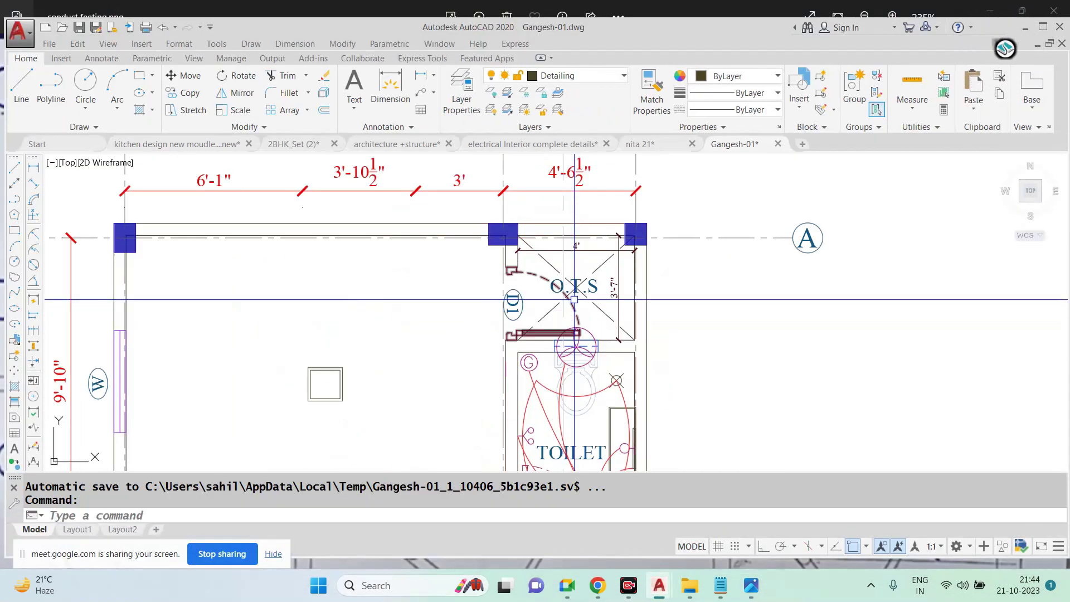
key("Escape")
key("Escape")
scroll(641, 273, "up", 2)
scroll(557, 251, "up", 1)
left_click(641, 227)
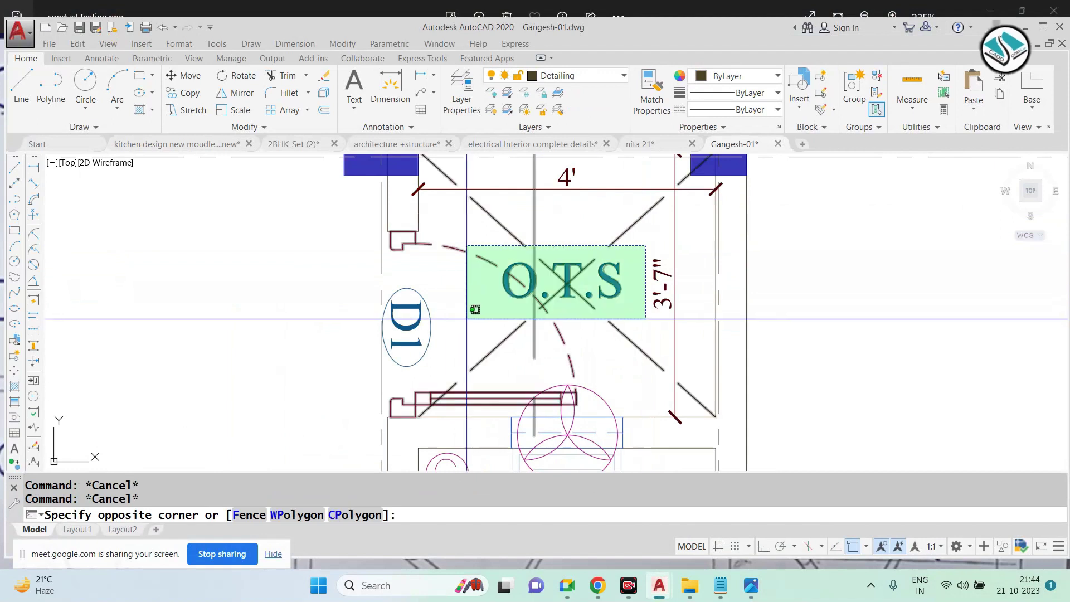
left_click(431, 342)
type("e")
key("Return")
Erase the two leftover dimension lines near the upper room
scroll(542, 249, "up", 1)
left_click(675, 234)
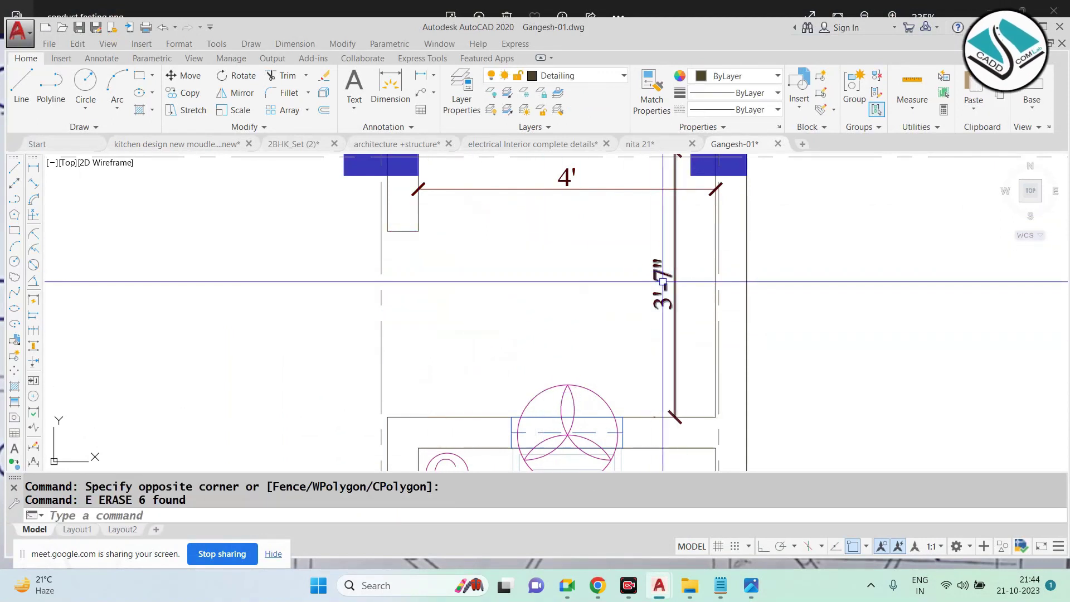
type("e")
key("Return")
left_click(565, 190)
key("Delete")
Erase the circle symbol above the toilet
type("E")
scroll(565, 201, "down", 1)
left_click(700, 382)
key("Escape")
scroll(658, 222, "up", 1)
left_click(568, 266)
type("e")
key("Return")
Window-erase the toilet fixtures and the items near the TOILET label
scroll(569, 266, "down", 2)
scroll(641, 279, "up", 2)
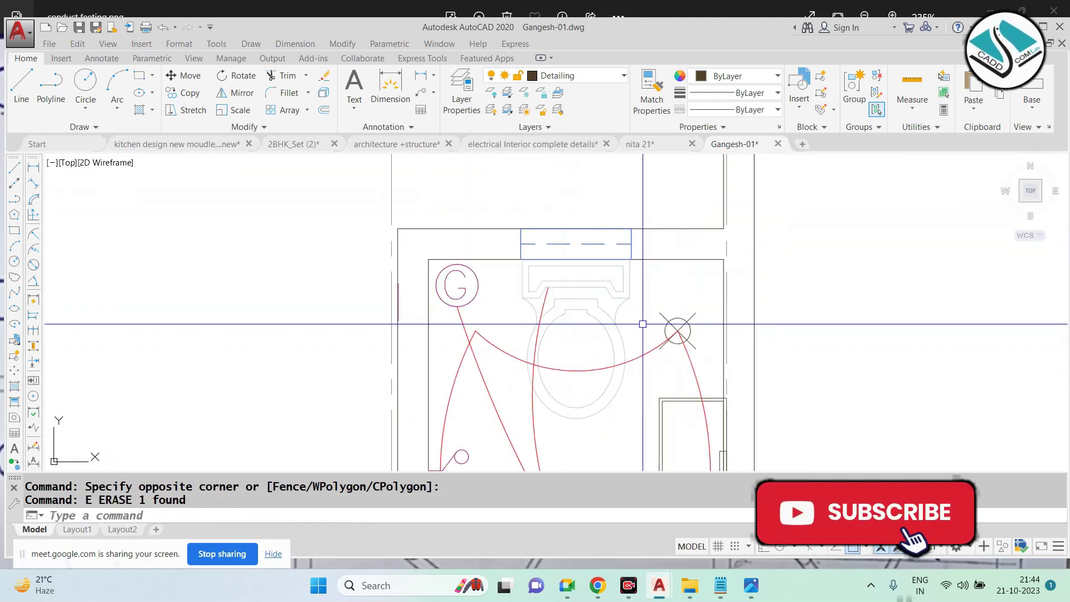
left_click(686, 291)
left_click(534, 398)
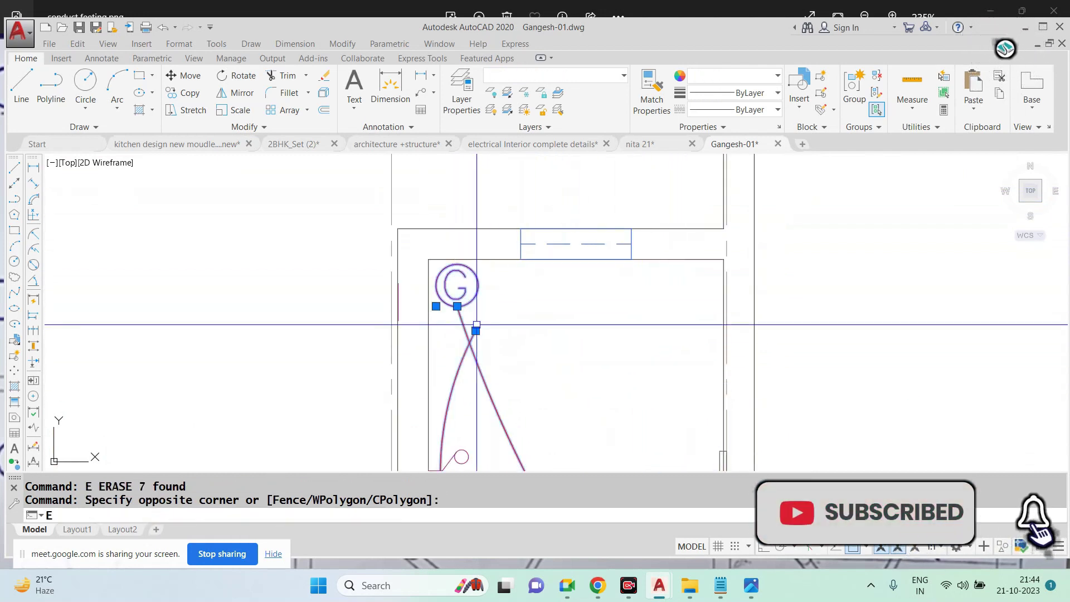
type("e")
key("Return")
scroll(614, 194, "down", 3)
left_click(588, 192)
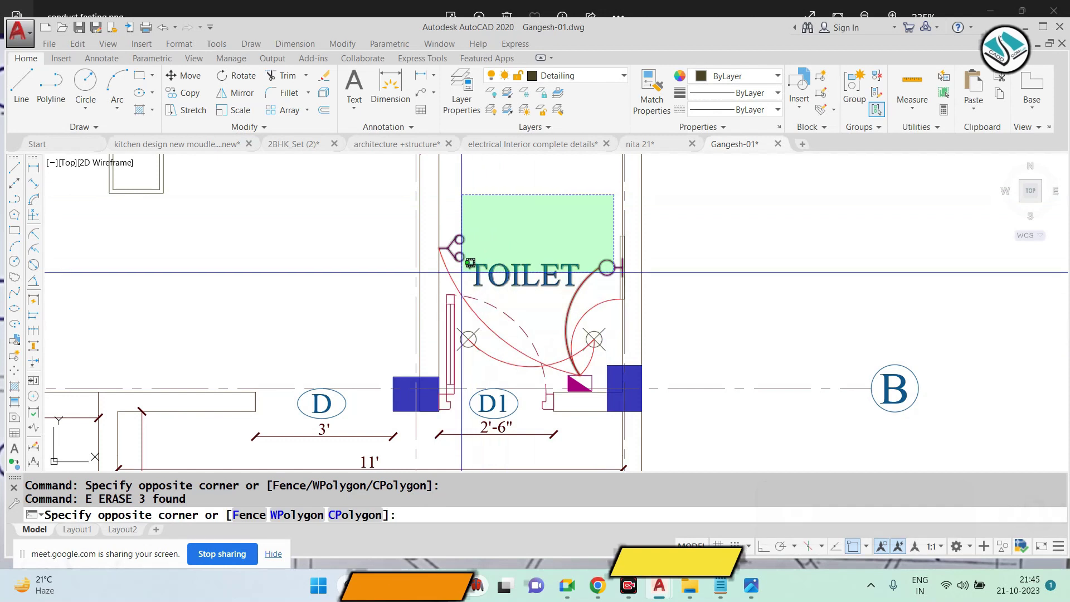
left_click(461, 291)
type("e")
key("Return")
Erase the door-swing circles and arcs in the room
scroll(502, 333, "up", 2)
left_click_drag(482, 333, 540, 383)
key("e")
key("Return")
left_click(641, 340)
left_click(613, 368)
key("e")
key("Return")
scroll(593, 299, "down", 3)
Window-select and erase the toilet door
left_click(619, 336)
left_click(591, 368)
type("E")
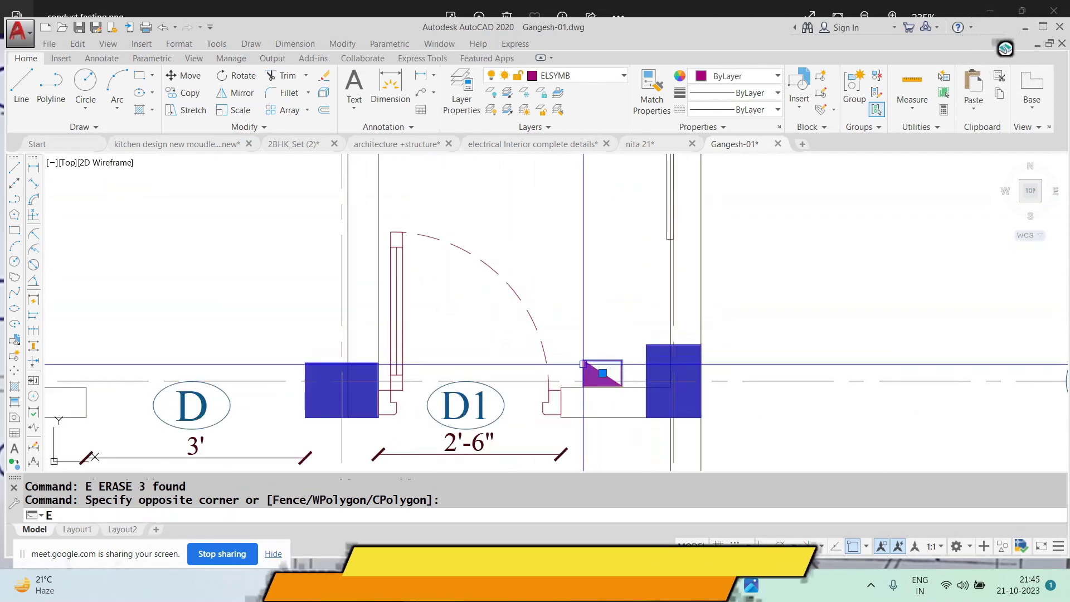
scroll(569, 292, "up", 2)
key("Return")
scroll(504, 288, "down", 3)
scroll(496, 313, "up", 3)
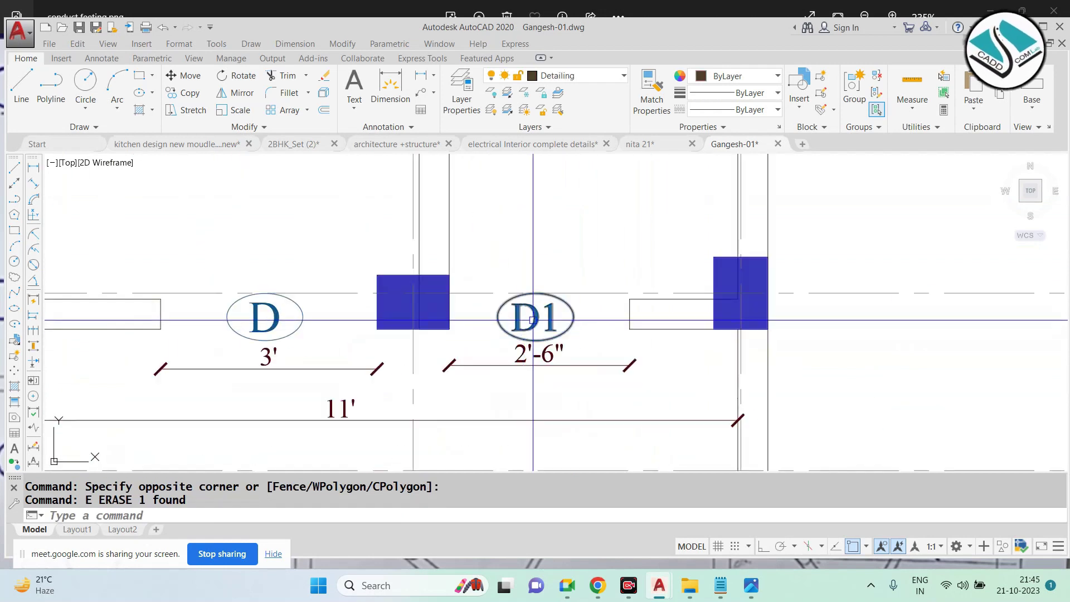
Erase the D1 door tag and remaining nearby objects, then zoom around to review
left_click(497, 312)
key("e")
key("Return")
scroll(507, 328, "down", 3)
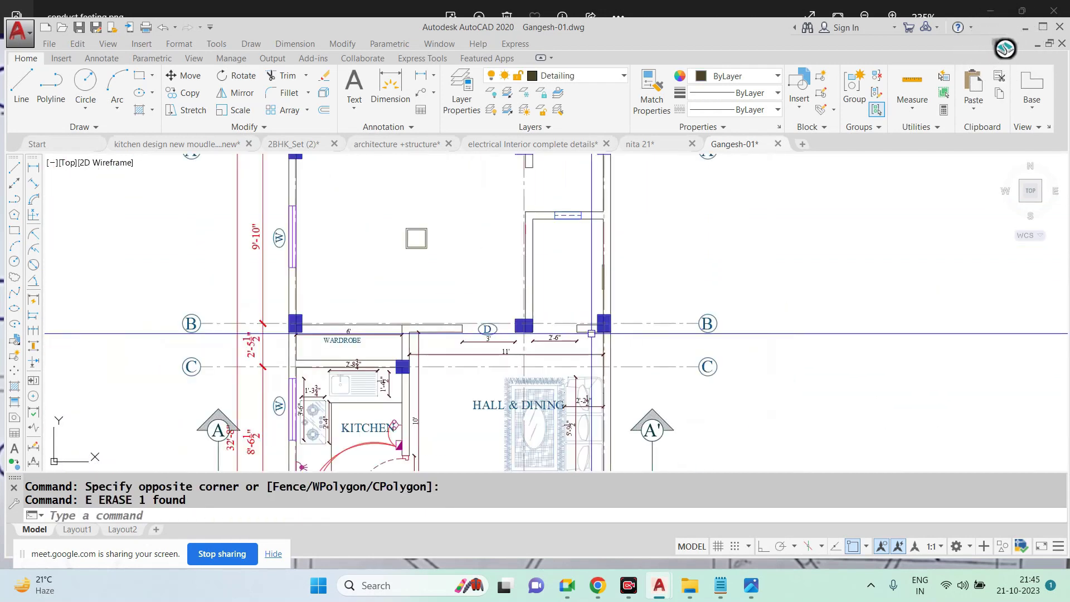
scroll(586, 239, "up", 3)
left_click(583, 223)
scroll(485, 299, "down", 2)
scroll(485, 299, "down", 2)
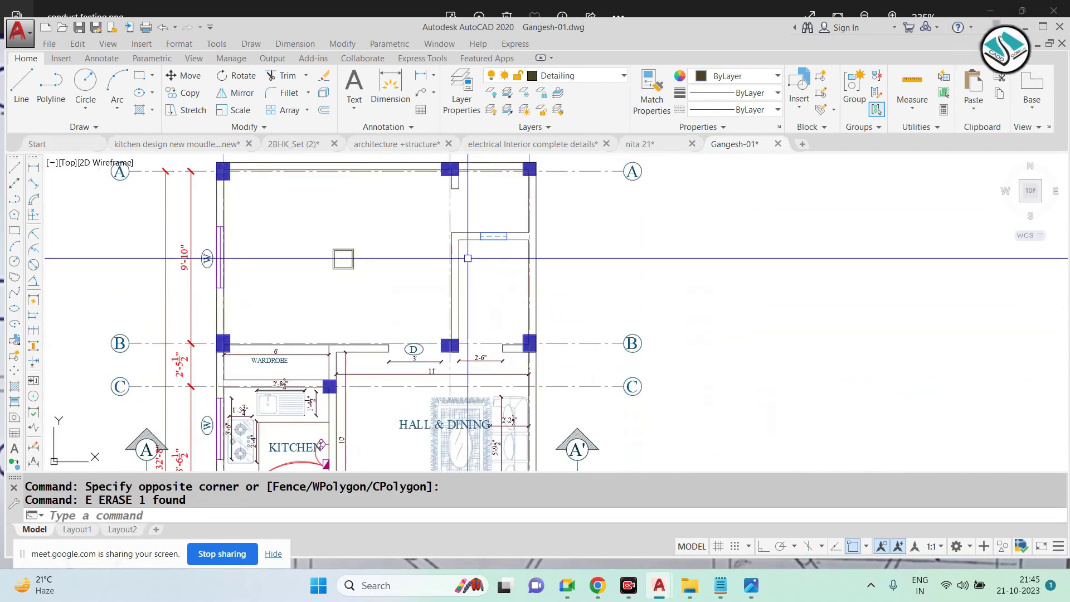
scroll(557, 257, "up", 2)
scroll(557, 257, "up", 2)
left_click(548, 266)
scroll(548, 267, "down", 2)
key("Return")
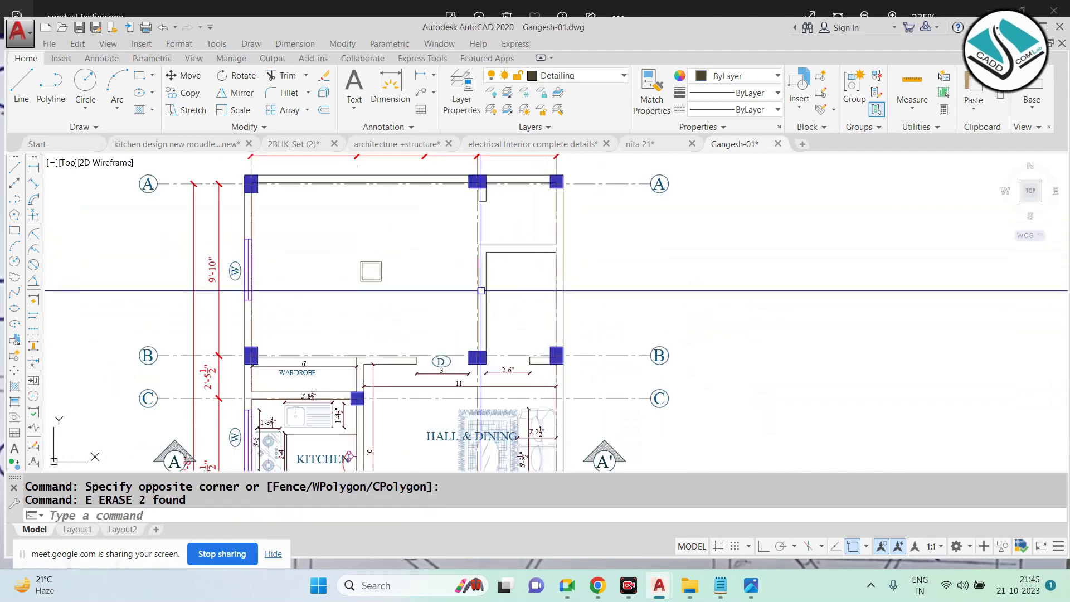
scroll(495, 303, "down", 2)
scroll(496, 303, "up", 2)
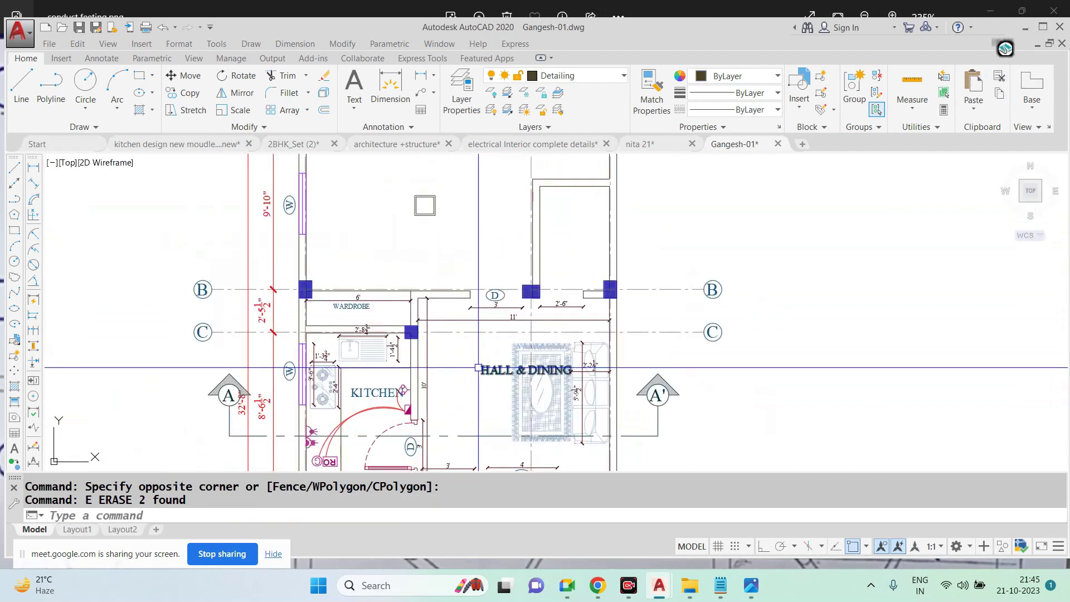
scroll(501, 312, "down", 2)
scroll(548, 360, "up", 2)
scroll(548, 359, "up", 2)
scroll(502, 329, "down", 2)
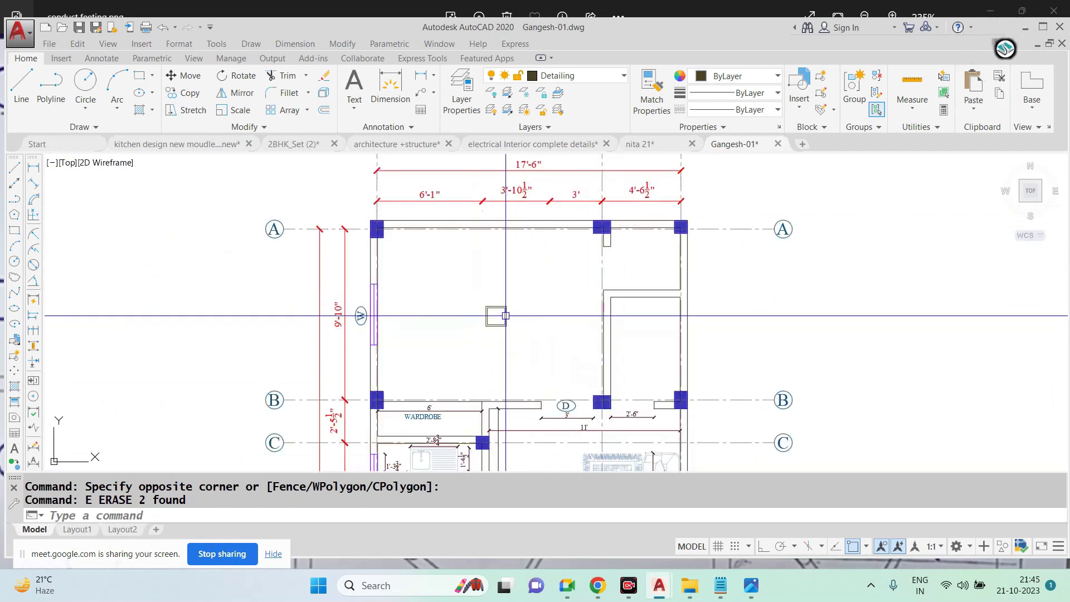
scroll(504, 329, "up", 3)
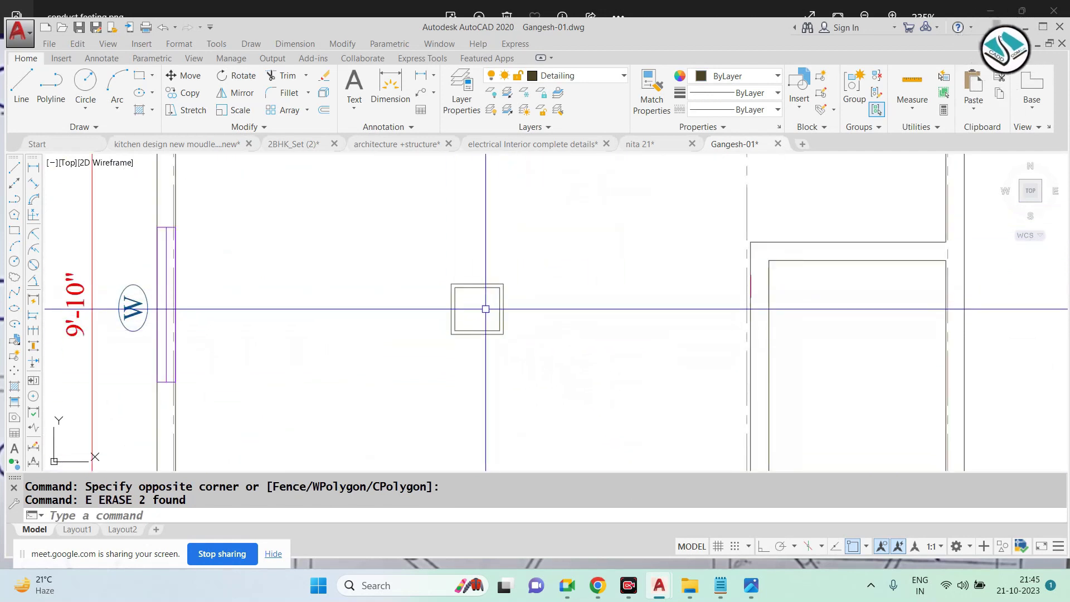
Draw a thin rectangle on the square's right edge and mirror a copy to its left edge
type("REC")
key("Return")
scroll(486, 309, "up", 5)
scroll(492, 301, "up", 3)
scroll(499, 301, "down", 3)
scroll(500, 291, "up", 3)
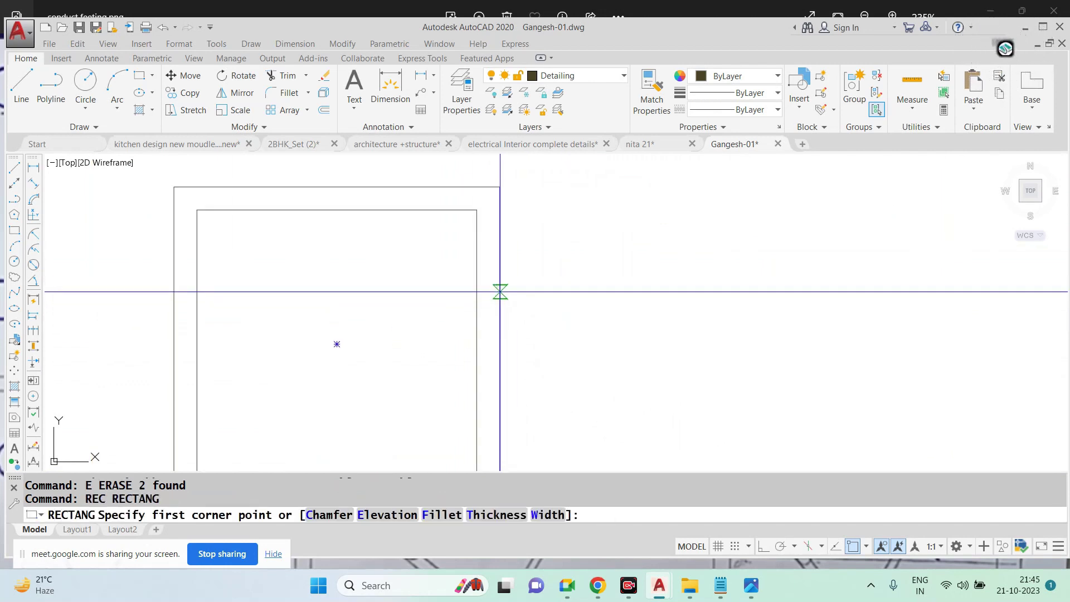
left_click(500, 290)
left_click(513, 450)
left_click(513, 395)
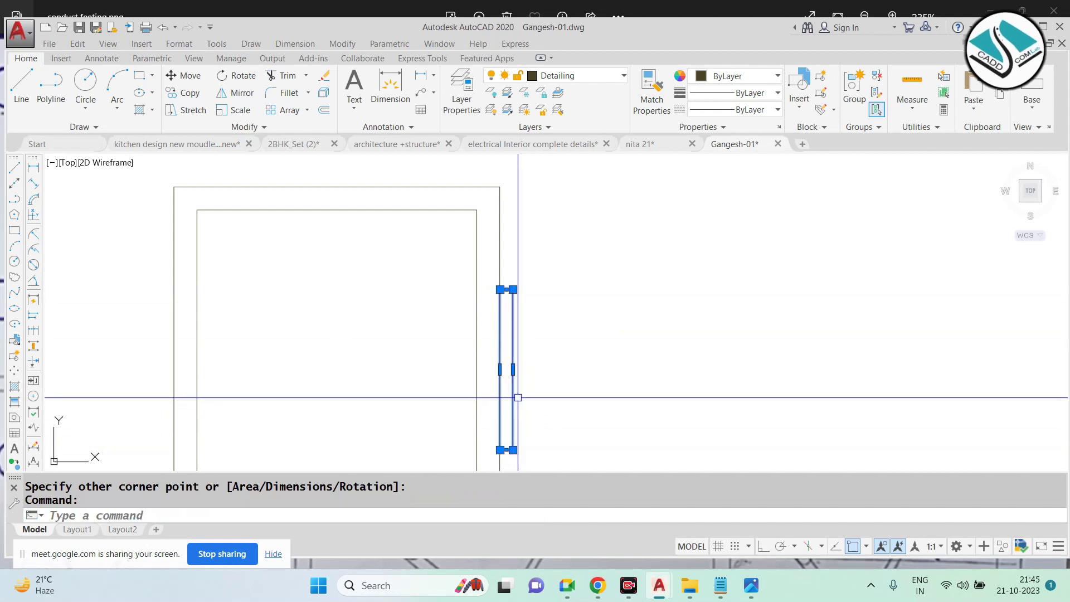
type("mi")
key("Return")
scroll(483, 304, "down", 4)
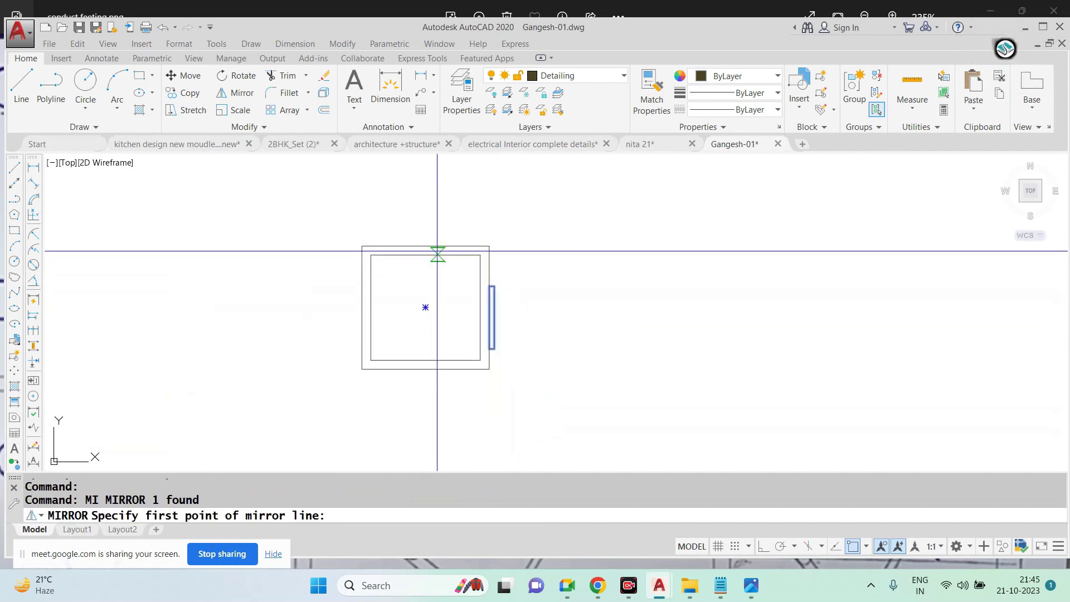
left_click(425, 247)
left_click(422, 381)
key("Return")
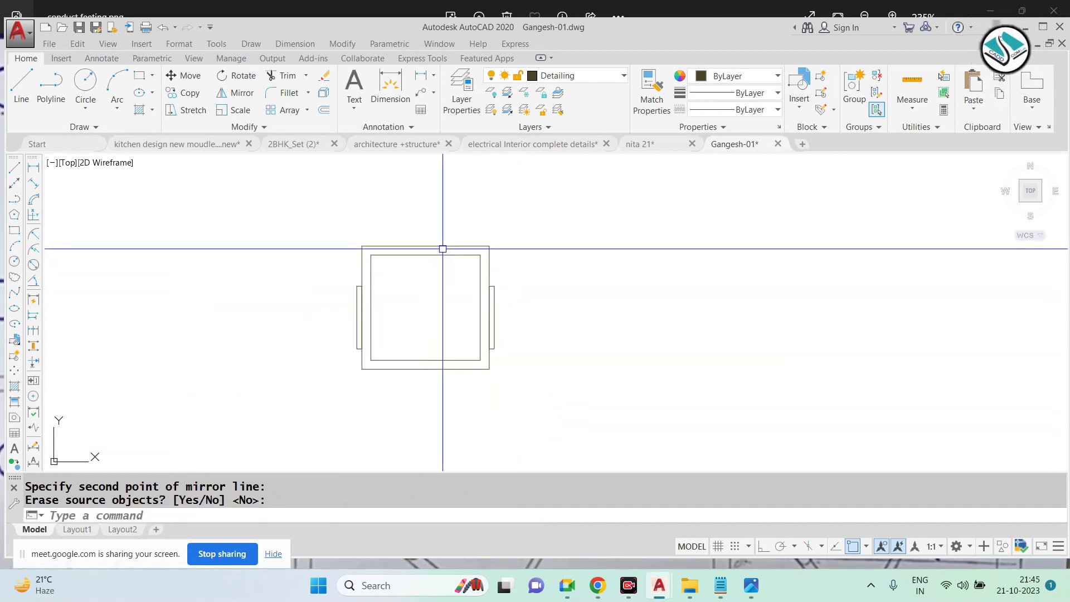
Draw a thin rectangle along the square's top edge and mirror it to the bottom edge
type("REC")
key("Return")
scroll(408, 250, "up", 4)
left_click(390, 226)
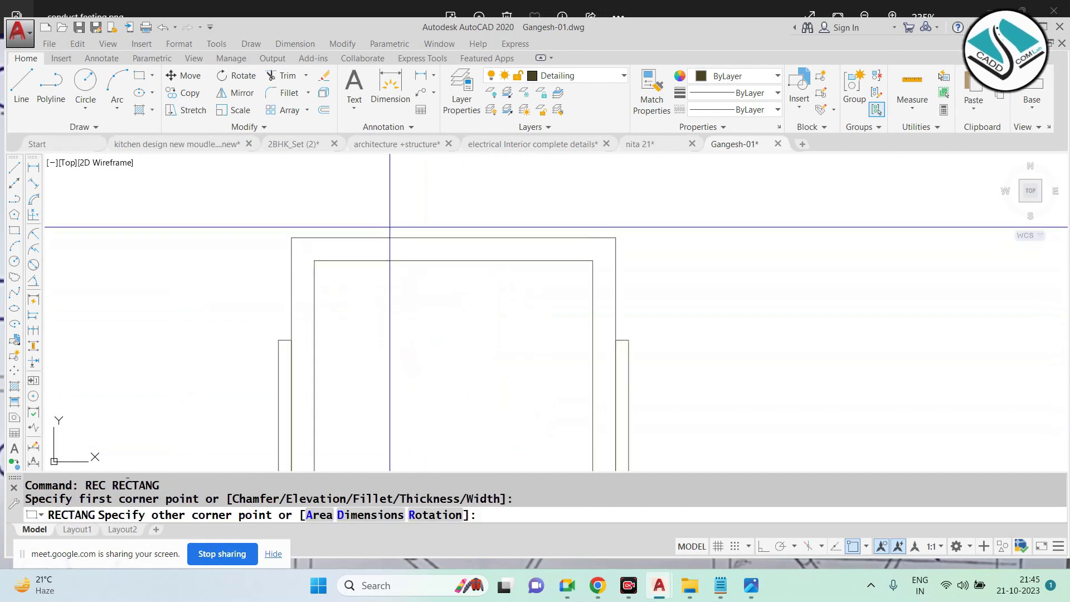
left_click(513, 238)
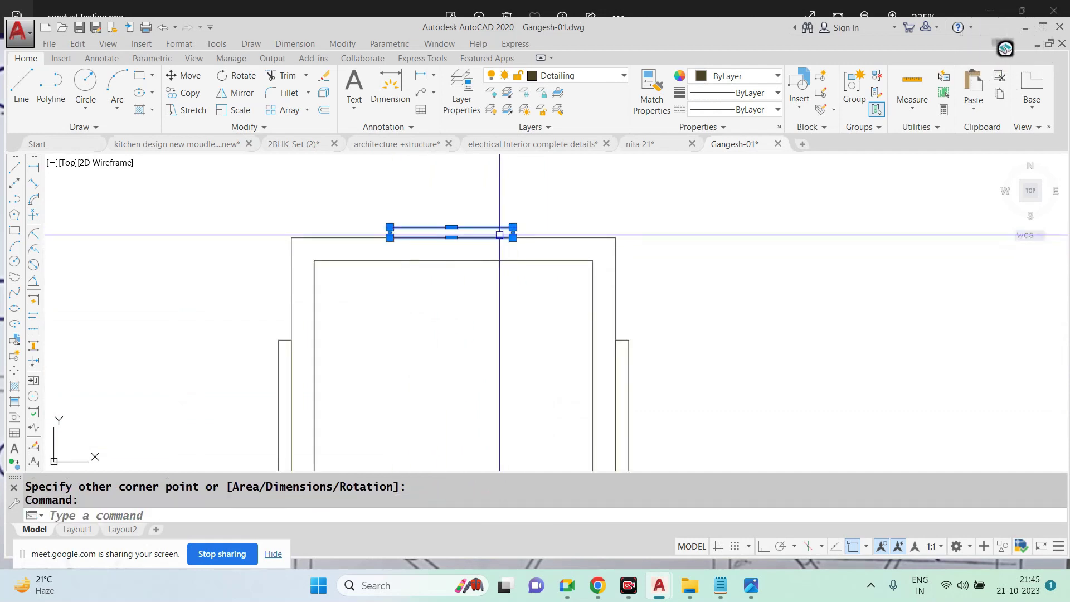
type("MI")
key("Return")
scroll(484, 188, "down", 2)
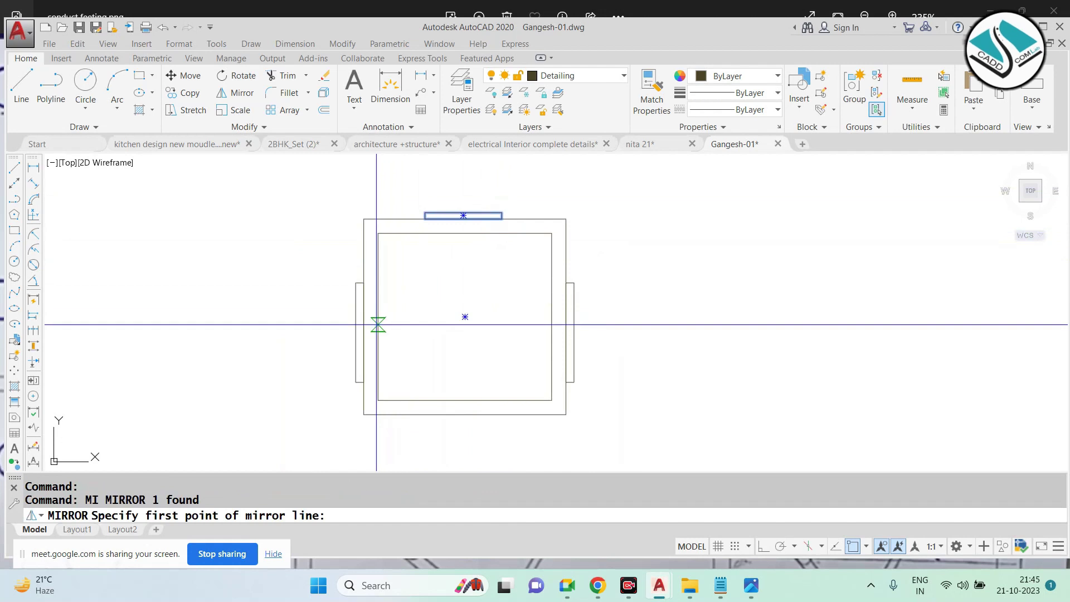
left_click(378, 317)
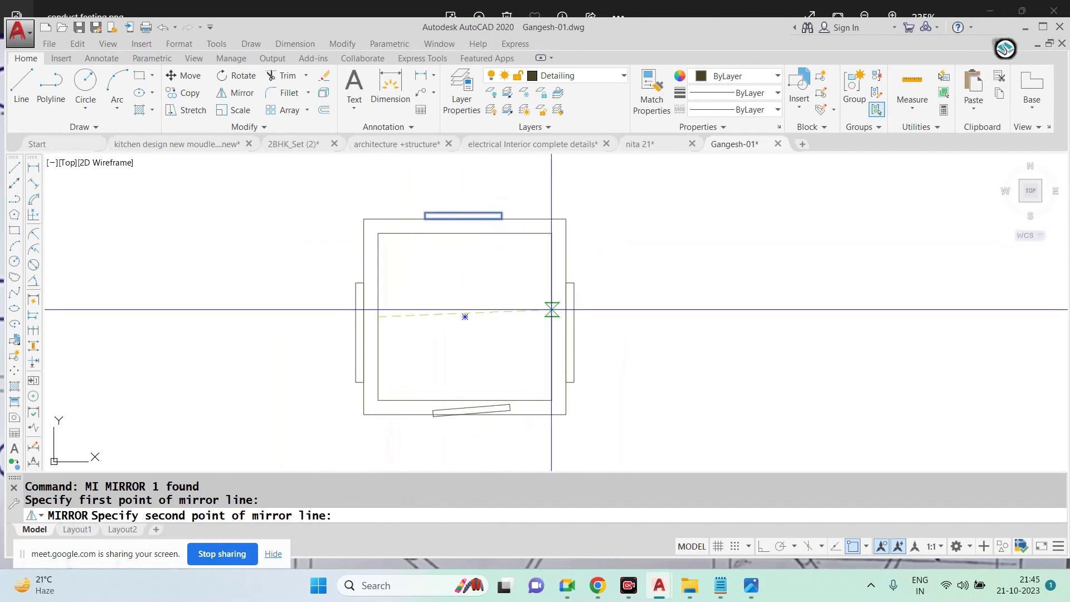
left_click(552, 317)
key("Escape")
scroll(573, 329, "down", 3)
scroll(609, 334, "down", 3)
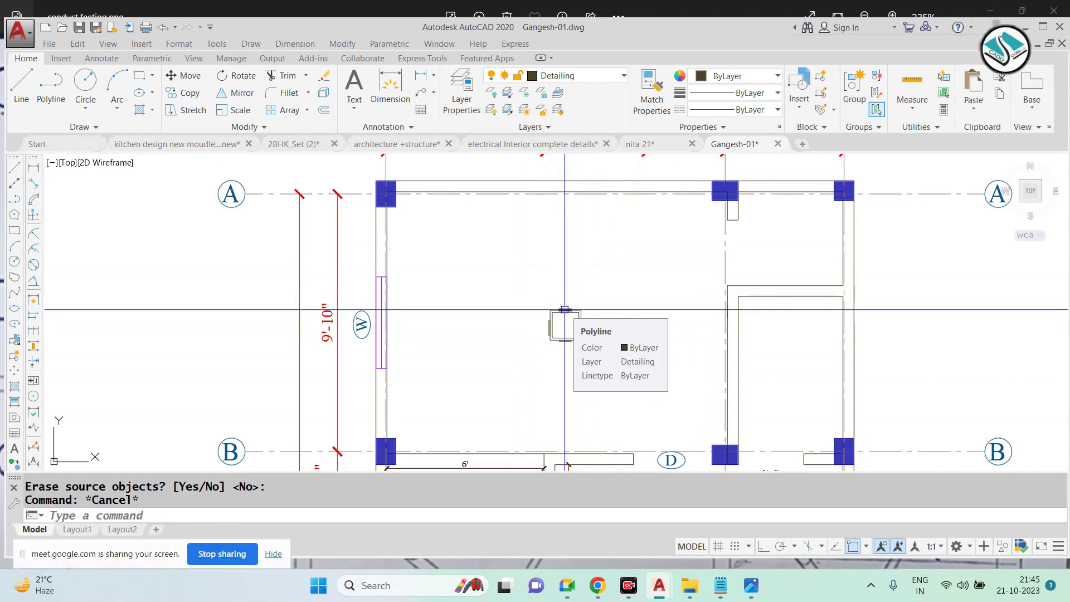
key("Escape")
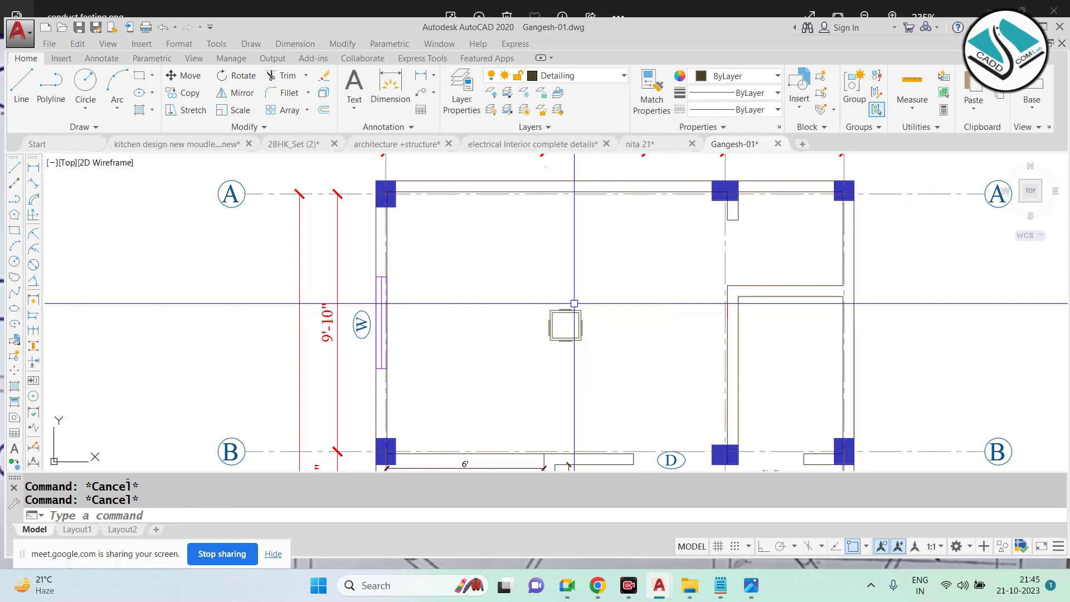
type("l")
key("Return")
scroll(563, 329, "up", 2)
scroll(551, 353, "up", 2)
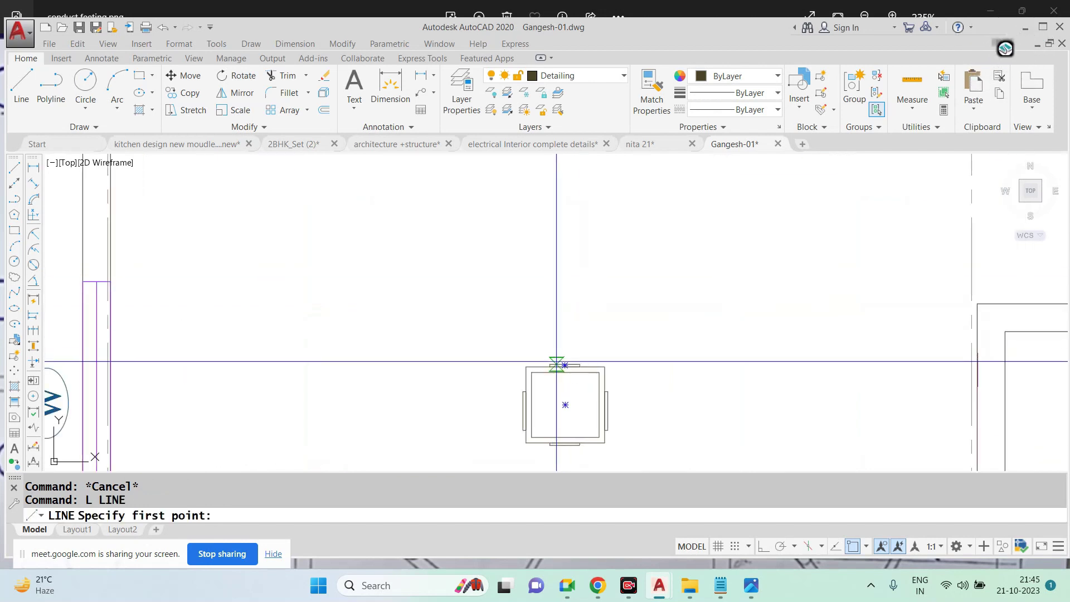
left_click(564, 366)
scroll(572, 351, "down", 3)
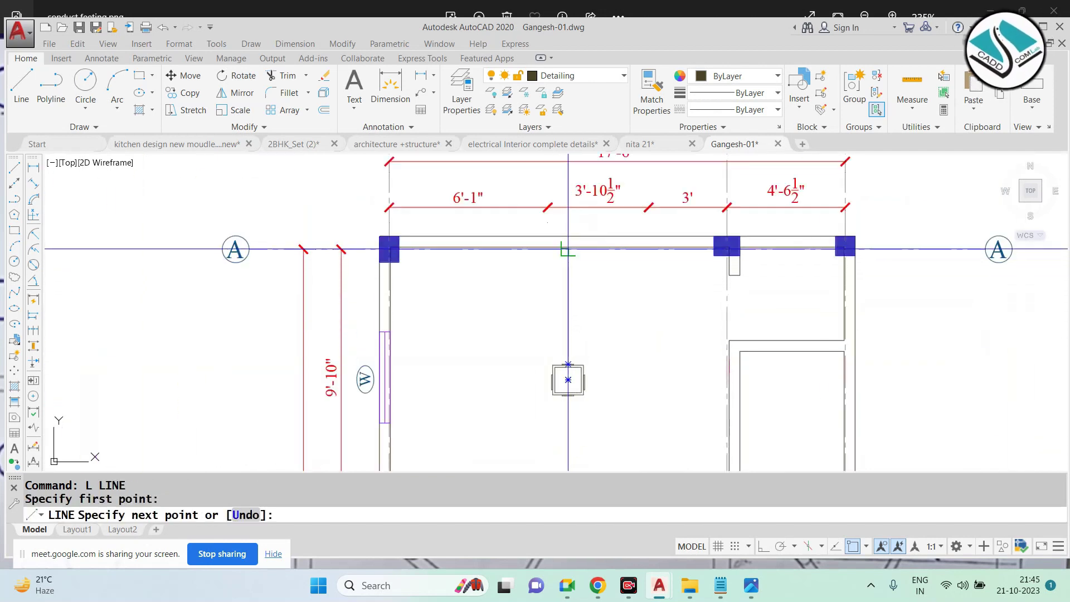
left_click(568, 250)
key("Escape")
key("Return")
scroll(552, 379, "up", 2)
left_click(546, 369)
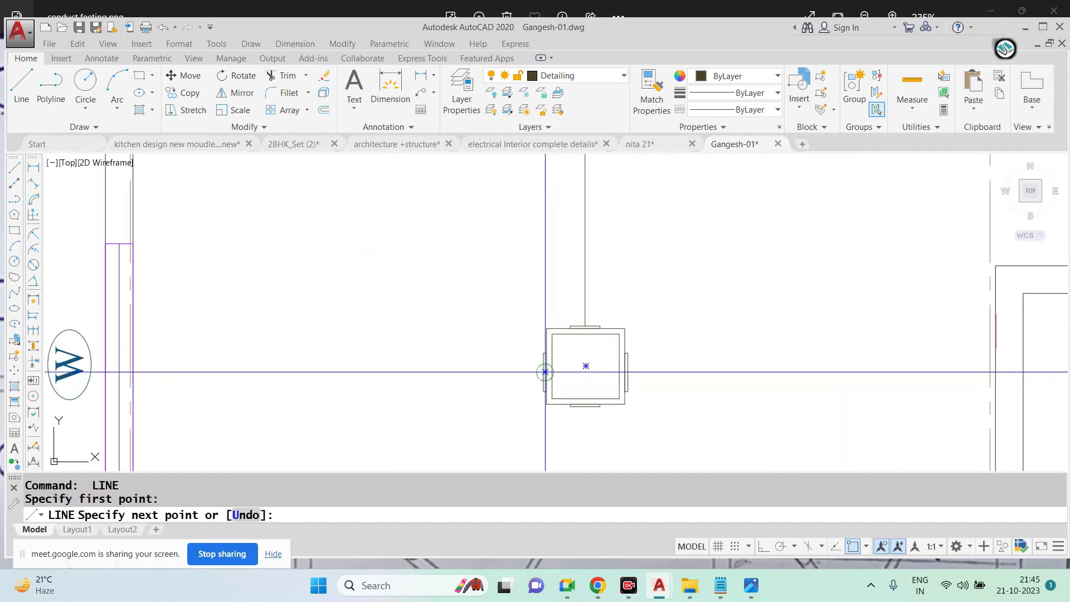
left_click(288, 369)
key("Escape")
key("Return")
left_click(598, 370)
left_click(825, 370)
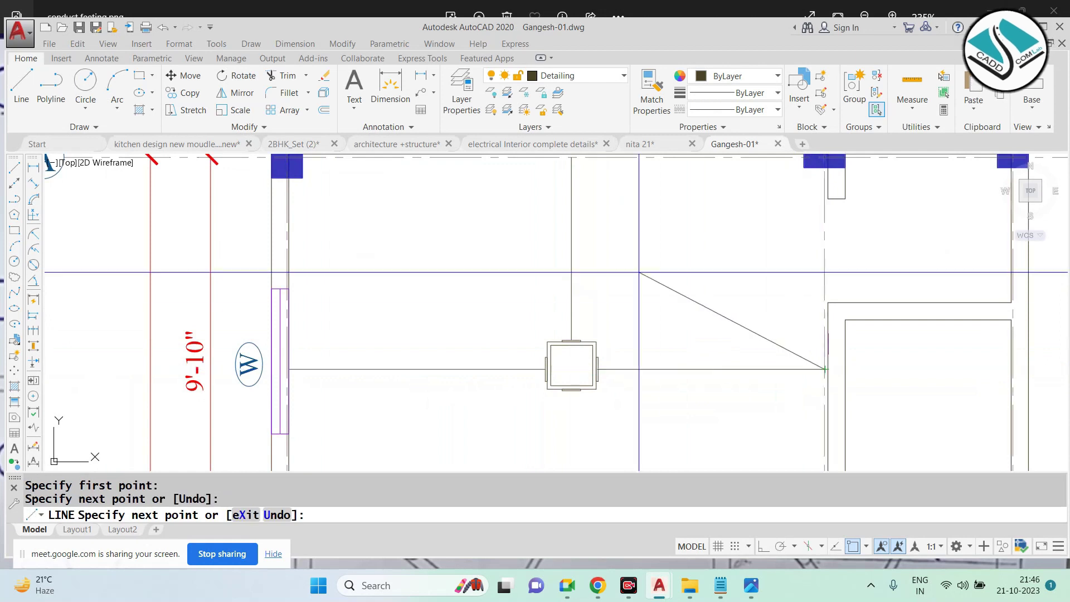
key("Escape")
key("Return")
middle_click_drag(565, 411, 591, 360)
left_click(599, 336)
key("Escape")
key("Return")
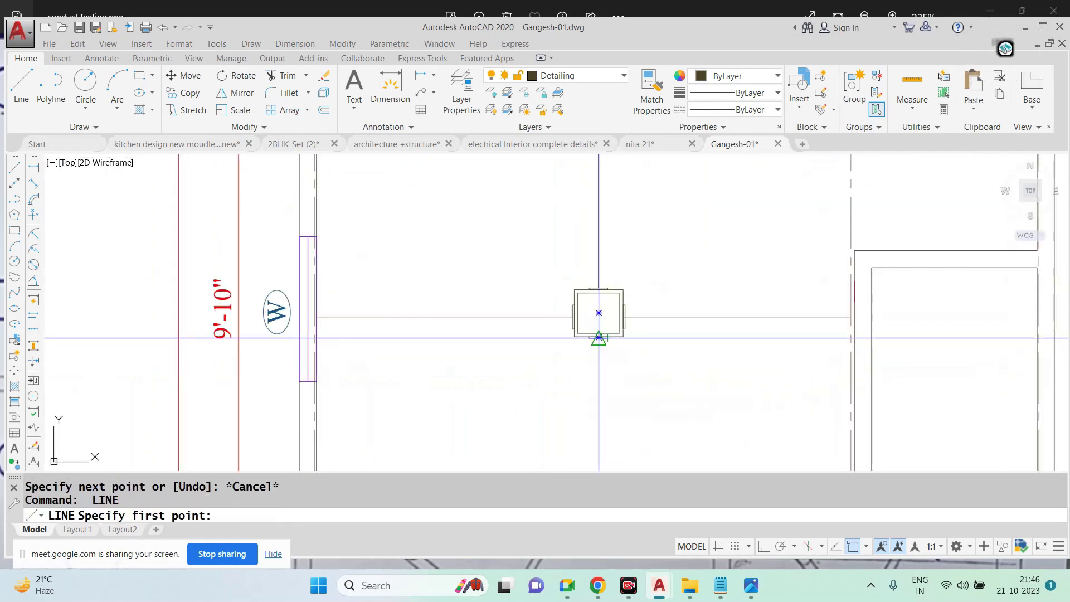
left_click(598, 336)
scroll(598, 337, "down", 3)
scroll(612, 328, "up", 5)
left_click(580, 348)
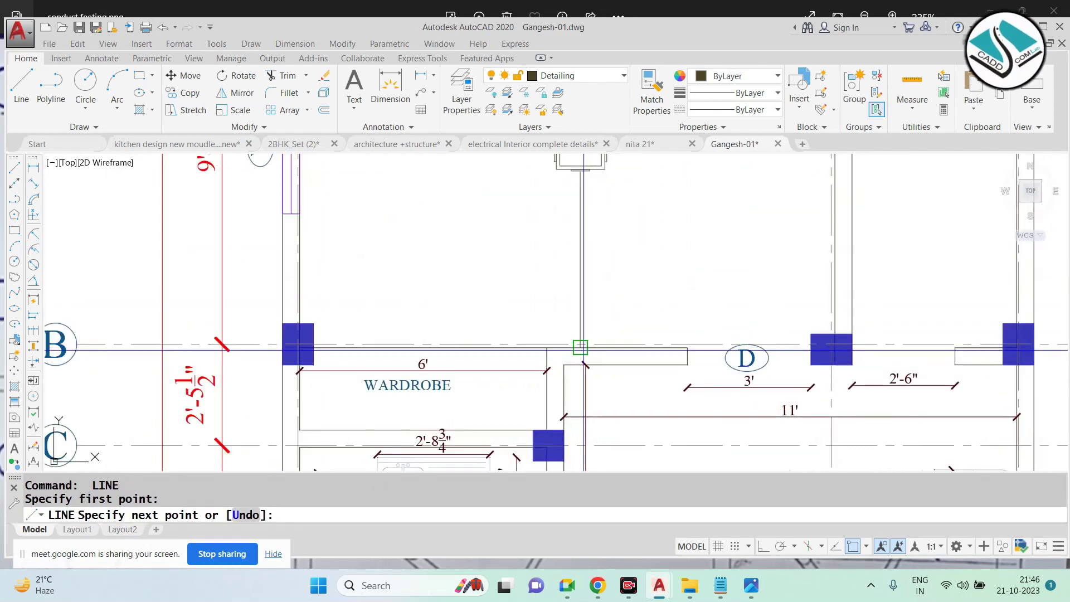
key("Escape")
scroll(676, 308, "down", 5)
scroll(676, 308, "up", 2)
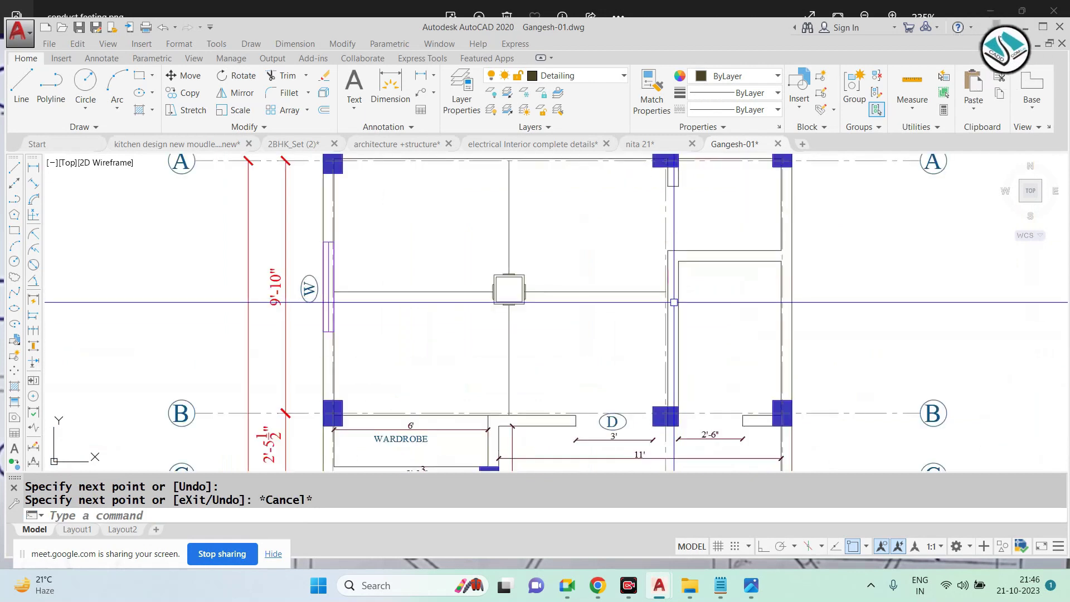
left_click(552, 275)
left_click(502, 223)
key("e")
key("Return")
left_click(624, 279)
left_click(581, 350)
key("e")
key("Return")
left_click(509, 362)
key("e")
key("Return")
left_click(454, 301)
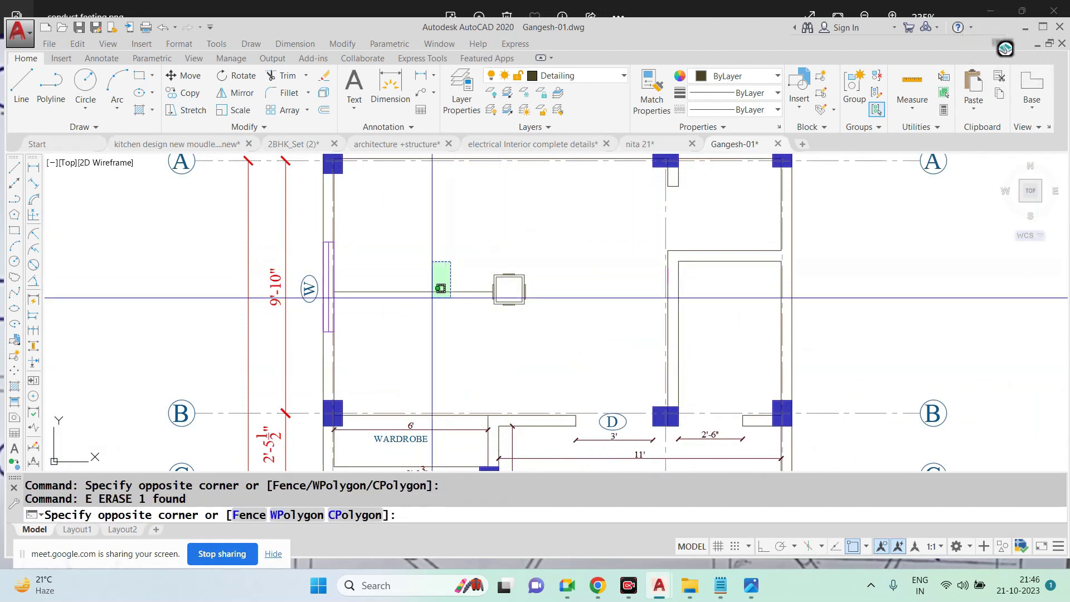
left_click(427, 279)
key("e")
key("Return")
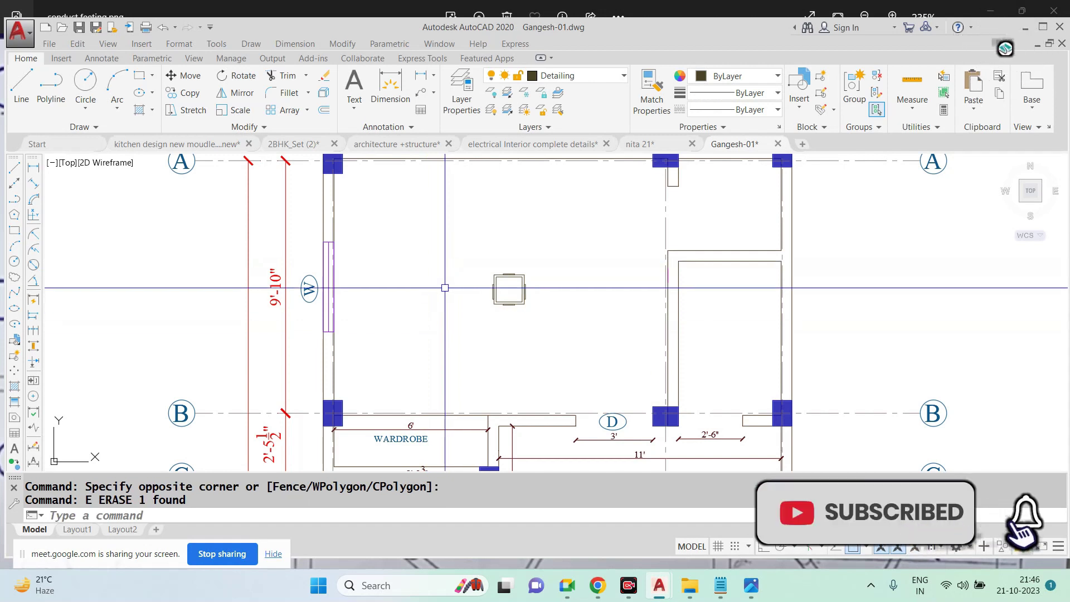
Zoom to the bedroom and crossing-window erase the bed and interior dimension lines
scroll(445, 327, "down", 5)
scroll(468, 362, "up", 3)
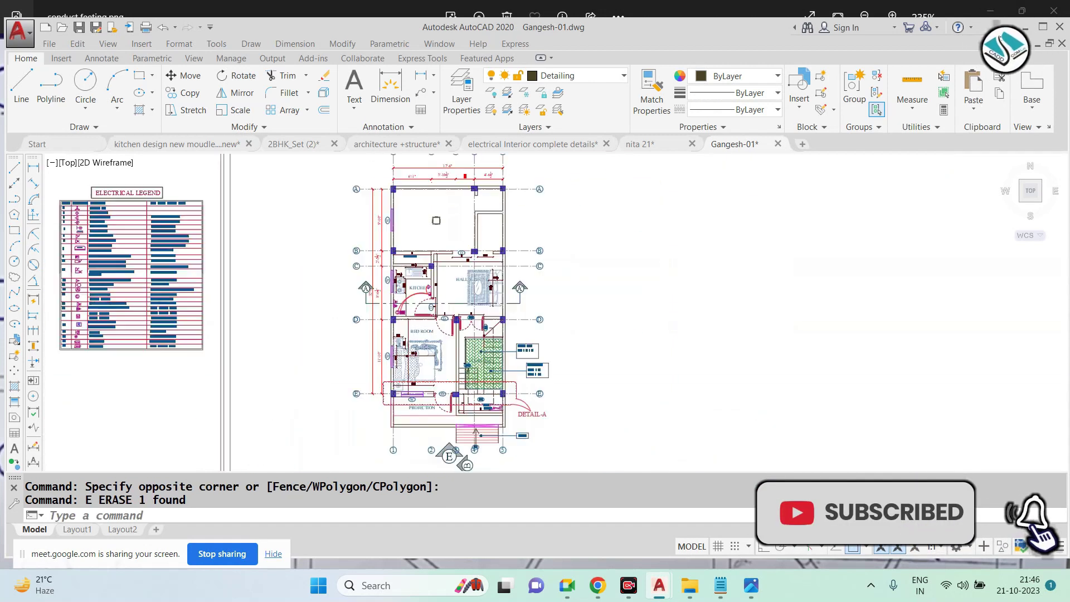
scroll(483, 400, "up", 3)
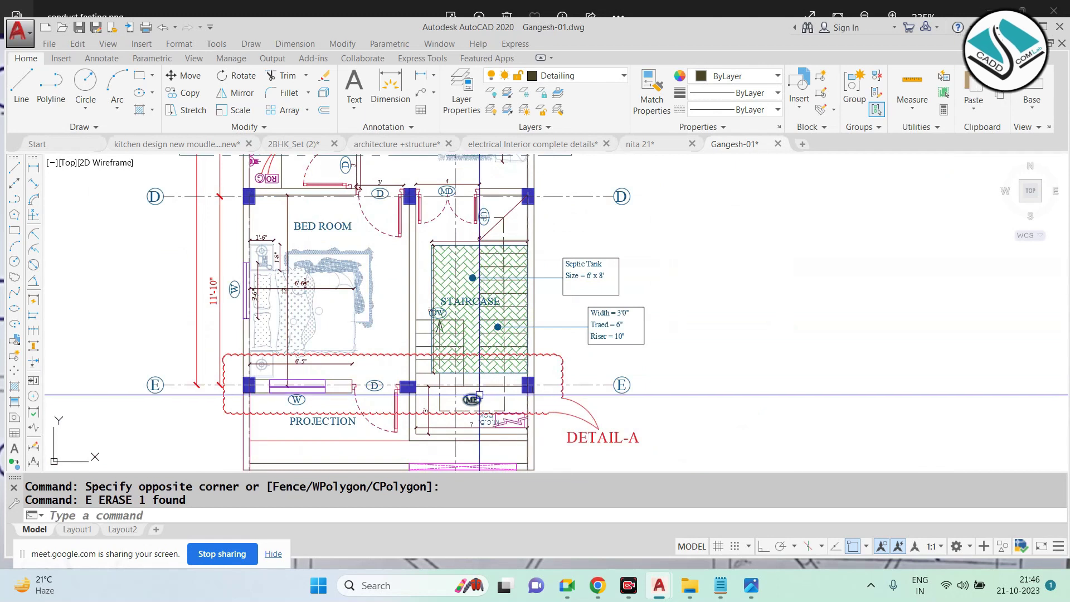
scroll(481, 372, "up", 2)
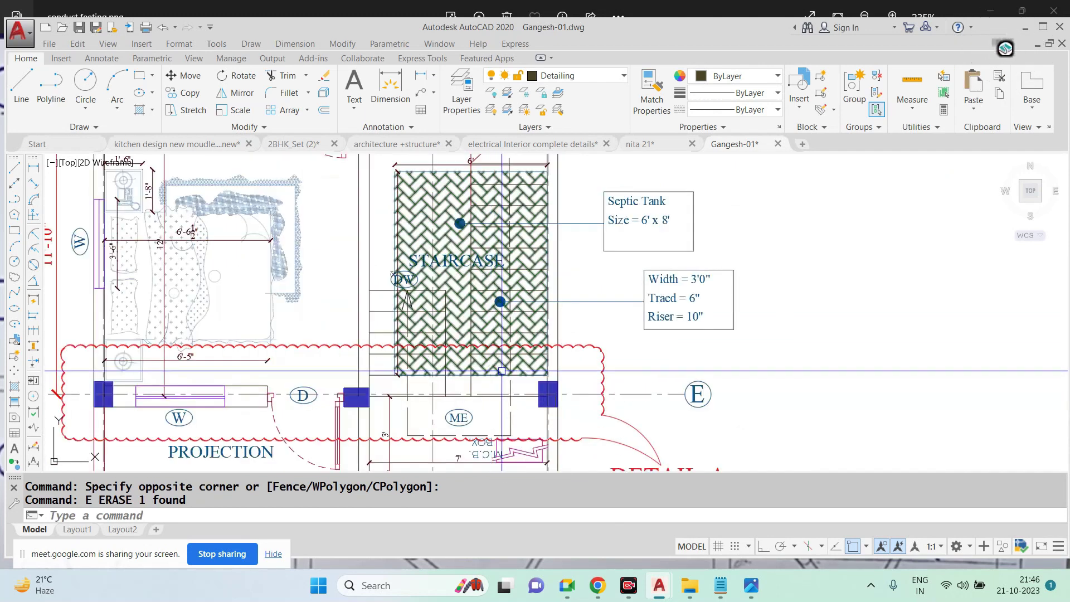
scroll(508, 378, "down", 4)
scroll(515, 382, "down", 2)
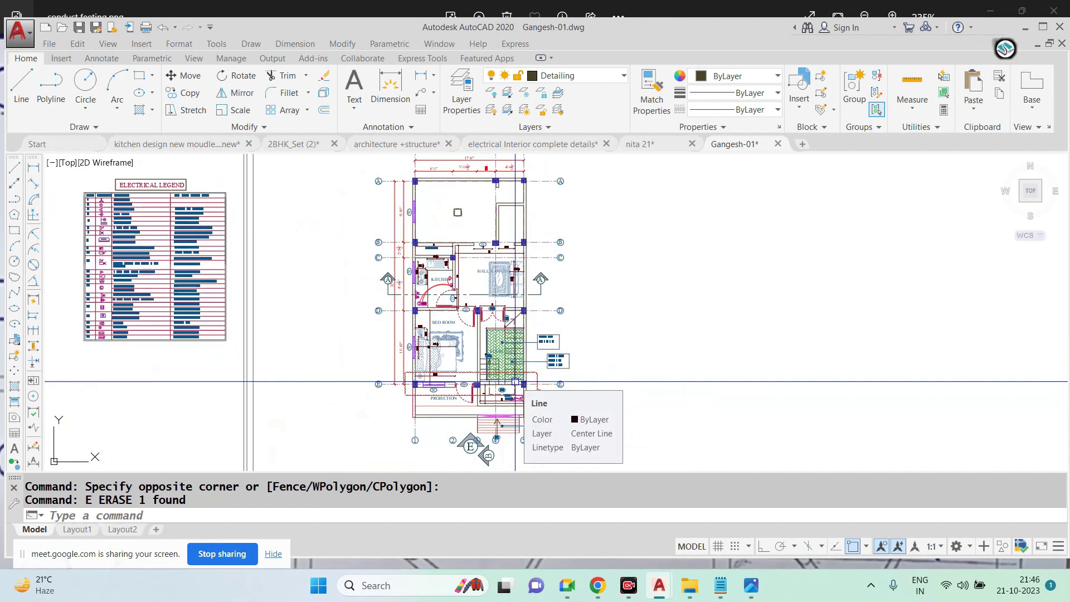
scroll(516, 382, "up", 2)
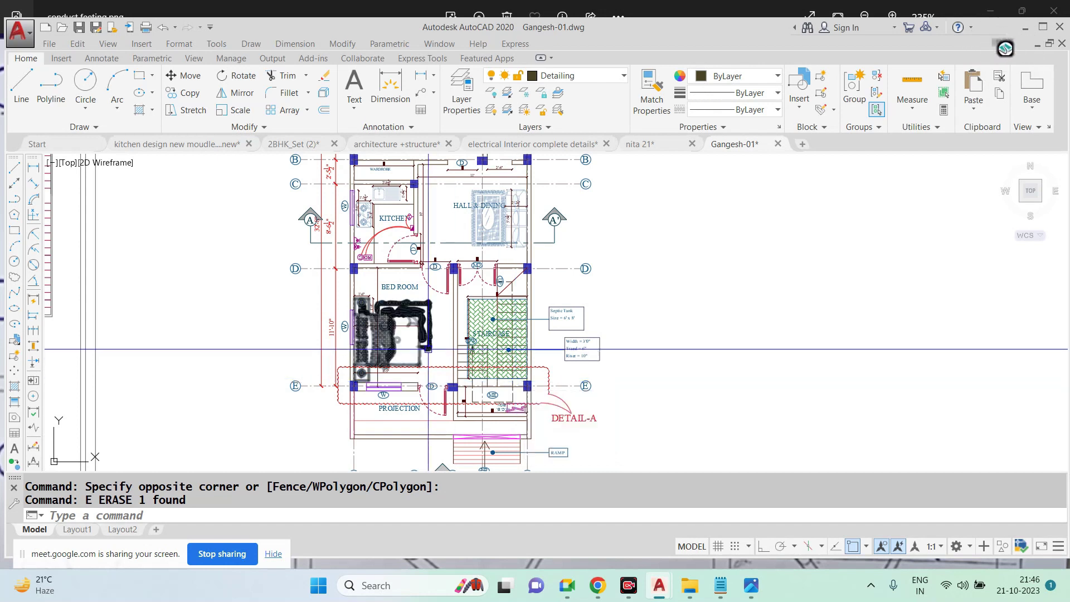
scroll(417, 347, "up", 2)
type("E")
key("BackSpace")
left_click(390, 239)
left_click(329, 346)
type("E")
key("Return")
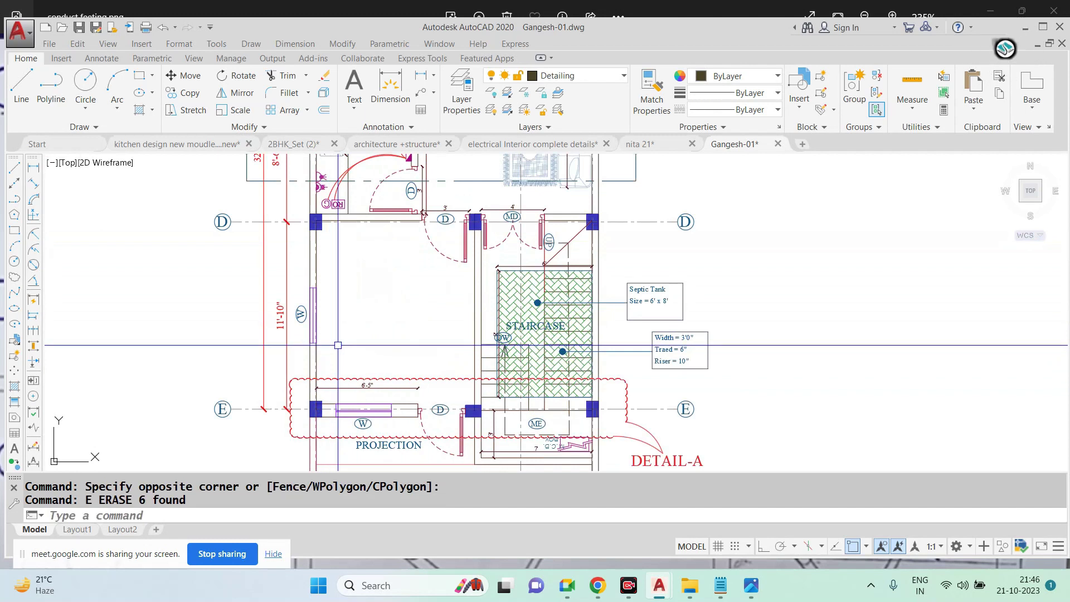
scroll(393, 359, "down", 4)
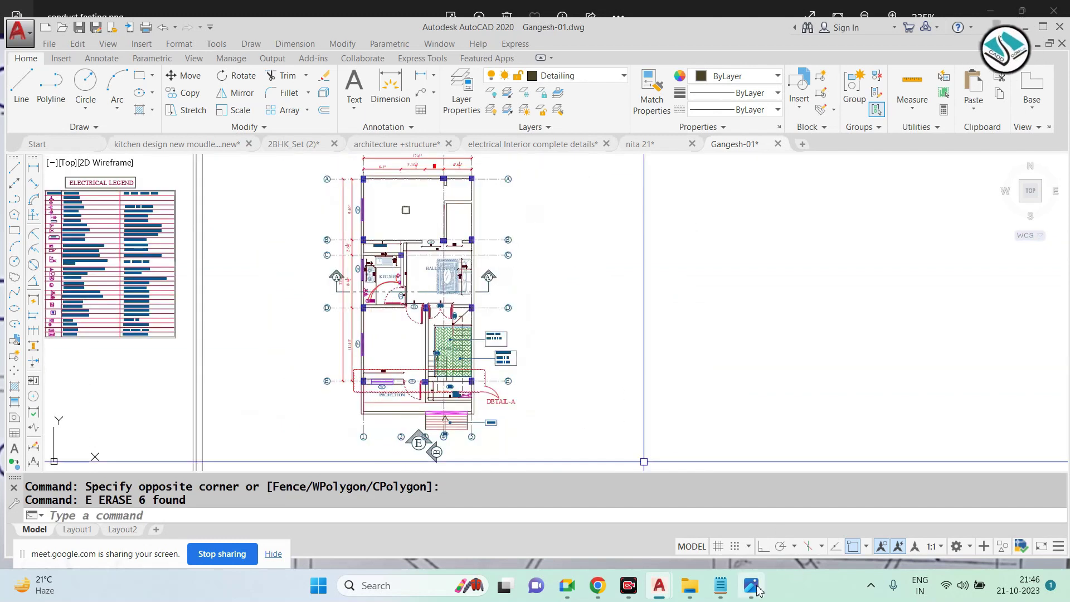
Pan around conduct feeting.png in Photos to study the left, right, lower and upper conduit runs
left_click(752, 585)
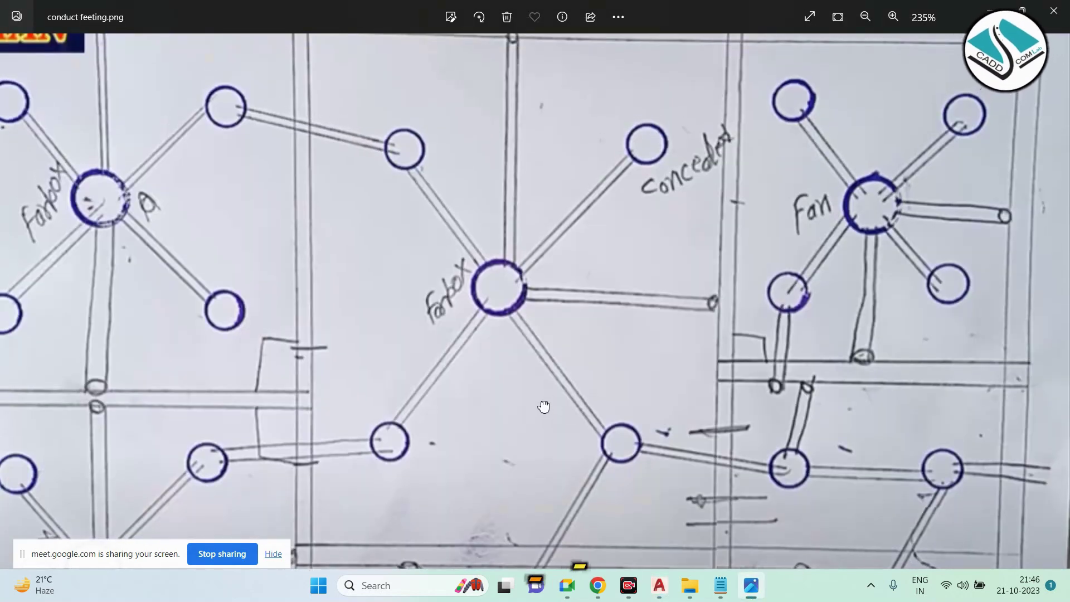
scroll(544, 407, "down", 1)
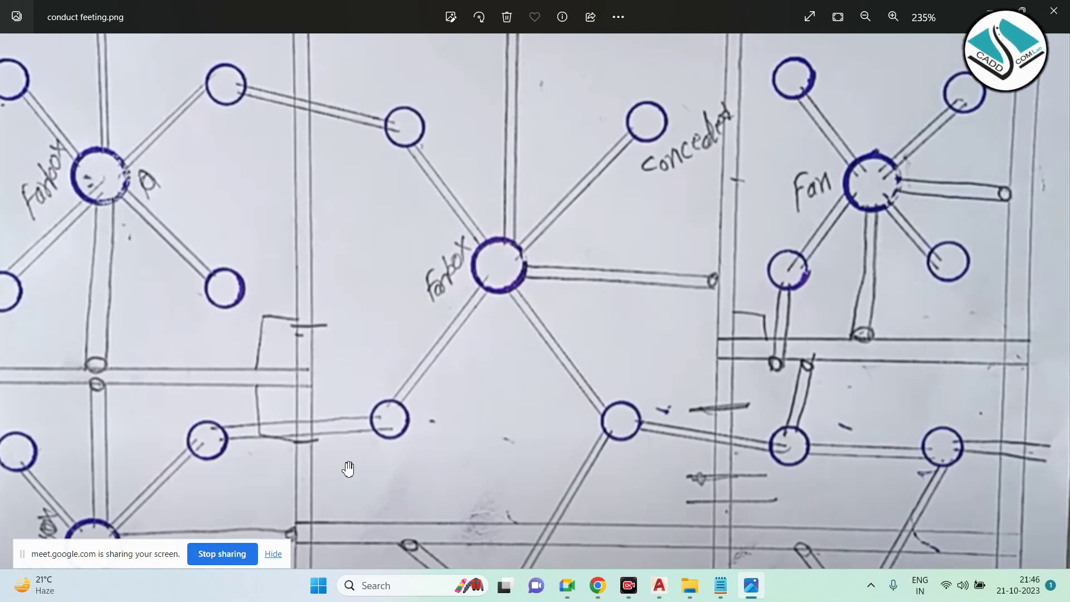
mouse_move(409, 329)
left_mouse_down()
mouse_move(557, 328)
mouse_move(555, 341)
left_mouse_up()
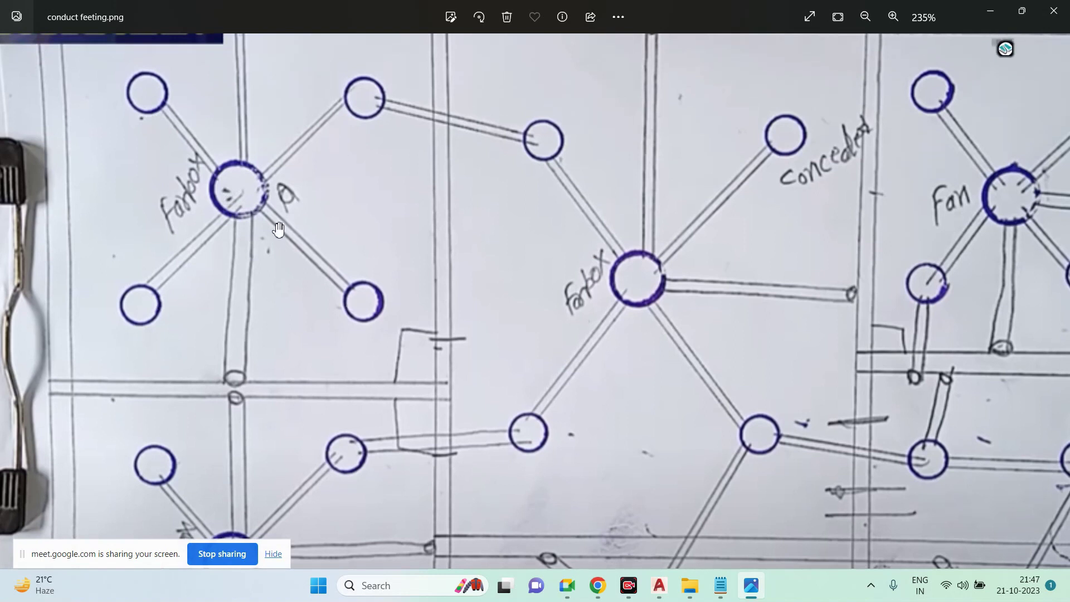
left_click_drag(278, 179, 184, 168)
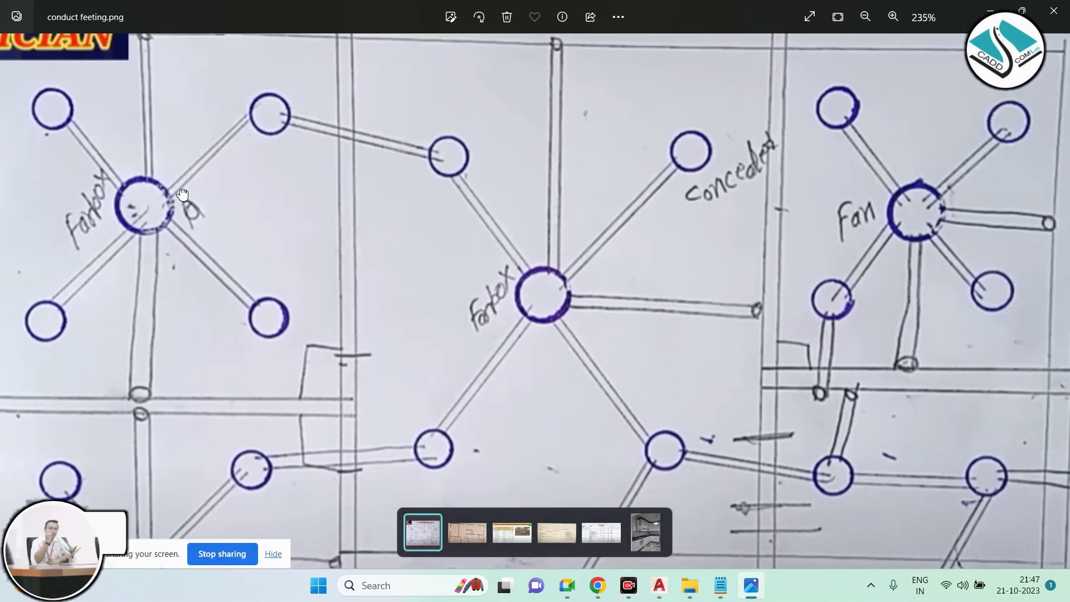
left_click_drag(287, 167, 220, 136)
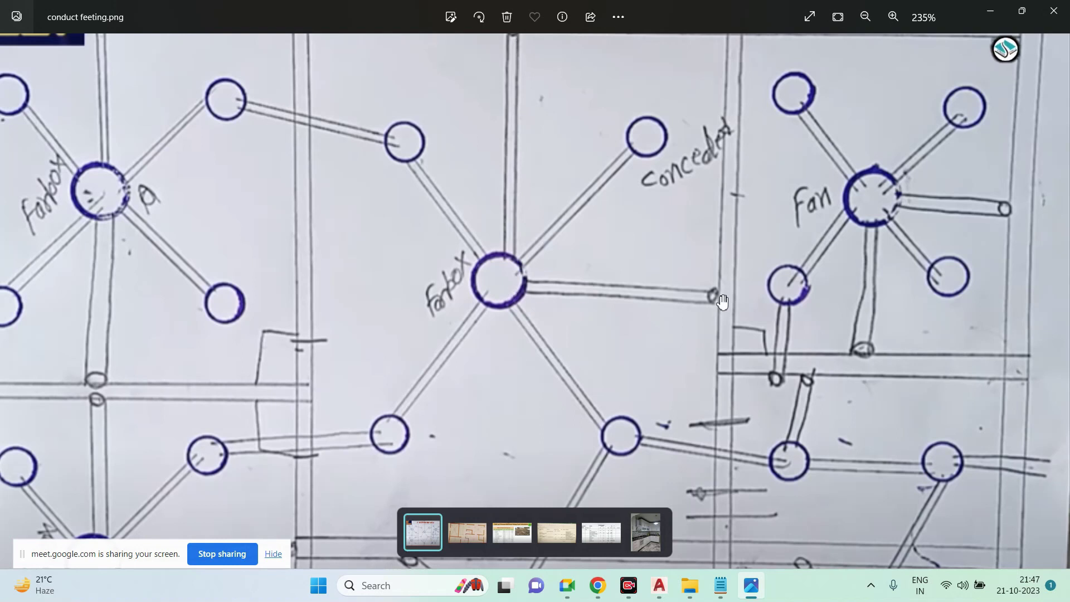
left_click_drag(537, 304, 491, 179)
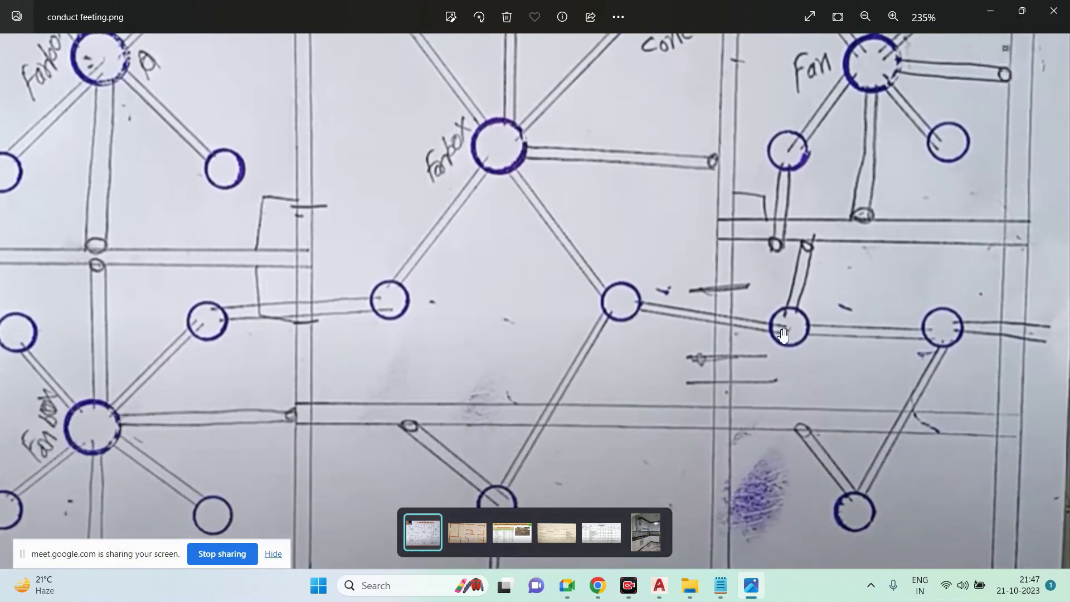
scroll(652, 253, "down", 1)
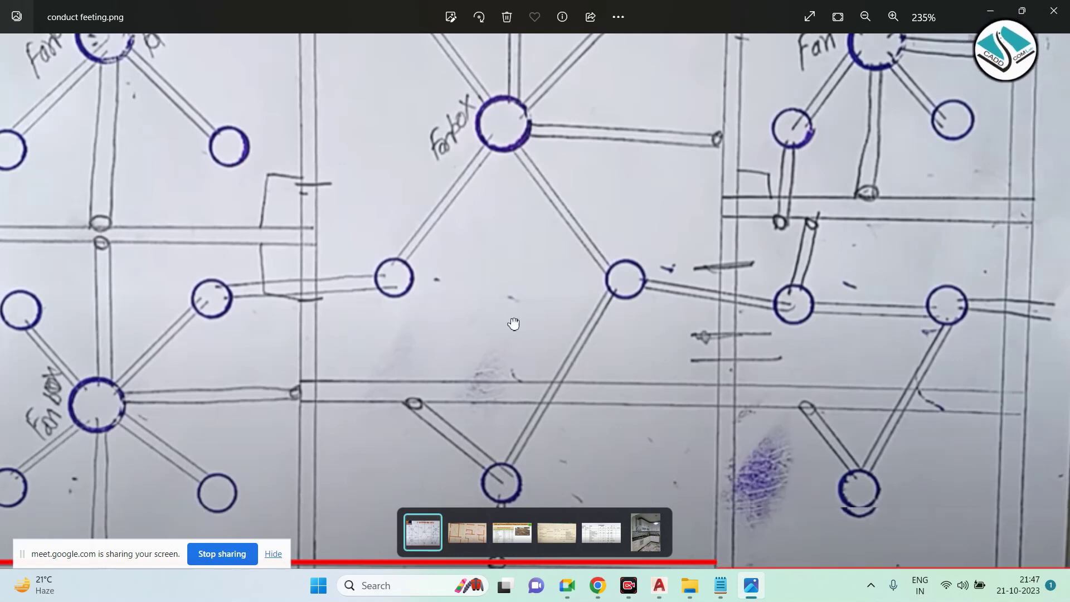
left_click_drag(513, 324, 518, 463)
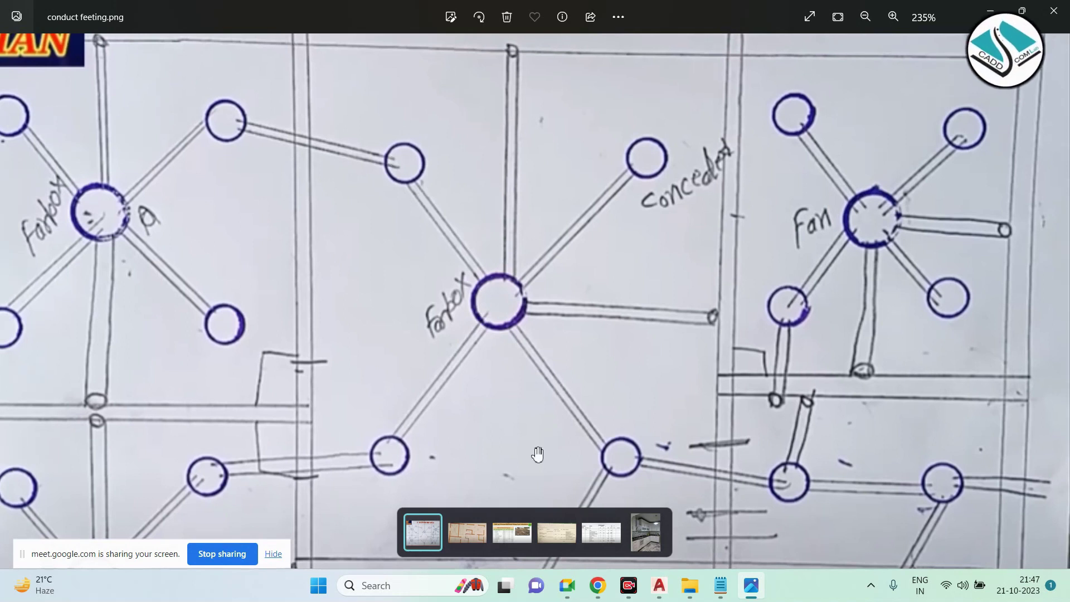
Minimize Photos and window-select the square fan-box symbol in the AutoCAD plan
left_click(989, 7)
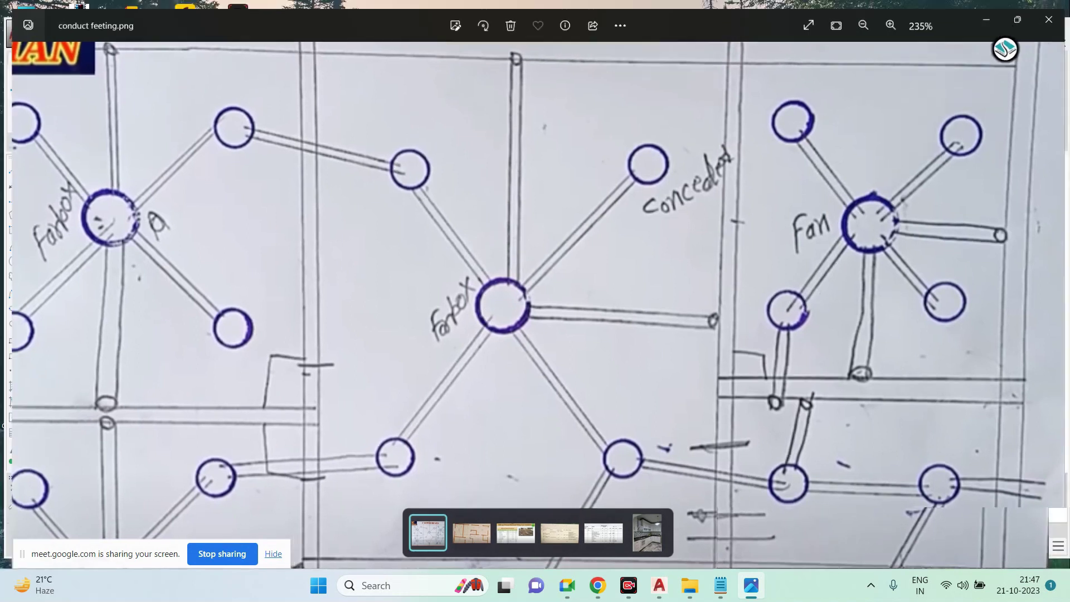
scroll(495, 203, "up", 5)
left_click(440, 216)
left_click(477, 257)
scroll(530, 313, "down", 3)
scroll(541, 409, "up", 3)
Copy the square box symbol from its centre to spots around the room
key("Return")
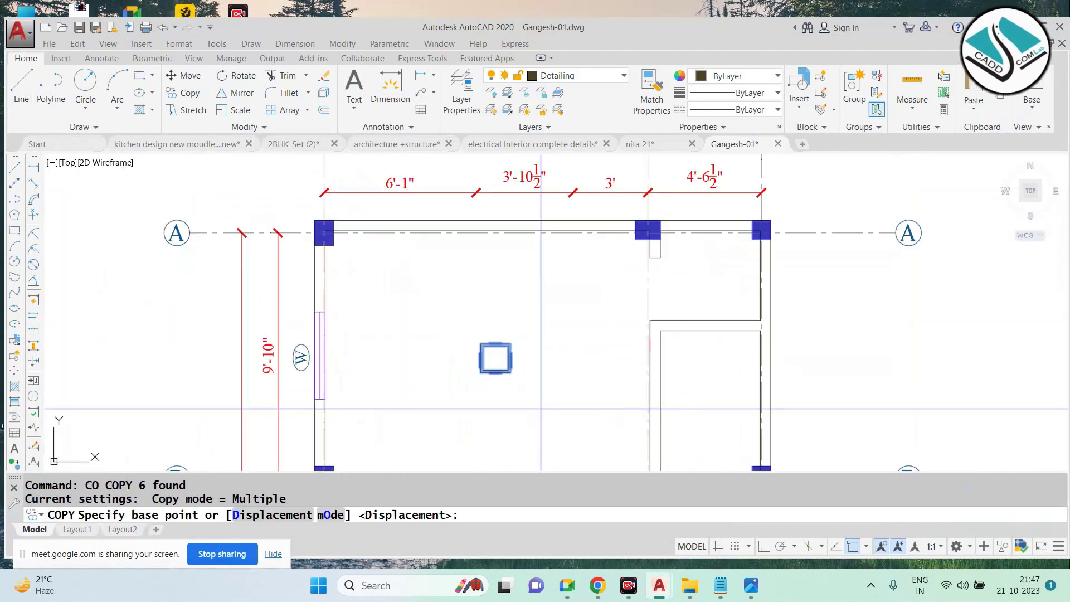
left_click(495, 358)
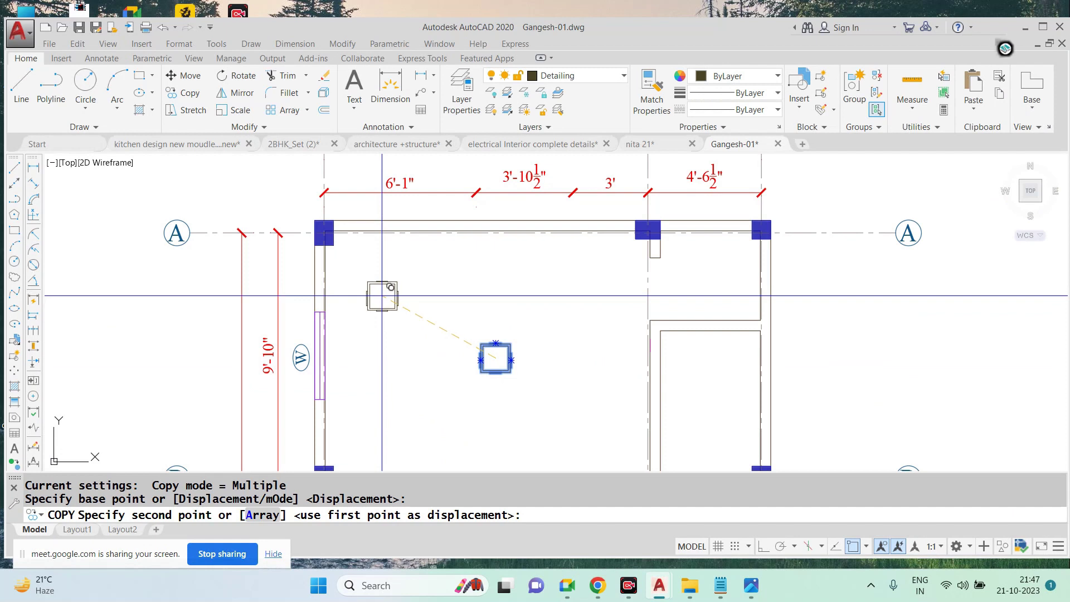
left_click(383, 295)
left_click(589, 291)
scroll(588, 290, "down", 3)
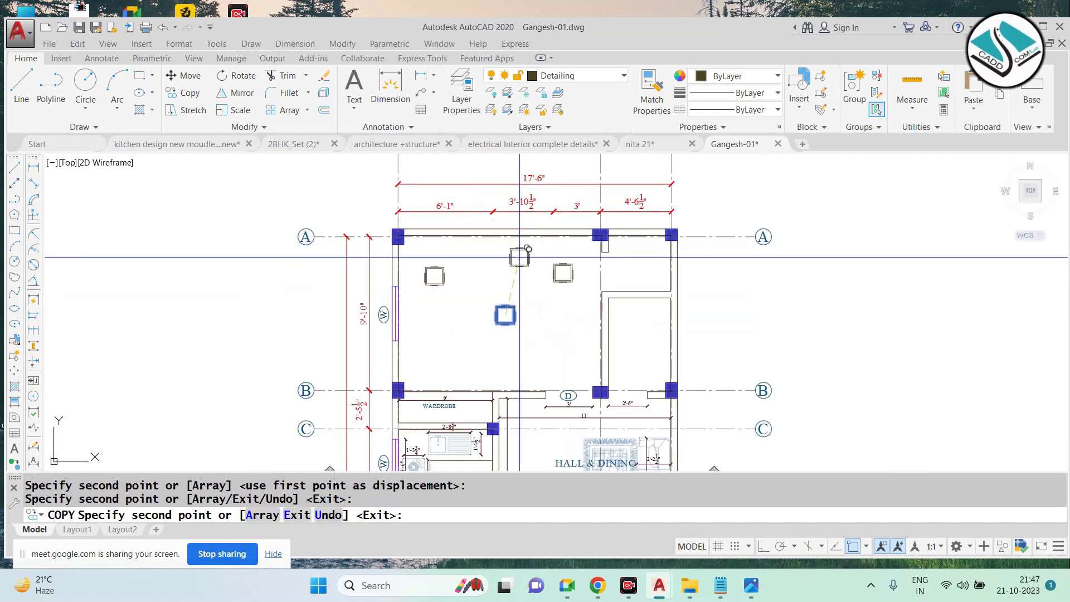
scroll(554, 353, "up", 3)
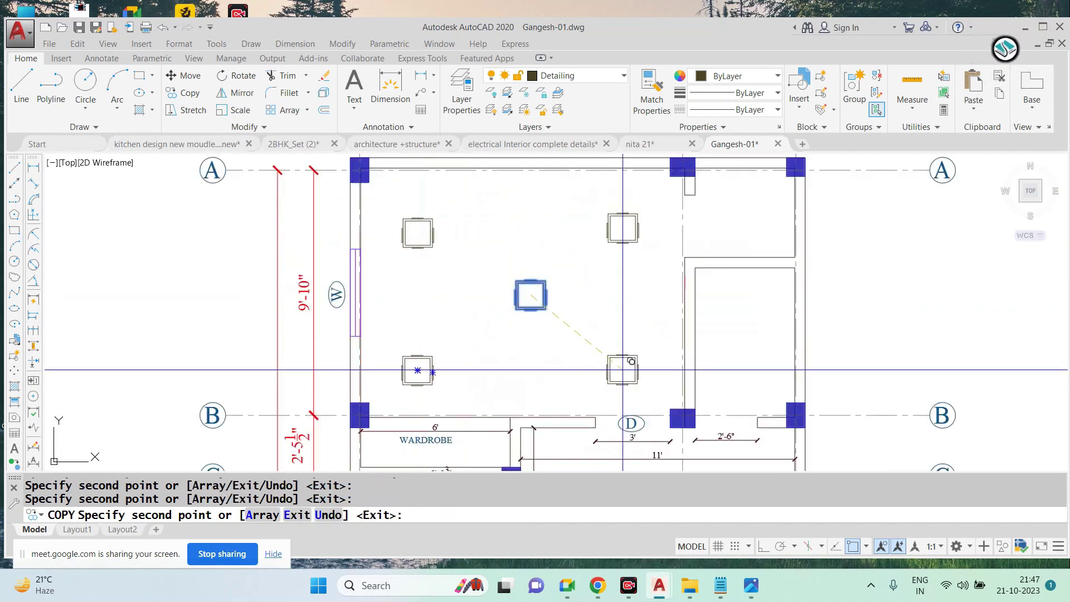
key("Escape")
Move the original box into the centre among the copies and bring the conduit sketch back
left_click(573, 249)
left_click(521, 299)
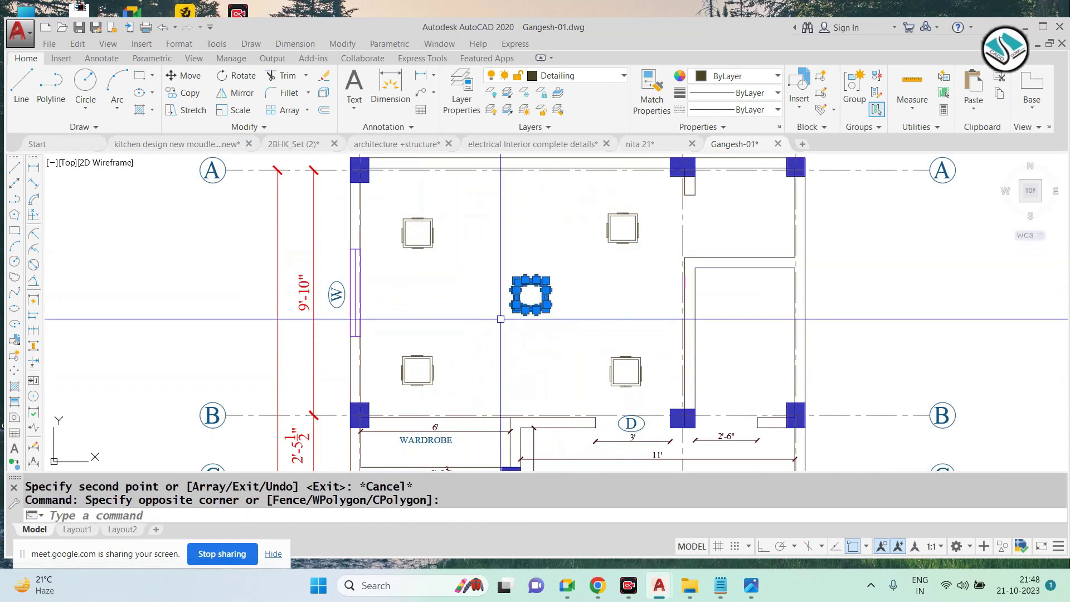
type("m")
key("Return")
scroll(500, 319, "up", 2)
left_click(546, 271)
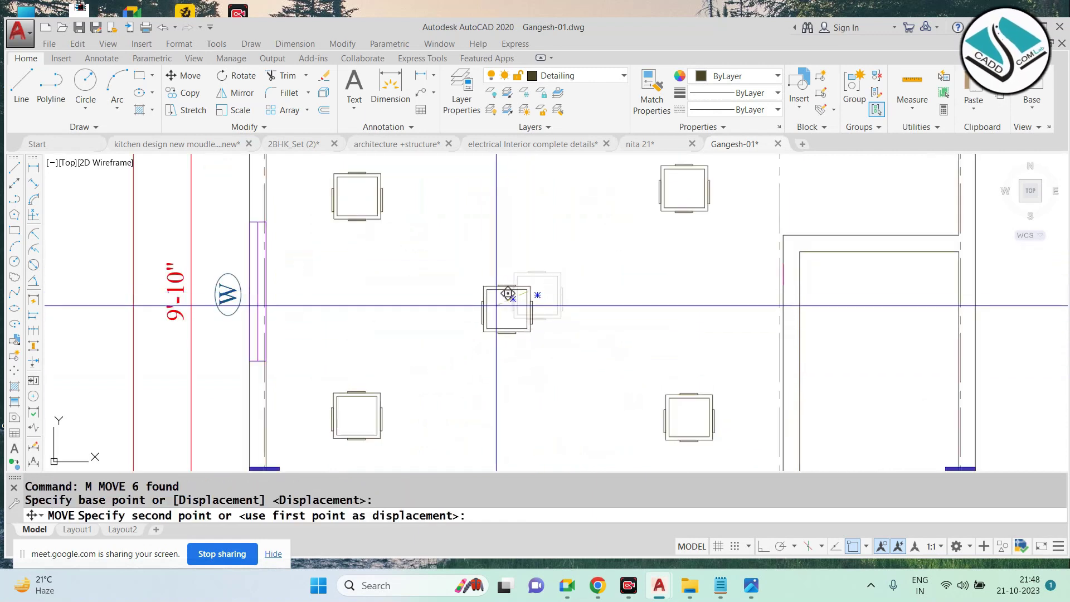
left_click(524, 290)
key("Escape")
scroll(523, 291, "down", 2)
key("Escape")
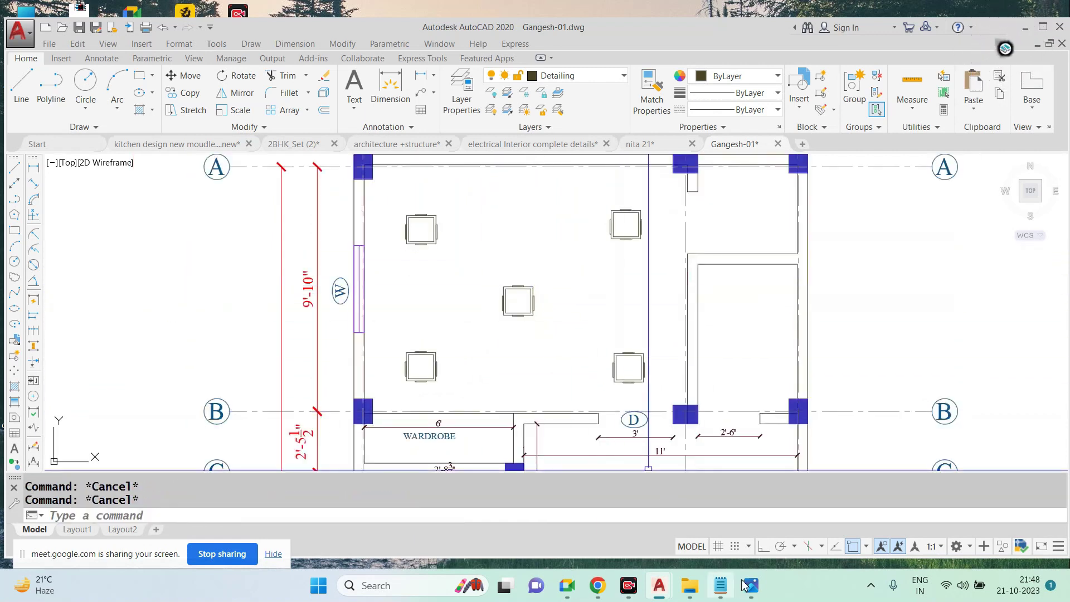
left_click(744, 584)
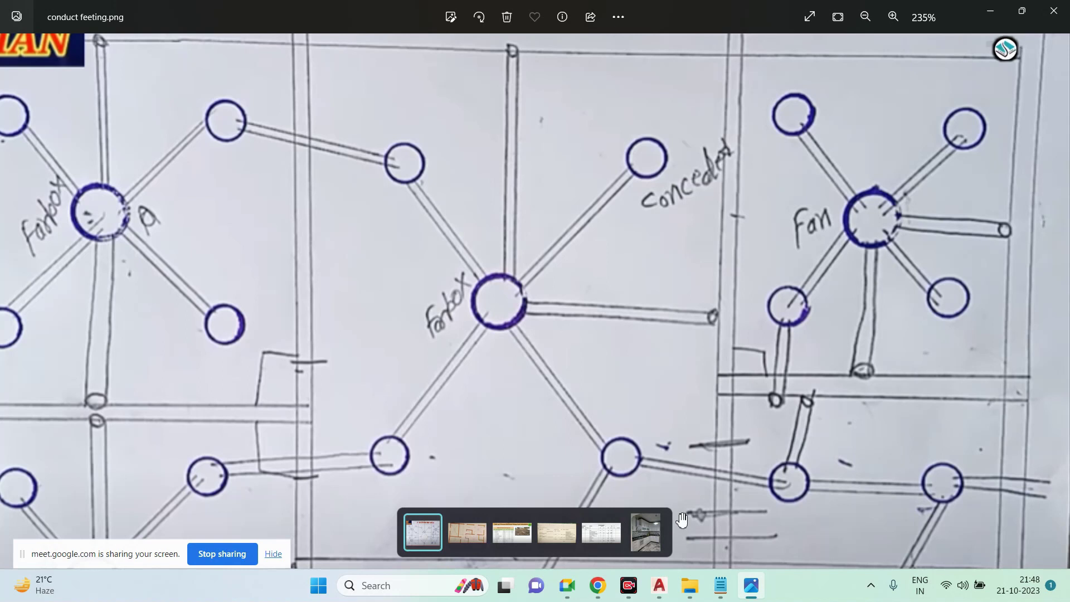
Draw paired conduit lines from the upper-left box to the centre box's corner
left_click(987, 8)
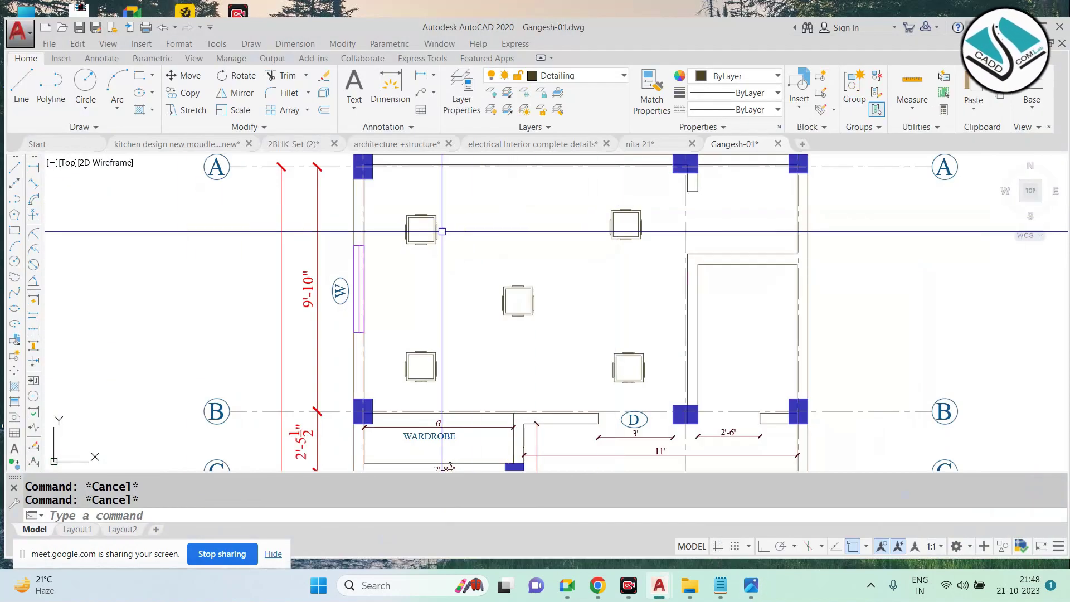
scroll(453, 242, "up", 3)
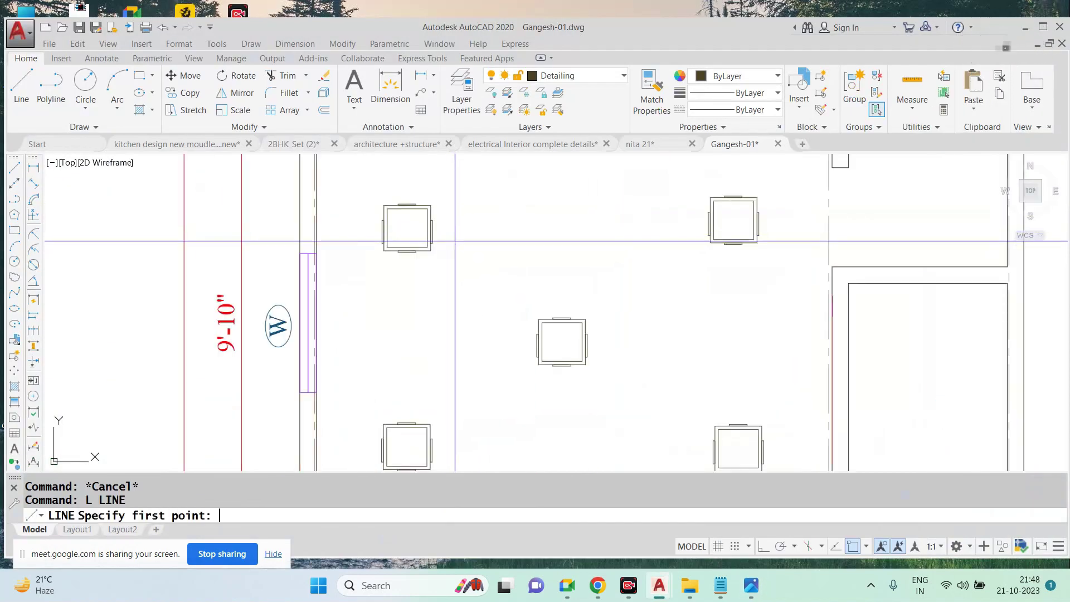
scroll(455, 241, "up", 2)
left_click(422, 231)
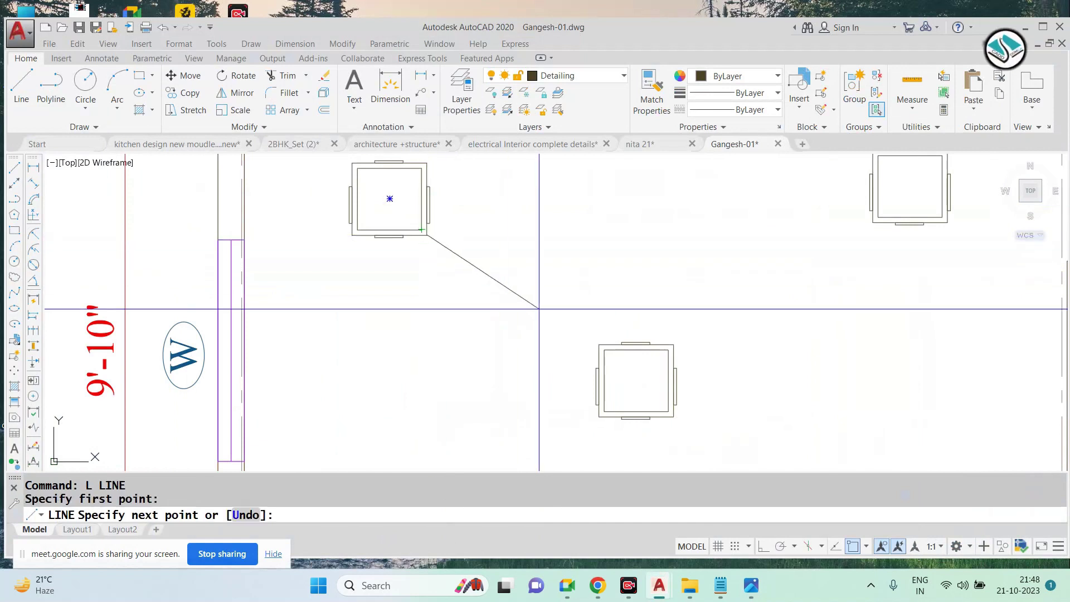
left_click(599, 344)
key("Escape")
key("Return")
left_click(389, 236)
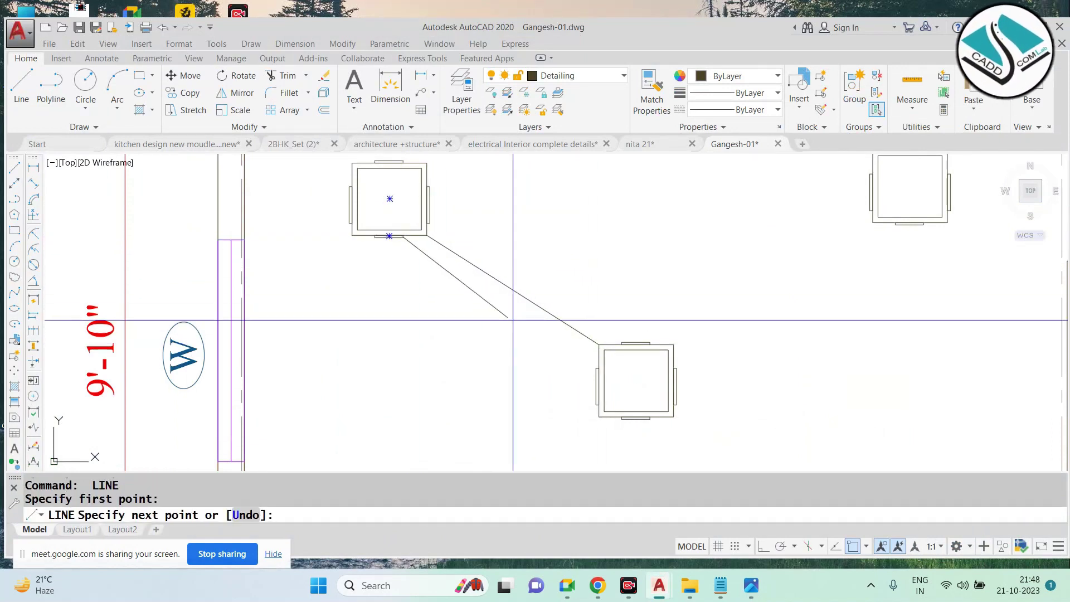
left_click(599, 358)
key("Escape")
key("Return")
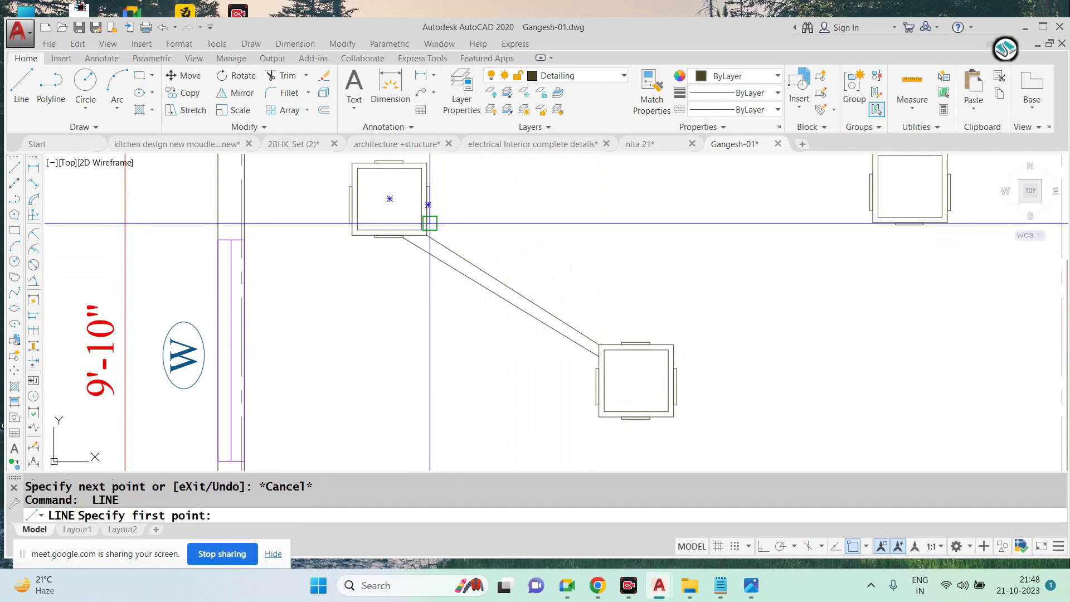
left_click(429, 223)
scroll(624, 357, "up", 2)
left_click(621, 348)
key("Escape")
Erase the stray extra line with ERASE (E)
left_click(558, 322)
type("e")
key("Return")
scroll(547, 324, "down", 3)
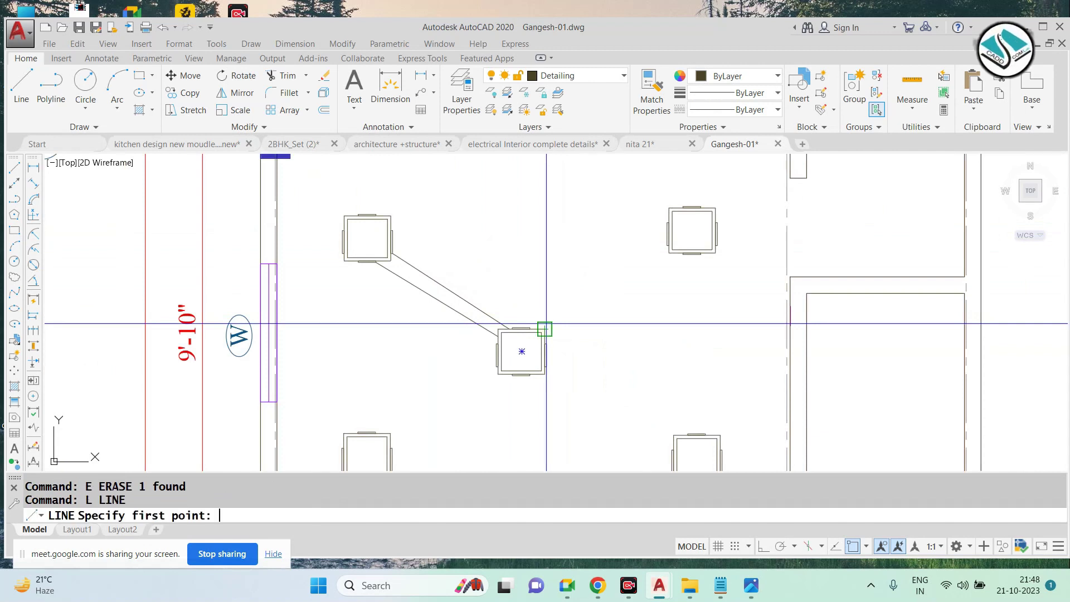
scroll(546, 323, "up", 3)
Draw paired conduit lines from the centre box to the upper-right box
left_click(511, 342)
scroll(512, 342, "down", 3)
scroll(659, 252, "up", 3)
left_click(659, 252)
scroll(660, 253, "down", 3)
key("Escape")
key("Return")
scroll(446, 424, "up", 3)
left_click(454, 416)
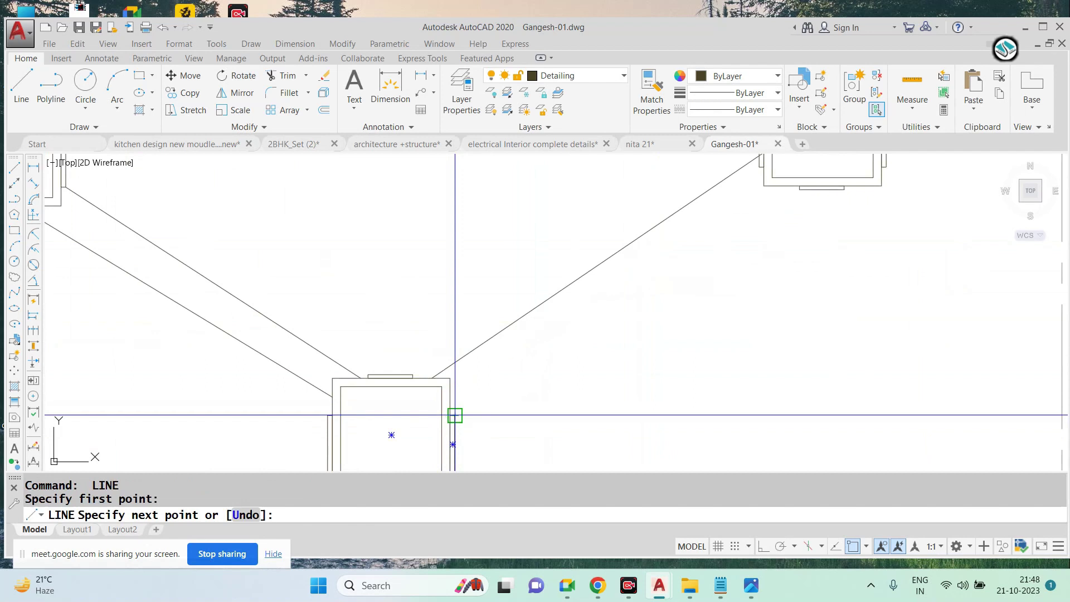
left_click(796, 184)
key("Escape")
scroll(795, 184, "down", 3)
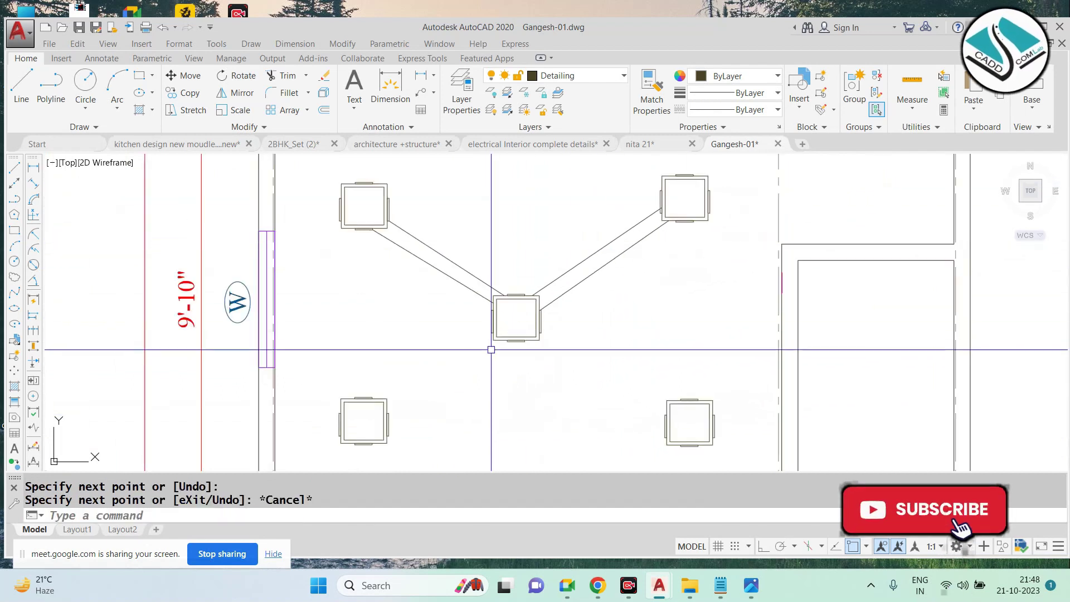
Draw a conduit line from the centre box's top up to the top wall
middle_click_drag(491, 349, 467, 445)
key("Return")
left_click(492, 392)
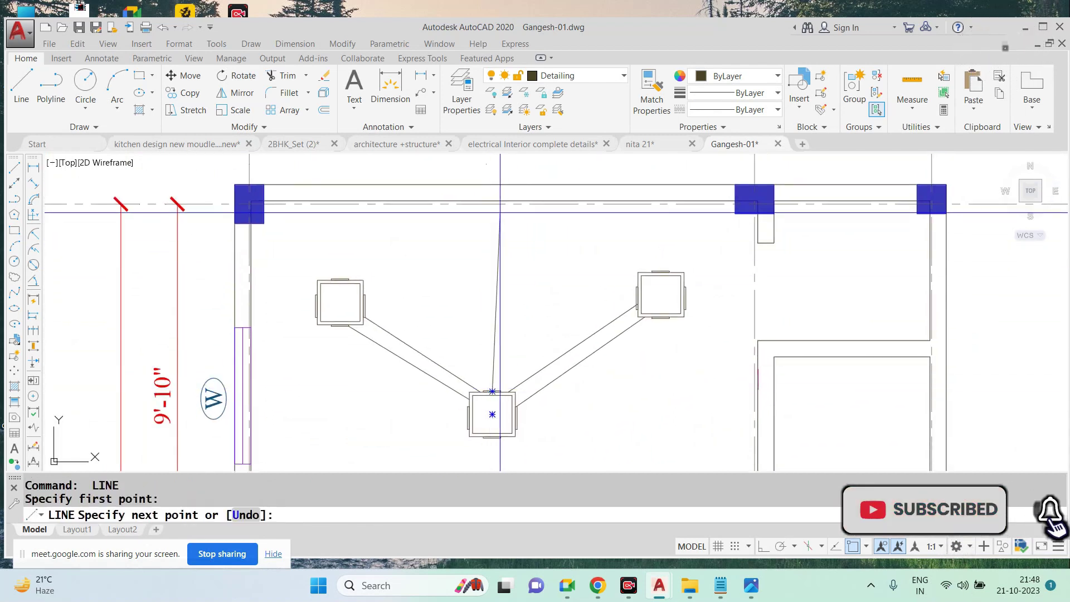
left_click(493, 201)
key("Escape")
scroll(493, 200, "down", 2)
middle_click_drag(536, 357, 541, 262)
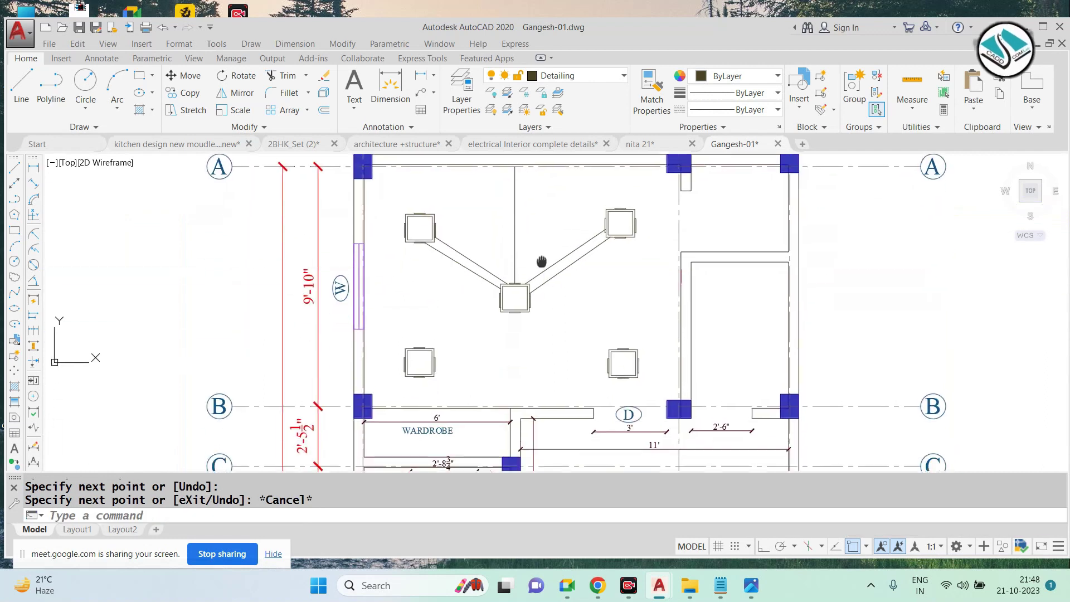
scroll(489, 334, "up", 4)
Draw paired conduit lines from the centre box to the lower-left box
key("Return")
left_click(513, 271)
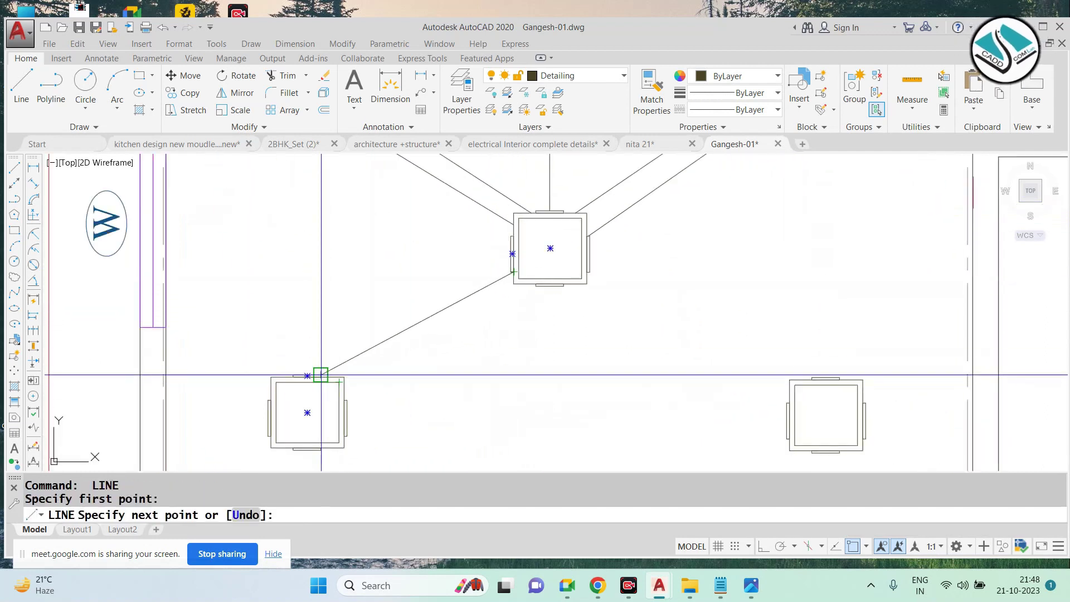
left_click(321, 374)
key("Escape")
key("Return")
left_click(528, 284)
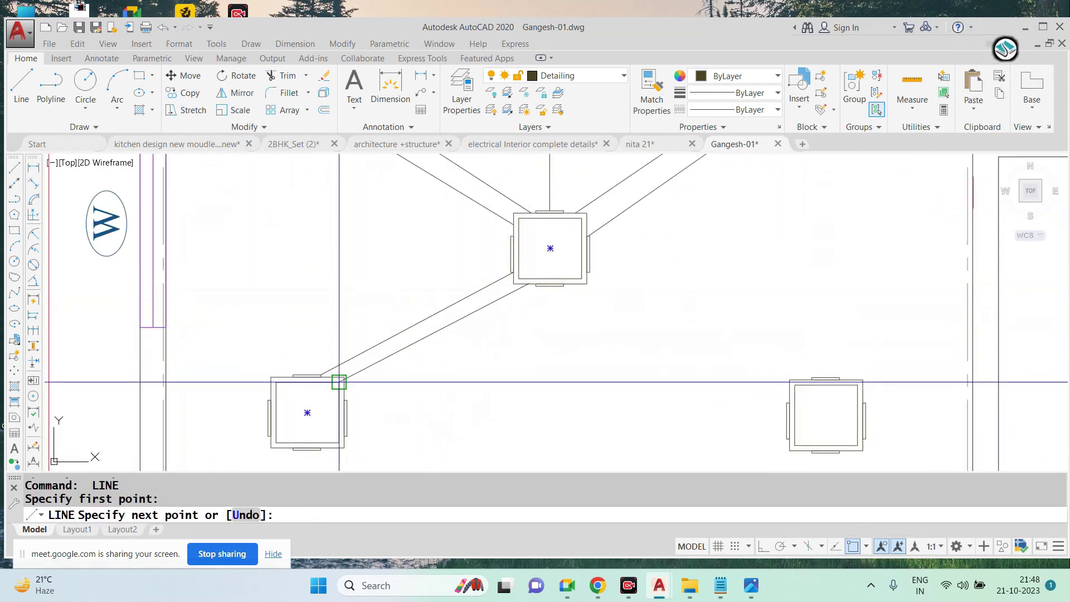
left_click(339, 381)
scroll(339, 382, "down", 2)
key("Escape")
key("Return")
scroll(440, 379, "up", 2)
Draw conduit lines from the centre box to the lower-right box, then reopen the sketch in Photos
left_click(499, 255)
left_click(705, 385)
key("Escape")
key("Return")
left_click(493, 285)
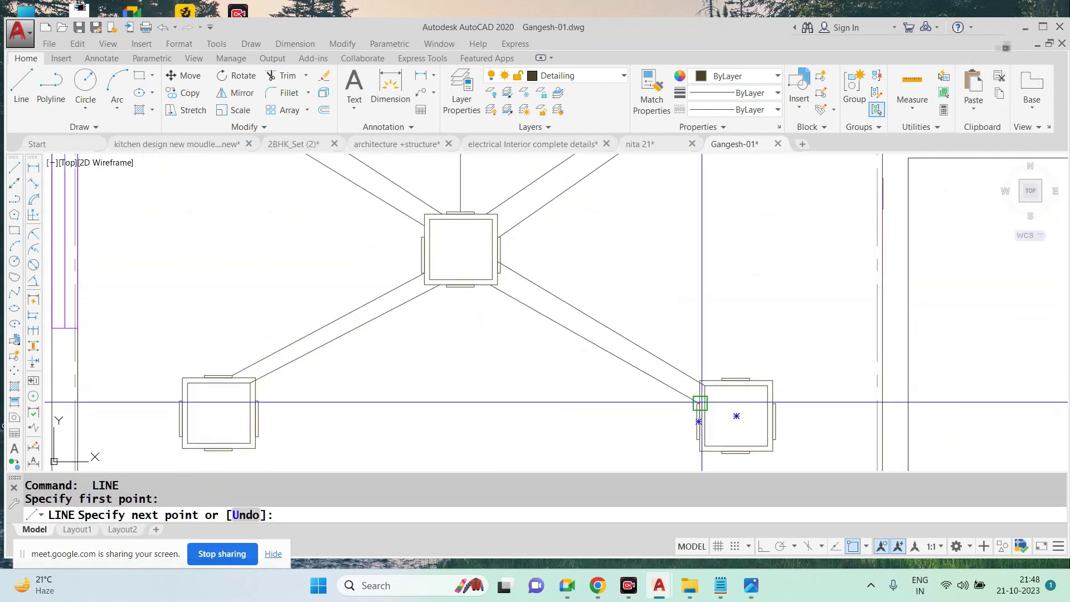
scroll(701, 403, "down", 2)
key("Escape")
scroll(701, 402, "up", 2)
left_click(752, 586)
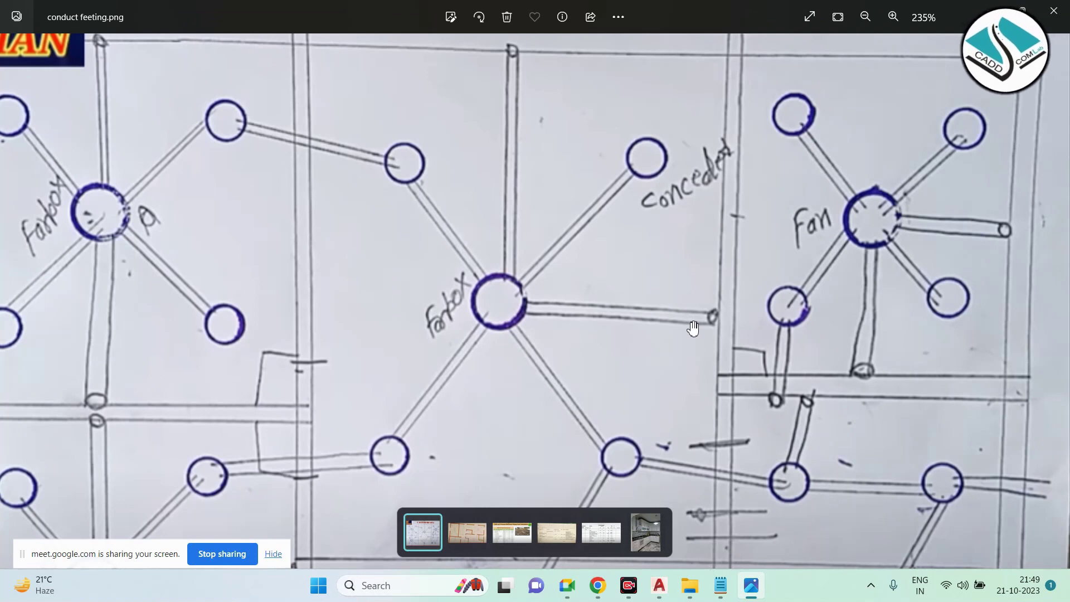
Check the sketch's central fan box, then draw a line from the fan box centre to the wall
left_click_drag(694, 328, 683, 232)
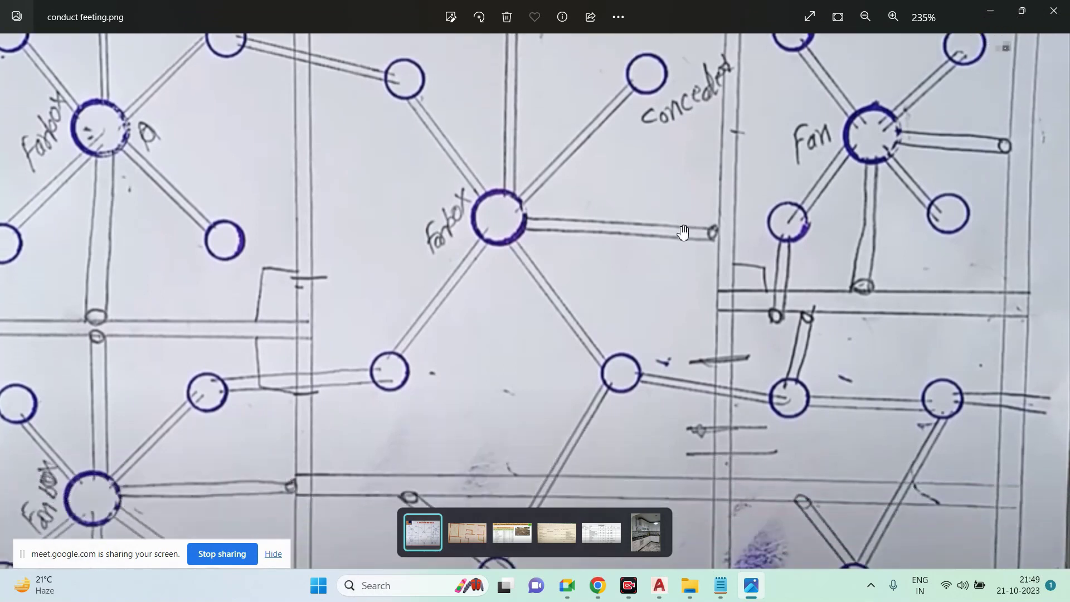
left_click(994, 8)
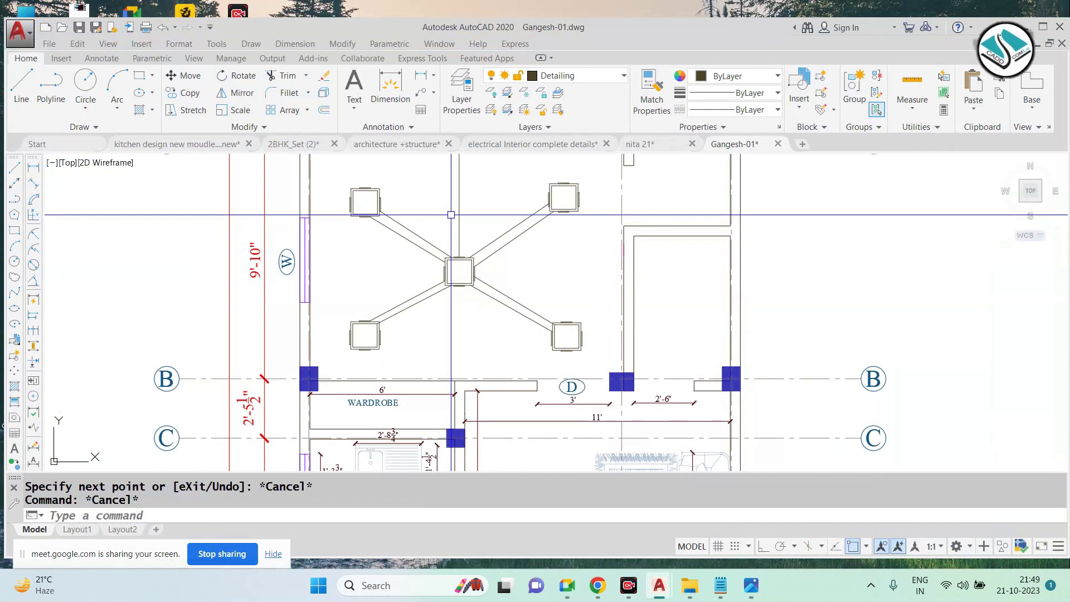
scroll(454, 251, "up", 1)
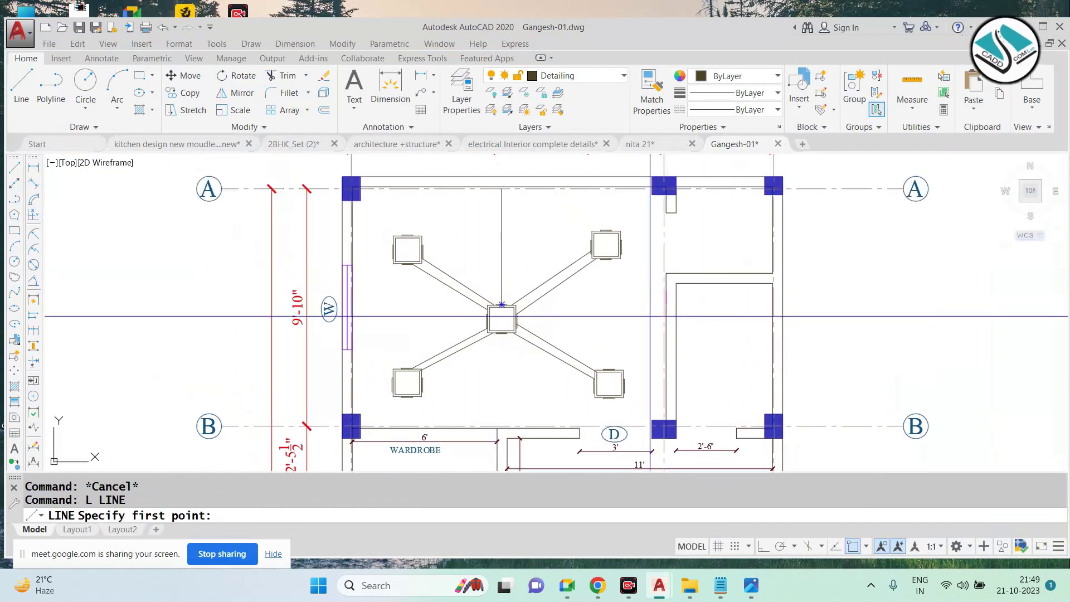
scroll(464, 330, "up", 1)
left_click(420, 322)
left_click(679, 322)
key("Escape")
scroll(577, 312, "down", 4)
scroll(672, 259, "up", 2)
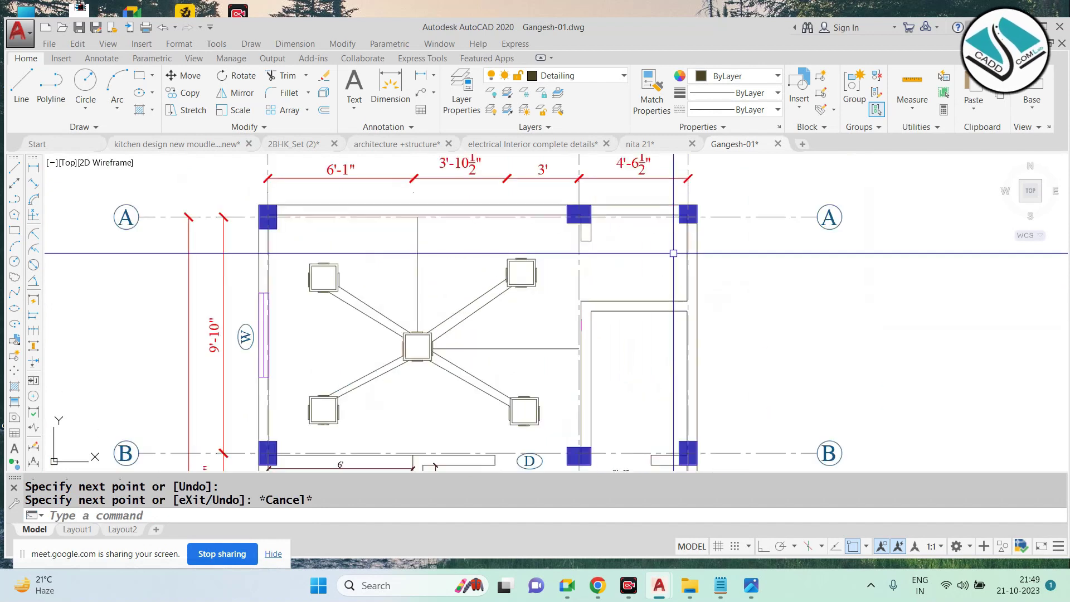
scroll(633, 253, "up", 4)
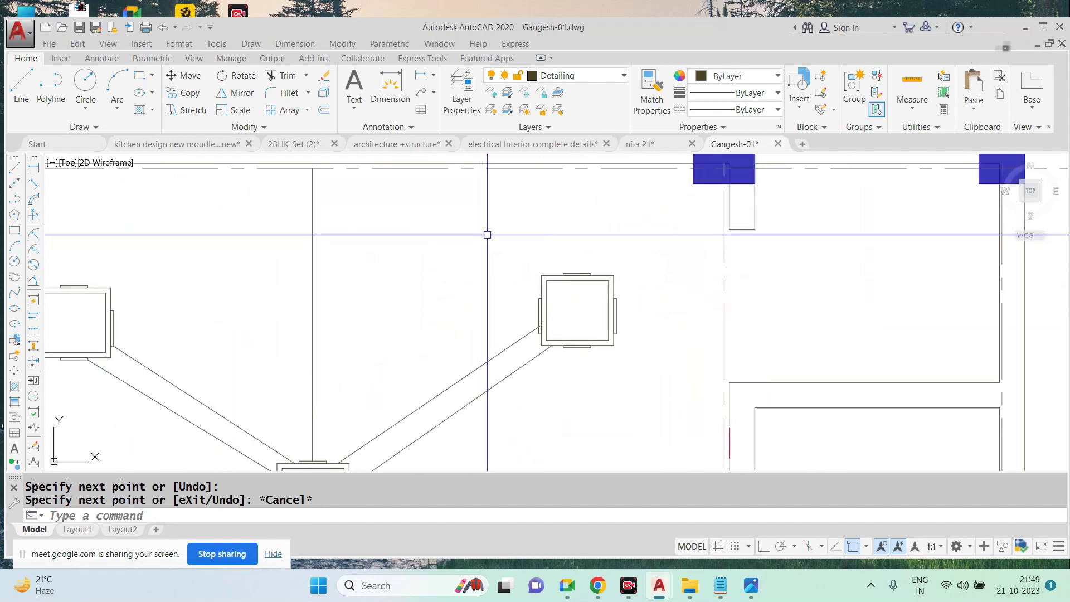
Copy the upper-right light box further to the right
left_click_drag(521, 260, 682, 382)
type("o")
key("Return")
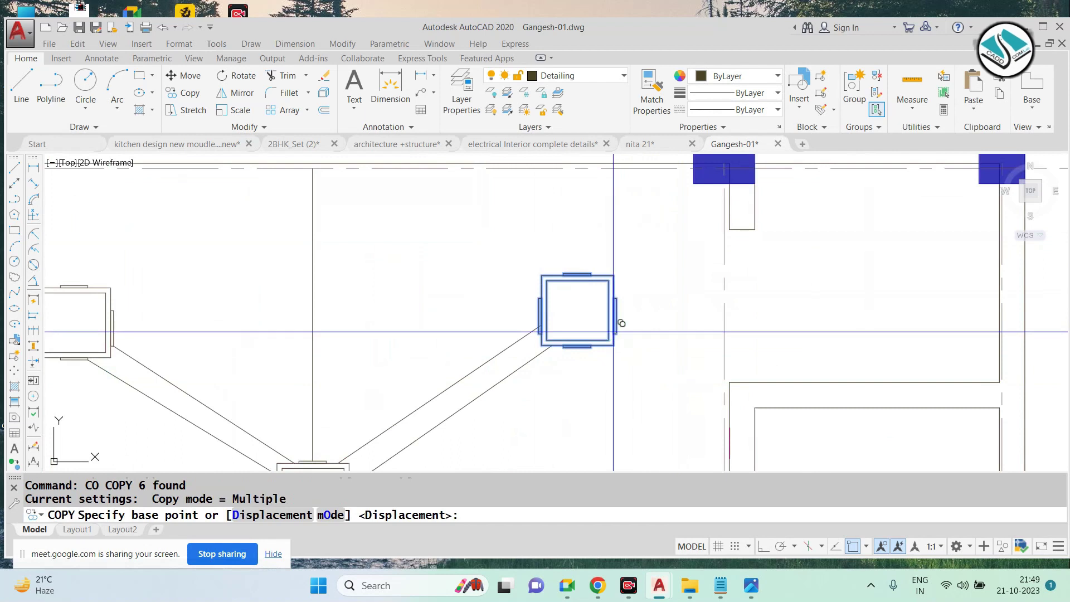
left_click(615, 310)
left_click(909, 267)
key("Escape")
scroll(585, 290, "down", 4)
scroll(603, 303, "up", 4)
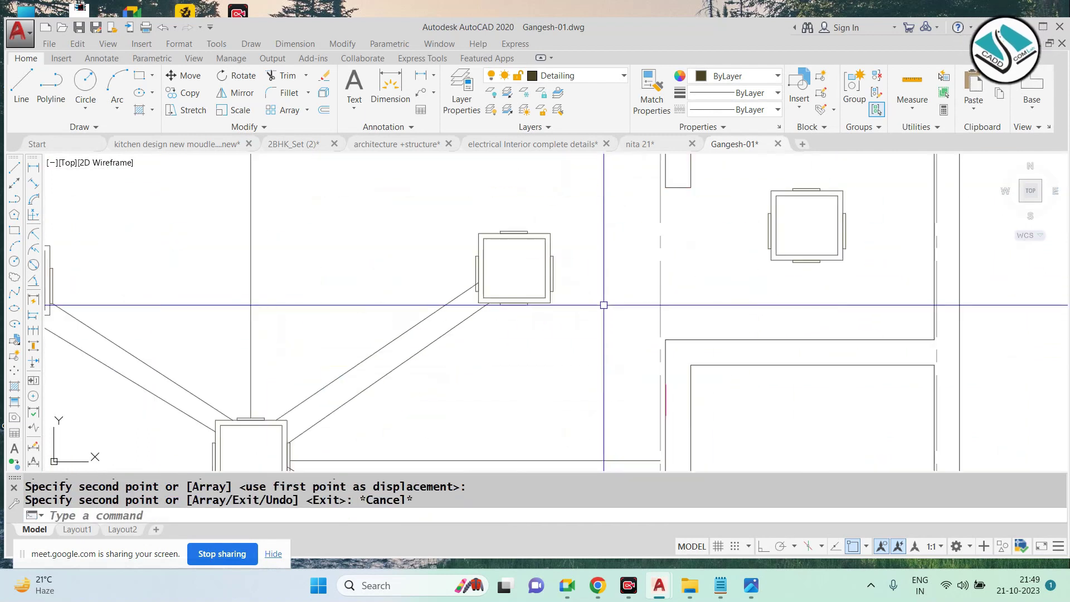
type("L")
Draw two parallel conduit lines from the middle box to the new box
key("Return")
left_click(553, 272)
left_click(771, 226)
key("Escape")
key("Return")
scroll(638, 232, "up", 2)
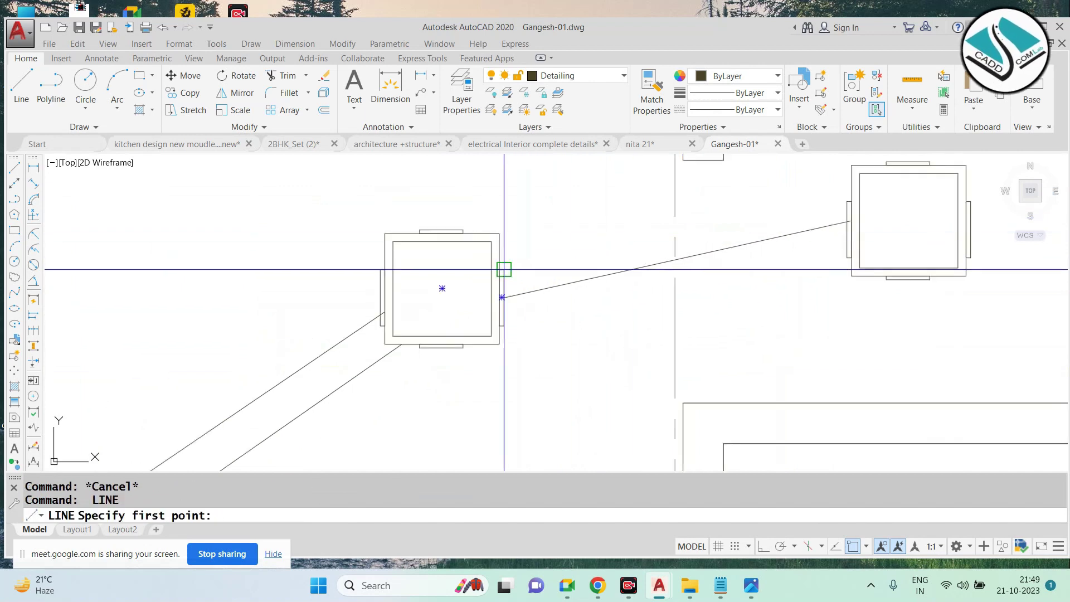
left_click(502, 279)
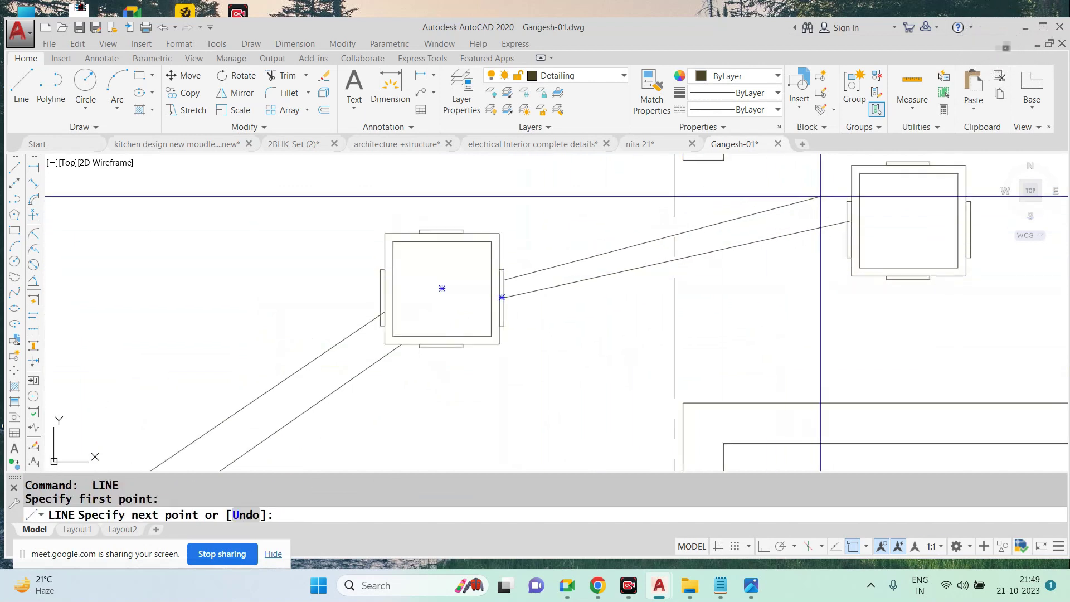
left_click(848, 203)
key("Escape")
scroll(543, 233, "down", 2)
left_click(752, 585)
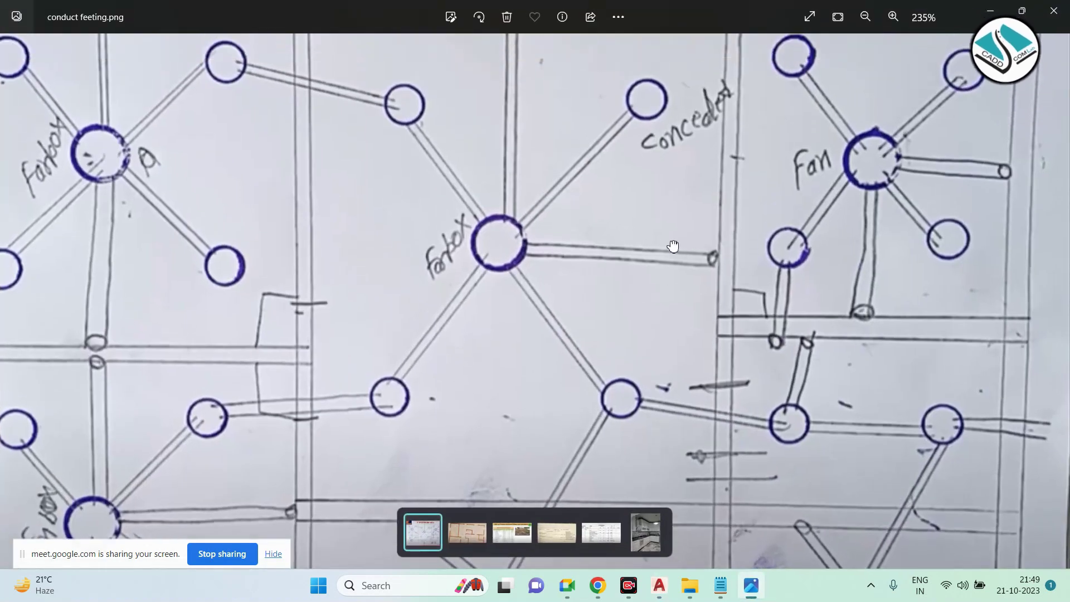
left_click_drag(765, 382, 808, 249)
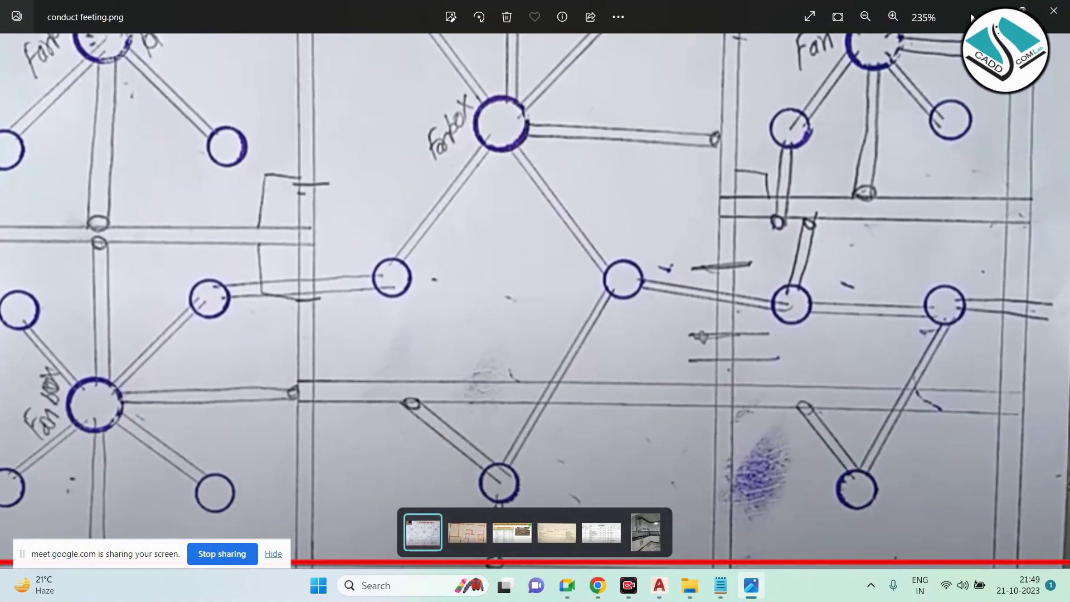
key("alt+Tab")
scroll(554, 266, "down", 5)
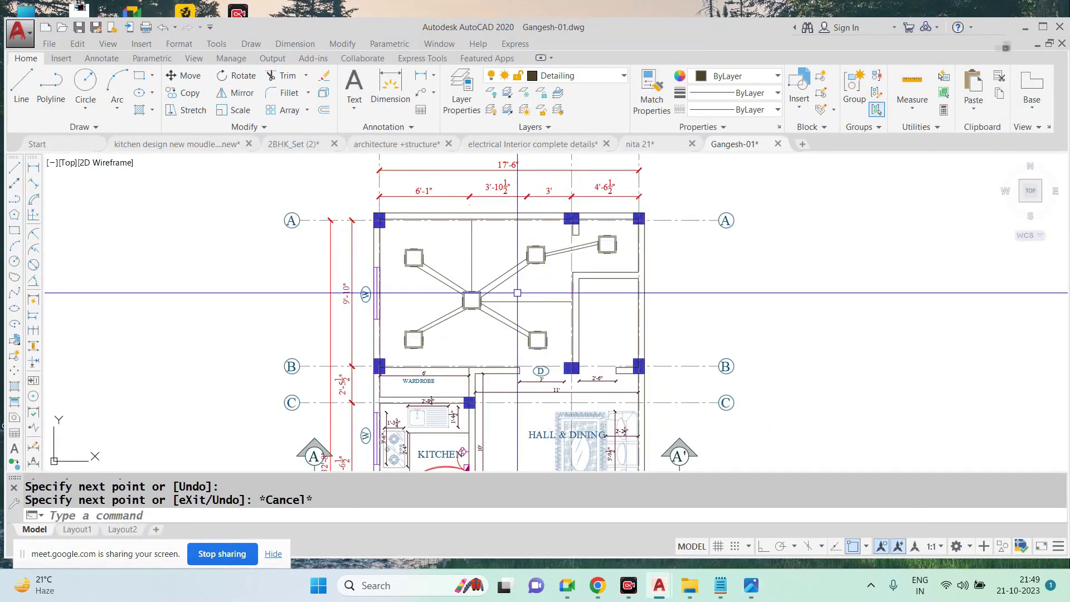
Draw the elevation's outer rectangle in the free space right of the plan
scroll(517, 292, "up", 5)
scroll(518, 292, "down", 1)
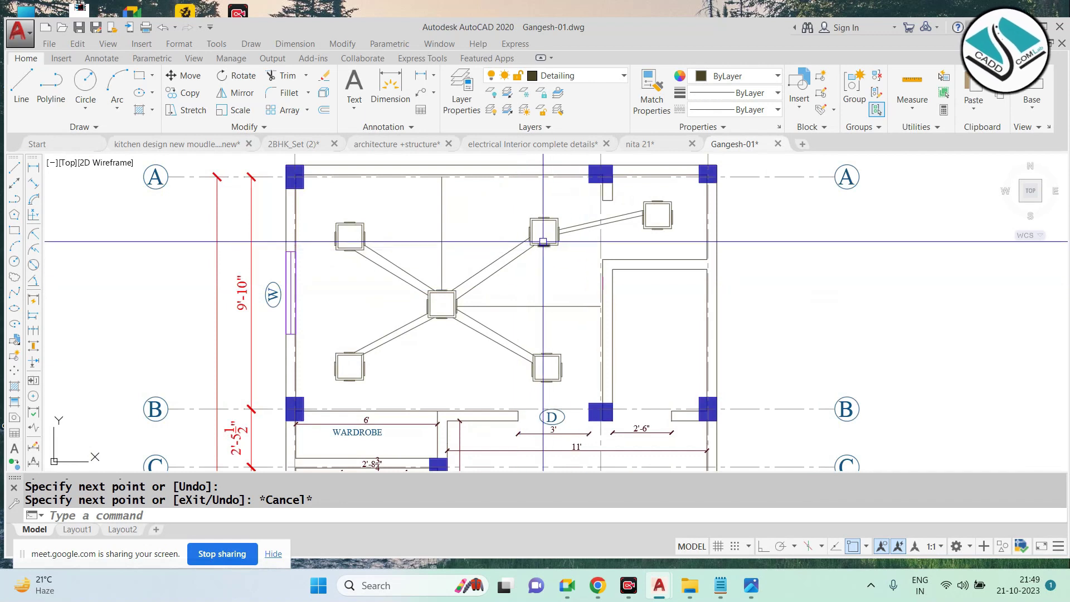
scroll(543, 242, "down", 2)
type("REC")
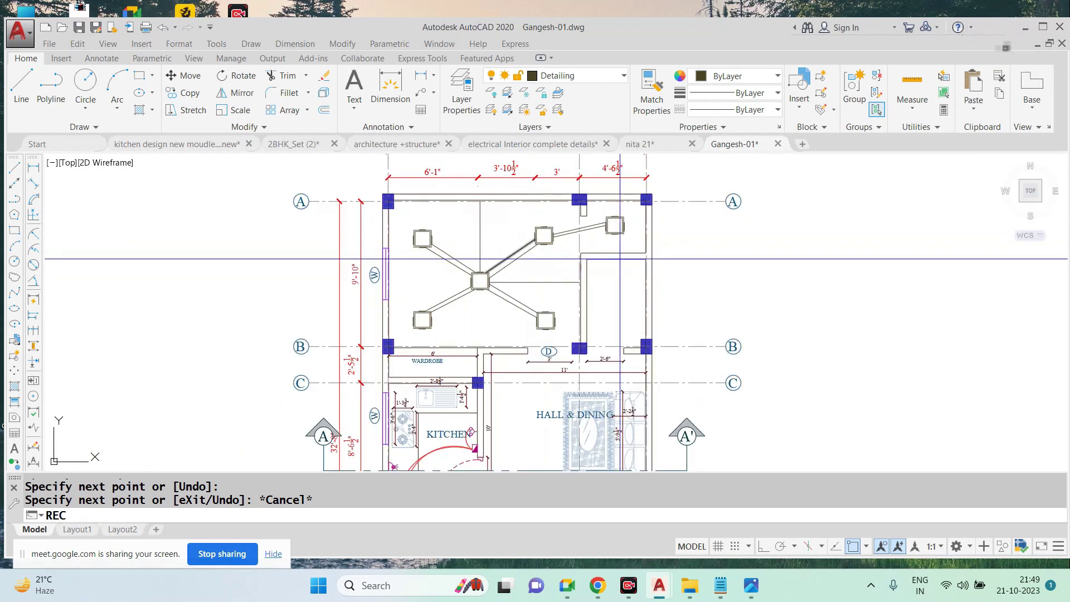
key("Return")
middle_click_drag(499, 253, 177, 293)
left_click(474, 237)
left_click(691, 367)
key("Escape")
Draw a horizontal band line across the rectangle from its left edge to its right edge
type("L")
key("Return")
scroll(458, 346, "up", 2)
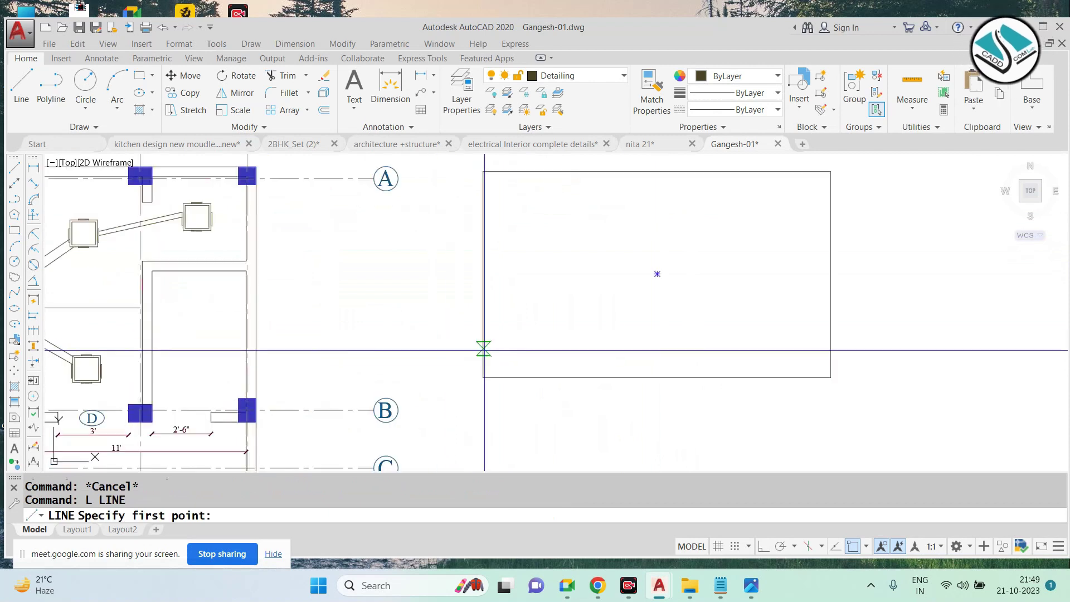
left_click(483, 358)
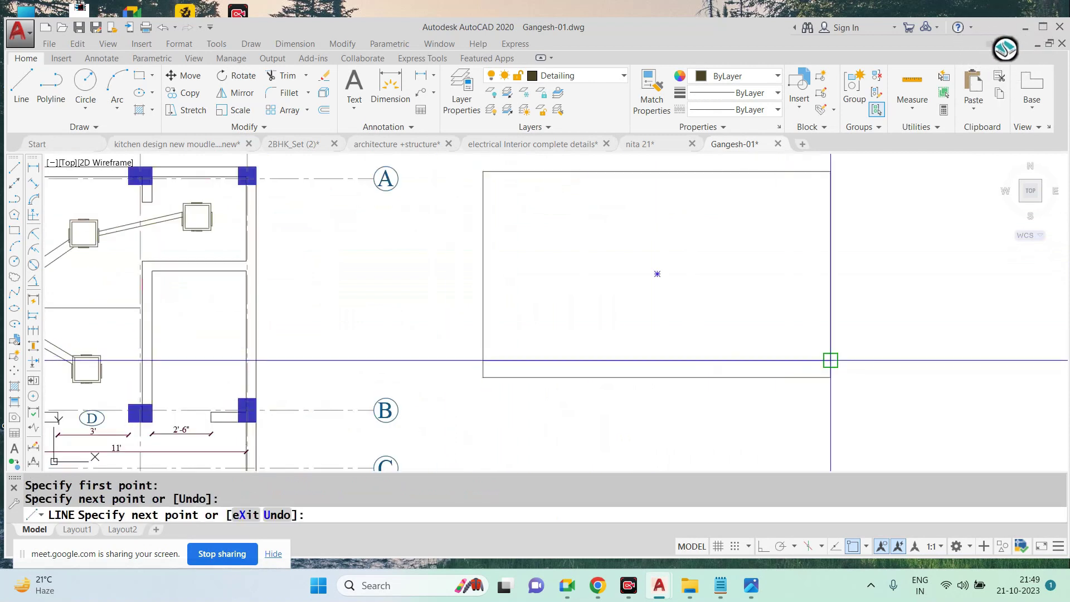
key("Escape")
key("Return")
left_click(483, 188)
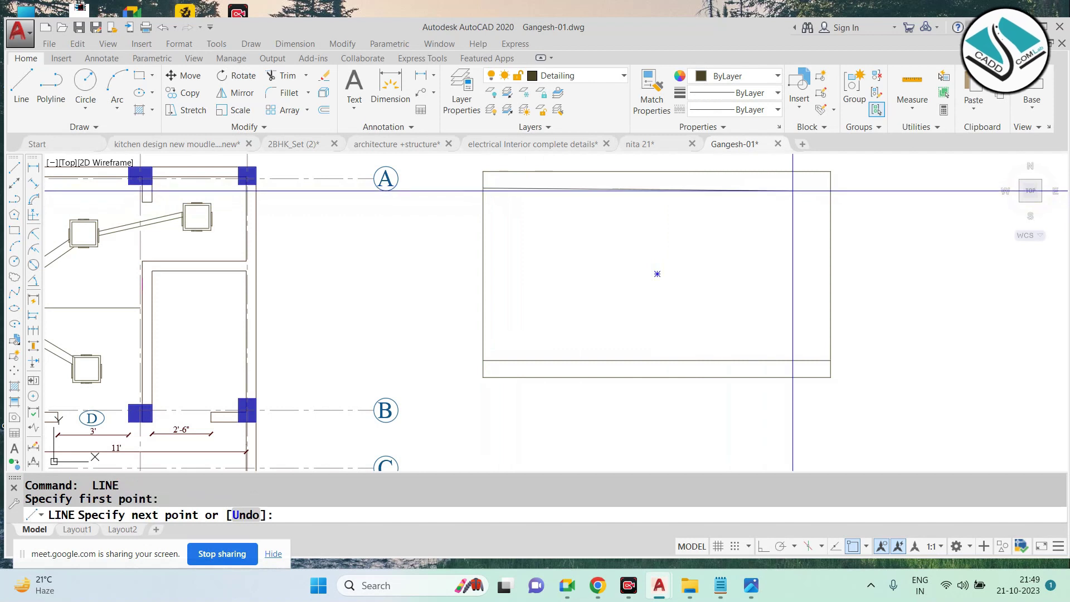
left_click(830, 189)
key("Escape")
key("Escape")
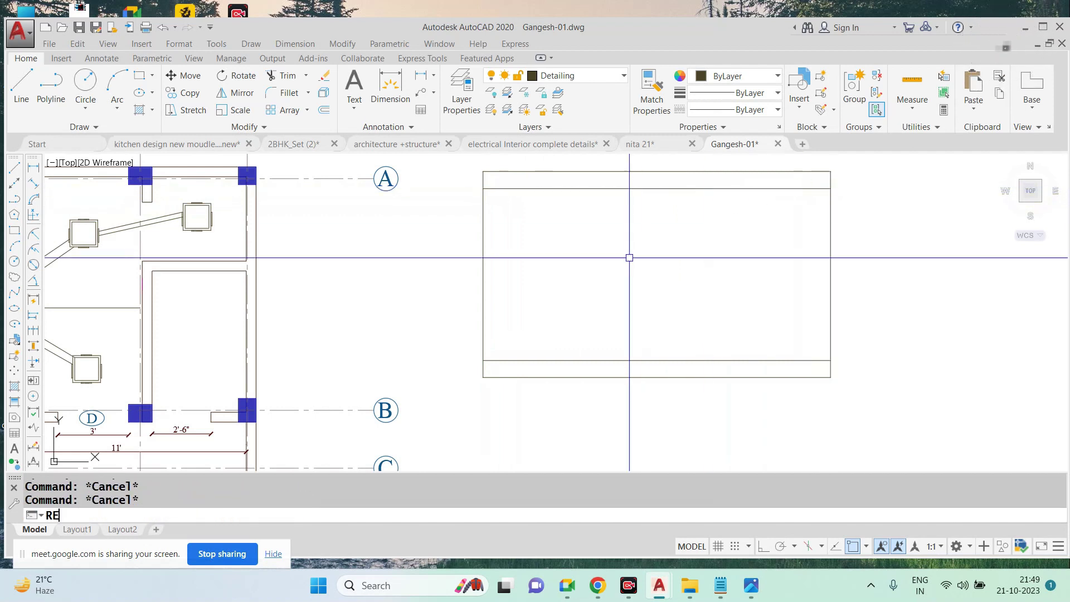
Draw a thin vertical rectangle strip for the conduit's upright leg
type("C")
key("Return")
scroll(356, 237, "down", 2)
middle_click_drag(142, 235, 151, 238)
scroll(390, 251, "down", 1)
scroll(725, 223, "up", 4)
scroll(753, 223, "up", 2)
left_click(751, 220)
scroll(720, 262, "down", 3)
scroll(725, 313, "up", 5)
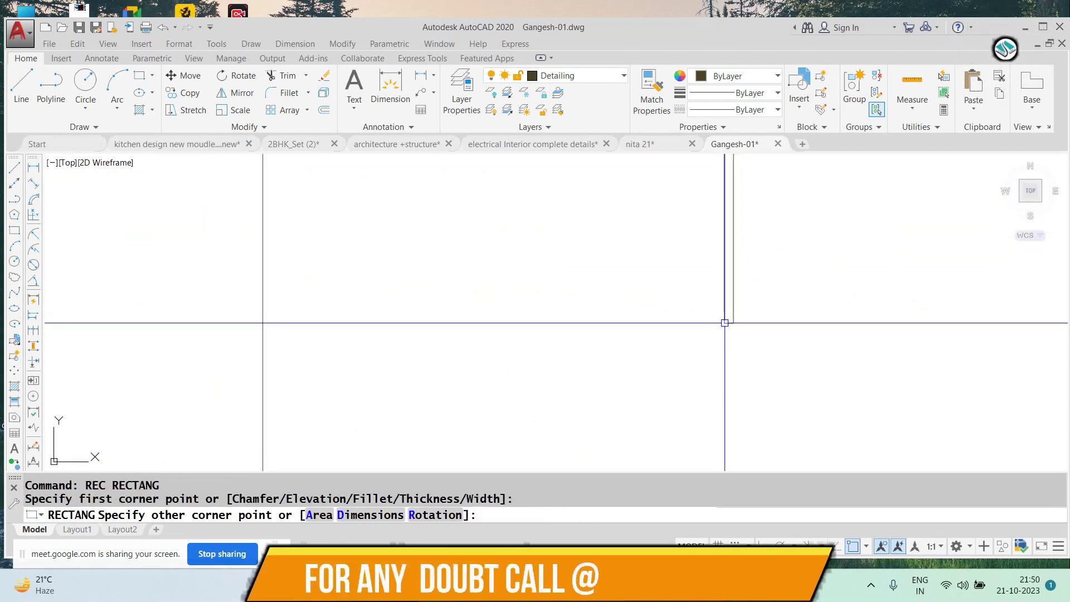
left_click(724, 323)
scroll(708, 329, "down", 3)
scroll(724, 328, "up", 3)
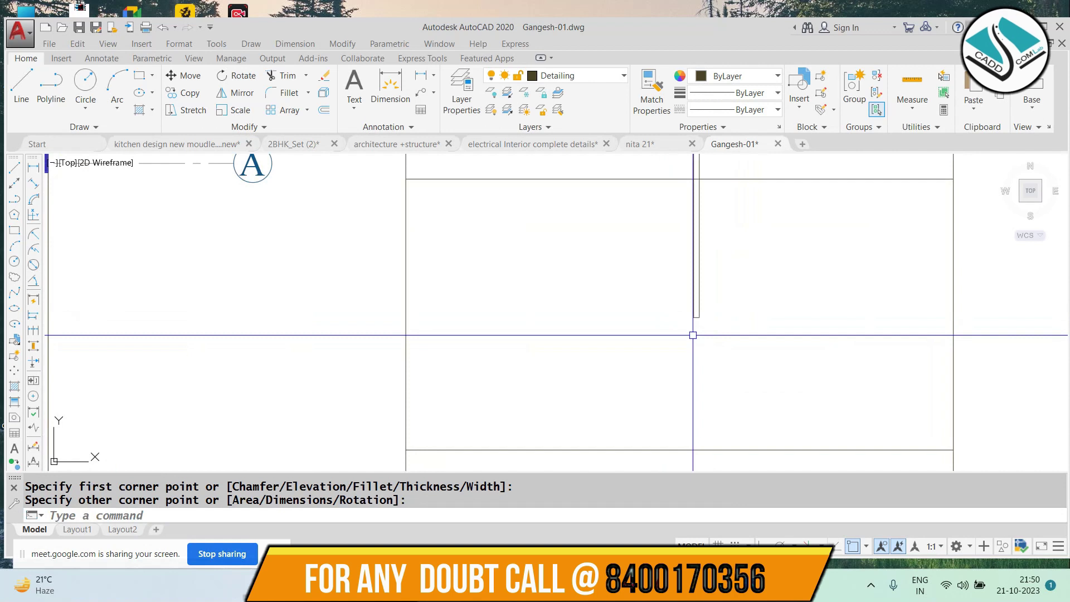
Add a thin horizontal rectangle as the conduit's arm
type("REC")
key("Return")
left_click(694, 317)
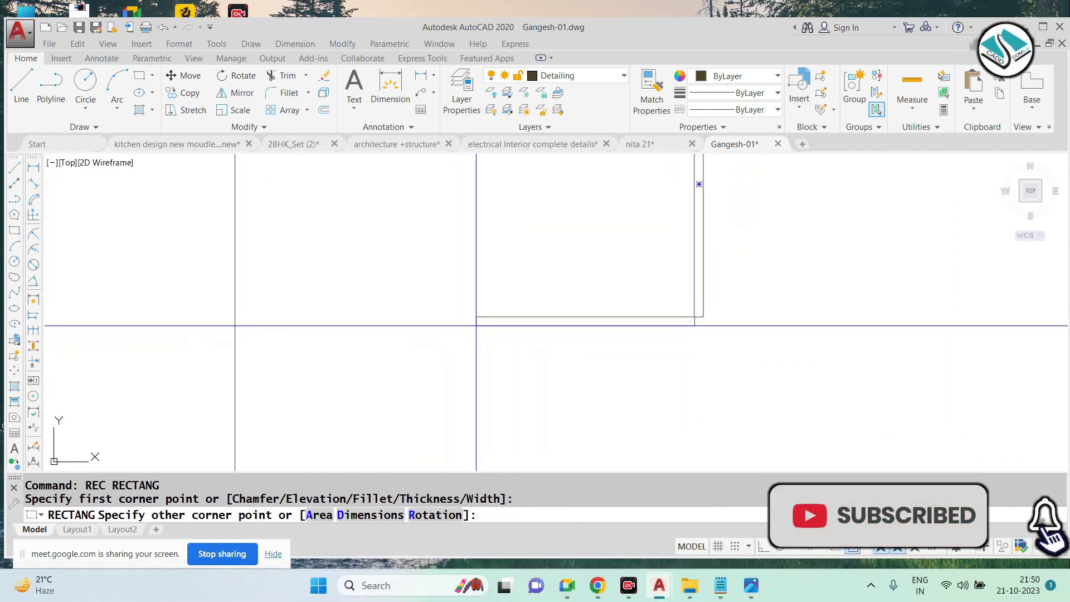
left_click(476, 325)
scroll(722, 324, "up", 3)
left_click(656, 317)
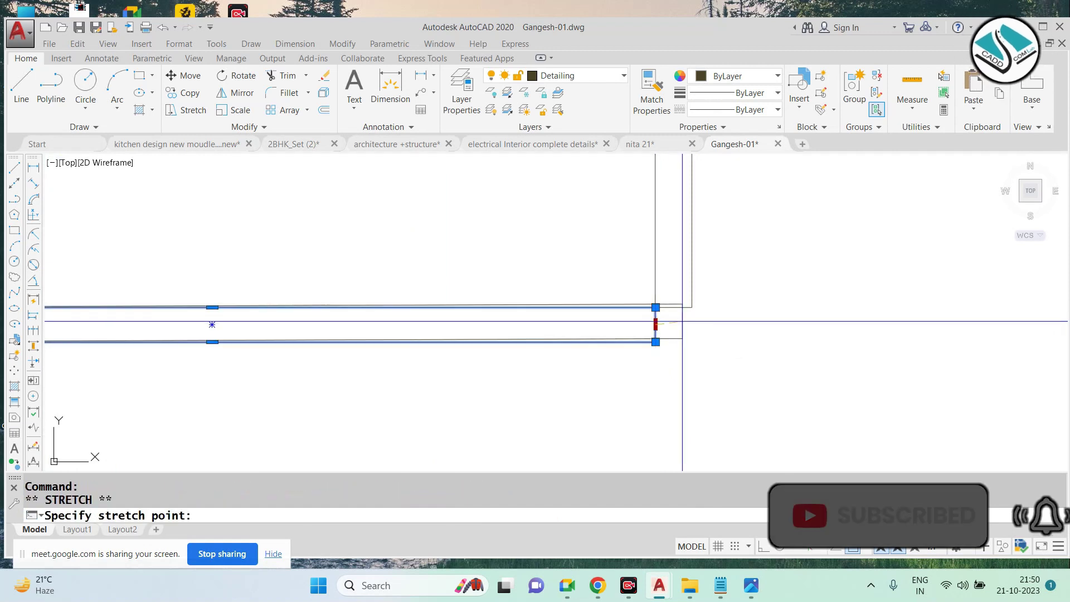
scroll(693, 325, "down", 3)
key("Escape")
scroll(686, 312, "down", 3)
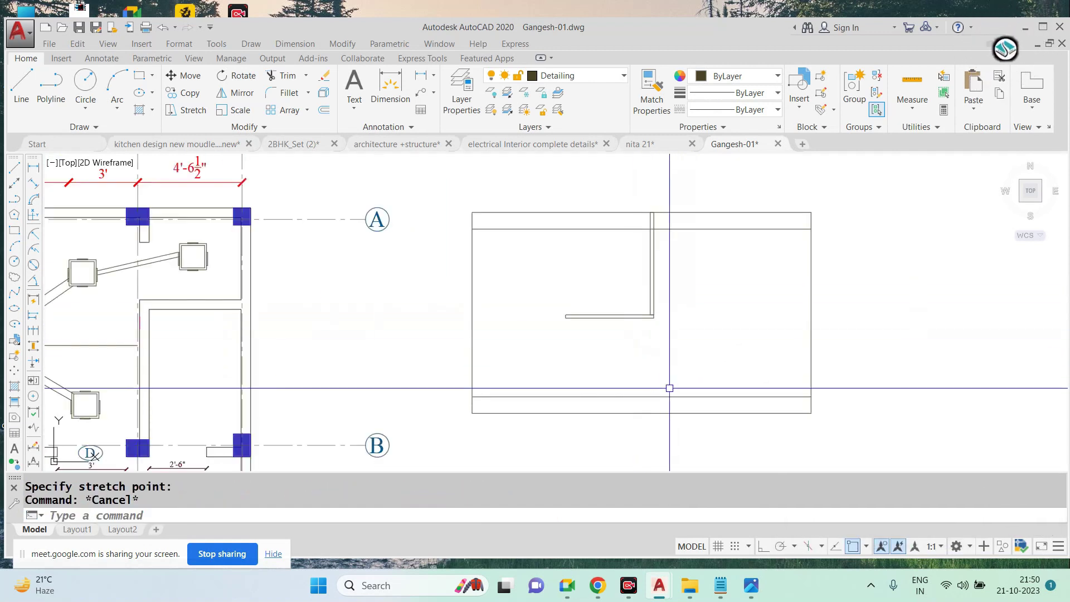
Draw the small box rectangle below the conduit arm
type("REC")
key("Return")
scroll(547, 341, "up", 4)
left_click(519, 313)
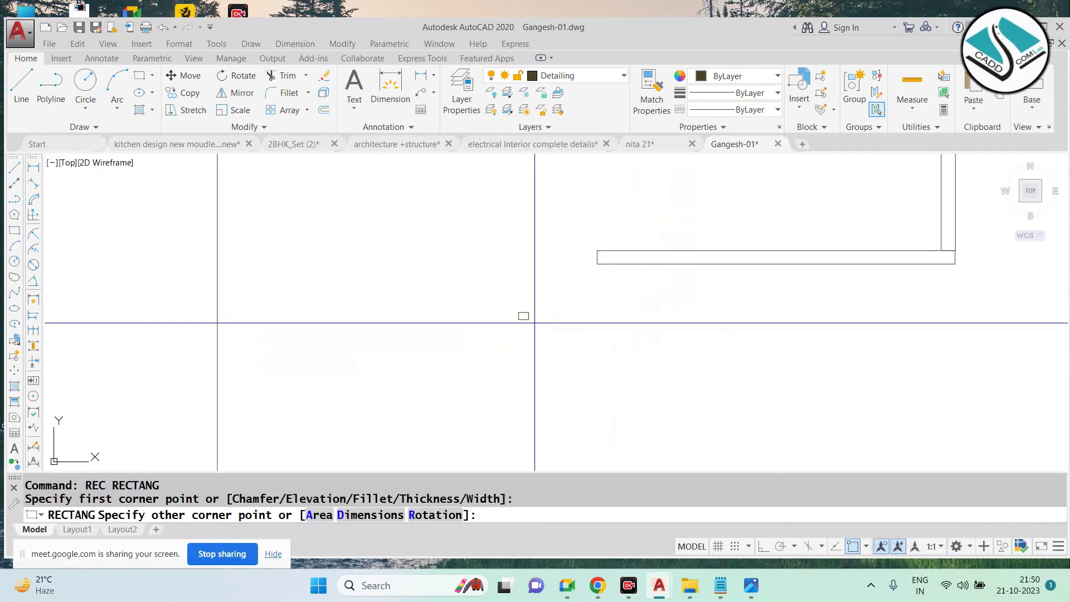
left_click(669, 408)
type("REC")
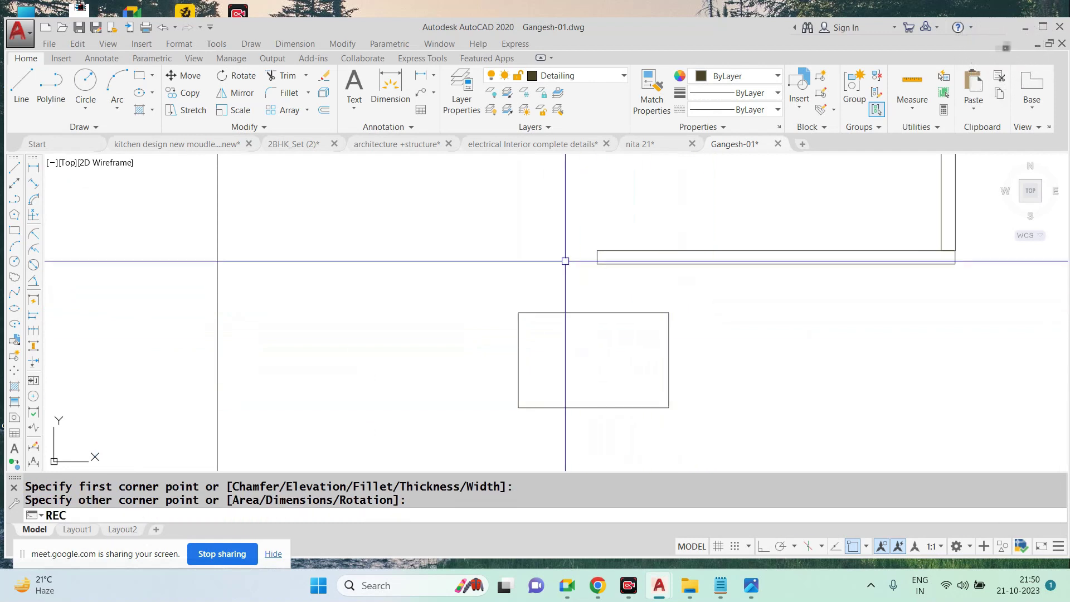
key("Return")
scroll(594, 259, "up", 2)
left_click(598, 246)
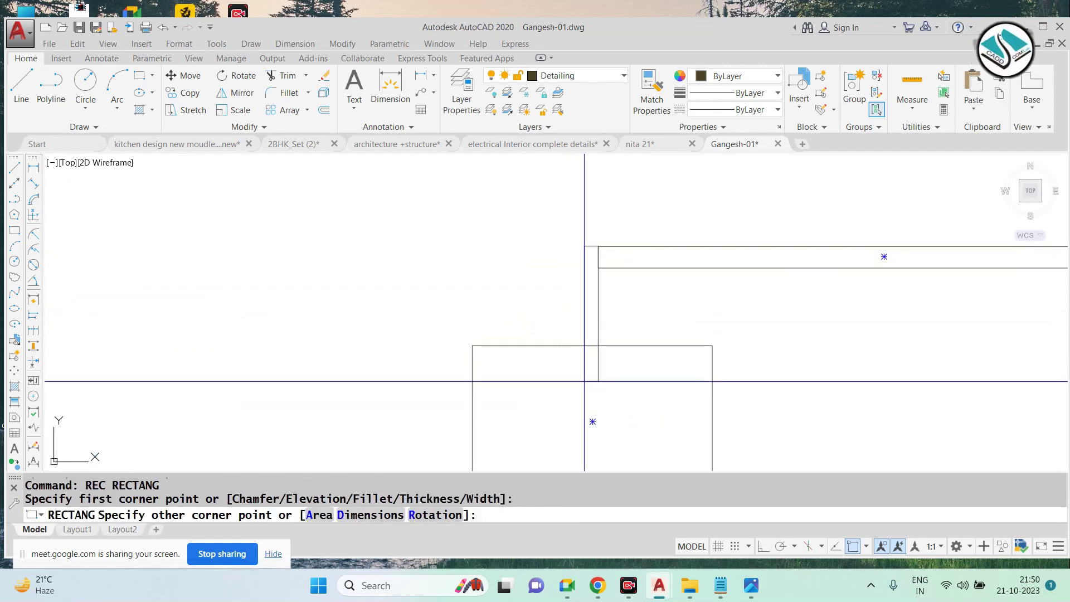
key("Escape")
scroll(654, 335, "down", 3)
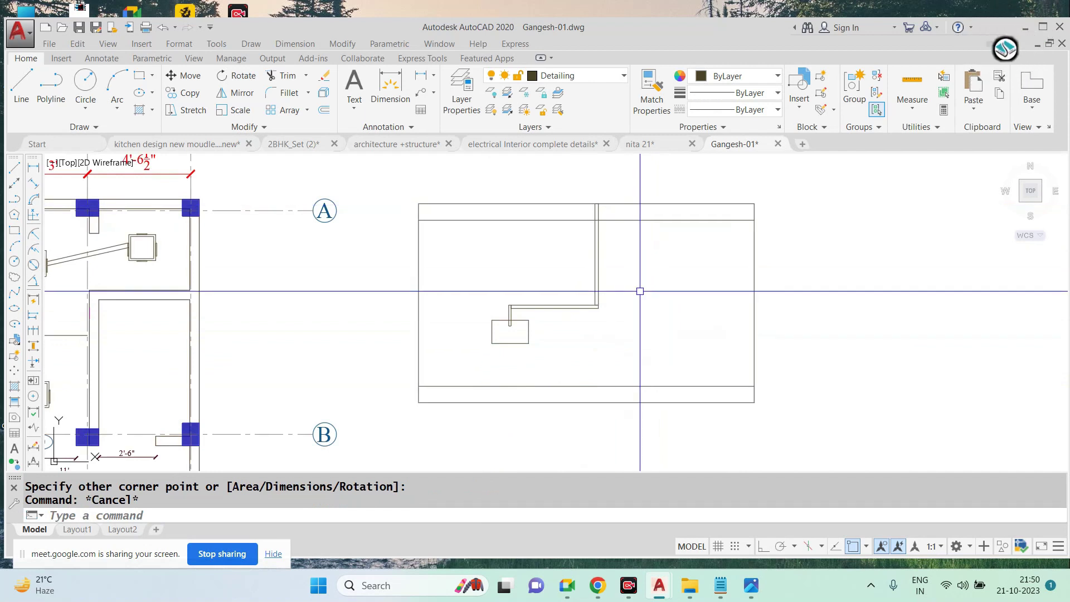
scroll(646, 289, "down", 3)
scroll(612, 284, "up", 1)
Zoom out and draw a diagonal line from above the plan's left side to below the elevation
scroll(664, 268, "up", 2)
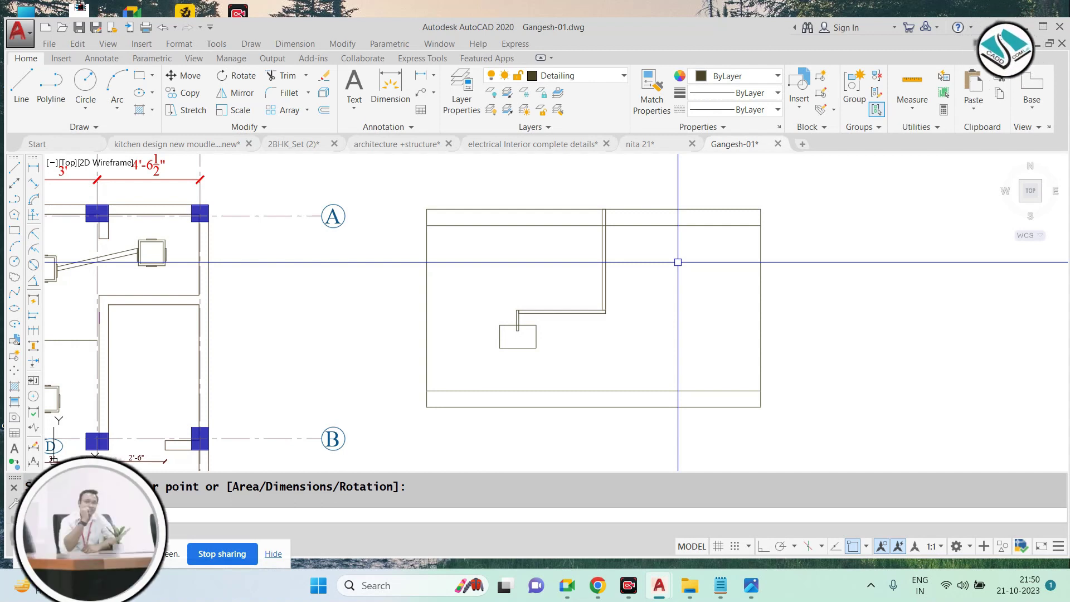
scroll(632, 232, "down", 2)
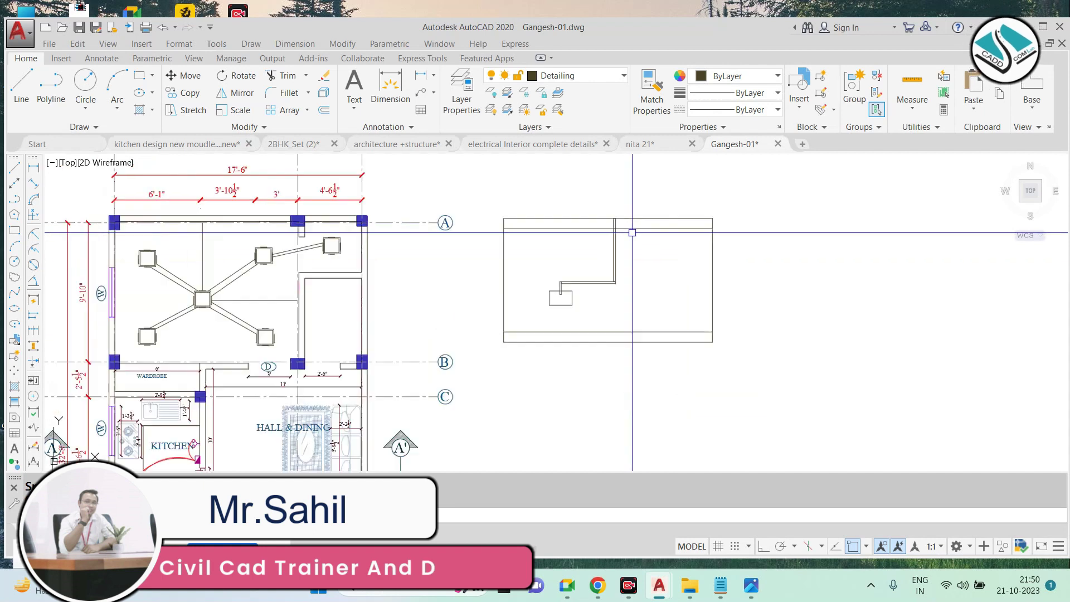
scroll(632, 218, "down", 3)
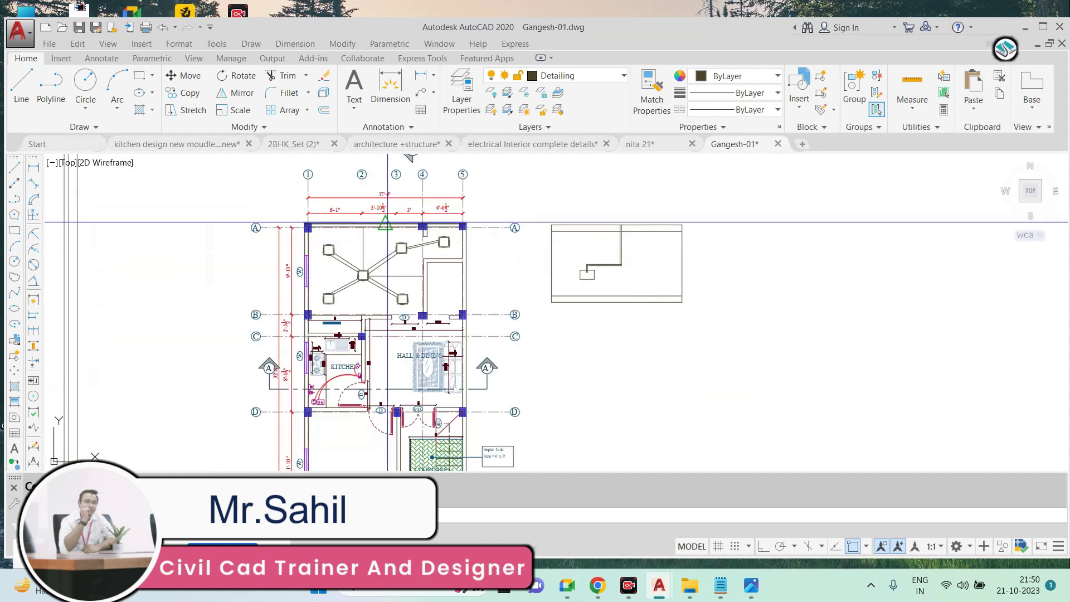
left_click(207, 188)
left_click(751, 364)
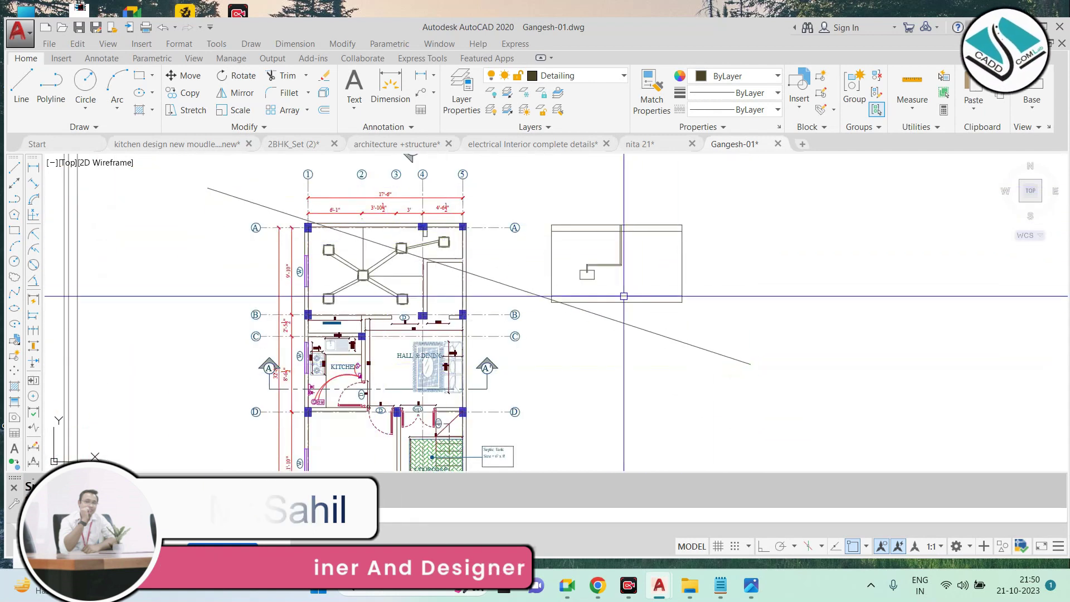
scroll(624, 296, "down", 3)
scroll(580, 306, "down", 2)
key("Escape")
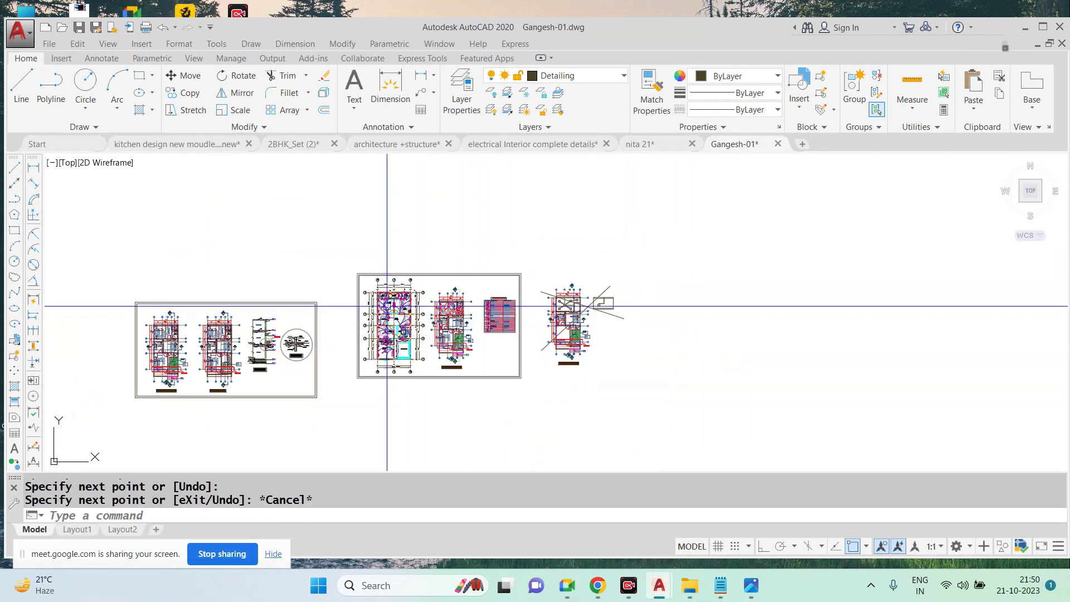
scroll(386, 306, "up", 4)
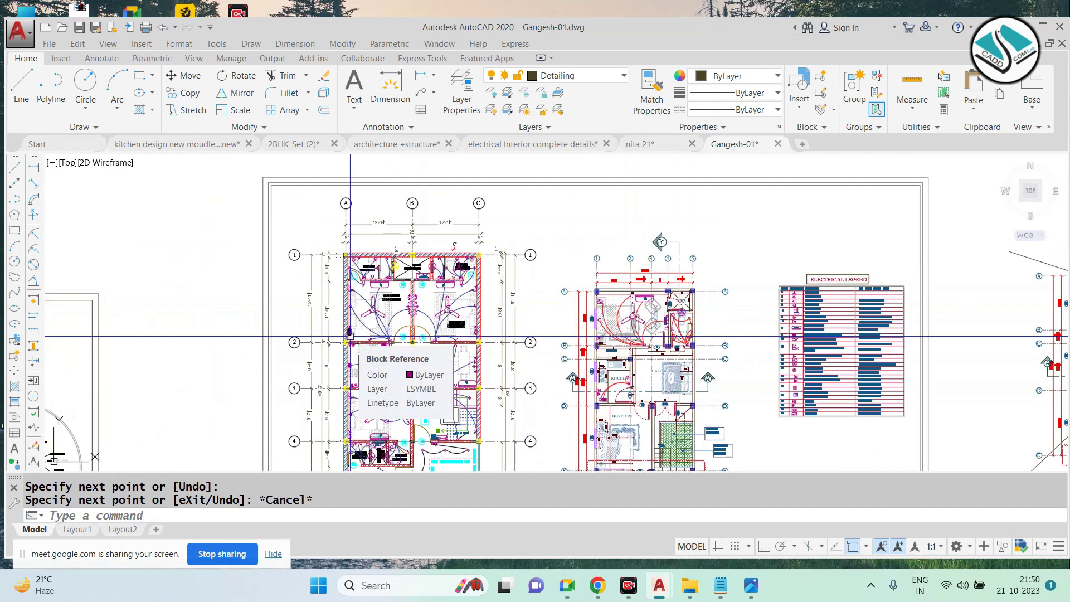
scroll(337, 315, "up", 6)
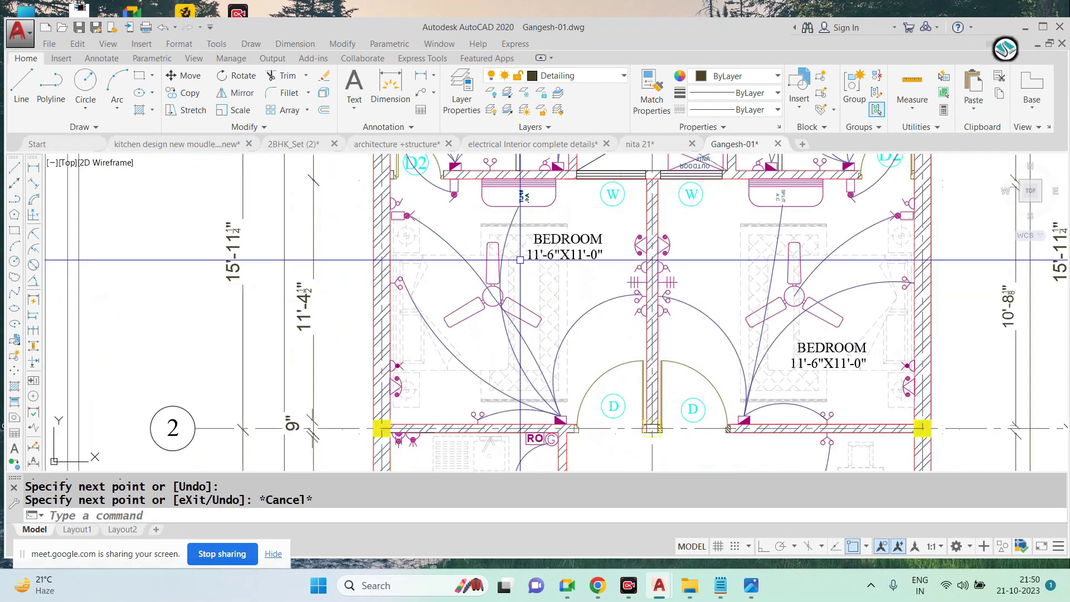
middle_click_drag(563, 260, 515, 285)
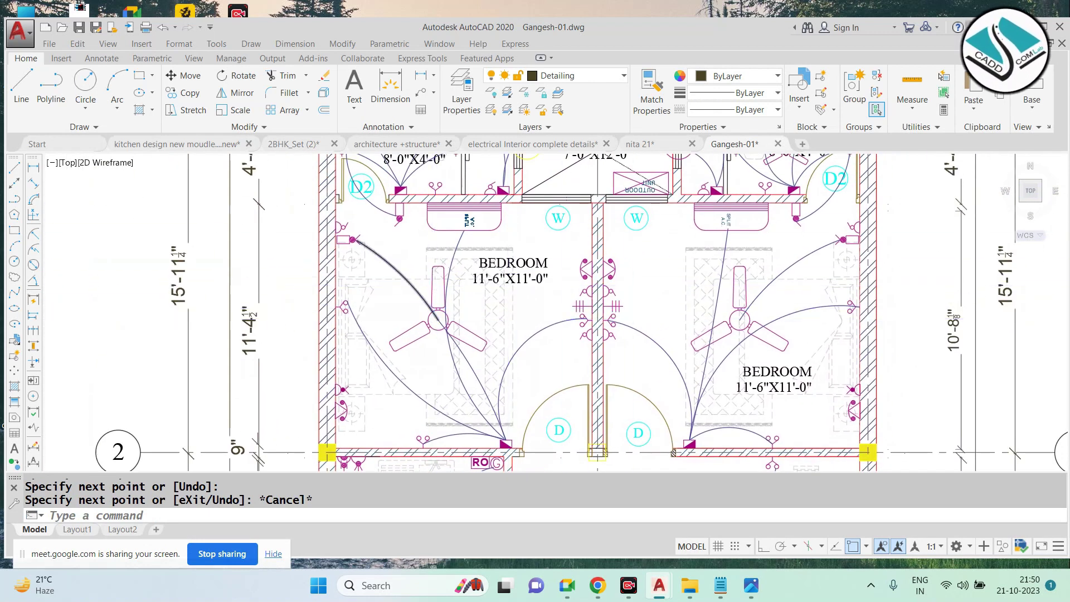
scroll(432, 309, "up", 2)
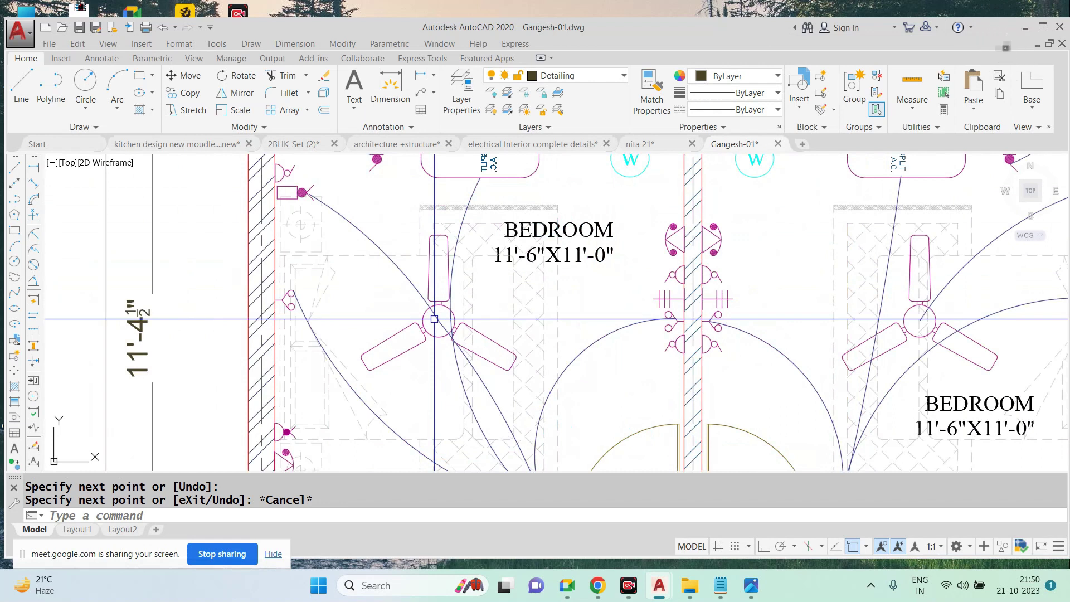
scroll(434, 319, "down", 2)
scroll(337, 243, "up", 2)
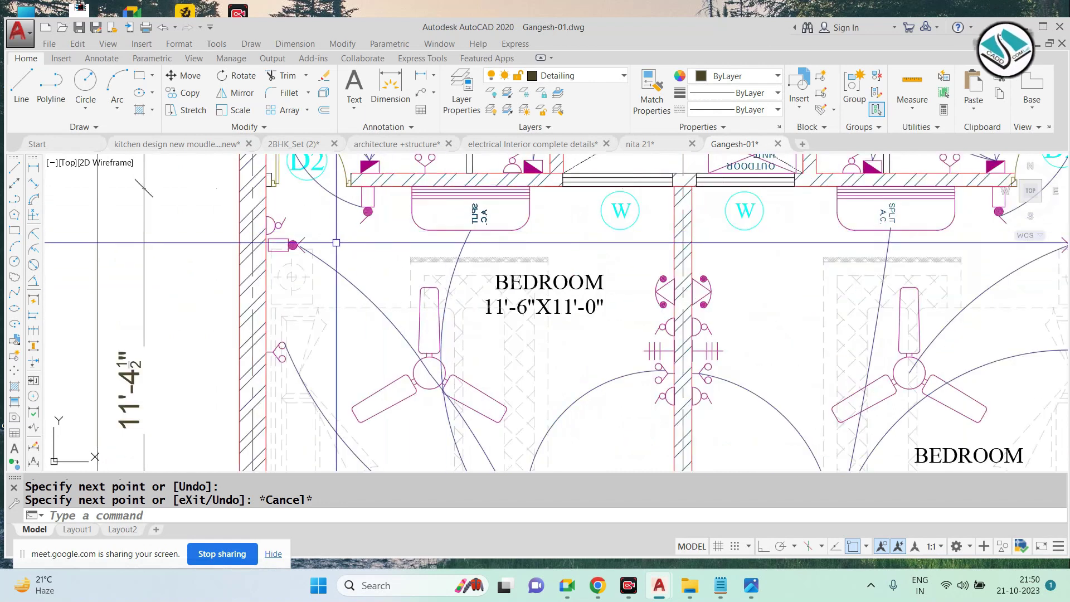
scroll(293, 242, "up", 2)
scroll(327, 305, "down", 4)
scroll(328, 305, "up", 1)
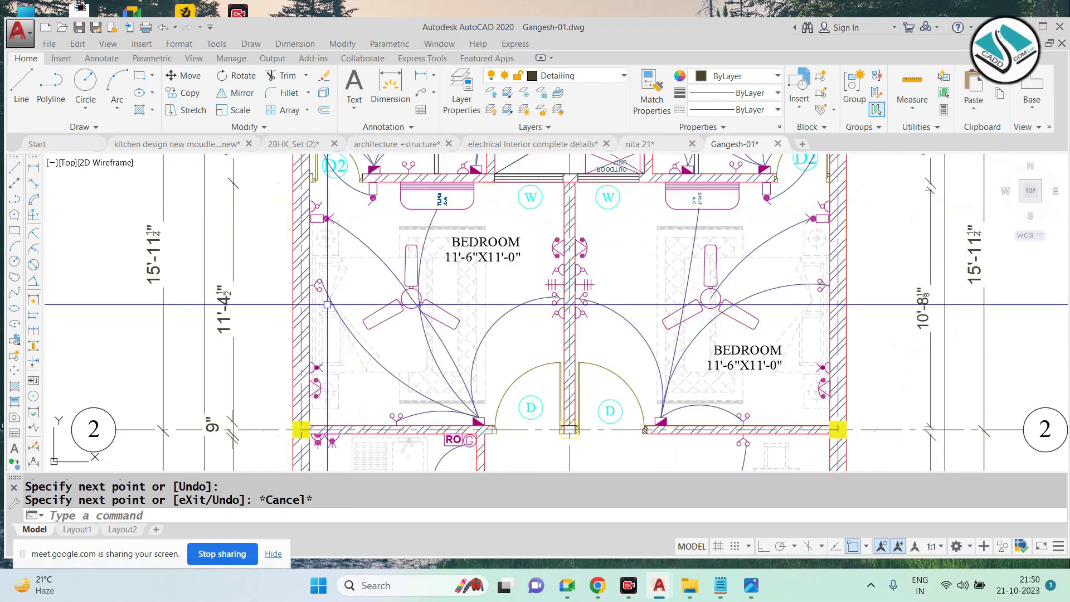
scroll(327, 305, "up", 3)
scroll(306, 382, "down", 1)
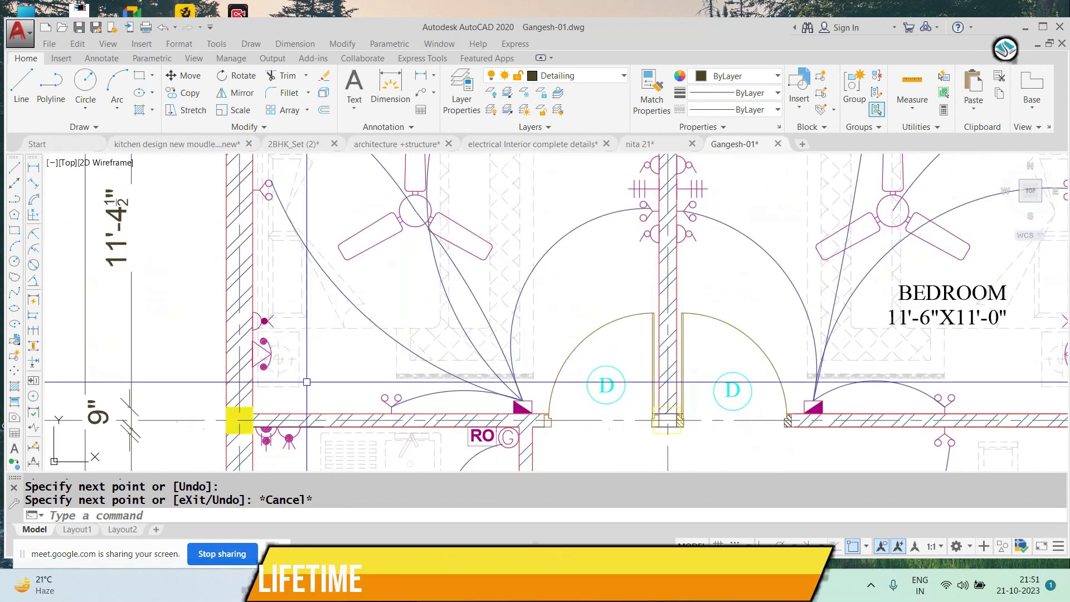
scroll(307, 382, "up", 2)
scroll(479, 311, "down", 1)
scroll(479, 311, "down", 2)
scroll(479, 312, "up", 1)
scroll(480, 312, "down", 1)
scroll(480, 312, "up", 1)
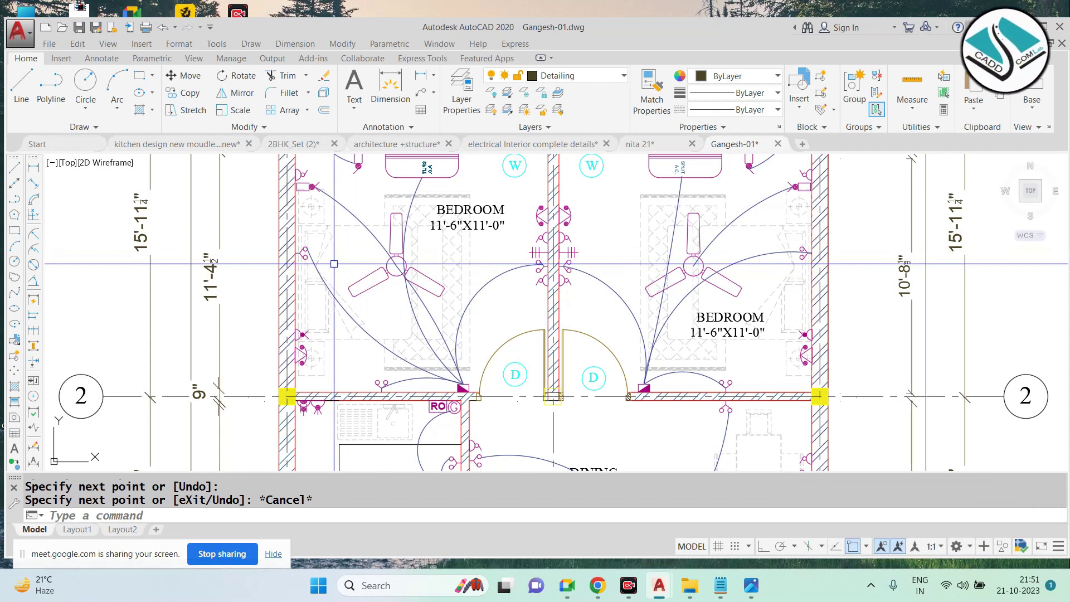
scroll(334, 264, "down", 5)
scroll(896, 261, "down", 2)
scroll(897, 261, "up", 6)
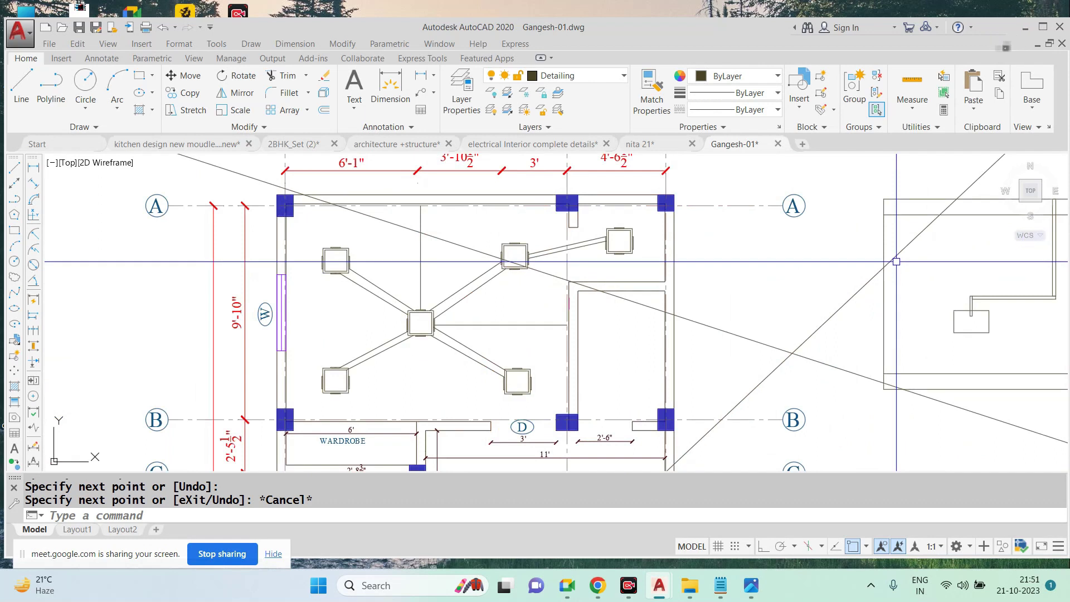
Copy the GROUND FLOOR title to a spot beside the plan
middle_click_drag(896, 261, 626, 261)
scroll(580, 262, "down", 4)
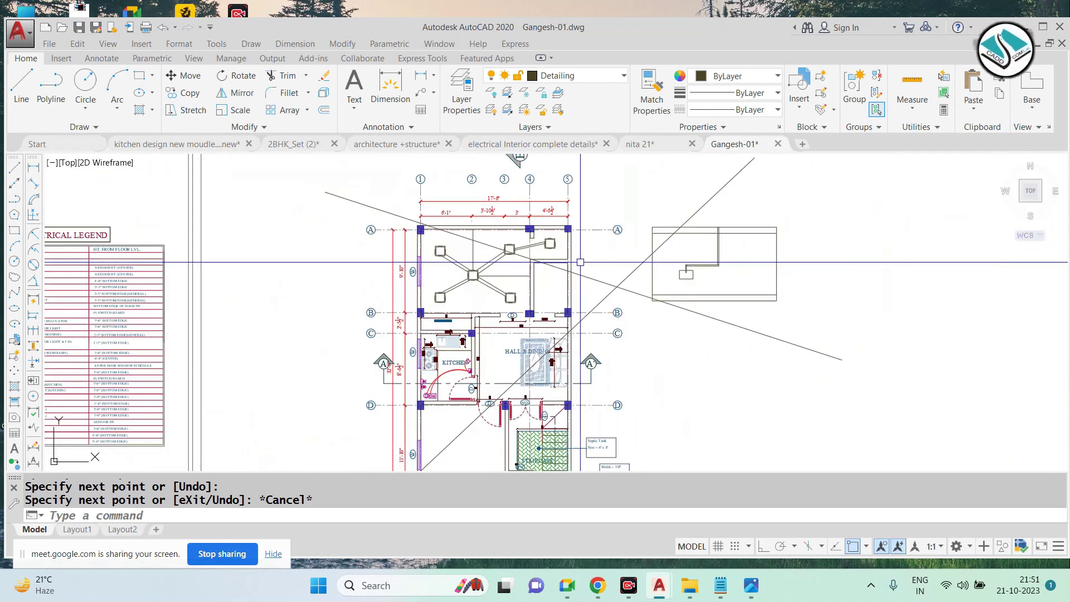
scroll(580, 262, "down", 4)
scroll(555, 415, "up", 4)
type("co")
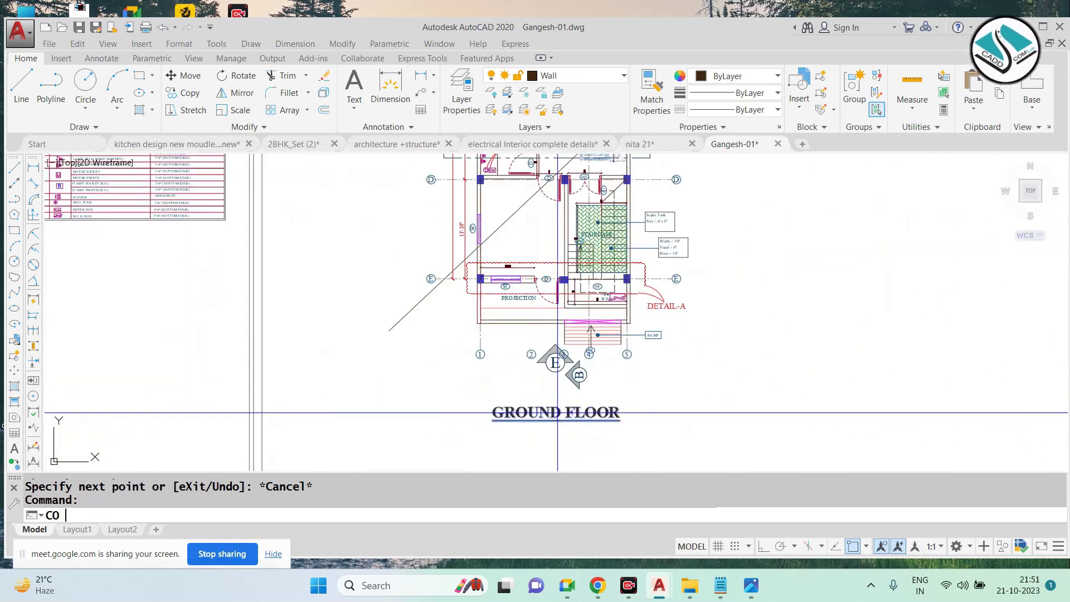
key("Return")
left_click(763, 468)
scroll(626, 413, "up", 2)
scroll(817, 363, "down", 2)
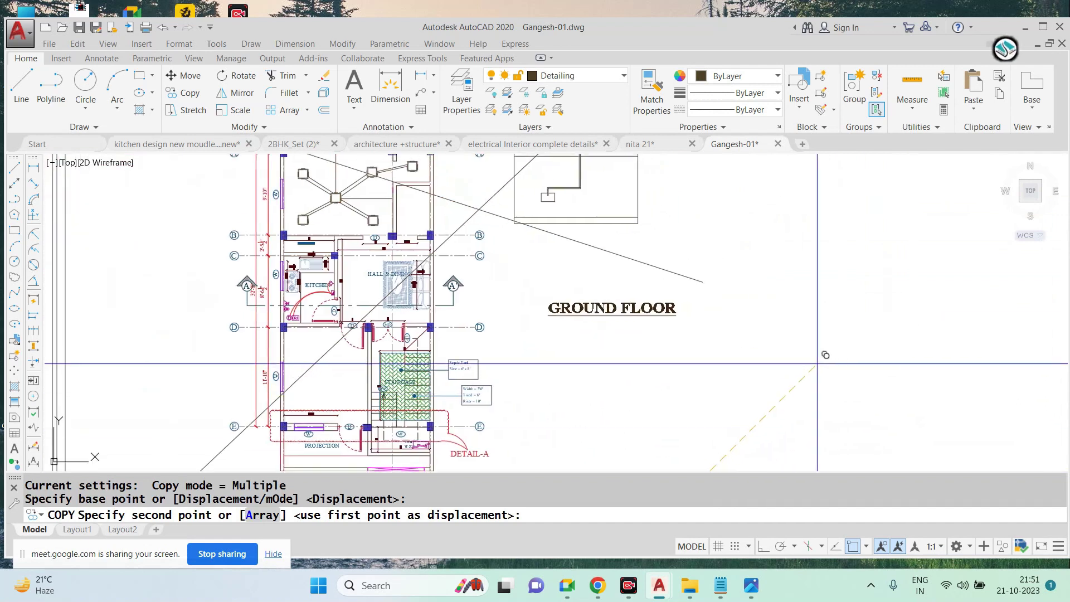
key("Escape")
Change the copied title's text to M.E.P
scroll(679, 302, "up", 4)
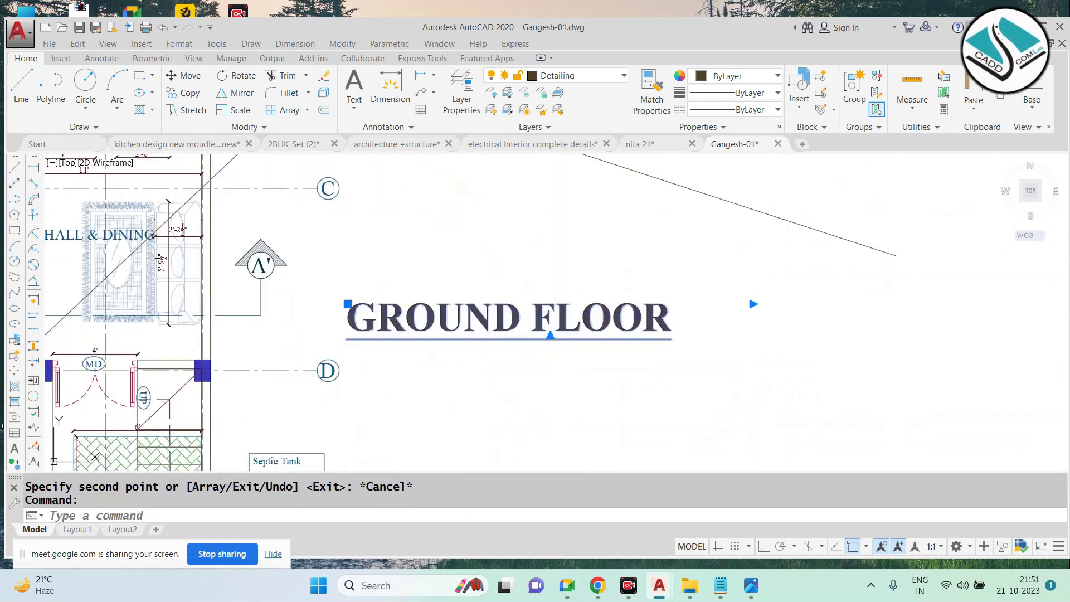
double_click(563, 312)
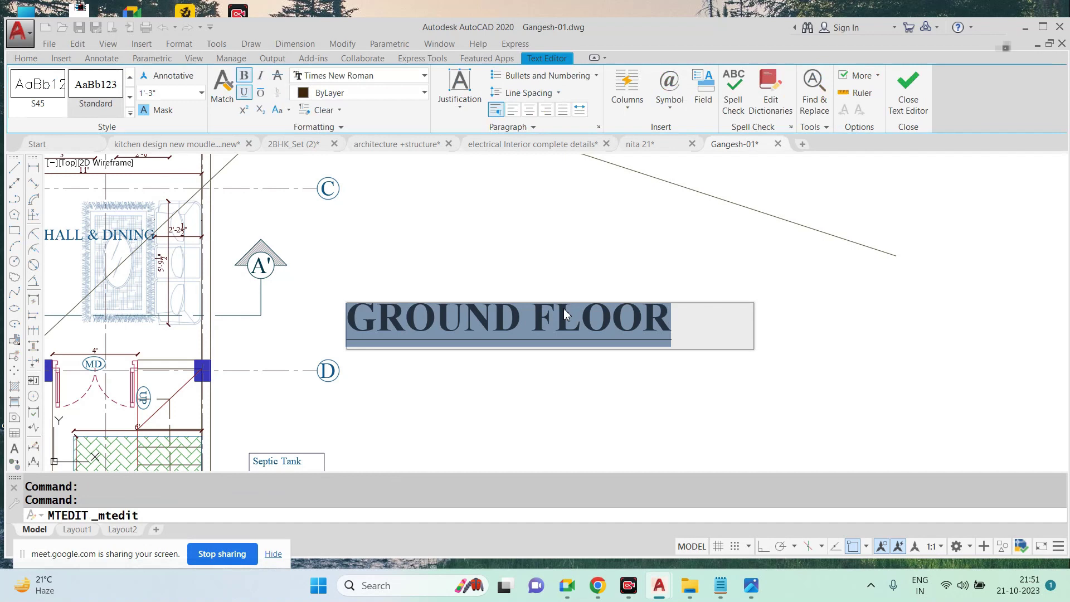
type("M.E.P")
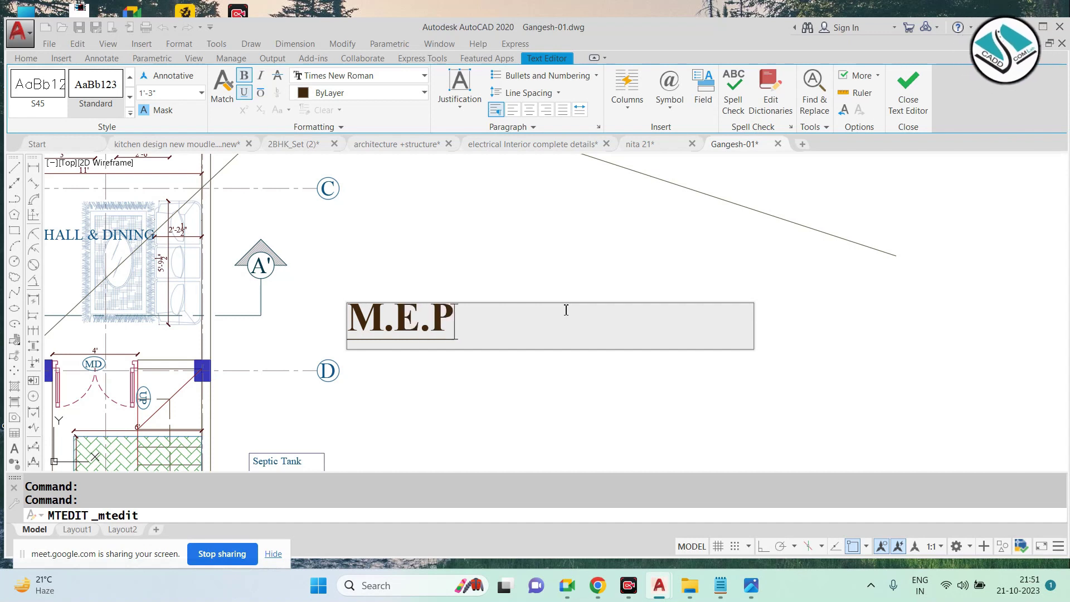
left_click(596, 292)
key("Escape")
key("Escape")
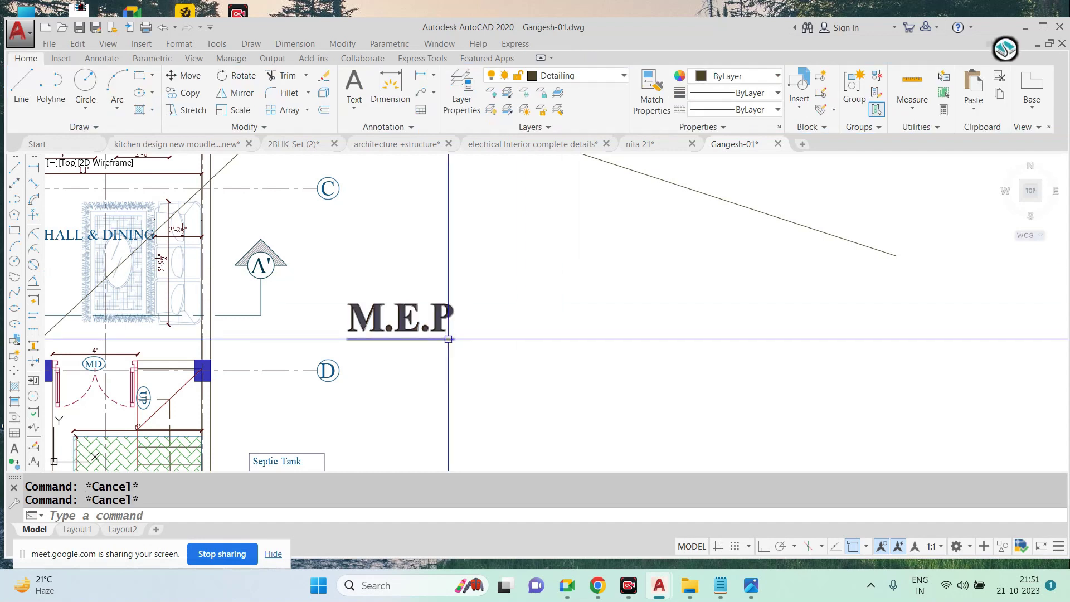
Frame the M.E.P title with a rectangle
type("REC")
key("Return")
scroll(356, 312, "up", 2)
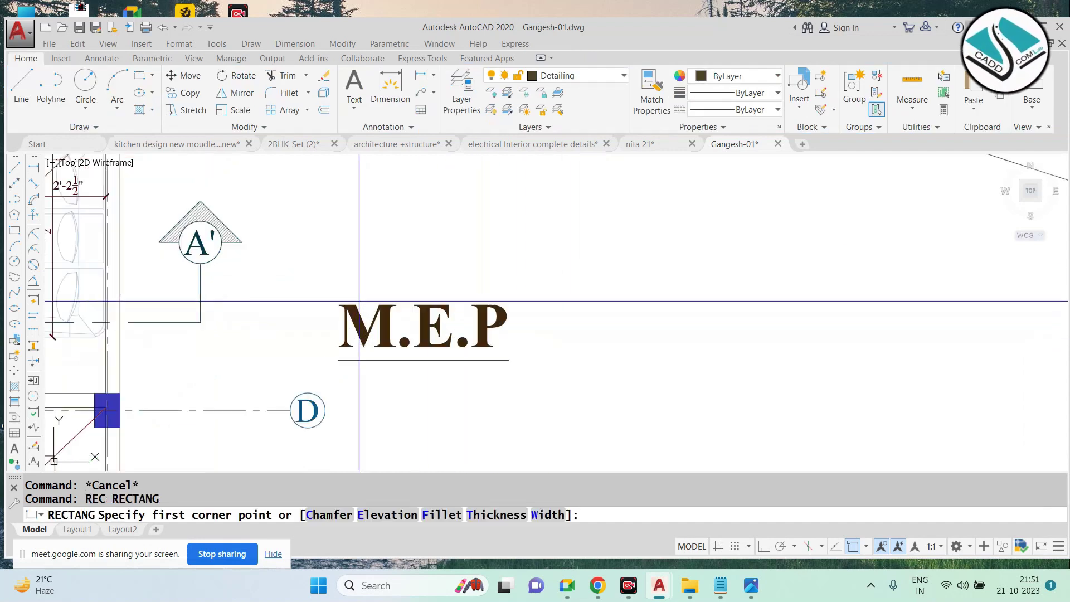
left_click(308, 287)
left_click(532, 381)
key("Escape")
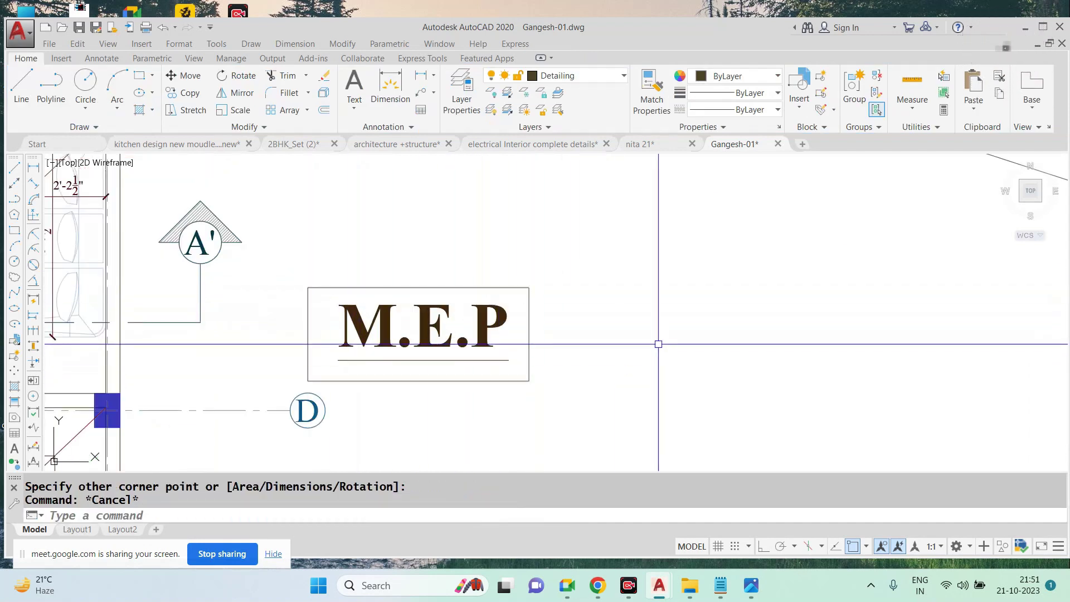
scroll(654, 343, "down", 4)
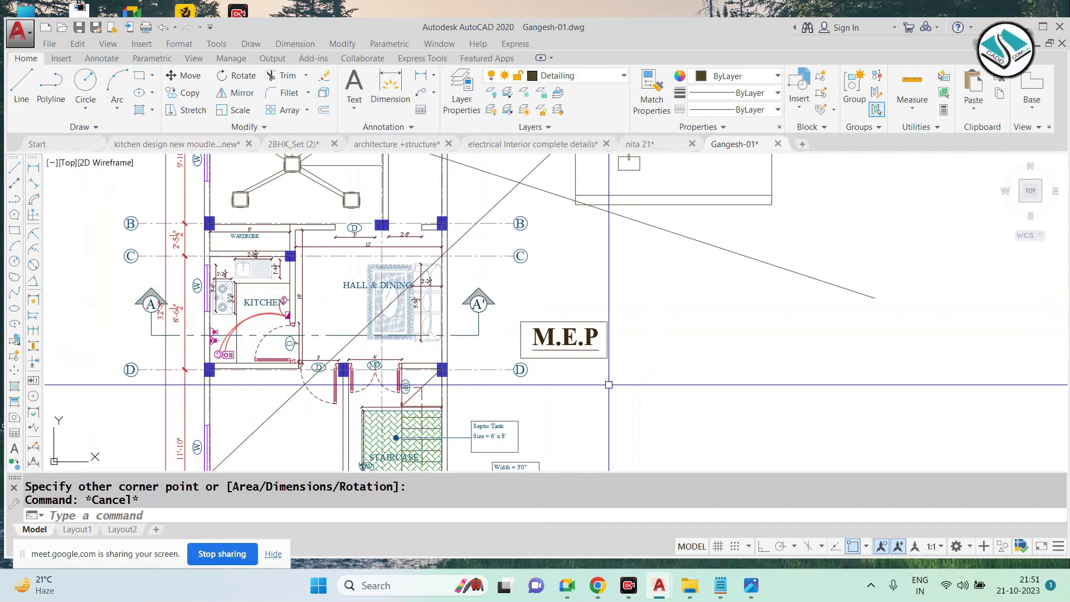
Zoom around the M.E.P title and legend, then reveal the desktop with Win+D
scroll(554, 338, "up", 4)
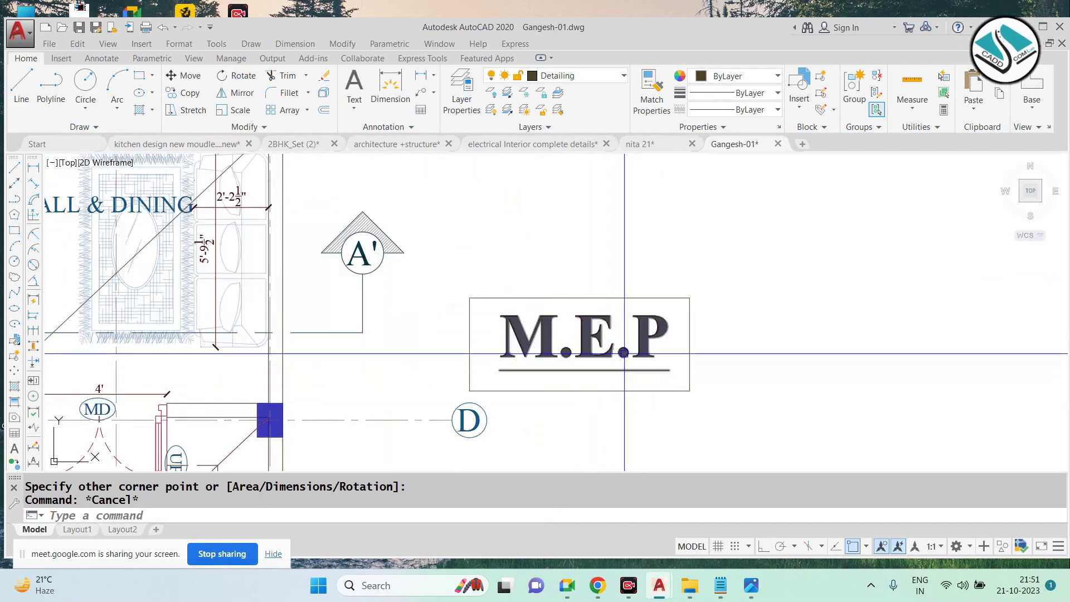
scroll(630, 399, "down", 2)
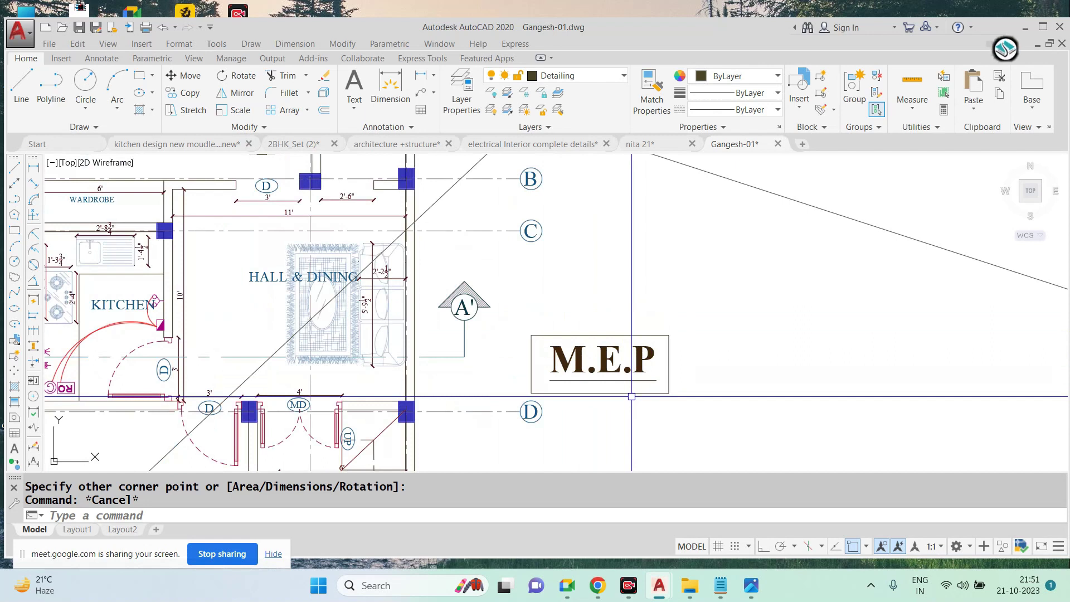
scroll(632, 396, "down", 3)
scroll(624, 385, "up", 8)
scroll(622, 373, "down", 8)
scroll(622, 374, "down", 2)
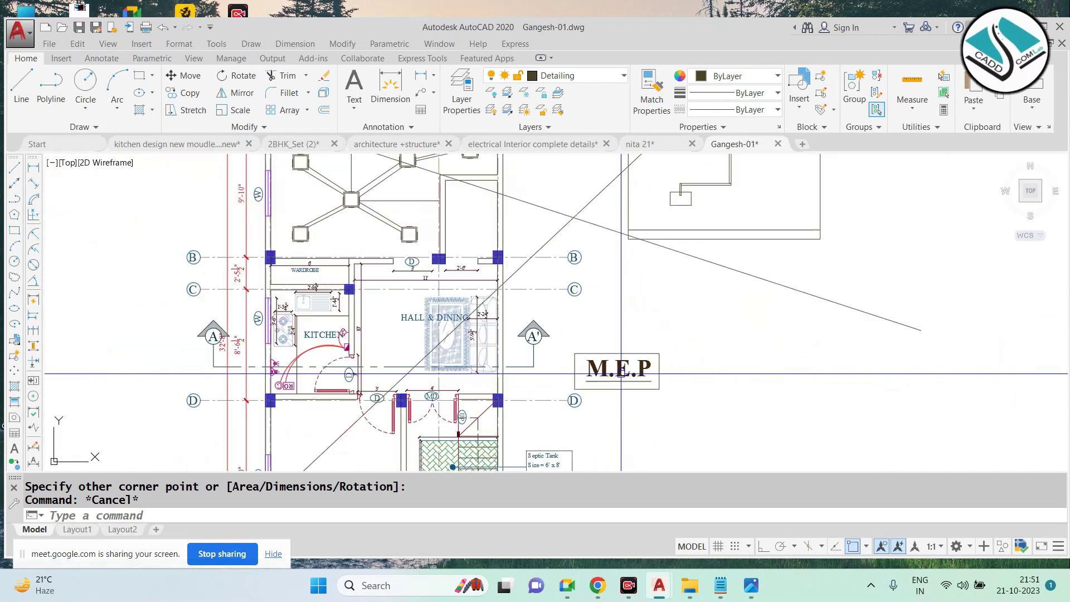
scroll(622, 374, "down", 2)
scroll(485, 214, "down", 2)
scroll(488, 217, "up", 4)
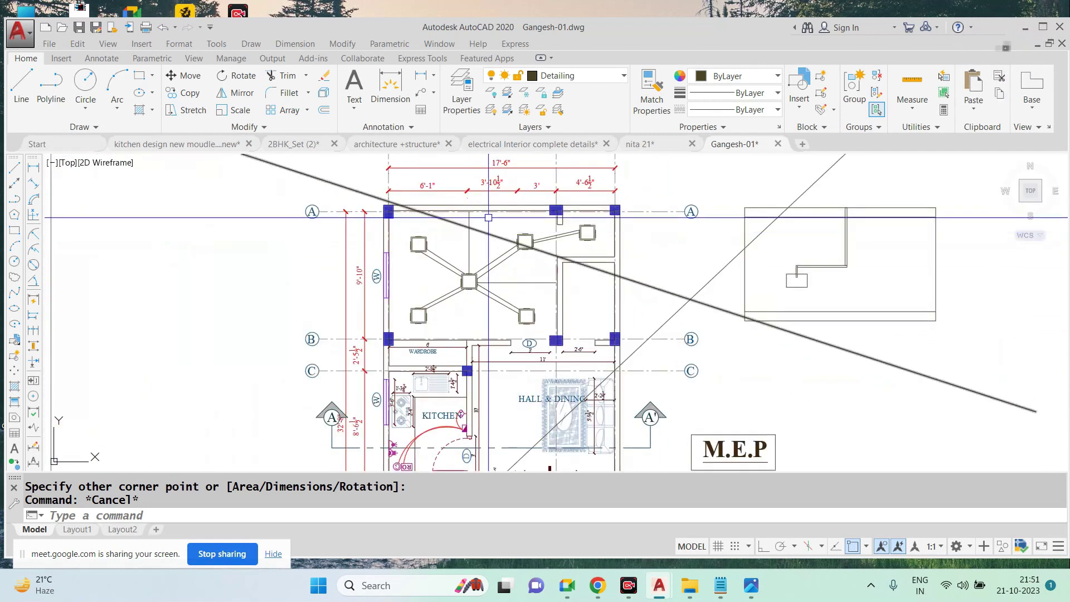
scroll(700, 350, "down", 2)
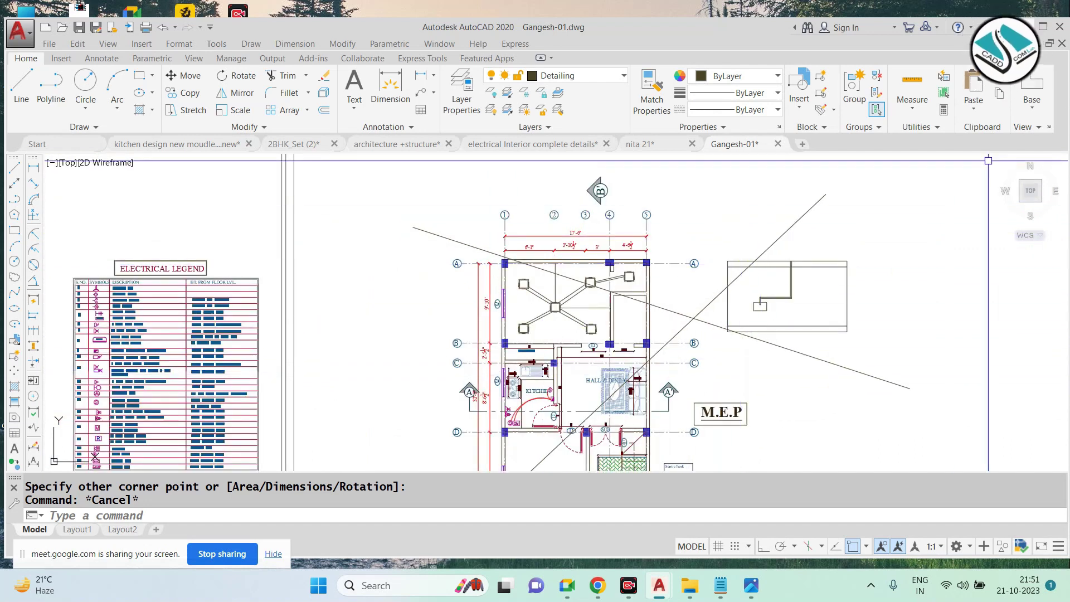
left_click(1044, 31)
key("super+d")
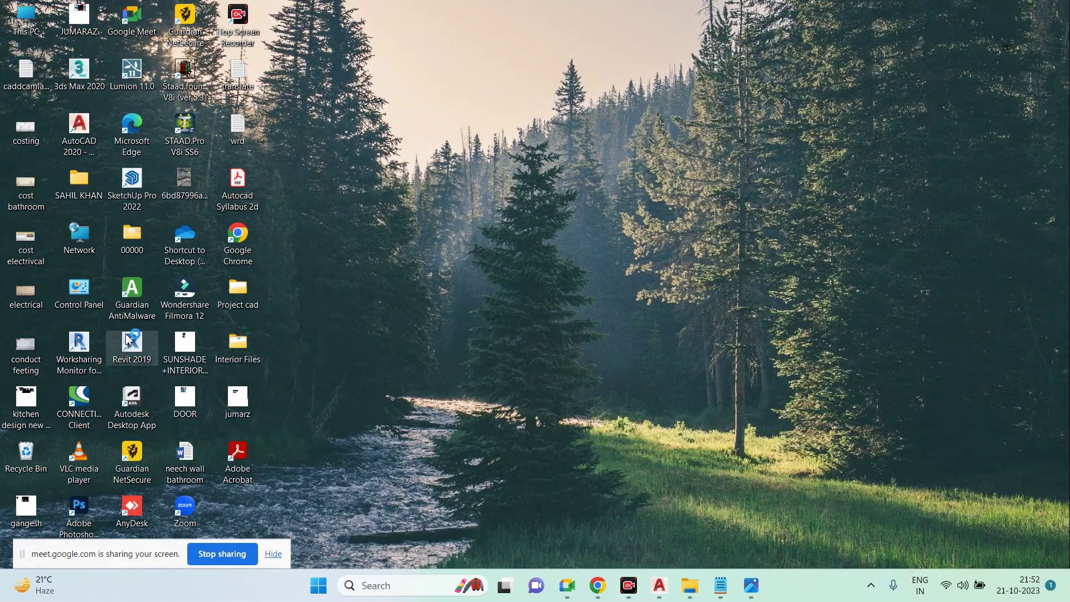
mouse_move(644, 585)
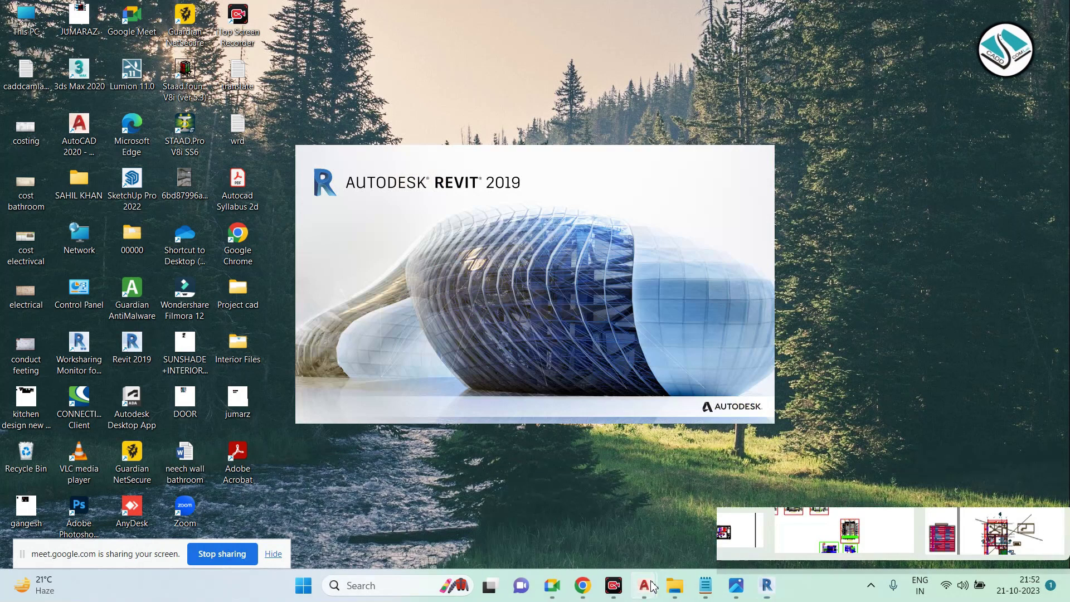
Bring Gangesh-01 forward, zoom through the electrical floor plans, then switch to Revit
left_click(981, 522)
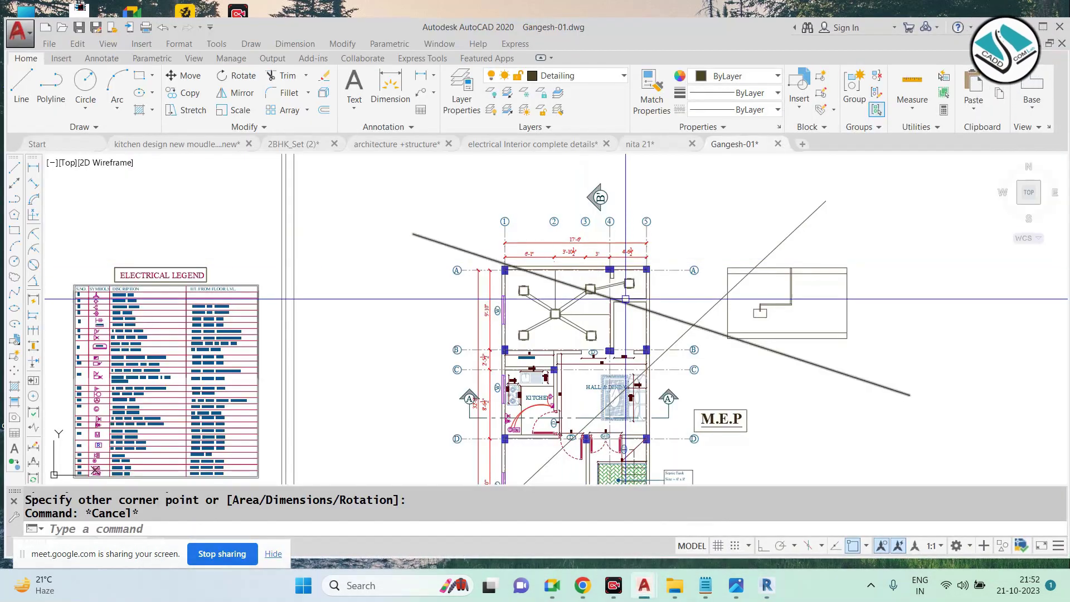
scroll(581, 226, "down", 4)
scroll(581, 224, "up", 6)
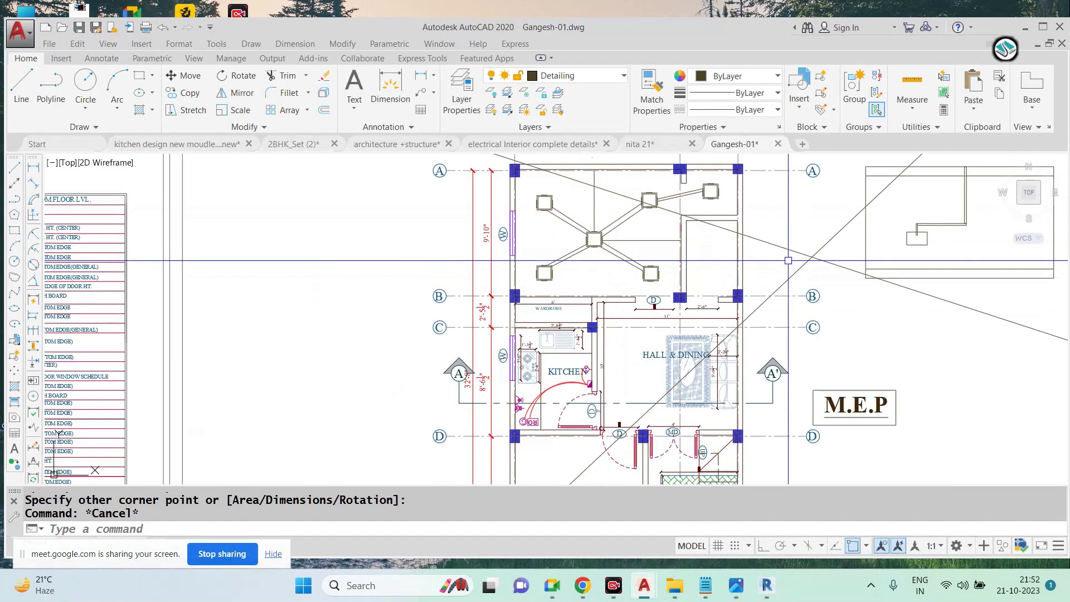
scroll(516, 300, "down", 8)
scroll(517, 300, "up", 5)
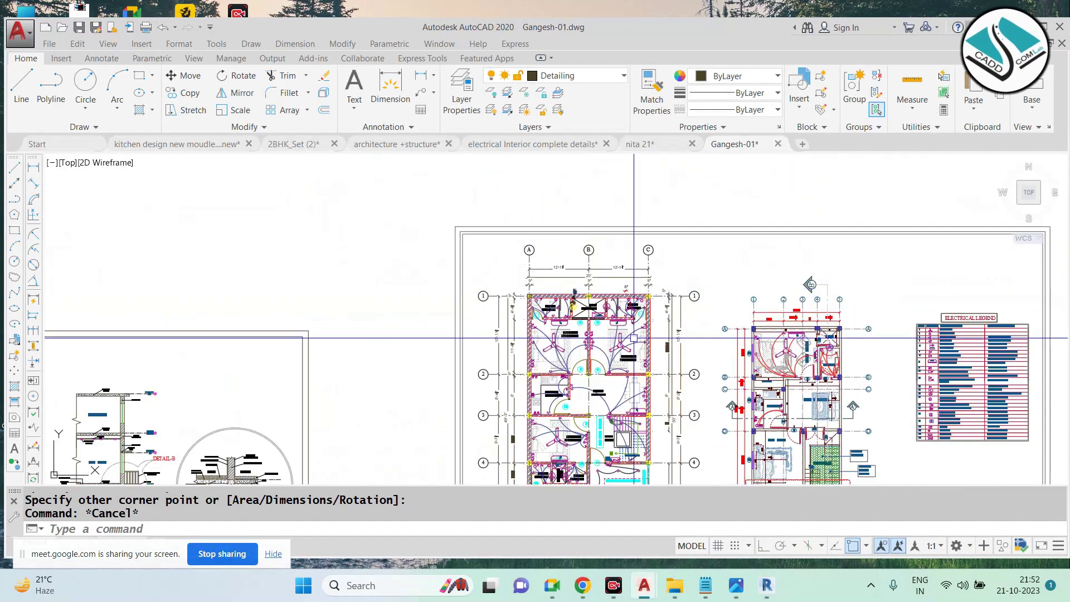
scroll(434, 297, "up", 3)
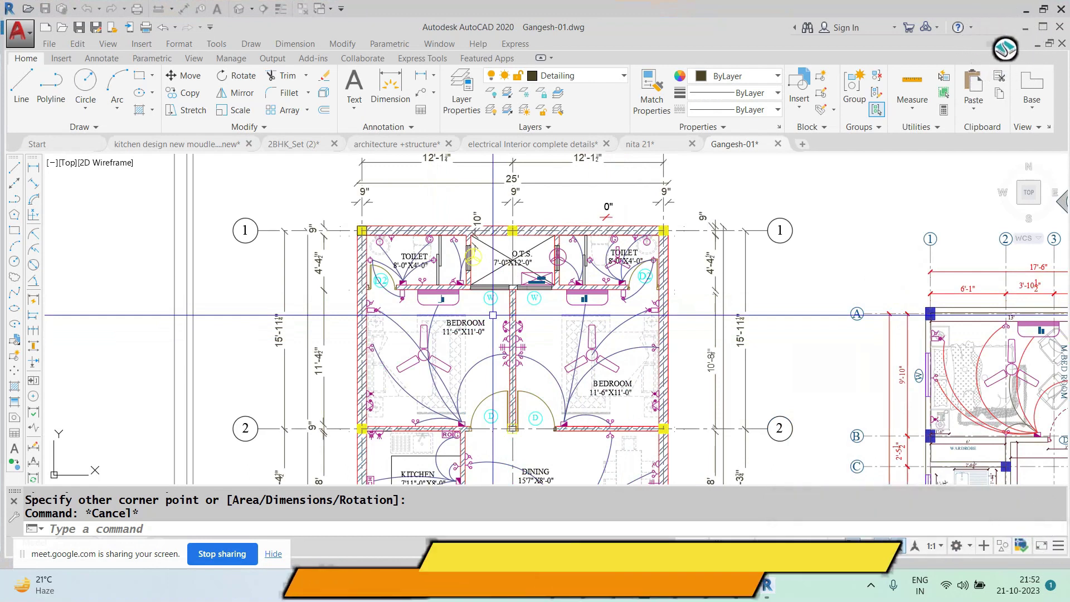
scroll(480, 254, "down", 2)
scroll(455, 239, "down", 5)
scroll(570, 238, "up", 2)
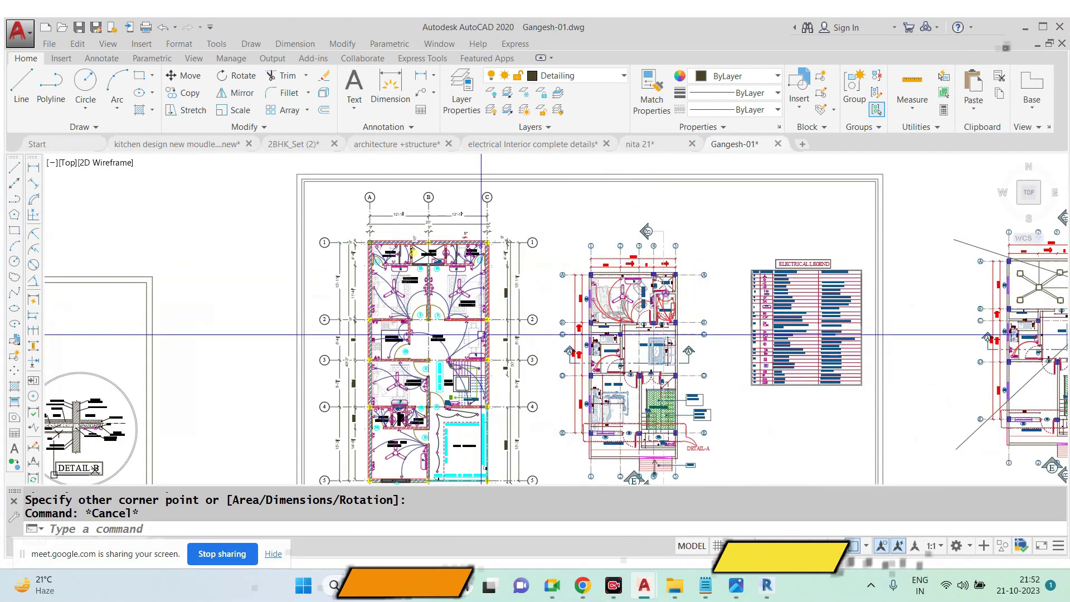
scroll(542, 305, "up", 2)
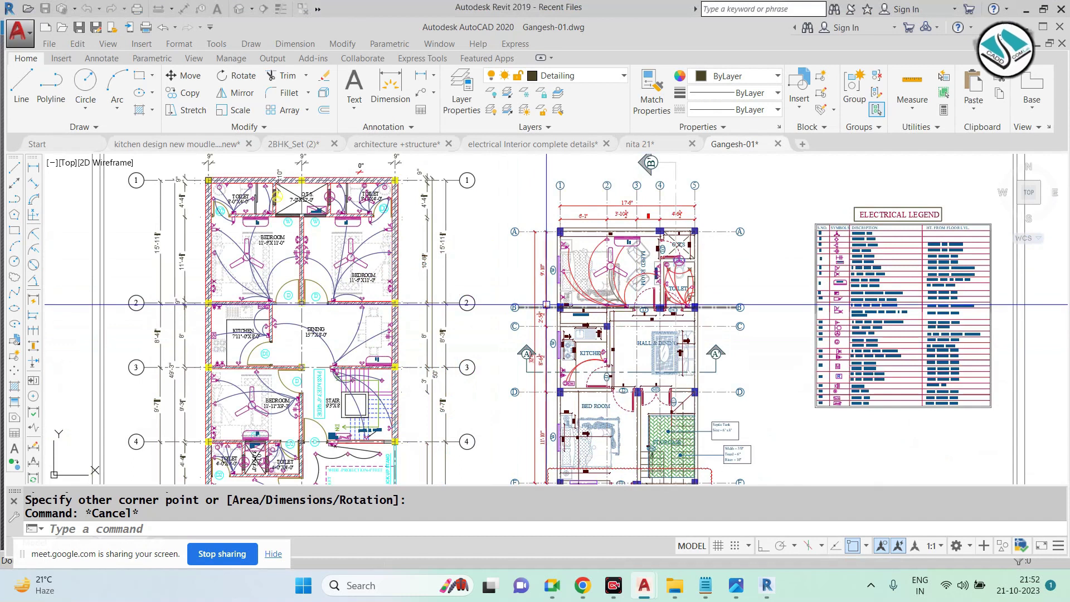
scroll(870, 181, "down", 1)
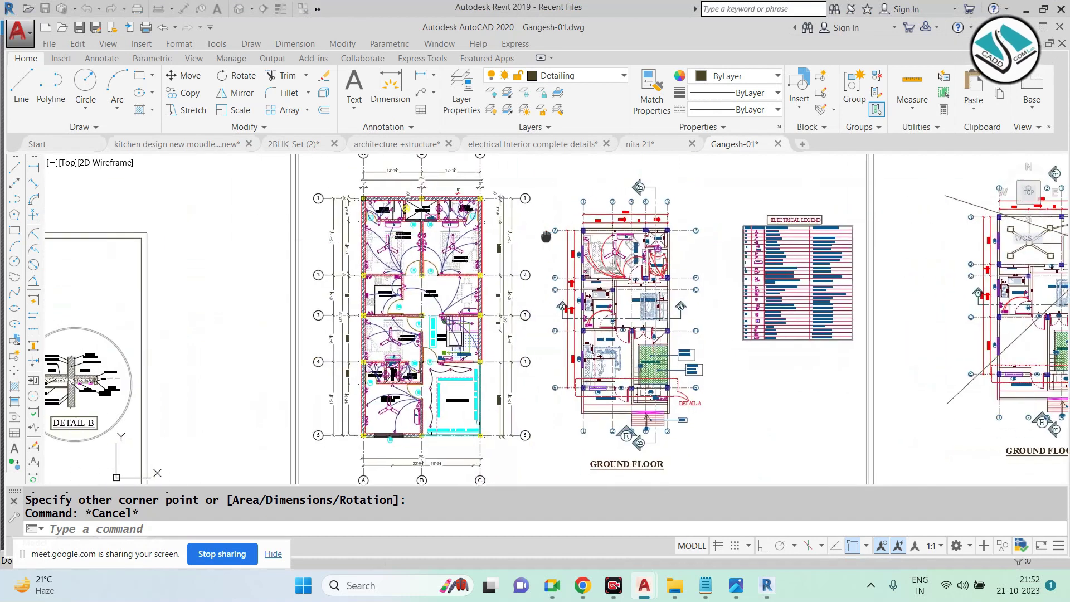
scroll(466, 233, "up", 1)
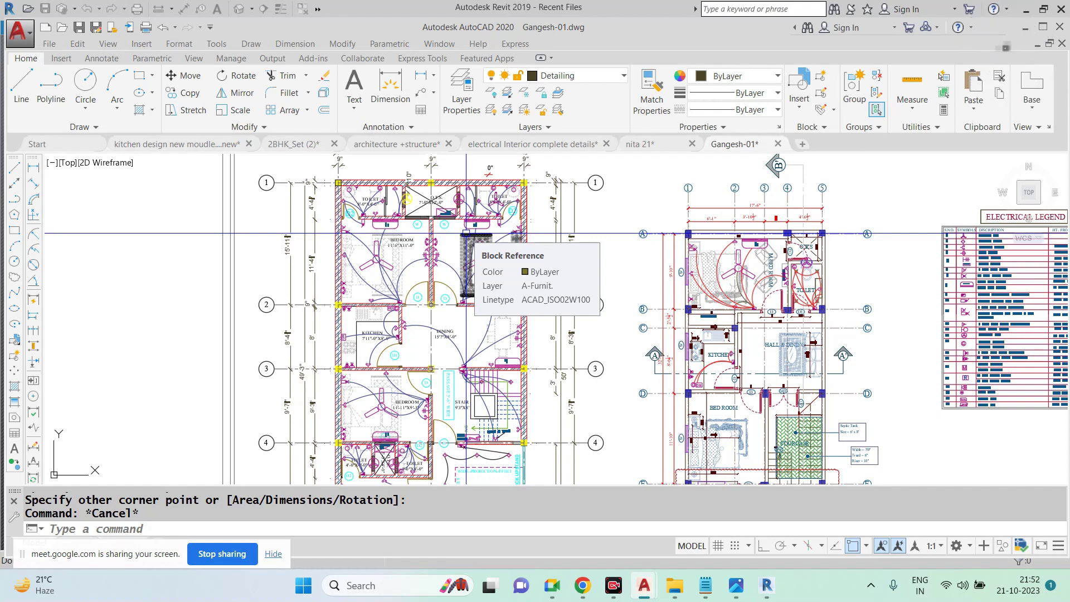
scroll(466, 233, "down", 2)
scroll(484, 267, "up", 2)
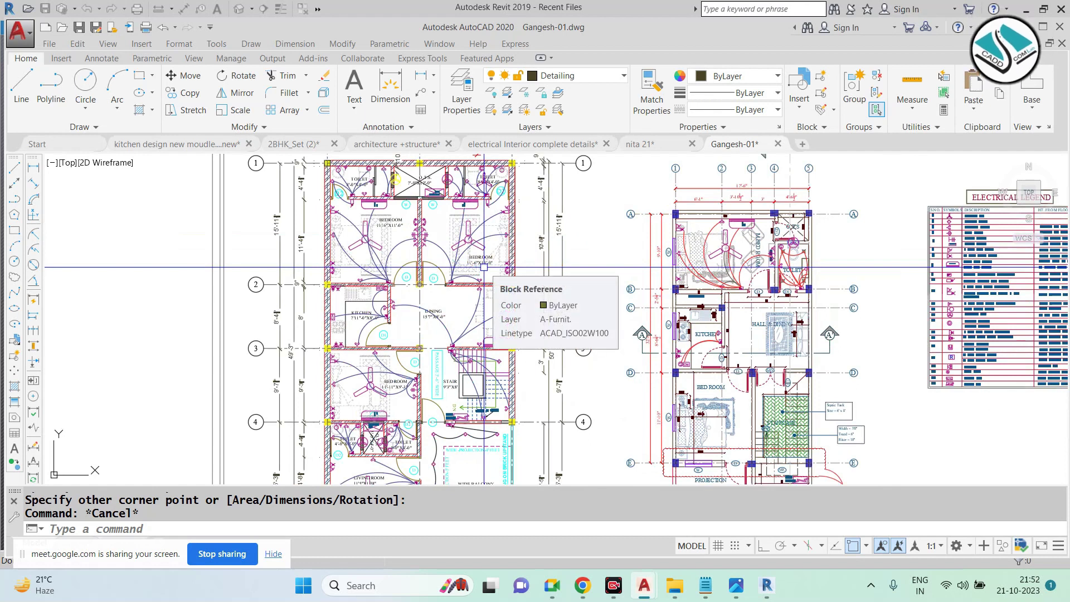
left_click(767, 585)
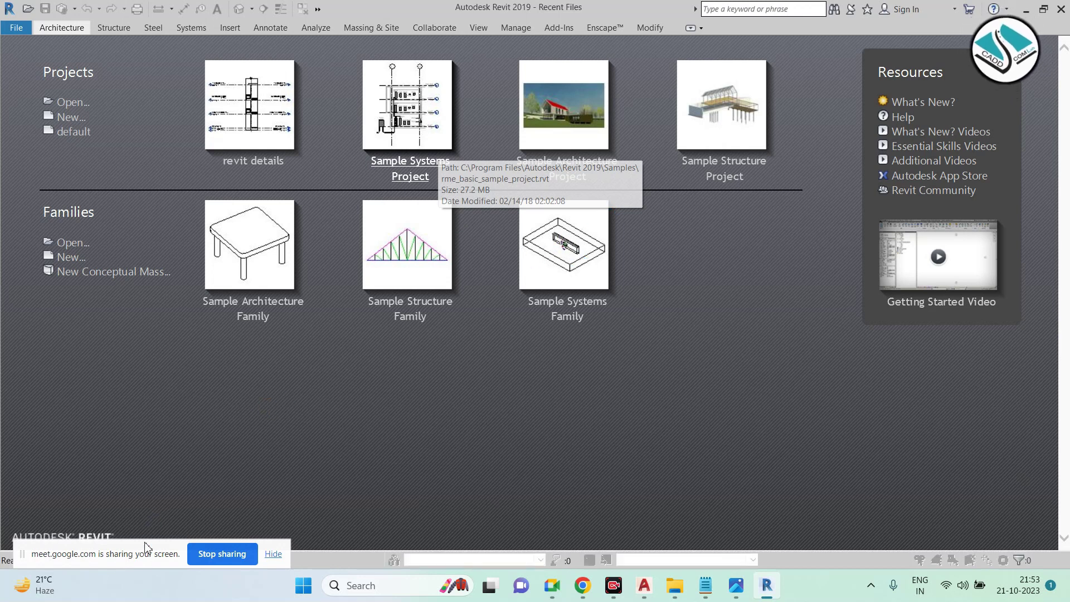
Open Sample Systems Project, inspect MDP-1 and upper-floor panels, then add a Default 3D View
mouse_move(142, 557)
left_mouse_down()
mouse_move(920, 515)
mouse_move(920, 529)
left_mouse_up()
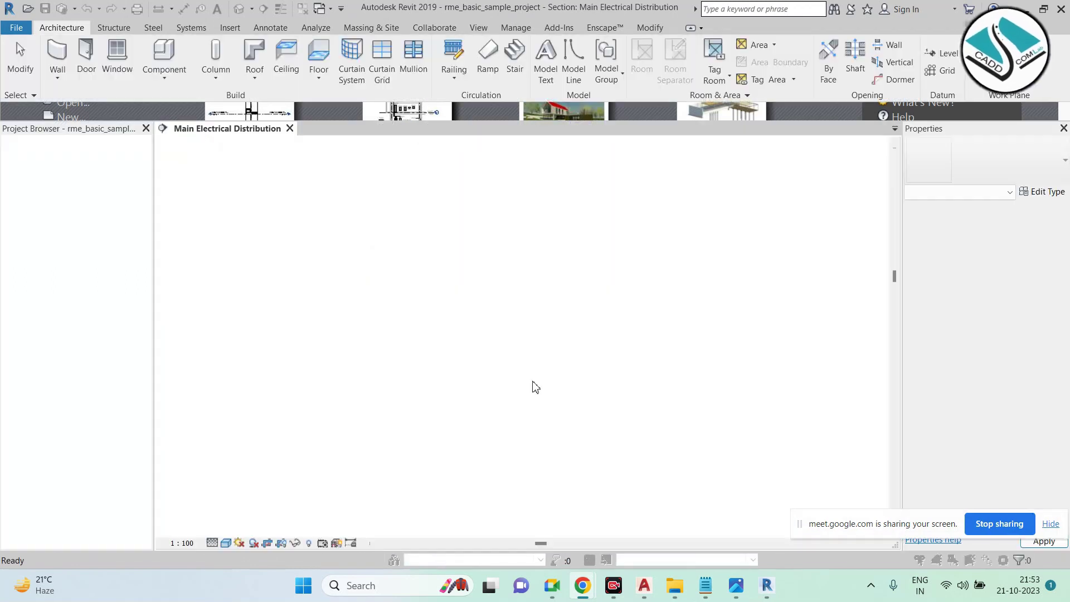
scroll(451, 230, "up", 2)
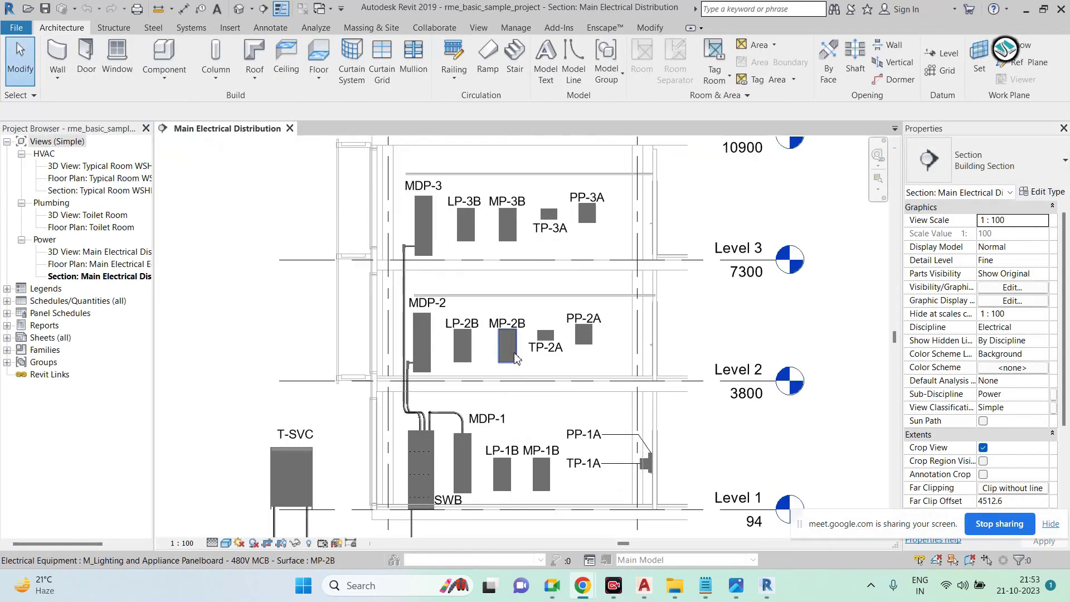
scroll(451, 230, "down", 1)
scroll(451, 230, "up", 1)
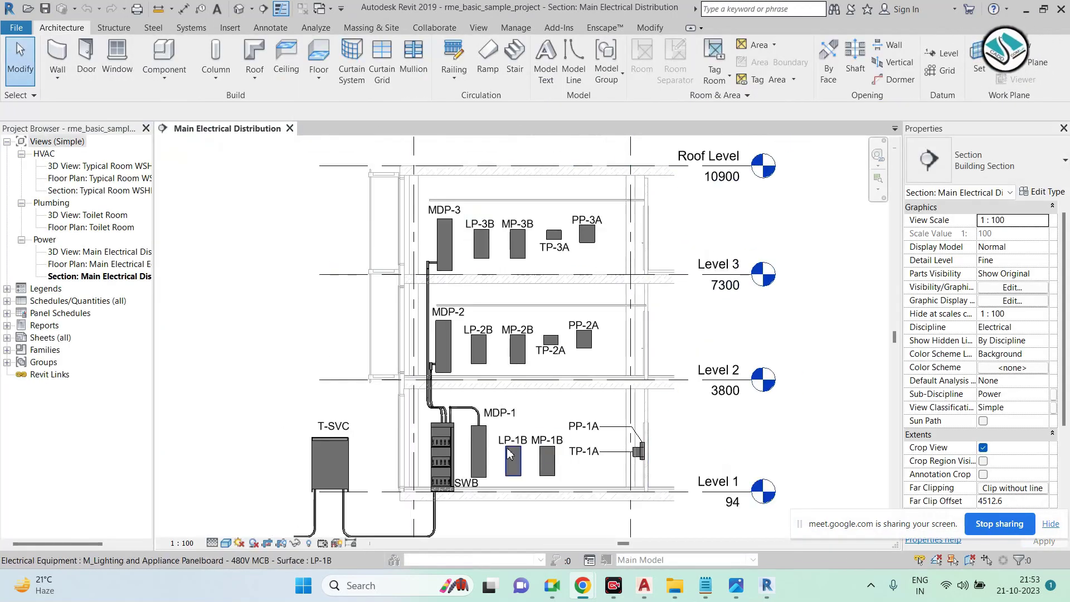
scroll(469, 474, "up", 3)
scroll(468, 477, "up", 2)
scroll(585, 438, "down", 2)
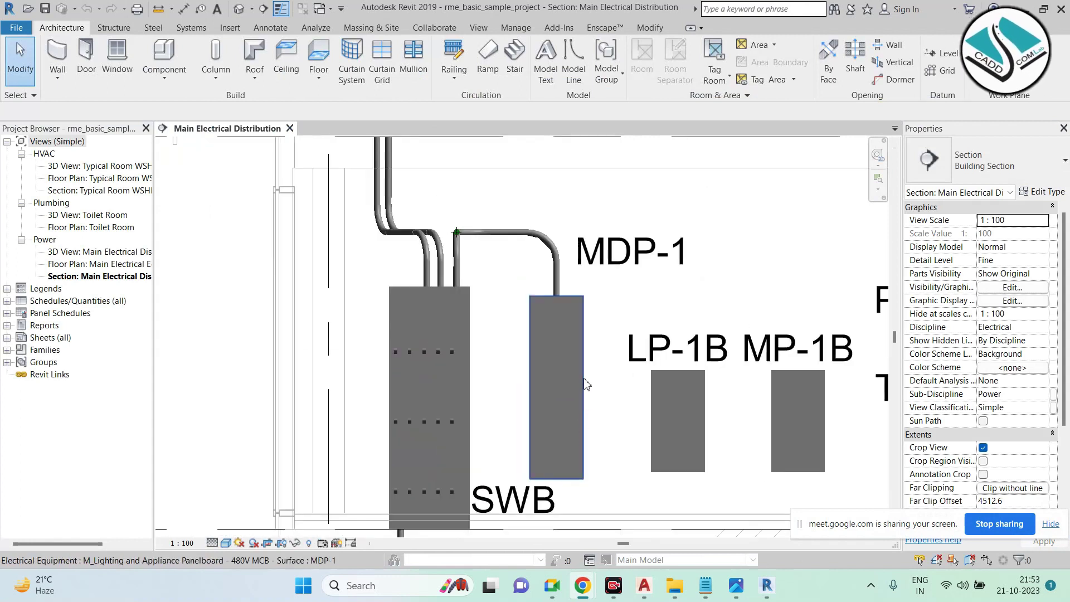
scroll(585, 385, "down", 1)
mouse_move(544, 167)
middle_mouse_down()
mouse_move(515, 319)
mouse_move(481, 345)
mouse_move(469, 483)
middle_mouse_up()
scroll(481, 345, "down", 2)
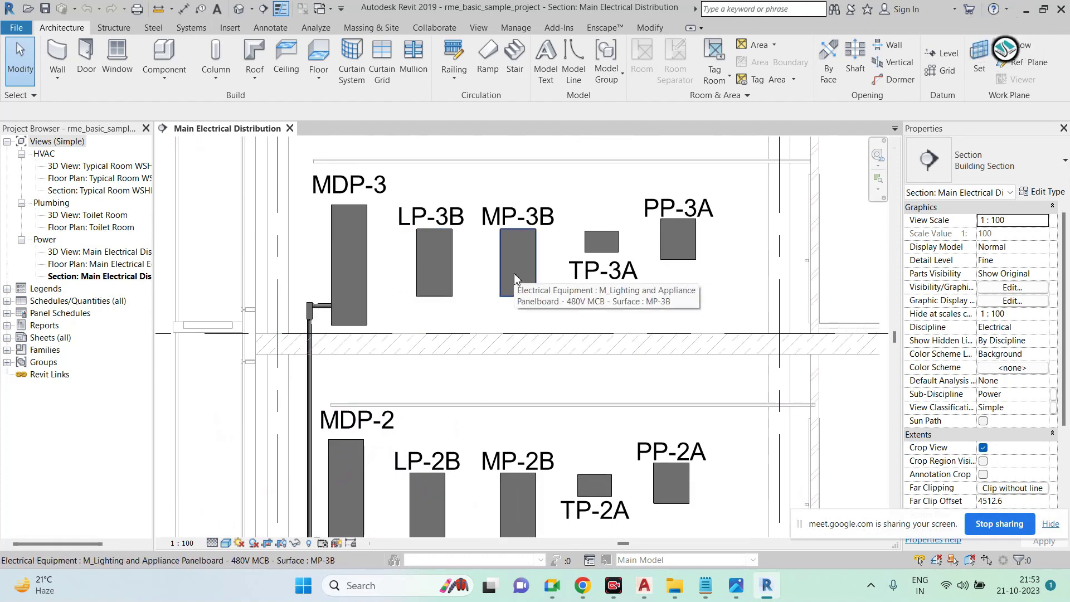
left_click(237, 10)
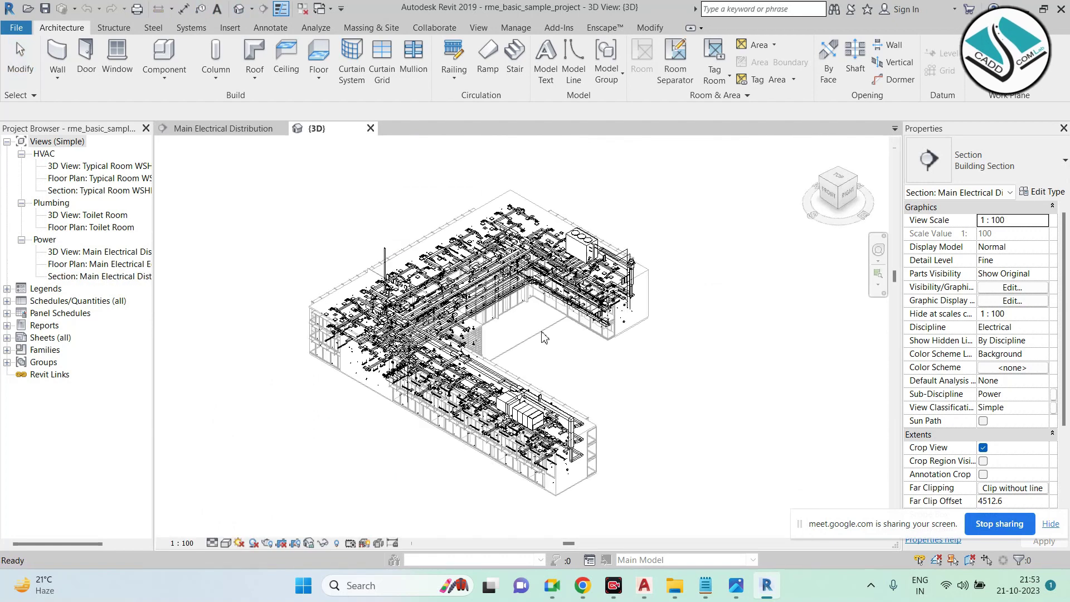
Set the 3D view's Detail Level to Fine and Visual Style to Shaded
scroll(526, 309, "up", 2)
scroll(527, 309, "up", 2)
scroll(385, 357, "up", 2)
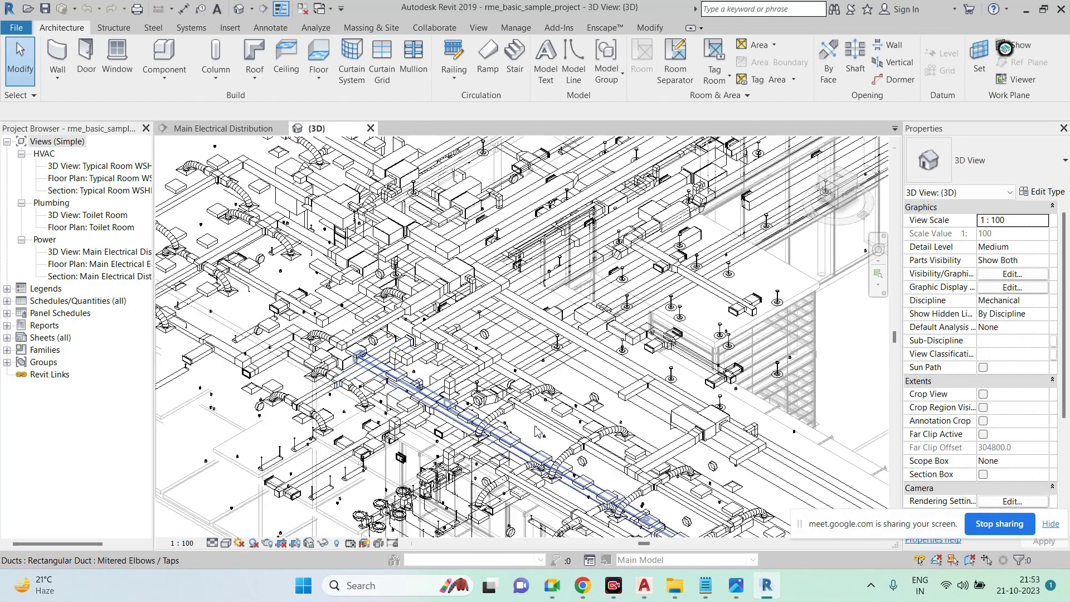
scroll(385, 357, "up", 3)
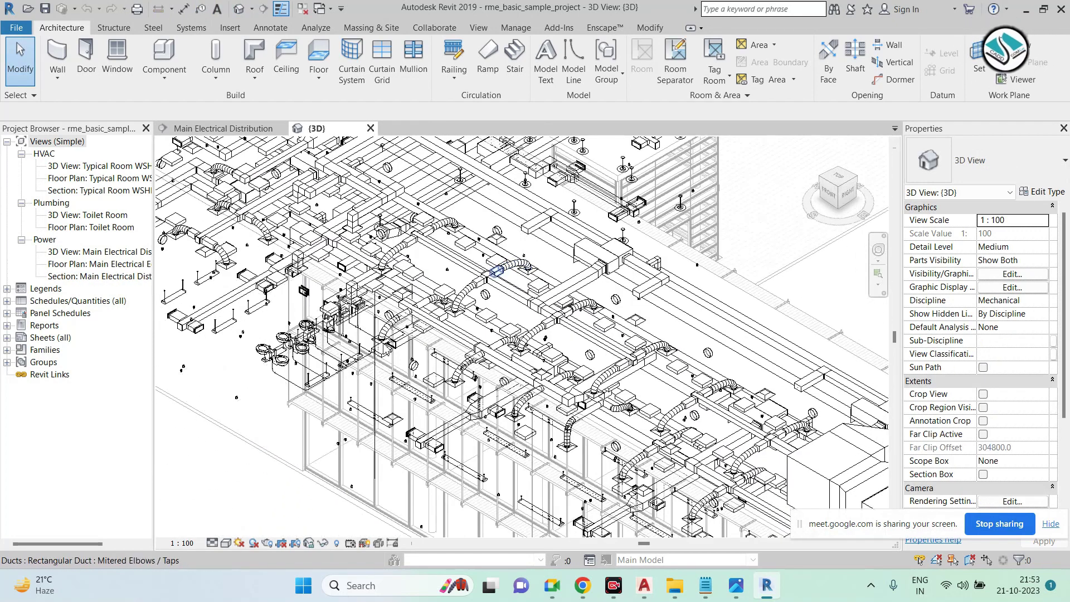
left_click(213, 543)
scroll(278, 427, "up", 1)
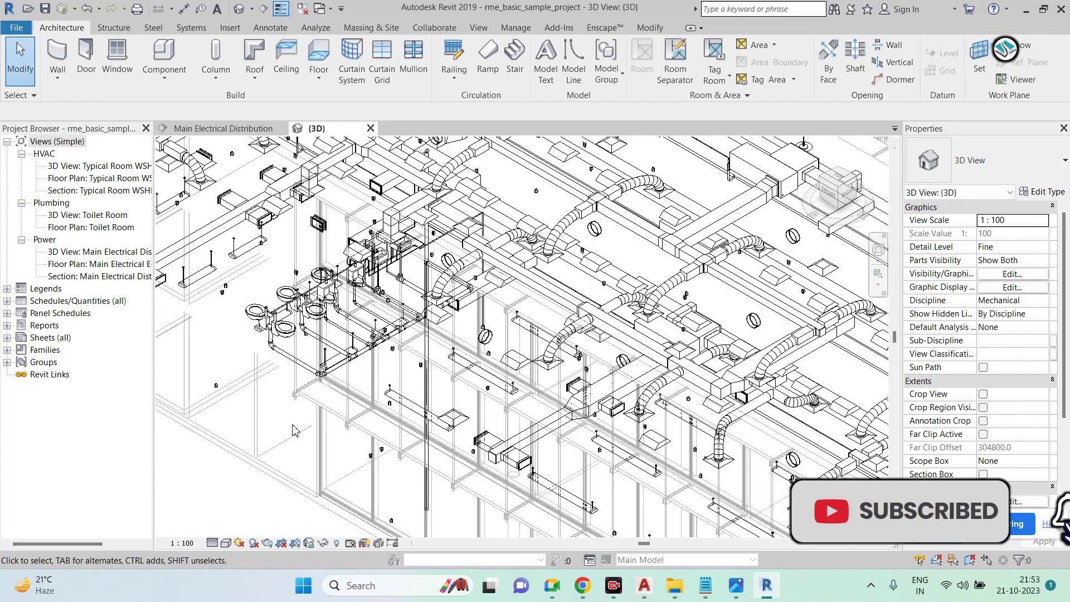
scroll(285, 428, "up", 1)
left_click(226, 543)
left_click(258, 488)
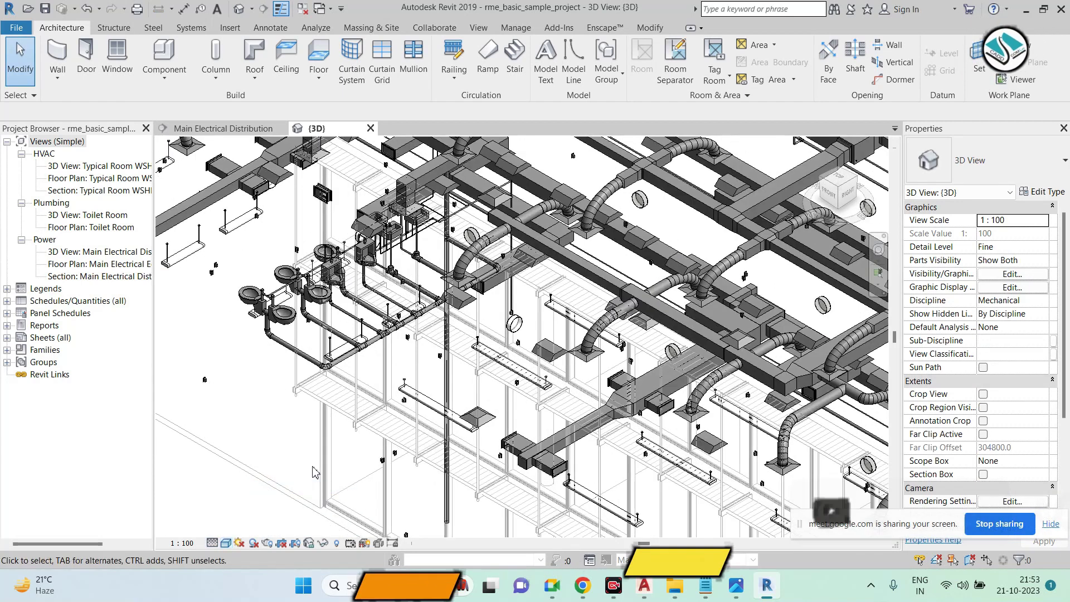
Pan across the duct runs and plumbing, then open 3D View: Main Electrical Distribution
mouse_move(530, 335)
middle_mouse_down()
mouse_move(569, 352)
mouse_move(550, 415)
middle_mouse_up()
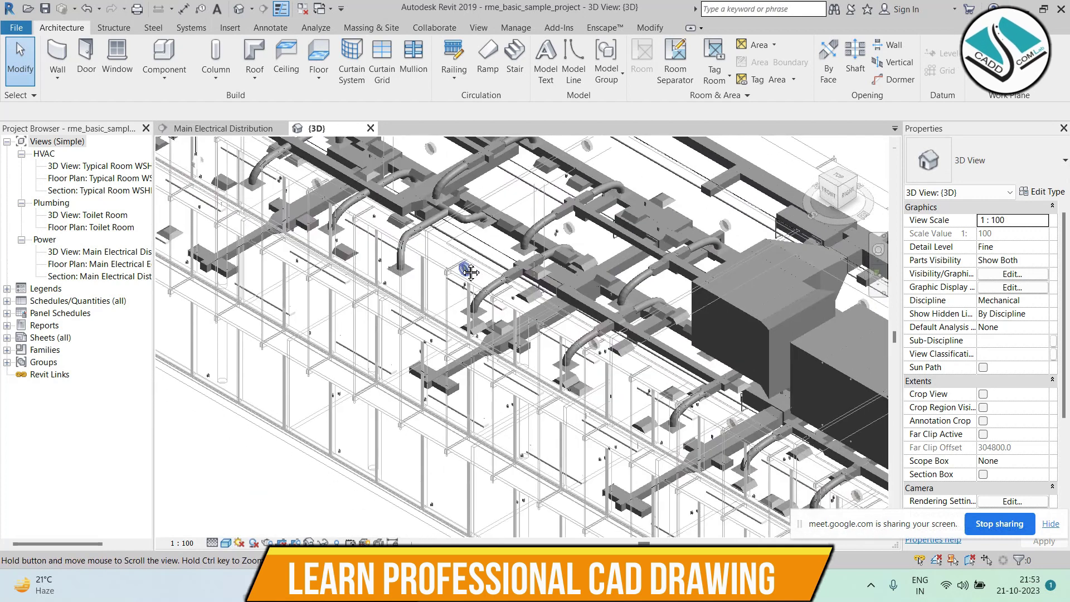
scroll(550, 421, "down", 2)
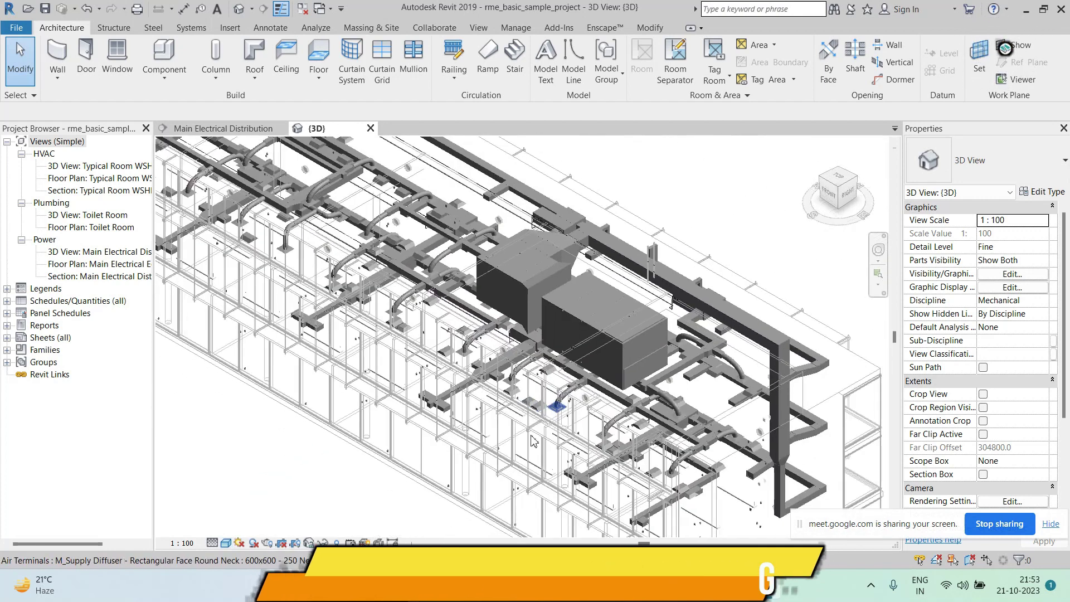
scroll(548, 438, "up", 1)
scroll(546, 442, "down", 3)
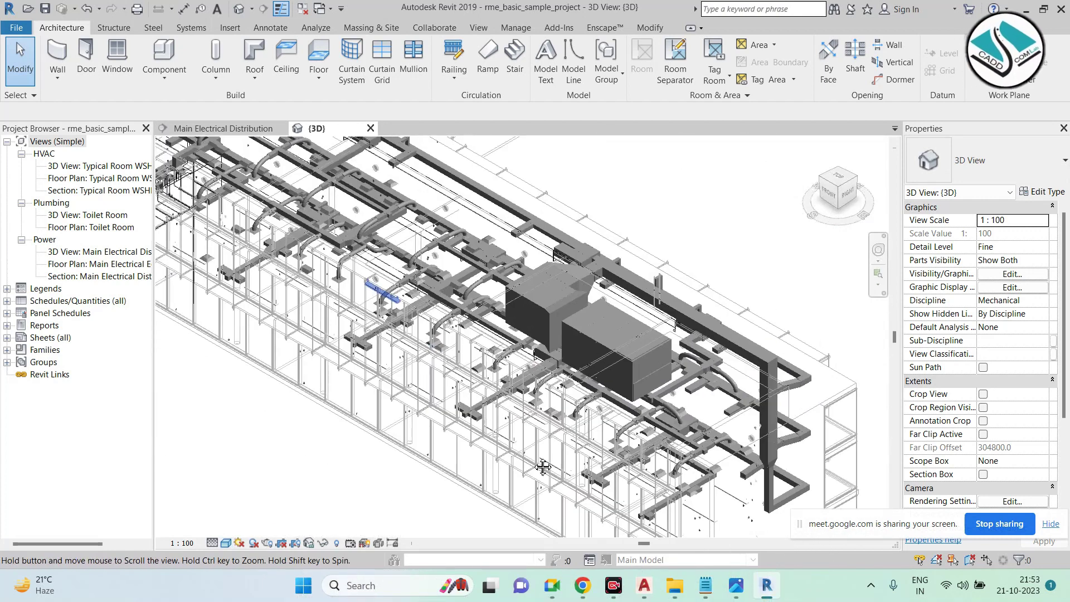
scroll(649, 301, "up", 2)
scroll(649, 301, "up", 1)
scroll(650, 301, "up", 2)
scroll(650, 301, "up", 2)
middle_click_drag(650, 301, 585, 363)
scroll(585, 363, "up", 2)
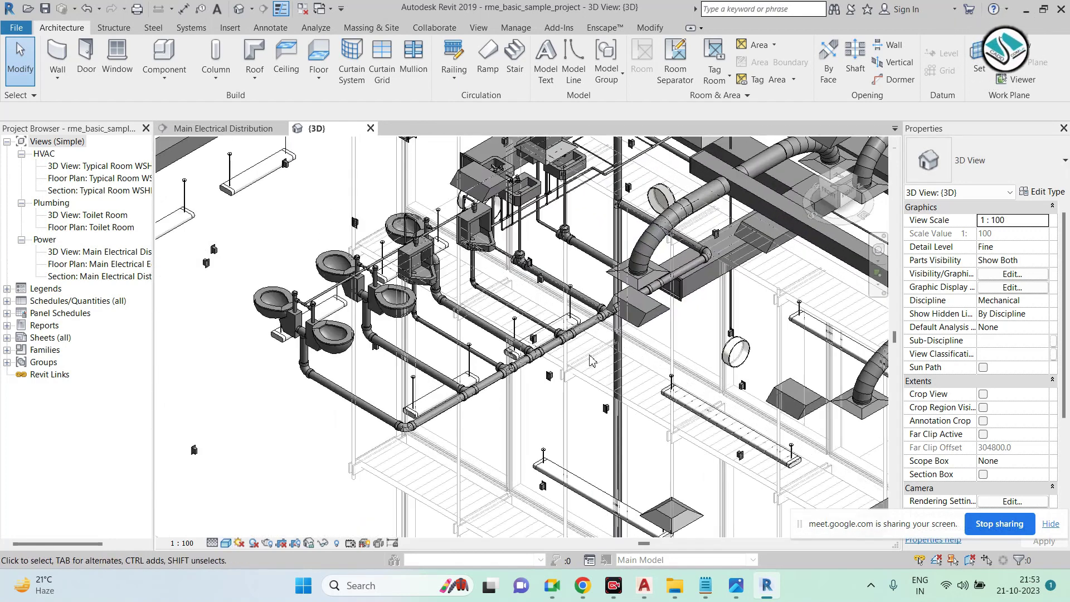
scroll(590, 361, "down", 3)
scroll(591, 334, "up", 2)
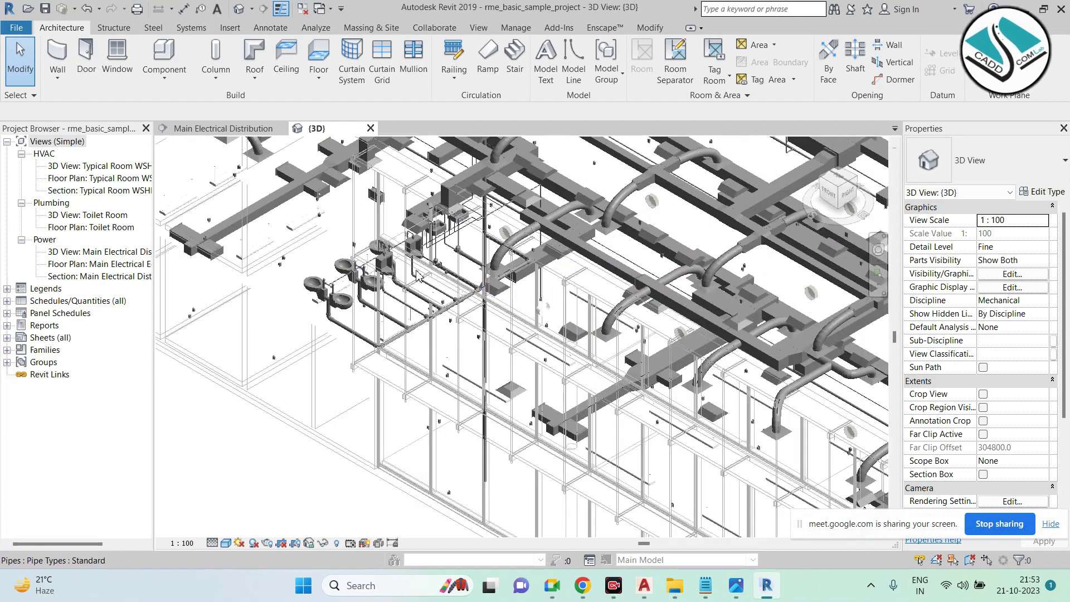
middle_click_drag(641, 329, 498, 269)
scroll(498, 269, "up", 2)
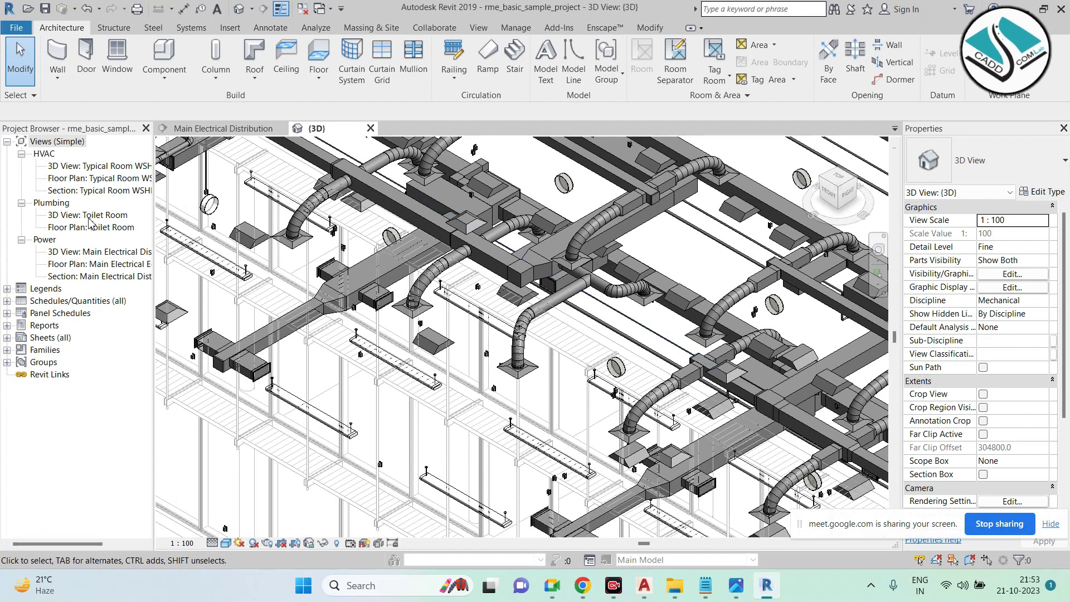
double_click(95, 253)
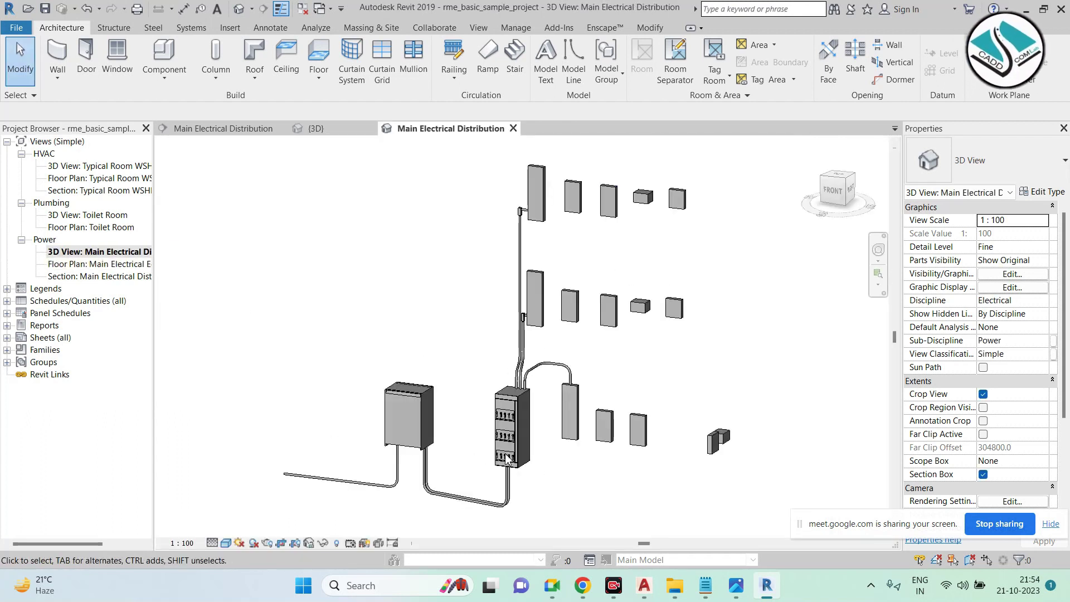
Open the Main Electrical Equipment Room plan, Main Electrical Distribution section, and AHP panel schedule
double_click(95, 264)
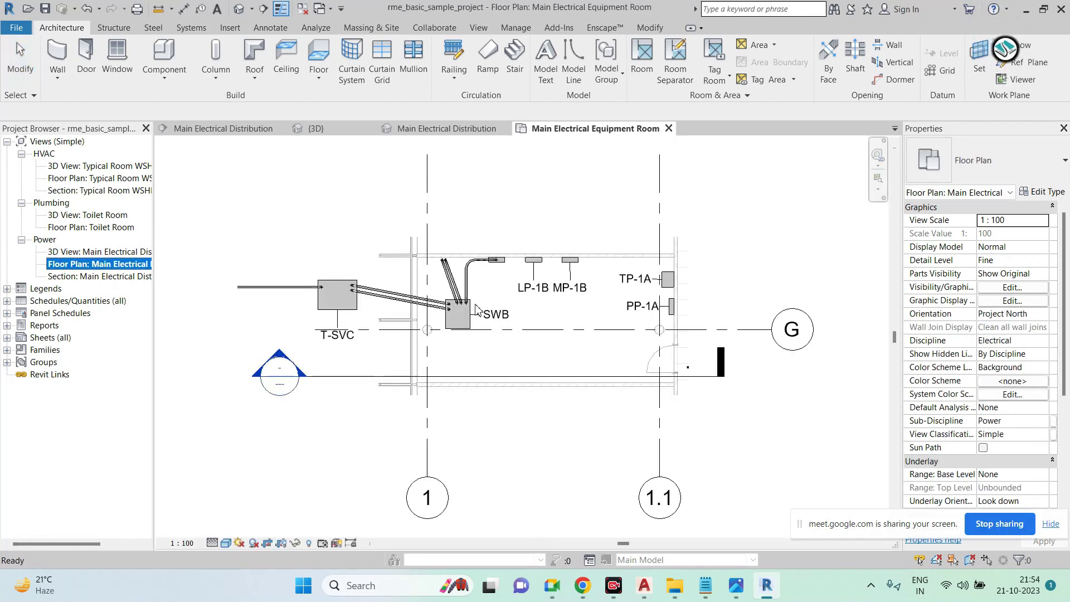
double_click(95, 276)
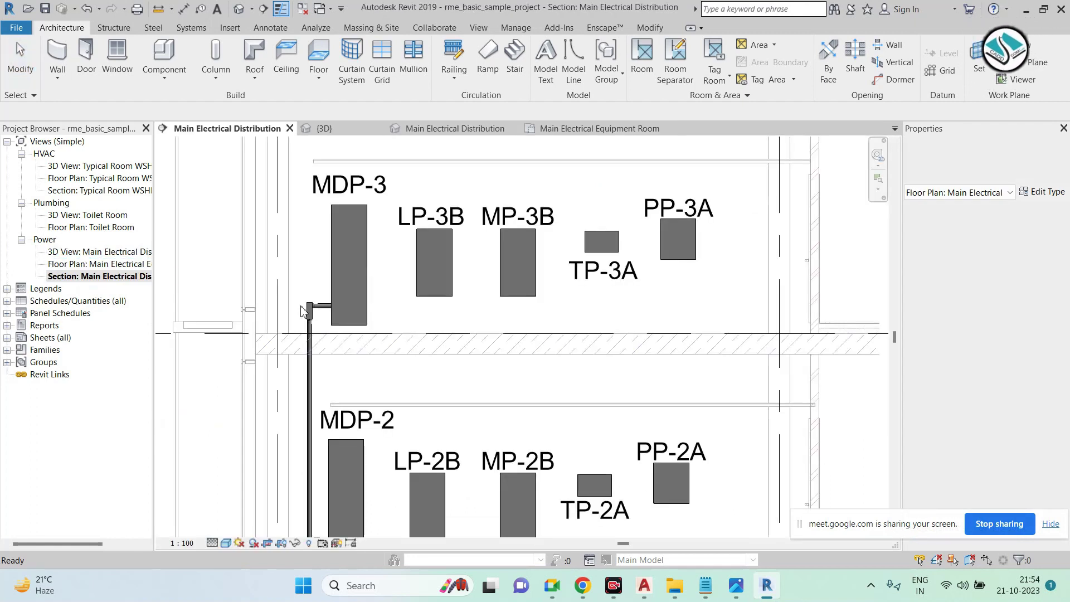
left_click(6, 313)
double_click(41, 240)
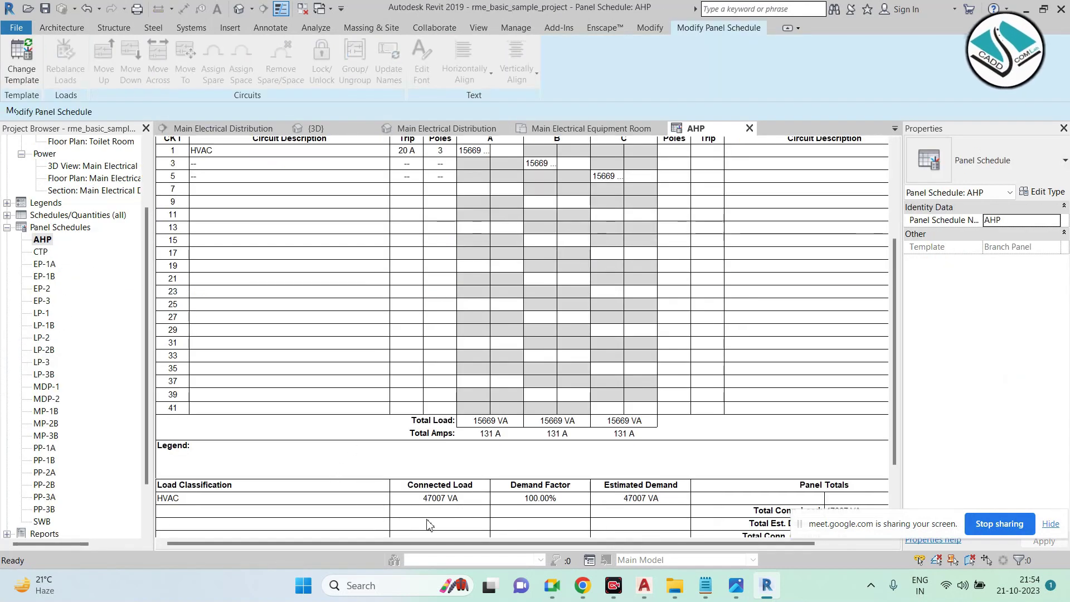
Open the EP-1B branch panel schedule, then select MP-2B in the Panel Schedules list
scroll(269, 386, "up", 5)
double_click(49, 277)
scroll(52, 412, "down", 1)
left_click(52, 411)
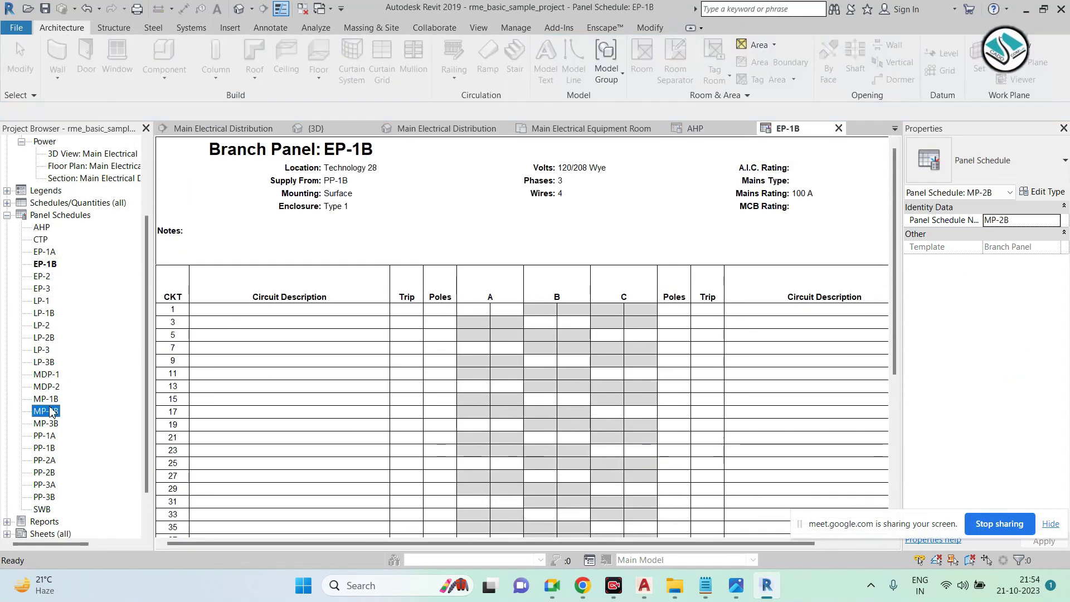